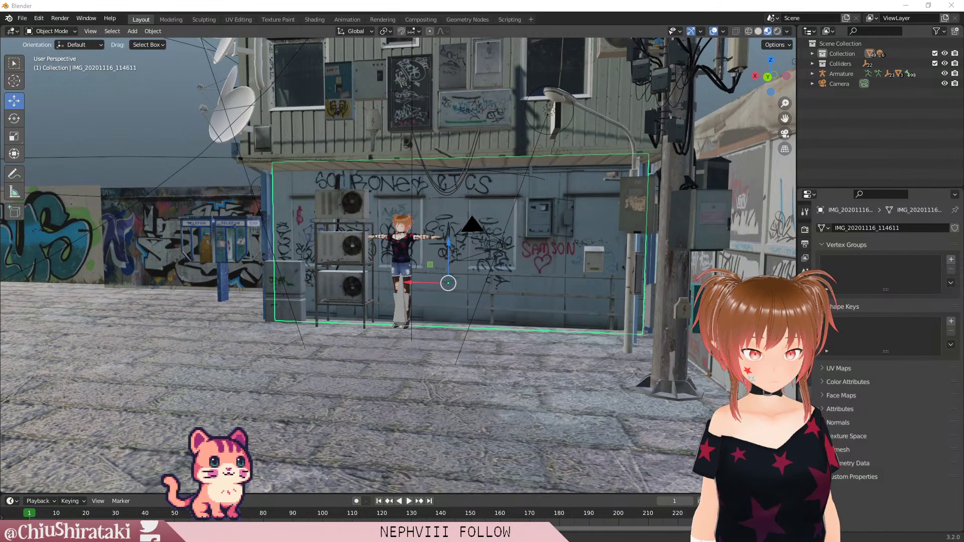
Step: Minimize Blender and Figma, then close the File Explorer 'memes' window
click(907, 6)
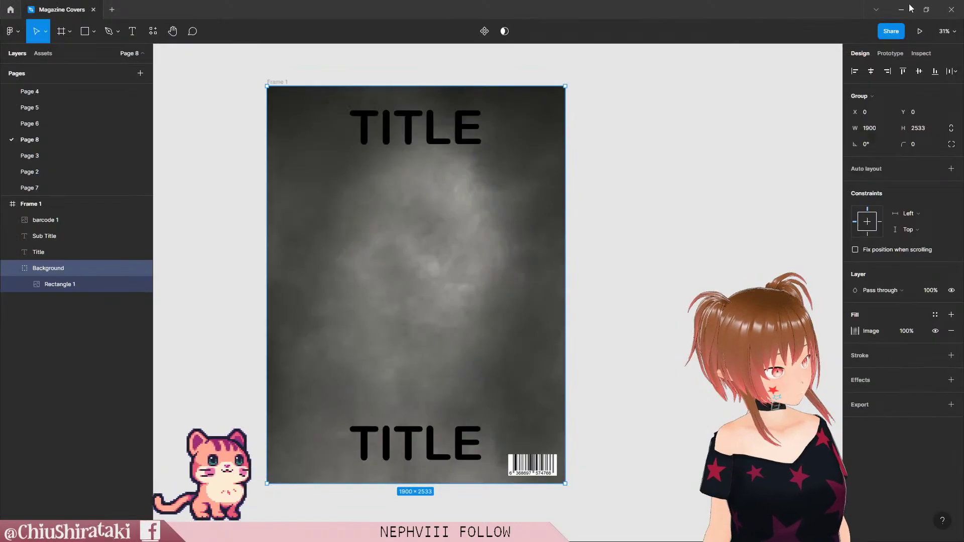
click(903, 9)
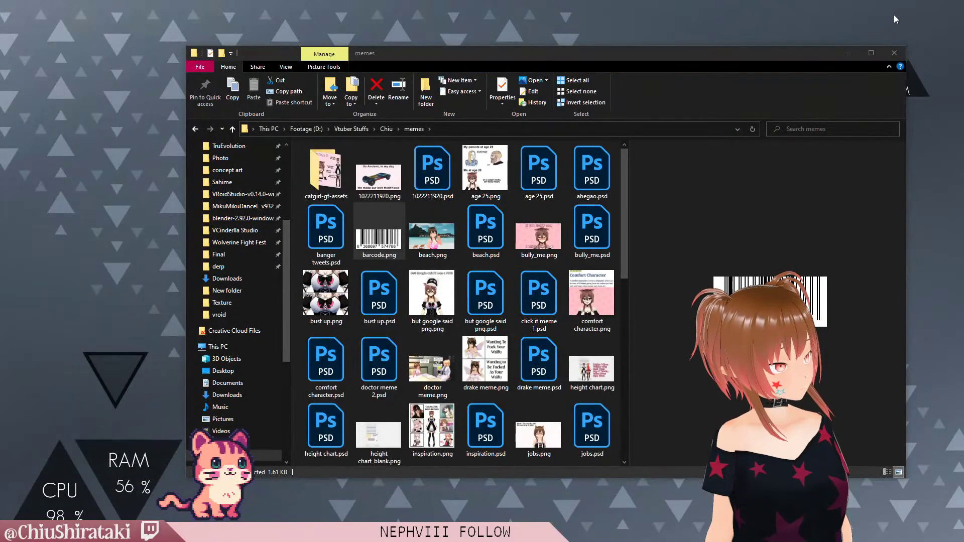
click(894, 52)
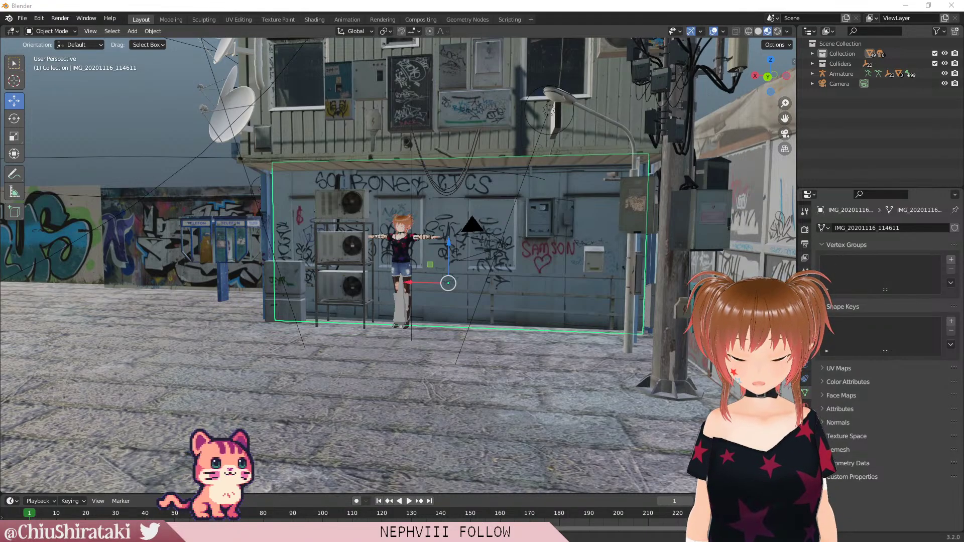
click(906, 5)
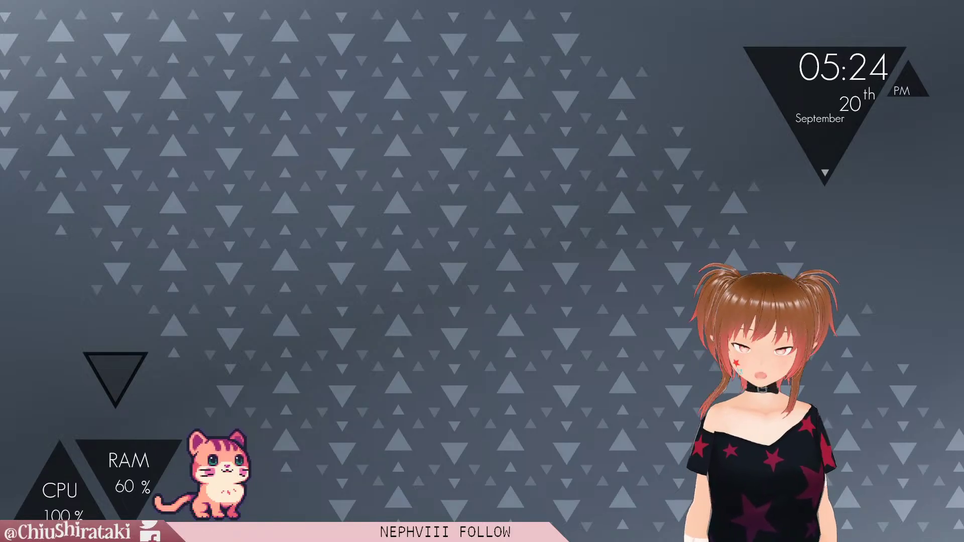
key(alt+Tab)
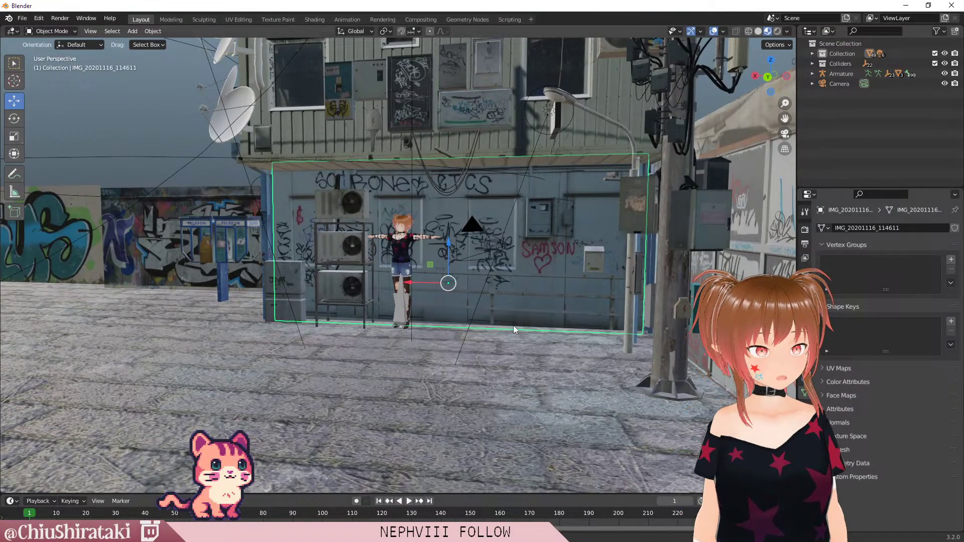
Step: Zoom the 3D viewport in on the T-posed avatar and the graffiti wall
scroll(367, 290, up, 1)
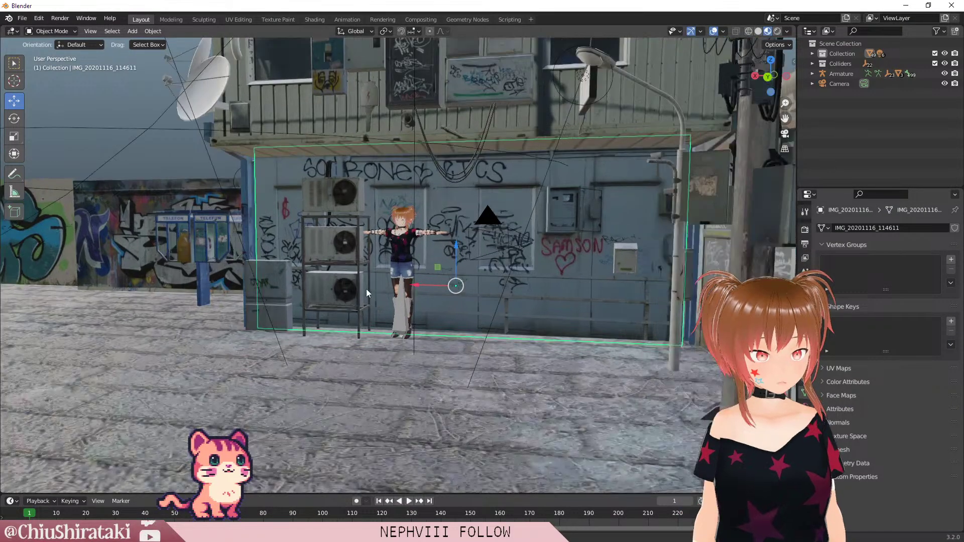
scroll(367, 288, up, 1)
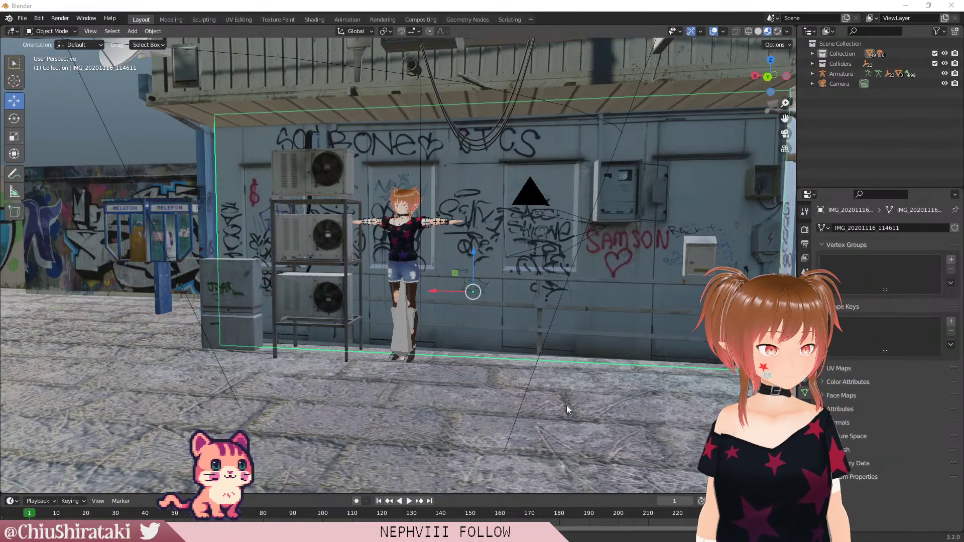
Step: Select the Plane object and zoom the viewport in on it
click(546, 399)
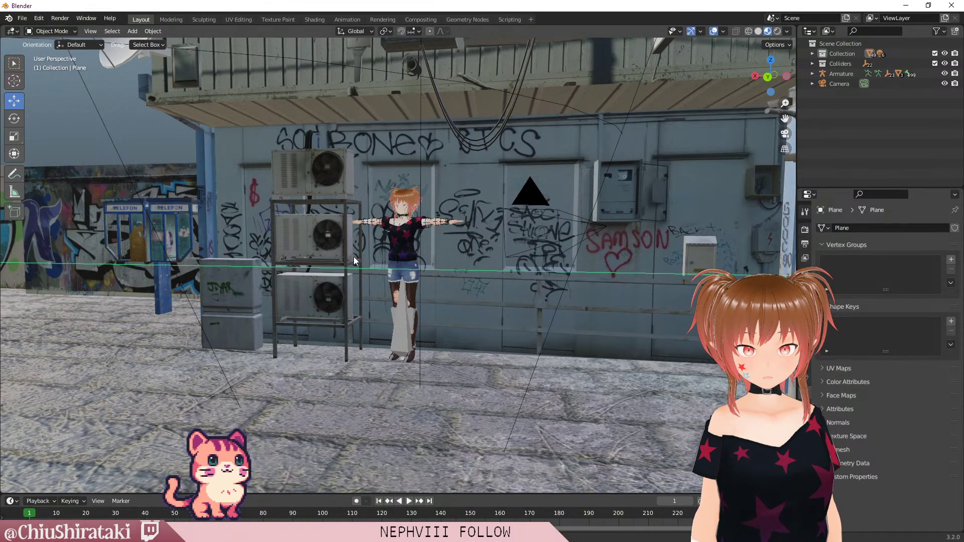
scroll(370, 254, up, 4)
scroll(399, 309, down, 3)
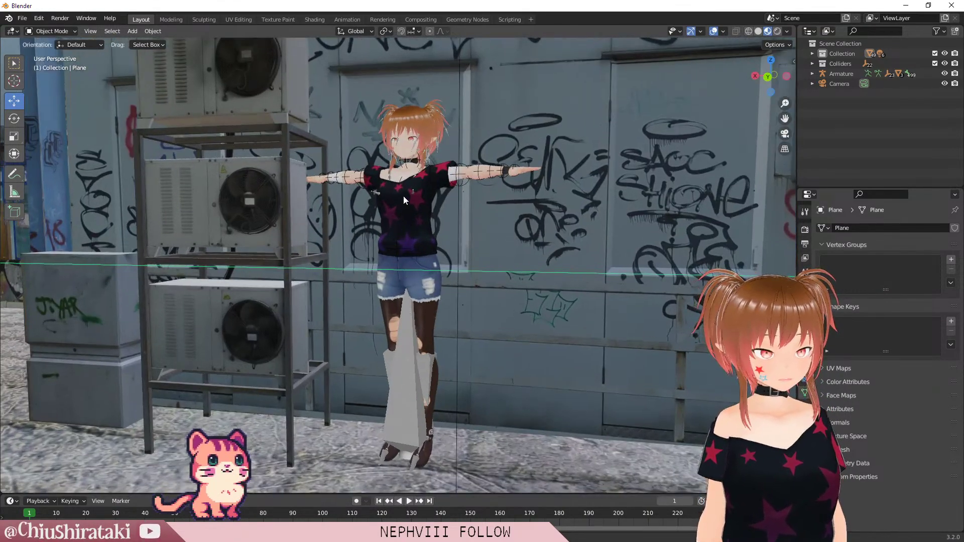
scroll(387, 256, up, 2)
scroll(389, 251, down, 2)
scroll(389, 251, up, 2)
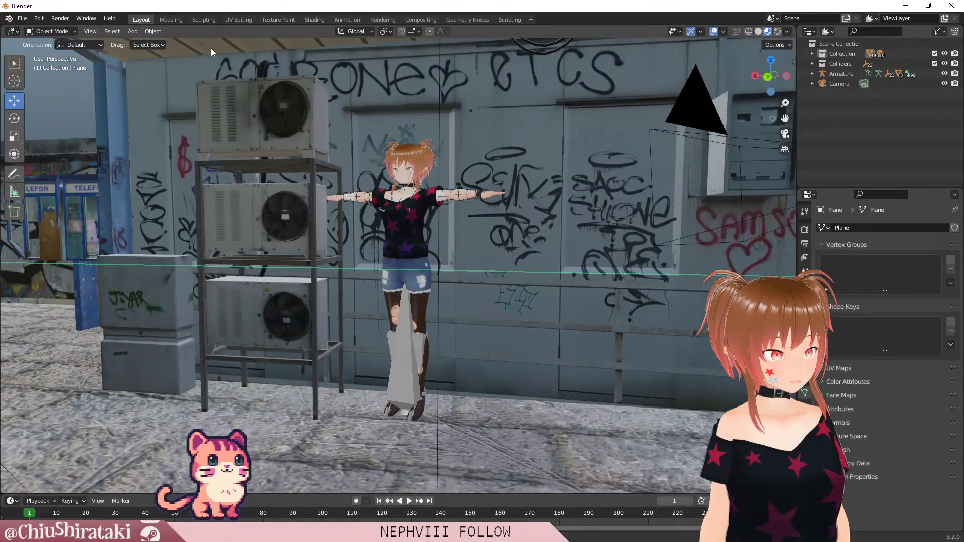
Step: Render an image from the scene camera, then close the render result
click(71, 19)
click(73, 29)
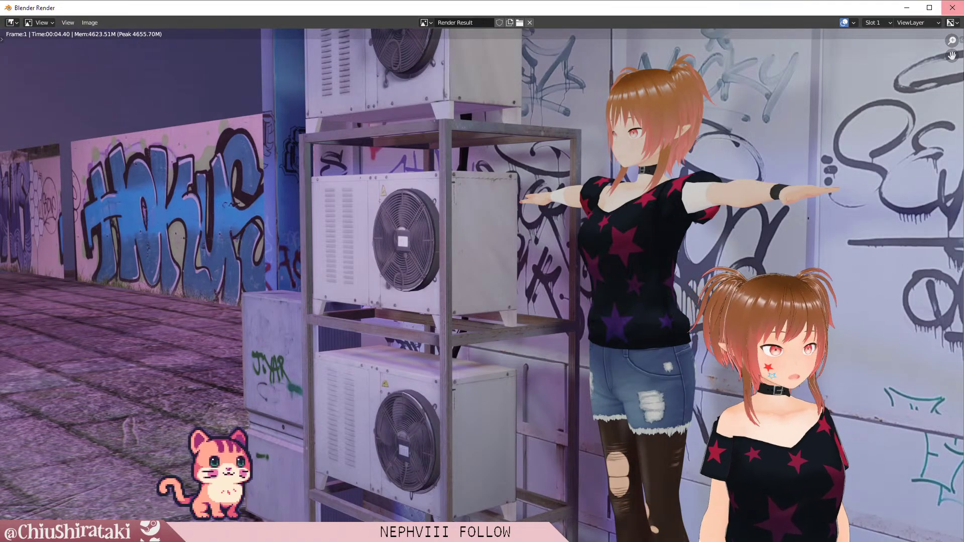
click(952, 7)
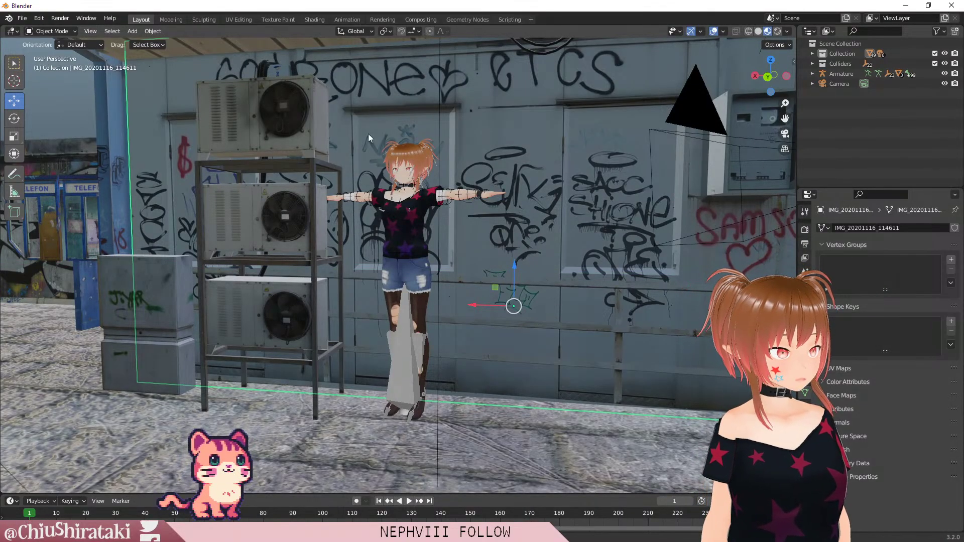
scroll(473, 358, down, 6)
drag(472, 354, 480, 354)
drag(491, 289, 448, 299)
scroll(448, 299, down, 3)
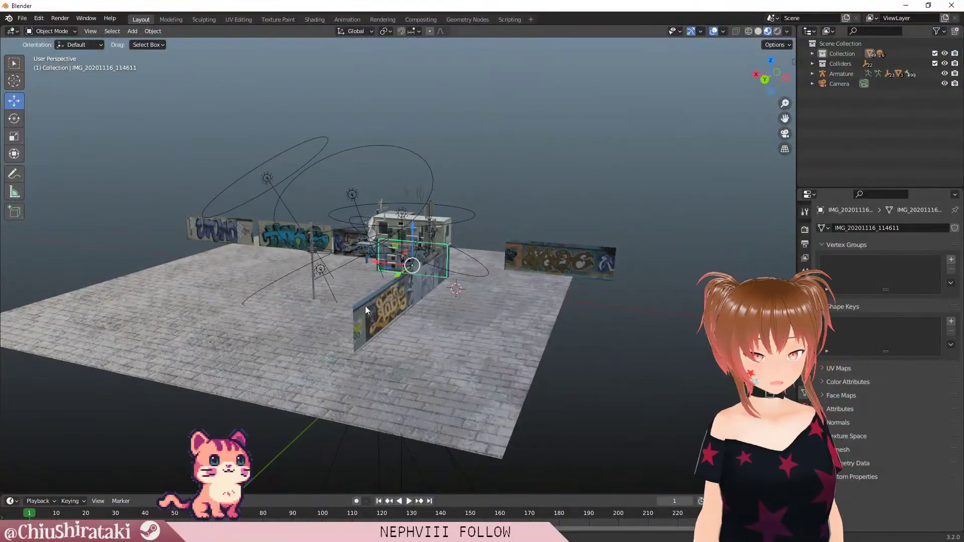
scroll(366, 306, up, 6)
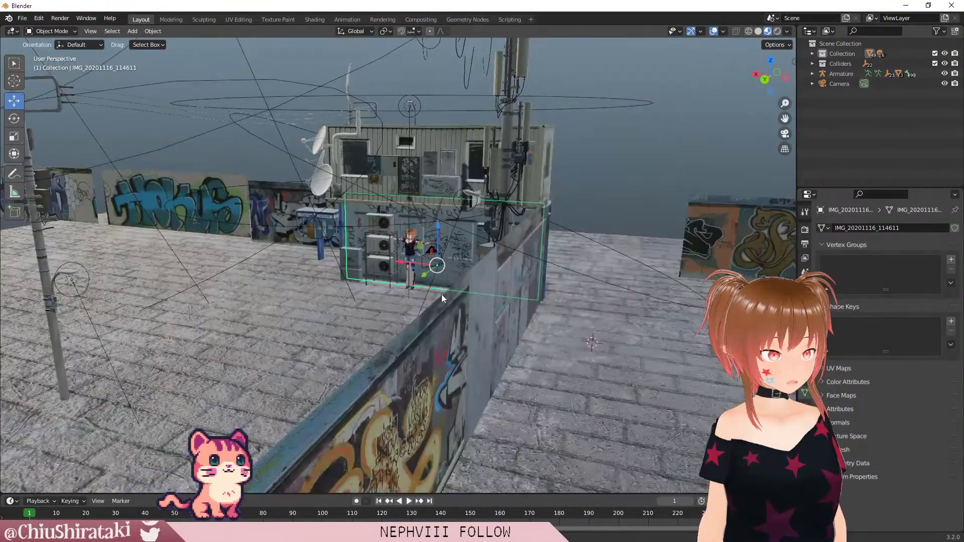
click(483, 328)
drag(414, 420, 579, 294)
click(563, 301)
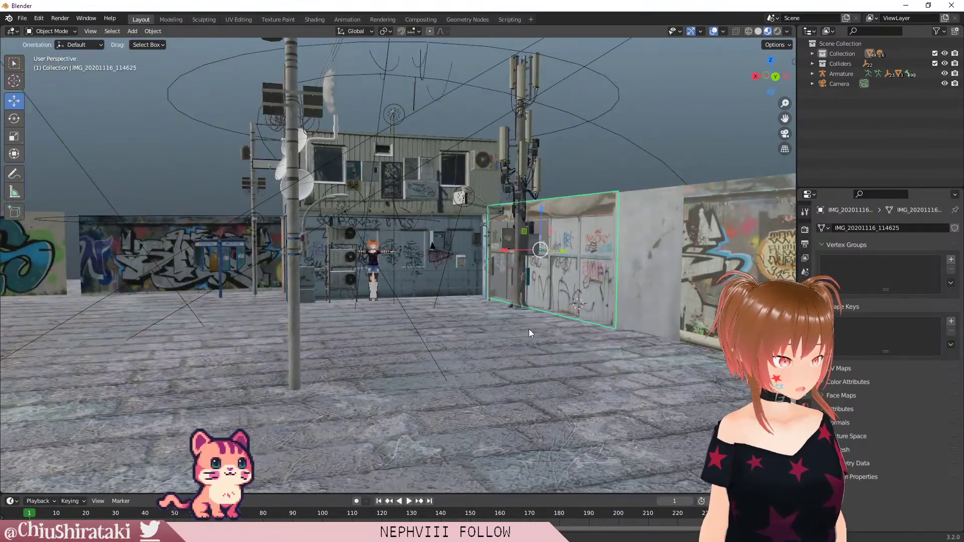
click(140, 261)
click(92, 312)
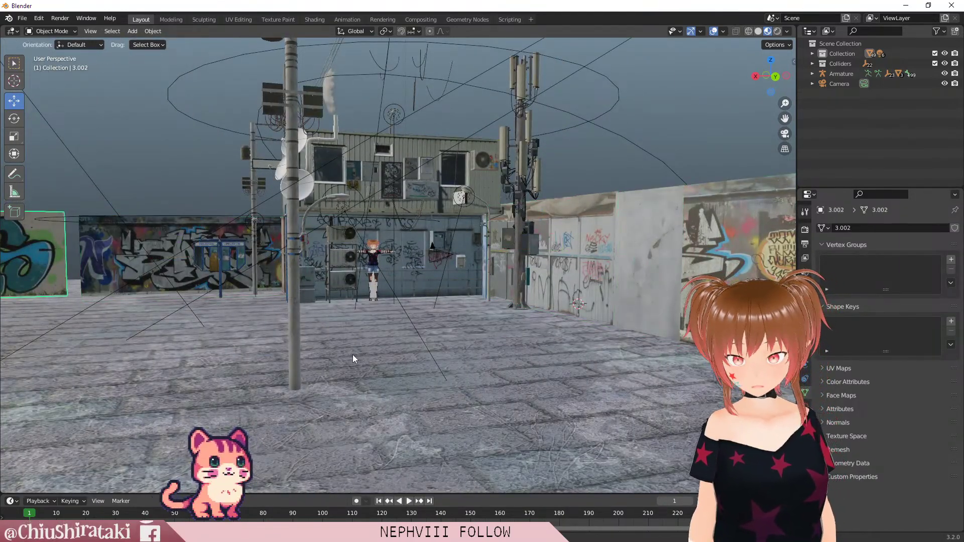
scroll(346, 355, up, 5)
scroll(302, 358, down, 4)
drag(308, 358, 281, 356)
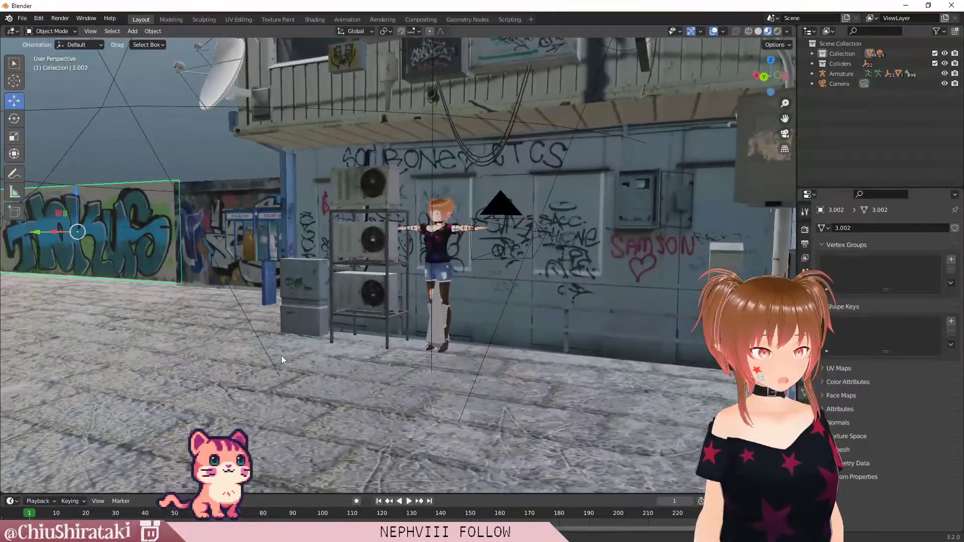
scroll(273, 357, up, 3)
scroll(272, 357, up, 2)
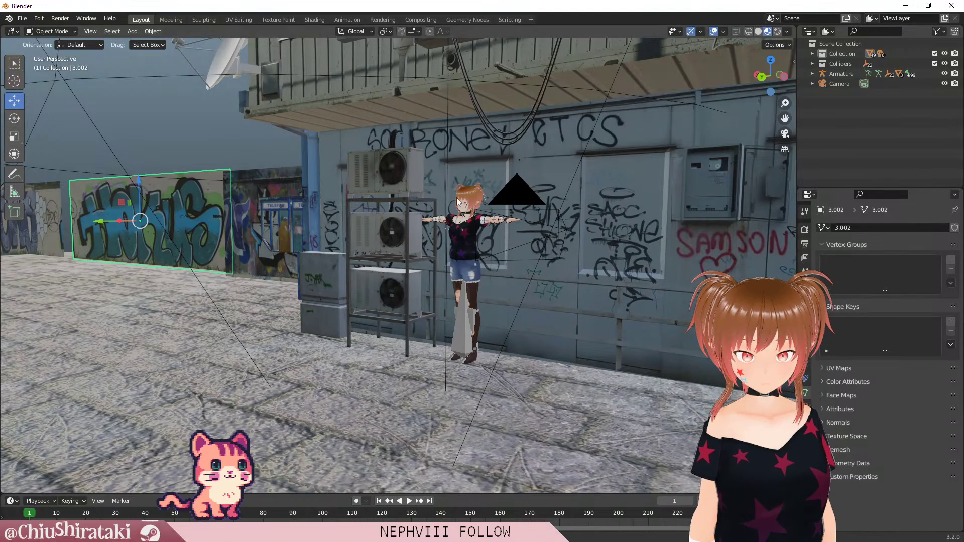
drag(639, 253, 529, 196)
scroll(530, 197, down, 3)
scroll(359, 182, up, 3)
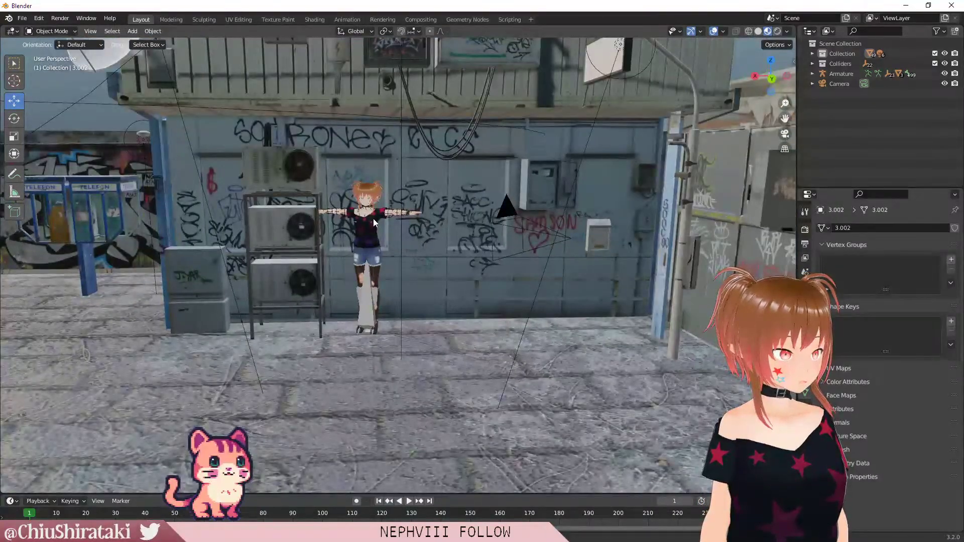
scroll(372, 219, up, 2)
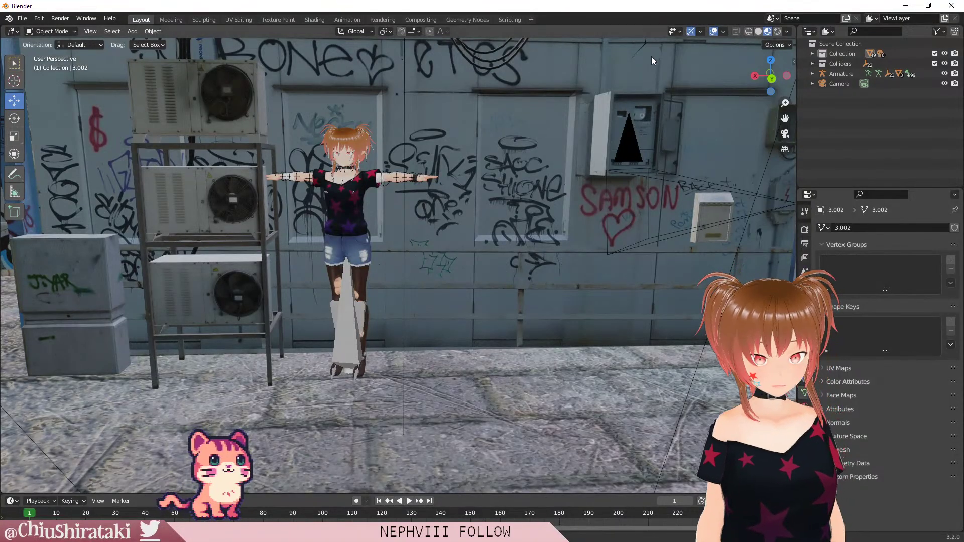
Step: Save the scene as 'cyberpunk alley' with Ctrl+S, then close Blender
key(ctrl+s)
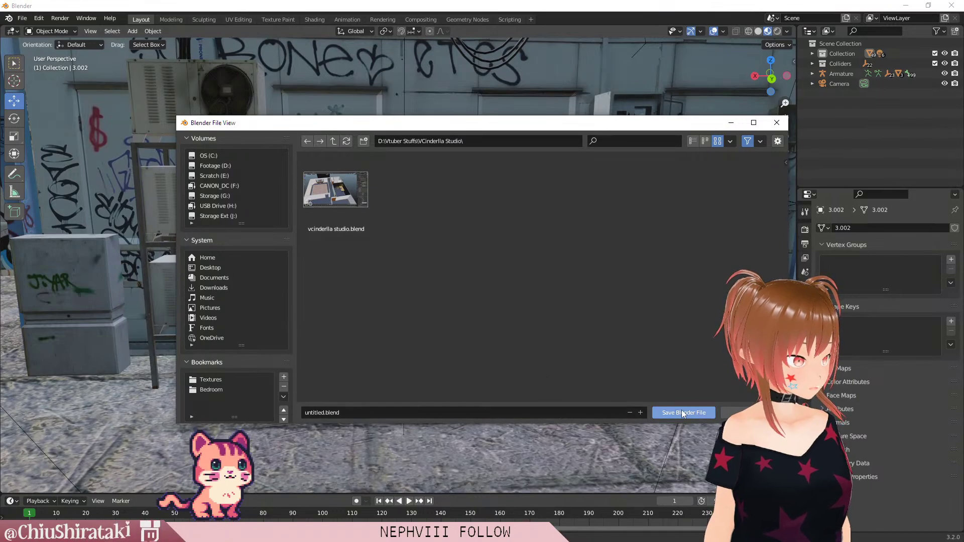
click(539, 413)
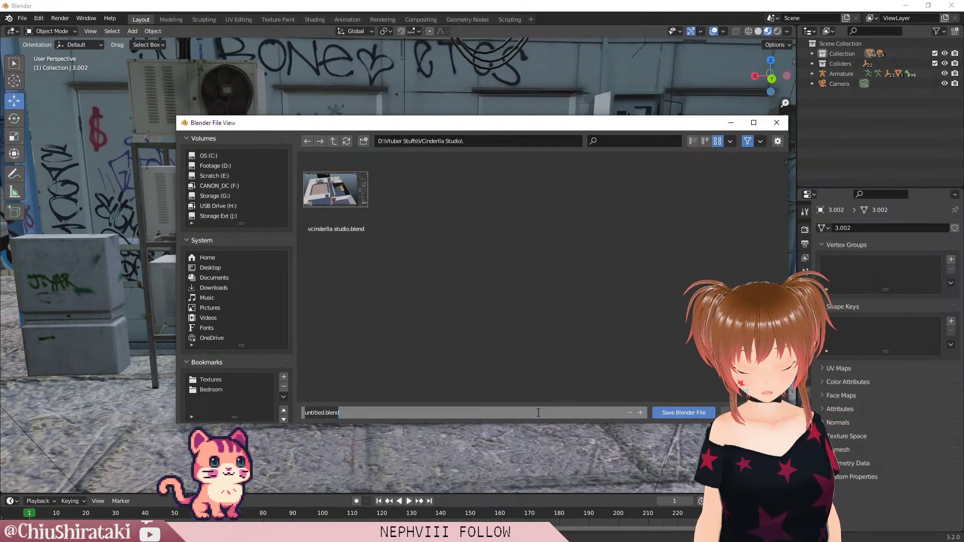
text(cyberpunk)
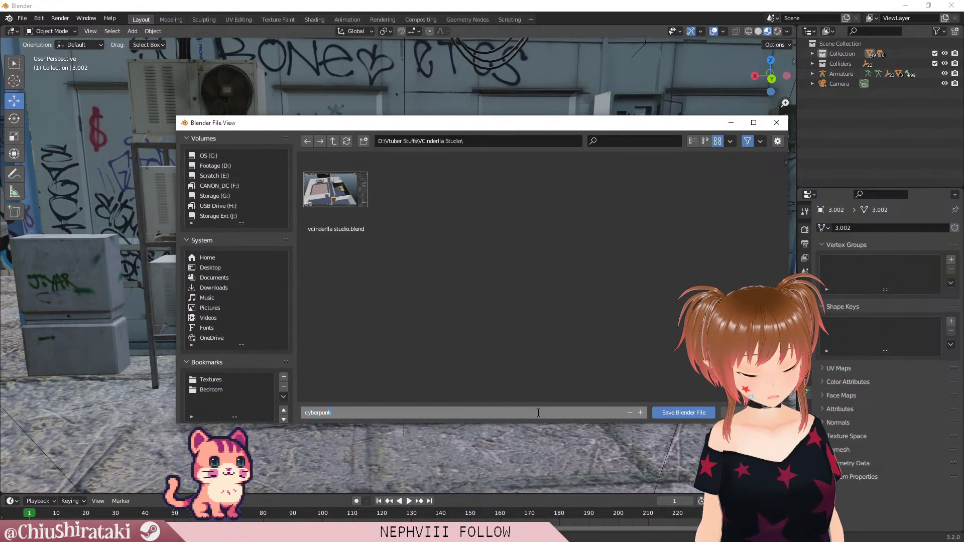
text( alley)
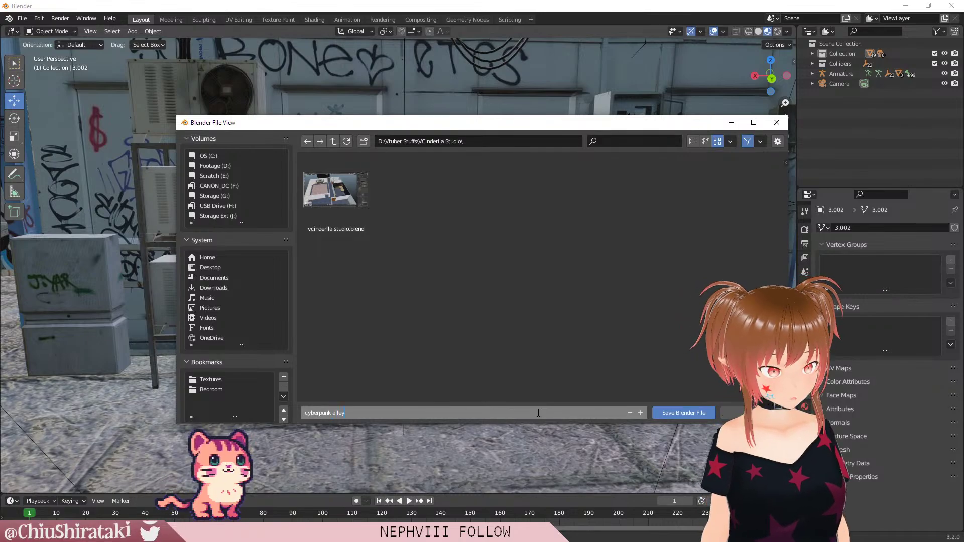
key(Return)
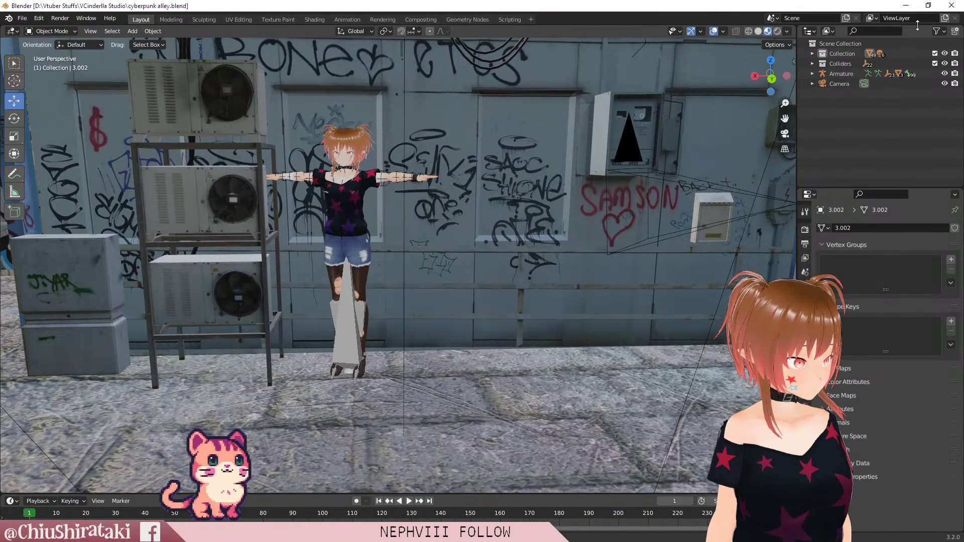
click(952, 6)
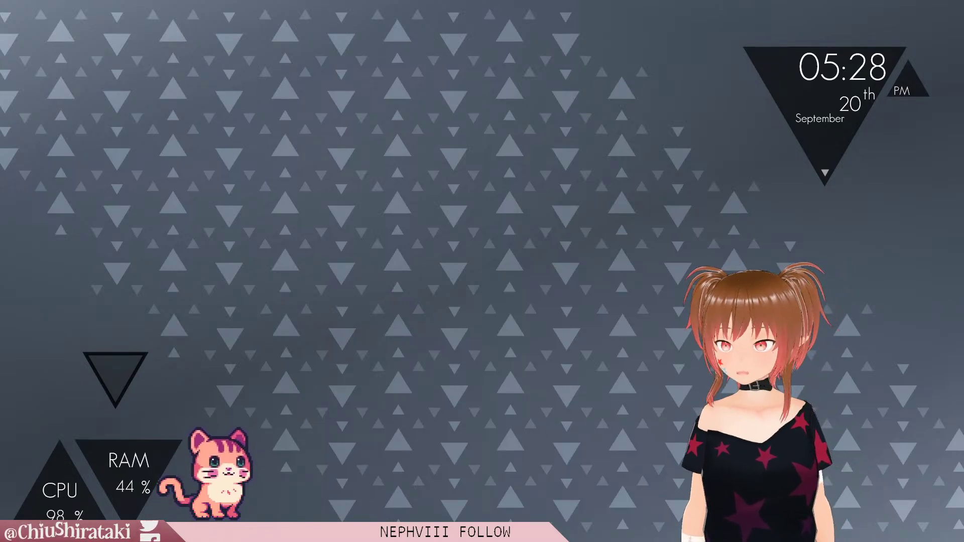
key(alt+Tab)
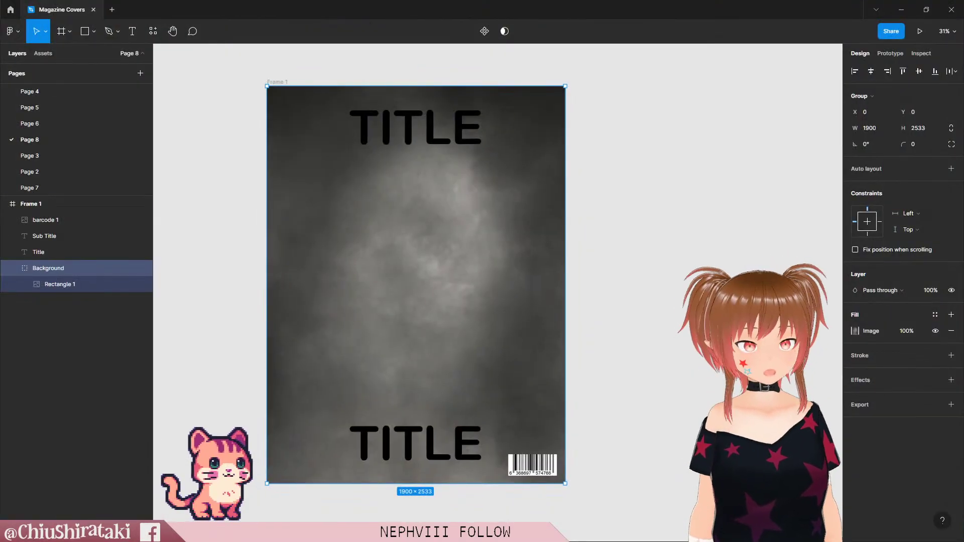
key(Escape)
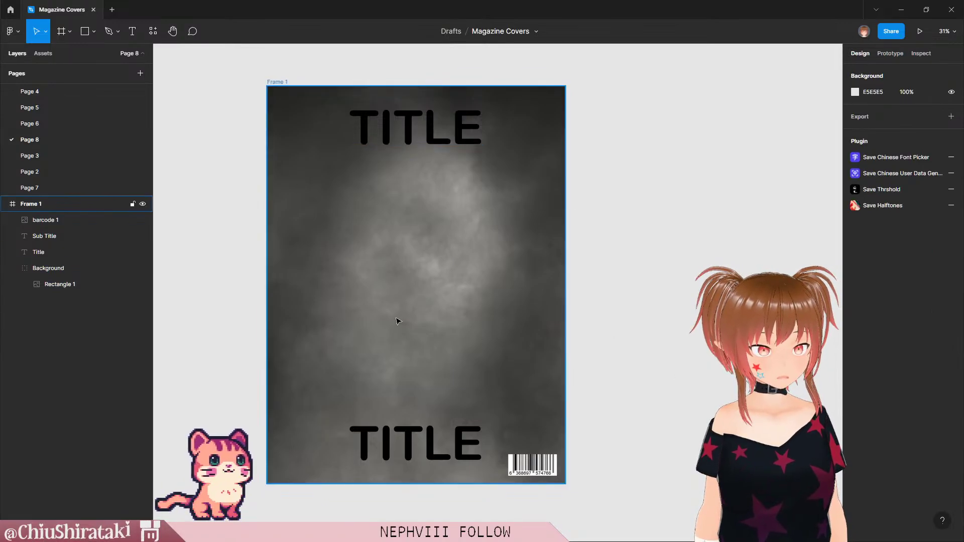
key(ctrl+a)
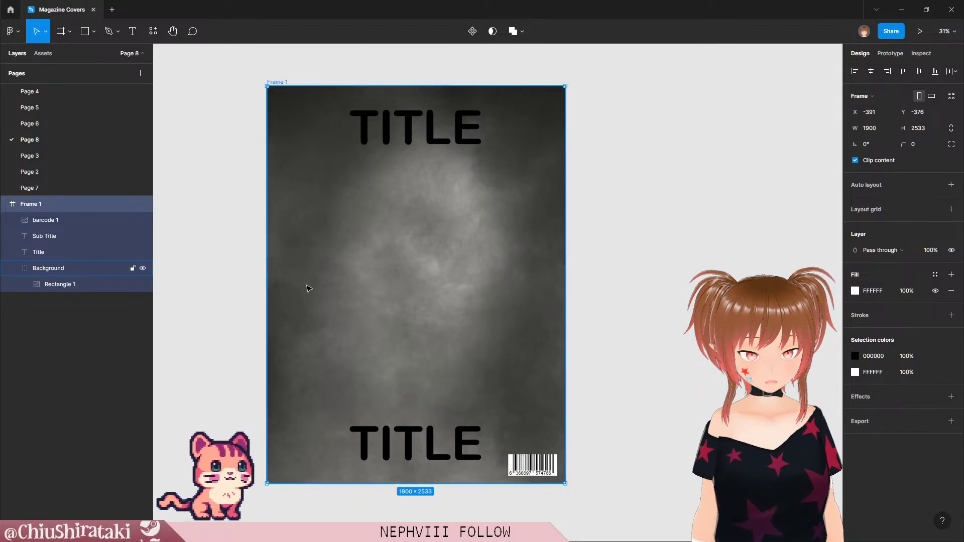
click(483, 365)
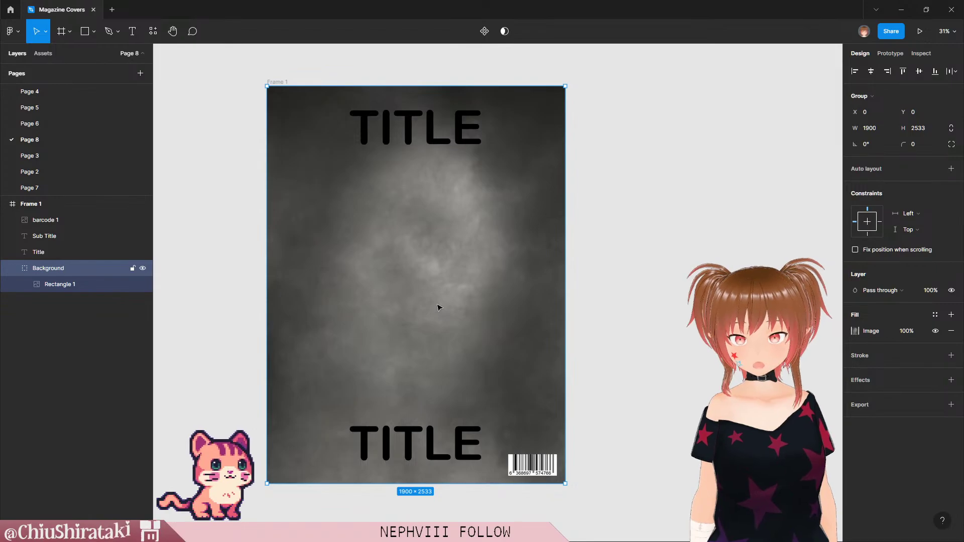
right_click(426, 222)
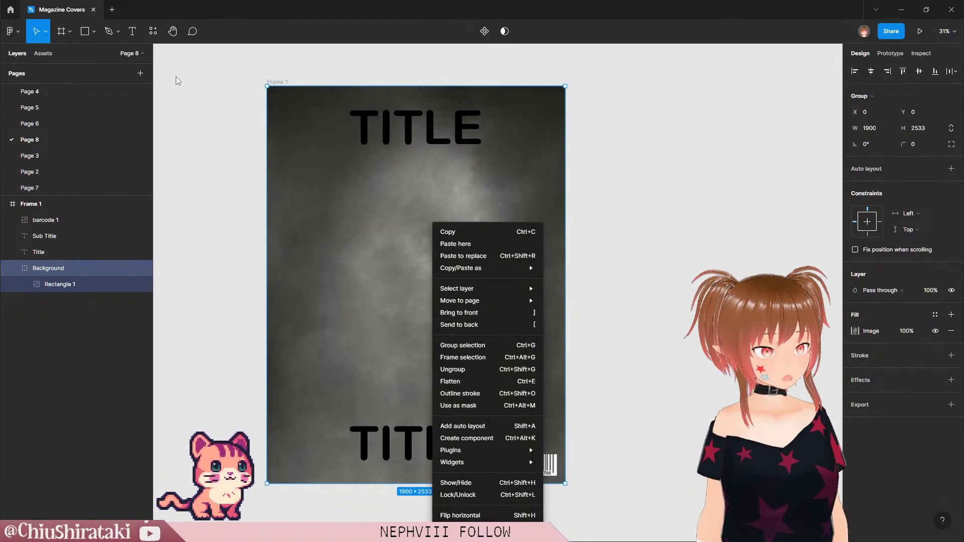
key(Escape)
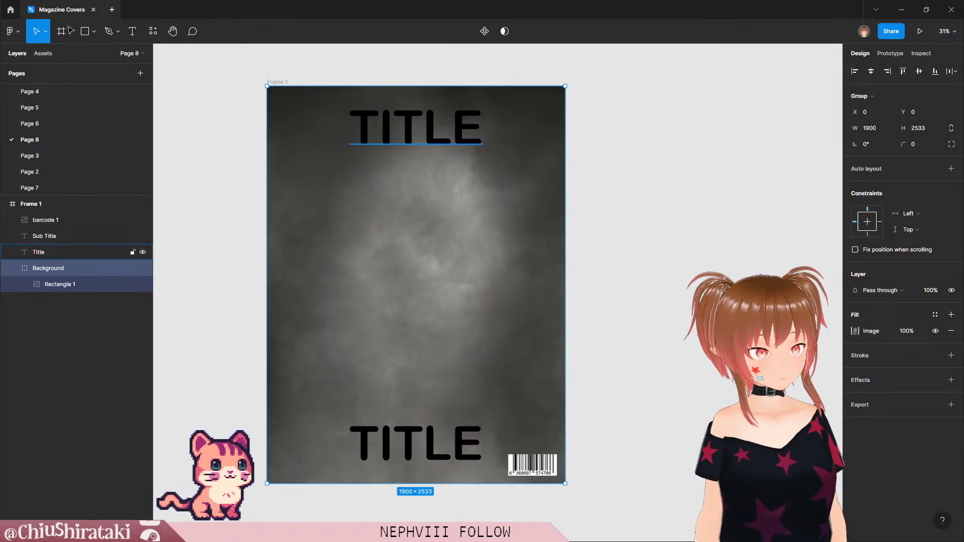
click(132, 31)
Step: Create a text box on the cover's left side reading 'blah'
drag(279, 245, 363, 330)
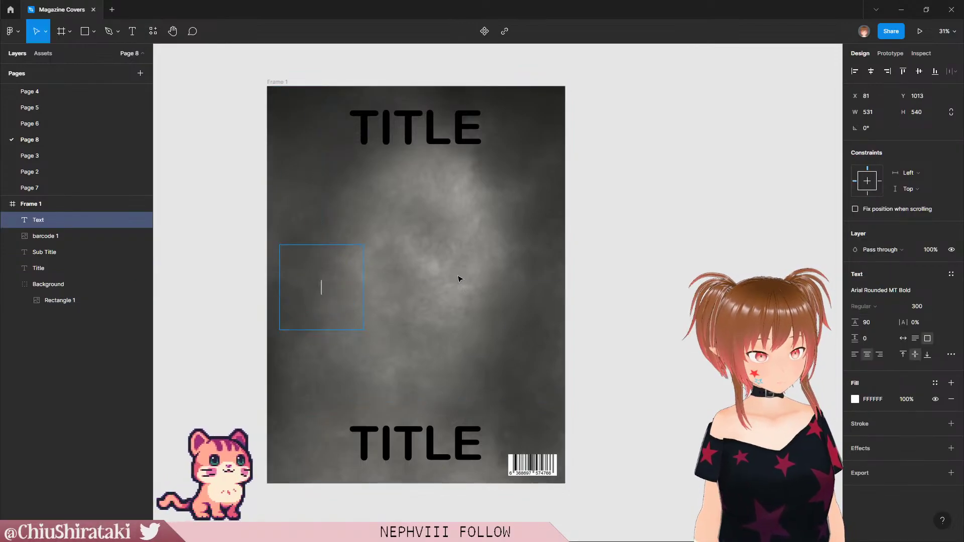
text(a)
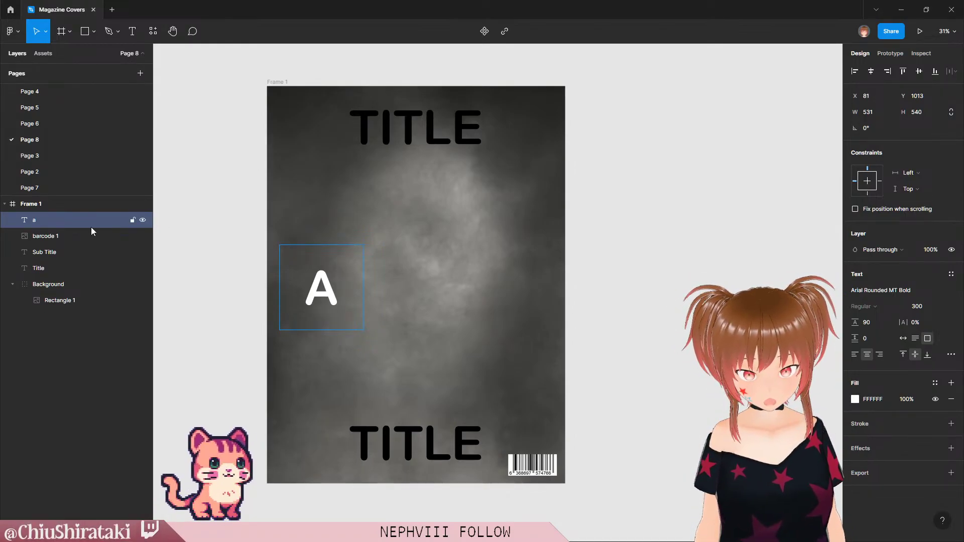
key(BackSpace)
text(m)
key(BackSpace)
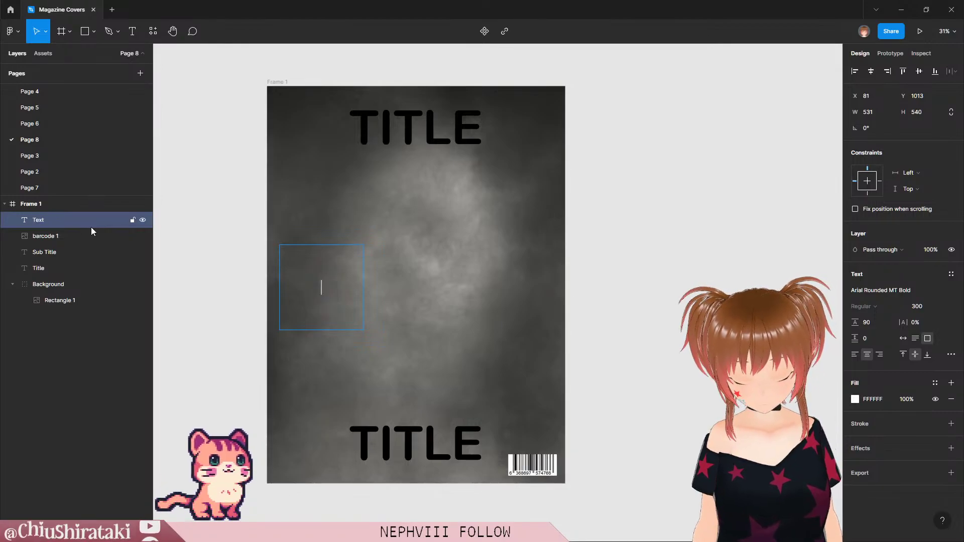
text(blah)
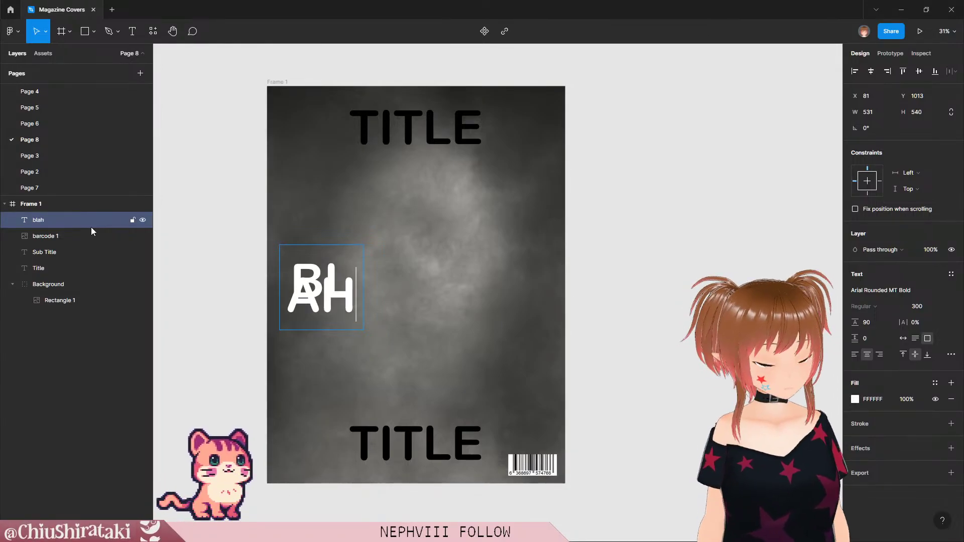
Step: Set all the text to font size 96 from the preset list
key(ctrl+a)
click(938, 309)
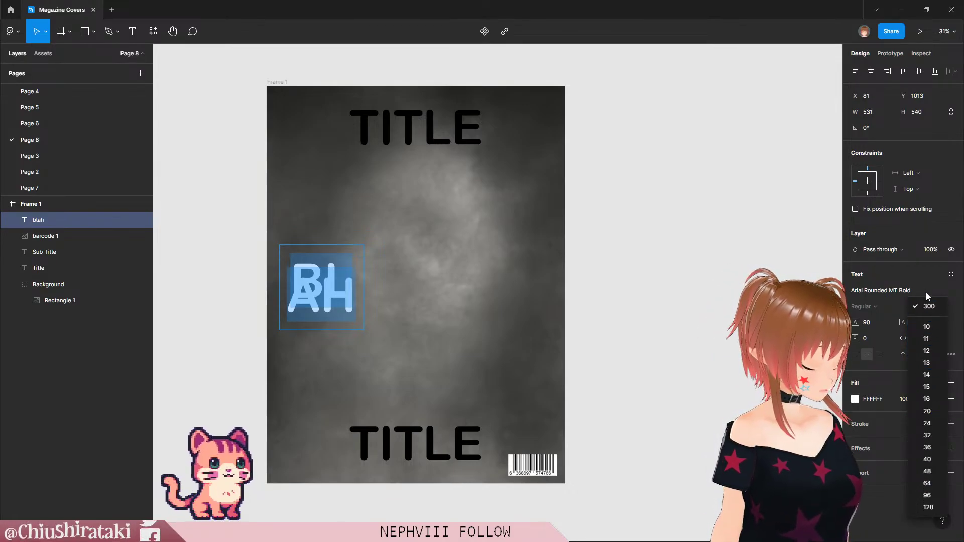
click(929, 496)
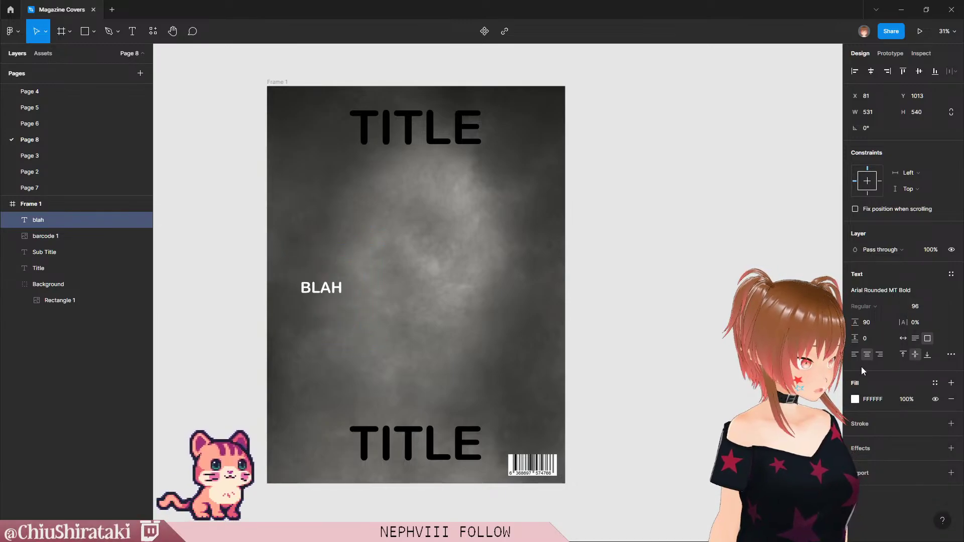
click(349, 298)
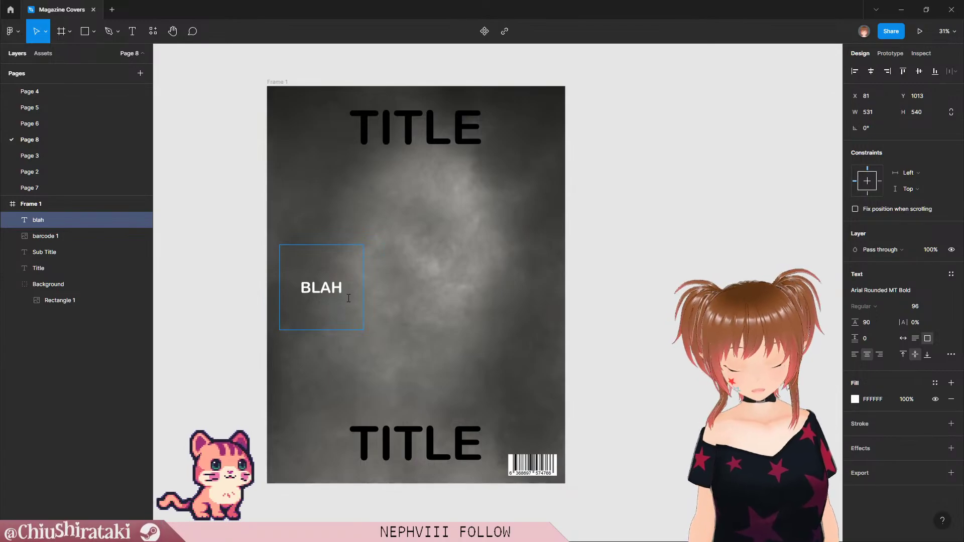
Step: Add a 'Bleh' line under BLAH at font size 76 and left-align both lines
key(Return)
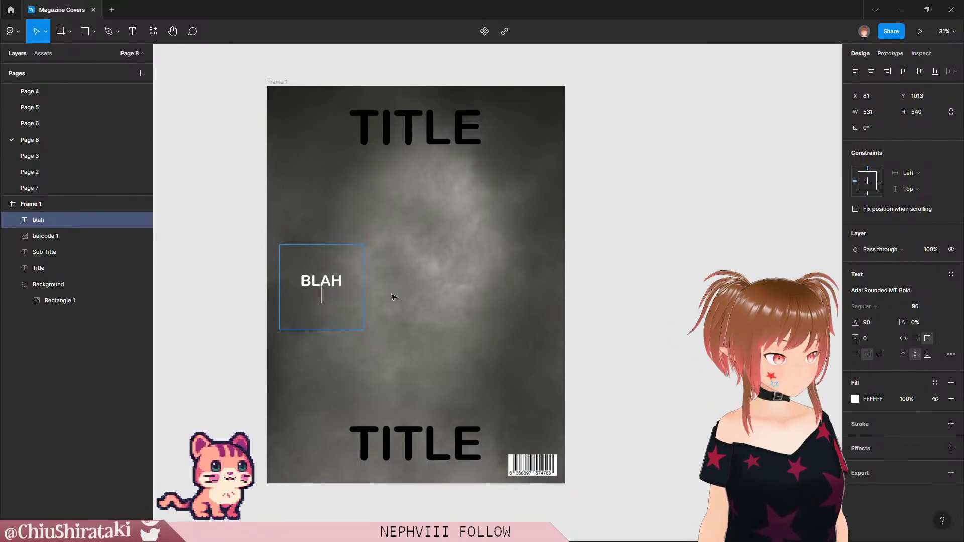
text(Bleh)
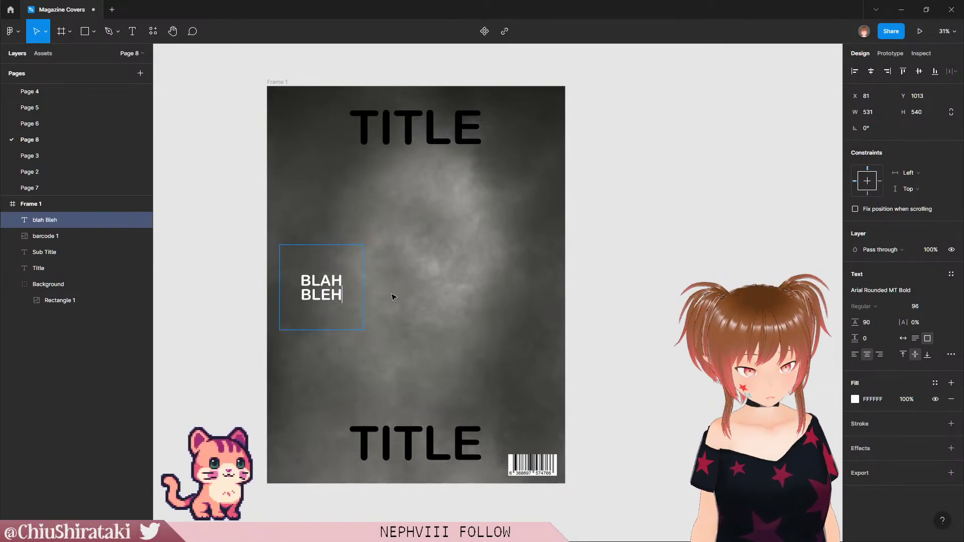
drag(343, 296, 275, 296)
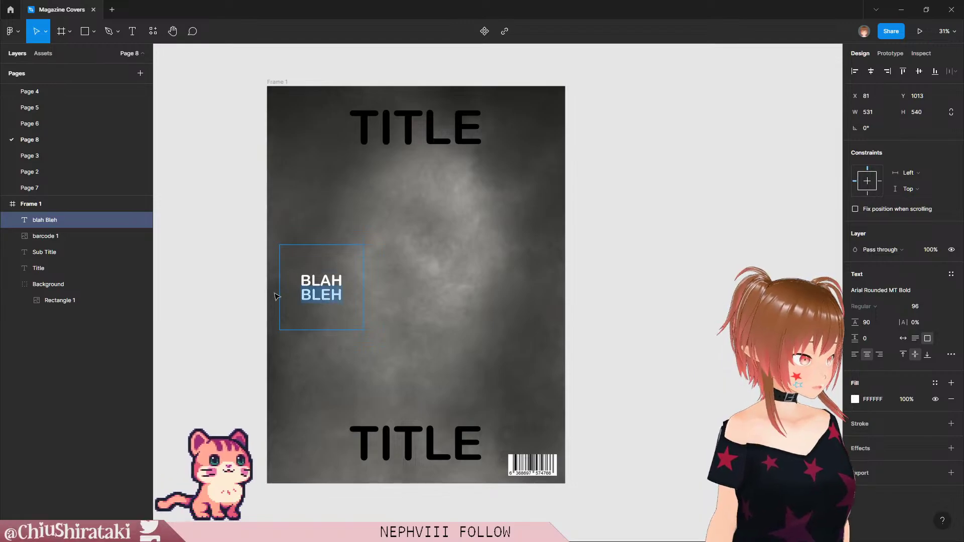
click(937, 307)
click(928, 306)
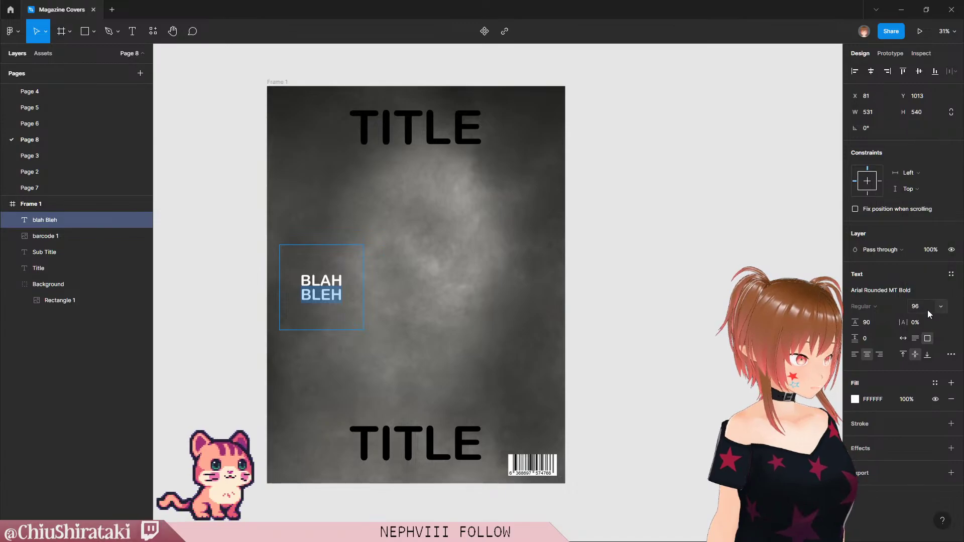
text(76)
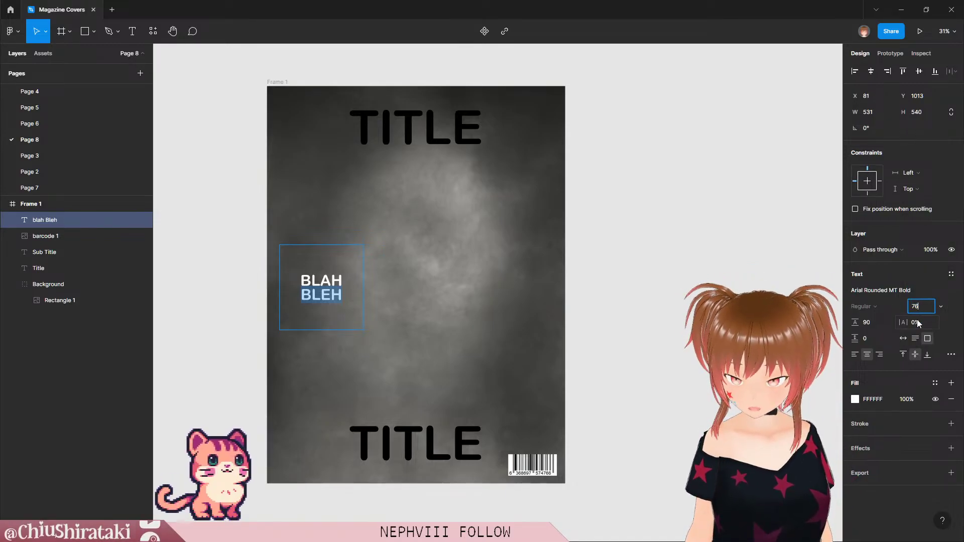
key(Return)
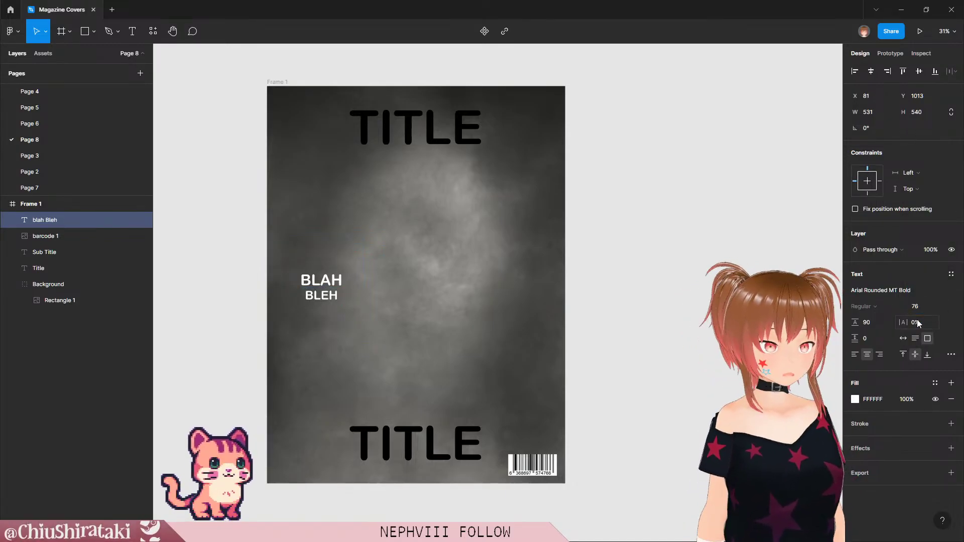
click(854, 356)
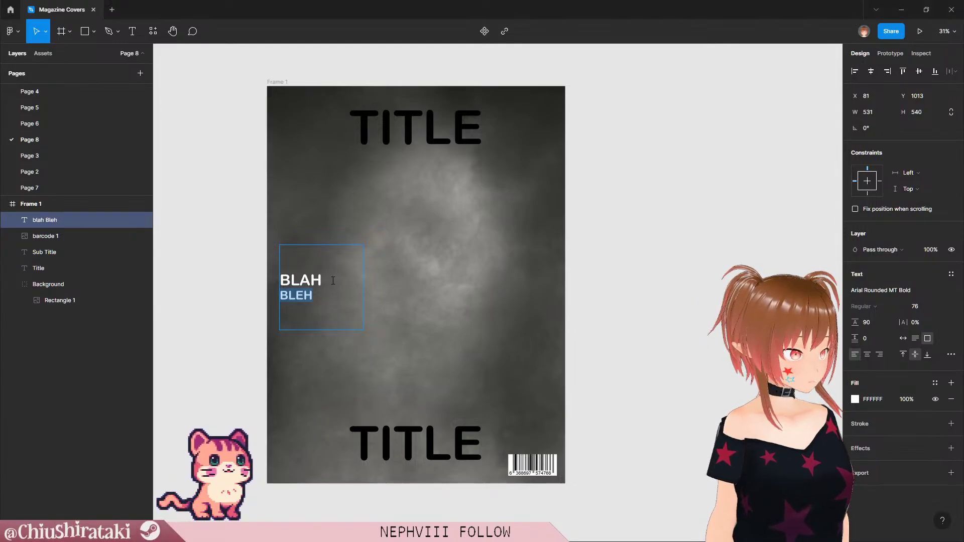
Step: Select the BLAH line and change its fill to yellow E3CF1B
key(Up)
key(shift+Home)
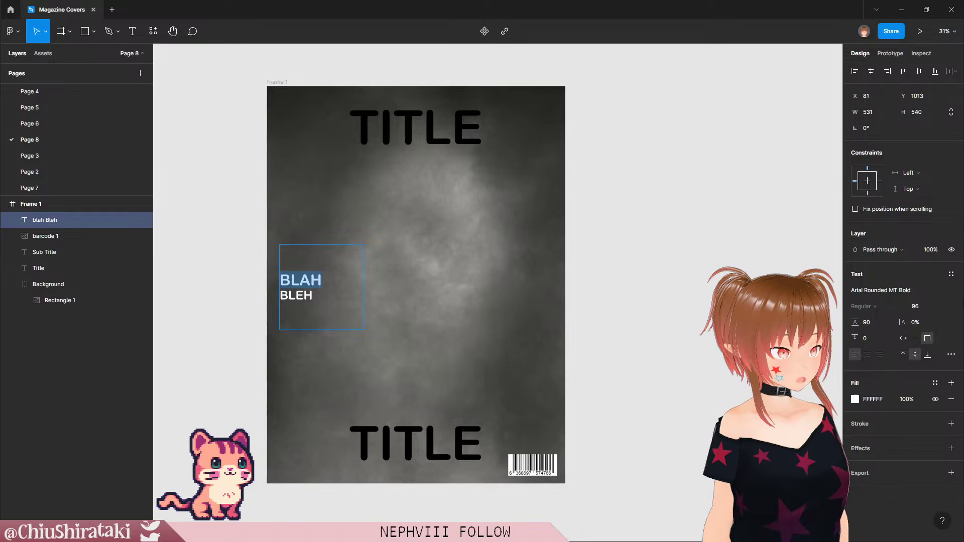
click(856, 400)
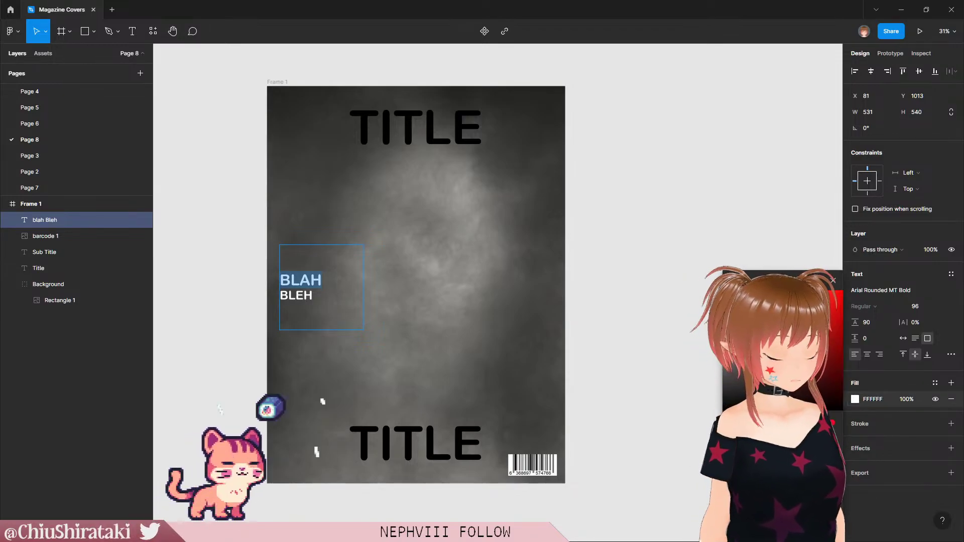
drag(832, 422, 749, 422)
click(801, 286)
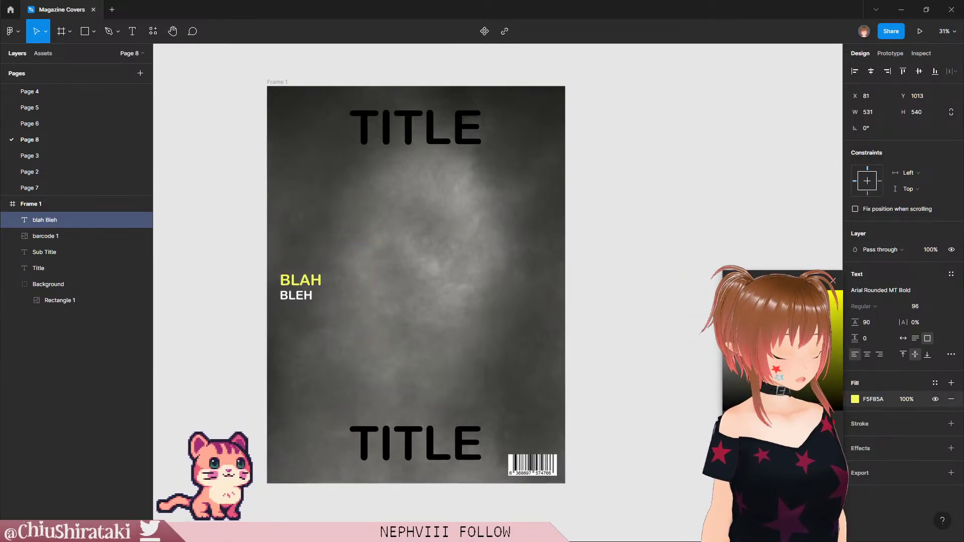
click(741, 422)
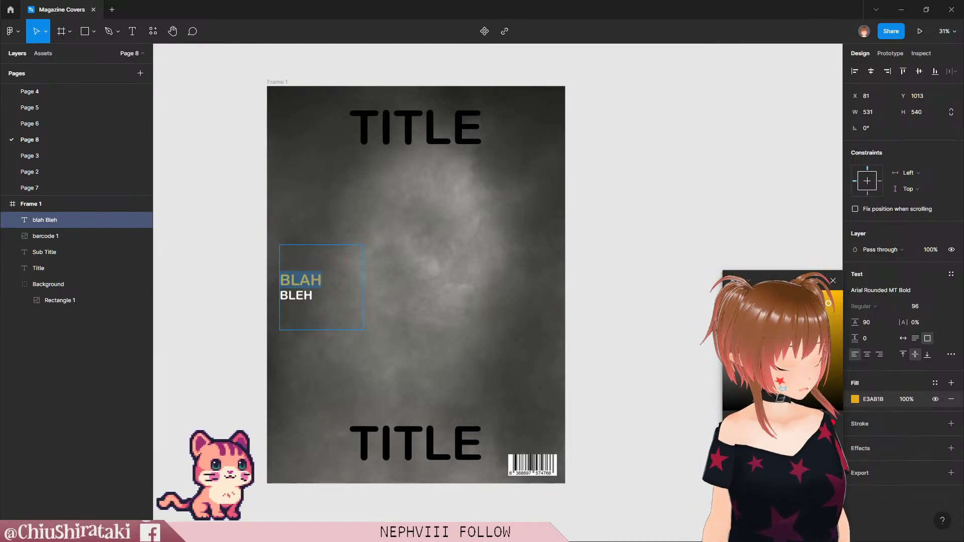
drag(742, 417, 746, 417)
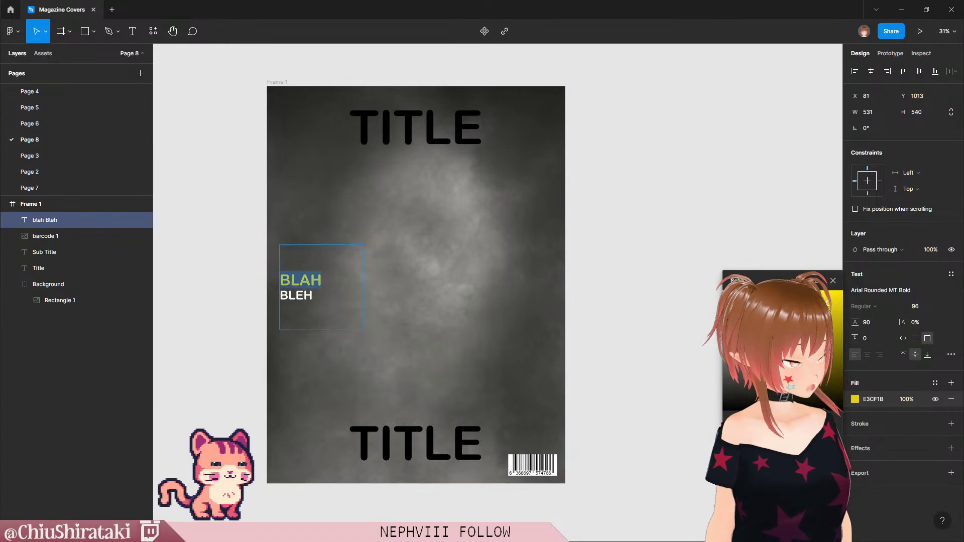
Step: Add a black stroke to the text, set its weight to 6, and exit text editing
click(952, 423)
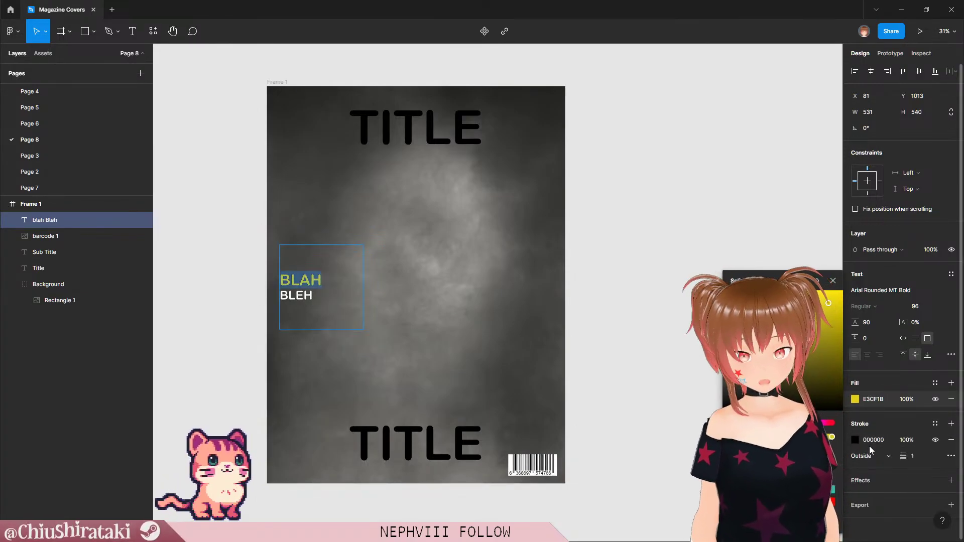
click(833, 280)
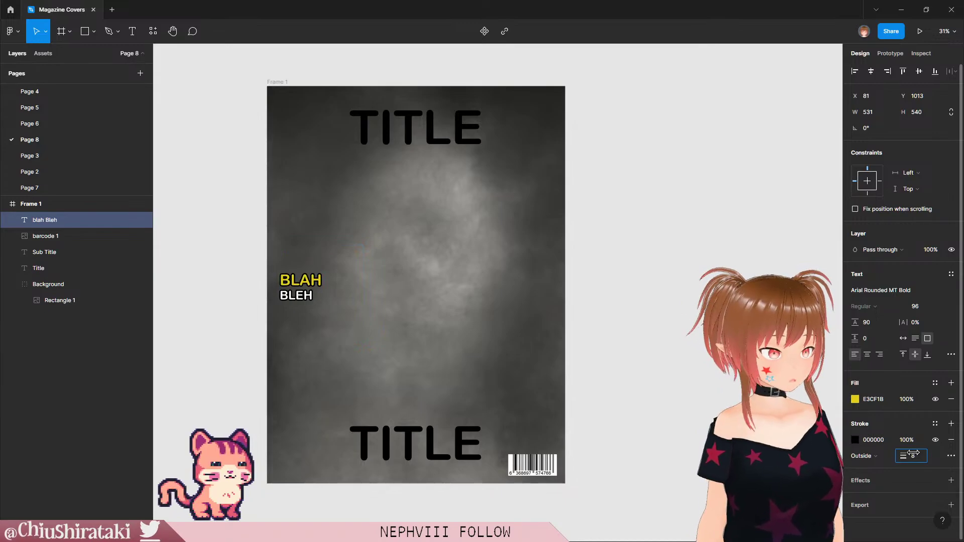
click(914, 457)
text(8)
key(Return)
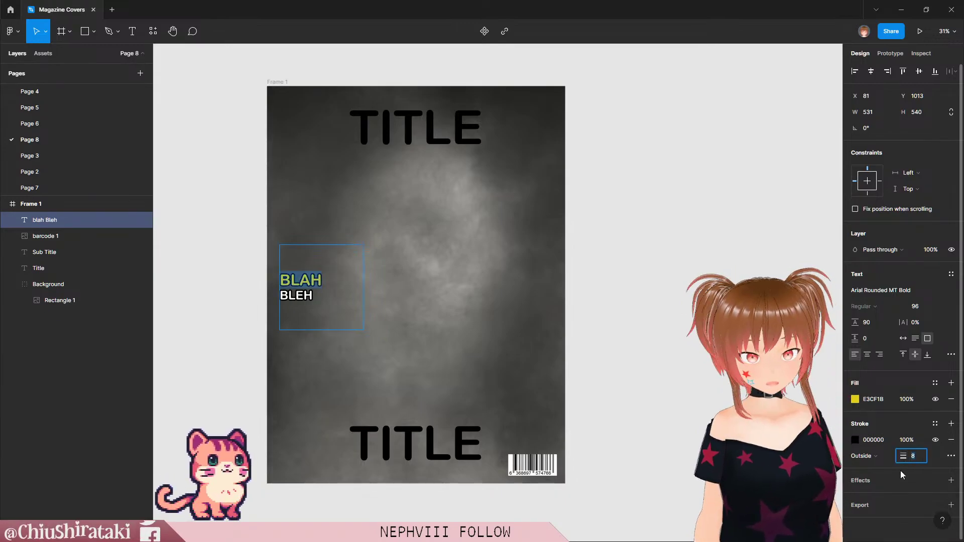
text(6)
key(Return)
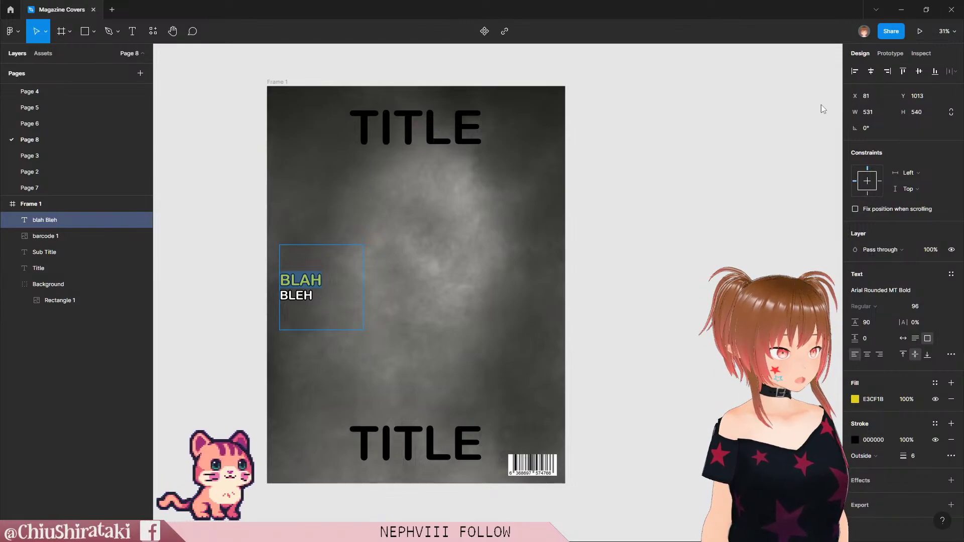
key(Escape)
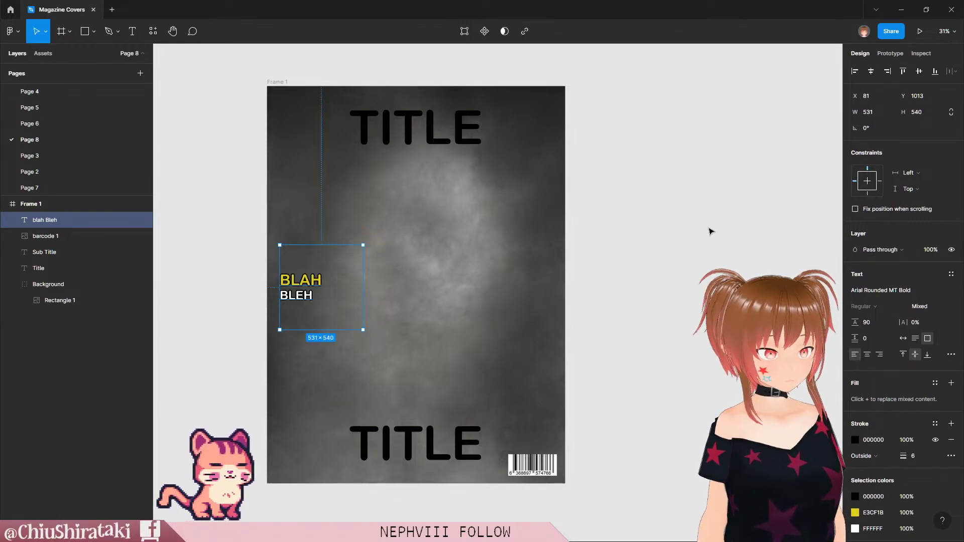
Step: Return to Figma, enter the BLAH BLEH text box, and highlight the BLEH line
click(902, 10)
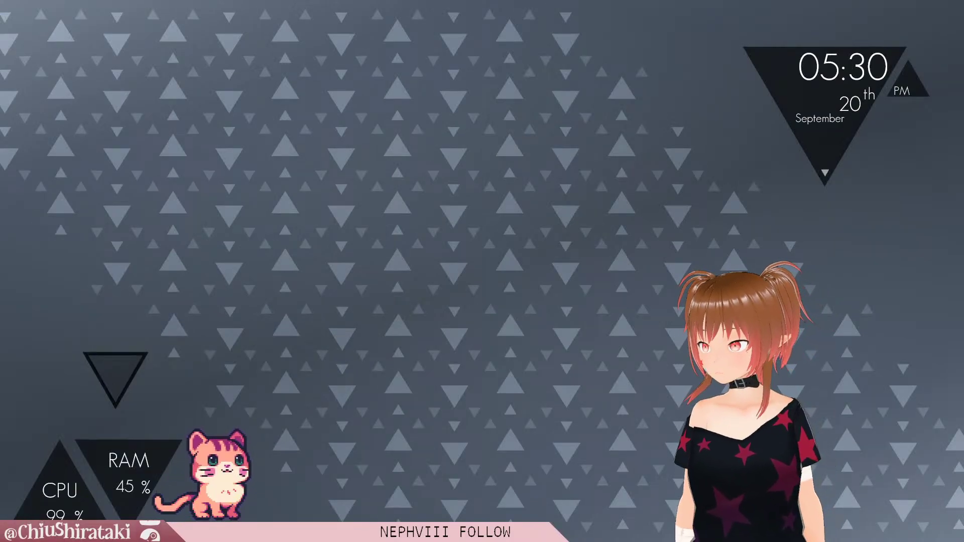
key(alt+Tab)
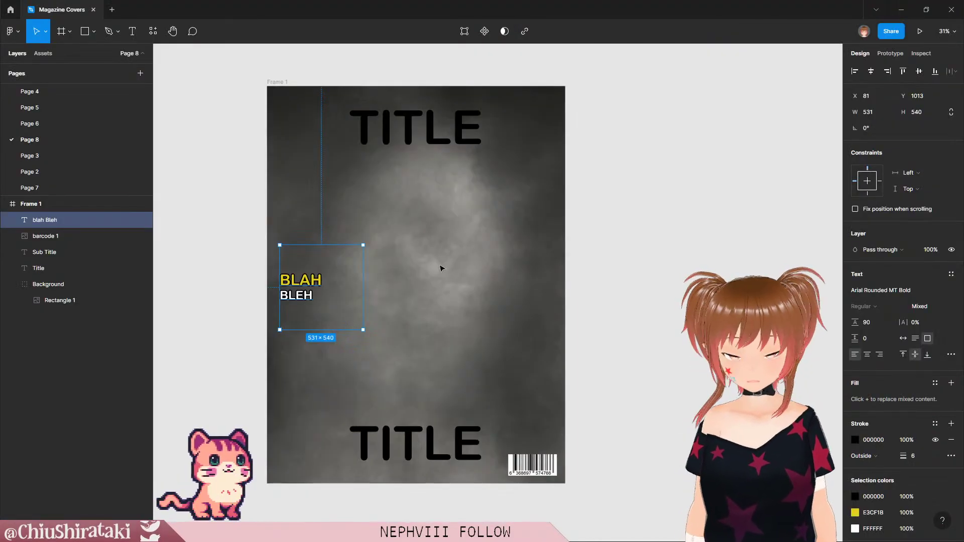
key(Escape)
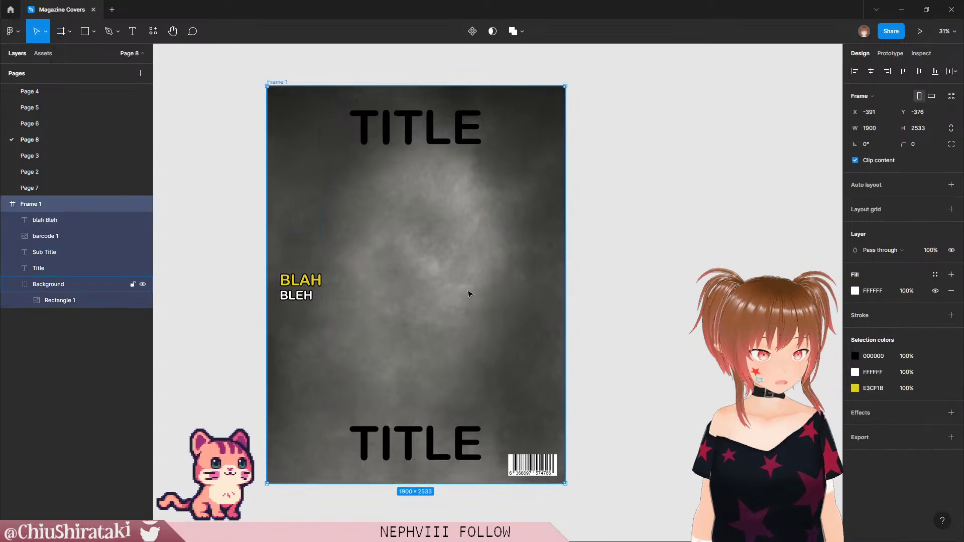
click(468, 294)
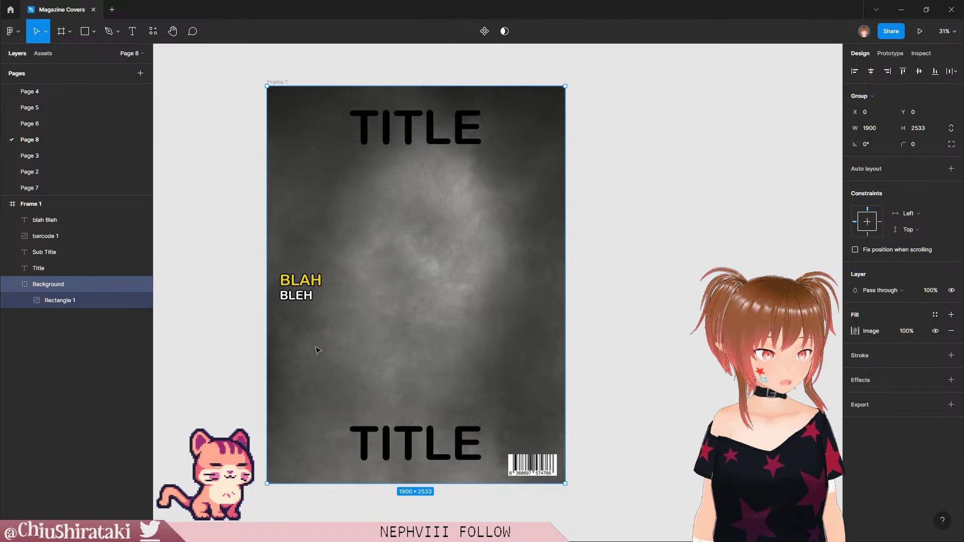
click(301, 288)
double_click(297, 296)
drag(314, 295, 274, 294)
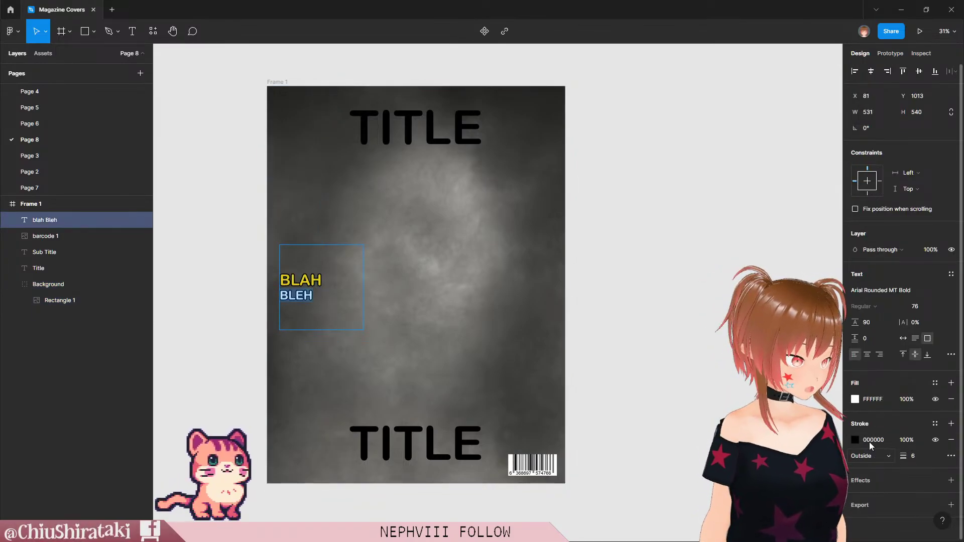
Step: Select both text lines, raise the stroke weight to 8, and leave text editing
click(324, 298)
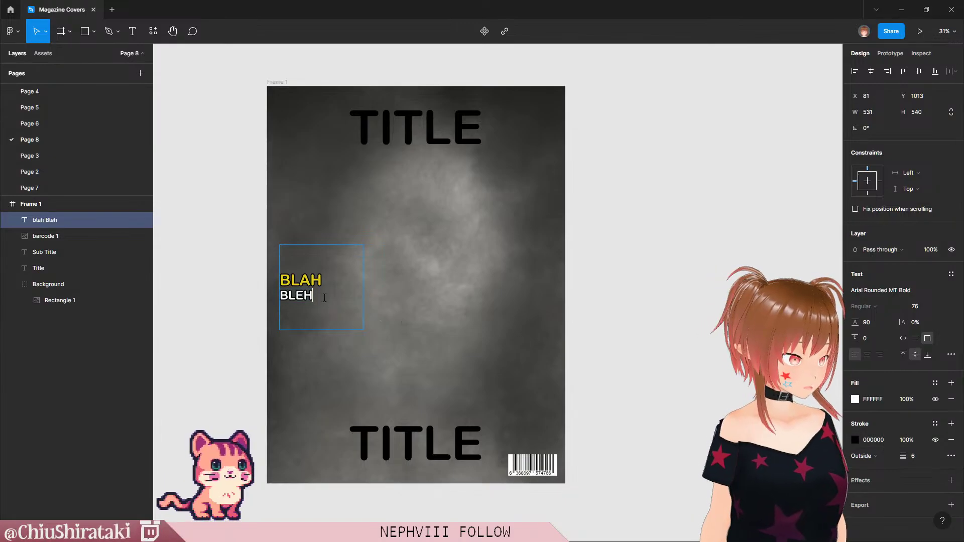
key(ctrl+a)
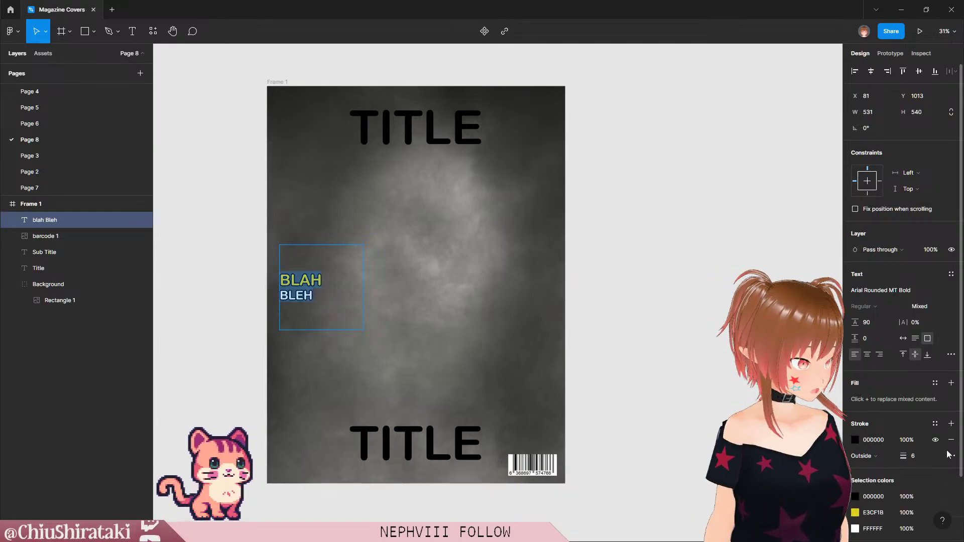
click(914, 458)
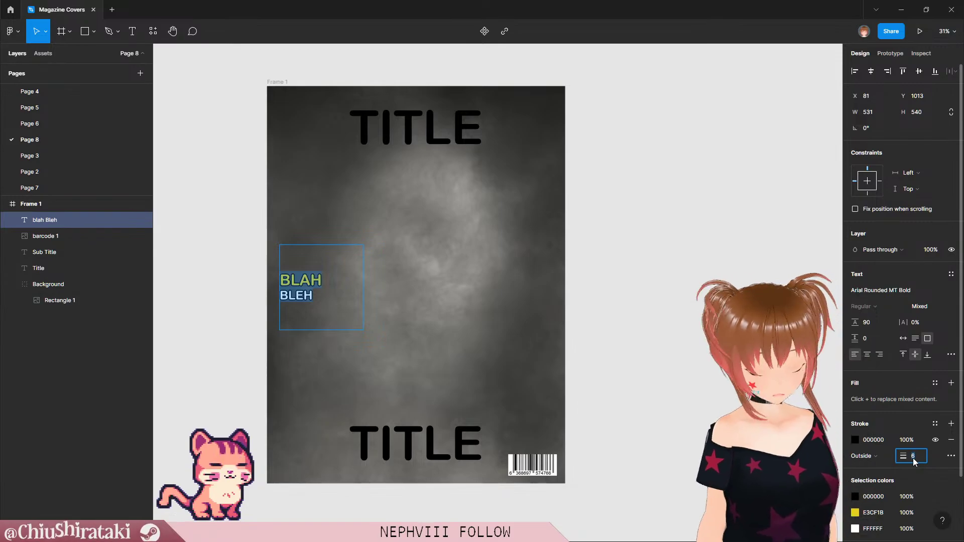
text(8)
key(Return)
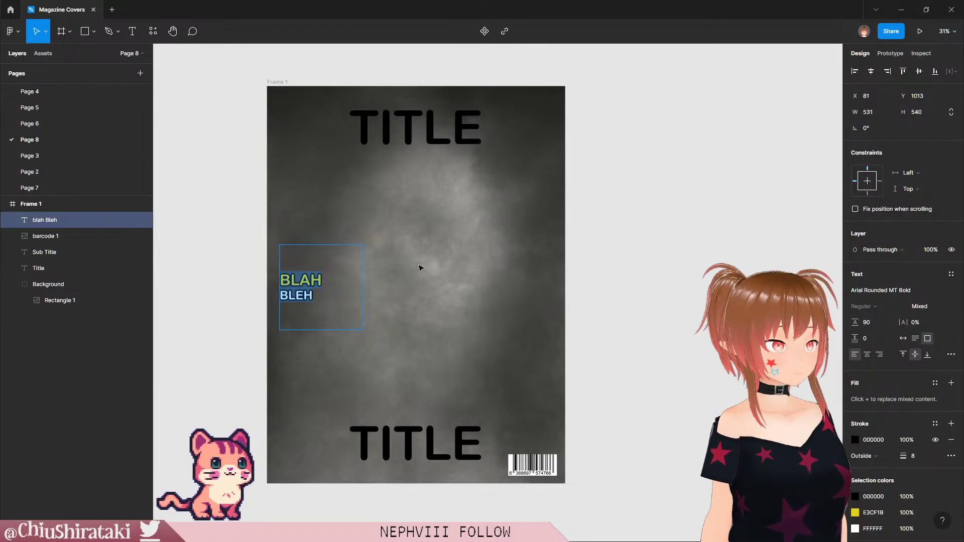
key(Escape)
key(Escape)
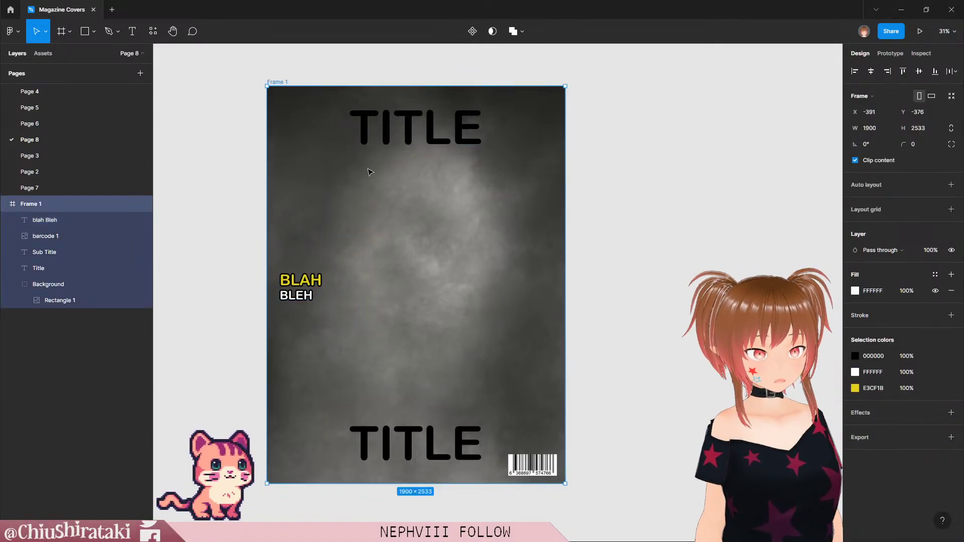
Step: Lift the left BLAH BLEH text, then place a right-aligned copy just above the lower TITLE
click(310, 295)
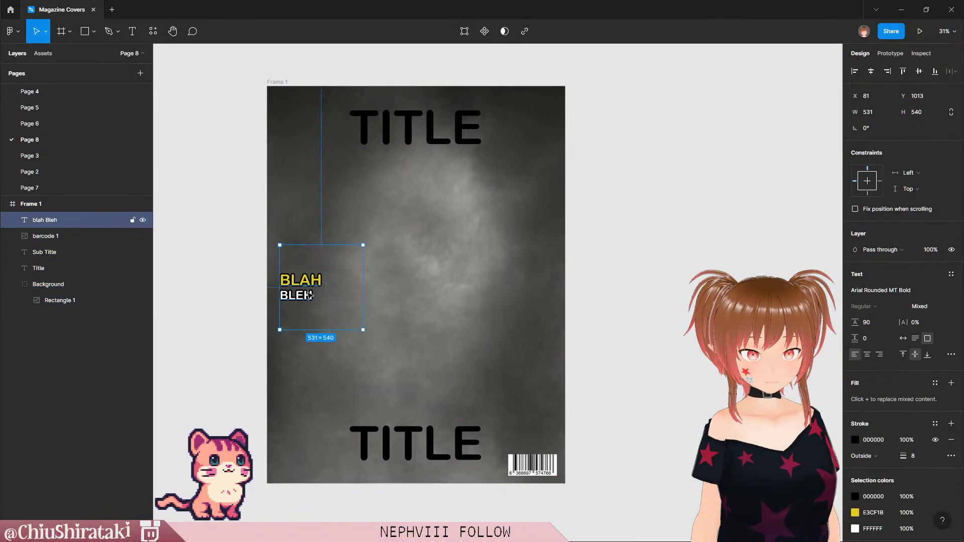
drag(310, 295, 308, 250)
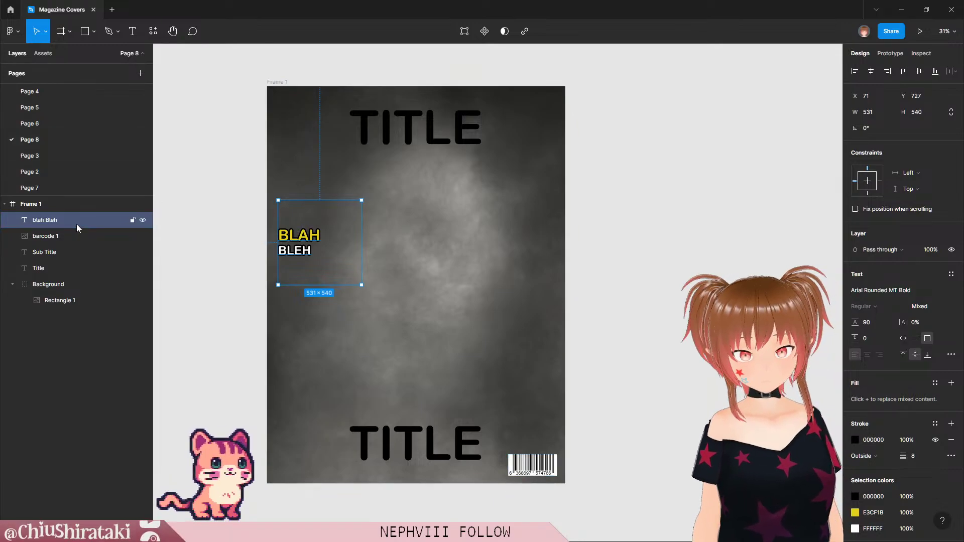
key(ctrl+v)
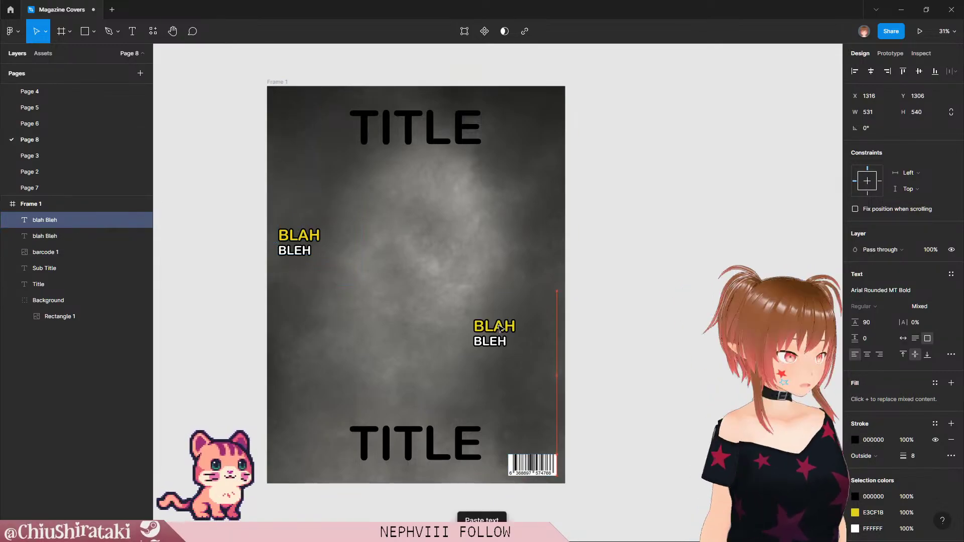
drag(500, 328, 507, 330)
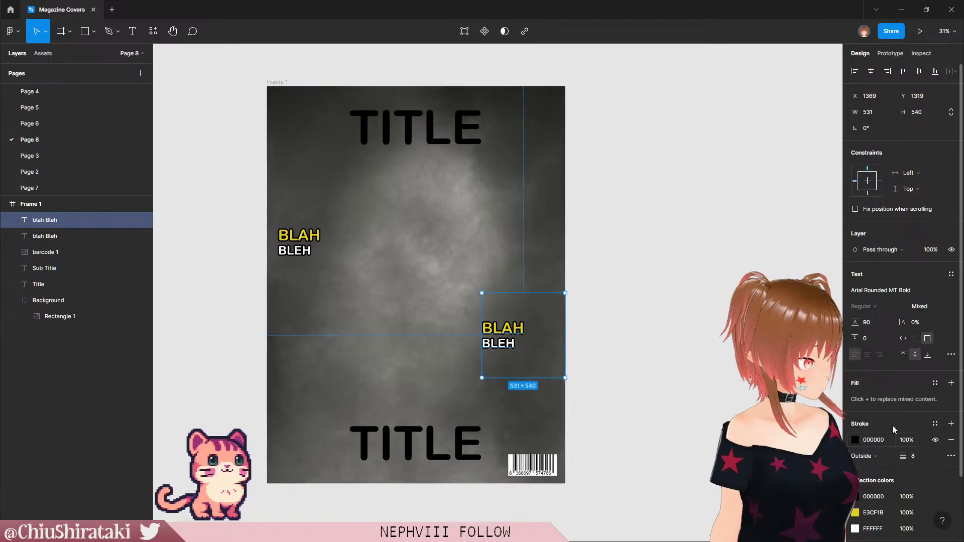
click(881, 356)
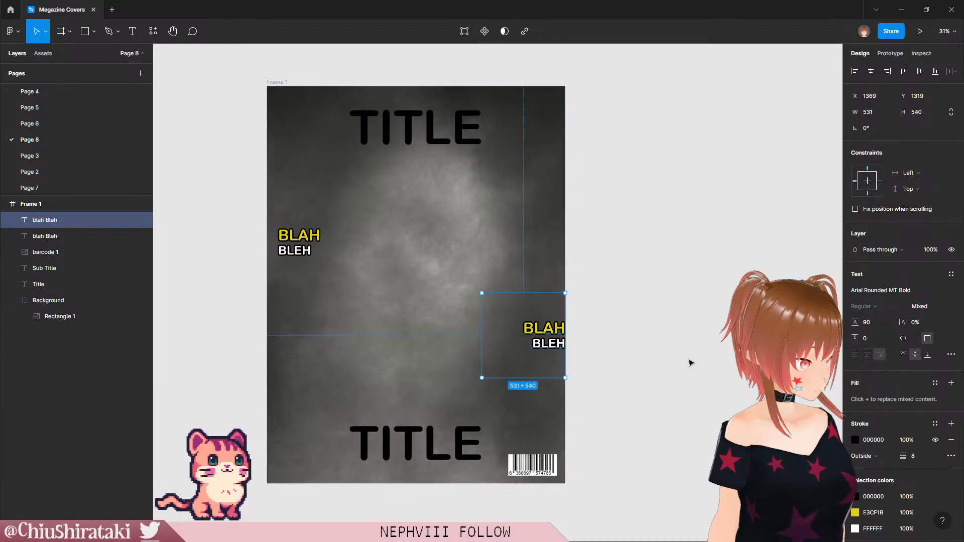
mouse_move(525, 358)
mouse_down()
mouse_move(513, 355)
mouse_move(519, 372)
mouse_up()
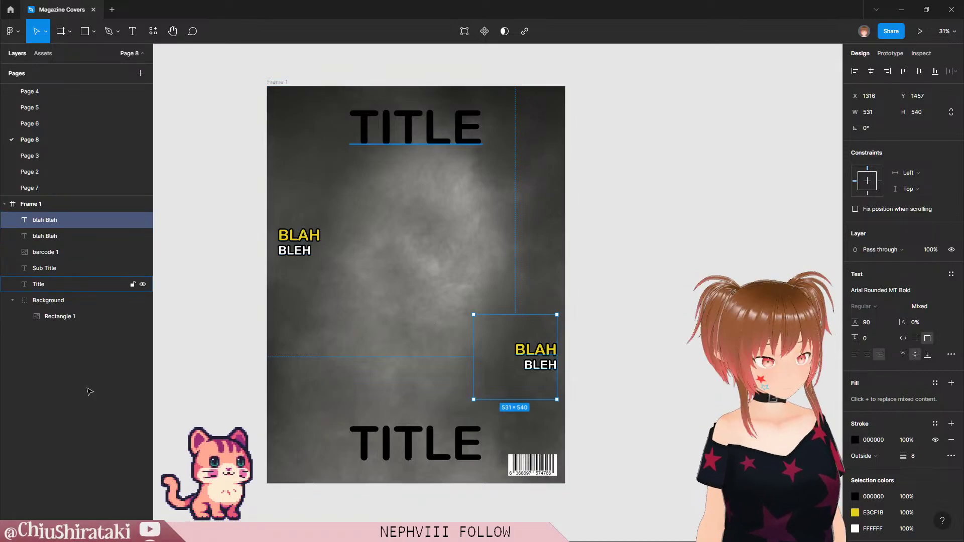
click(58, 317)
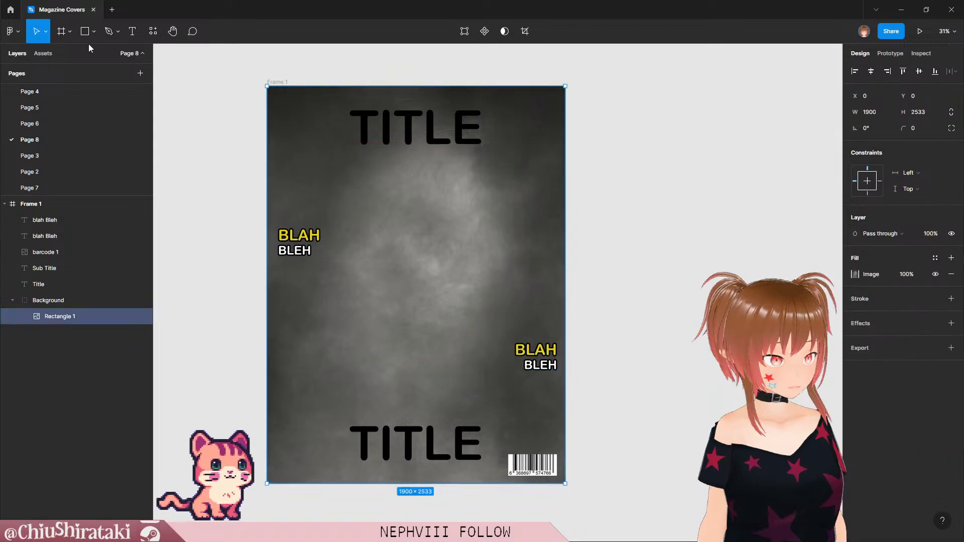
Step: Draw a grey rectangle on the cover's lower left sized 360 × 480 with corner radius 50
click(94, 31)
click(93, 56)
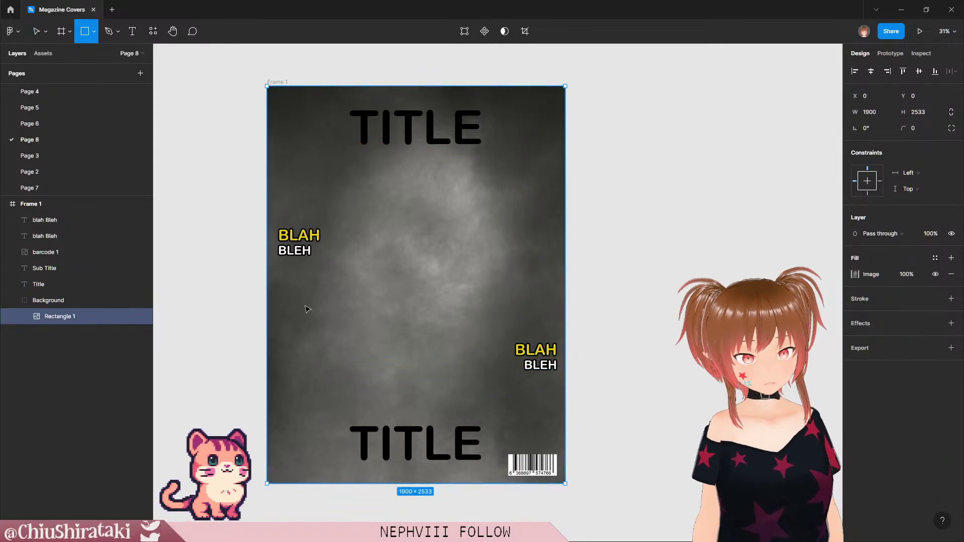
mouse_move(292, 290)
mouse_down()
mouse_move(371, 371)
mouse_move(367, 383)
mouse_up()
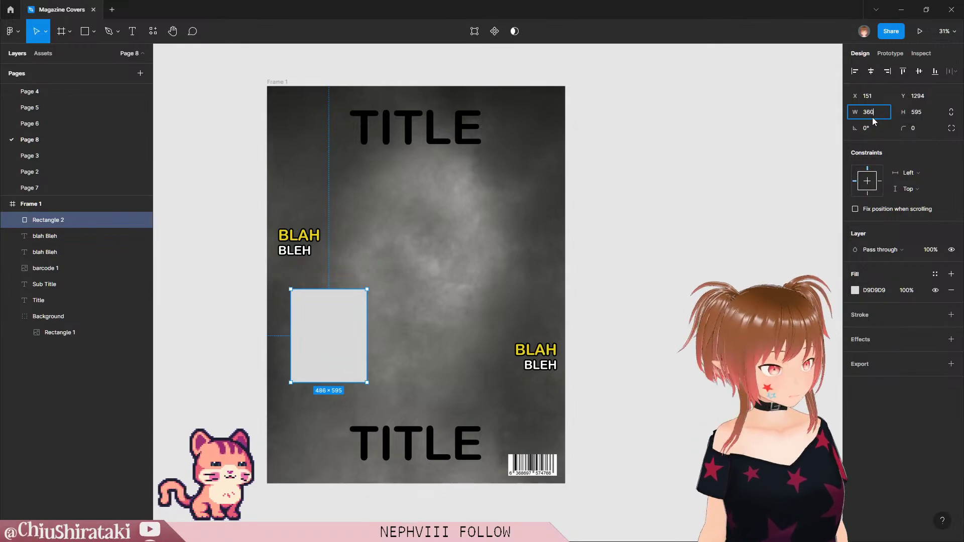
key(Return)
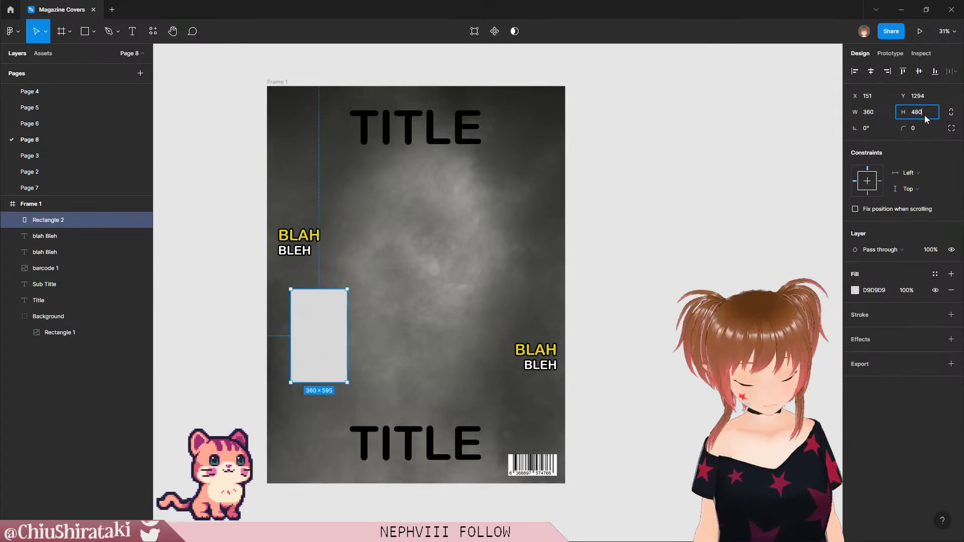
click(925, 113)
text(480)
key(Return)
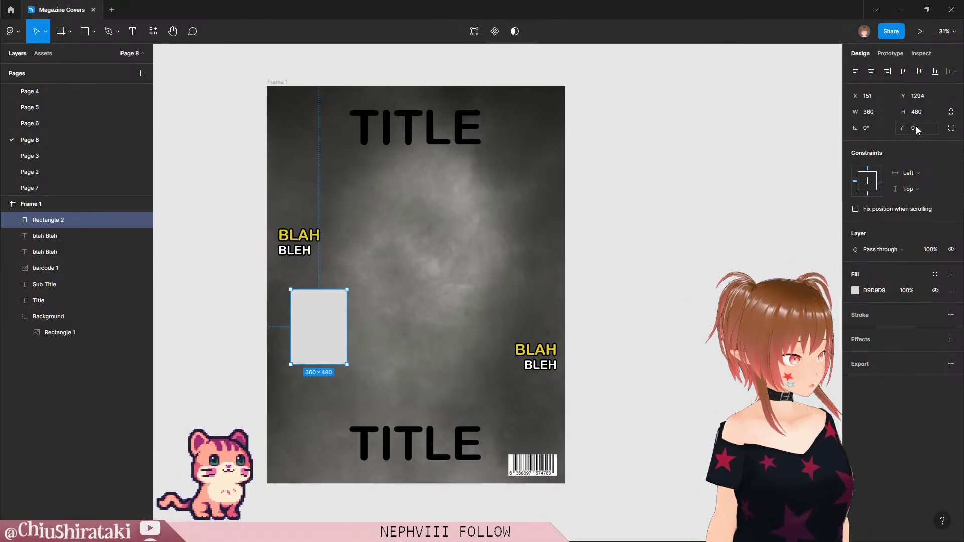
drag(909, 128, 908, 127)
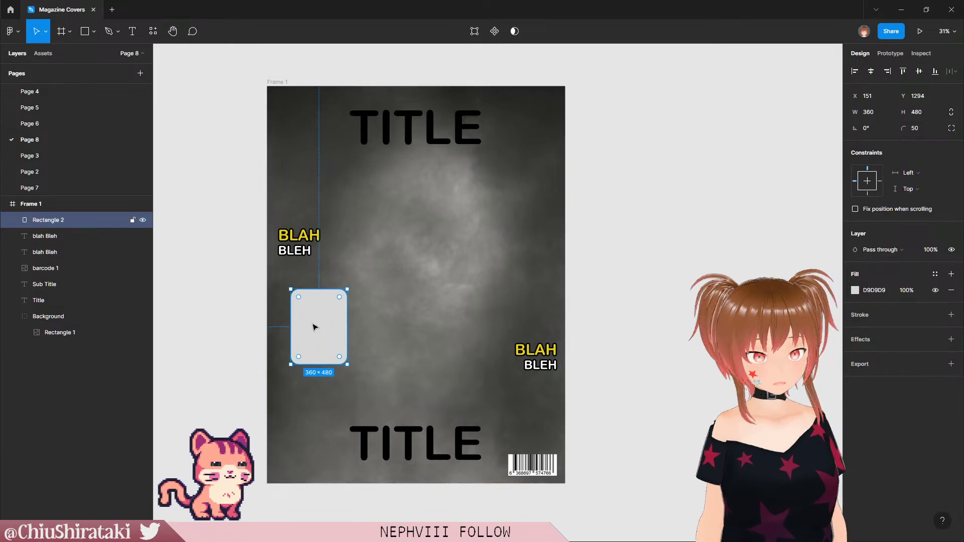
Step: Add an off-white FFFAFA stroke of weight 20 to the rounded rectangle
scroll(319, 328, up, 10)
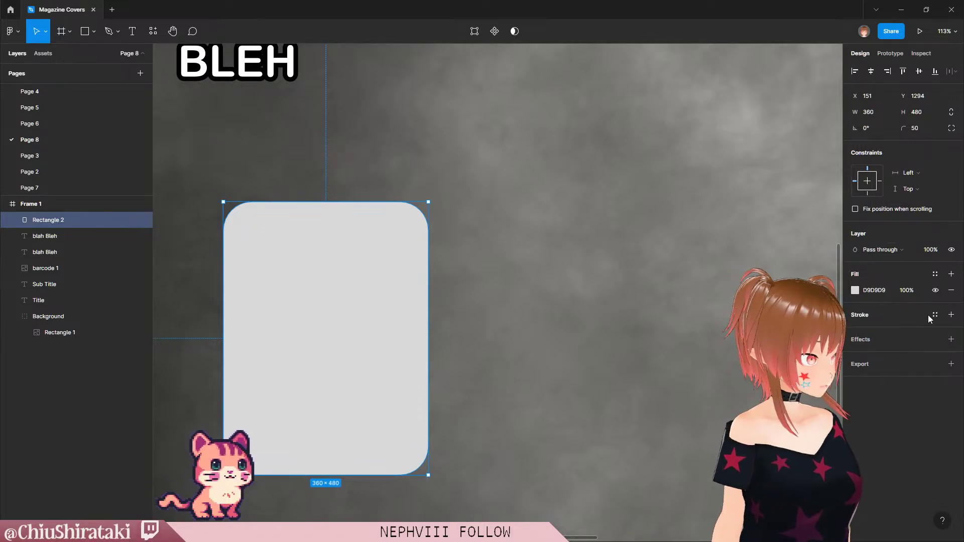
click(951, 316)
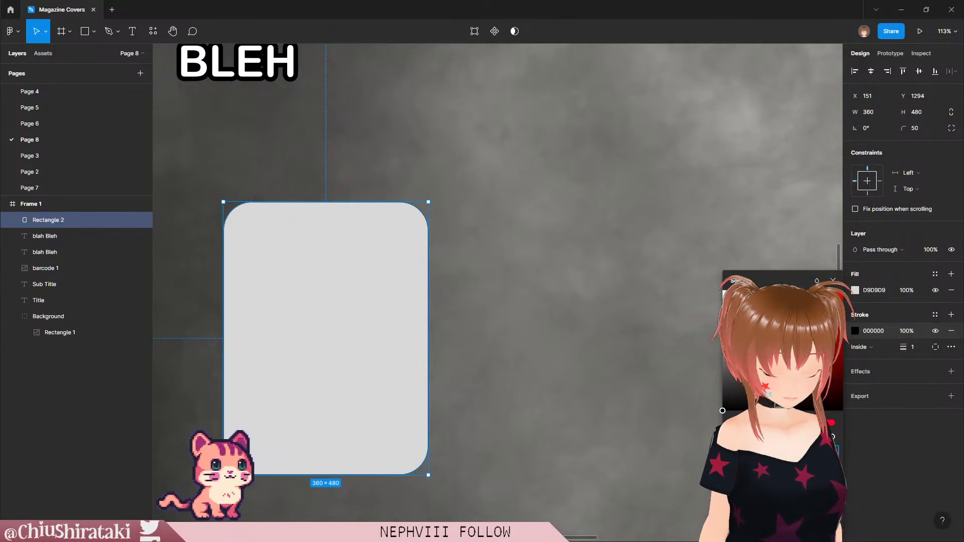
drag(723, 411, 725, 292)
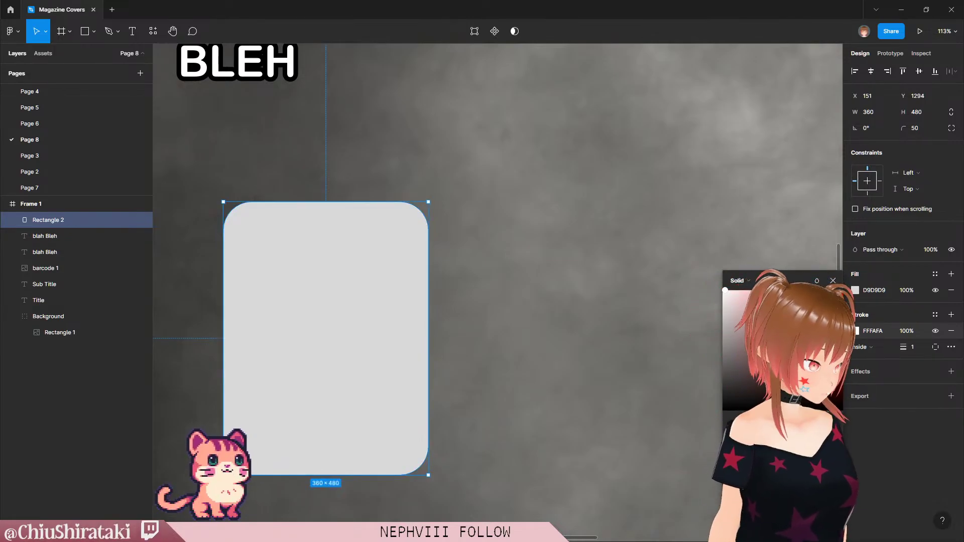
click(836, 281)
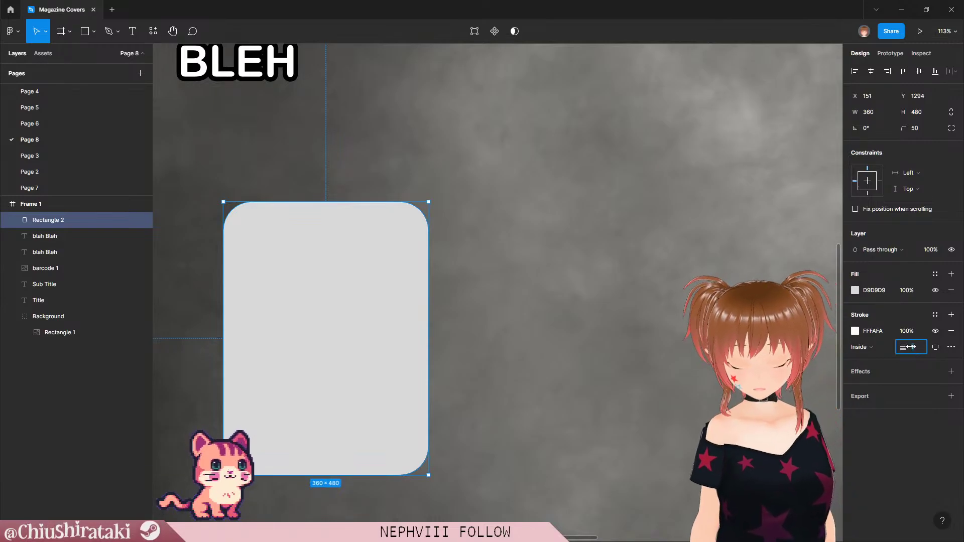
text(20)
key(Return)
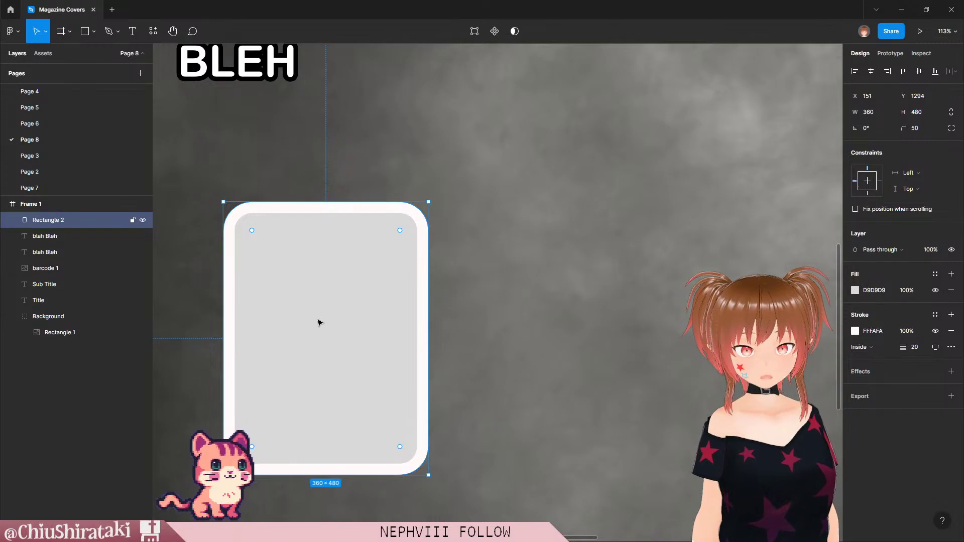
Step: Move the grey card left and up and tilt it slightly
scroll(538, 387, down, 5)
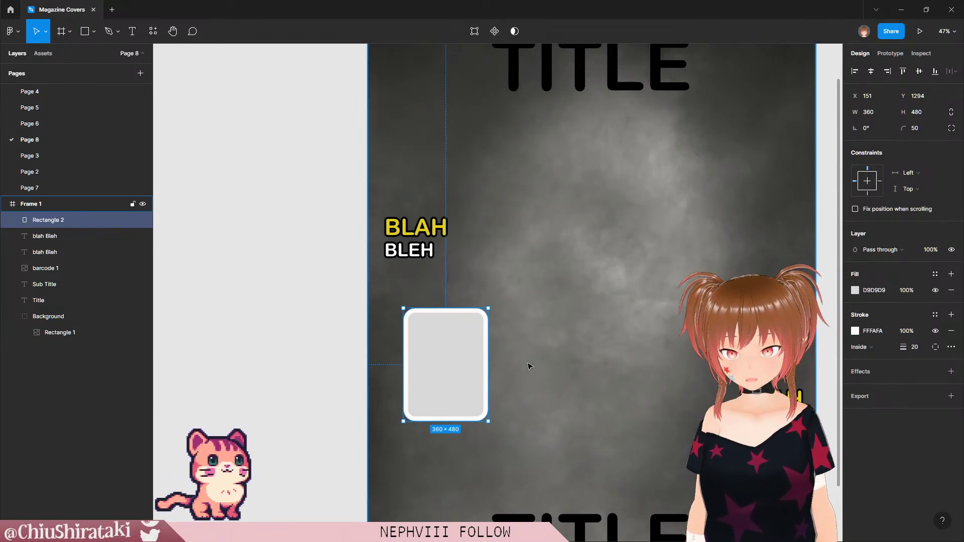
drag(441, 344, 439, 368)
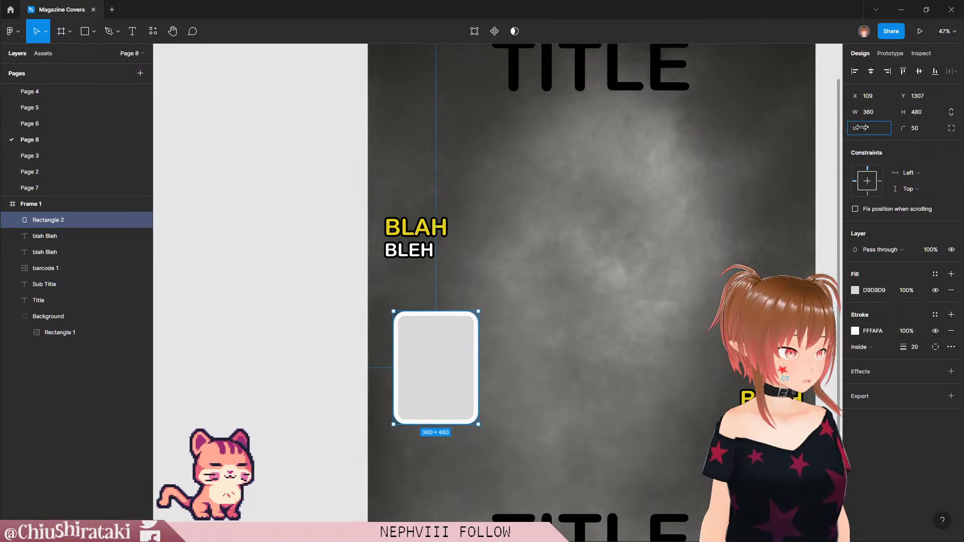
drag(860, 127, 817, 157)
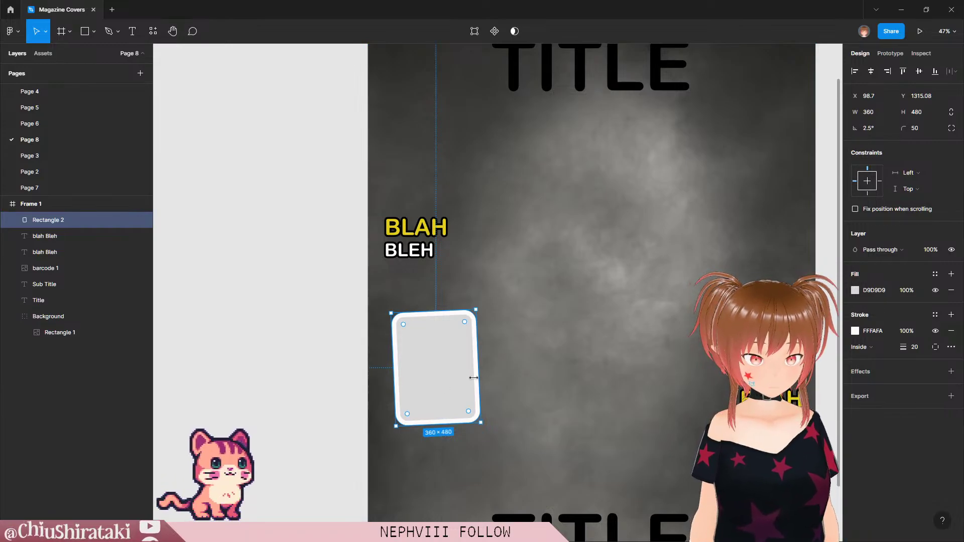
Step: Select the cover frame with Esc, then its Background layer
scroll(473, 378, up, 3)
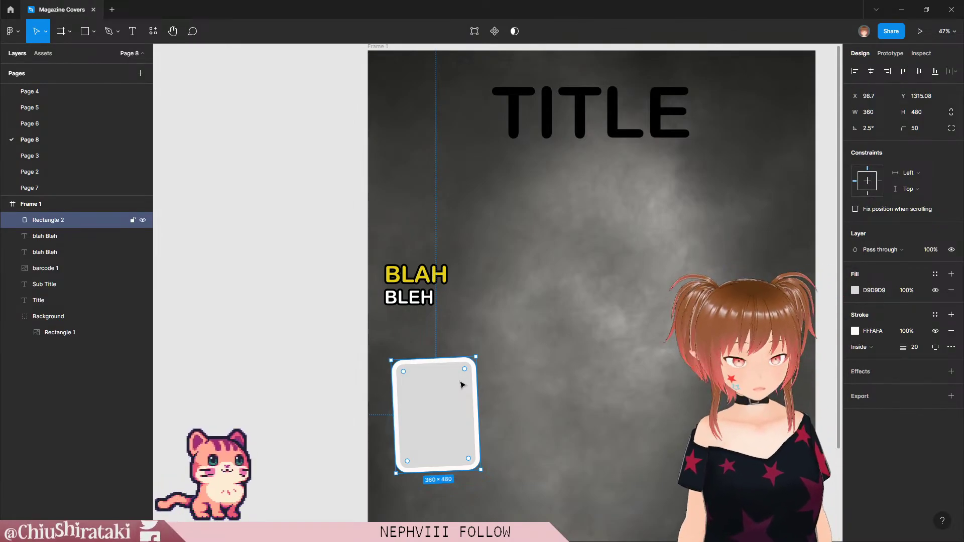
key(Escape)
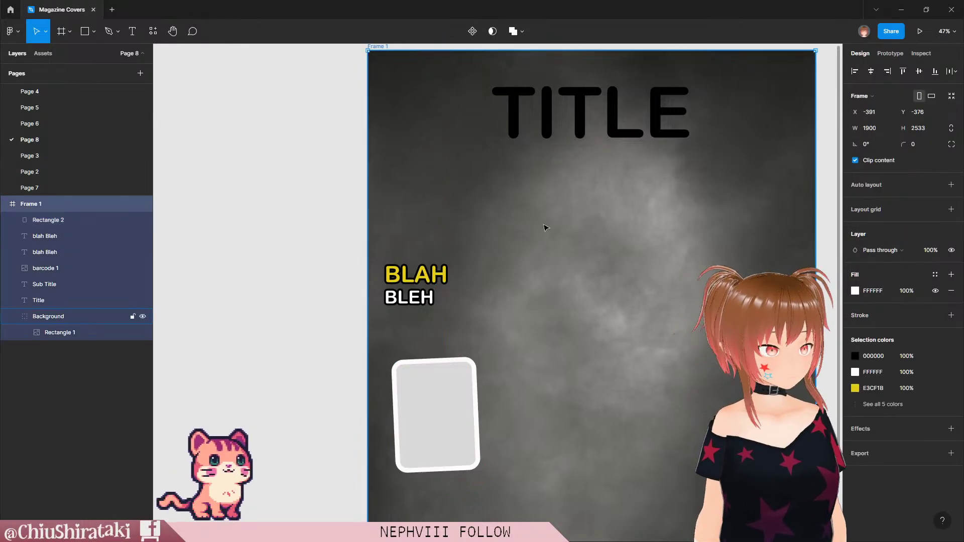
click(566, 234)
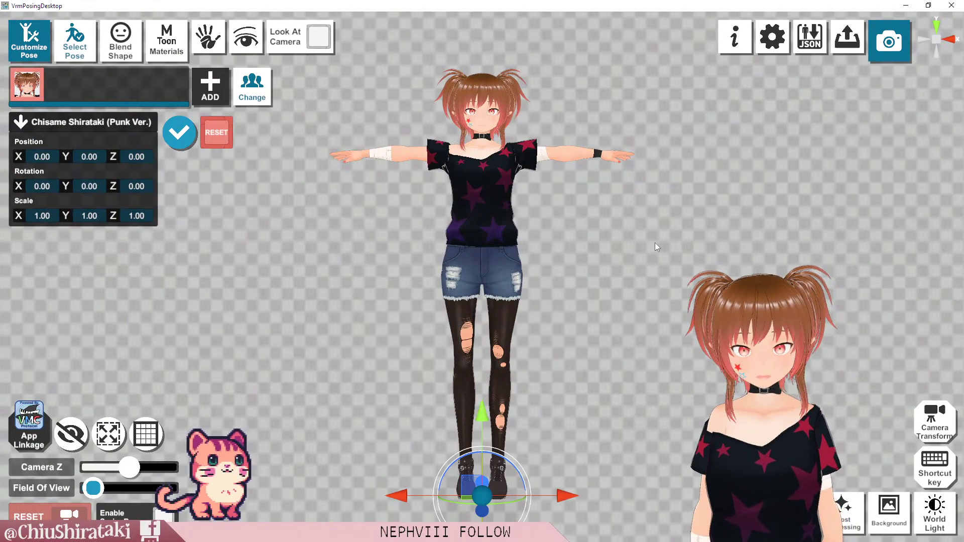
Step: Orbit, zoom in and pan to frame the T-posed avatar more closely
mouse_move(655, 243)
mouse_down()
mouse_move(656, 254)
mouse_move(562, 247)
mouse_move(647, 244)
mouse_up()
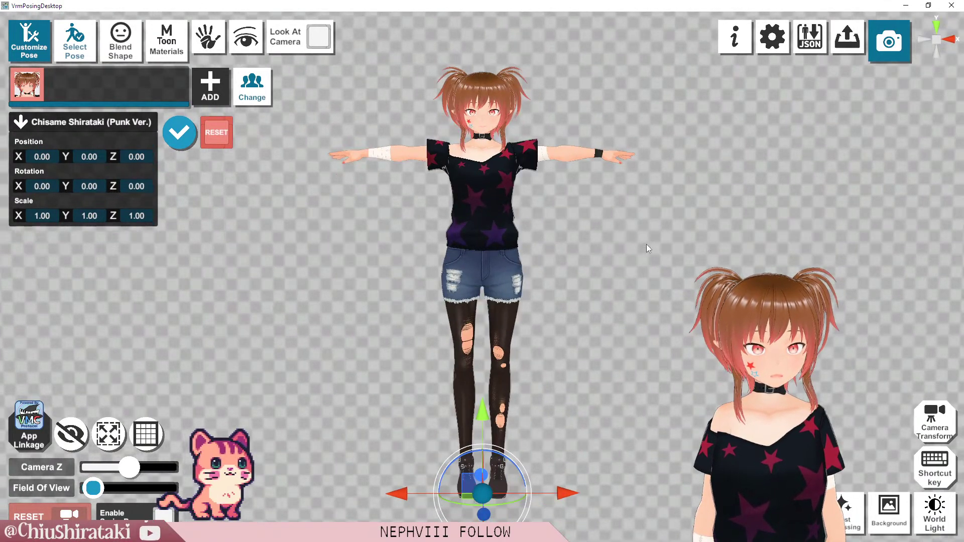
scroll(594, 201, up, 3)
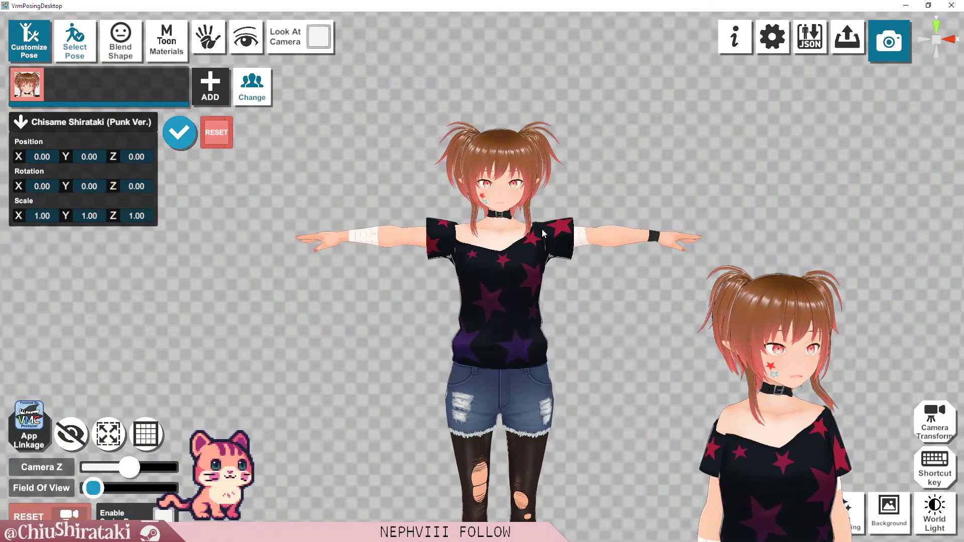
scroll(542, 232, up, 4)
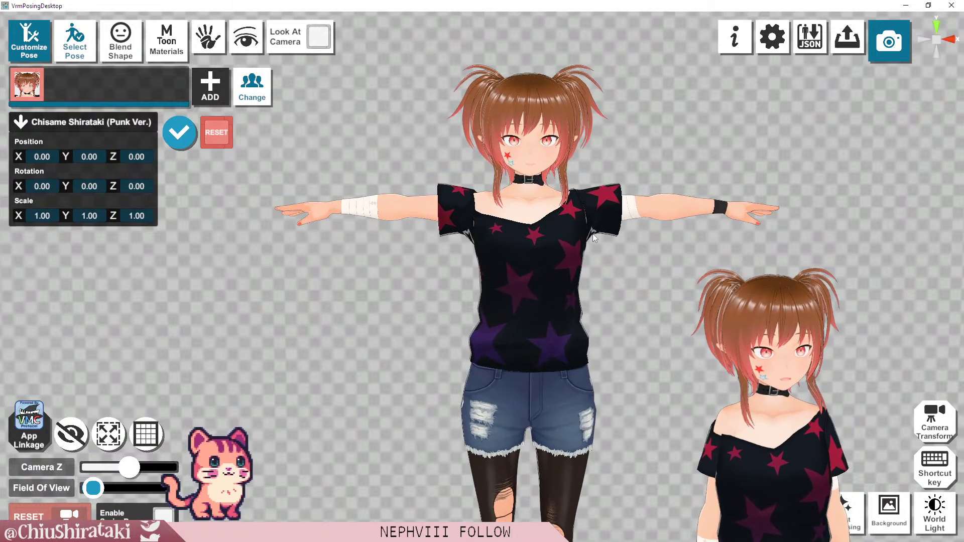
drag(595, 238, 581, 235)
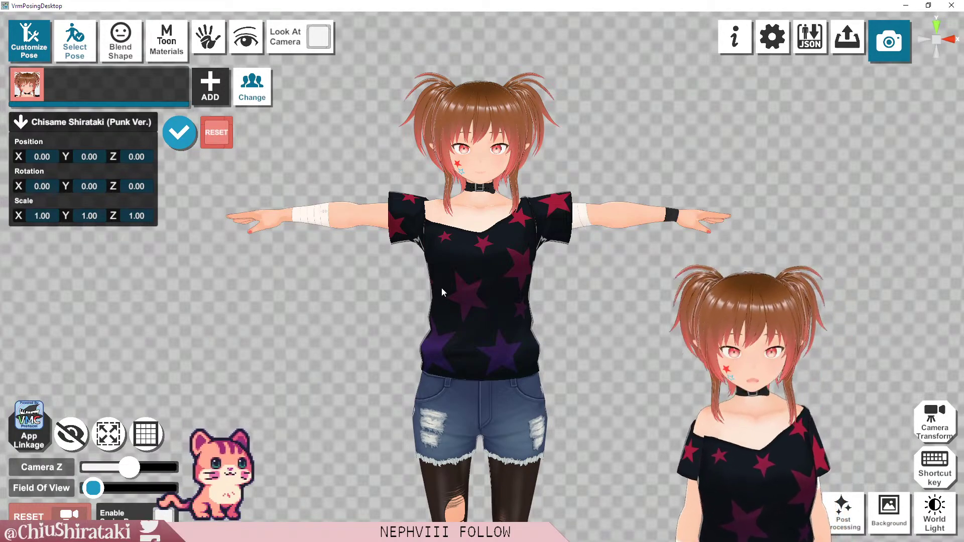
drag(586, 249, 473, 301)
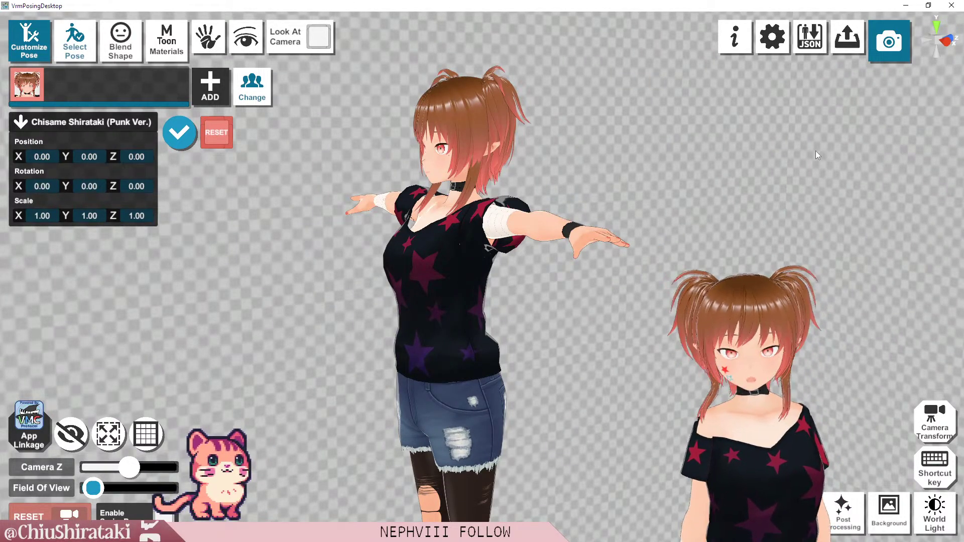
Step: Return to perspective view with a floor and snap the camera to a straight front view
click(938, 40)
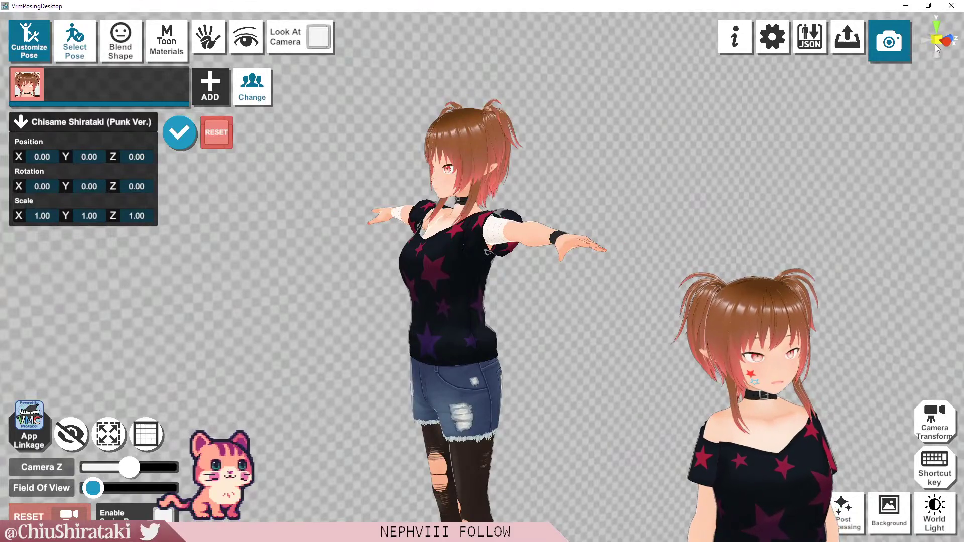
click(936, 47)
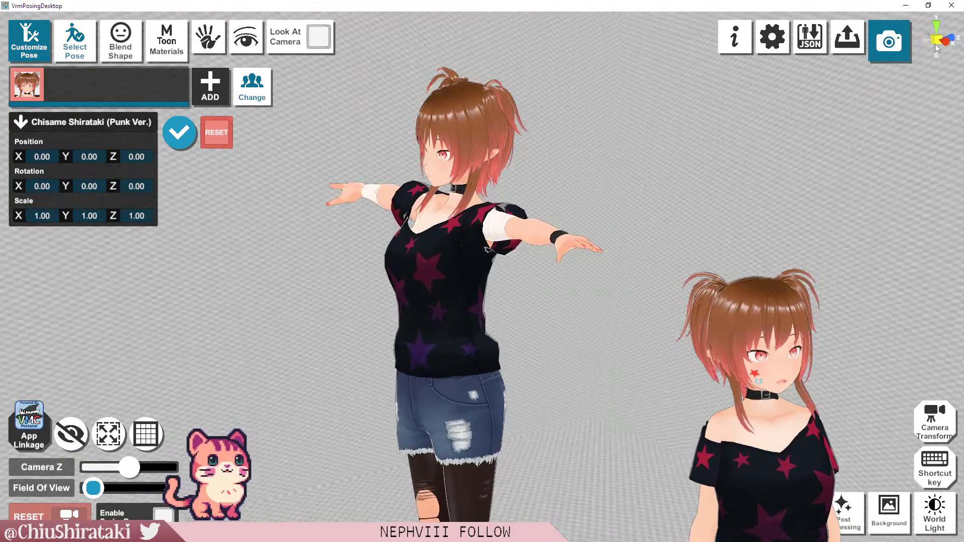
drag(606, 290, 591, 261)
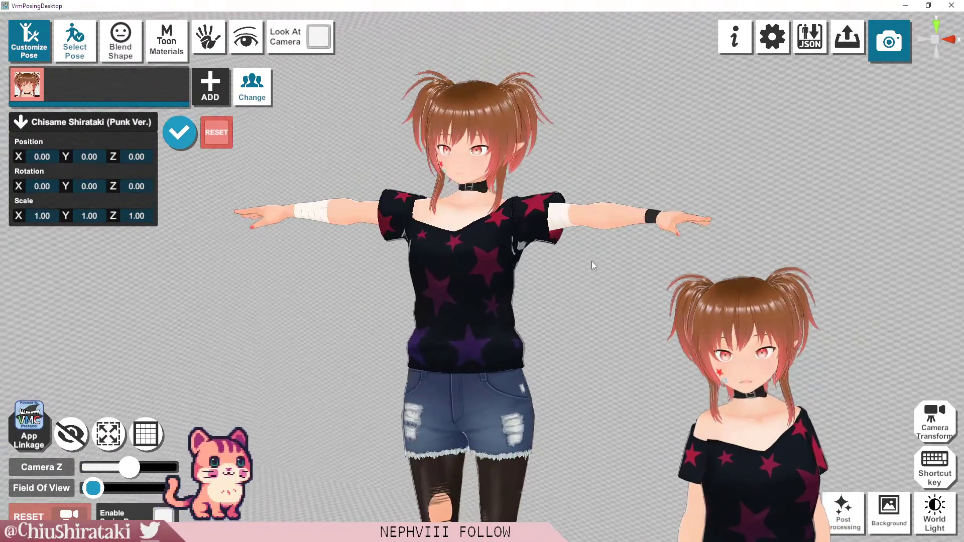
click(937, 44)
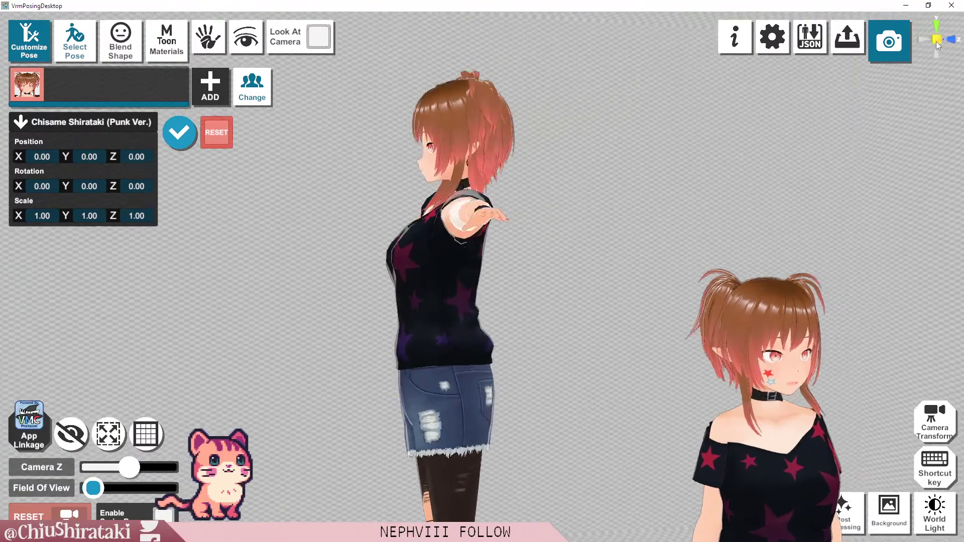
click(924, 38)
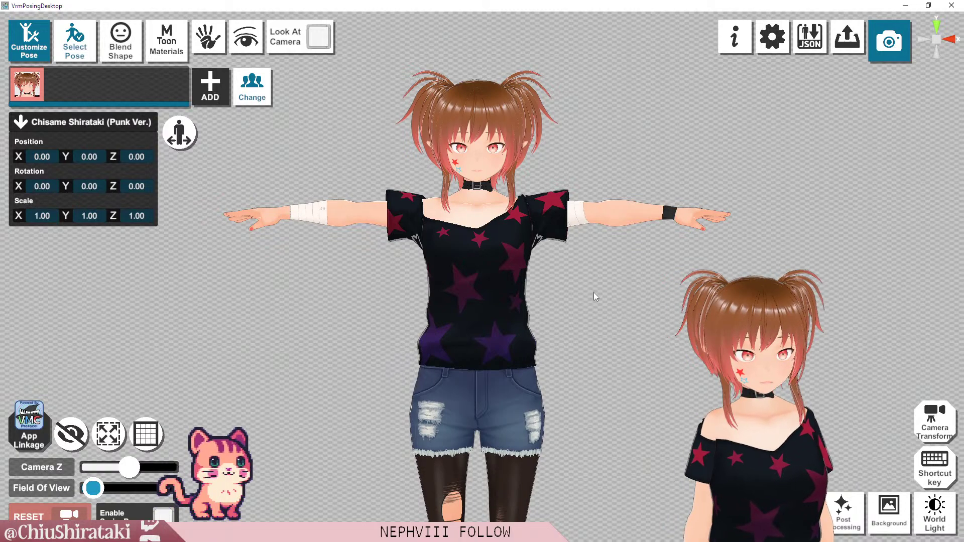
mouse_move(594, 297)
mouse_down()
mouse_move(611, 293)
mouse_move(598, 298)
mouse_up()
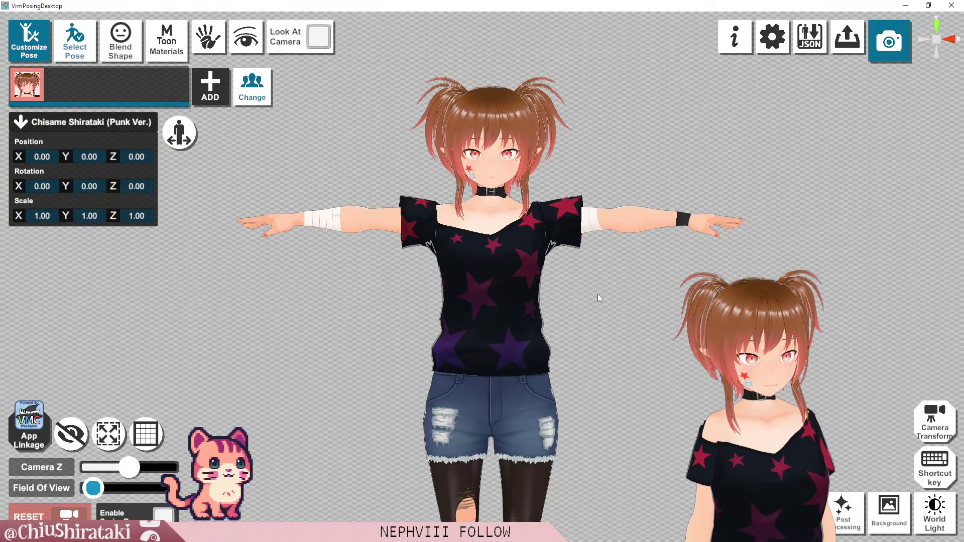
Step: Open the Downloaded poses library and preview the first row of poses
click(76, 42)
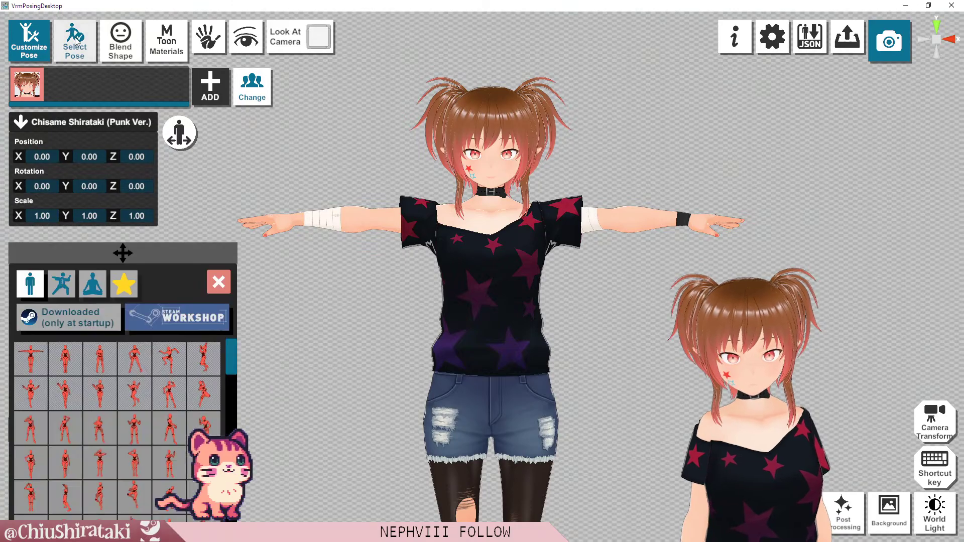
click(73, 318)
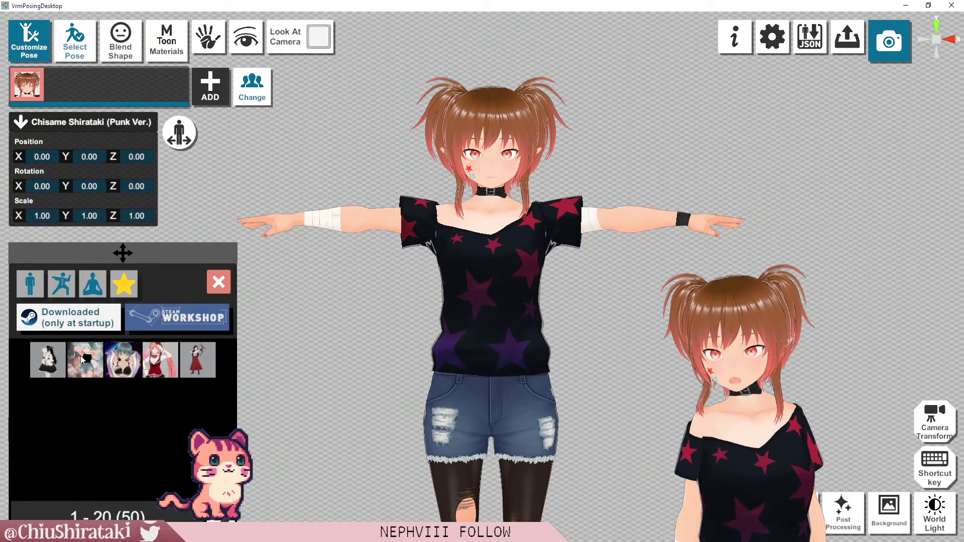
click(90, 361)
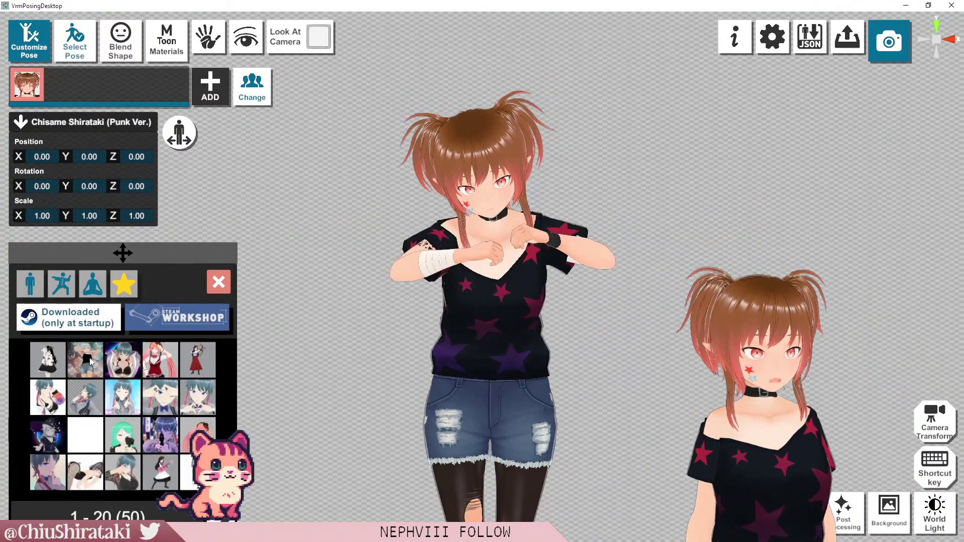
click(123, 360)
click(159, 364)
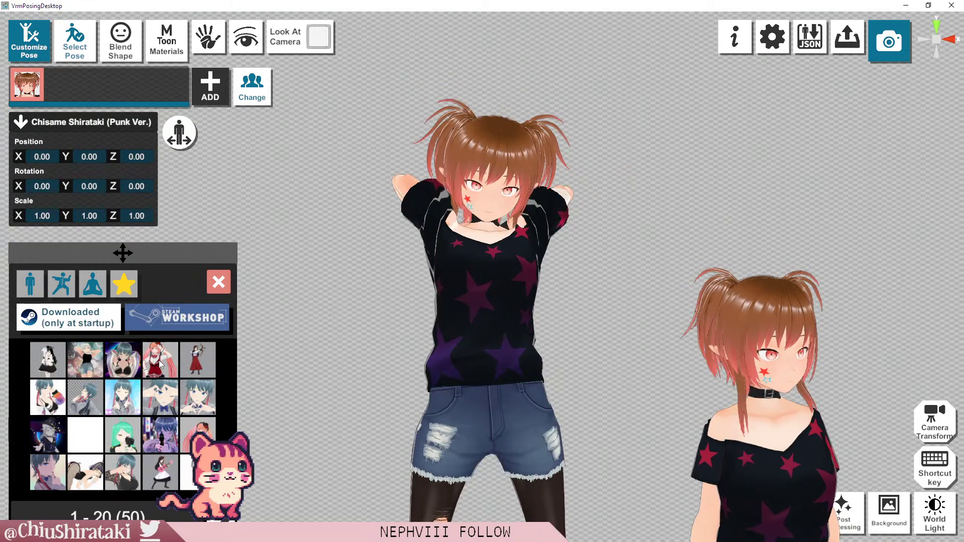
click(186, 361)
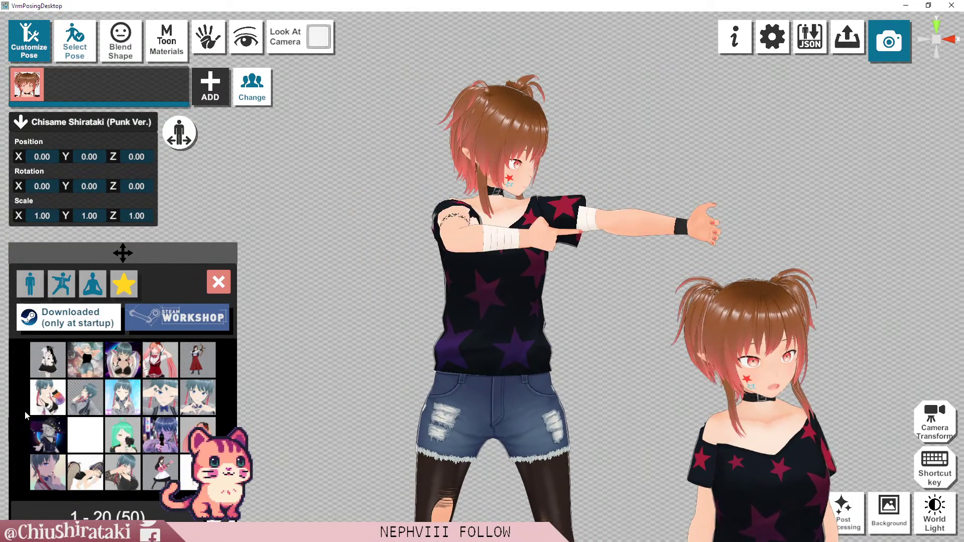
Step: Preview more poses, including hand-on-chin, heart hands and peace sign over the eye
click(82, 398)
click(130, 408)
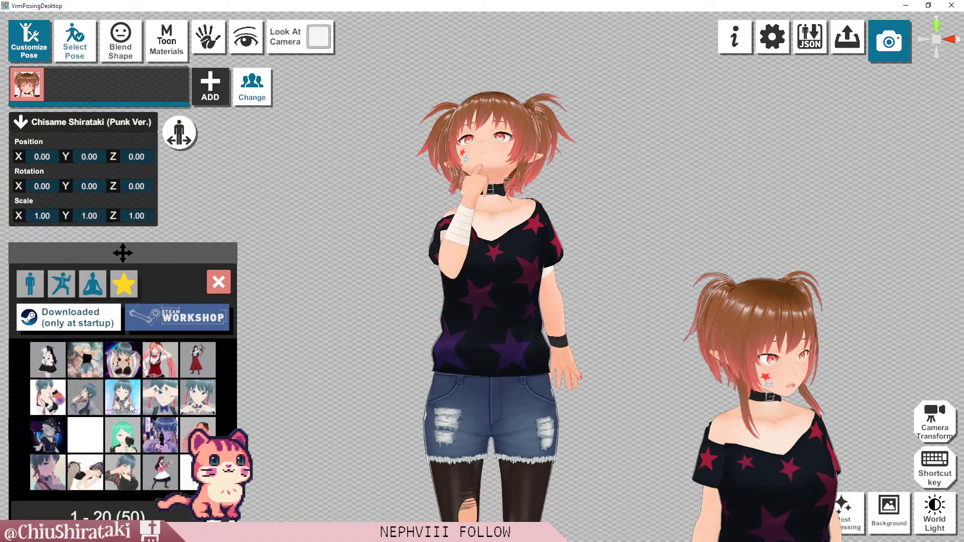
click(160, 400)
click(46, 435)
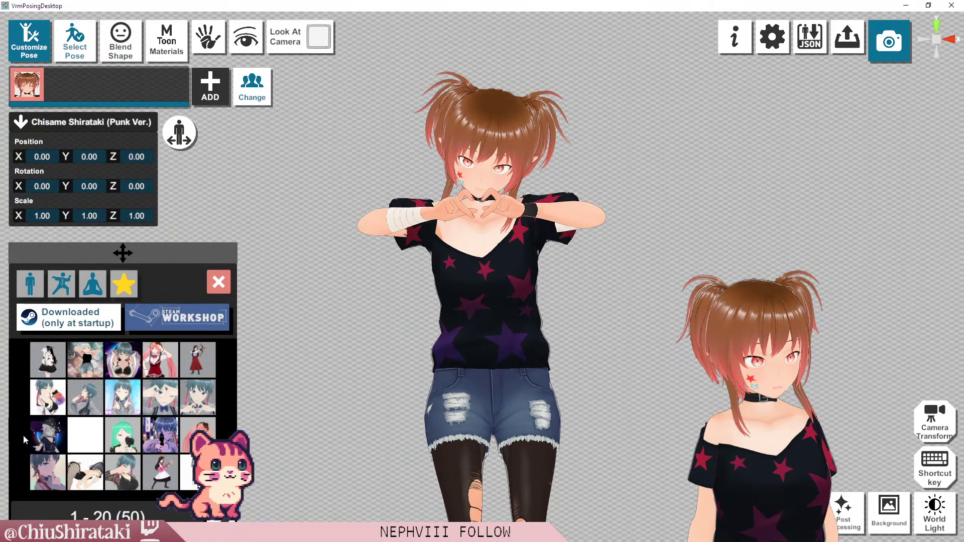
click(129, 441)
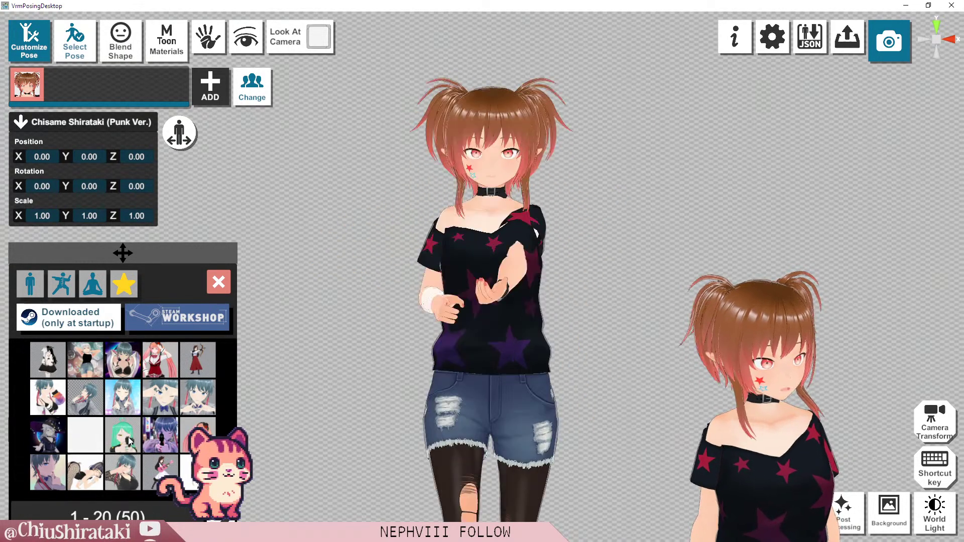
click(47, 472)
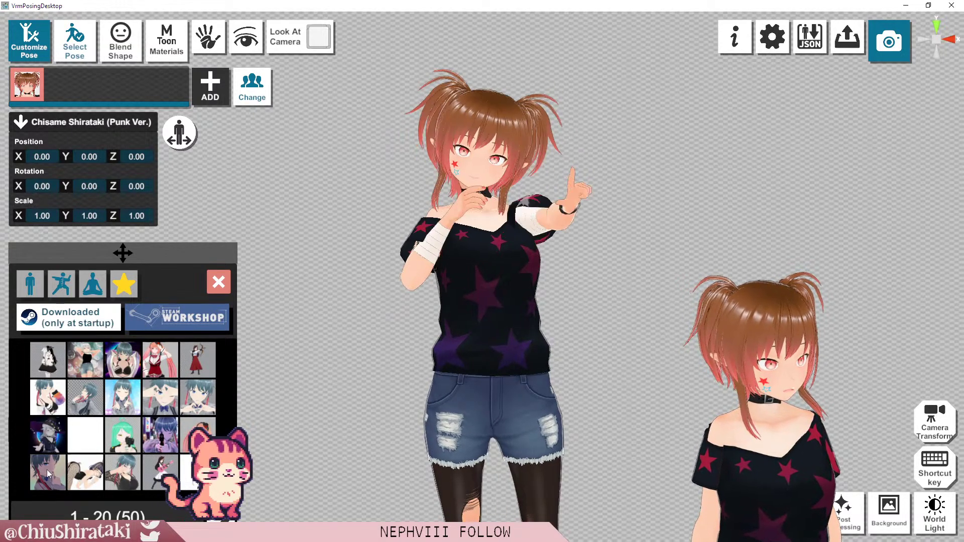
click(127, 477)
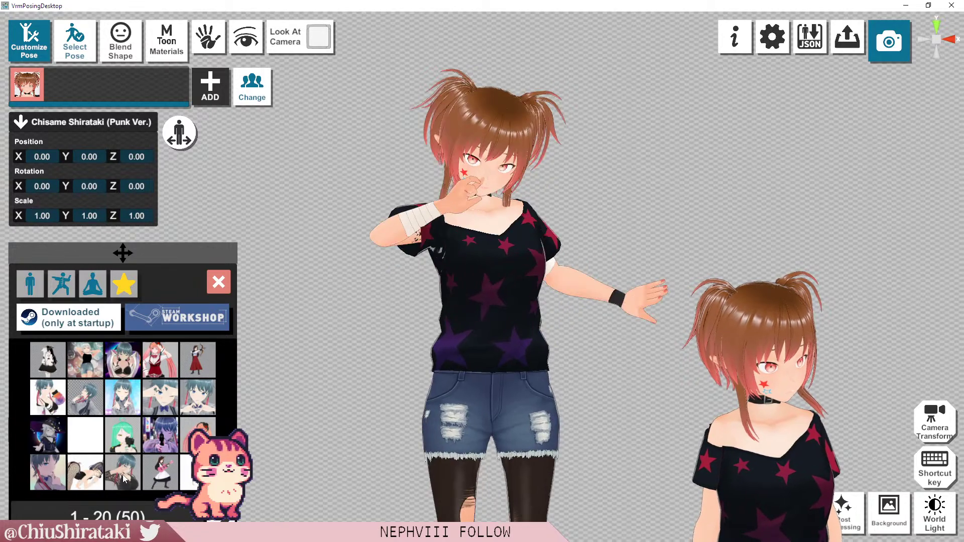
Step: Reframe the view and apply the finger-to-lips pose
drag(563, 372, 428, 321)
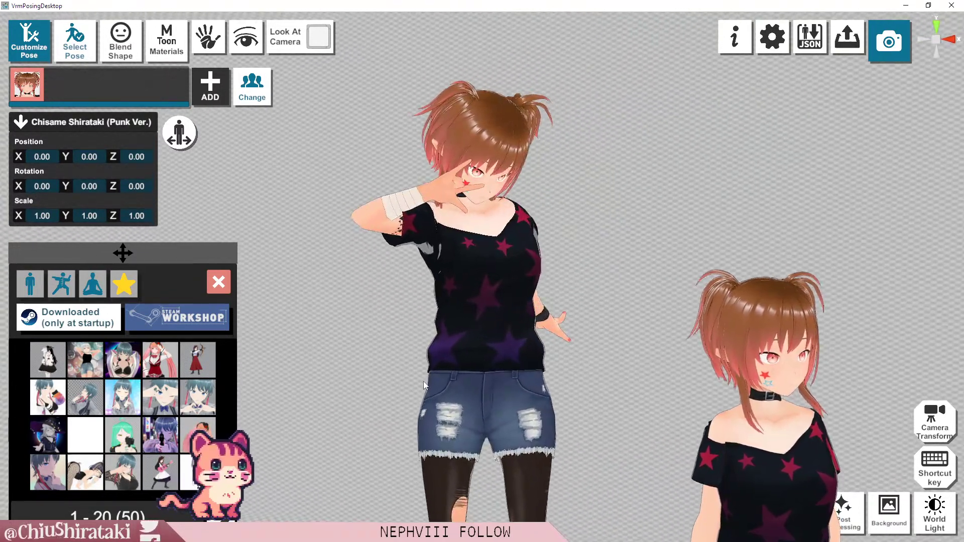
scroll(428, 275, up, 8)
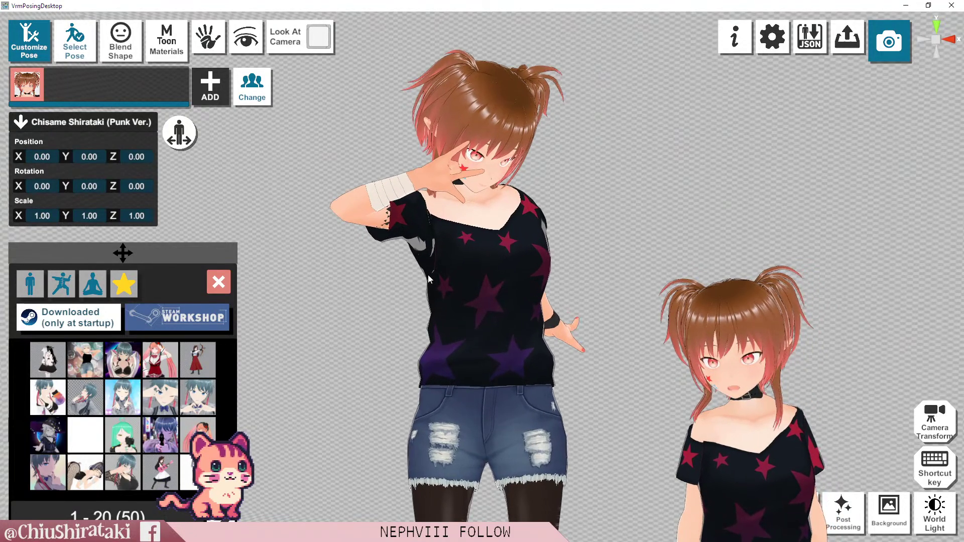
drag(448, 292, 466, 299)
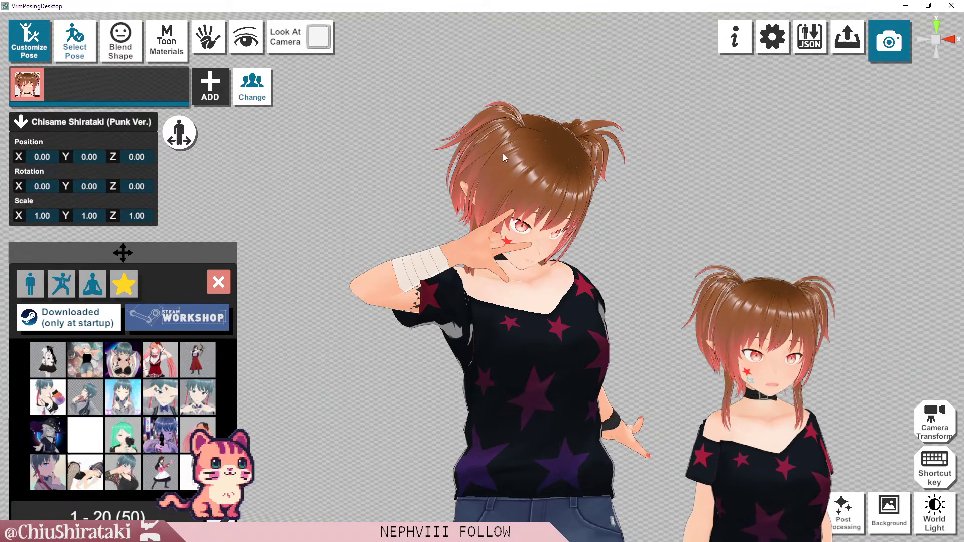
click(184, 472)
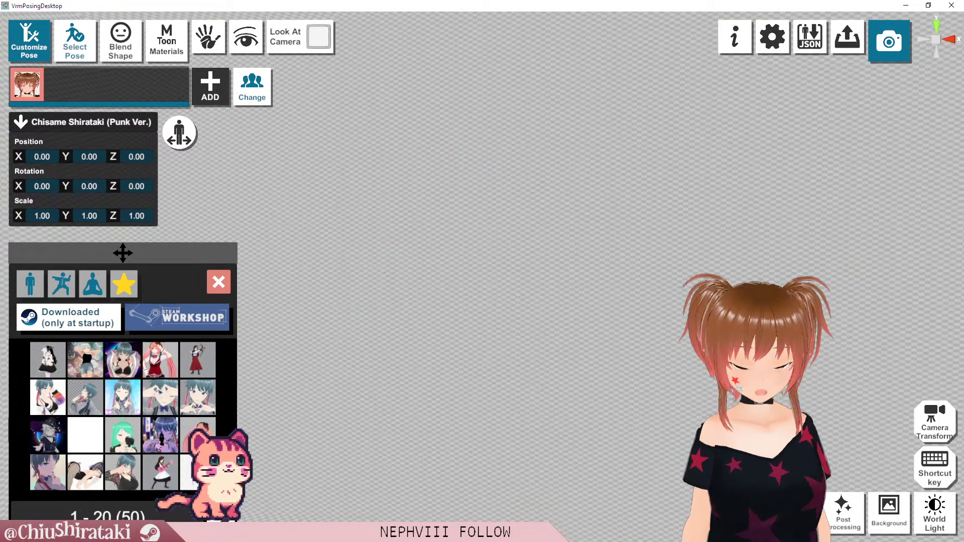
click(45, 482)
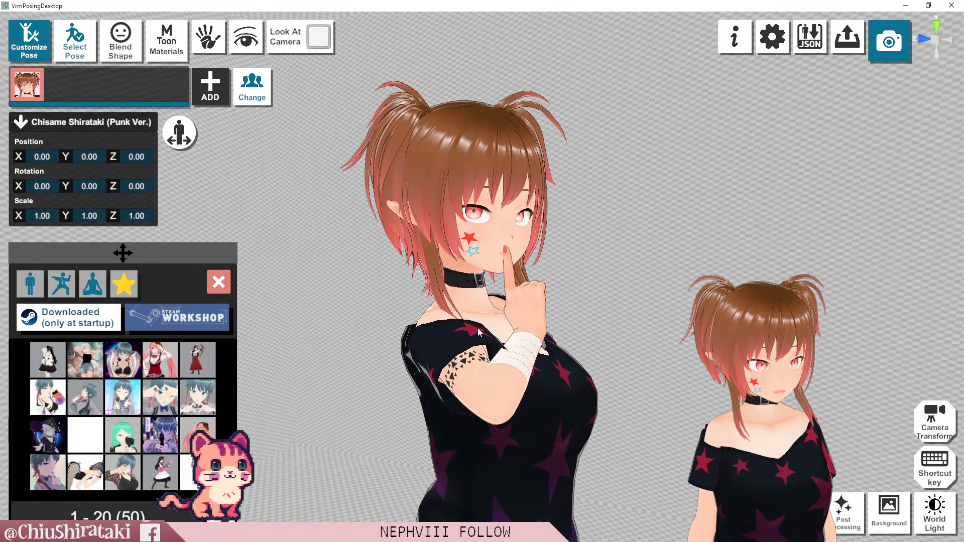
Step: In bone posing, rotate the right upper arm outward
click(29, 41)
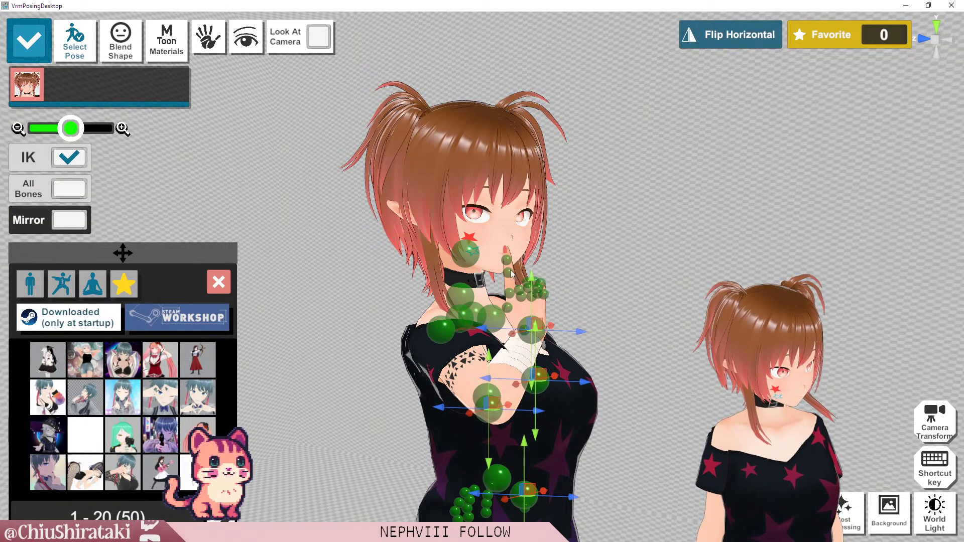
click(442, 331)
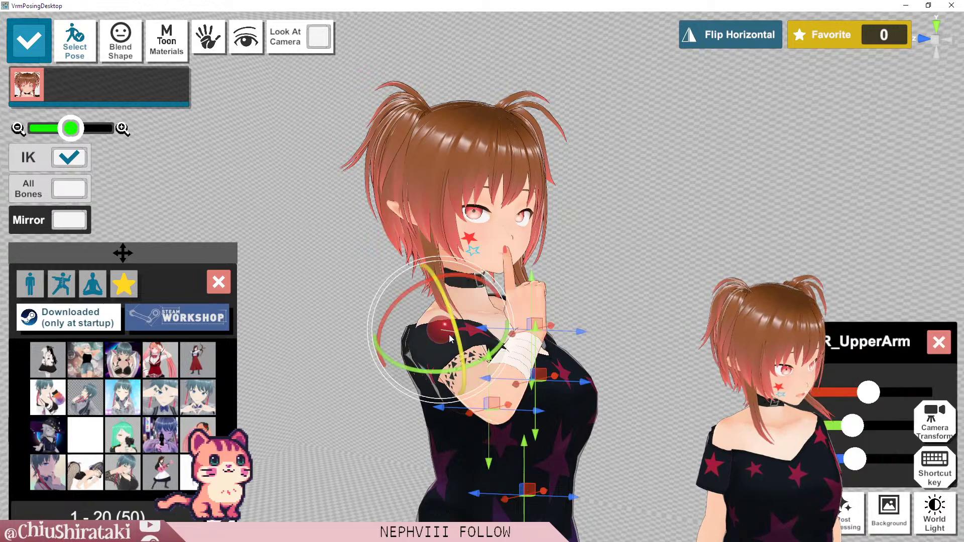
drag(485, 314, 509, 315)
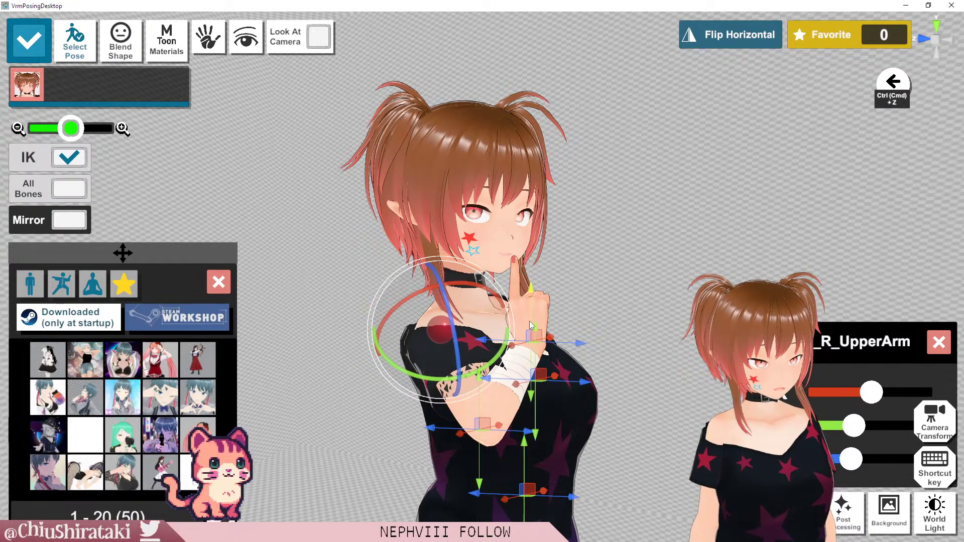
drag(460, 302, 464, 323)
drag(354, 325, 375, 405)
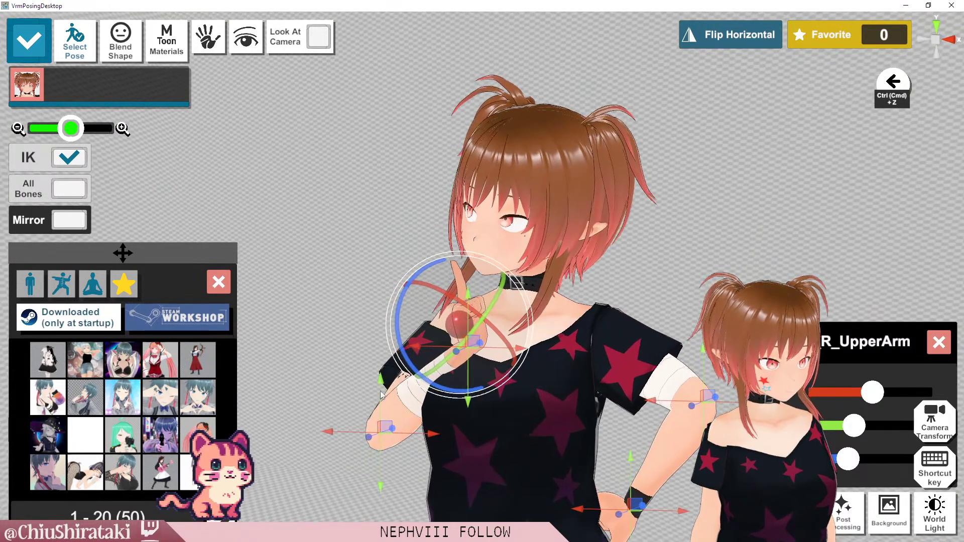
Step: Rotate the right forearm so the hand turns slightly left
click(348, 403)
click(384, 427)
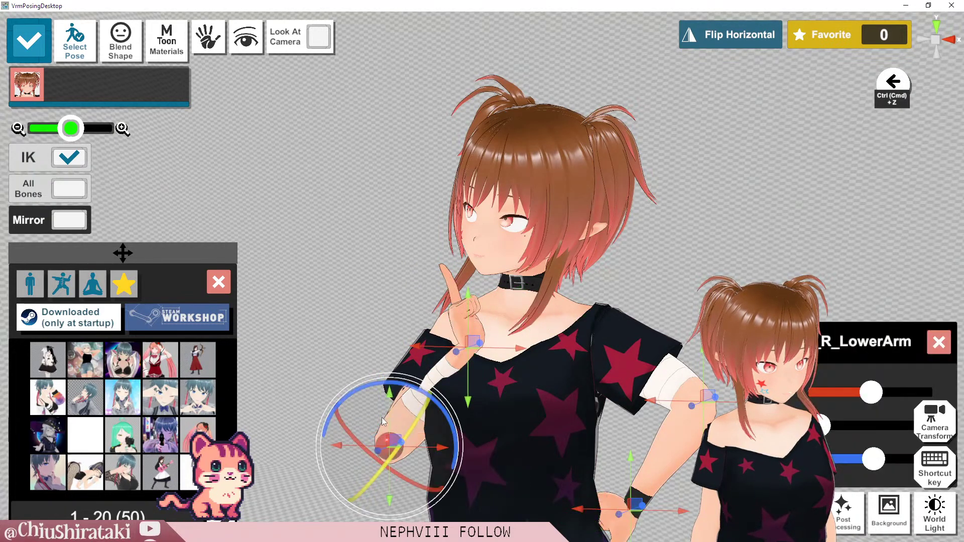
drag(348, 393, 359, 407)
drag(302, 352, 455, 418)
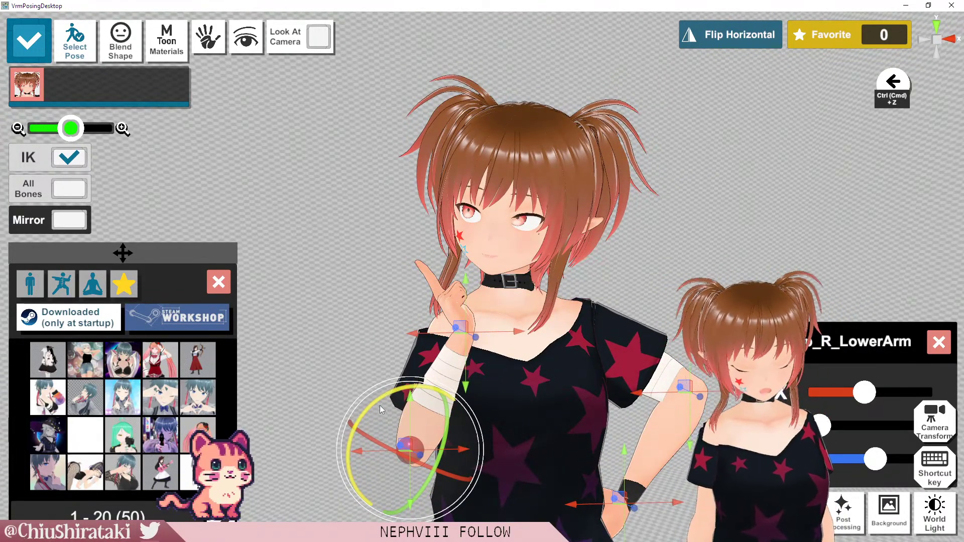
drag(374, 405, 582, 373)
Step: Raise the right upper arm slightly
click(453, 359)
click(465, 334)
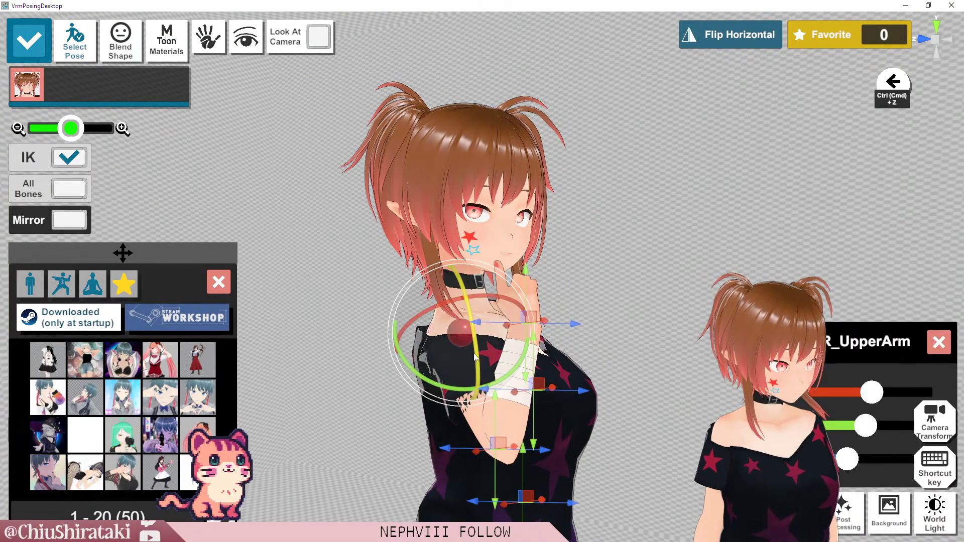
drag(476, 354, 616, 379)
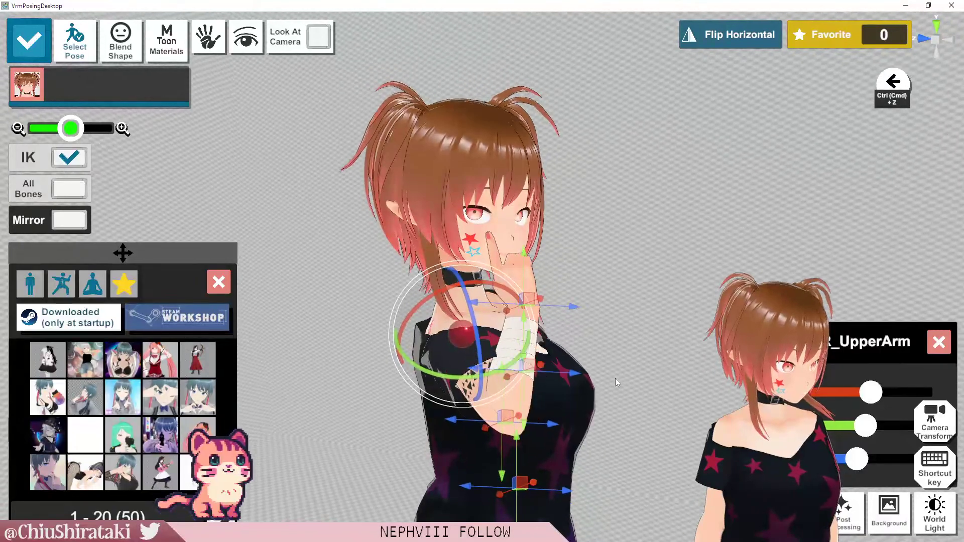
Step: Rotate the right forearm so her raised finger rests at her lips
click(510, 406)
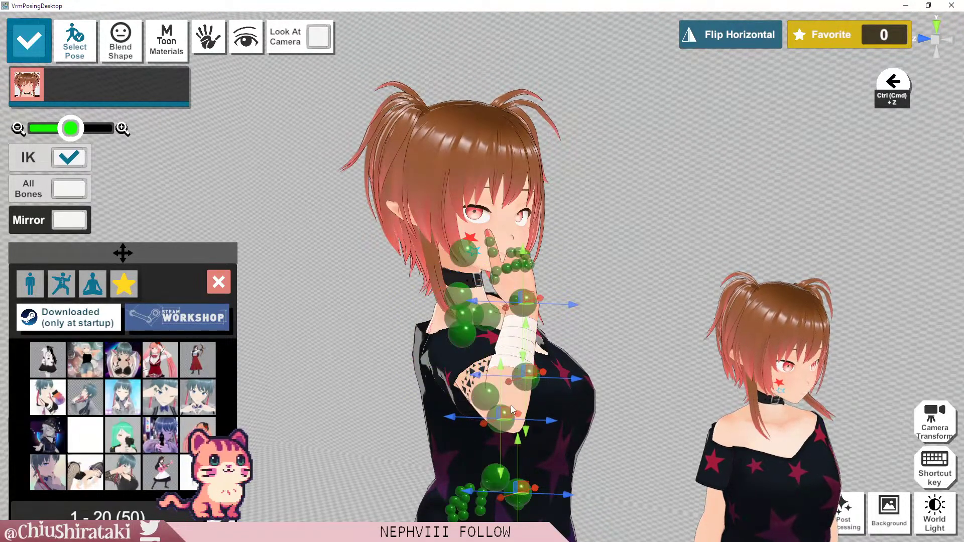
drag(505, 416, 603, 405)
click(449, 419)
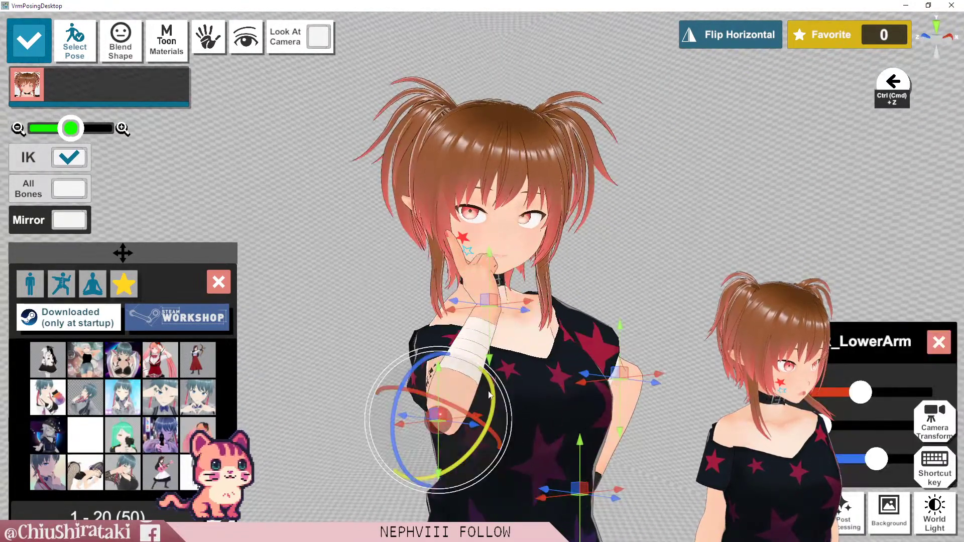
drag(496, 400, 658, 402)
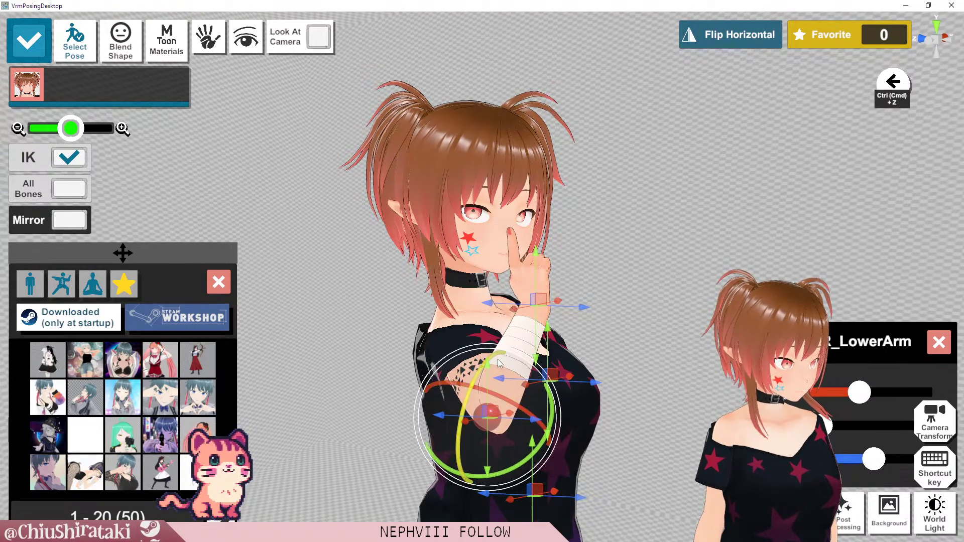
drag(499, 363, 632, 373)
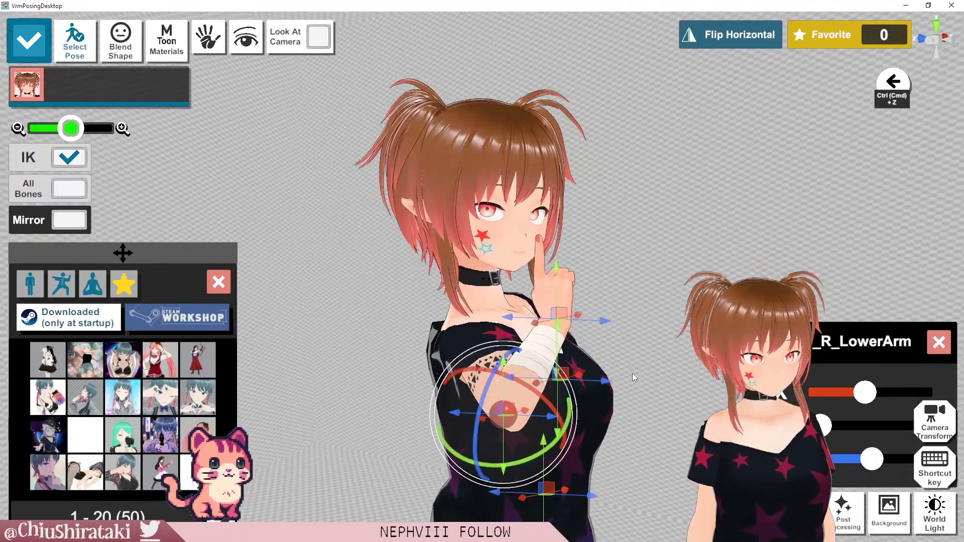
Step: Turn the view to face her and mirror the whole pose horizontally
click(926, 40)
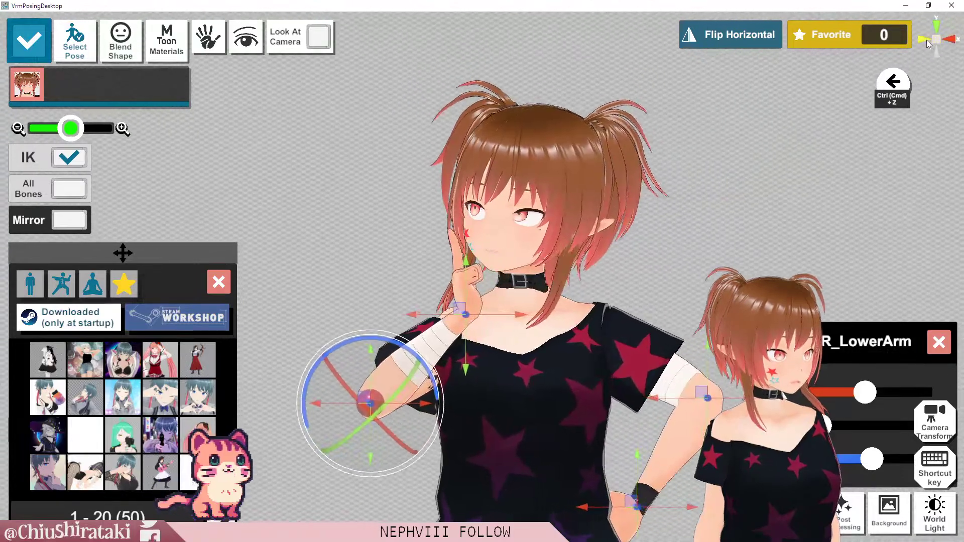
drag(704, 233, 704, 290)
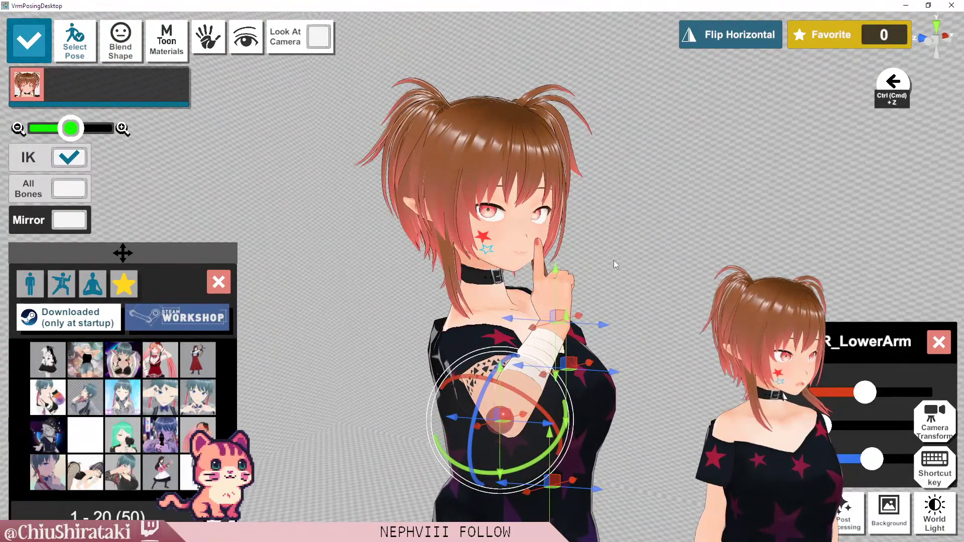
drag(614, 260, 608, 257)
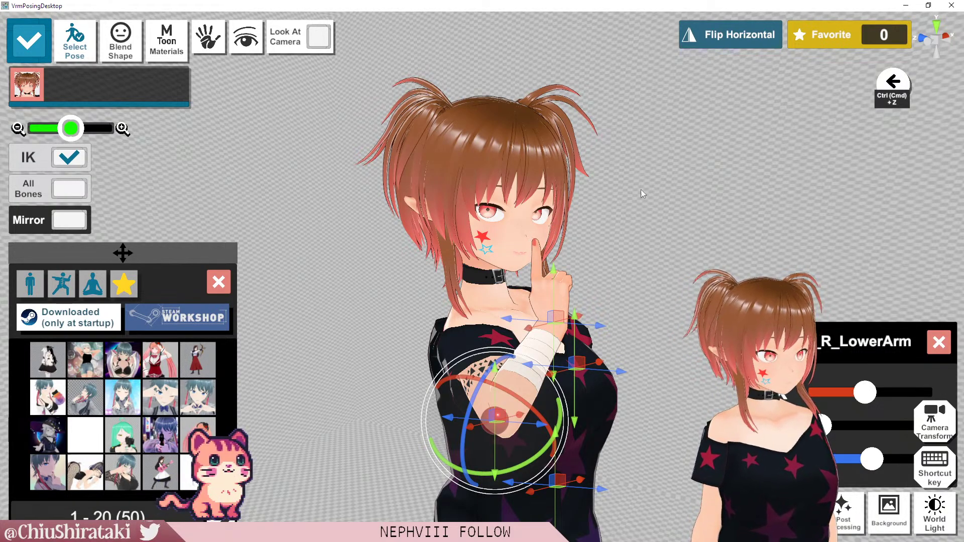
click(721, 40)
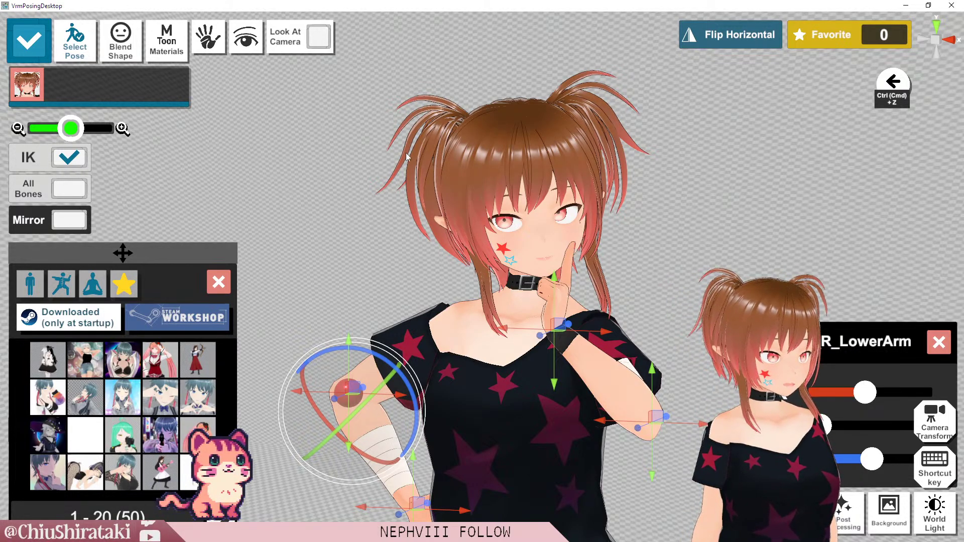
Step: Switch eye control to manual and place the gaze target beside her head
click(318, 36)
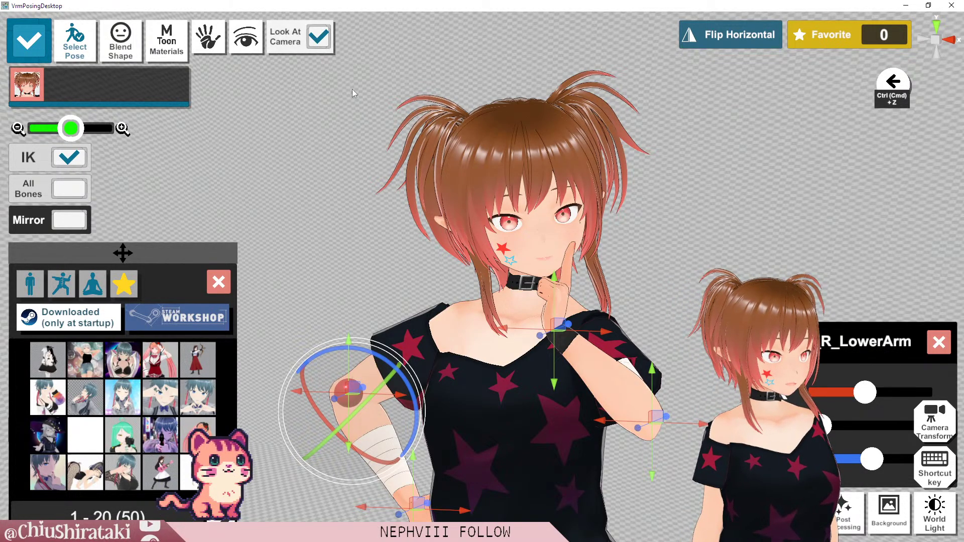
click(318, 39)
click(246, 37)
drag(579, 211, 575, 165)
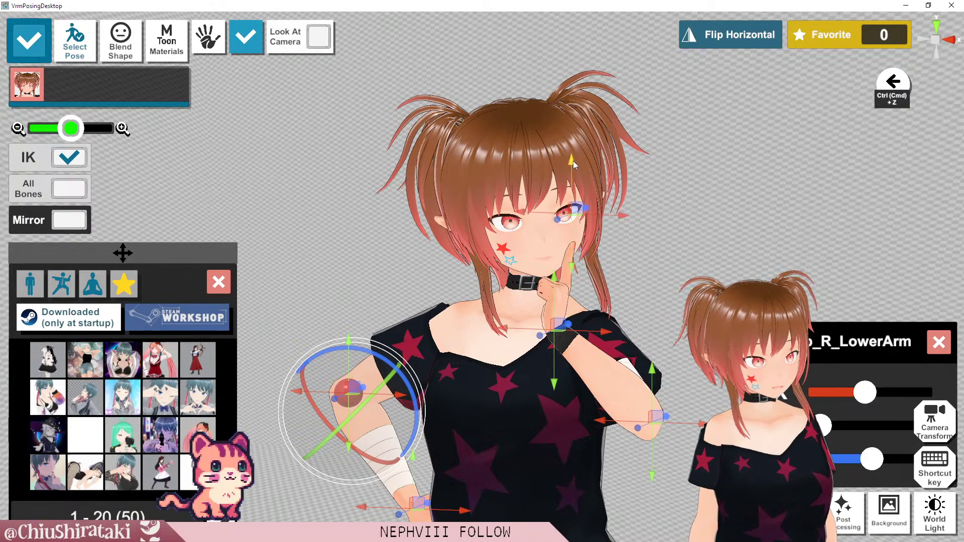
click(521, 216)
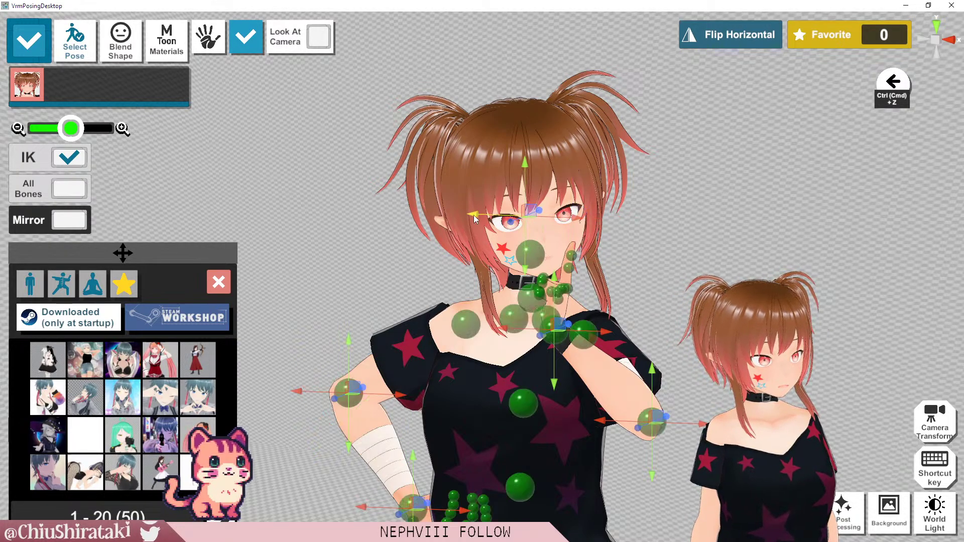
click(42, 55)
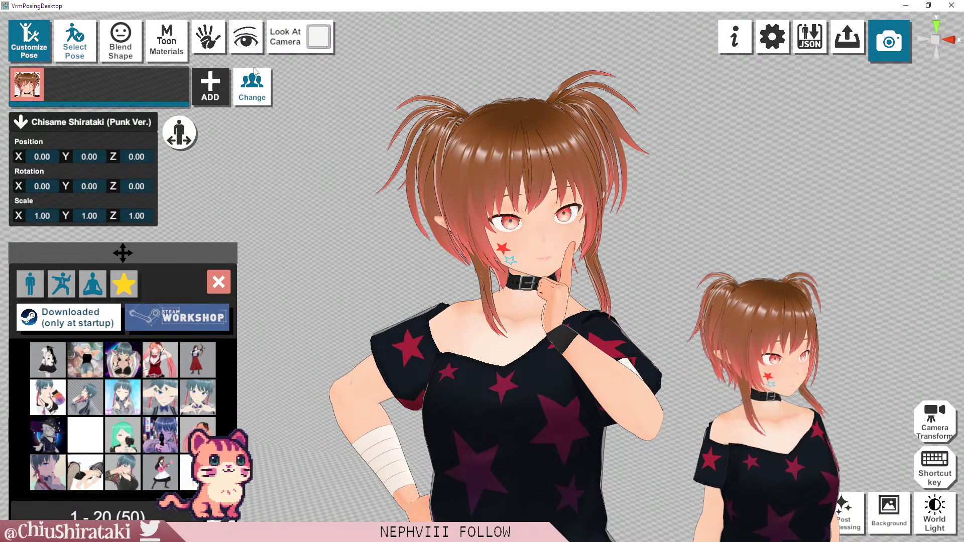
drag(447, 217, 262, 217)
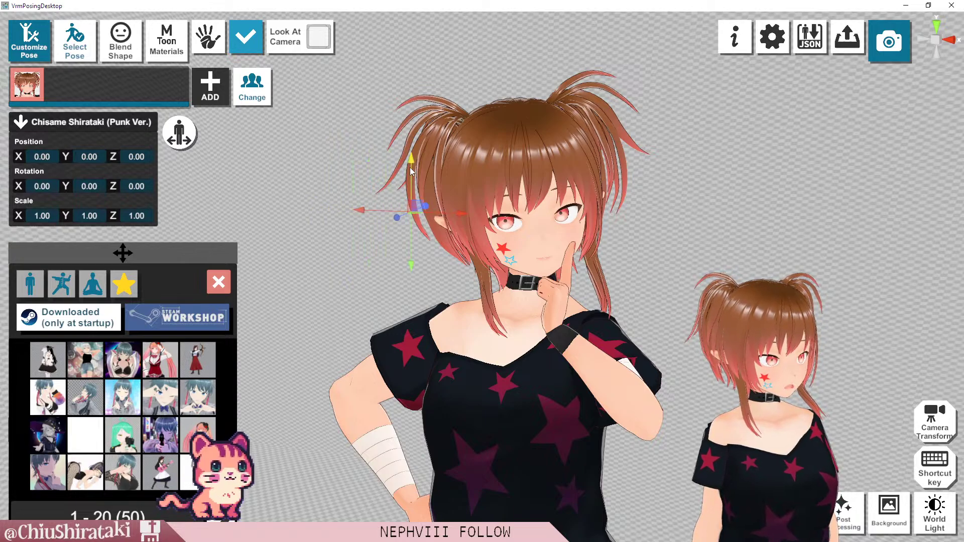
drag(411, 172, 411, 209)
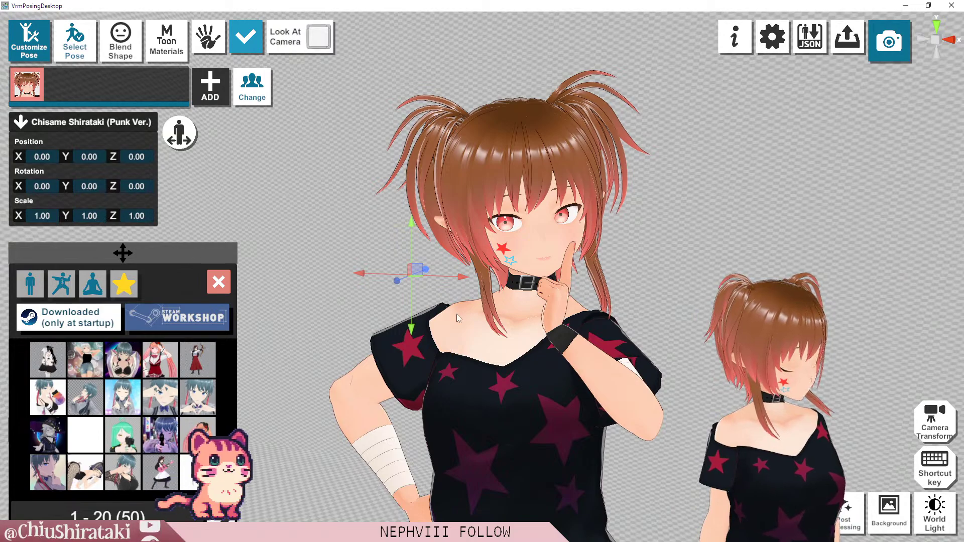
Step: Push the hip-resting arm's elbow outward with bone posing
key(m)
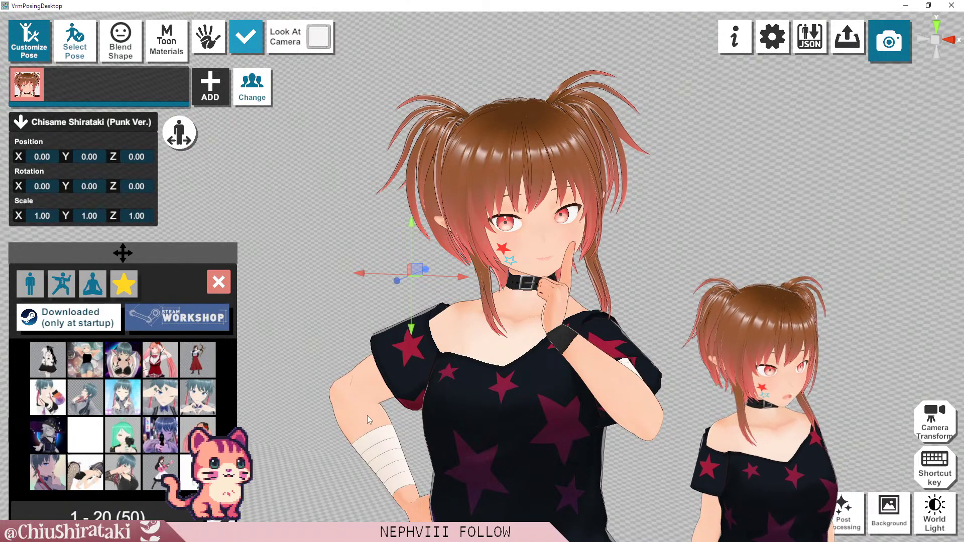
click(34, 44)
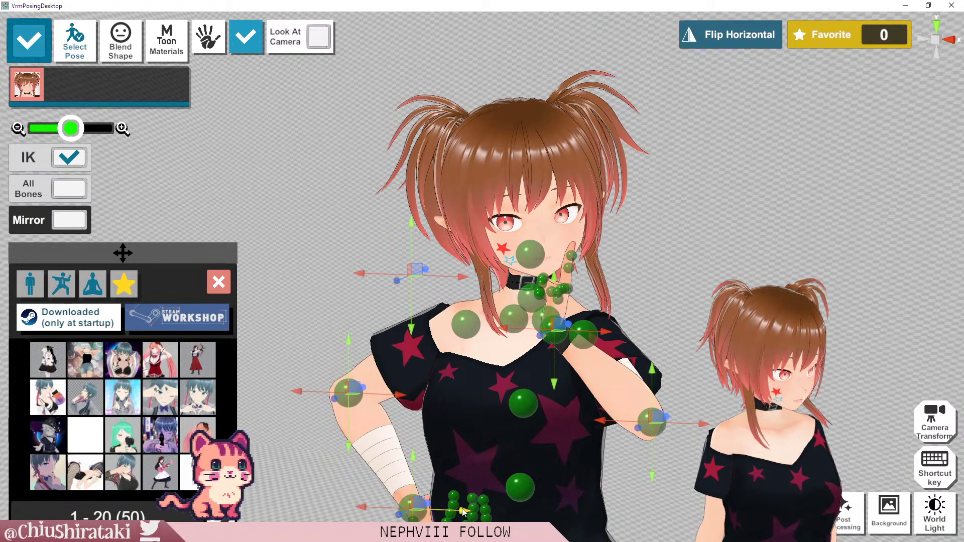
drag(463, 511, 399, 448)
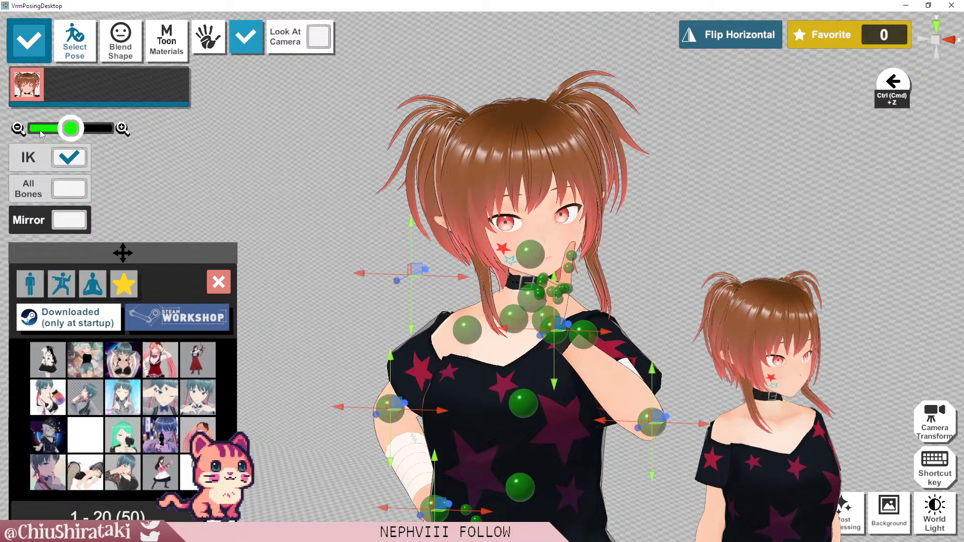
Step: Leave pose editing and set the world light colour to white
click(29, 40)
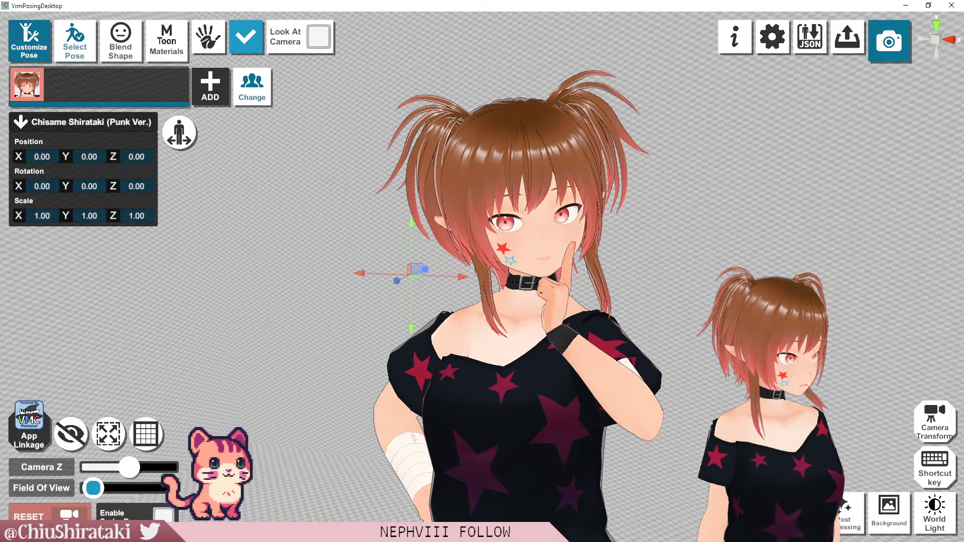
click(935, 514)
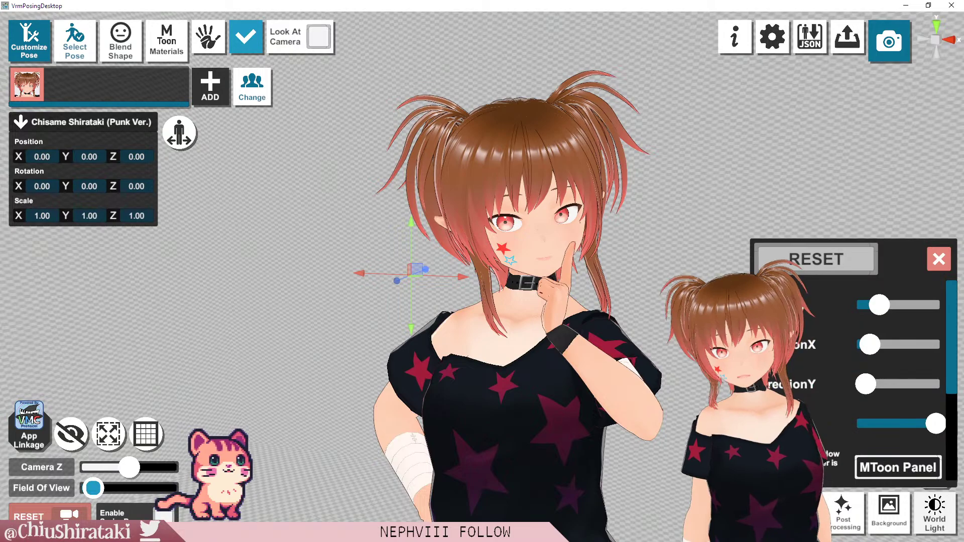
scroll(836, 358, down, 5)
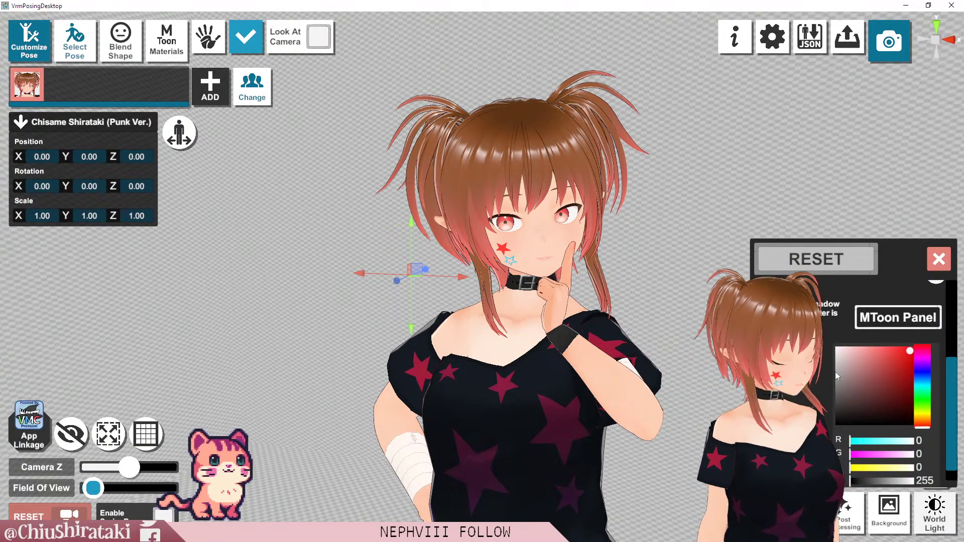
scroll(871, 412, up, 4)
scroll(882, 417, down, 1)
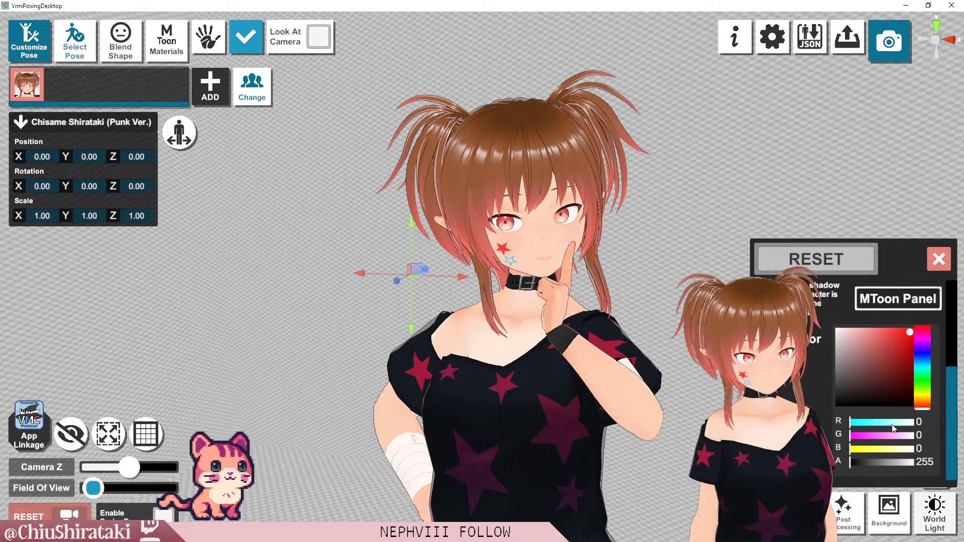
drag(859, 426, 928, 429)
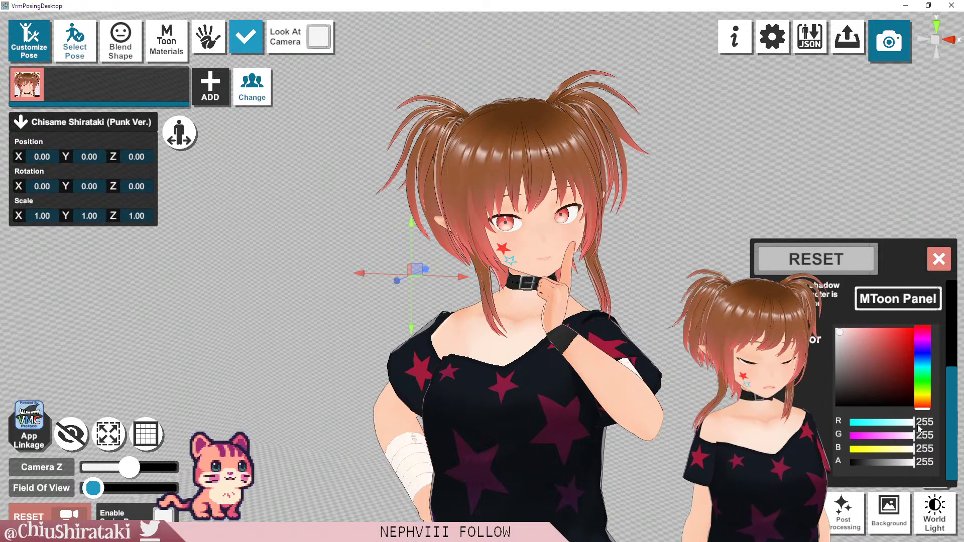
Step: Tint the shadow colour pale peach with green 239 and blue 226
drag(914, 435, 912, 437)
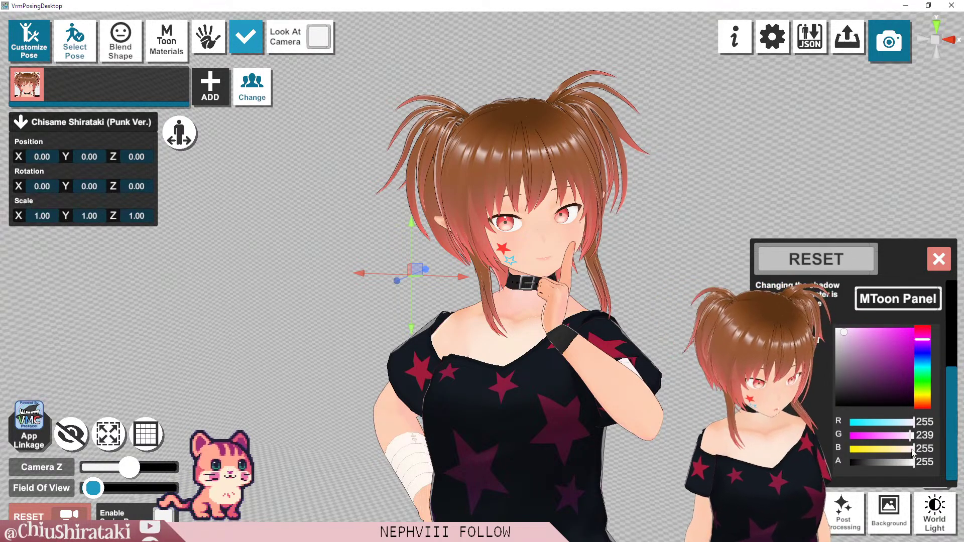
drag(912, 450, 910, 450)
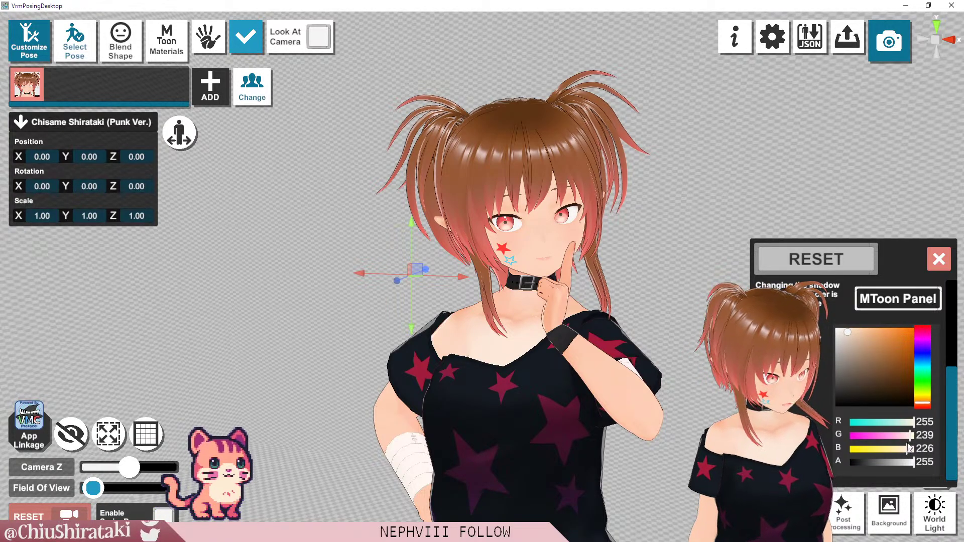
drag(908, 442, 911, 442)
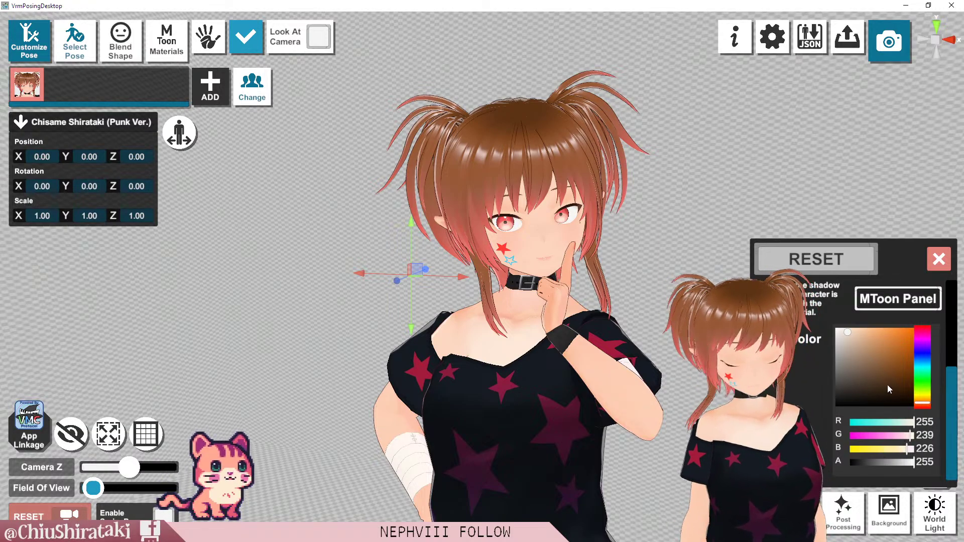
Step: Adjust the MToon shading sliders, turning the fourth one down to minimum
scroll(888, 385, up, 1)
scroll(883, 387, up, 4)
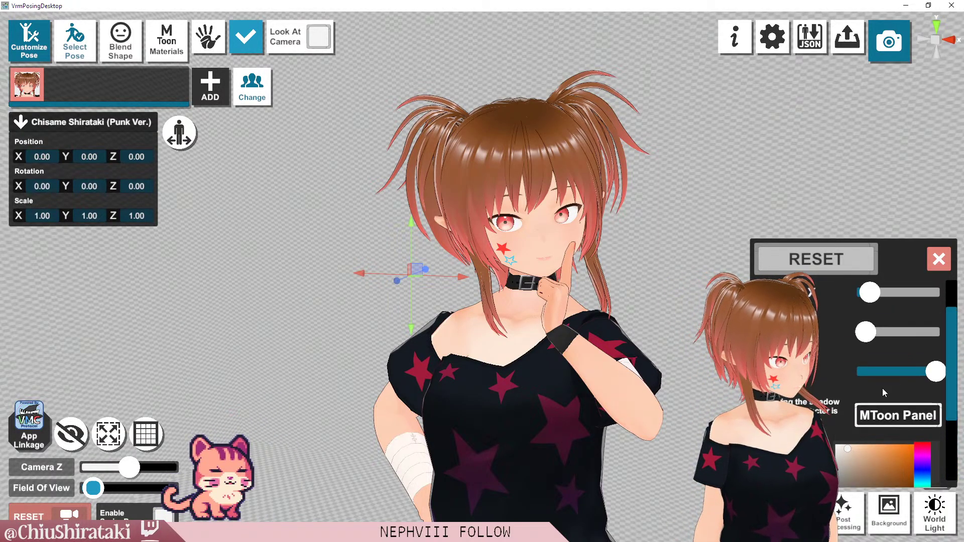
mouse_move(870, 342)
mouse_down()
mouse_move(896, 342)
mouse_move(855, 344)
mouse_up()
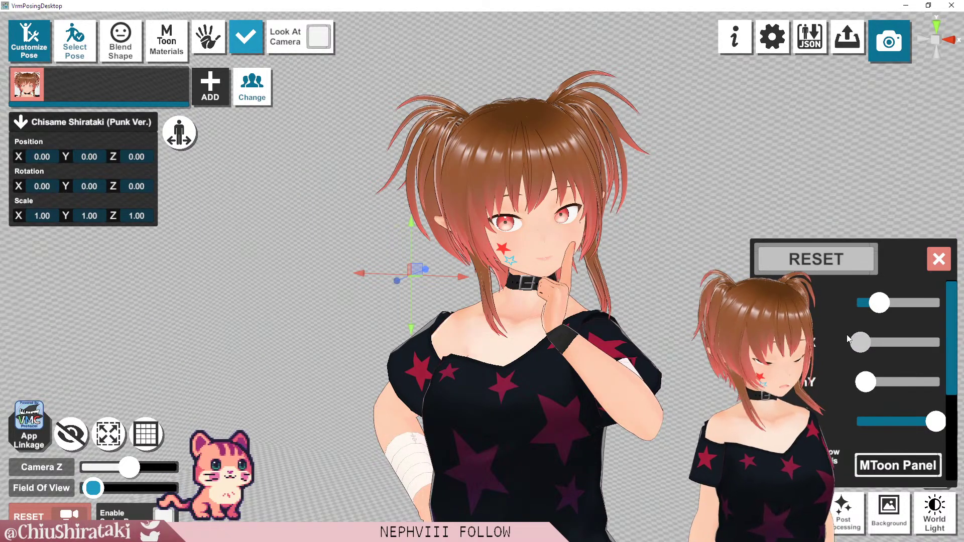
drag(935, 422, 861, 423)
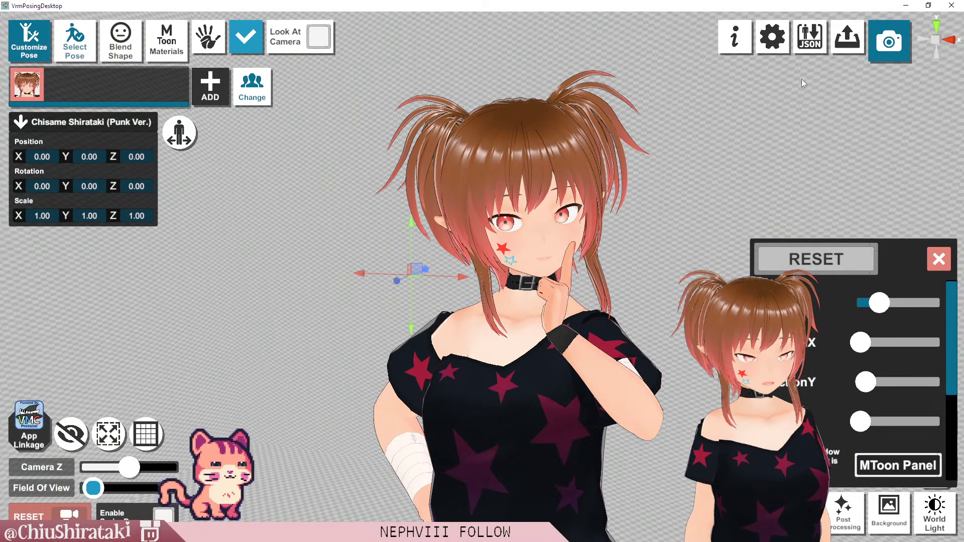
Step: Export a 4K 1:1 (3840 × 3840) PNG of the avatar into the Final folder
click(891, 50)
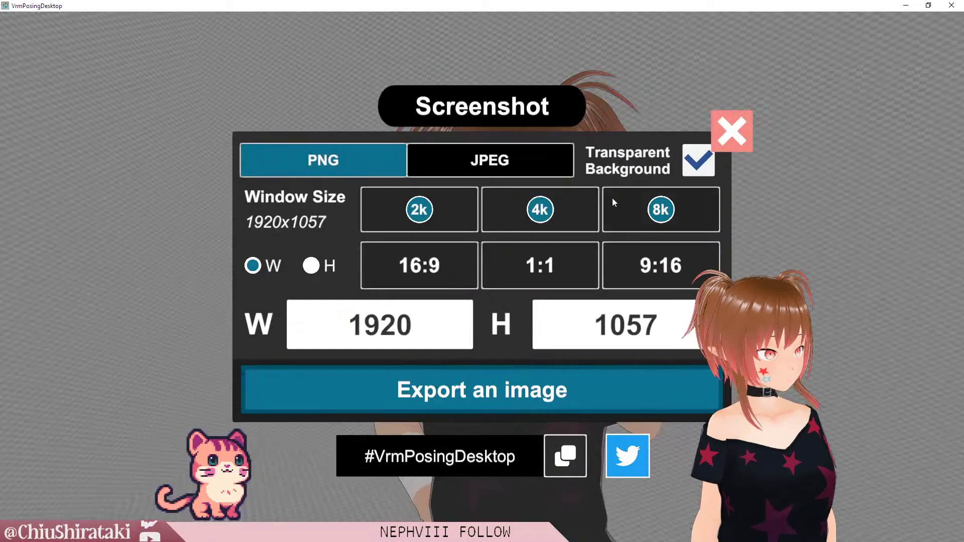
click(512, 219)
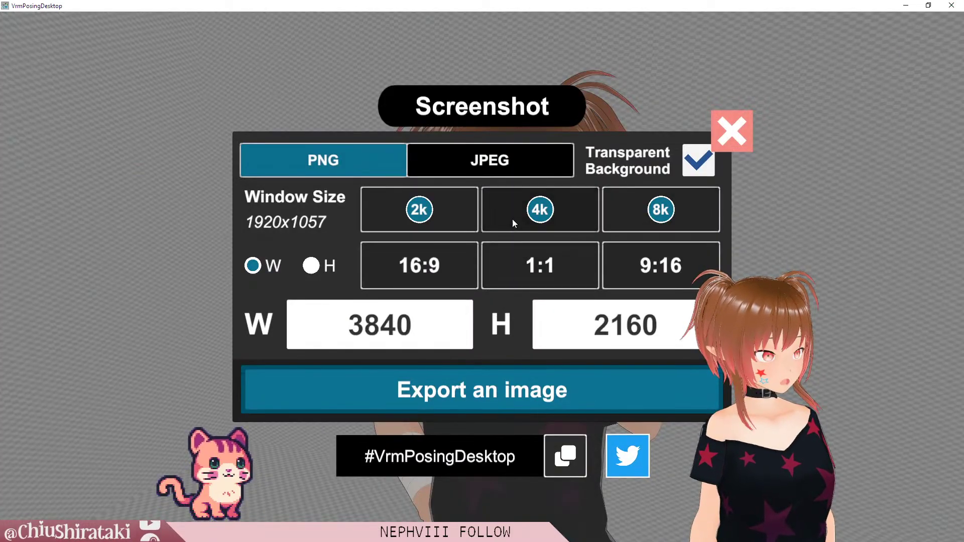
click(538, 266)
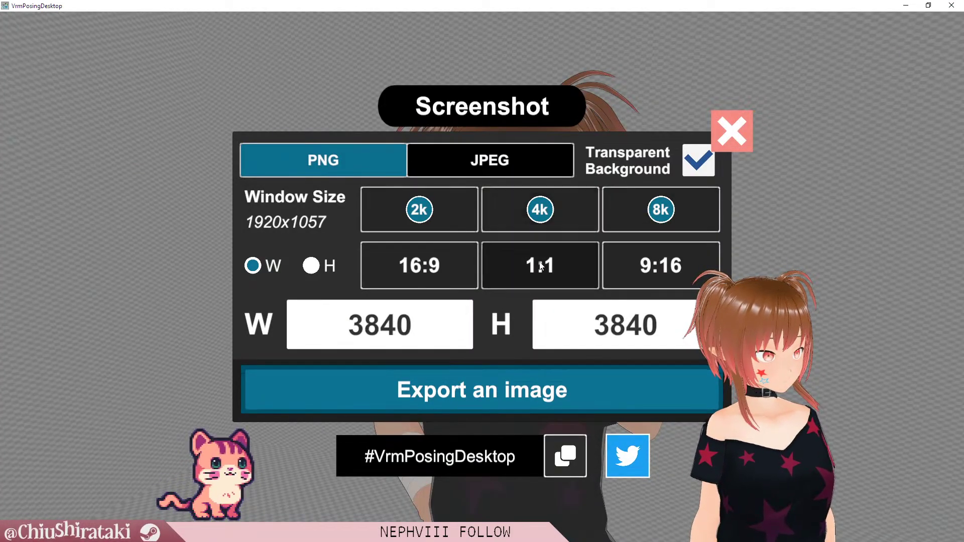
click(518, 390)
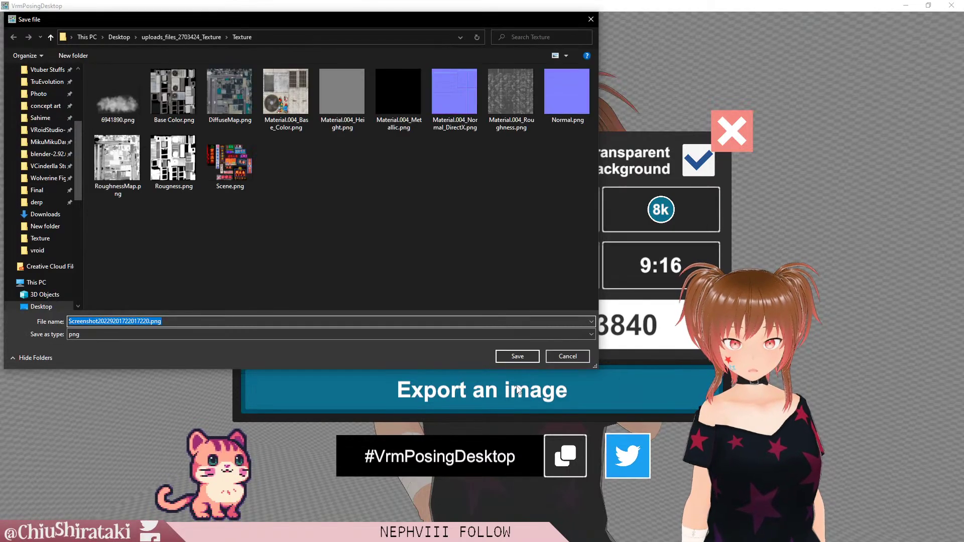
click(37, 191)
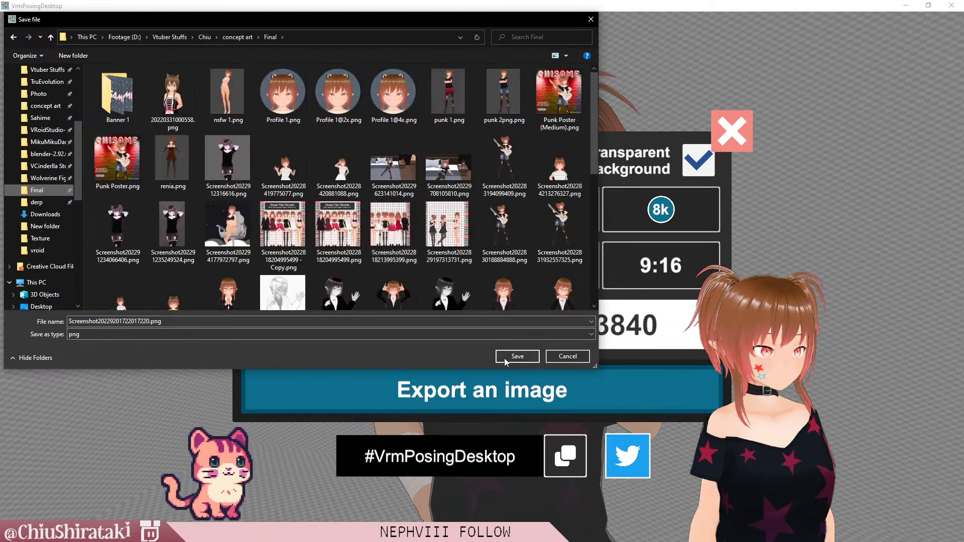
click(505, 358)
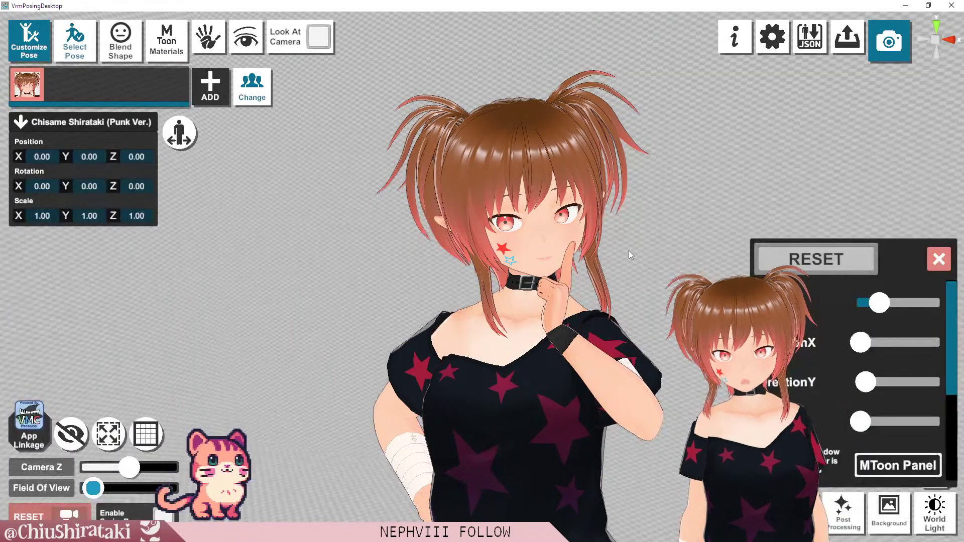
Step: Copy the exported 3840×3840 avatar screenshot from File Explorer and paste it into the Background group
click(927, 5)
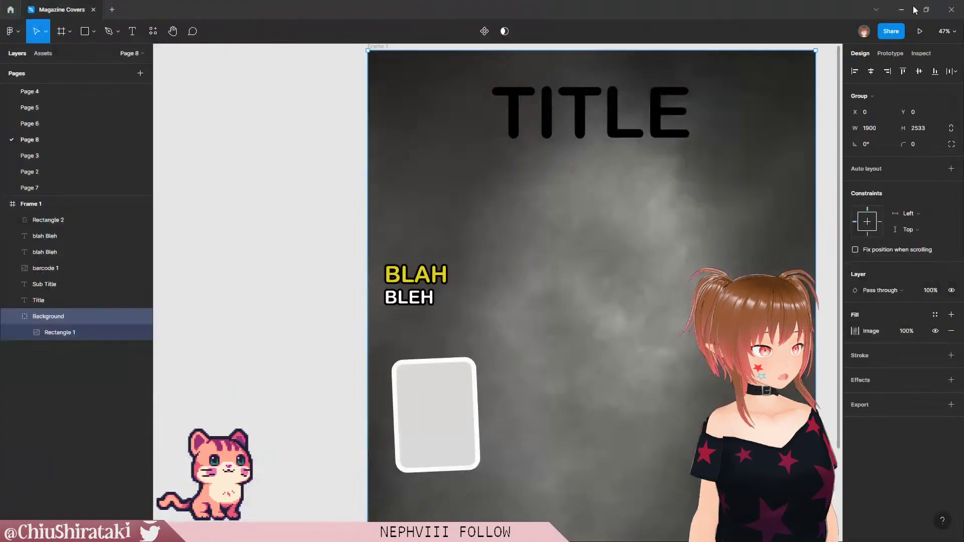
scroll(580, 369, down, 2)
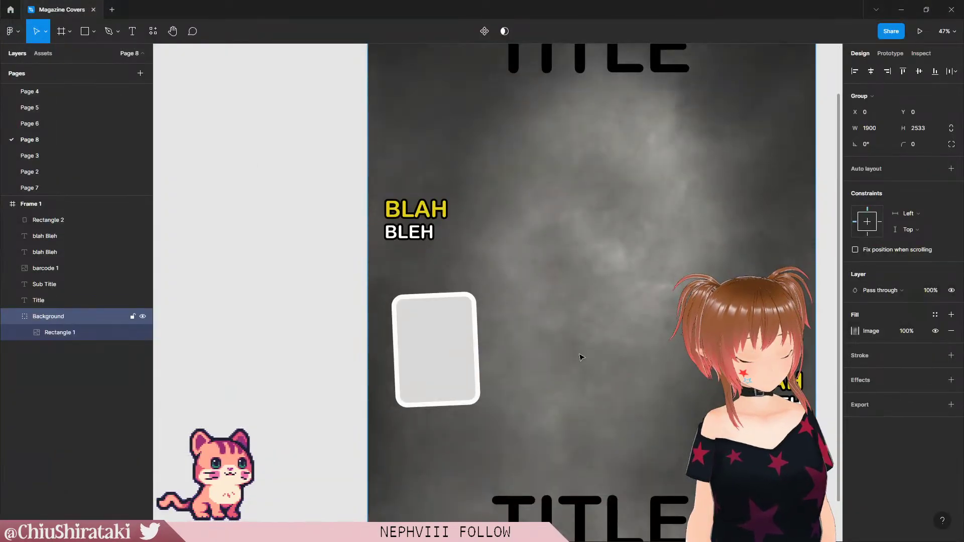
scroll(583, 361, up, 2)
ctrl+scroll(586, 347, down, 3)
drag(571, 373, 538, 364)
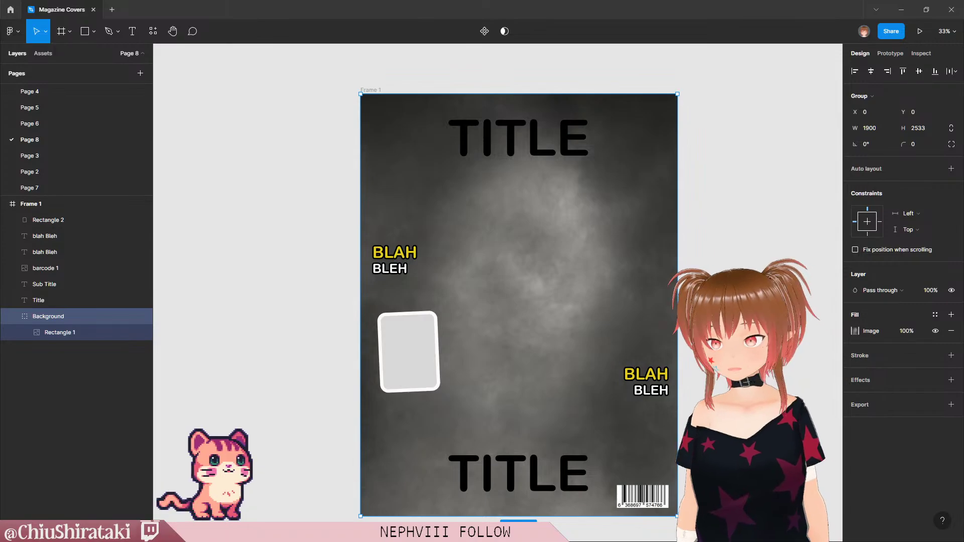
key(super+e)
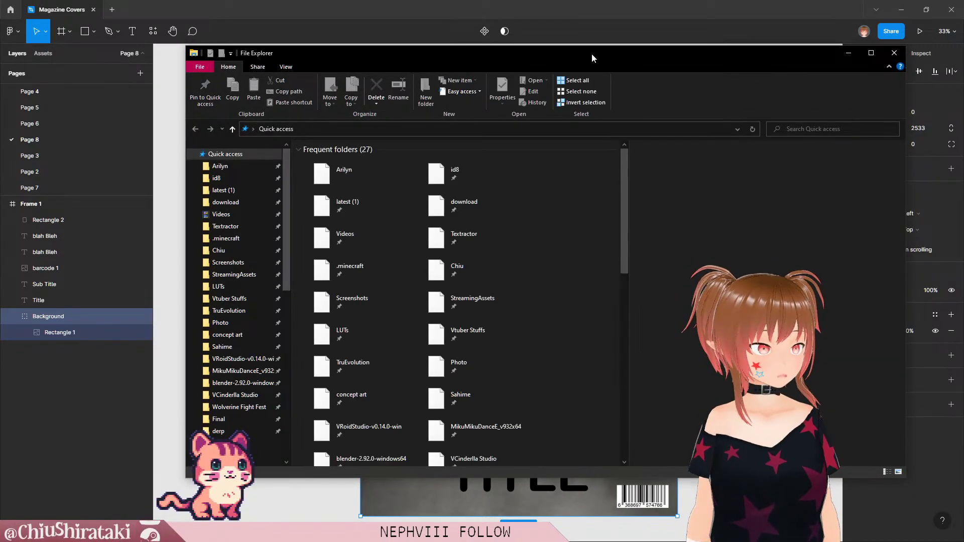
key(alt+F4)
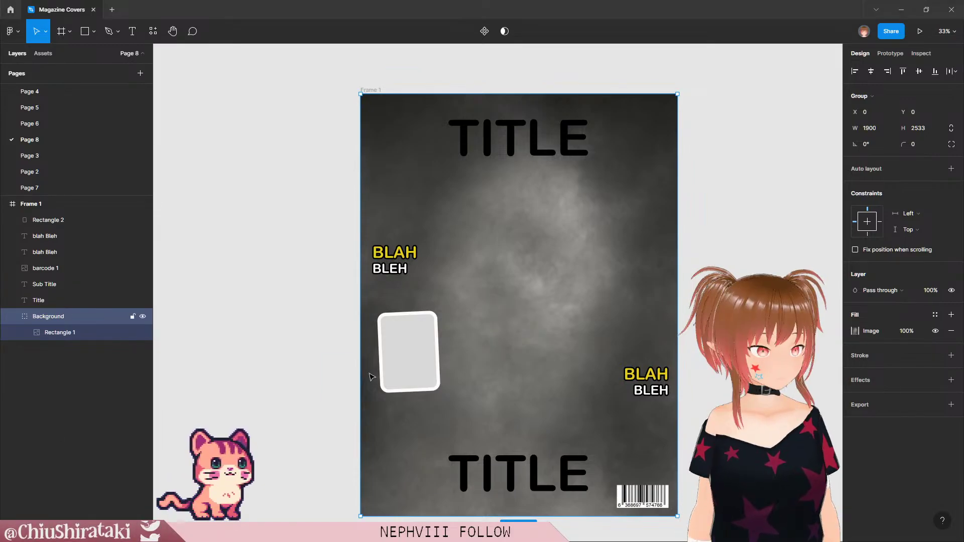
key(ctrl+v)
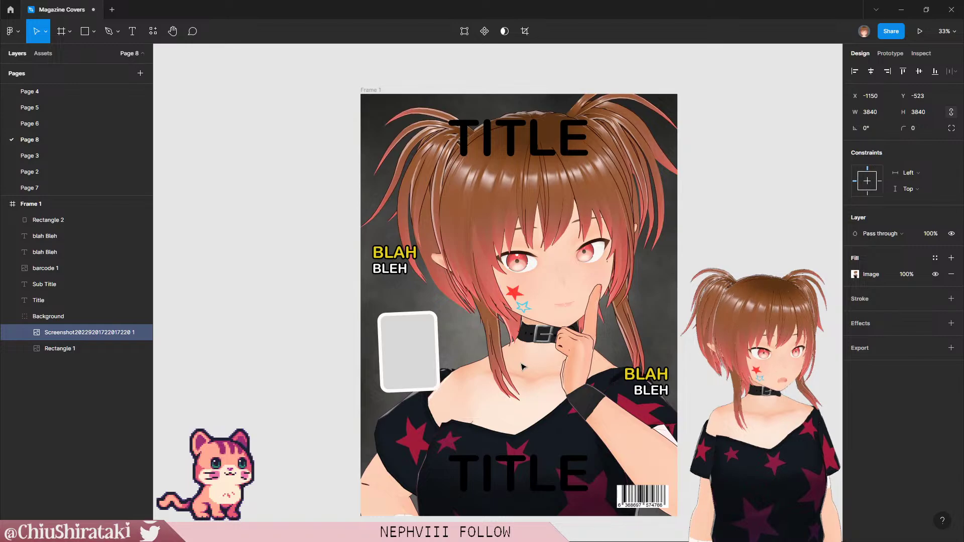
Step: Move the avatar render so her face is centred just below the TITLE text
drag(523, 367, 517, 369)
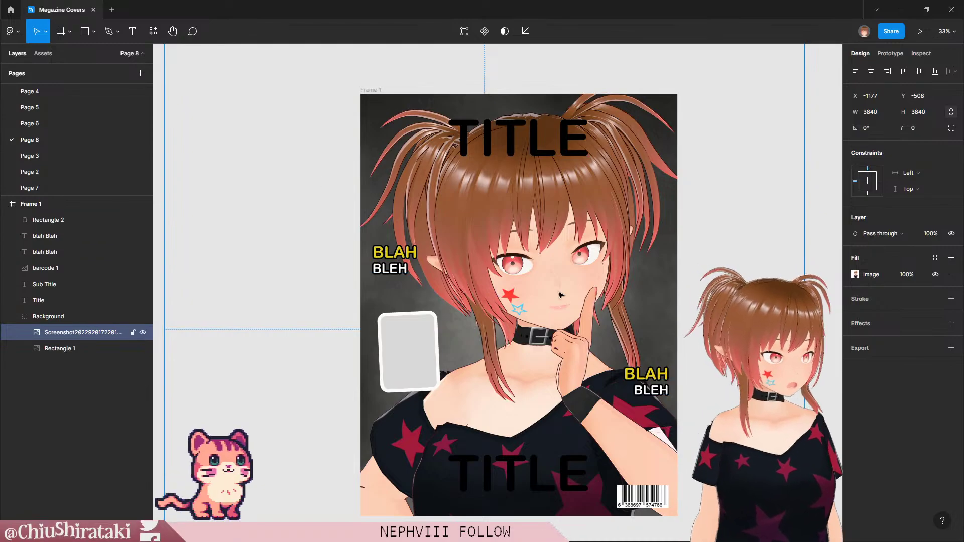
mouse_move(545, 313)
mouse_down()
mouse_move(522, 327)
mouse_move(549, 319)
mouse_up()
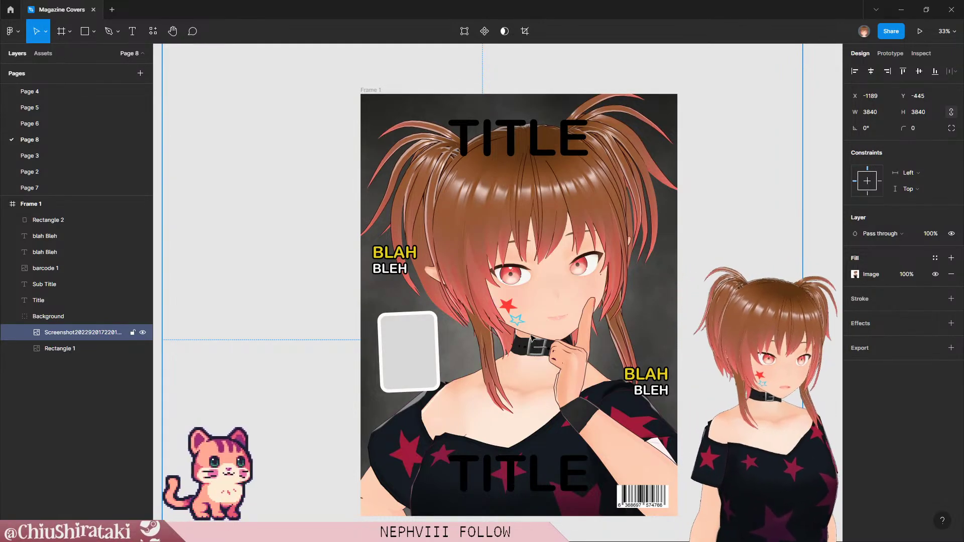
drag(532, 344, 530, 336)
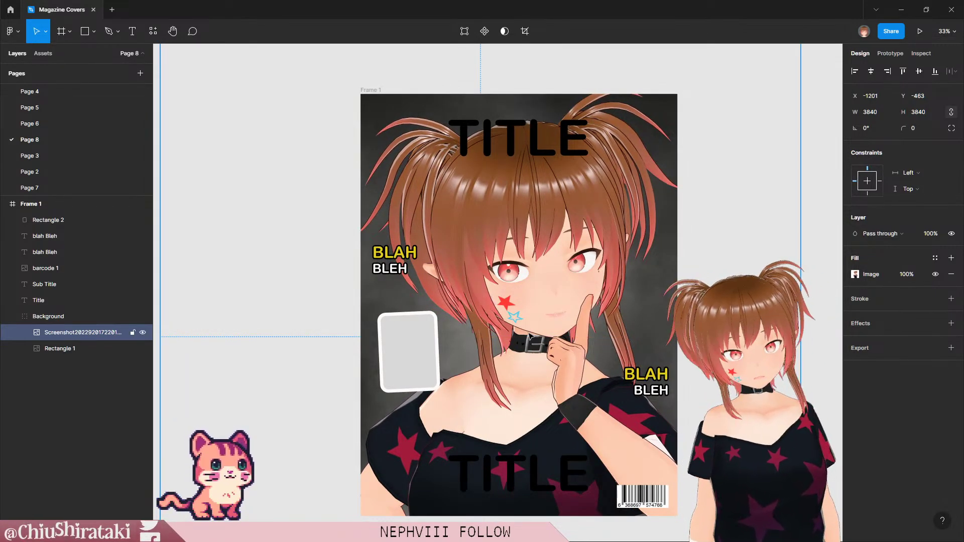
key(Up)
key(Up)
key(Up)
key(Up)
key(Up)
key(Up)
key(Up)
key(Up)
key(Up)
key(Up)
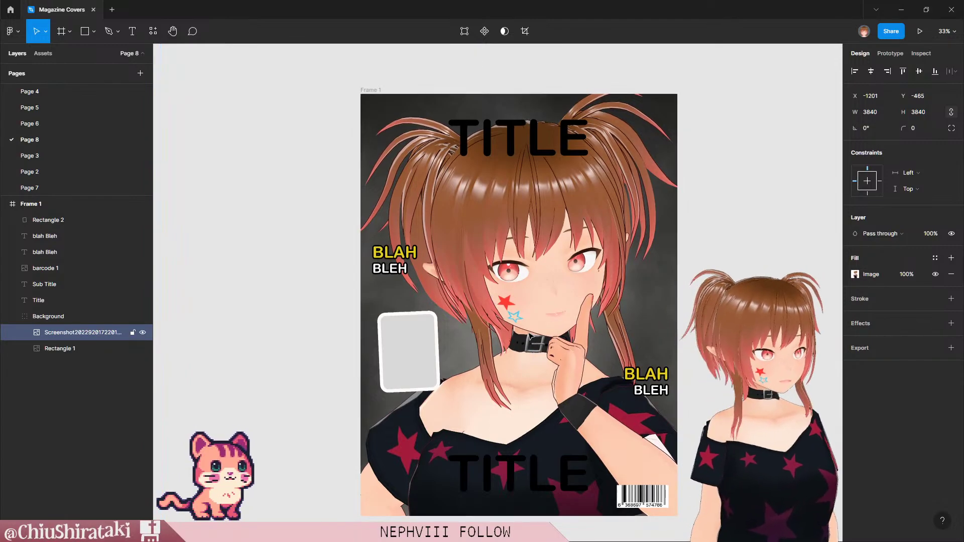
key(Up)
key(Up)
key(Up)
key(Up)
key(Up)
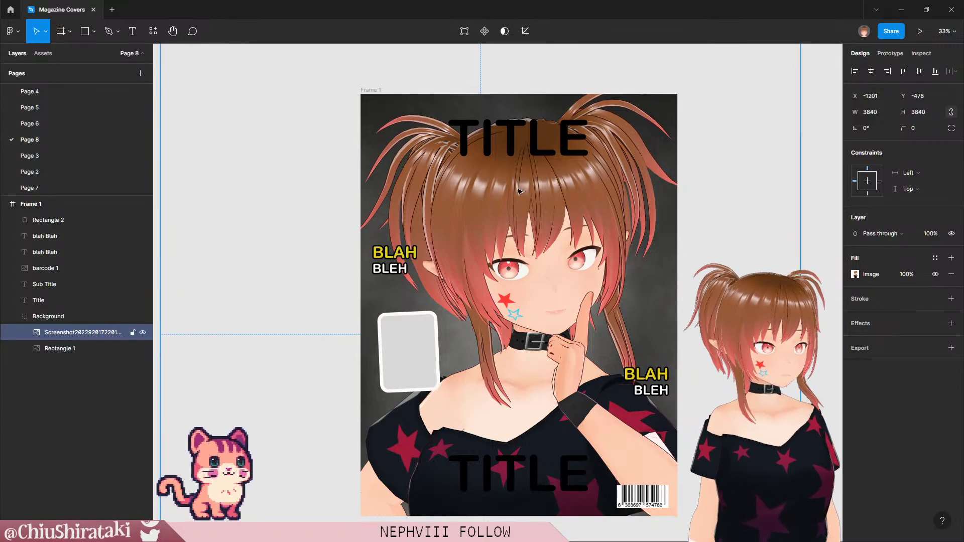
Step: Hide the grey Rectangle 2 card, reselect the avatar screenshot layer, and switch to Adobe Color
click(409, 366)
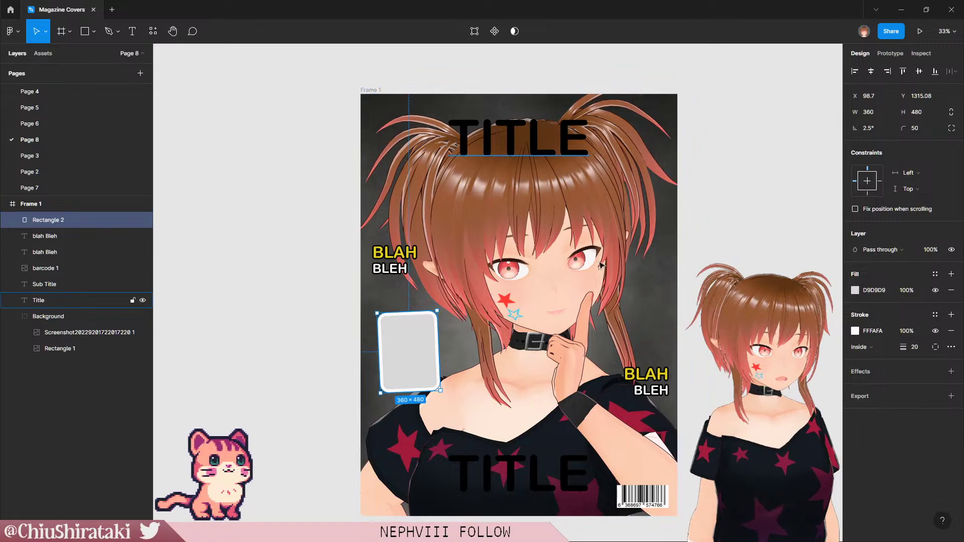
drag(415, 366, 393, 356)
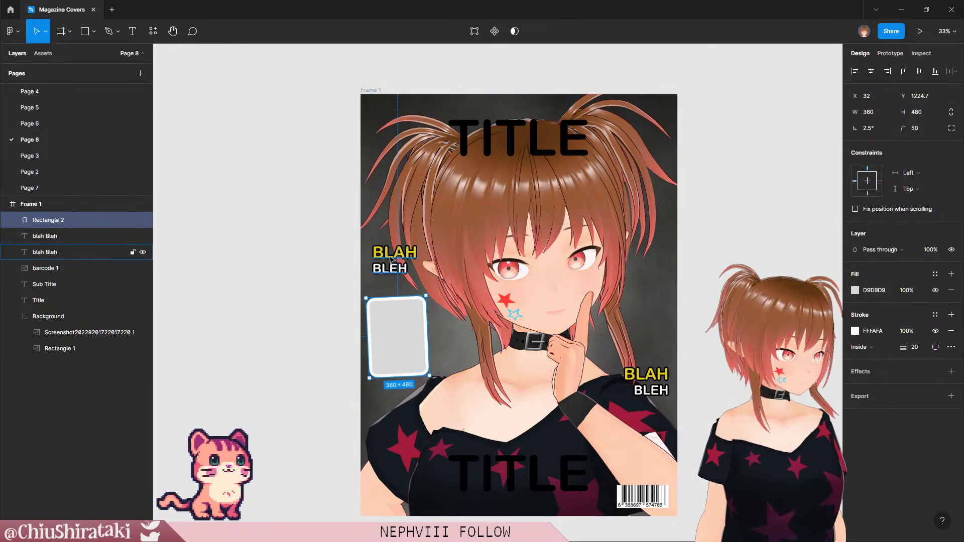
click(143, 220)
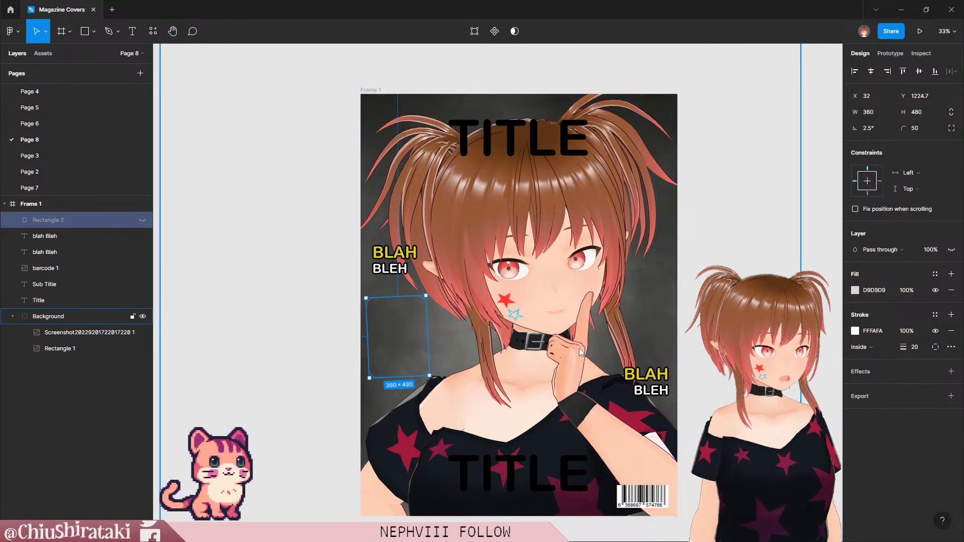
click(82, 333)
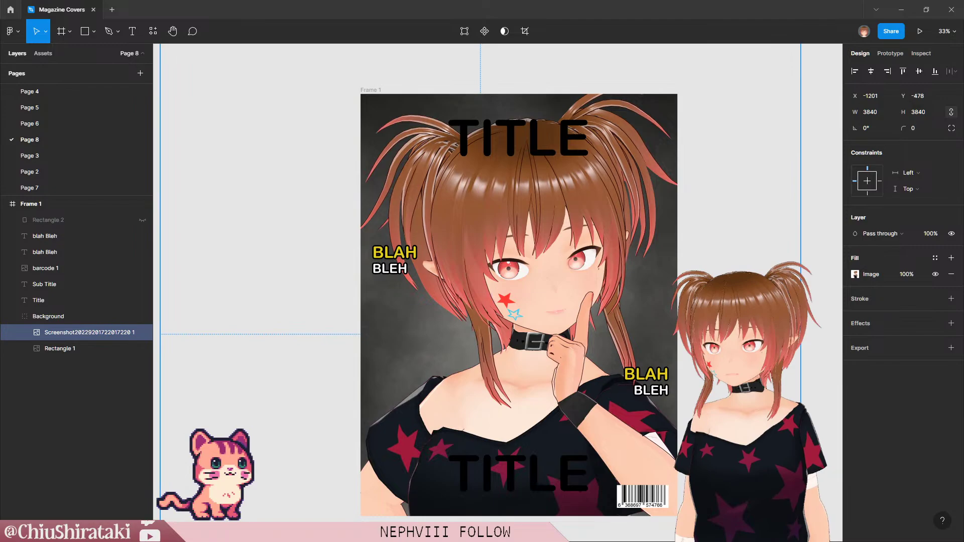
key(alt+Tab)
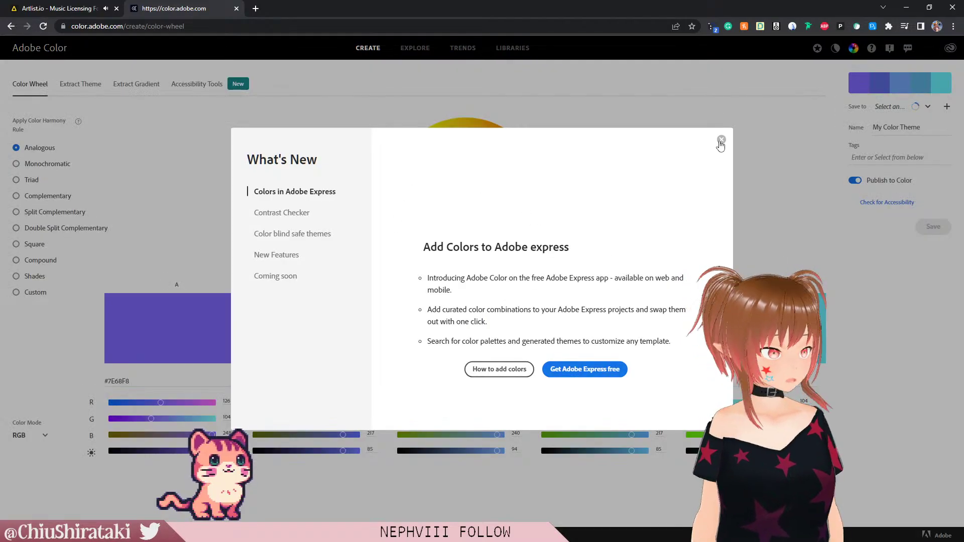
Step: Dismiss Adobe Color's What's New notice and apply the Split Complementary harmony around #71A1F0
click(721, 140)
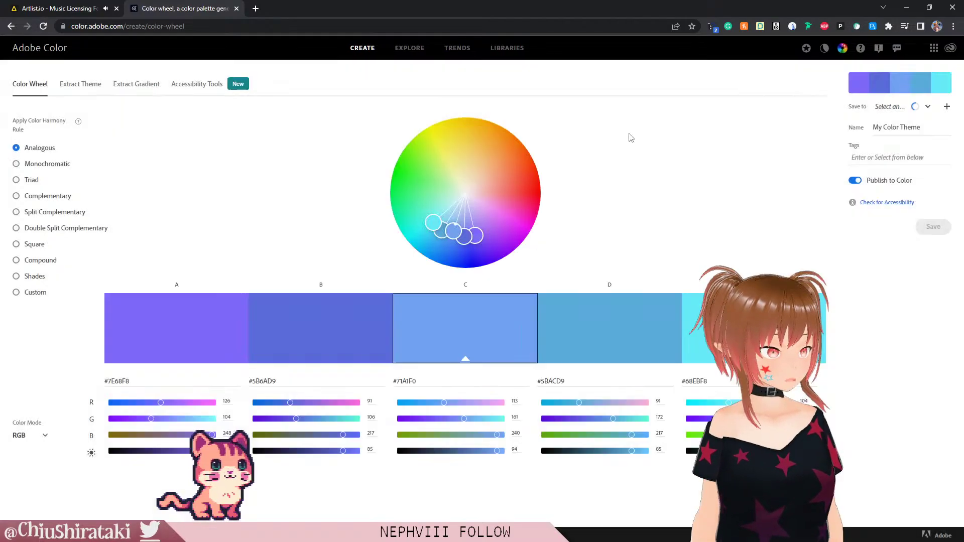
click(26, 197)
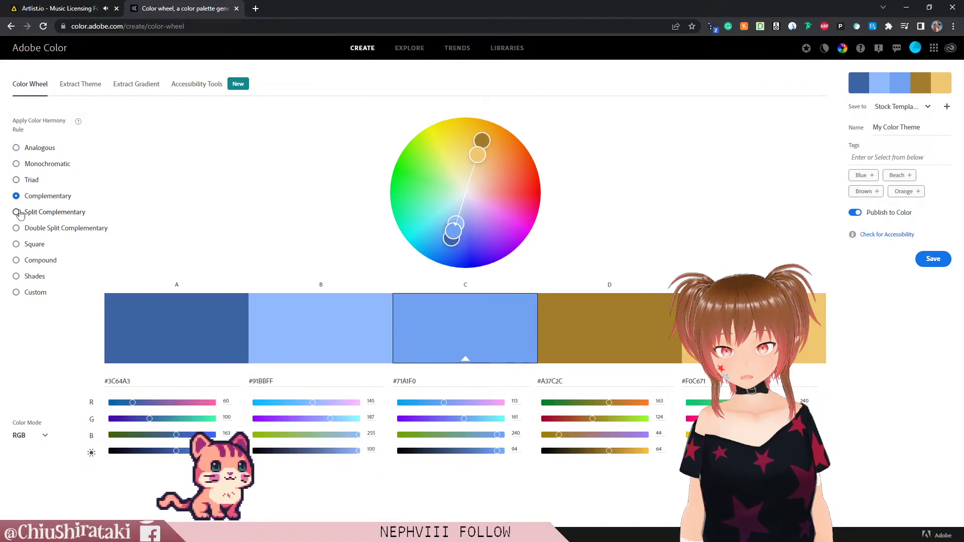
click(18, 213)
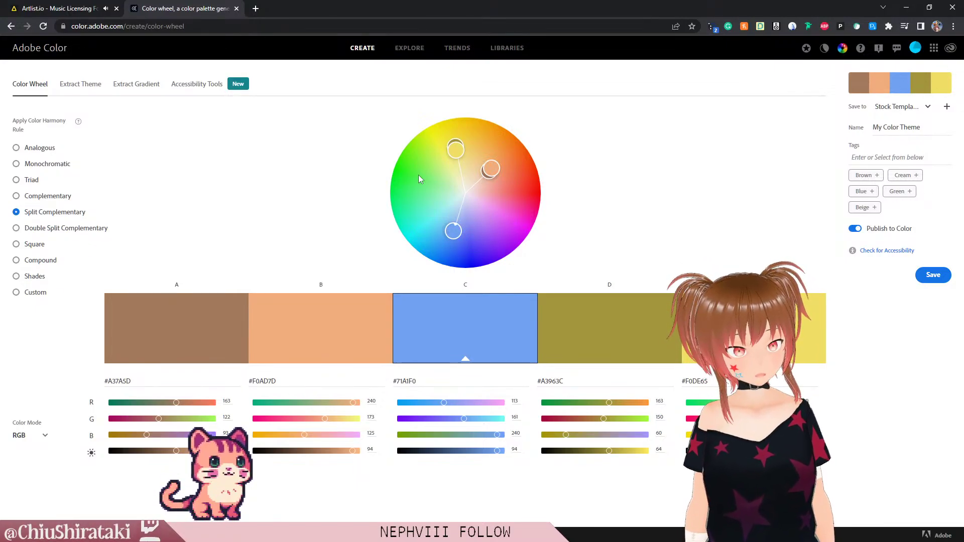
click(907, 7)
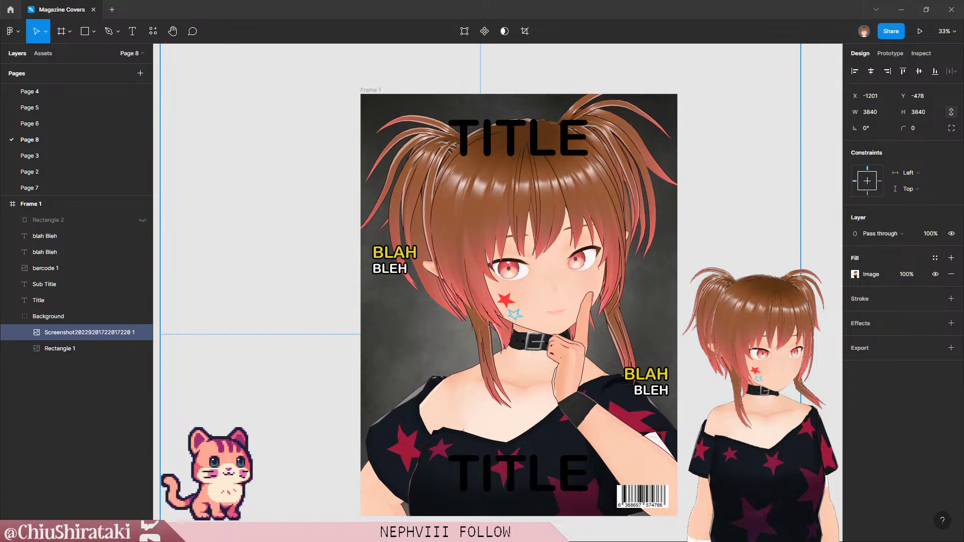
Step: Eyedrop the avatar's cheek colour #CE5D52 as foreground in Colour Contrast Analyser and select its hex
drag(0, 67, 760, 56)
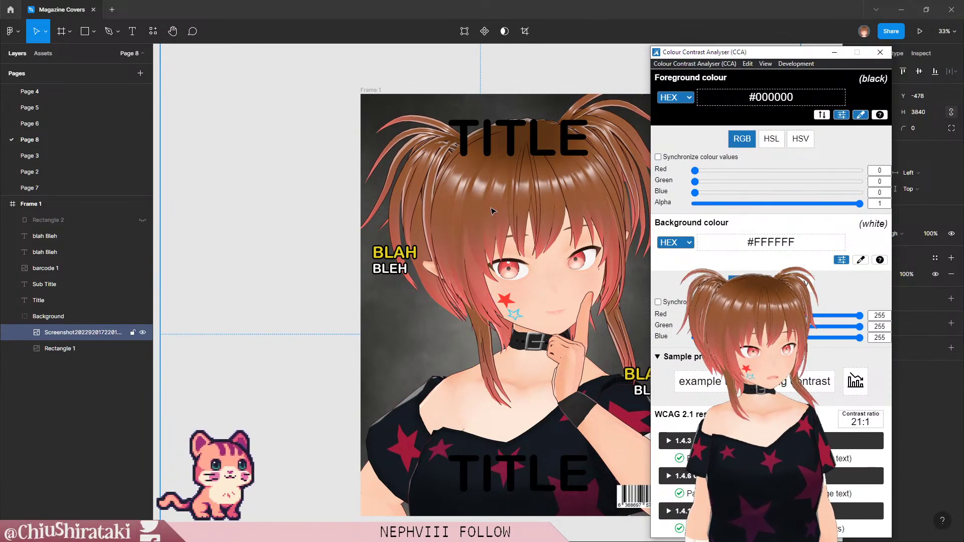
click(860, 115)
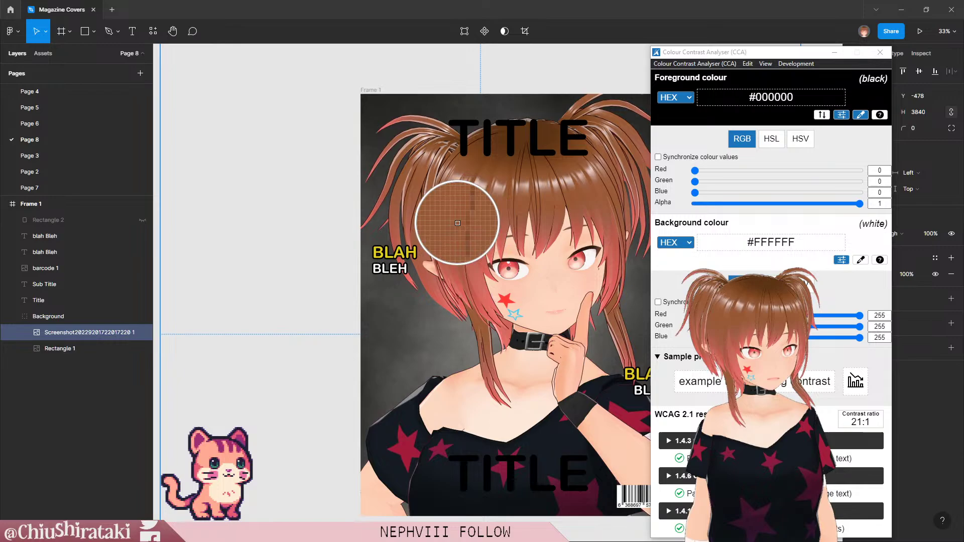
click(478, 302)
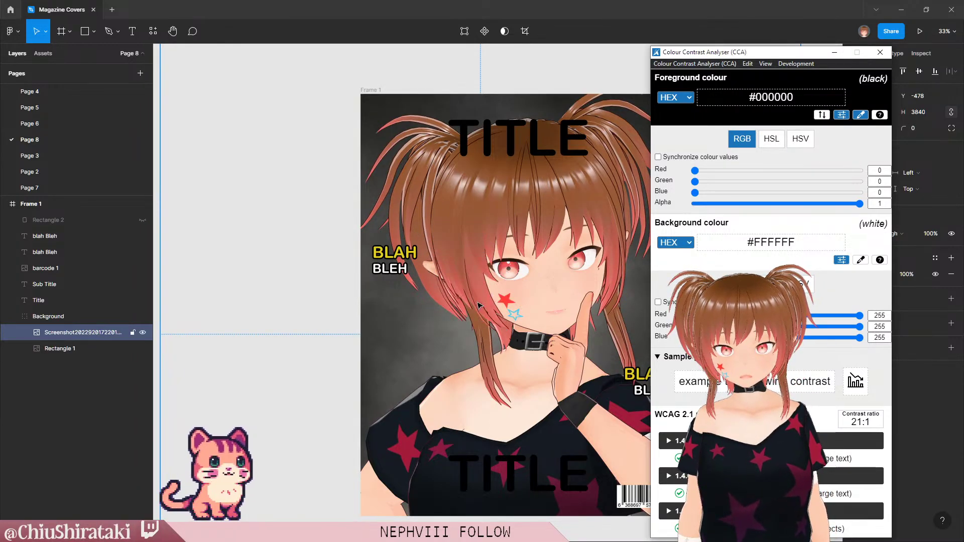
click(775, 102)
click(775, 101)
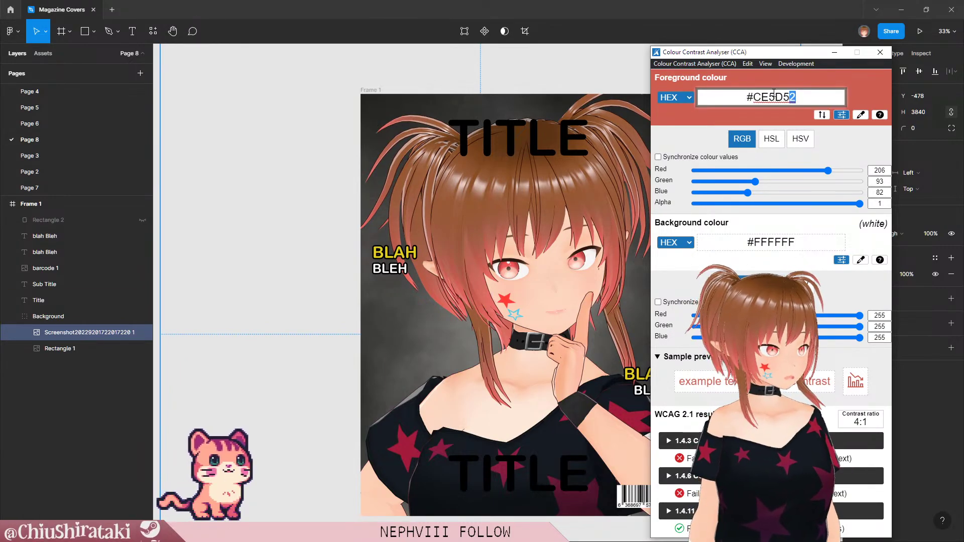
drag(774, 93, 755, 92)
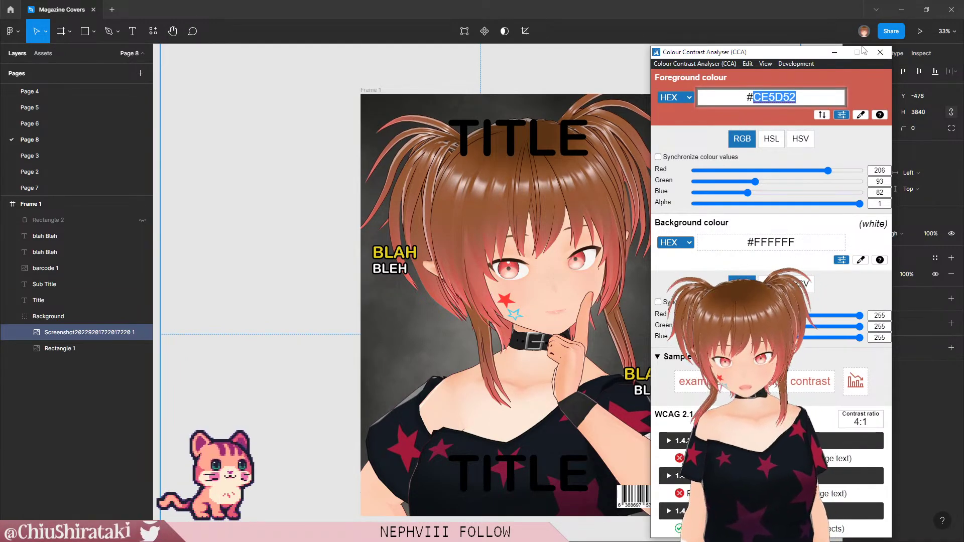
click(838, 53)
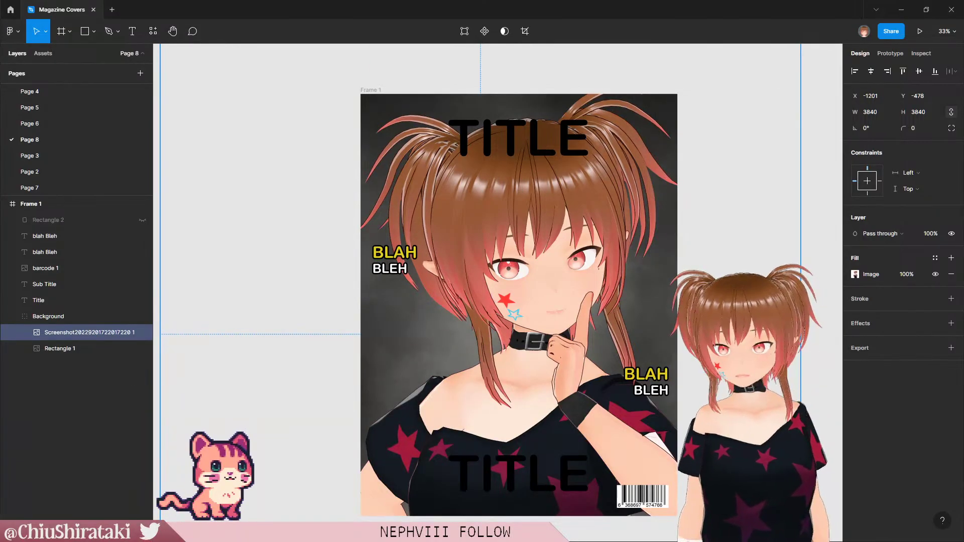
Step: Make #CE5D52 swatch C's base colour, keep Split Complementary, and select green #6ECF5D's hex
key(alt+Tab)
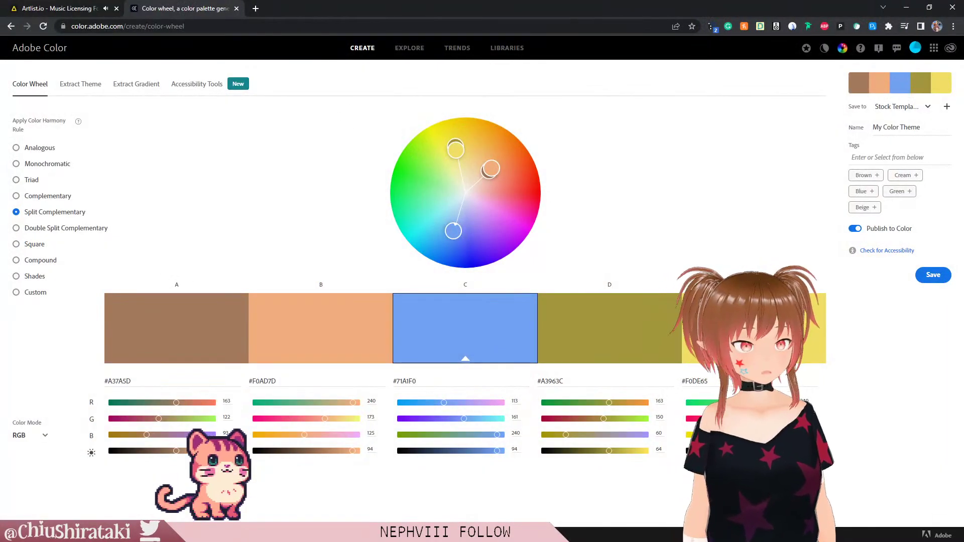
click(398, 382)
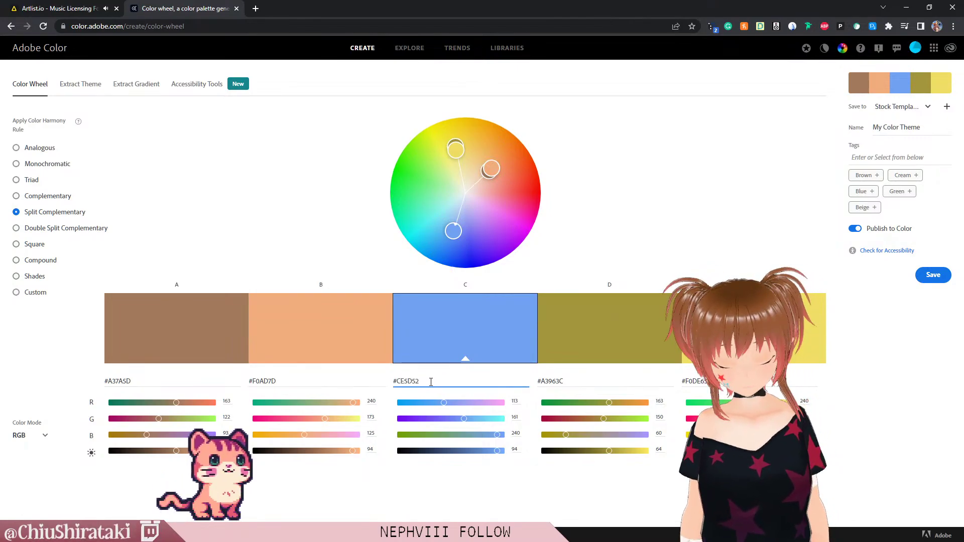
key(Return)
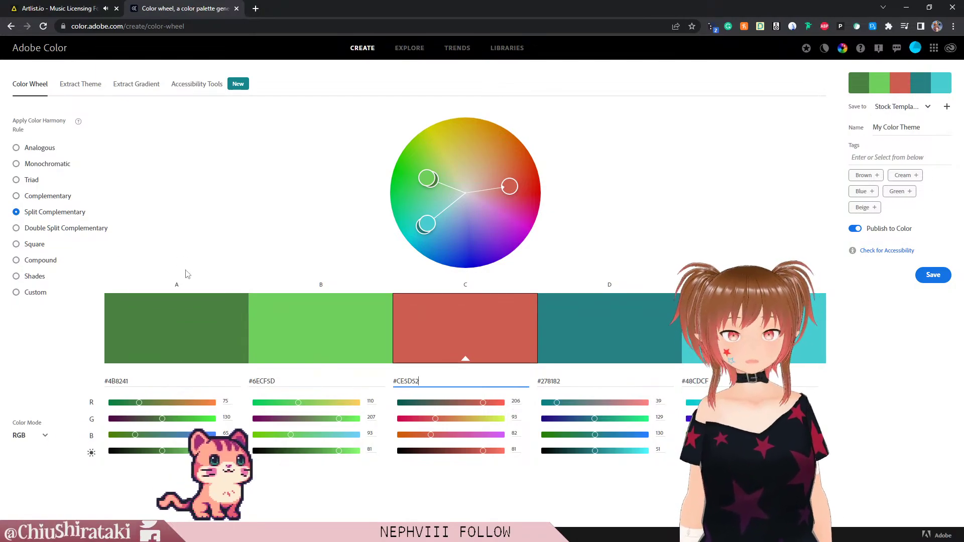
click(90, 227)
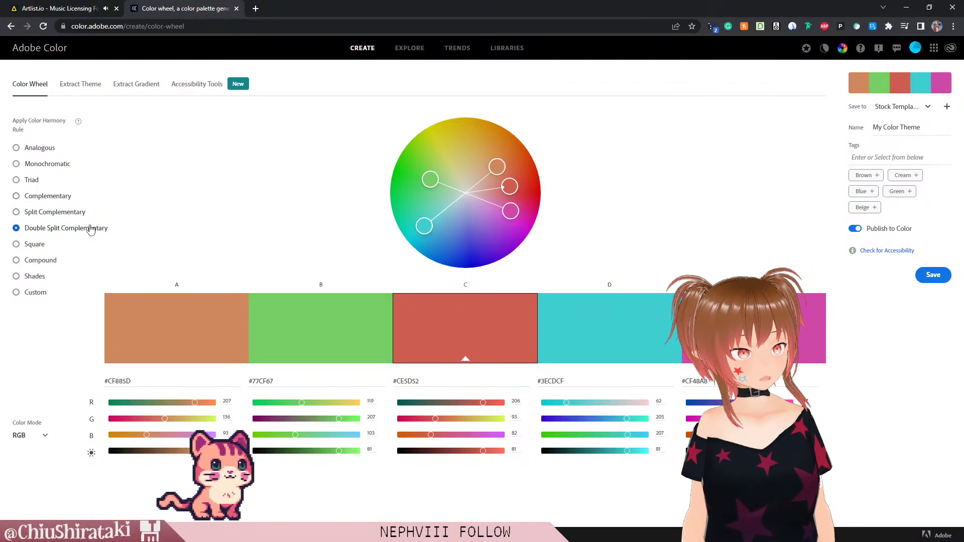
click(86, 219)
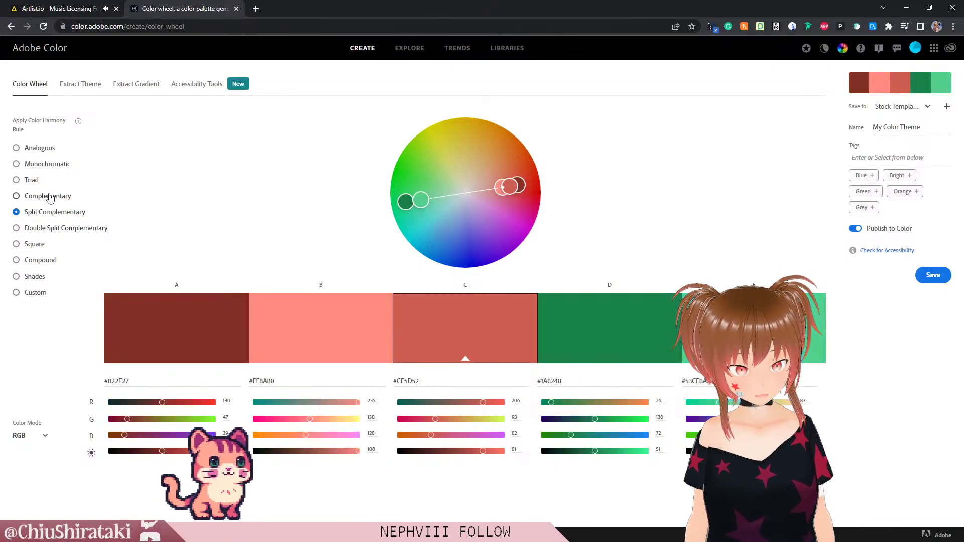
click(70, 214)
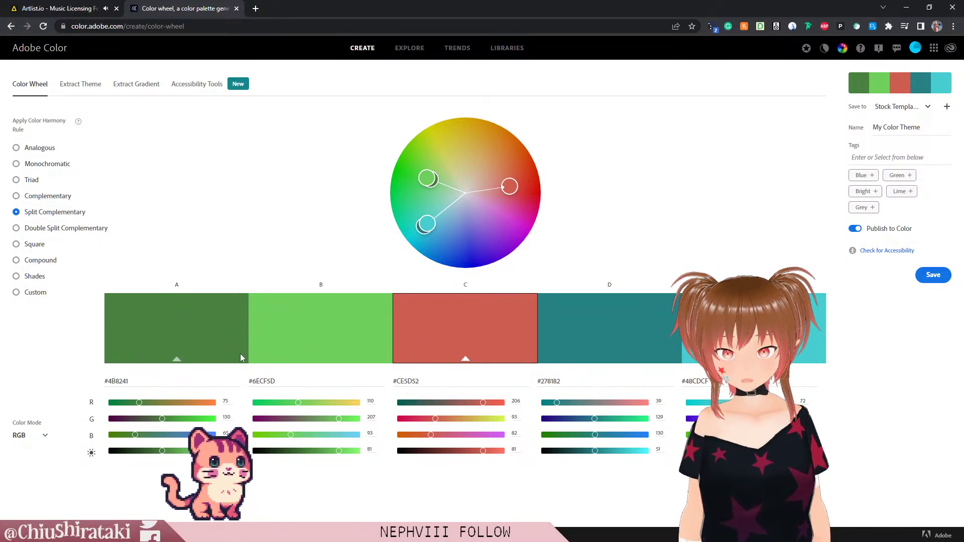
click(261, 381)
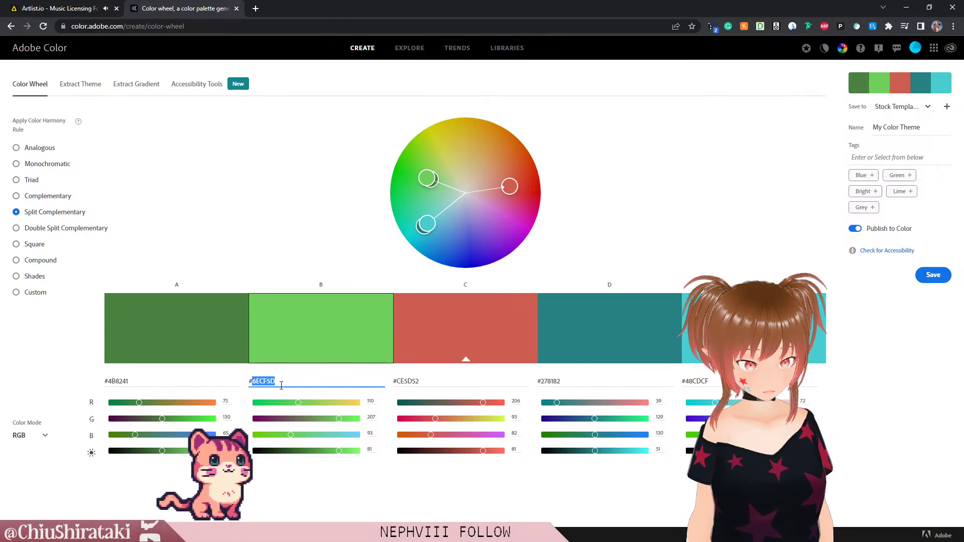
key(alt+Tab)
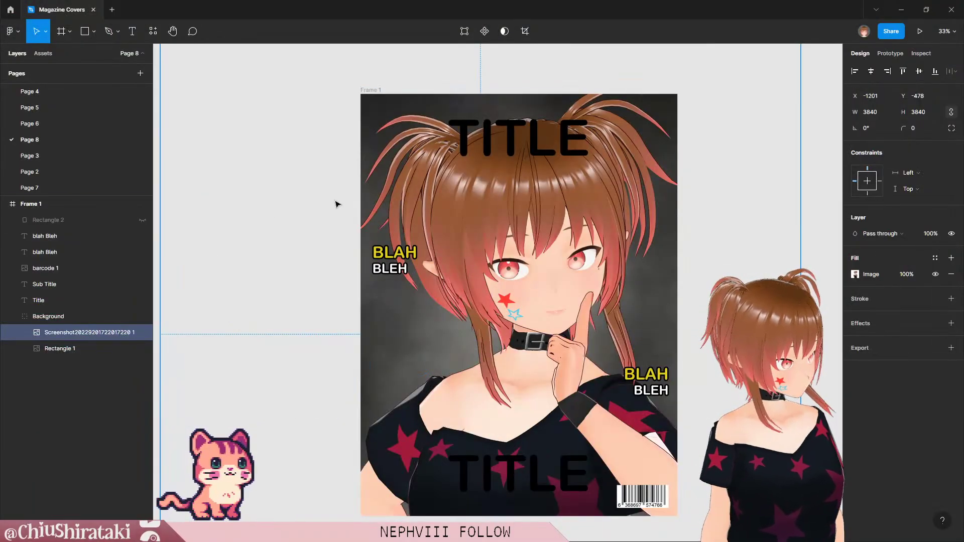
Step: Draw a 1500×1500 circle over the cover's upper left
click(162, 90)
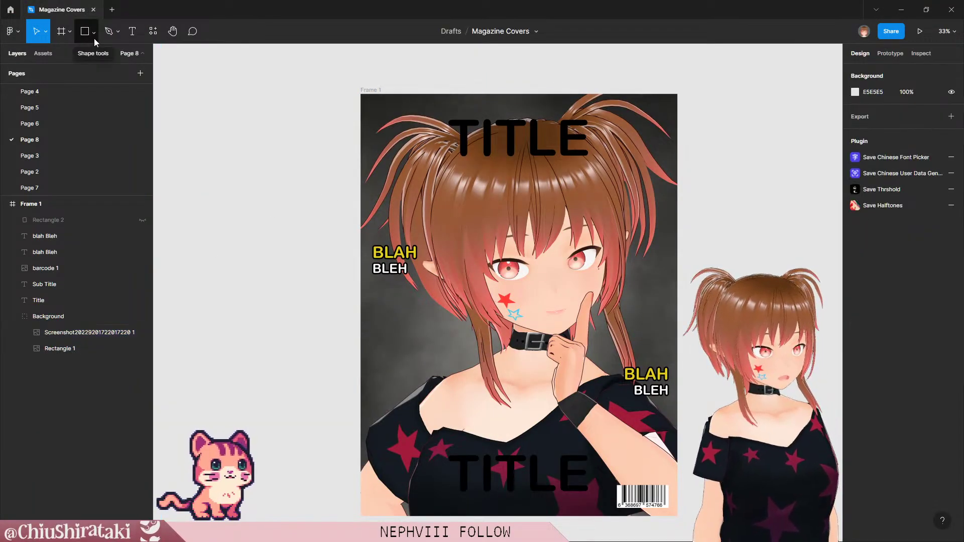
click(95, 39)
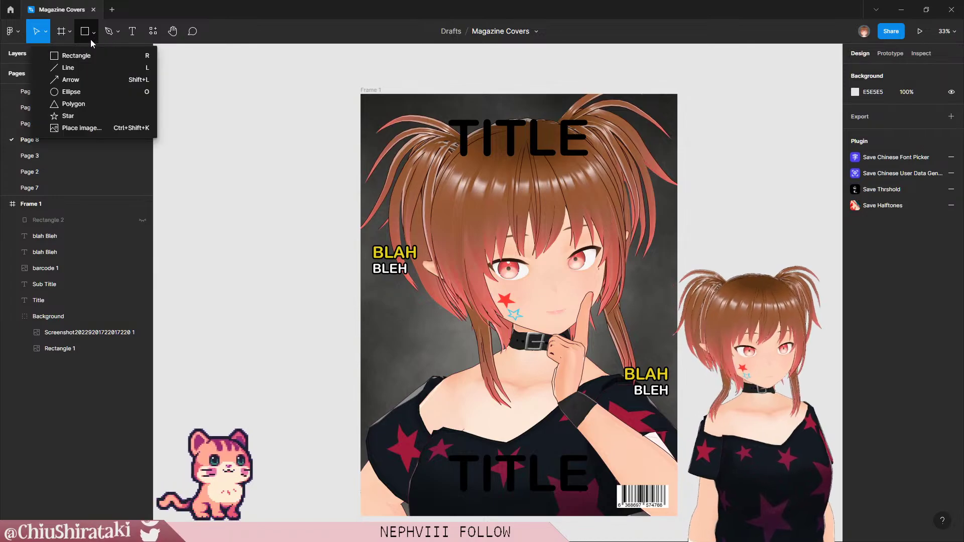
click(79, 95)
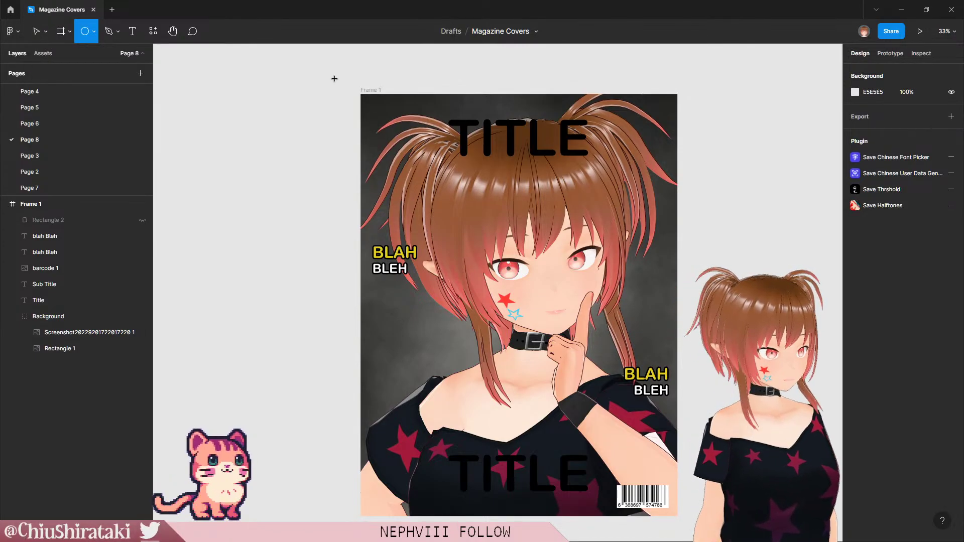
mouse_move(328, 76)
mouse_down()
mouse_move(622, 359)
mouse_move(570, 327)
mouse_move(583, 331)
mouse_move(587, 315)
mouse_up()
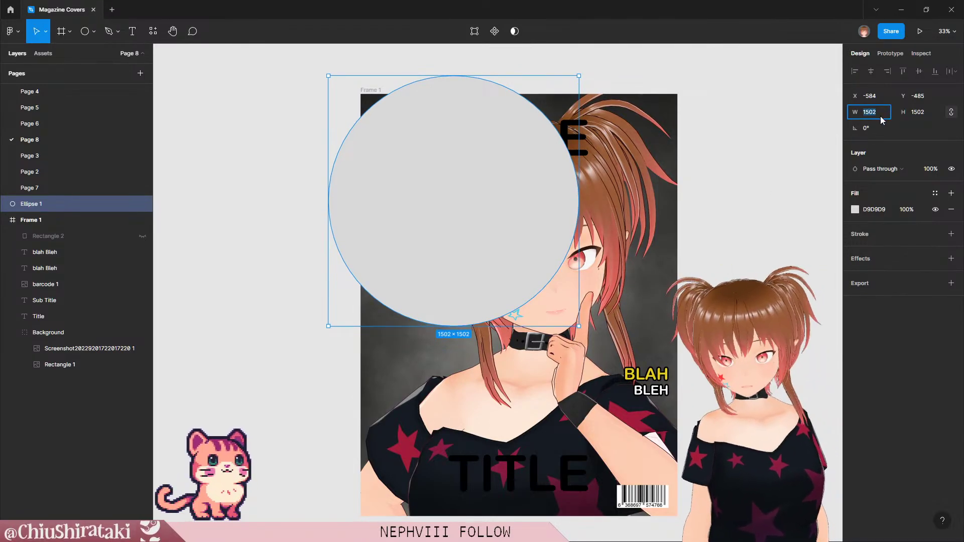
text(1500)
key(Return)
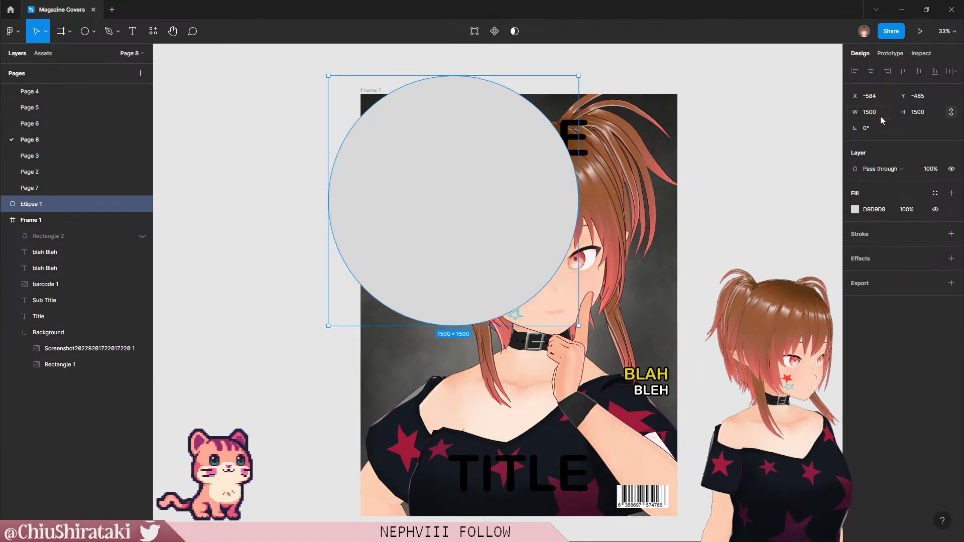
Step: Give the circle a radial gradient fill with both stops green
click(856, 210)
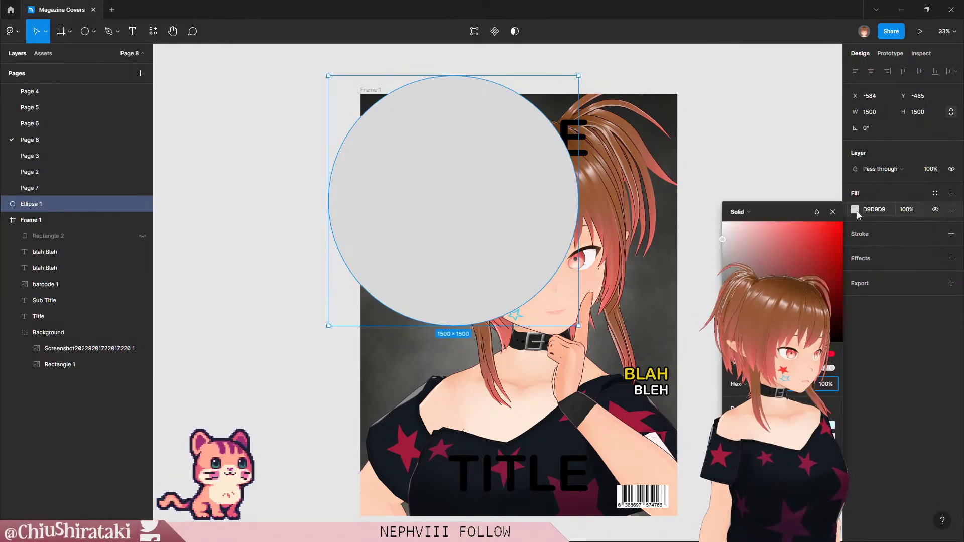
click(747, 216)
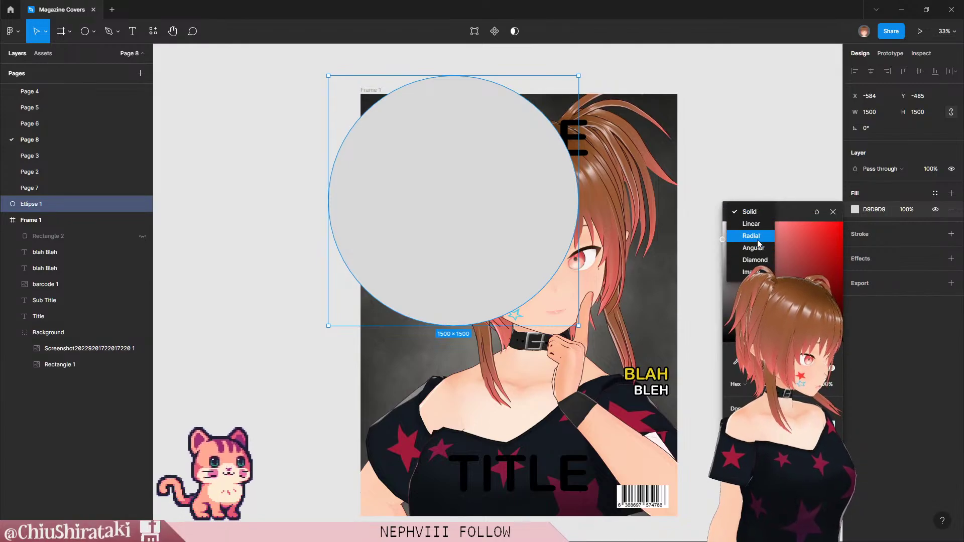
click(756, 236)
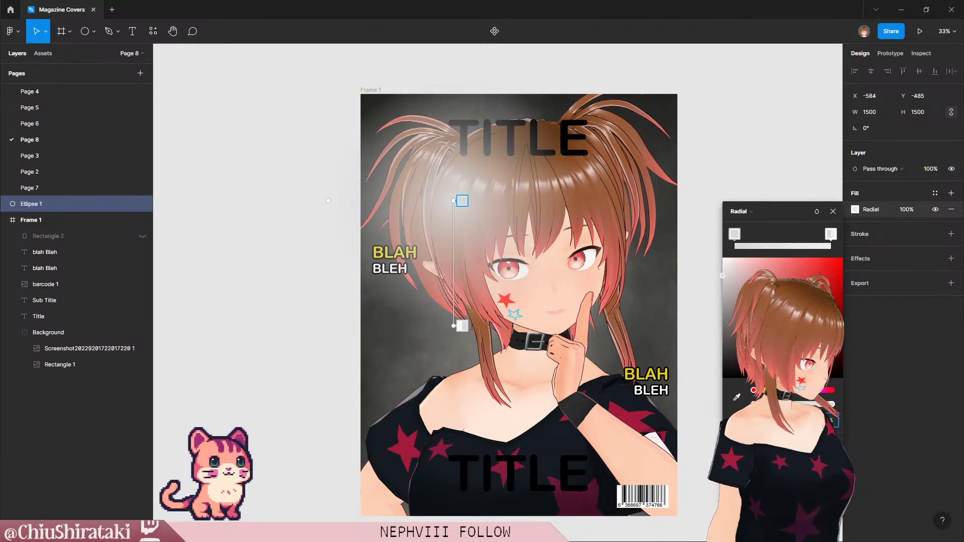
click(795, 282)
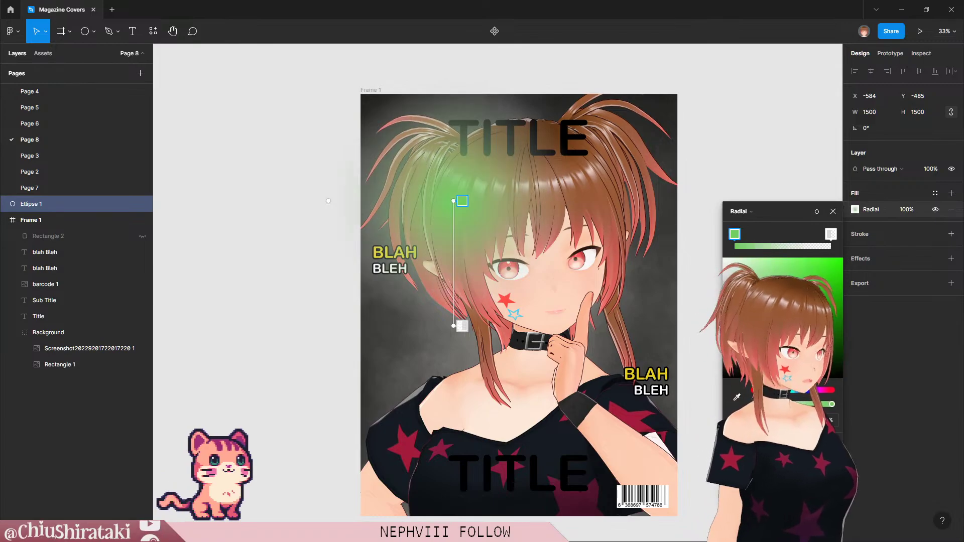
click(831, 238)
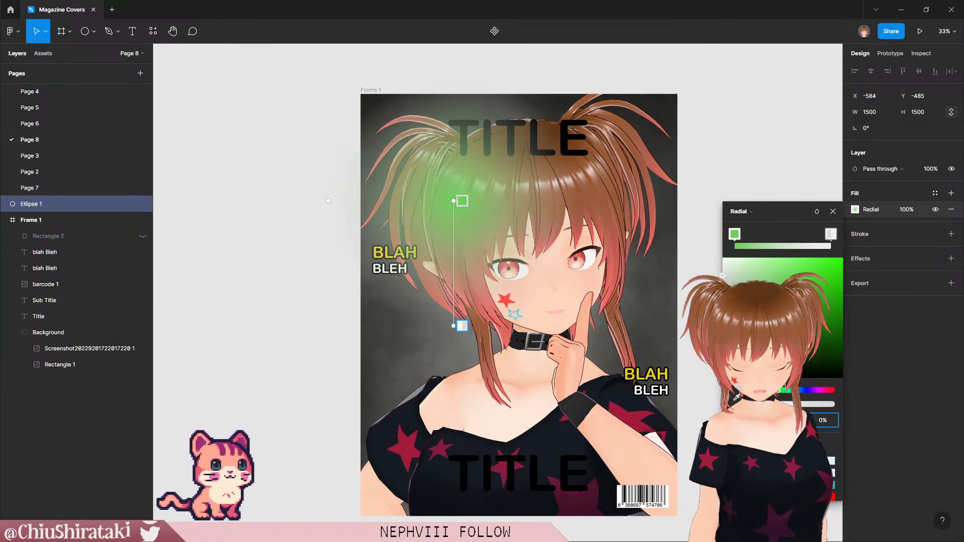
click(795, 282)
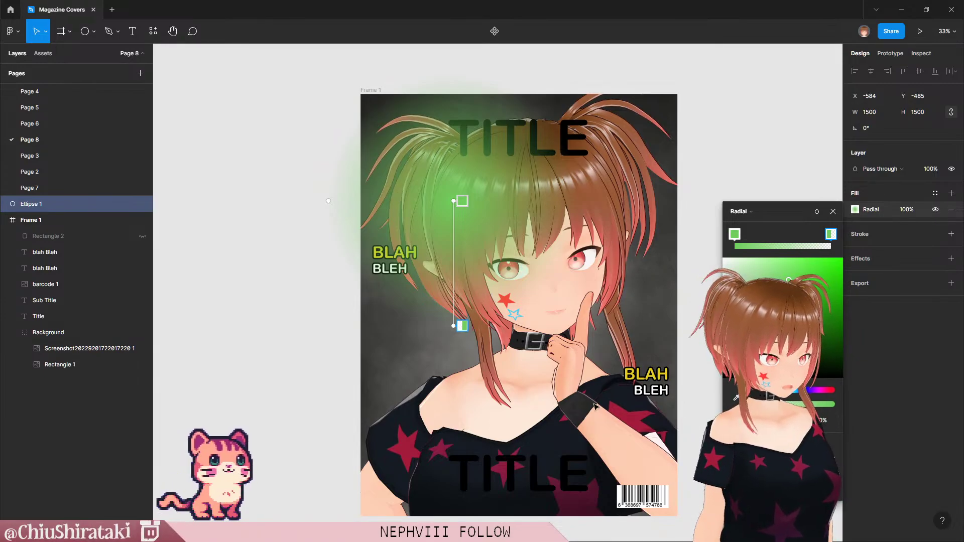
click(833, 212)
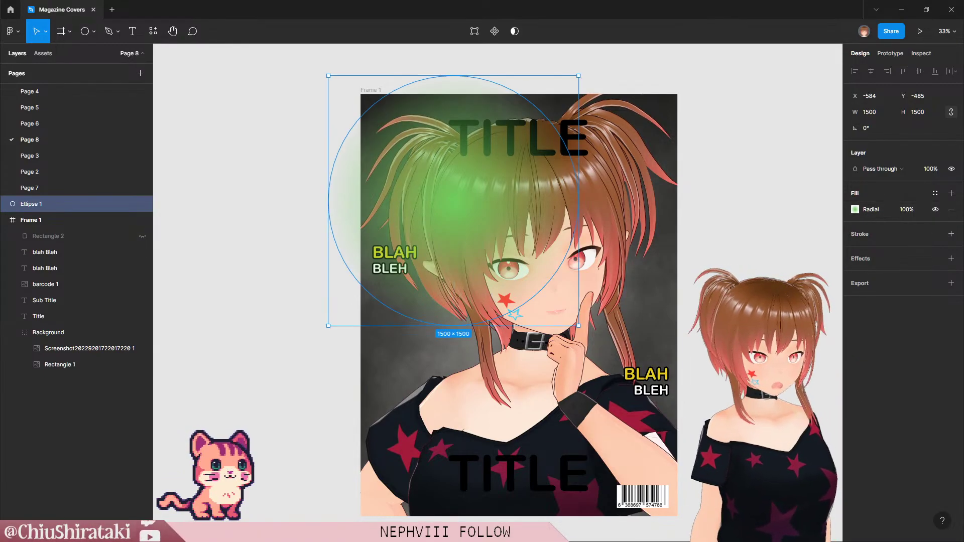
Step: Move Ellipse 1 into the Background group beneath the avatar render and hide the render
drag(57, 205, 46, 358)
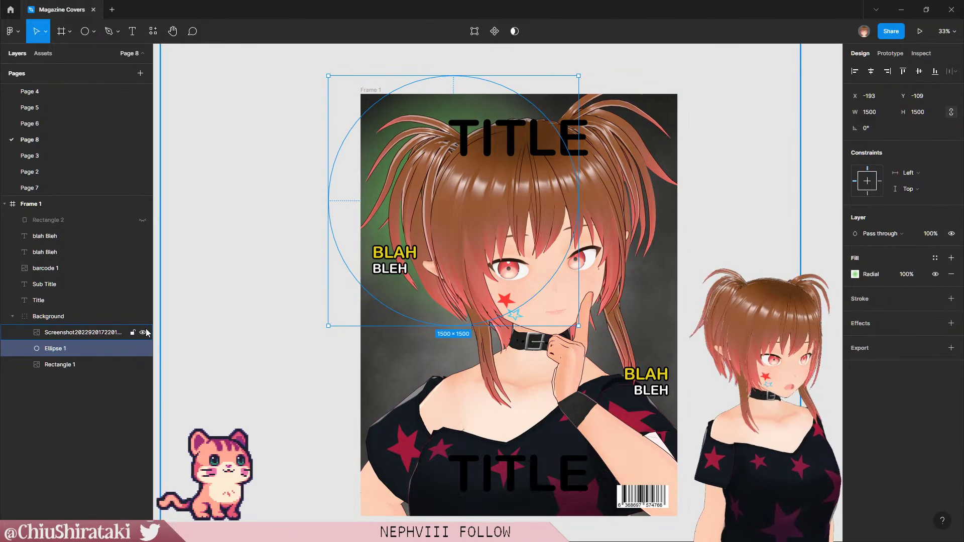
click(144, 333)
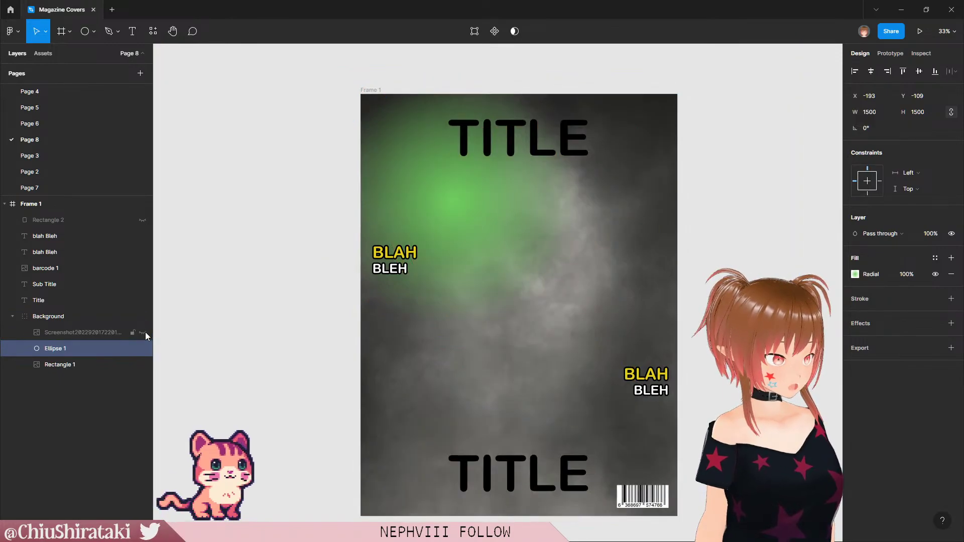
click(55, 361)
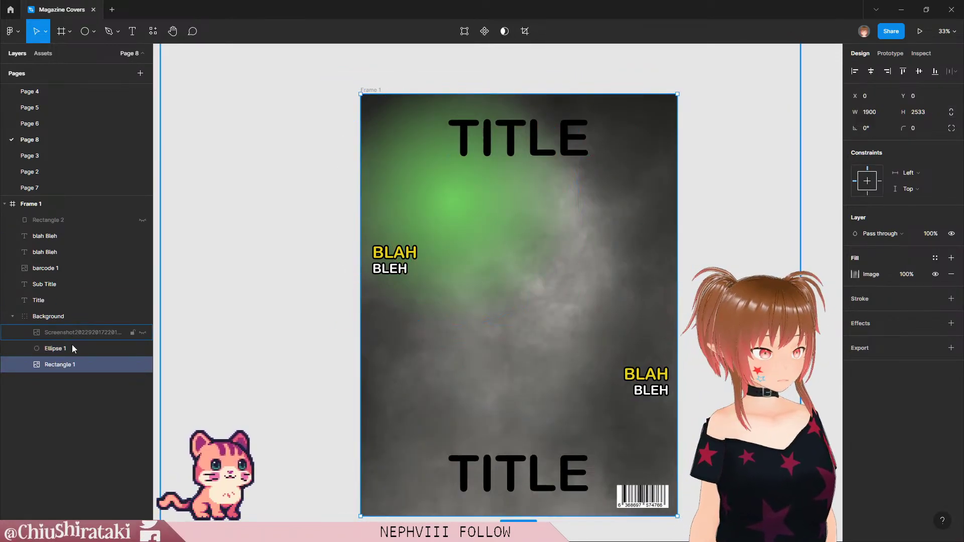
click(75, 348)
Step: Compare Darken, Overlay, Soft light, Multiply, Color burn and Difference blending, settling on Exclusion
click(907, 236)
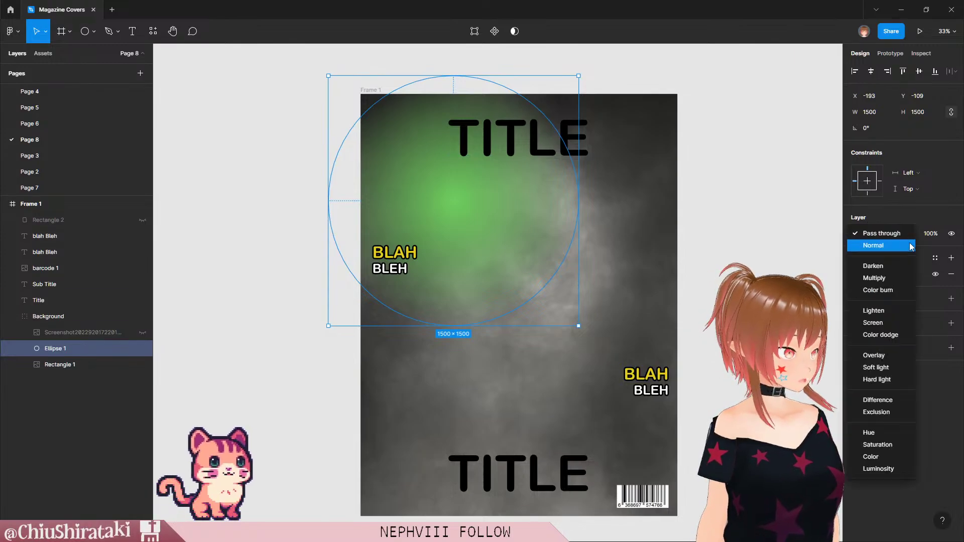
click(899, 266)
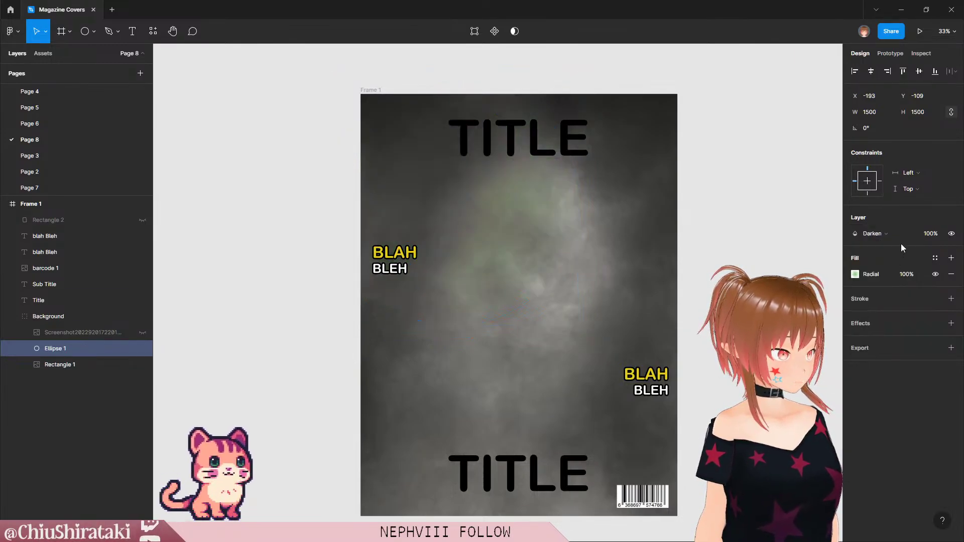
click(901, 234)
click(894, 323)
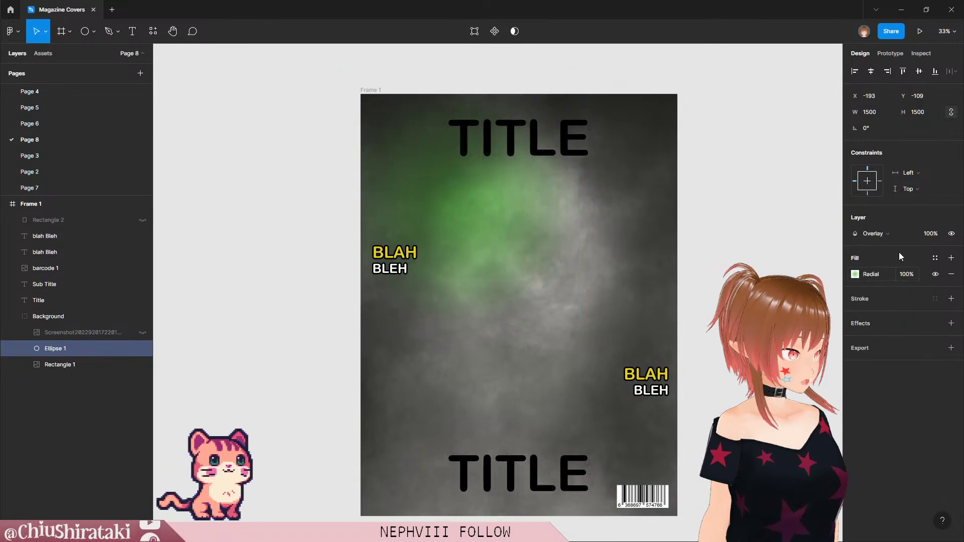
click(895, 234)
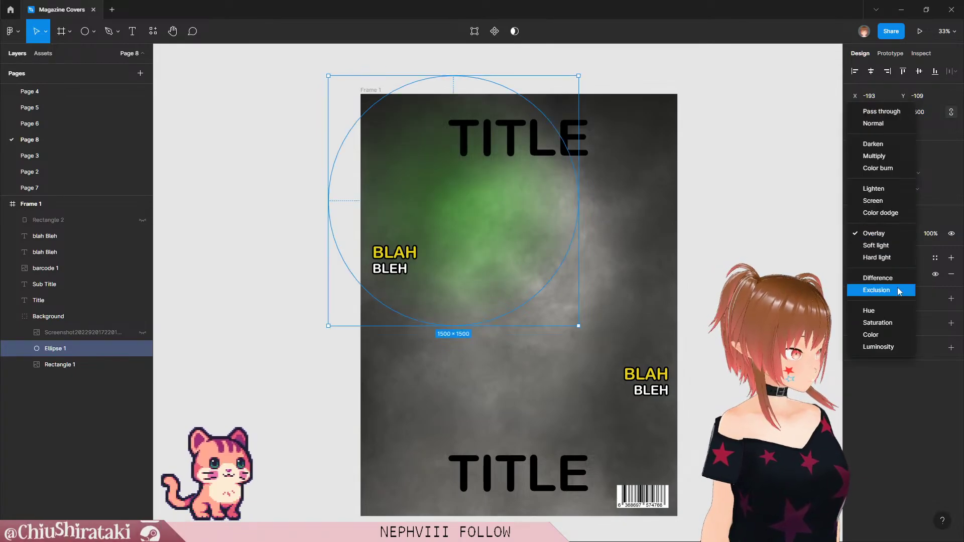
click(891, 245)
click(899, 234)
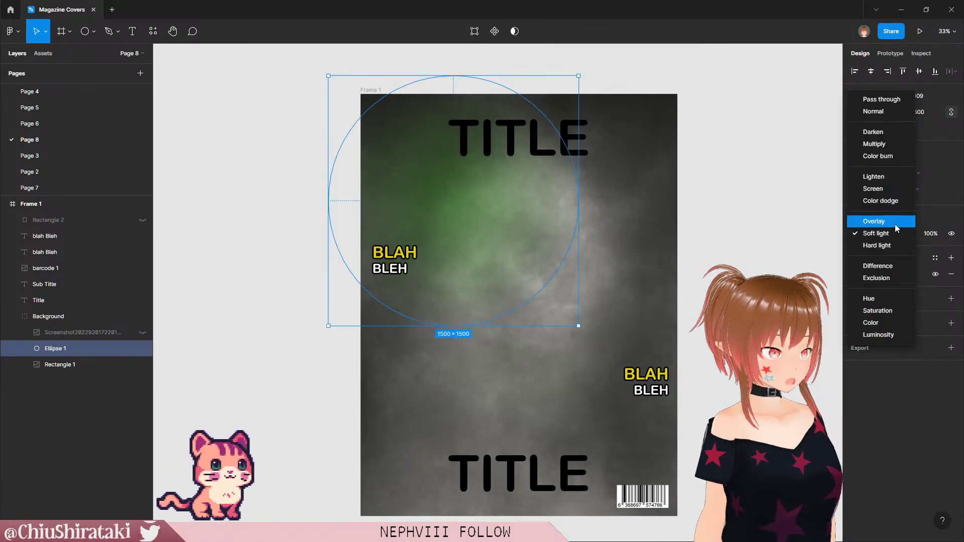
click(895, 224)
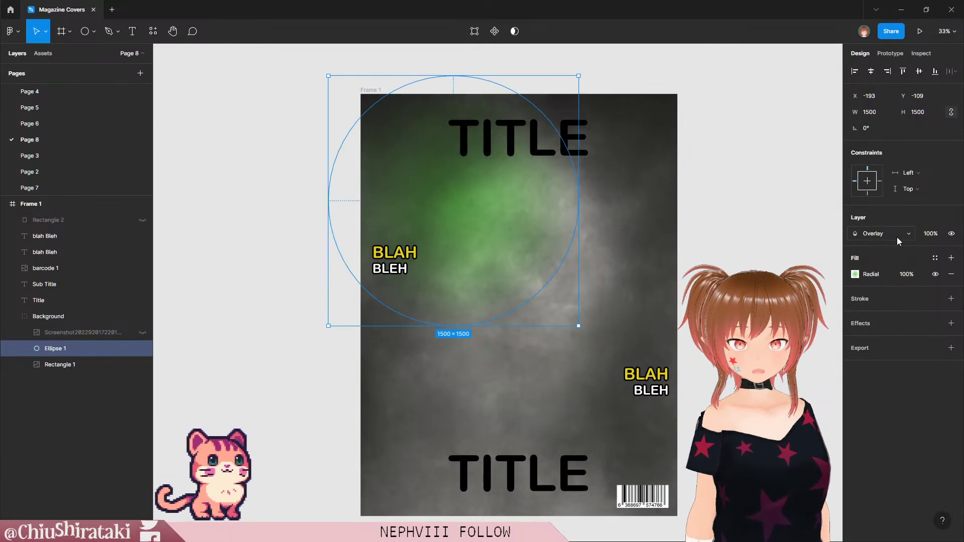
click(897, 234)
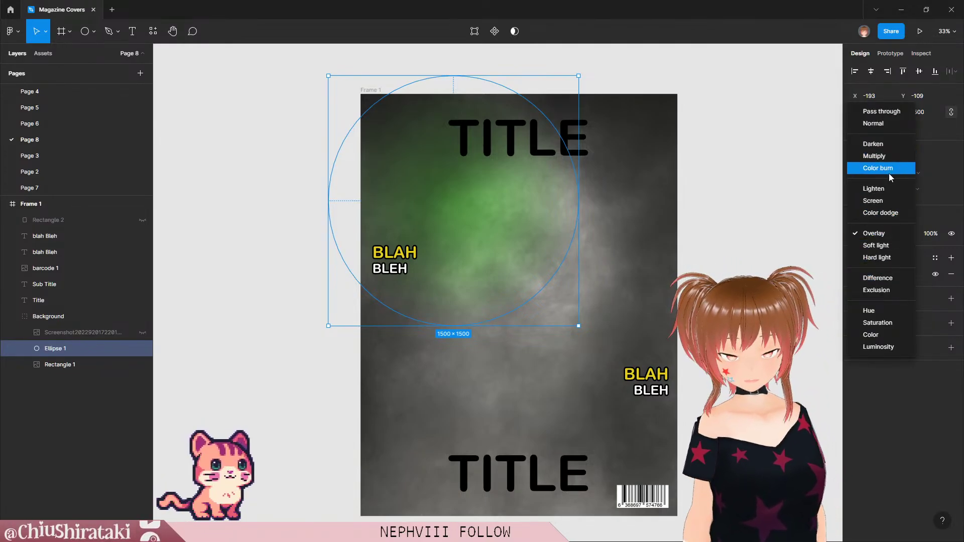
click(887, 150)
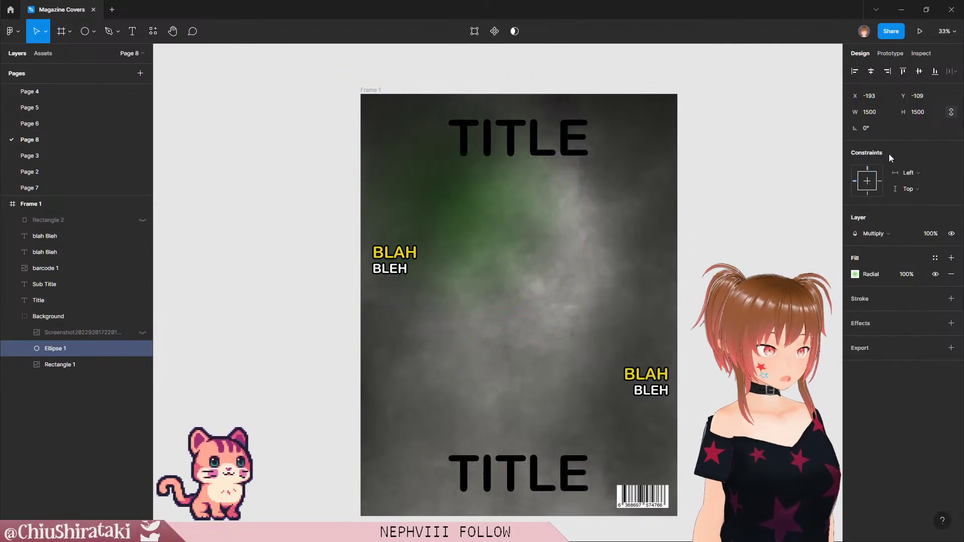
click(893, 234)
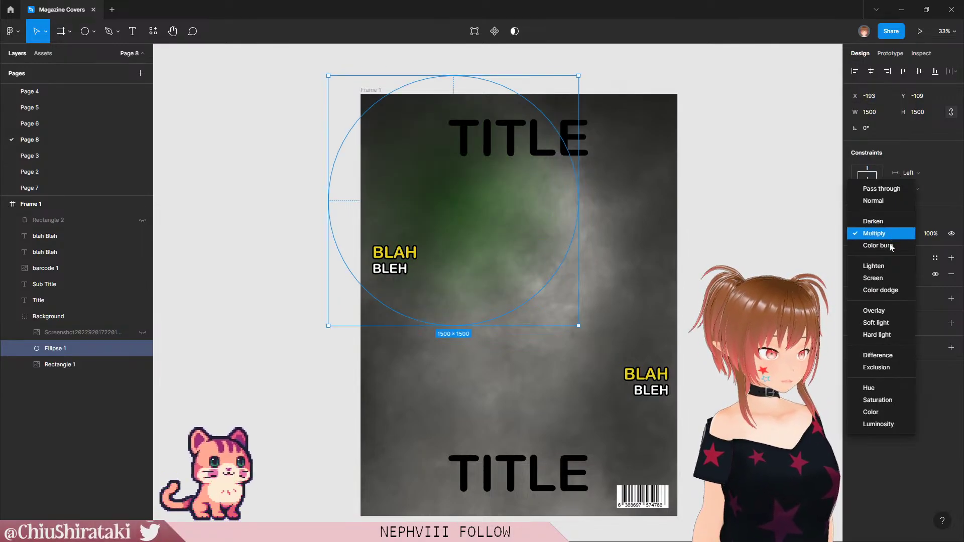
click(890, 246)
click(887, 235)
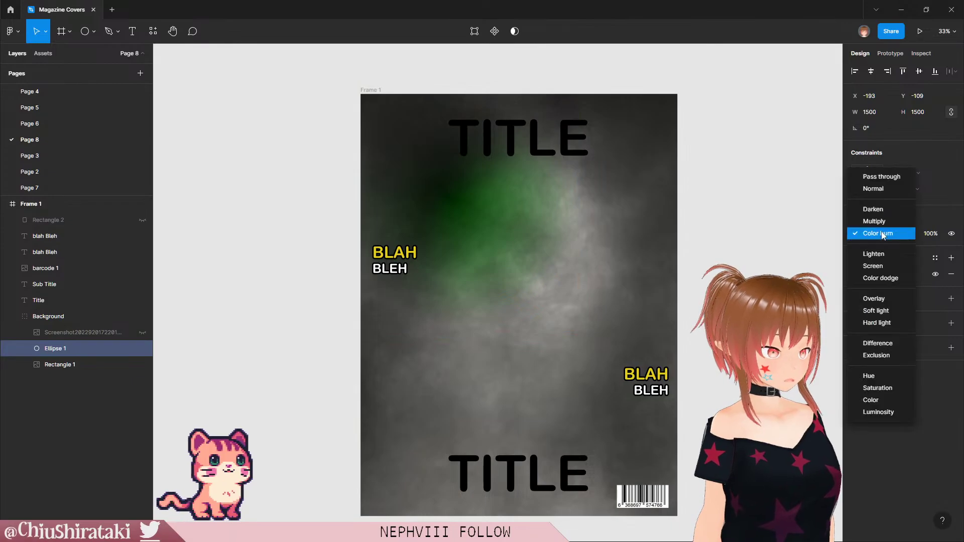
click(884, 343)
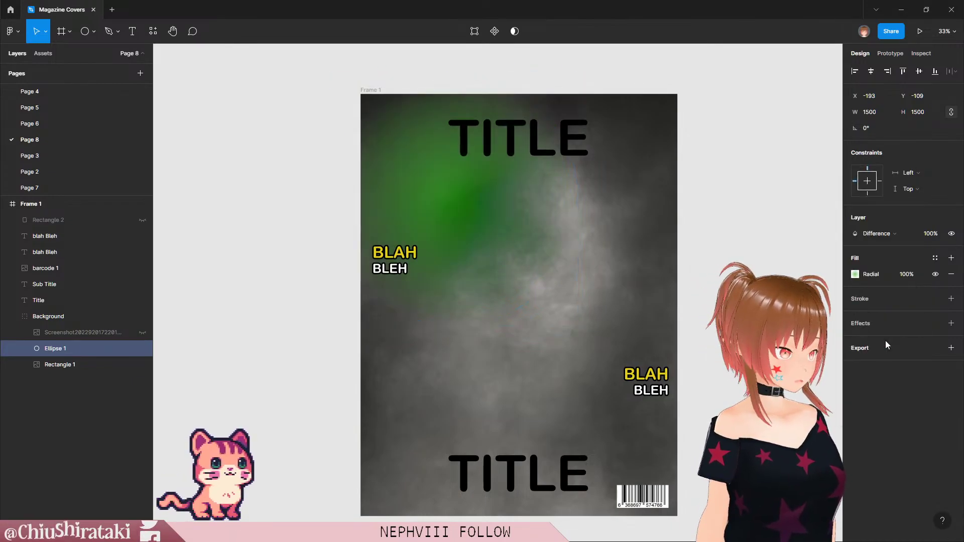
click(887, 234)
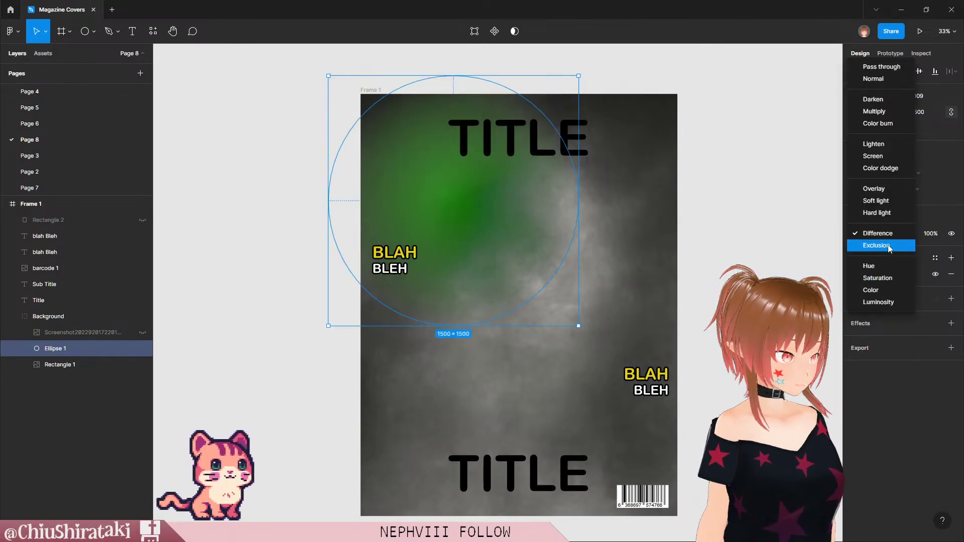
click(888, 245)
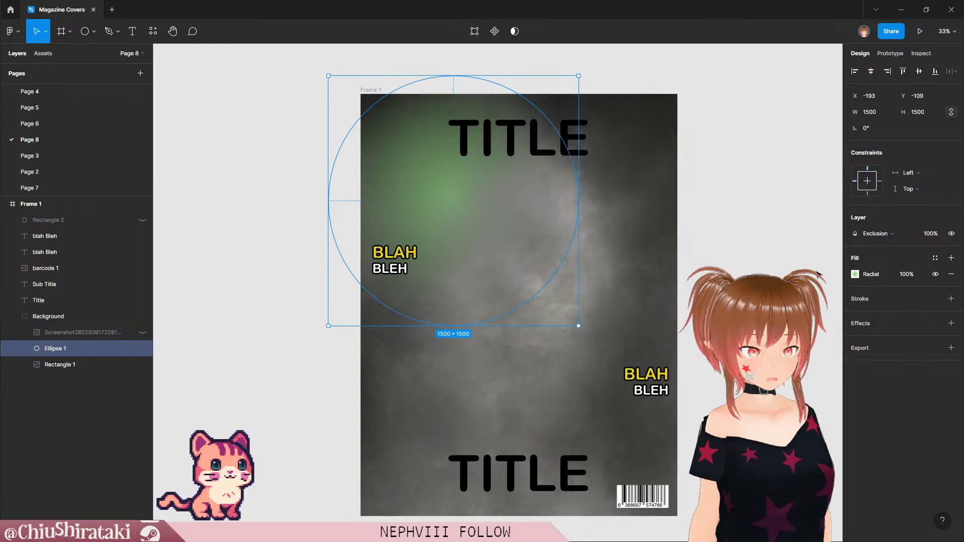
Step: Set the glow ellipse to Overlay, resize it to 2000×2000, and shift it toward the top-left
click(881, 236)
click(883, 180)
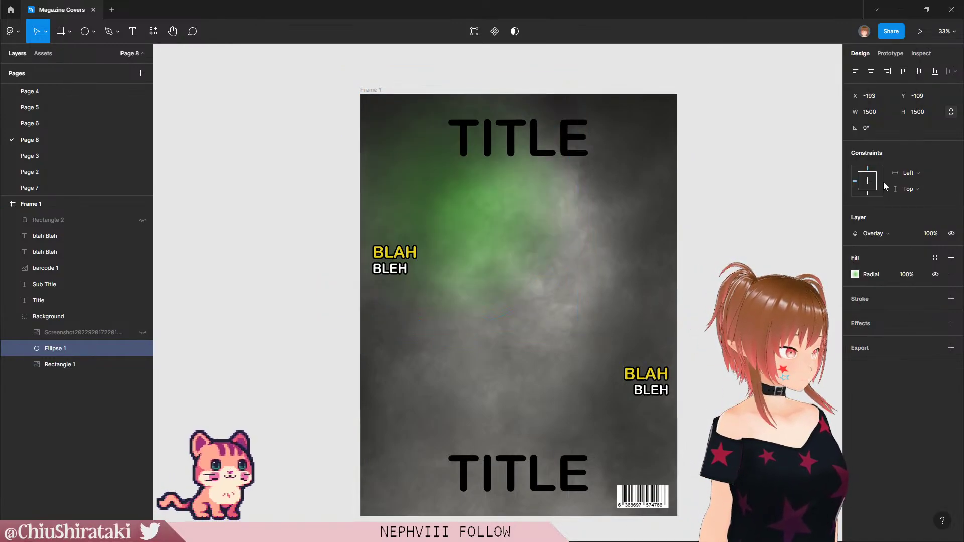
drag(452, 201, 424, 190)
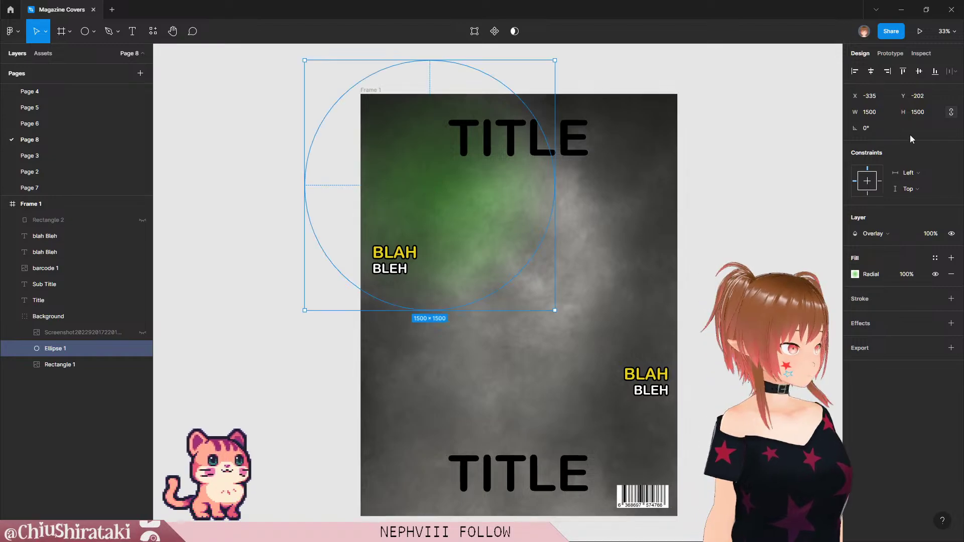
click(877, 113)
text(20)
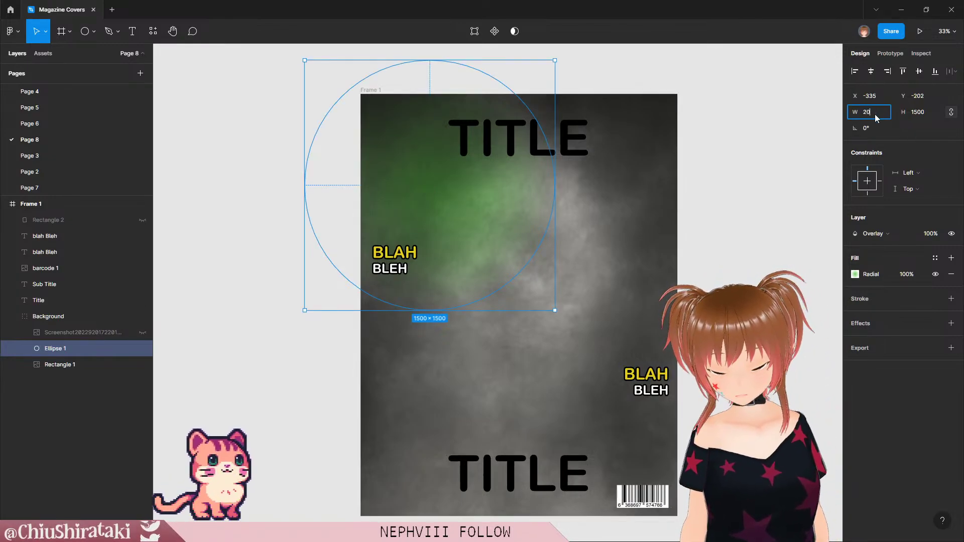
text(00)
key(Return)
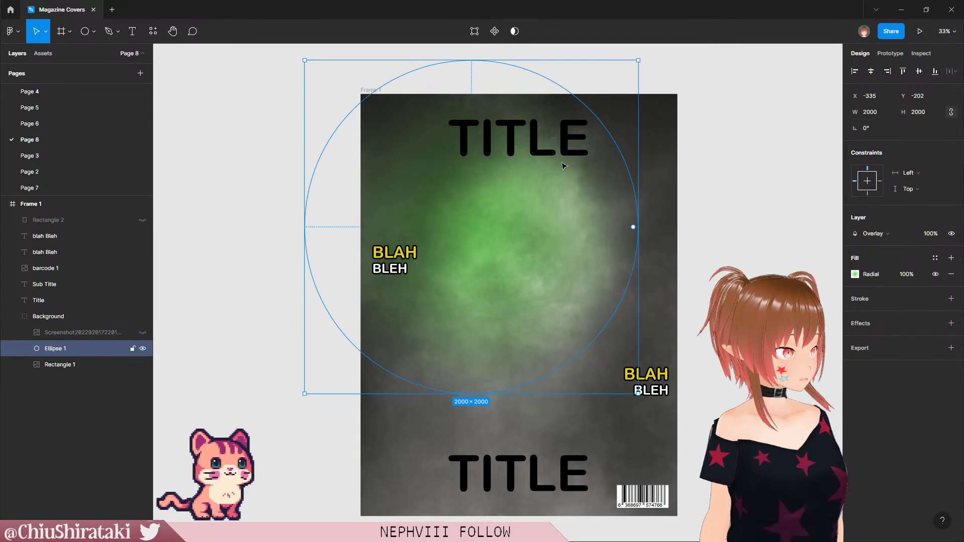
drag(474, 219, 454, 206)
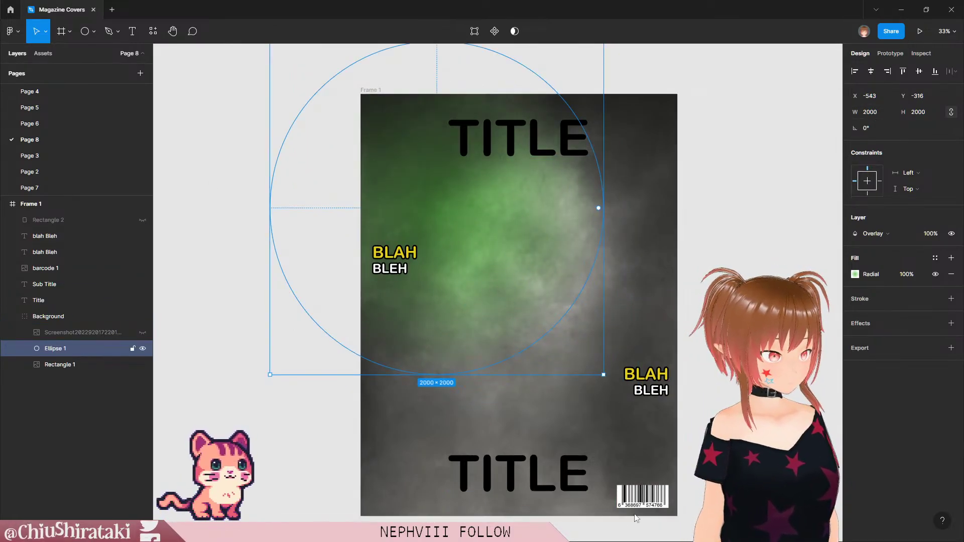
Step: Paste two copies of the glow, placing one at the lower right and one at the upper right
key(ctrl+v)
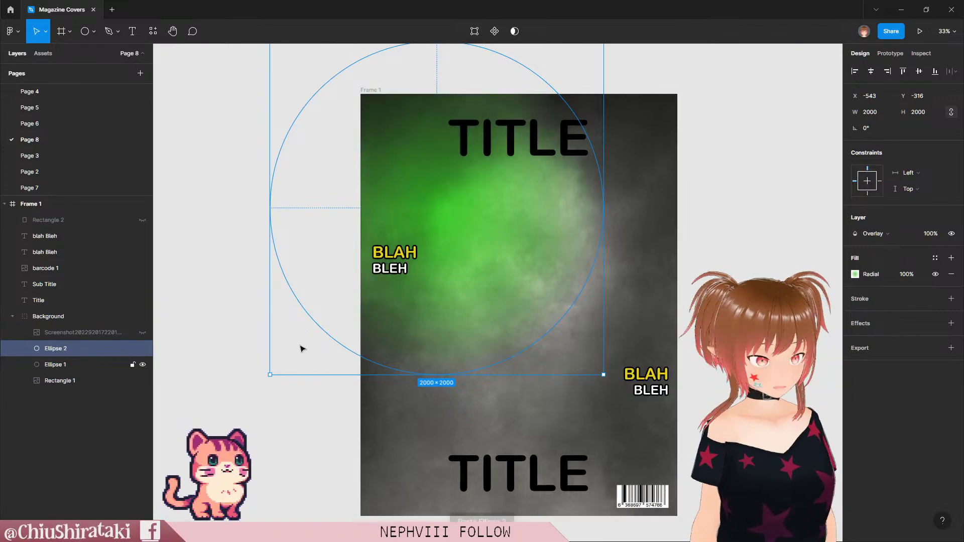
drag(444, 216, 651, 332)
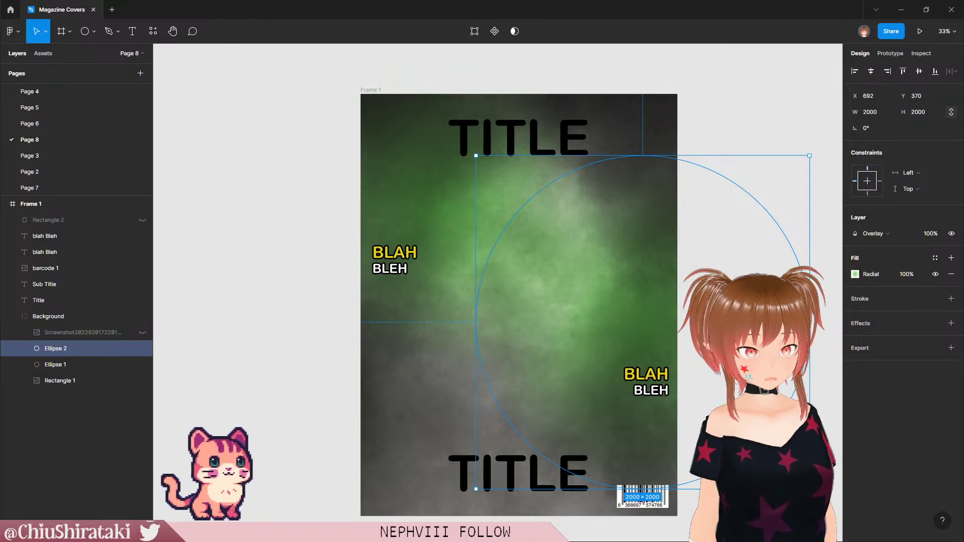
drag(613, 348, 594, 402)
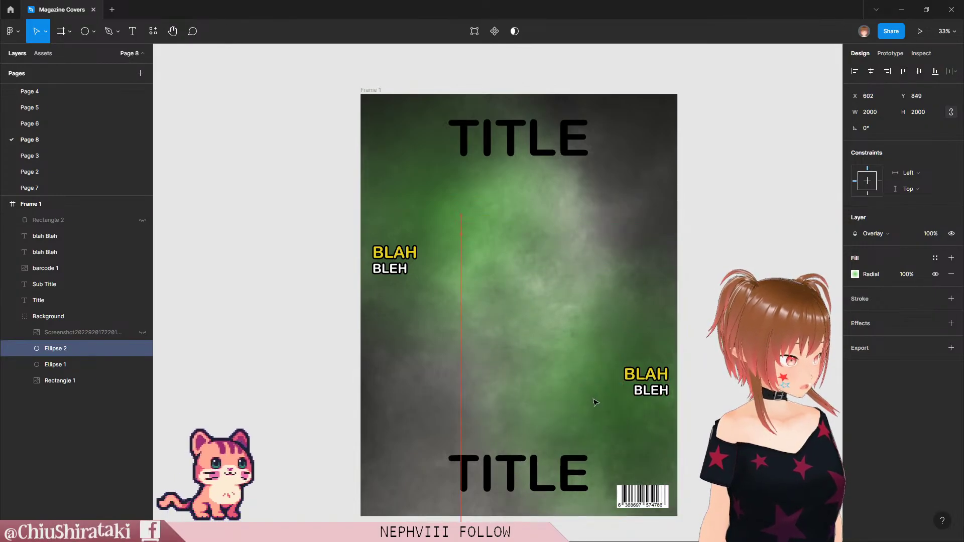
click(458, 233)
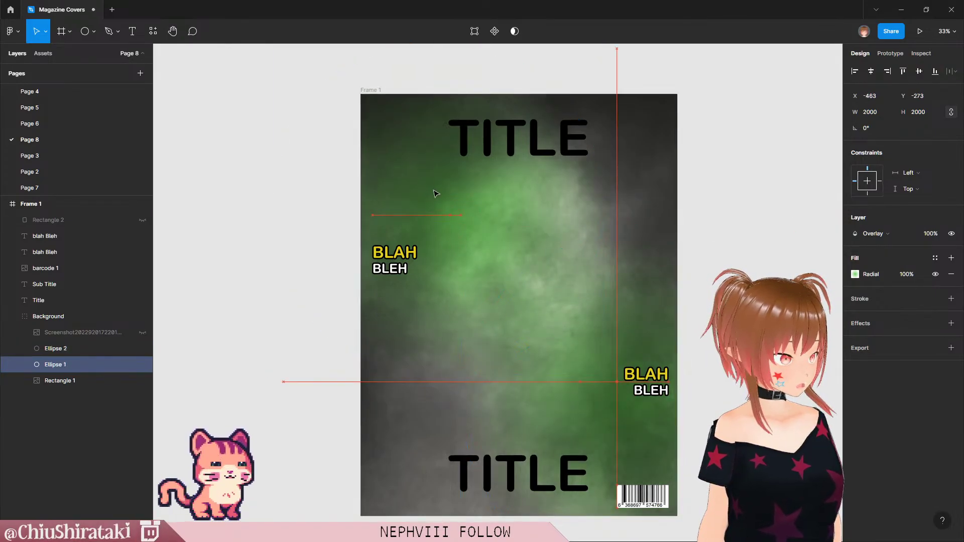
click(617, 417)
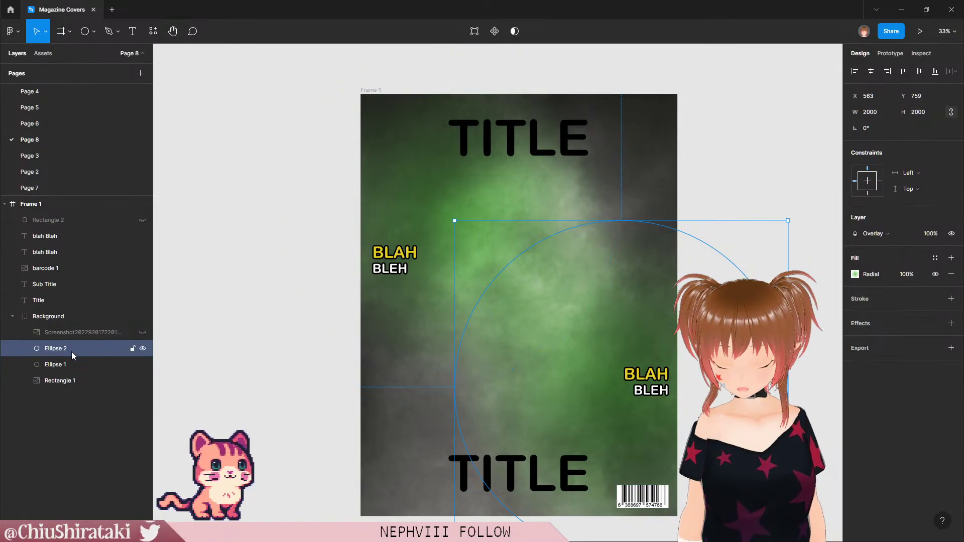
key(ctrl+v)
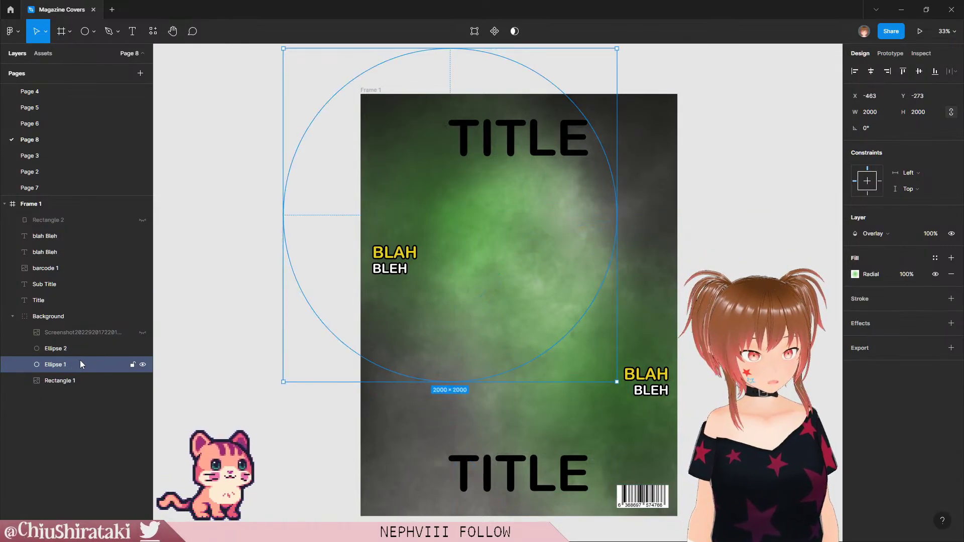
drag(461, 229, 662, 161)
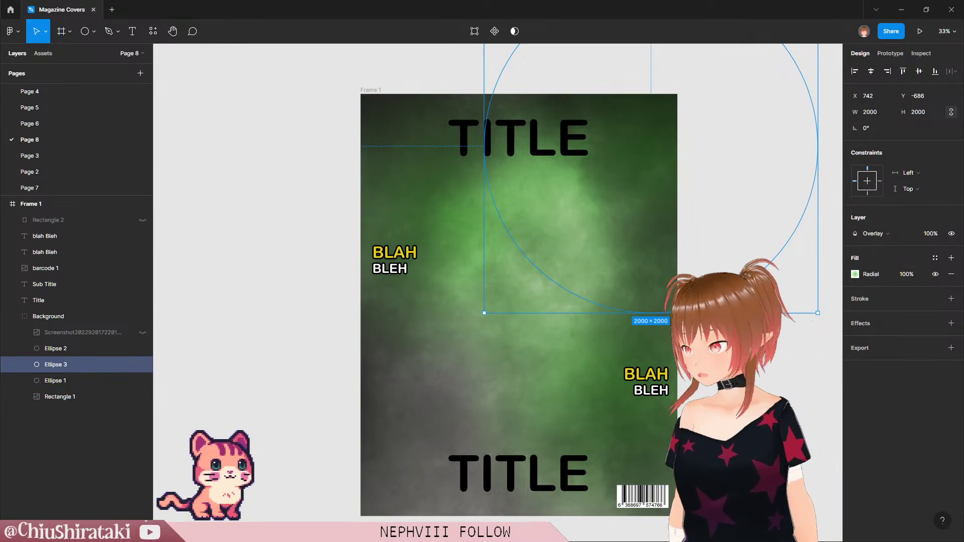
Step: Highlight teal swatch E's hex code #48CDCF in Adobe Color, then minimise the browser
key(alt+Tab)
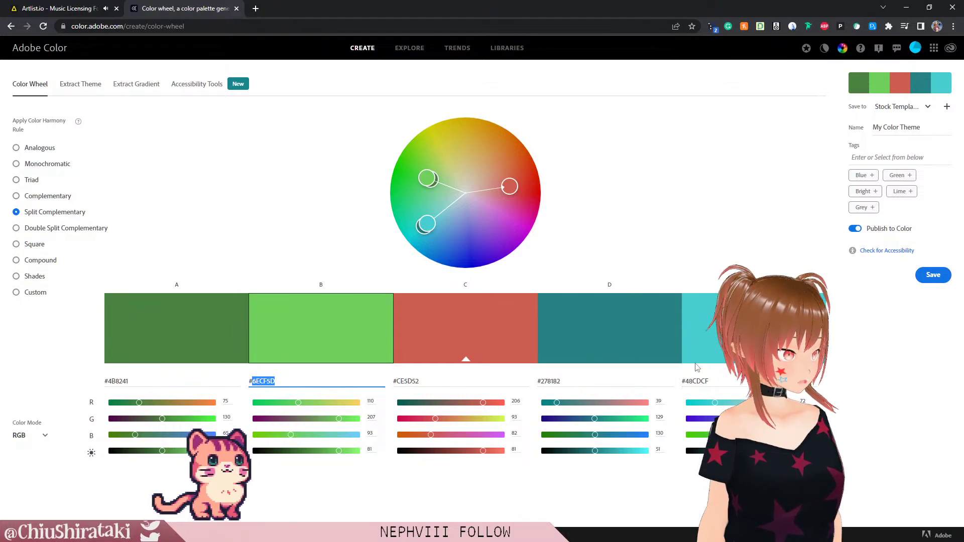
click(706, 381)
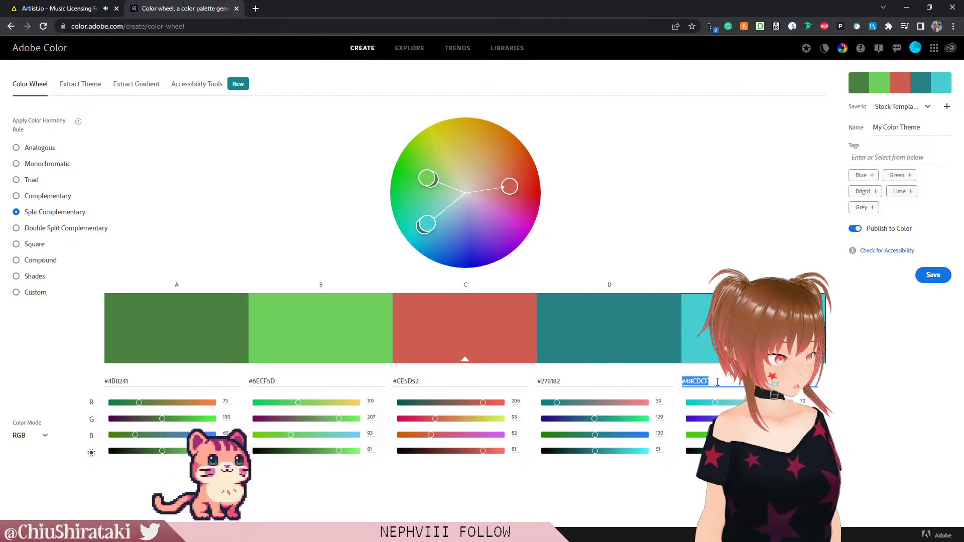
click(719, 379)
drag(718, 379, 694, 382)
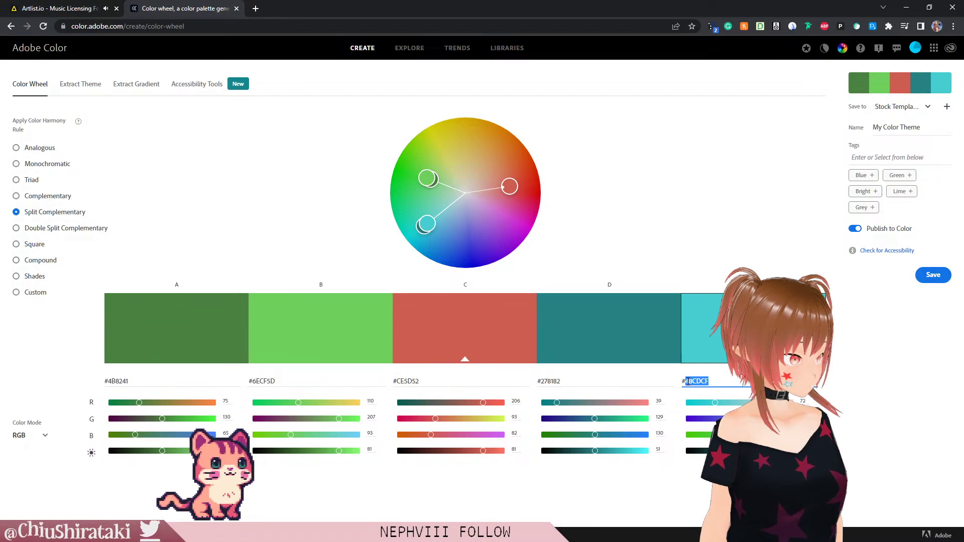
click(916, 8)
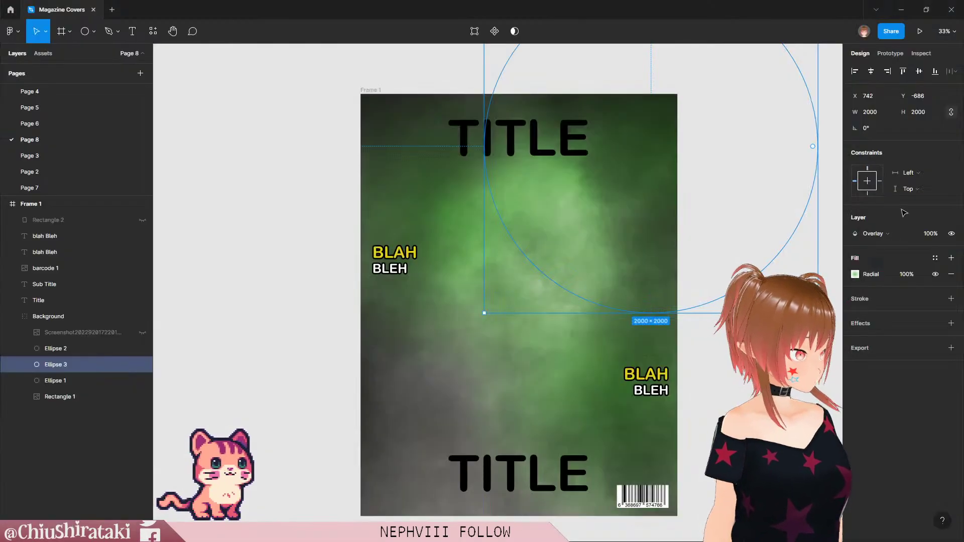
Step: Tint Ellipse 3's radial gradient glow teal and paste a copy of the ellipse
click(855, 275)
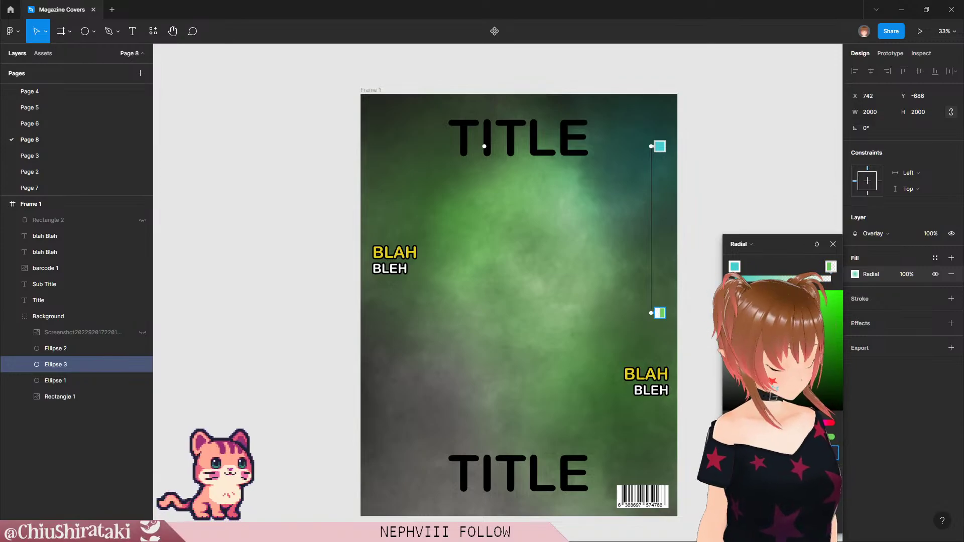
click(833, 244)
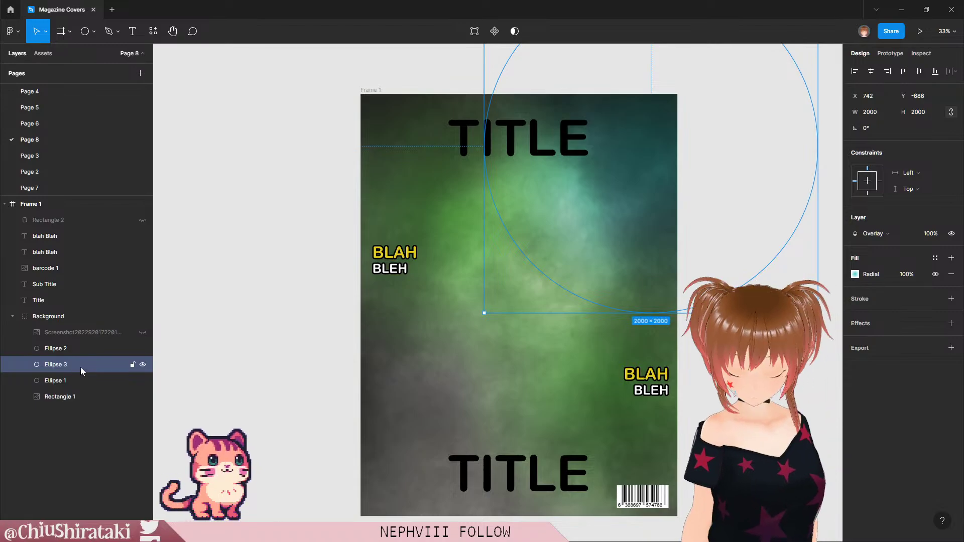
key(ctrl+v)
Step: Move the copied glow, Ellipse 4, over the cover's lower left, then select Rectangle 1
drag(641, 169, 449, 413)
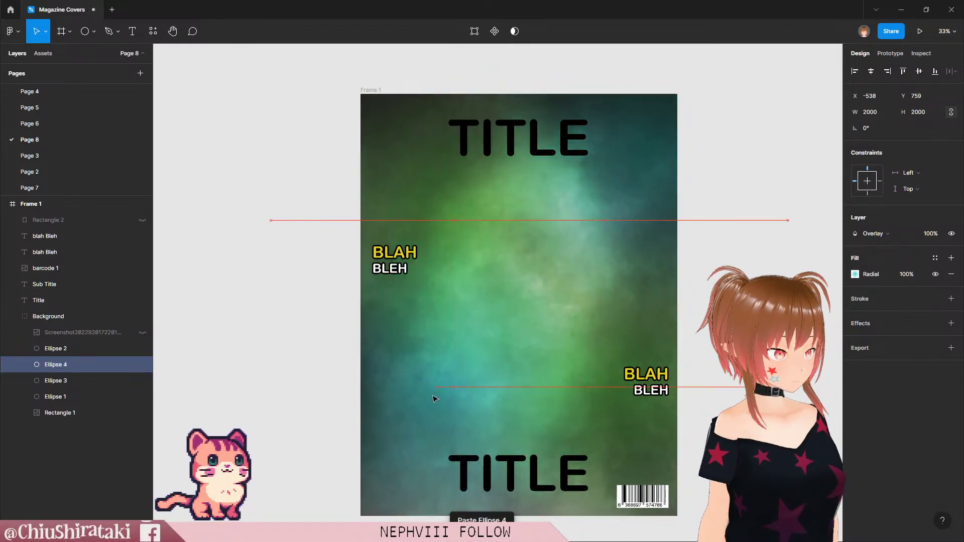
drag(444, 343, 412, 416)
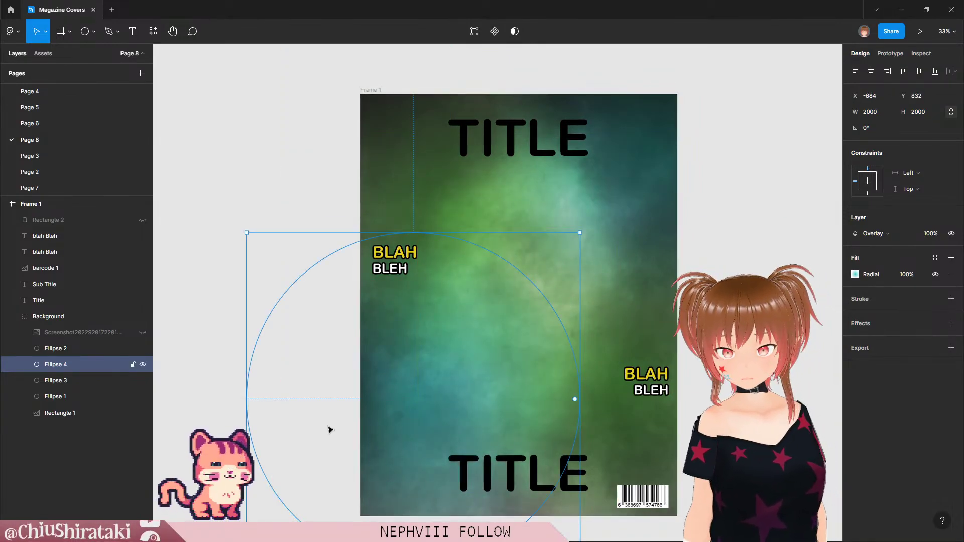
click(78, 419)
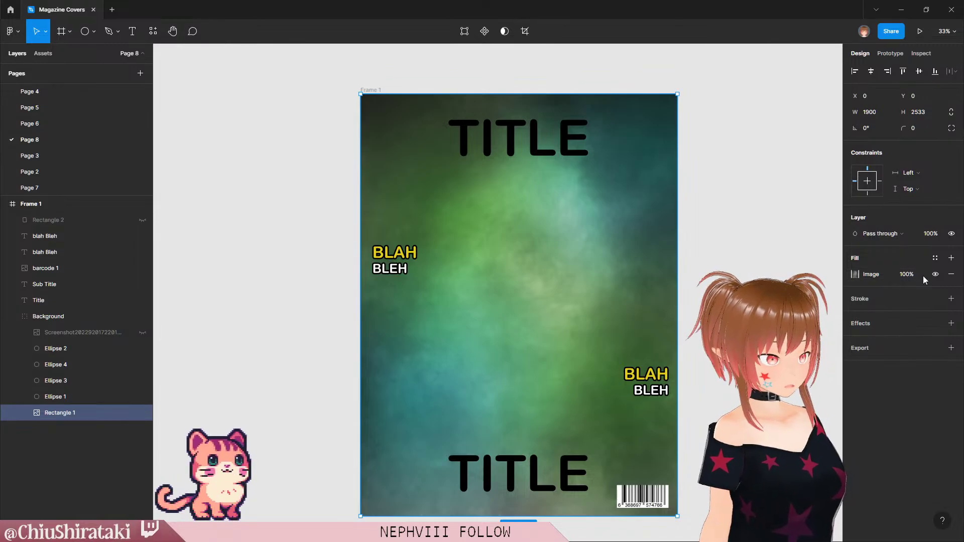
Step: Try 50% fill opacity on background Rectangle 1, then restore it to 100%
click(907, 276)
text(50)
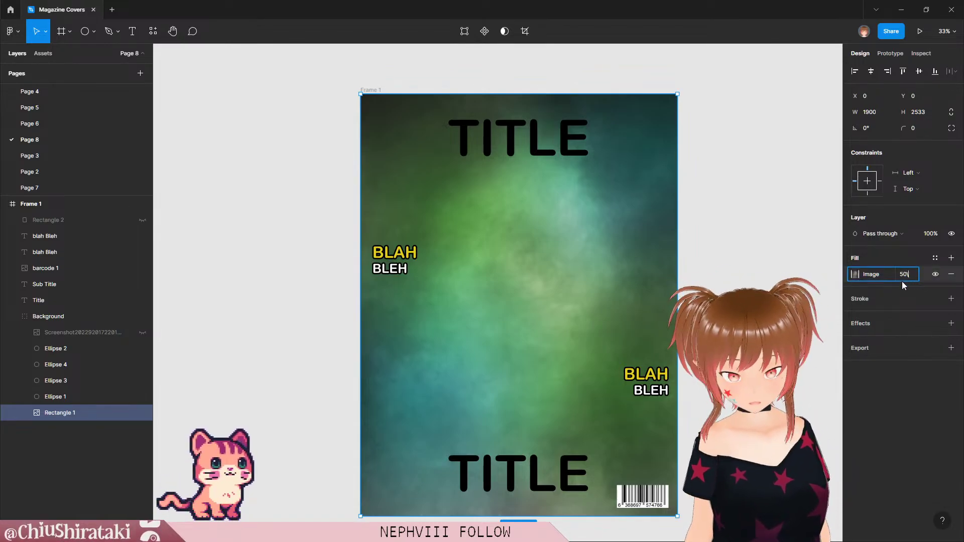
key(Return)
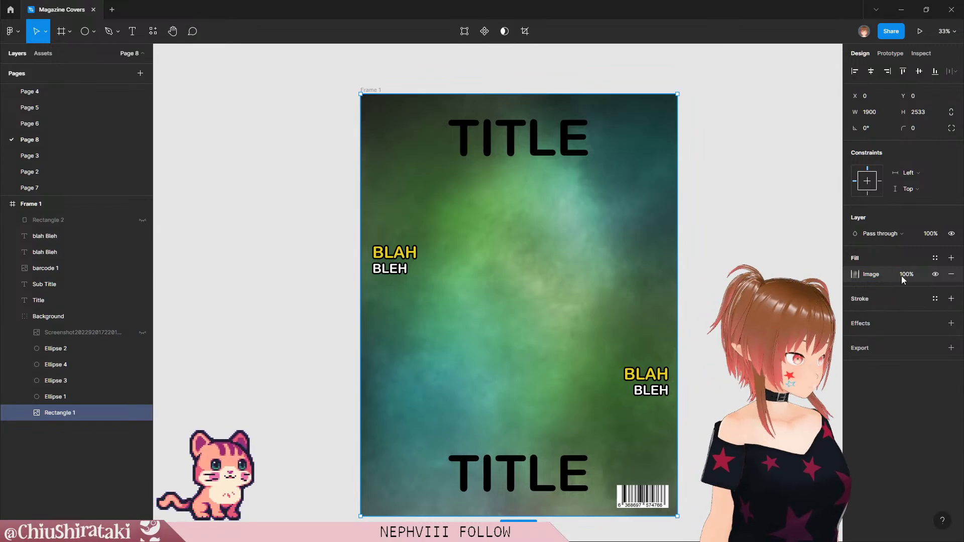
key(ctrl+z)
text(50)
key(Return)
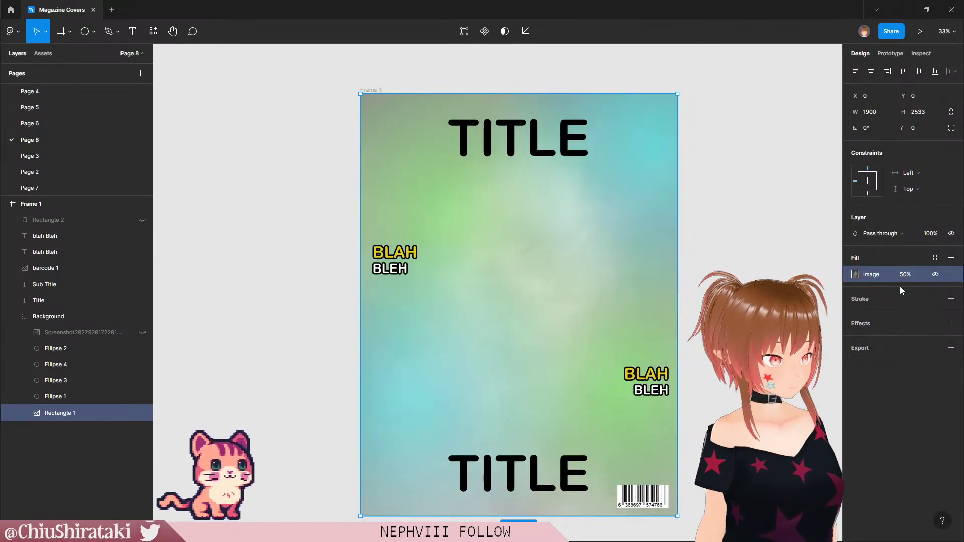
click(903, 278)
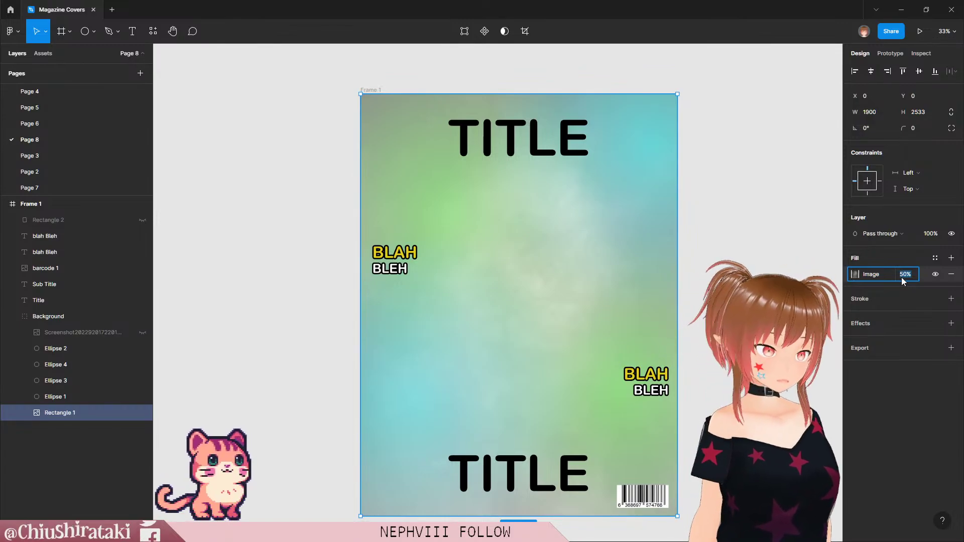
text(100)
key(Return)
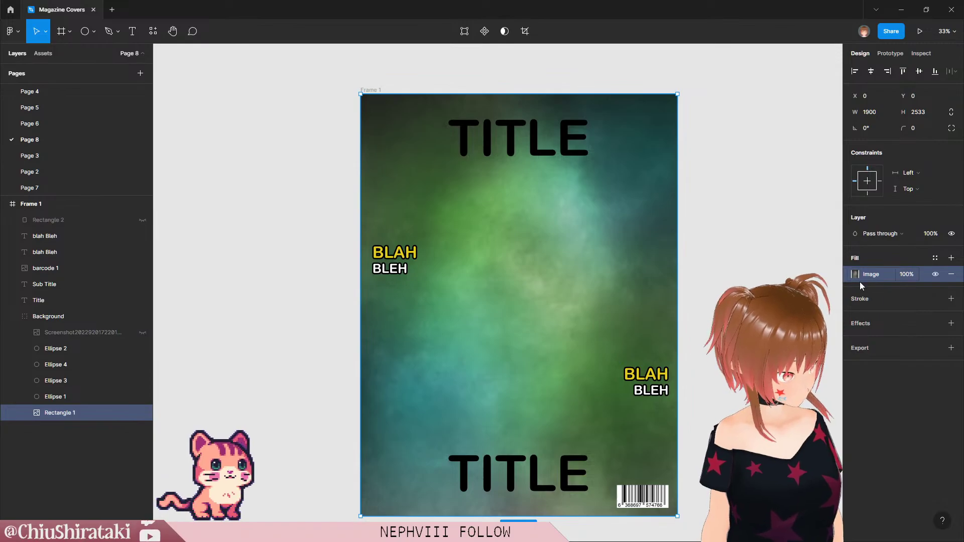
Step: Compare Hard light, Soft light, Difference and Luminosity blends on Ellipse 4, settling on Color
click(55, 366)
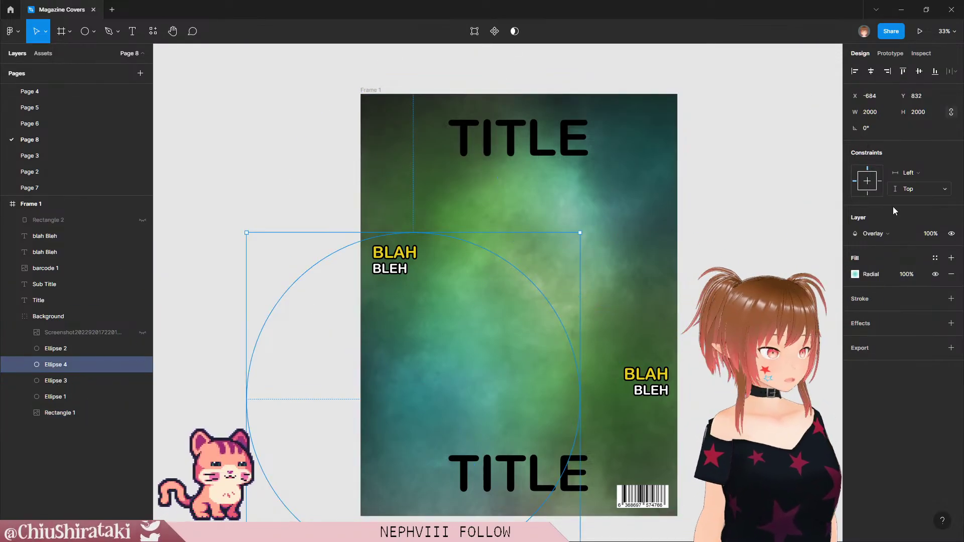
click(876, 234)
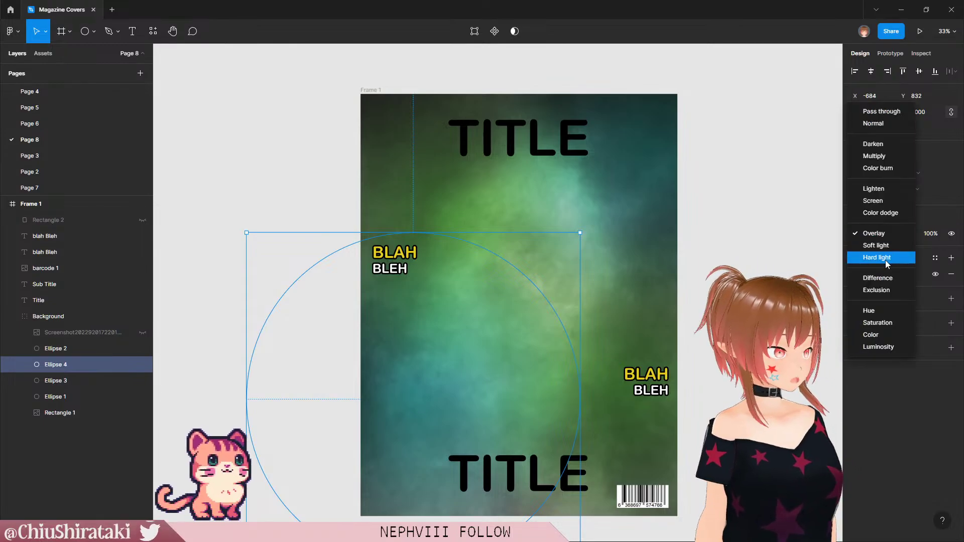
click(887, 257)
click(893, 236)
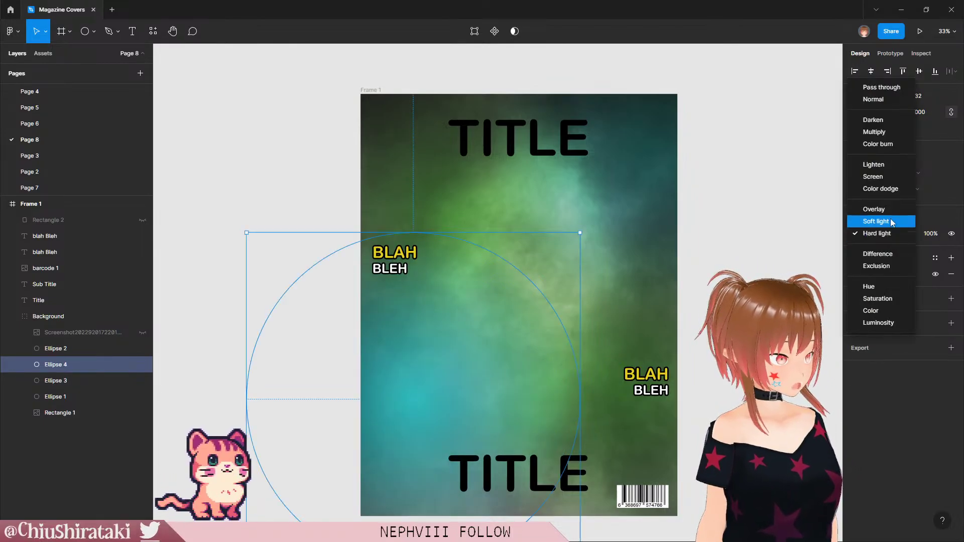
click(885, 221)
click(893, 235)
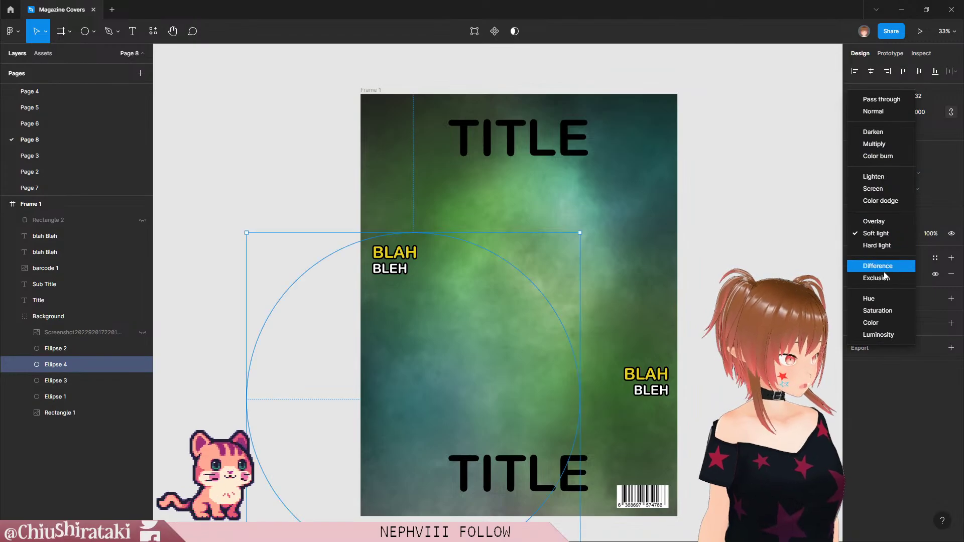
click(887, 267)
click(895, 235)
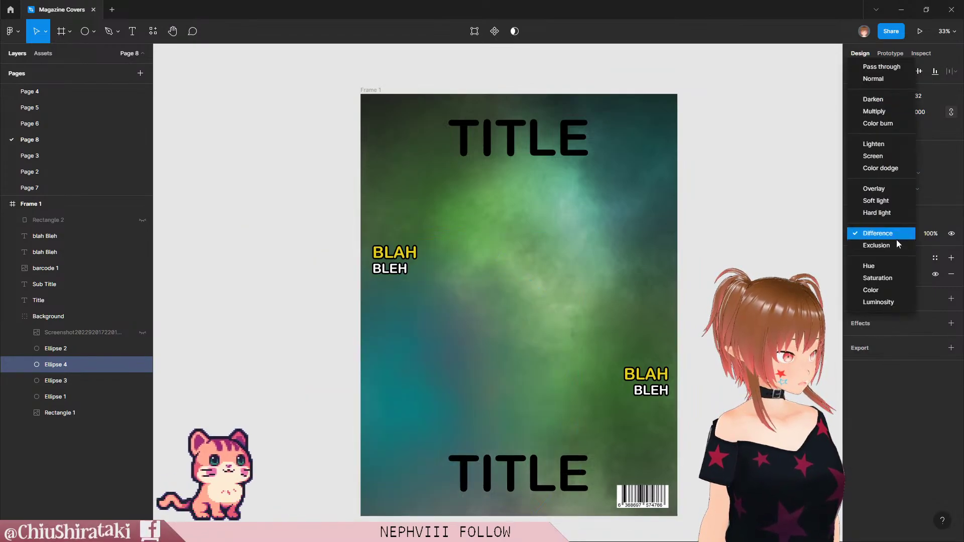
click(887, 290)
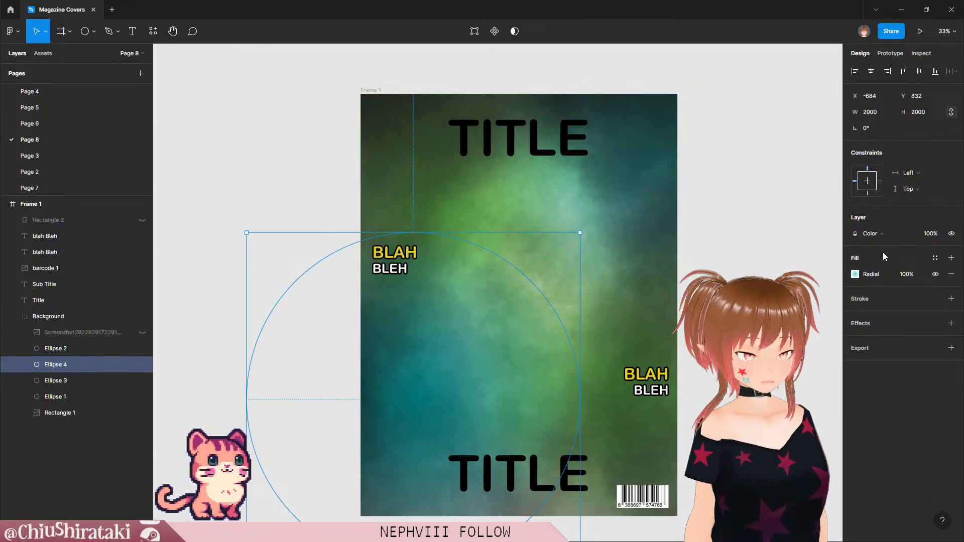
click(880, 234)
click(883, 290)
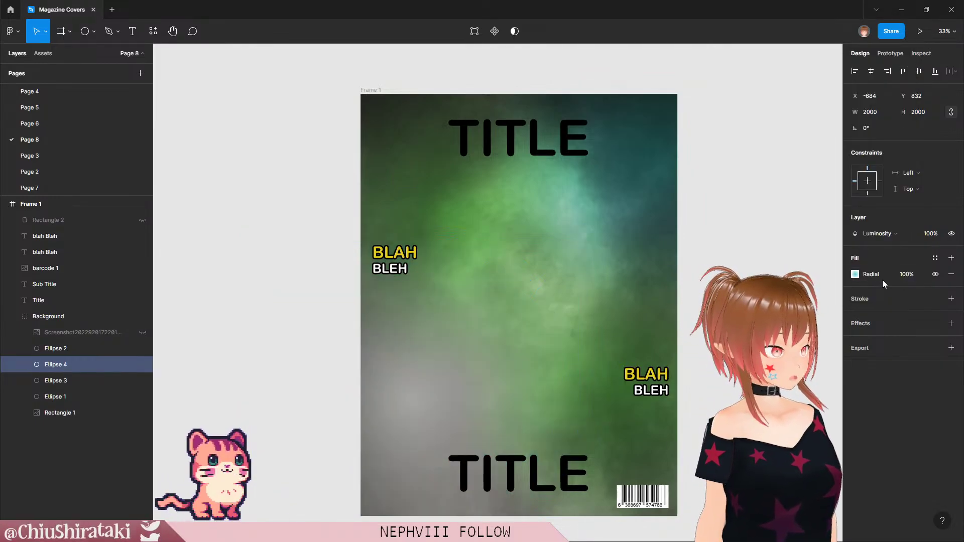
click(887, 232)
click(884, 280)
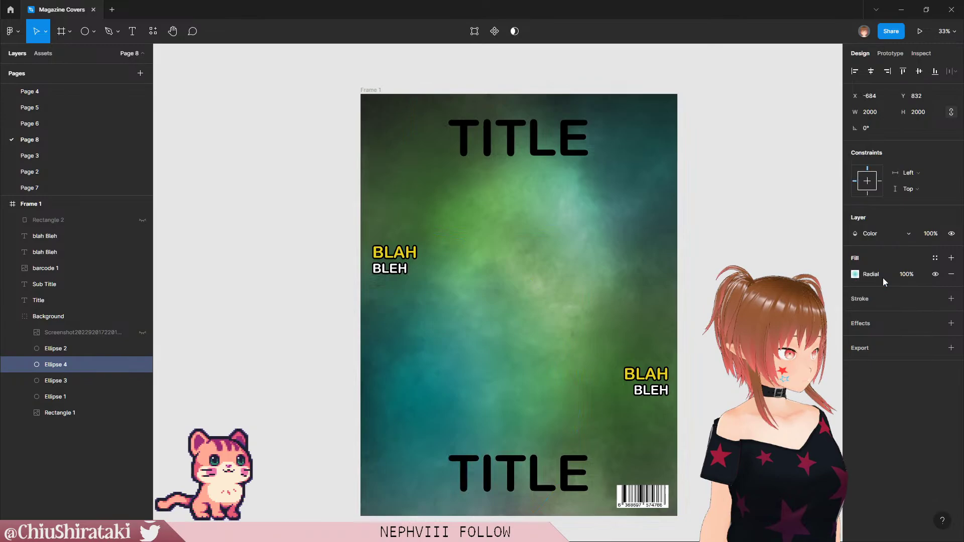
Step: Set Ellipse 3's layer blend mode to Color as well
click(816, 274)
click(899, 234)
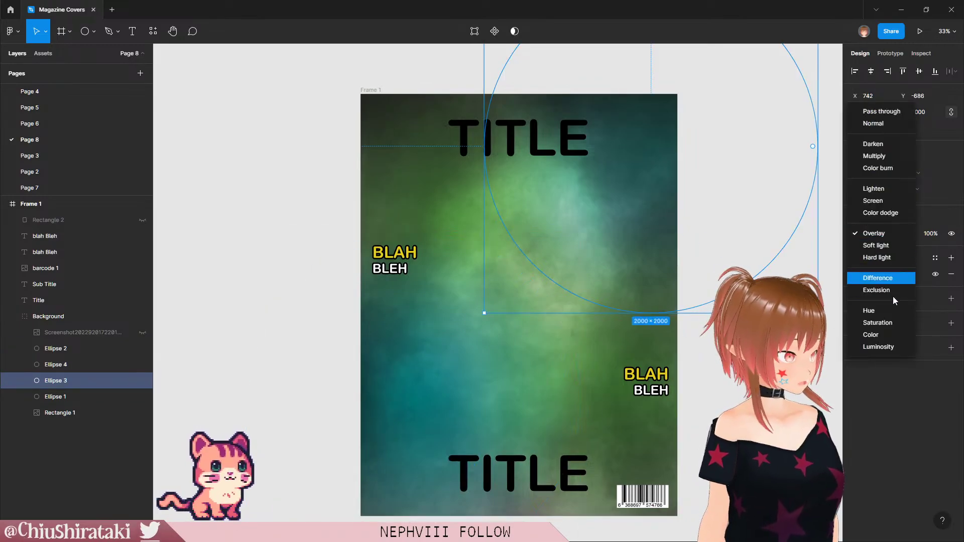
click(884, 333)
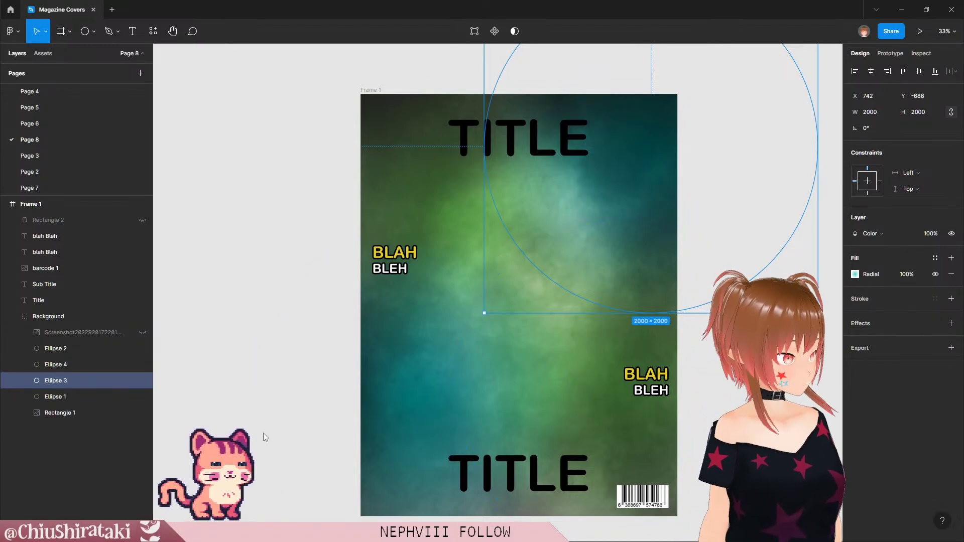
Step: Make the hidden avatar Screenshot layer visible again above the green-teal glowing backdrop
click(56, 396)
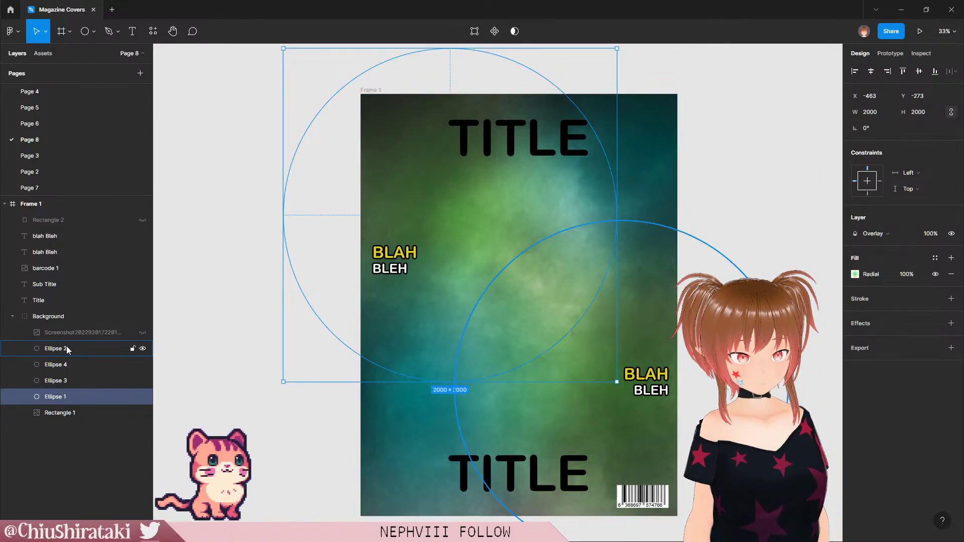
click(68, 413)
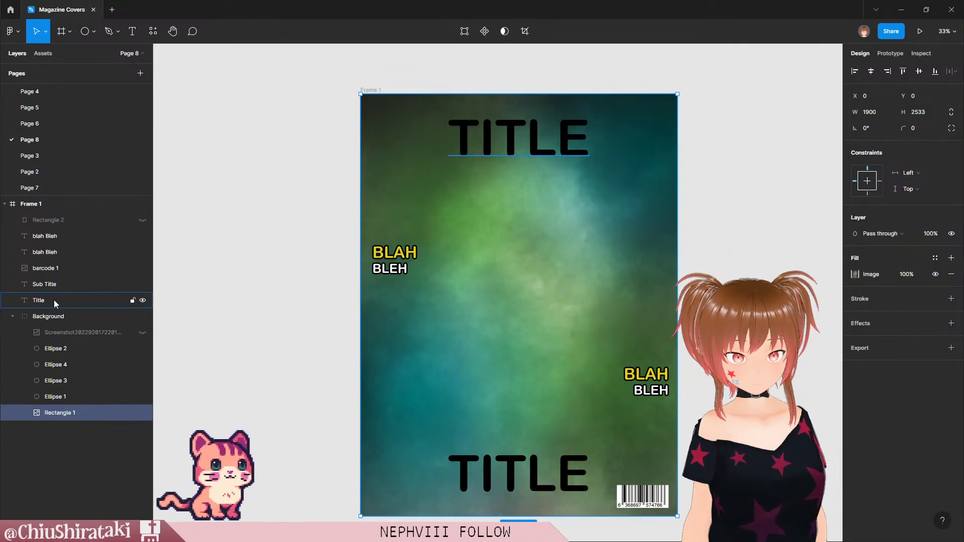
click(57, 332)
click(143, 333)
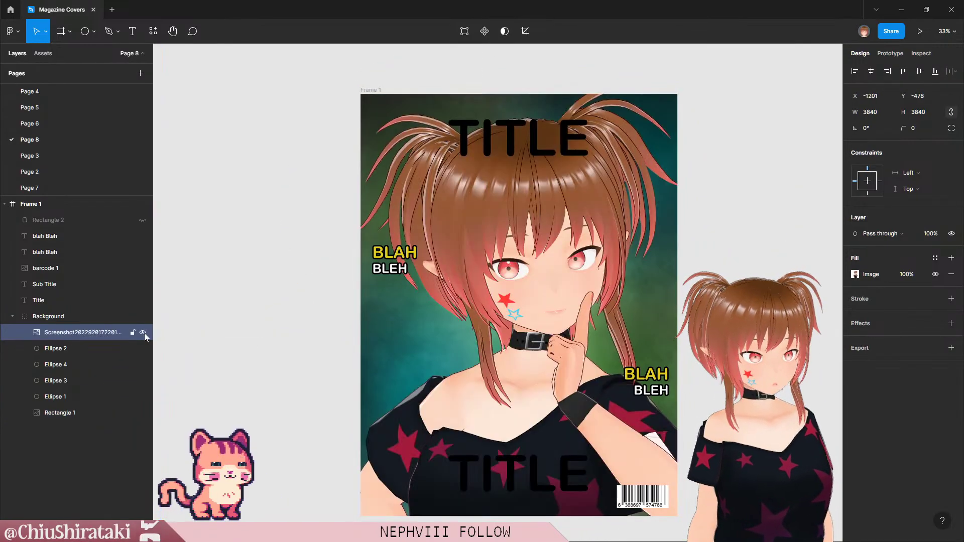
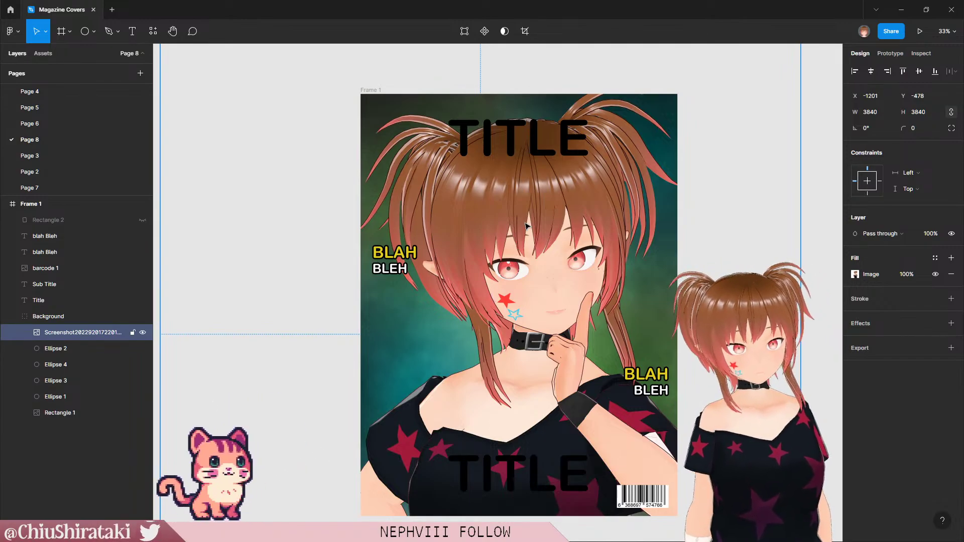
Step: Raise the right BLAH BLEH line and lower the left one, then select the Screenshot image
click(654, 391)
drag(654, 390, 655, 344)
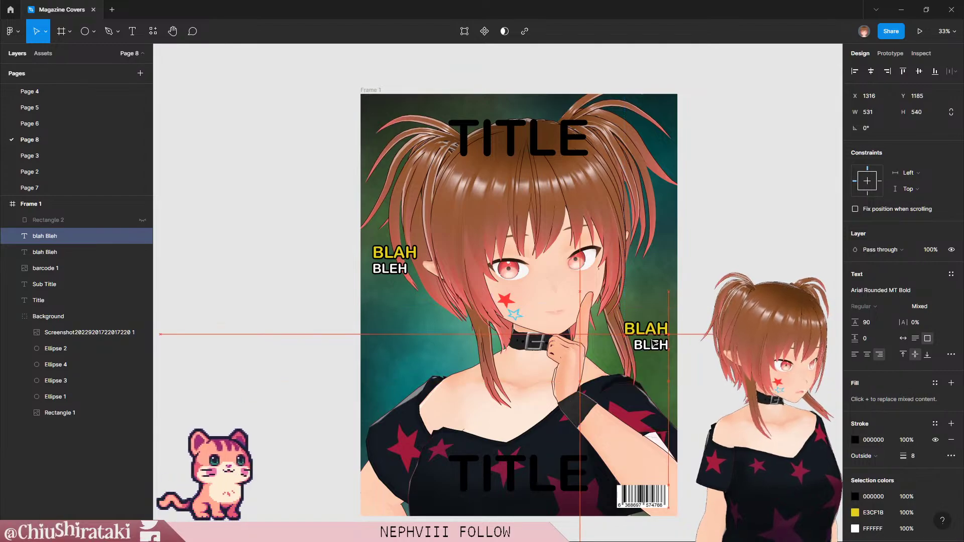
click(387, 303)
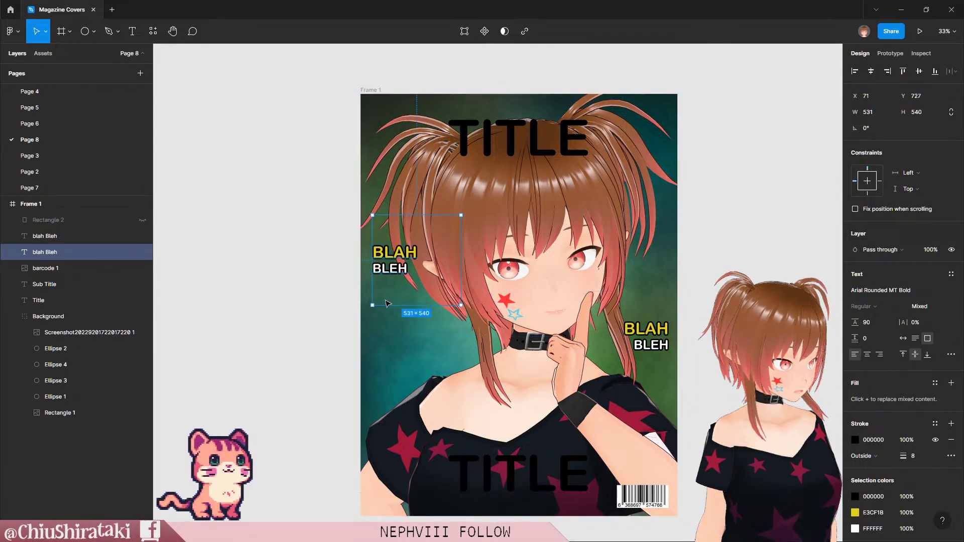
drag(391, 280, 388, 317)
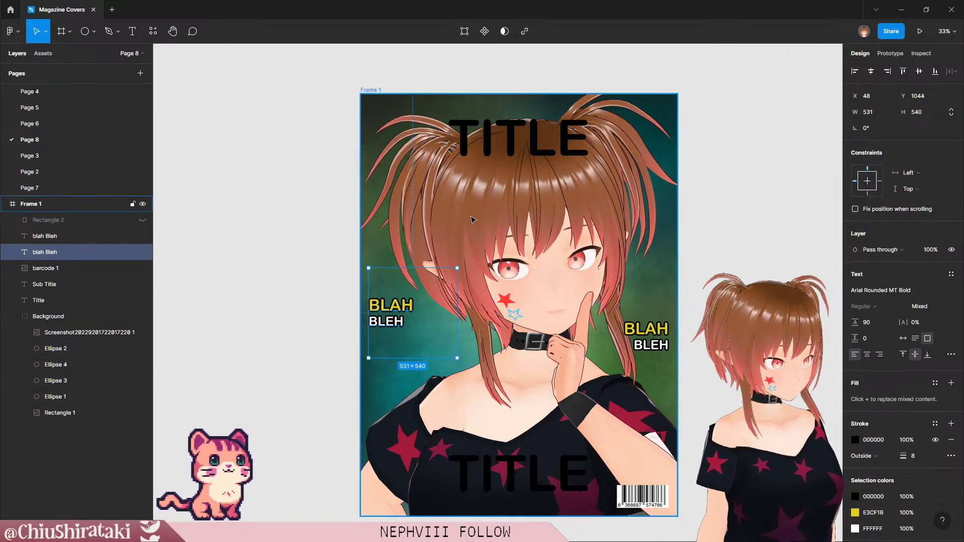
key(Escape)
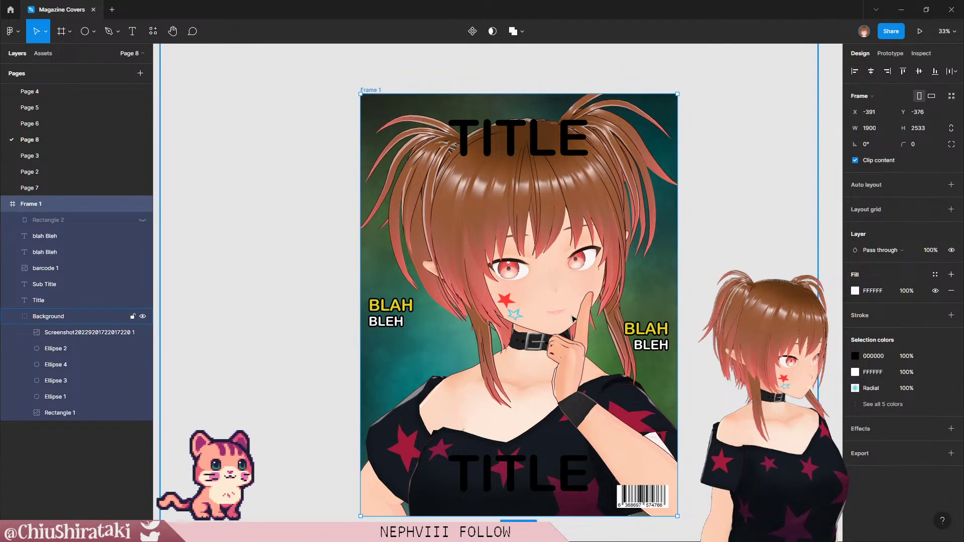
click(75, 332)
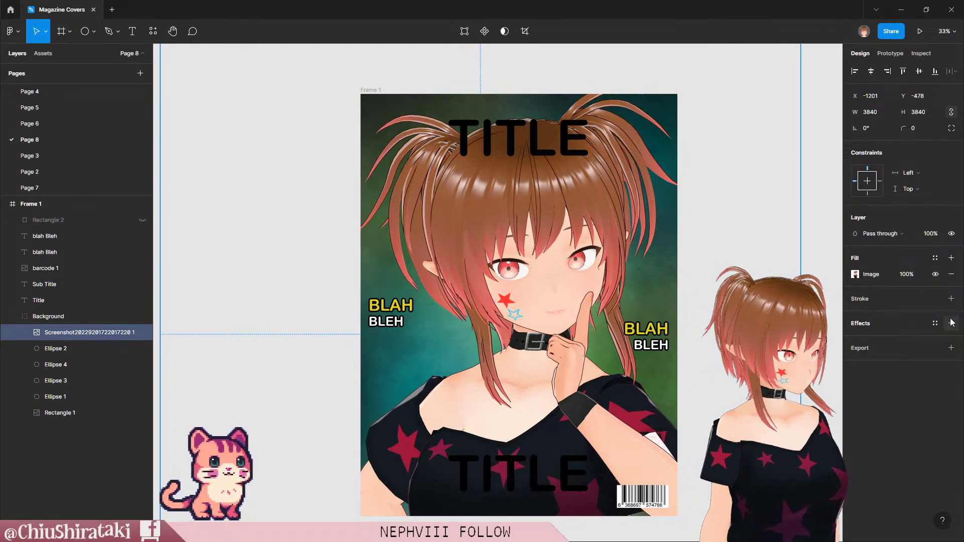
click(951, 298)
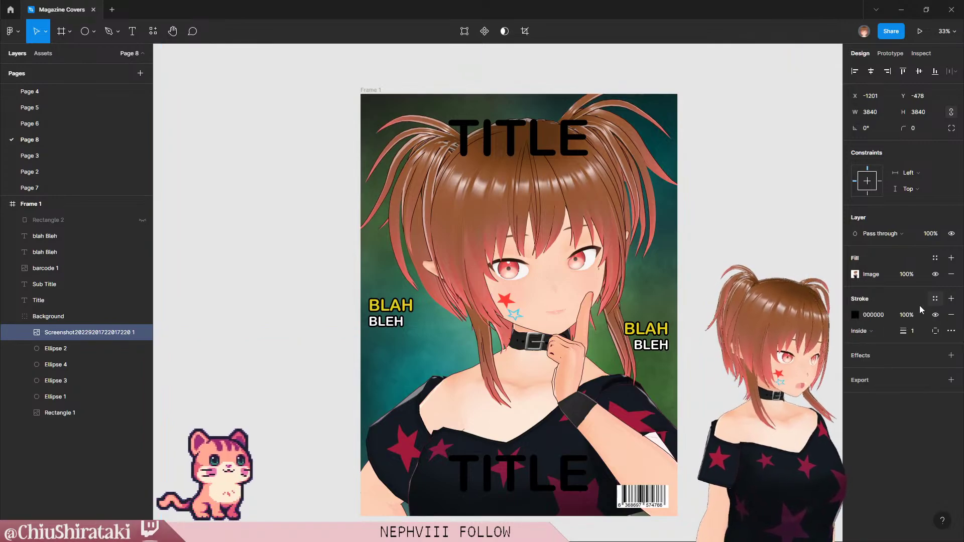
click(867, 330)
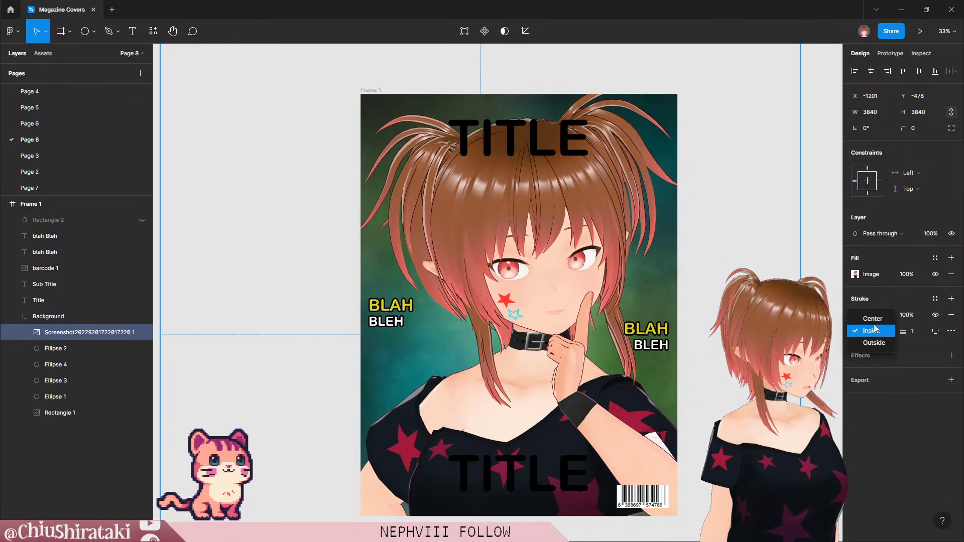
click(874, 330)
click(952, 315)
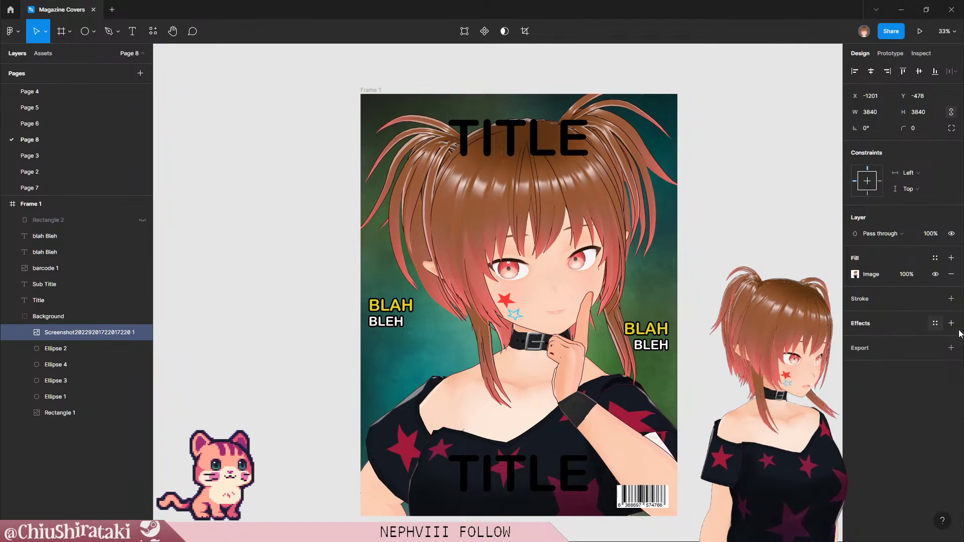
click(950, 326)
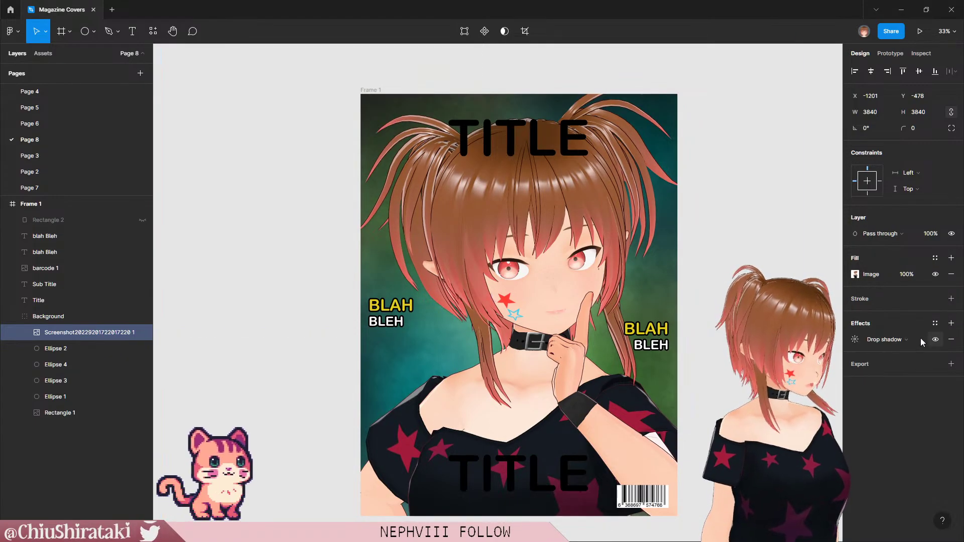
click(909, 339)
click(901, 362)
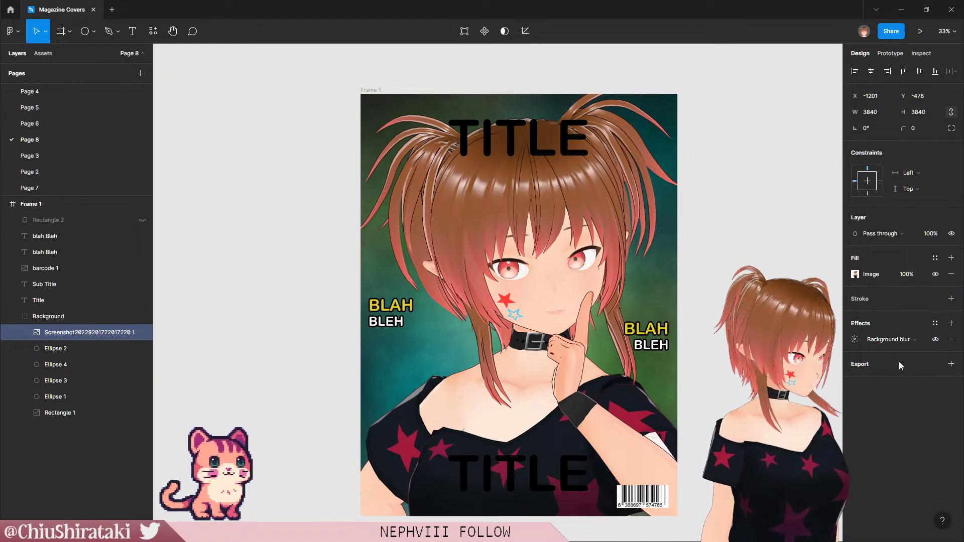
click(905, 342)
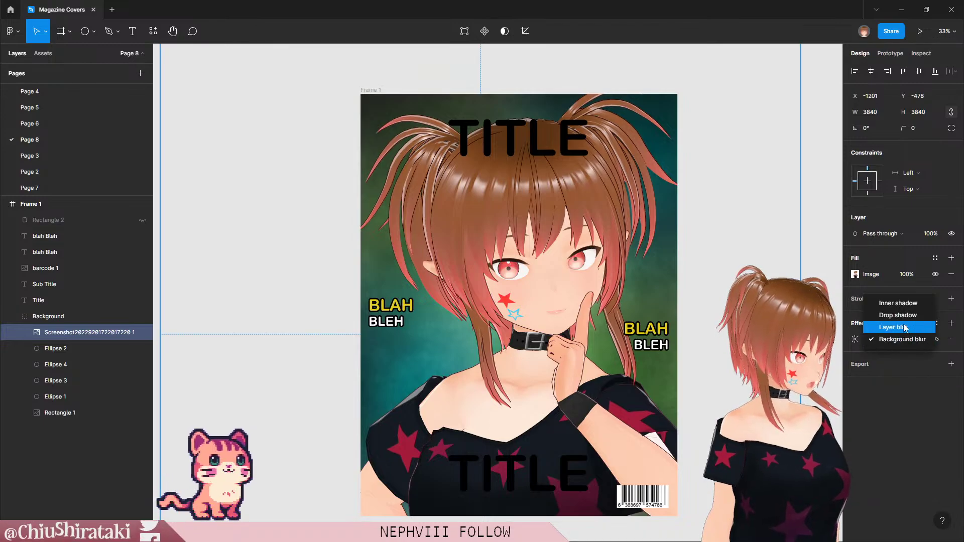
click(905, 331)
click(952, 339)
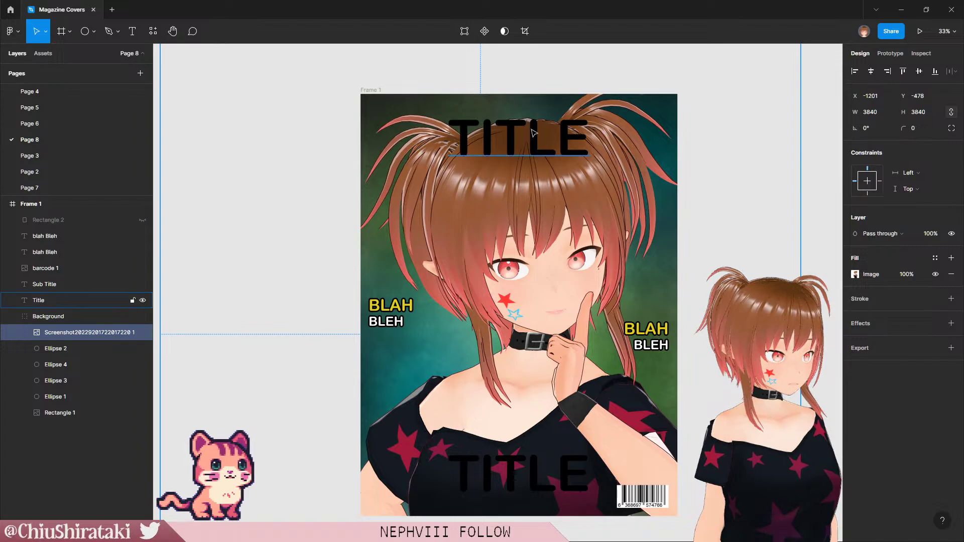
Step: Give the top TITLE text the cyan 48CDCF fill copied from the browser palette
click(562, 103)
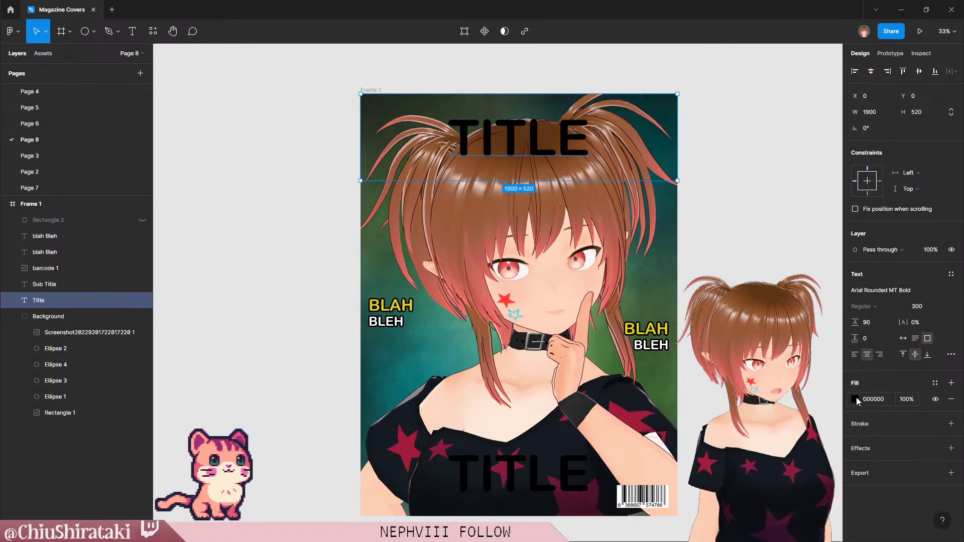
click(856, 399)
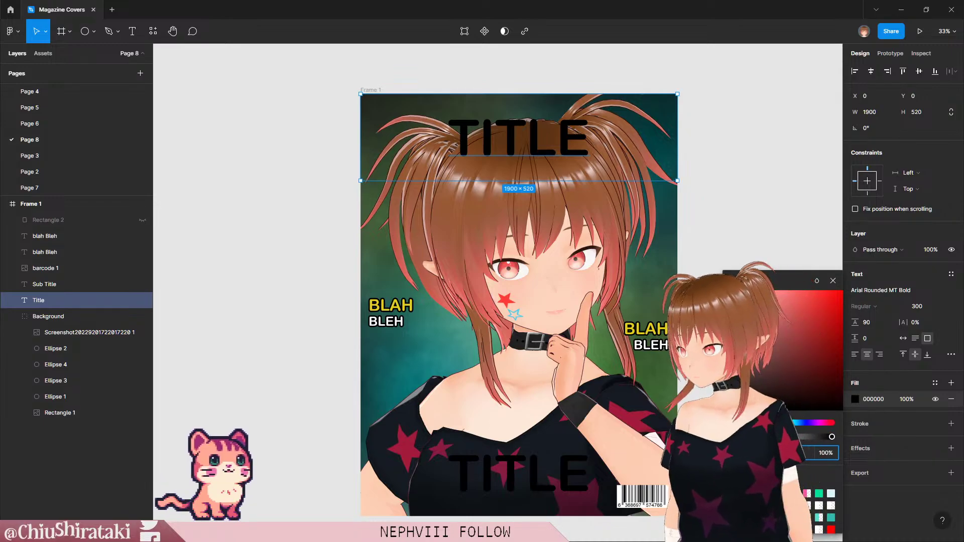
key(alt+Tab)
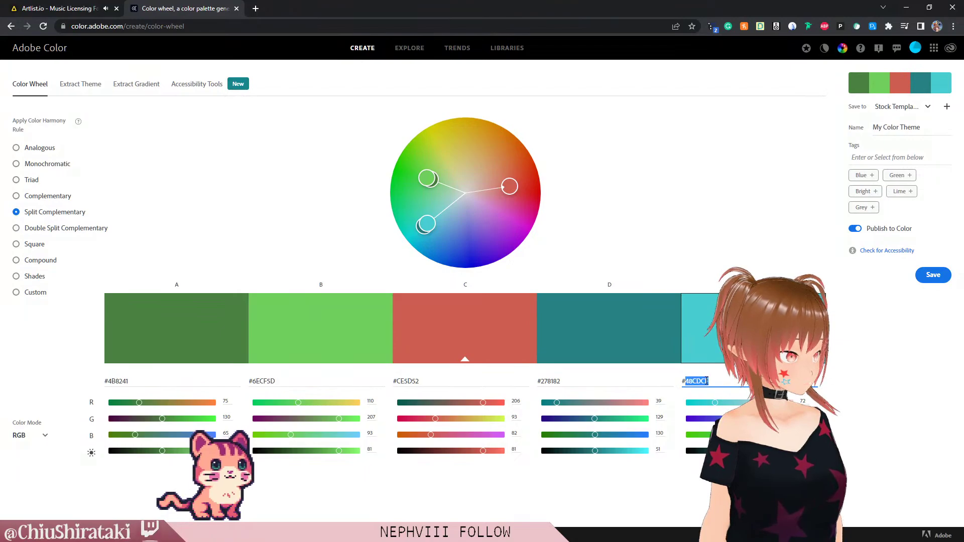
click(908, 7)
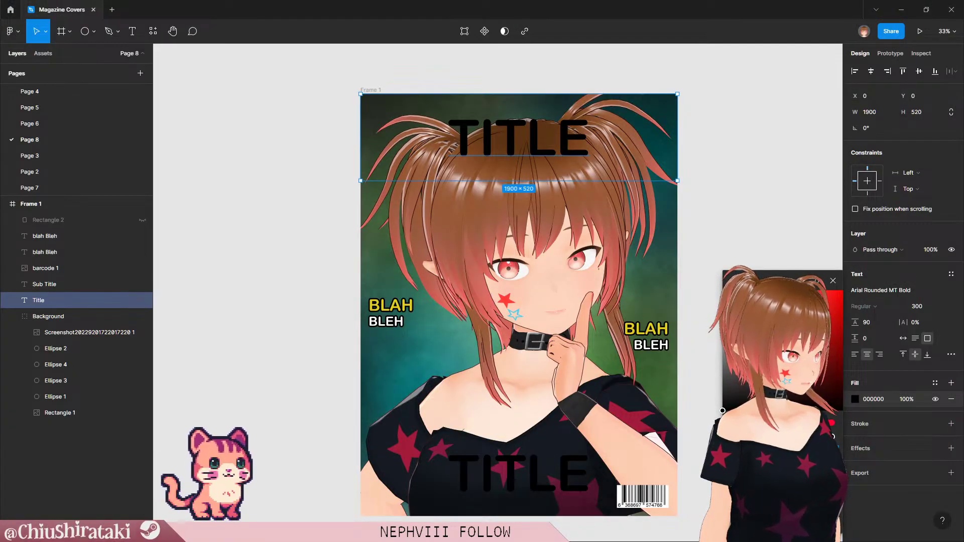
text(48CDCF)
key(Return)
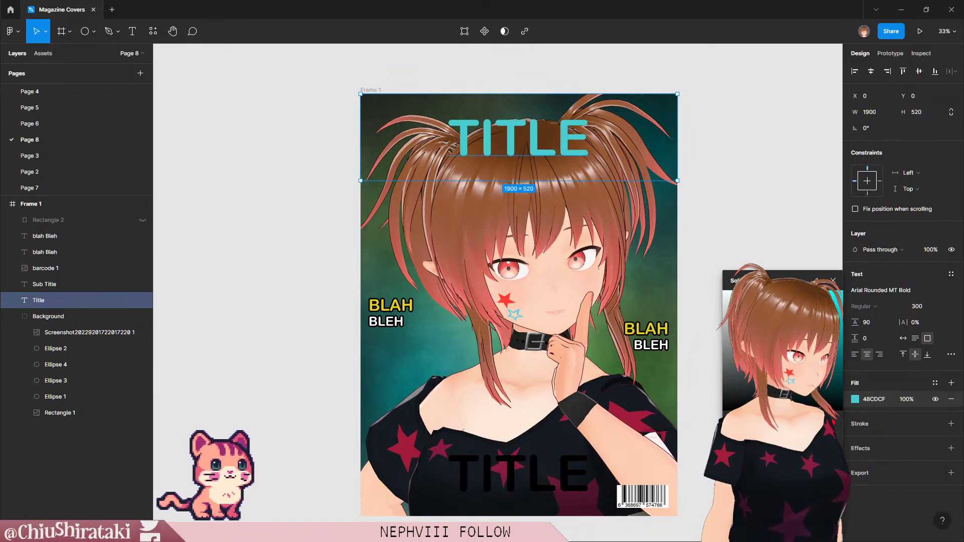
Step: Brighten the title fill to vivid cyan 00FBFF and add a black outline stroke
click(794, 301)
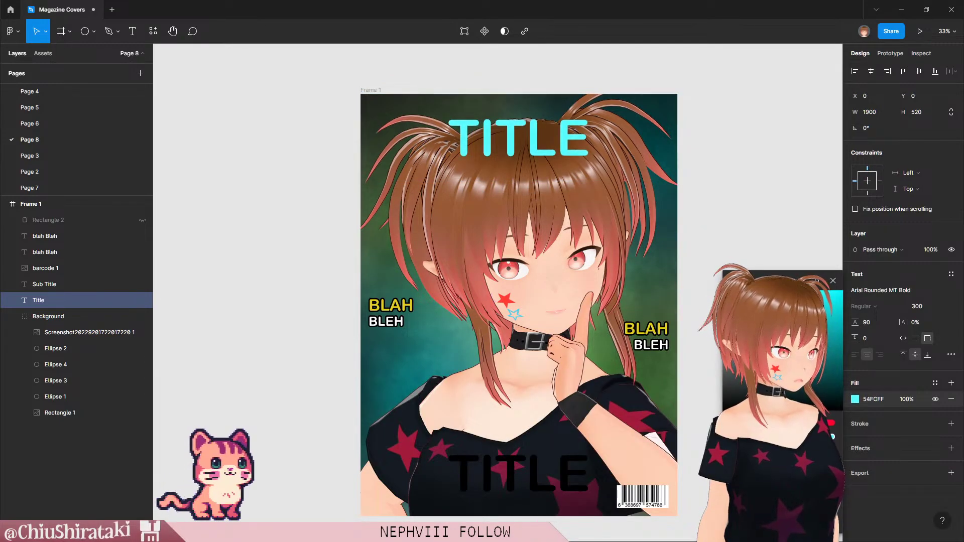
click(823, 292)
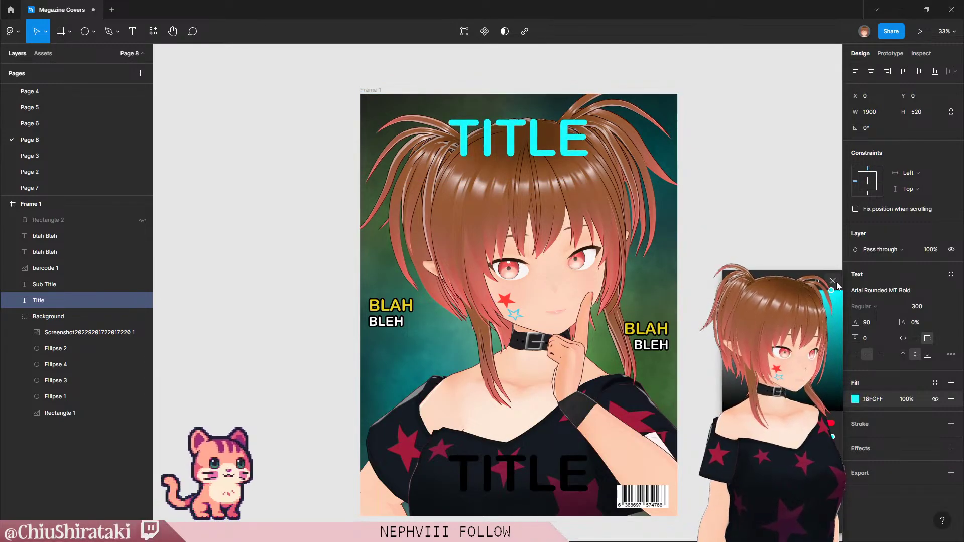
drag(837, 283, 873, 279)
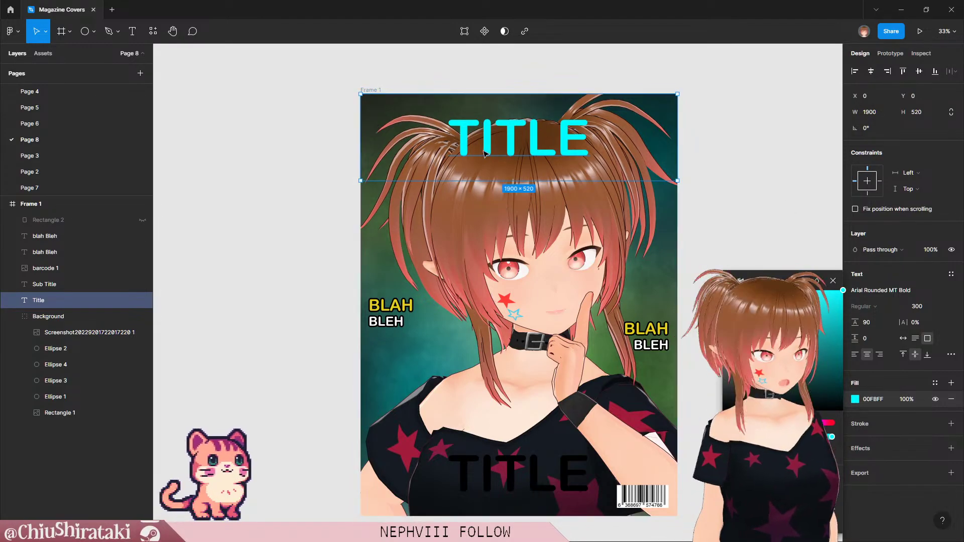
click(832, 281)
click(951, 424)
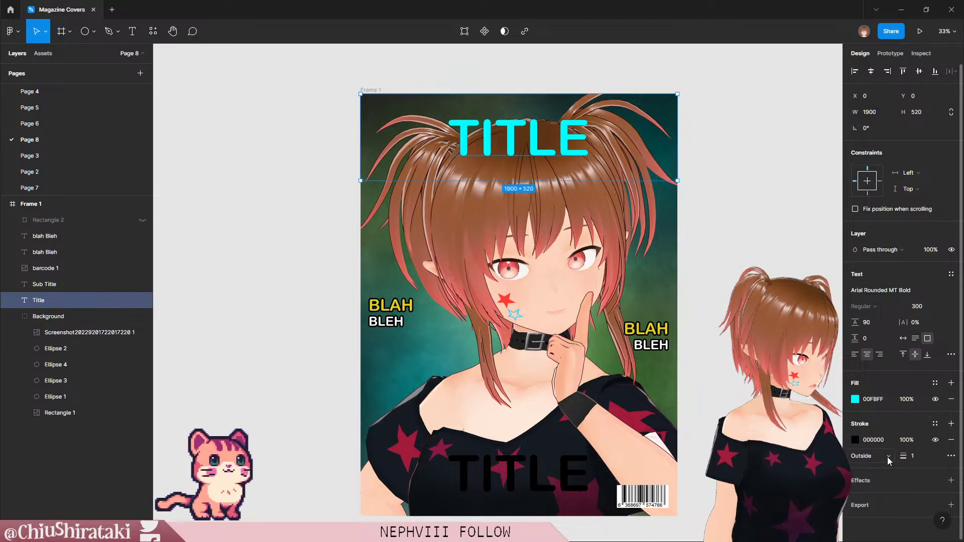
Step: Set the cyan title's black outline weight to 20 and its letter spacing to 15%
drag(908, 456, 932, 457)
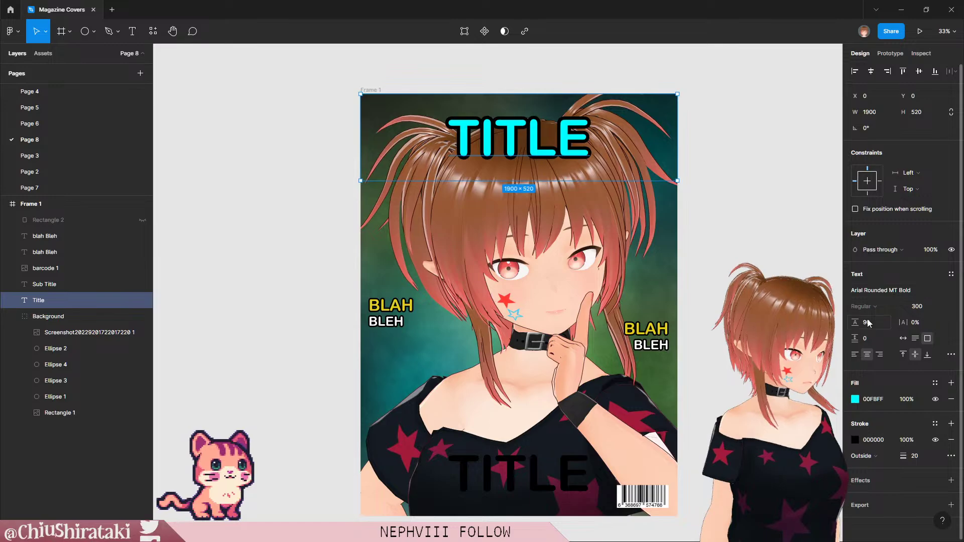
drag(906, 323, 905, 322)
click(917, 323)
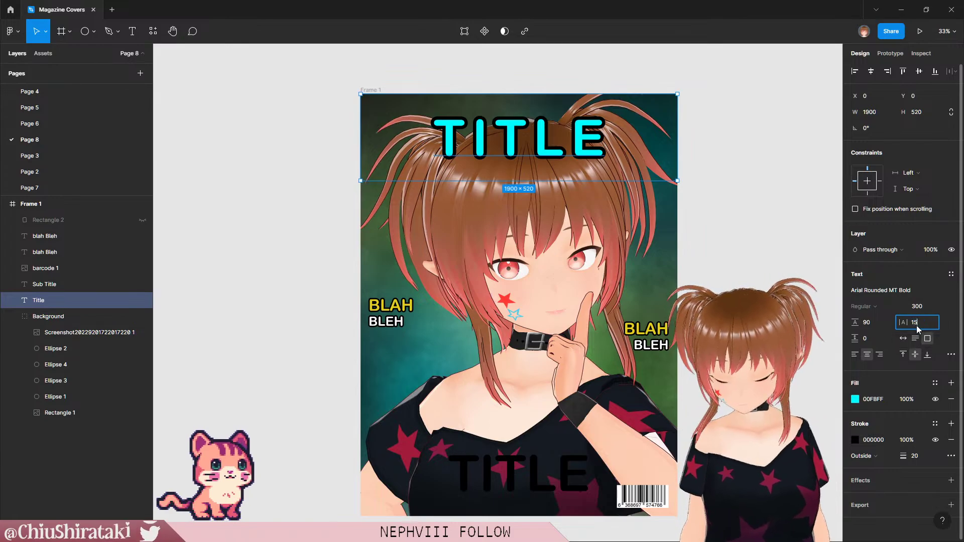
key(Return)
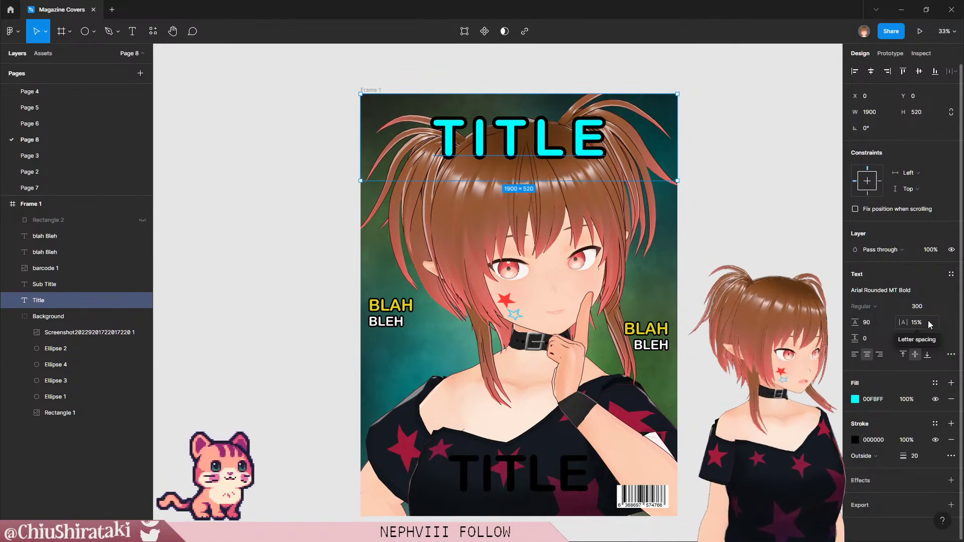
Step: Browse the font list and apply 2020 Outline Fortune Kei to the top title
click(949, 290)
scroll(892, 100, up, 15)
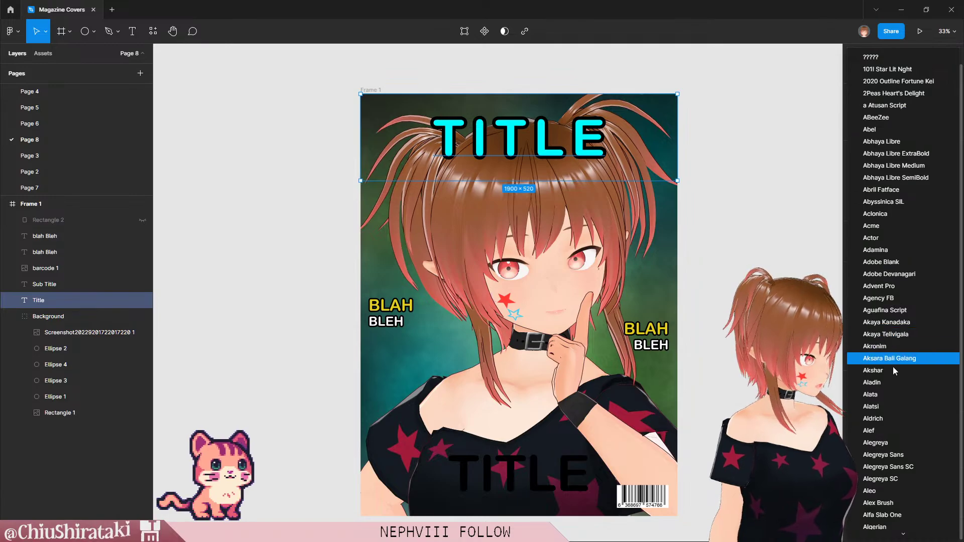
scroll(893, 375, down, 10)
scroll(898, 389, down, 20)
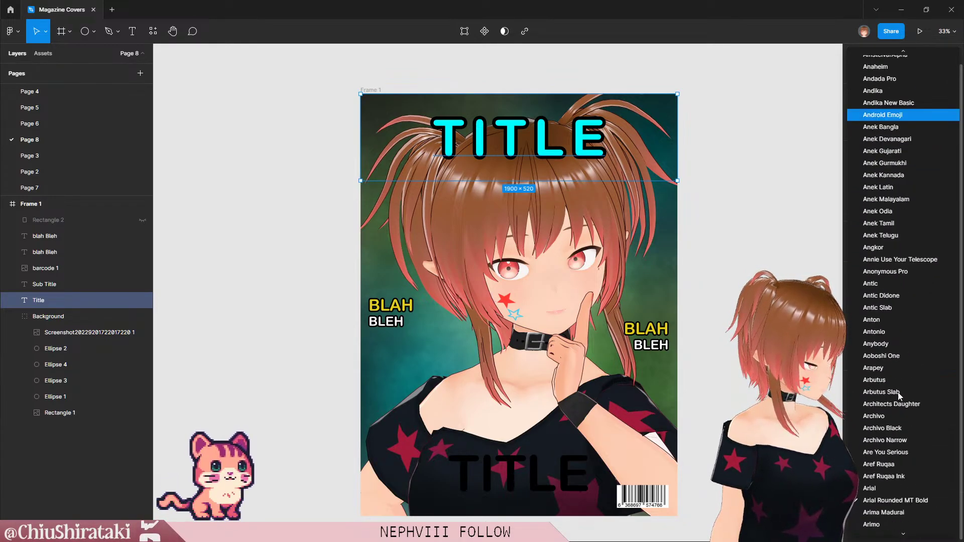
scroll(894, 396, down, 20)
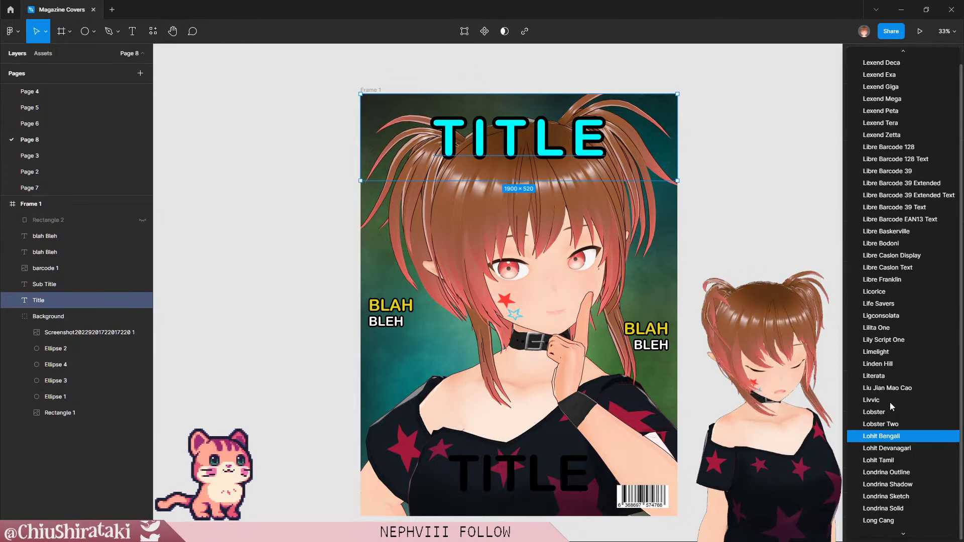
scroll(891, 404, up, 20)
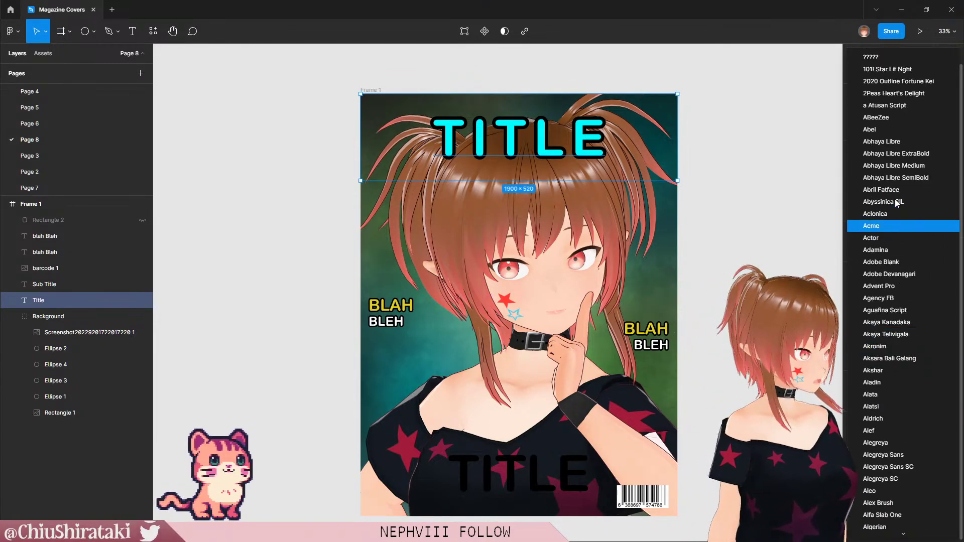
click(893, 71)
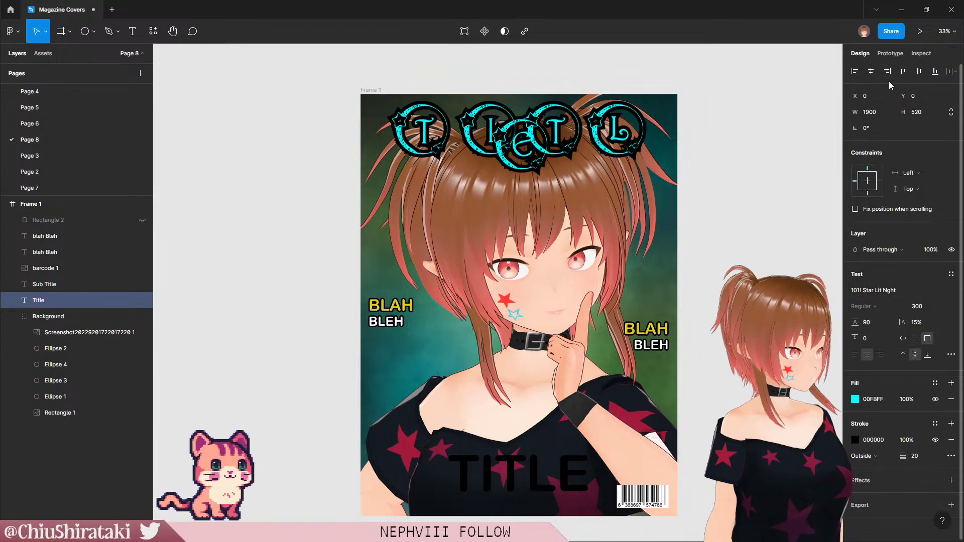
click(887, 291)
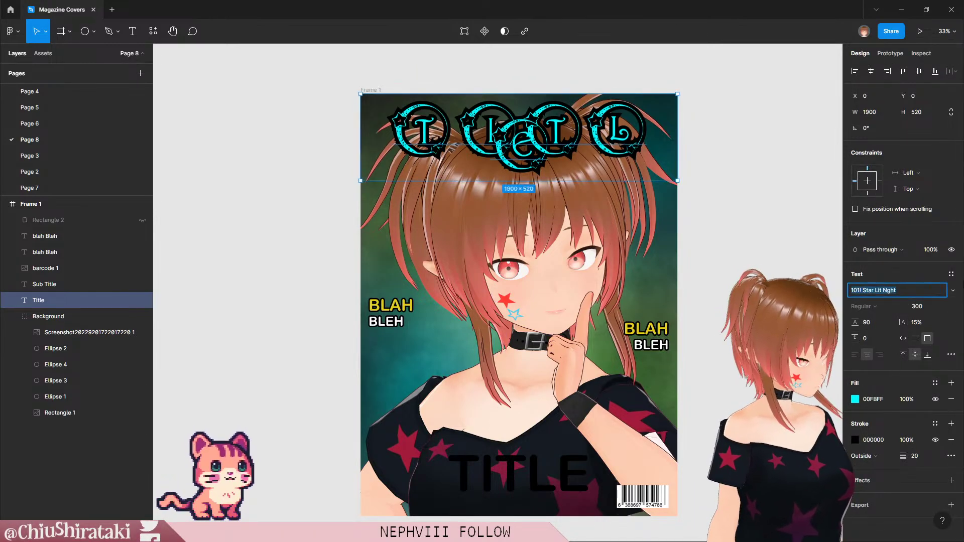
key(Down)
key(Down)
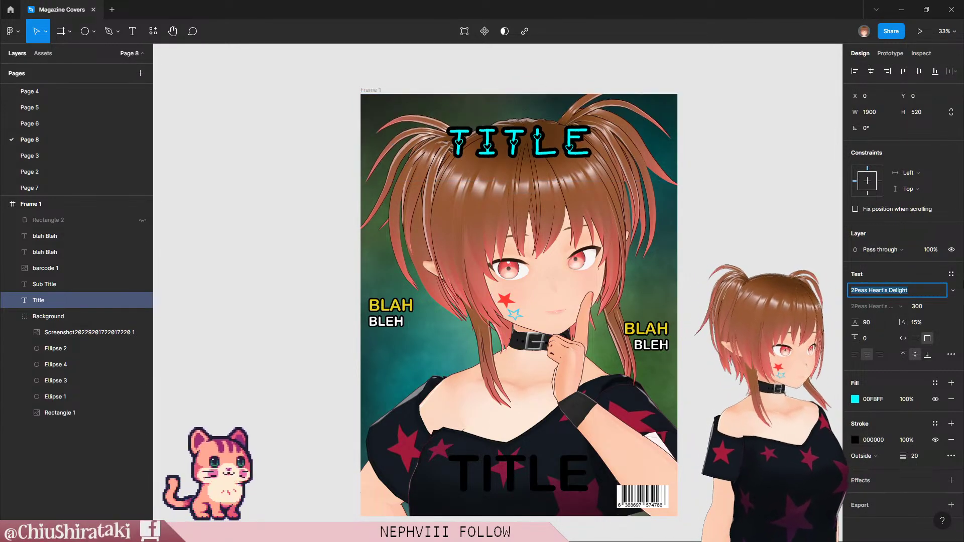
key(Up)
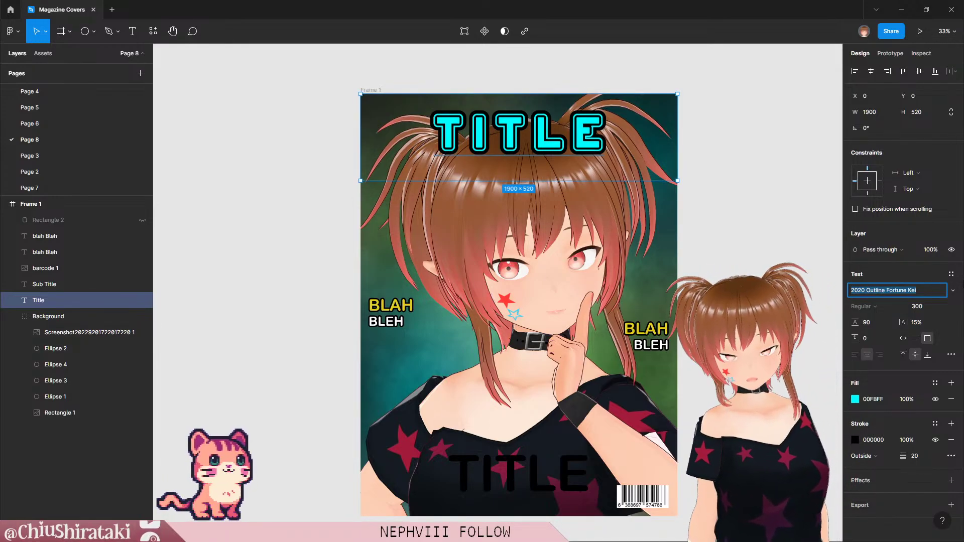
Step: Change the top title's wording to VROCK
double_click(562, 134)
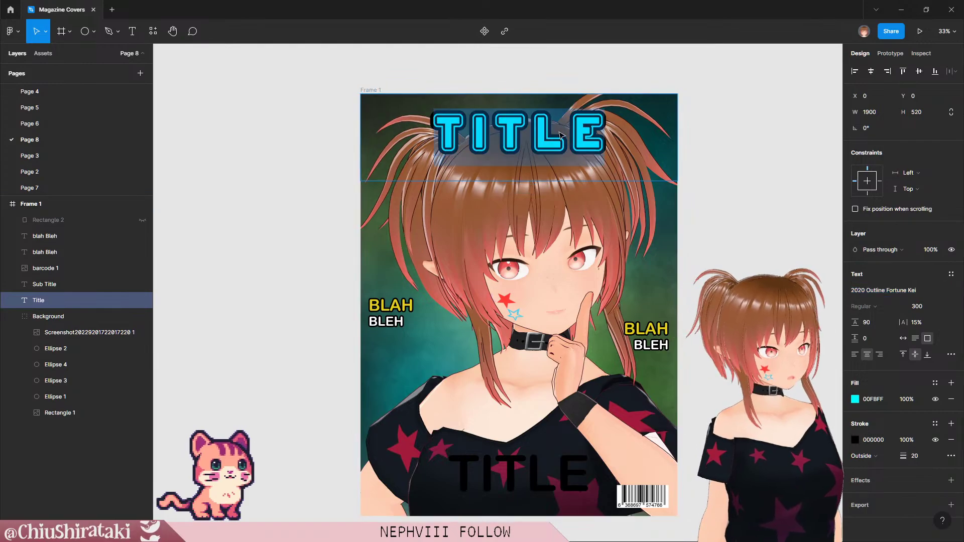
text(VR)
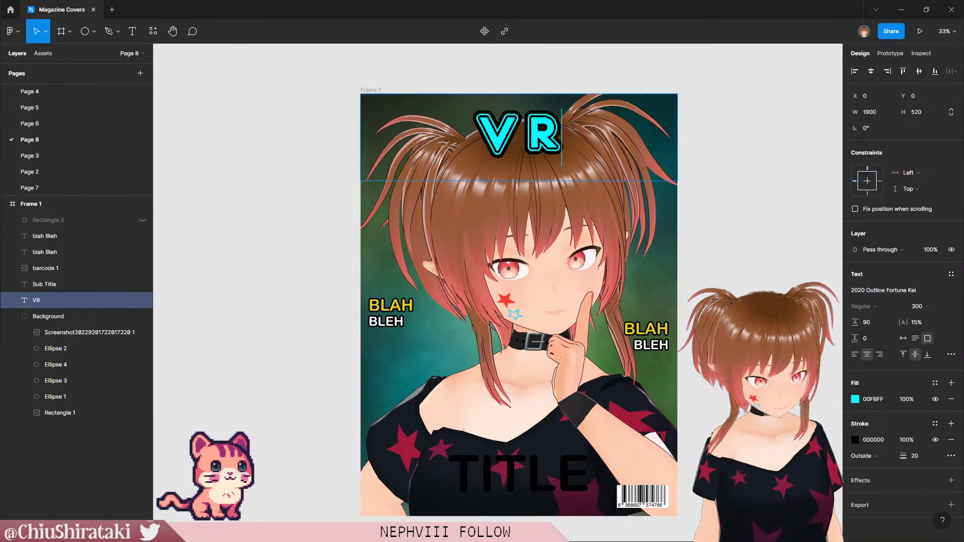
text(ock)
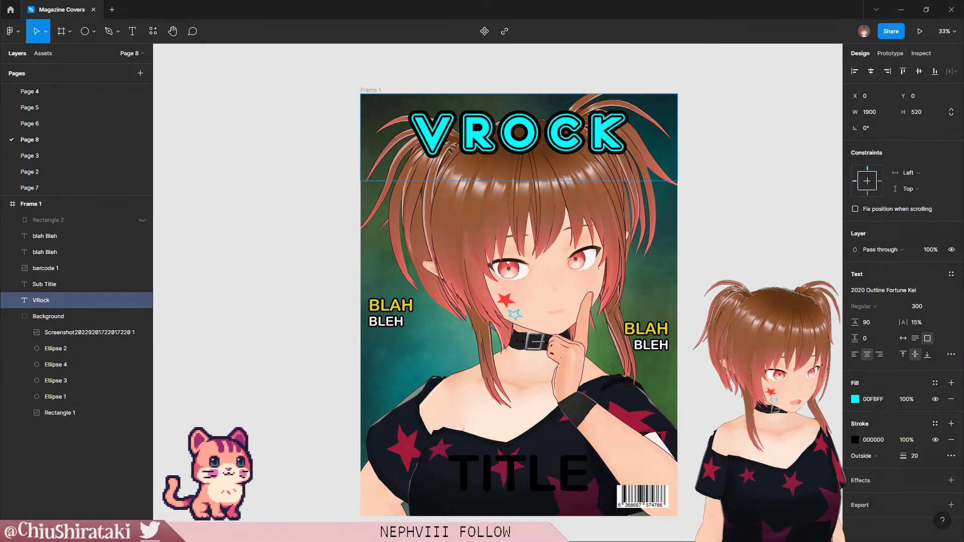
text(')
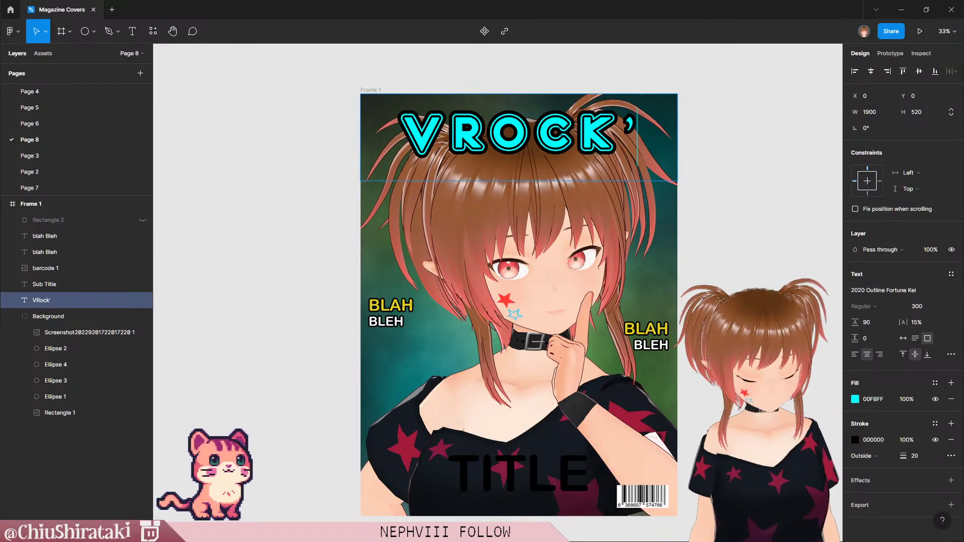
text(94)
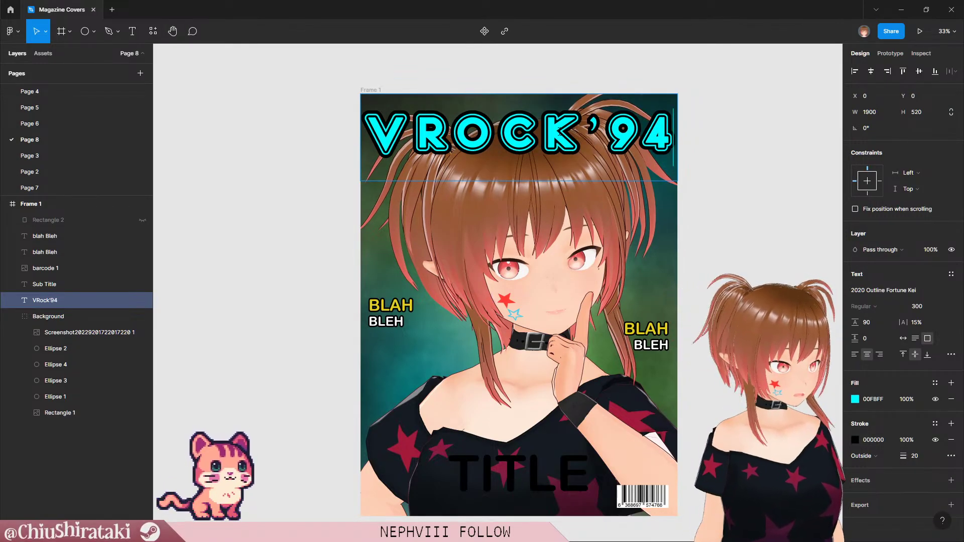
key(BackSpace)
key(BackSpace)
key(BackSpace)
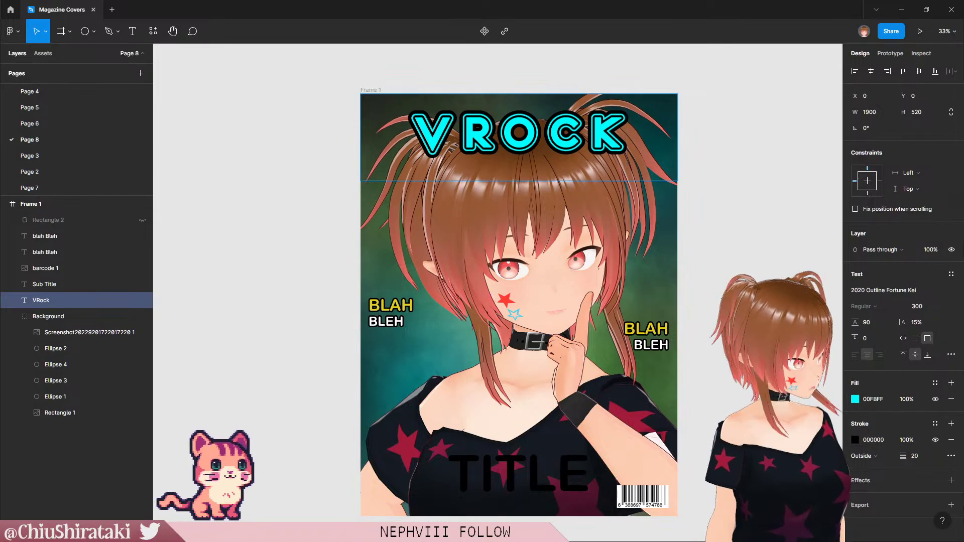
Step: Preview fonts on VROCK, stepping from ABeeZee through Actor, Akshar and Alegreya Sans
click(903, 291)
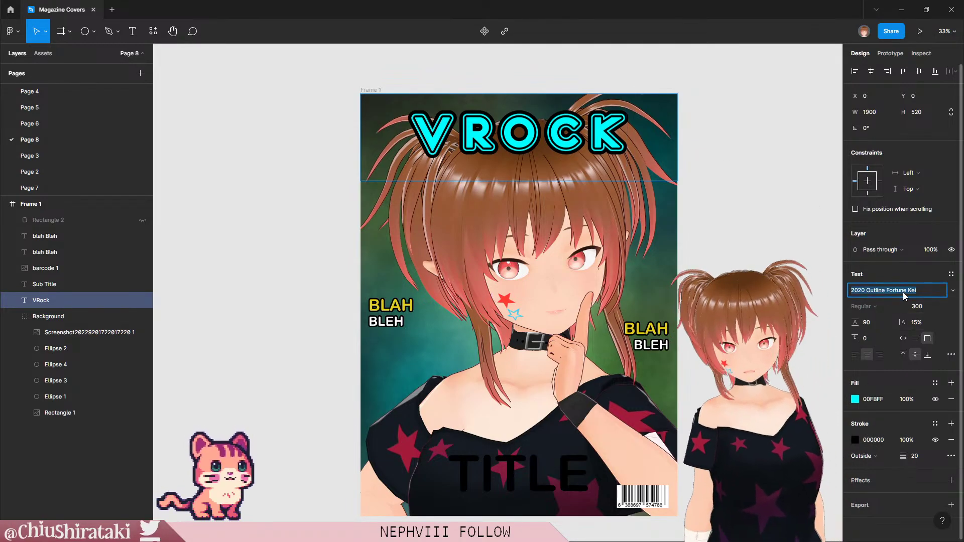
key(Down)
key(Down)
key(Down)
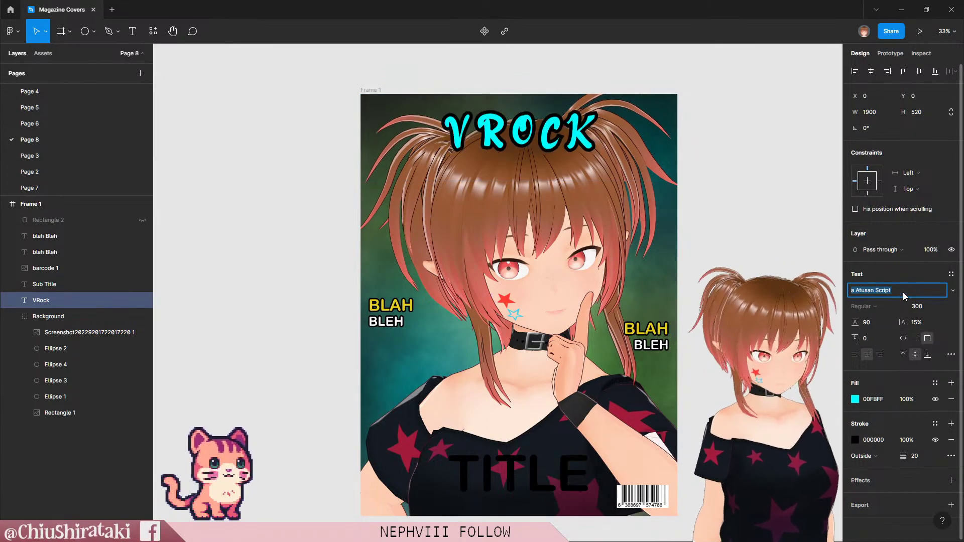
key(Escape)
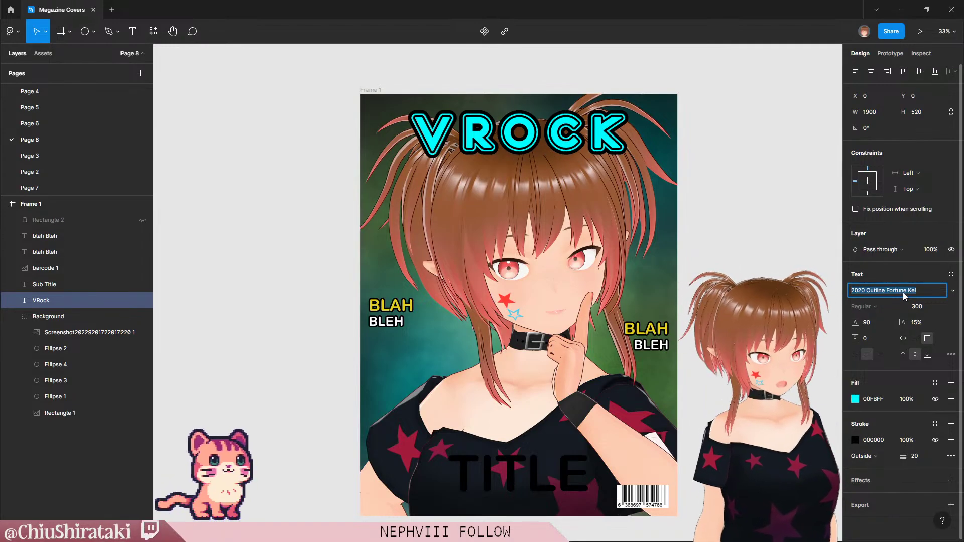
key(Down)
key(Down)
key(Down)
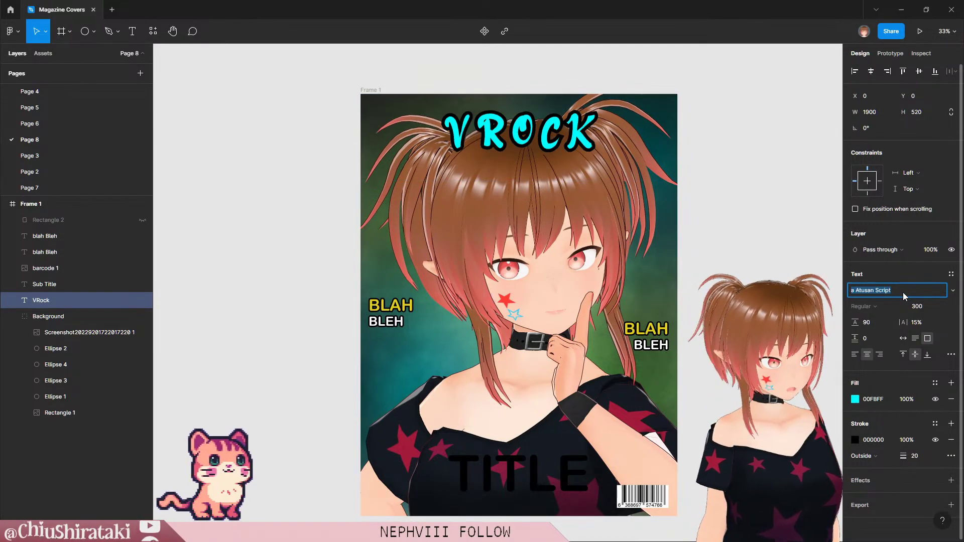
key(Down)
key(Down)
key(Down)
key(Down)
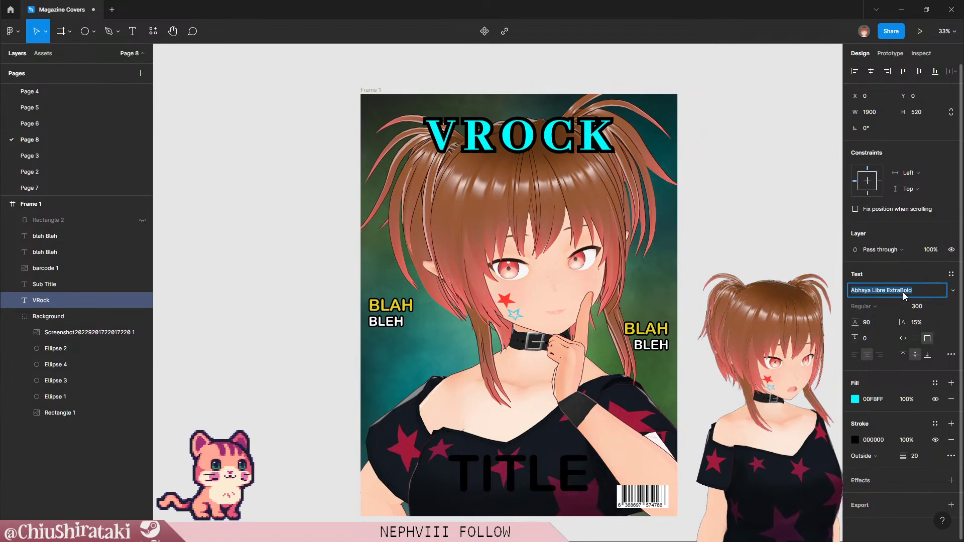
key(Down)
key(Down)
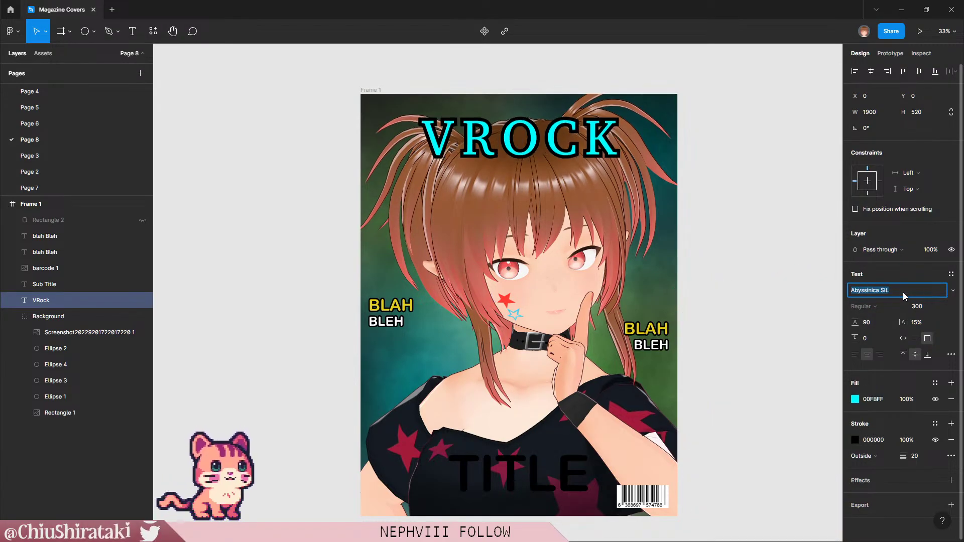
key(Down)
key(Down)
key(Down)
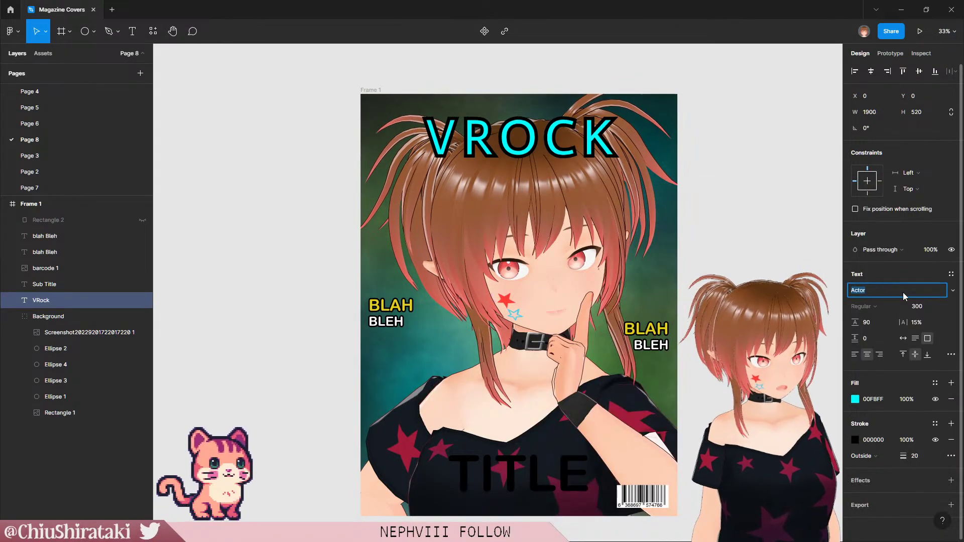
key(Down)
key(Down)
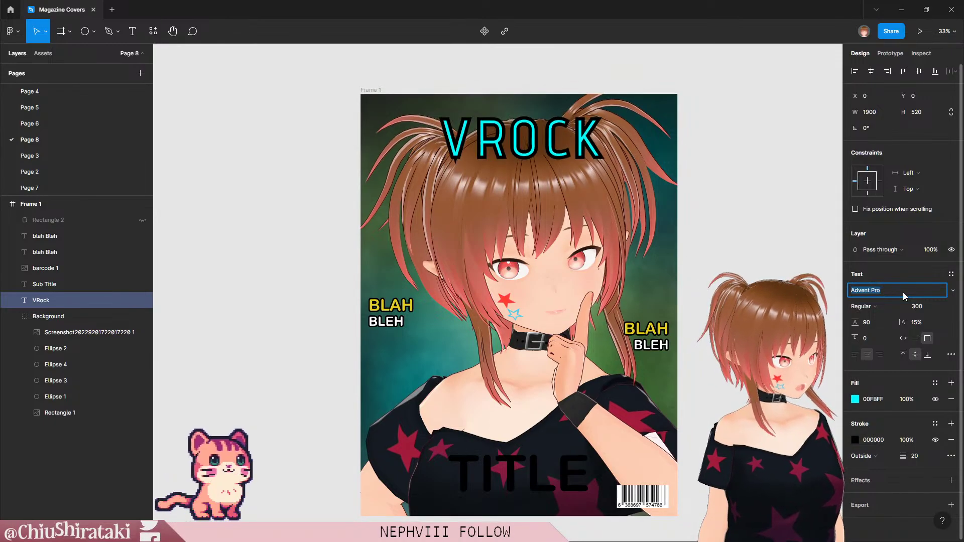
key(Down)
key(Down)
key(Down)
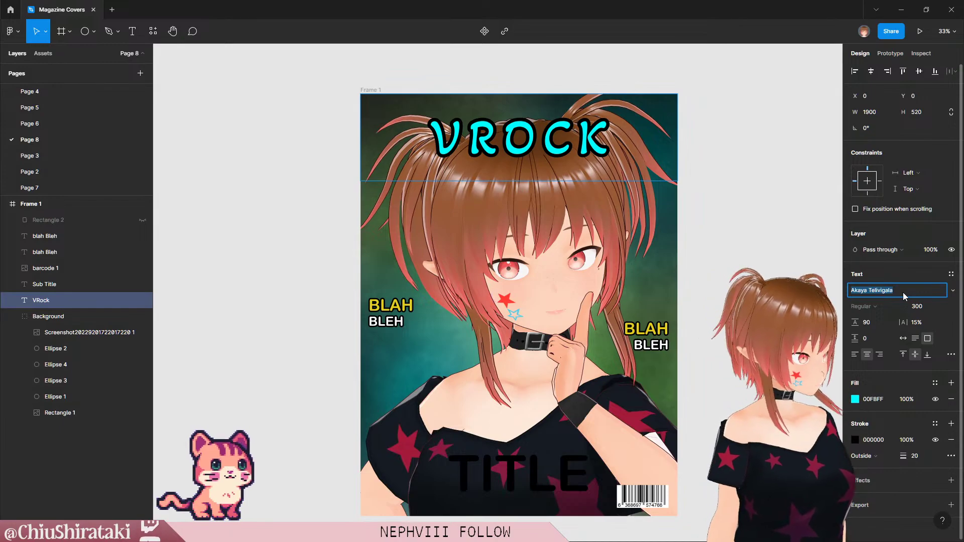
key(Down)
key(Down)
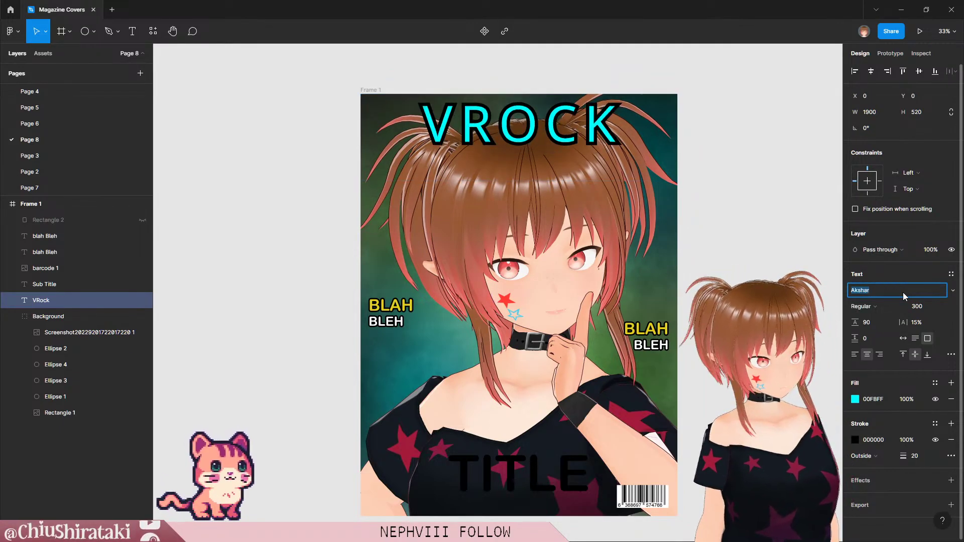
key(Down)
key(Down)
key(Down)
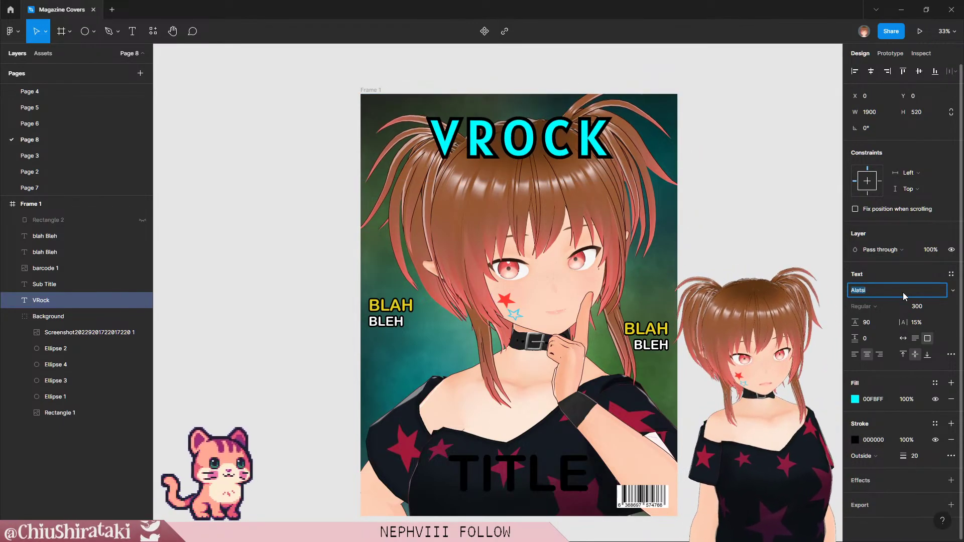
key(Down)
key(Down)
key(Down)
key(Down)
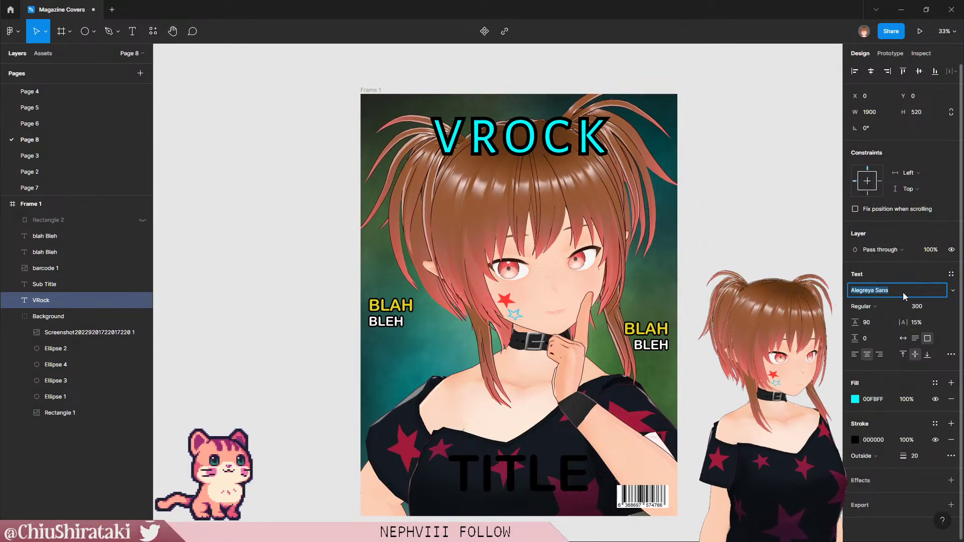
Step: Continue past Aleo, Alice, Almendra and Alumni Sans to settle VROCK on Amarante
key(Down)
key(Down)
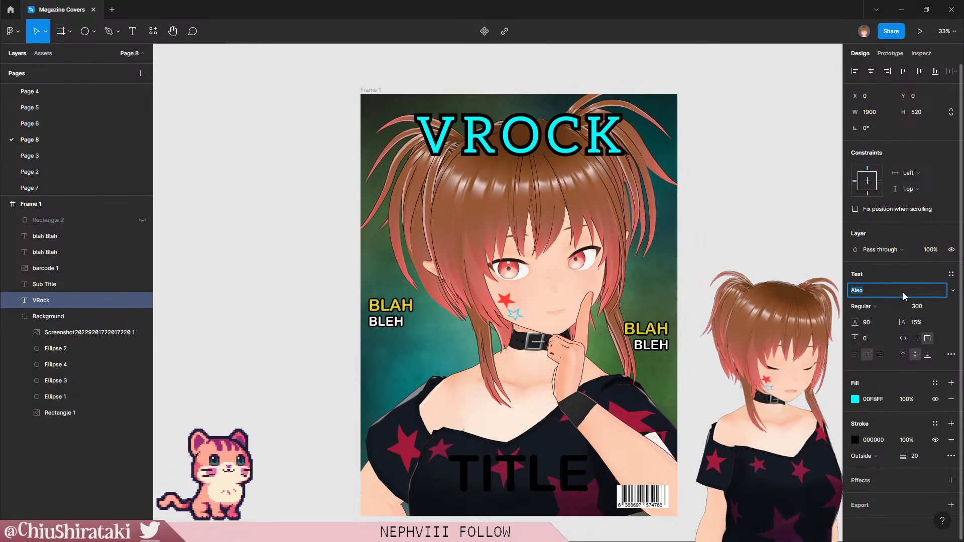
key(Down)
key(Down)
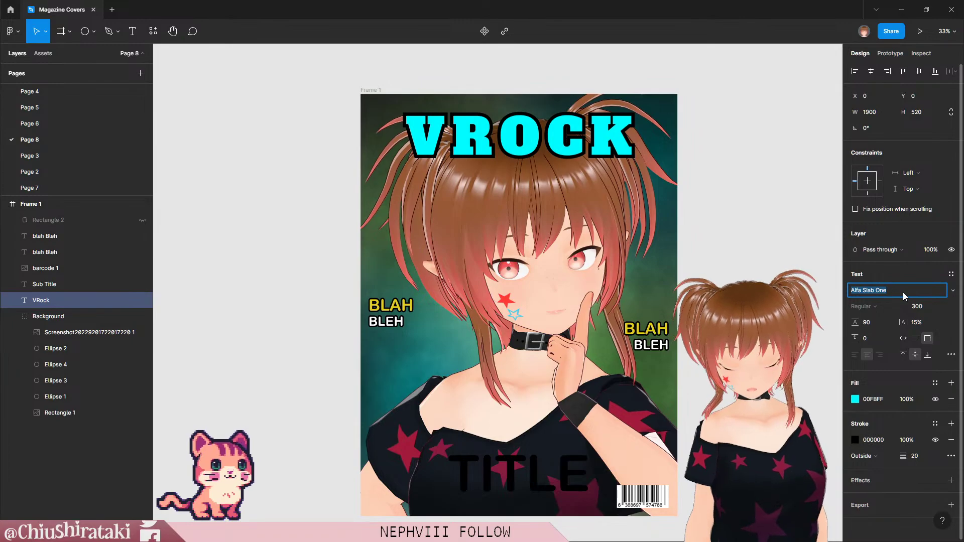
key(Down)
key(Down)
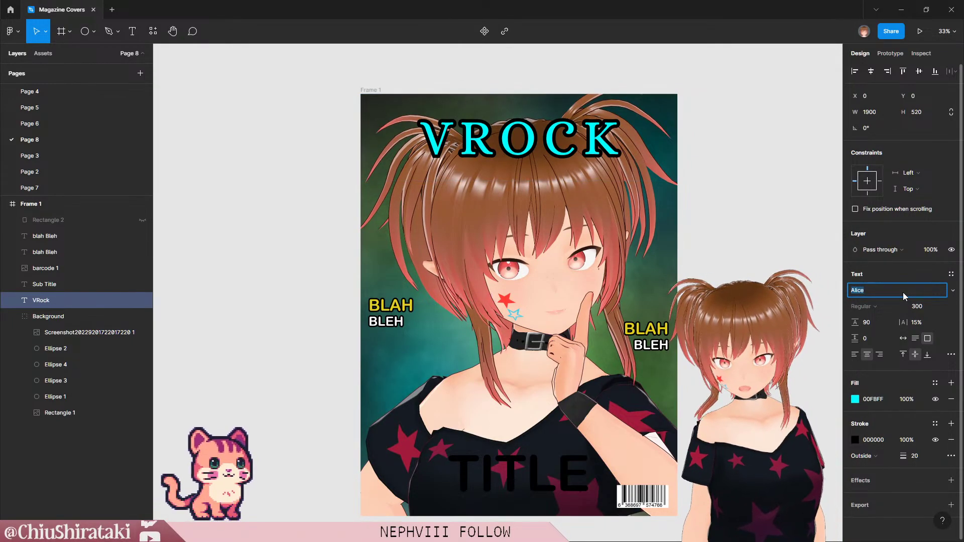
key(Down)
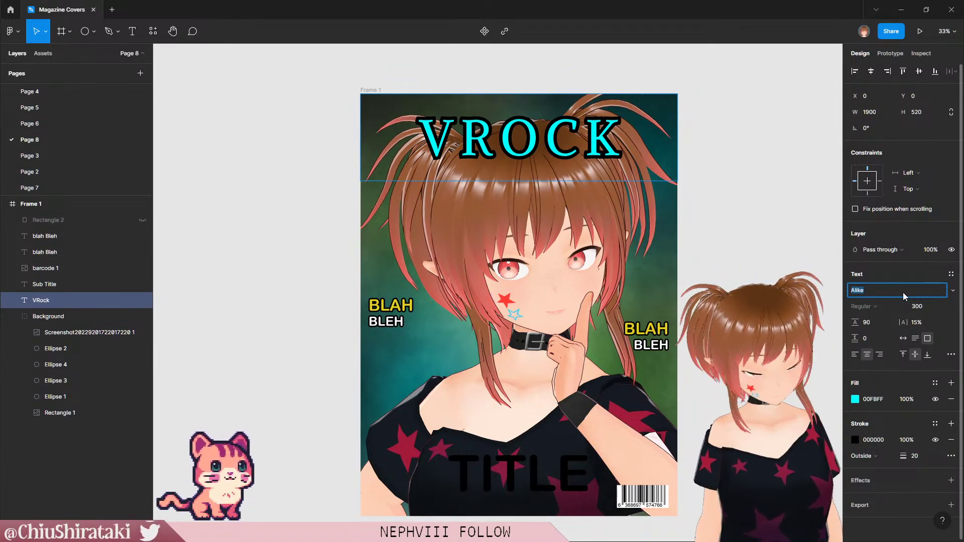
key(Down)
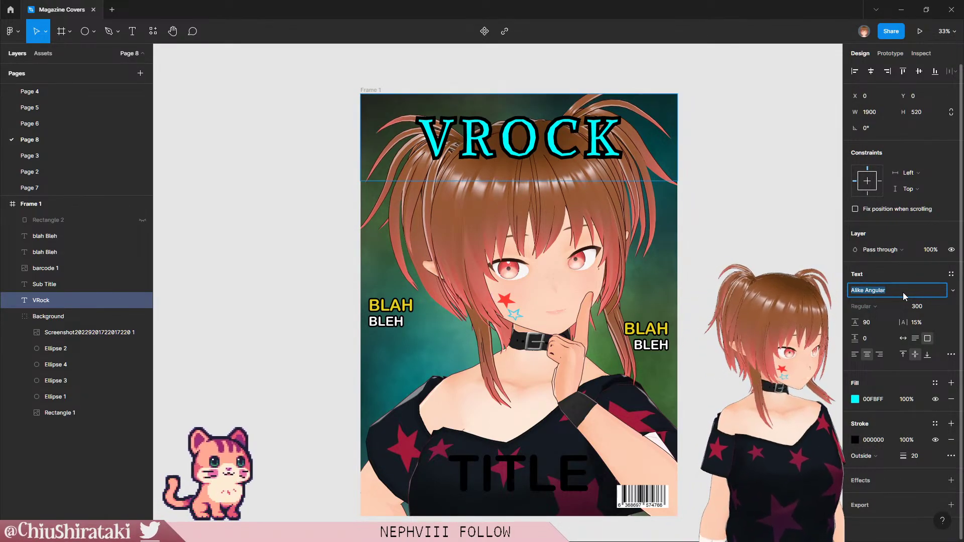
key(Down)
key(Down)
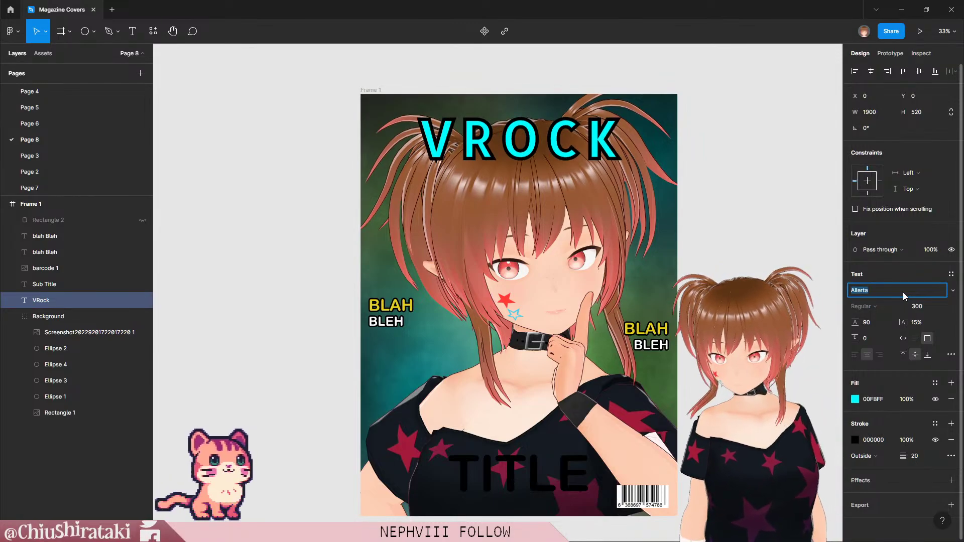
key(Down)
key(Down)
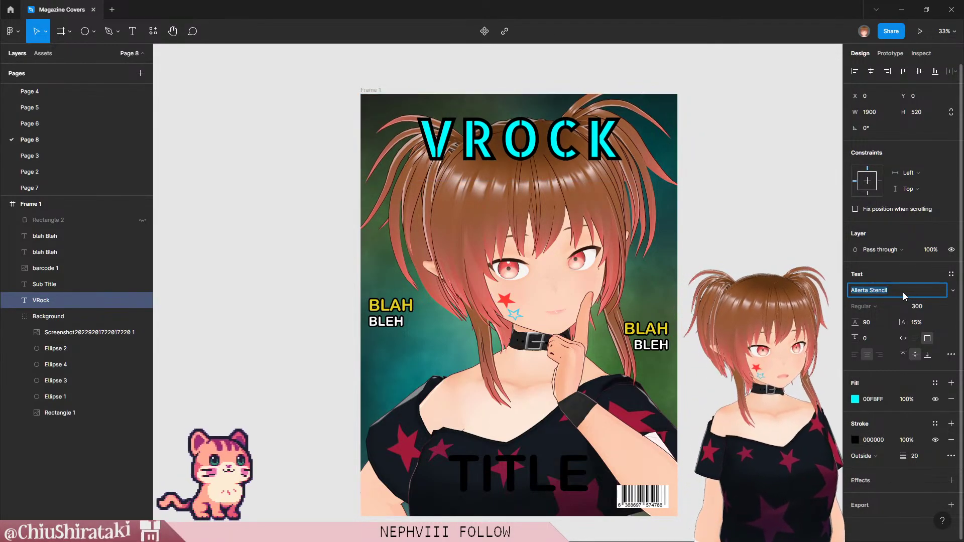
key(Down)
key(Down)
key(Down)
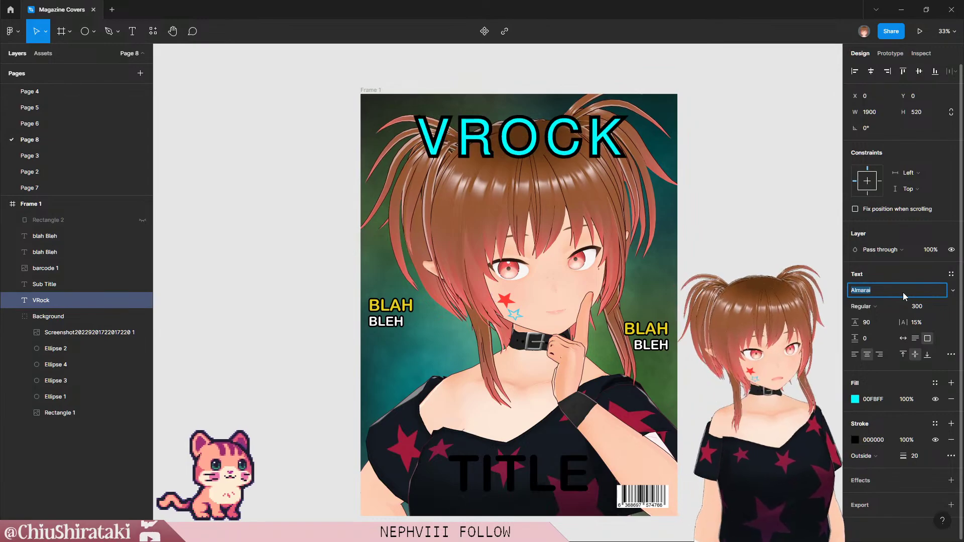
key(Down)
key(Down)
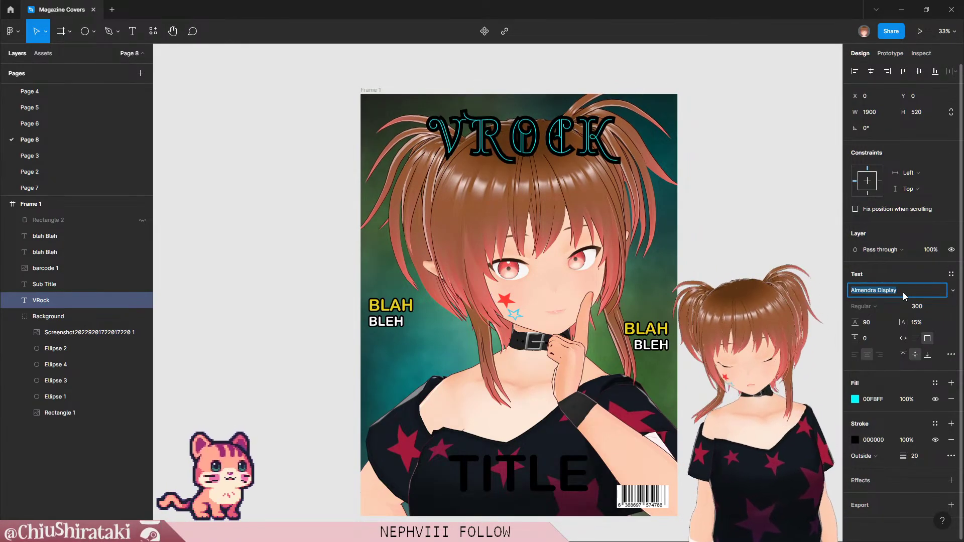
key(Down)
key(Down)
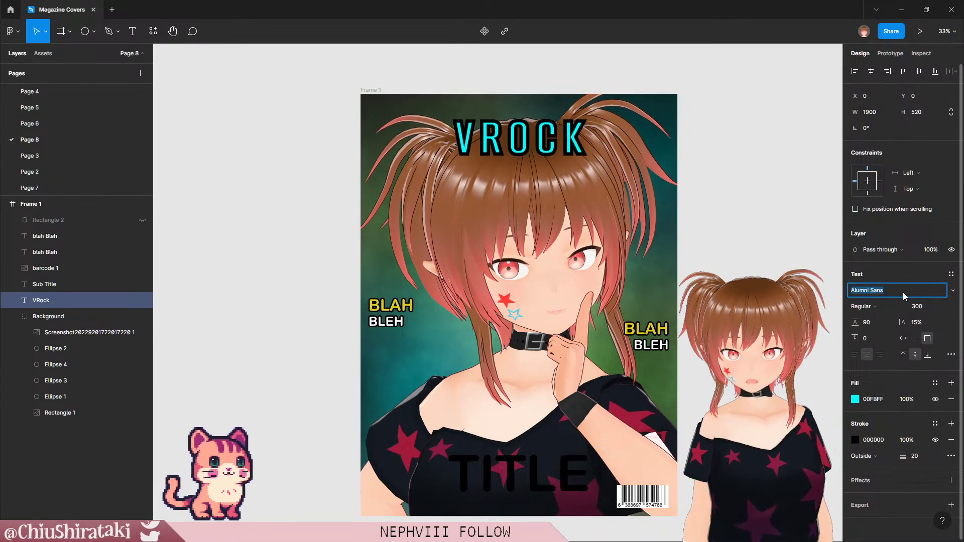
key(Down)
key(Down)
key(Down)
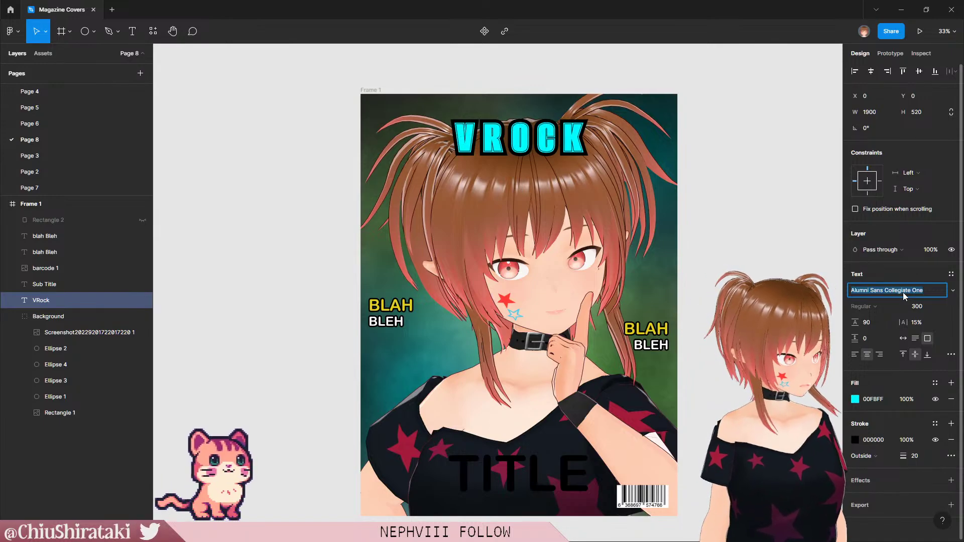
key(Down)
key(Down)
key(Down)
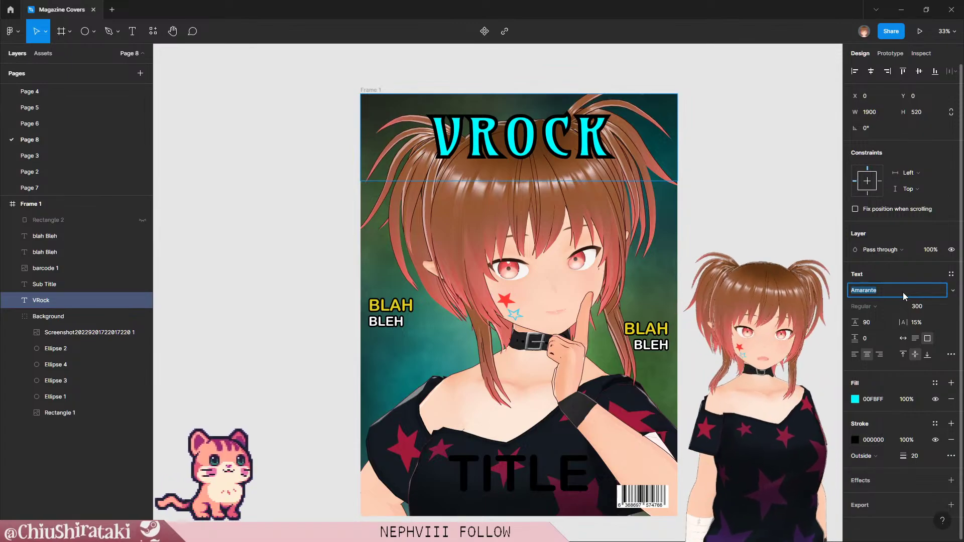
double_click(605, 145)
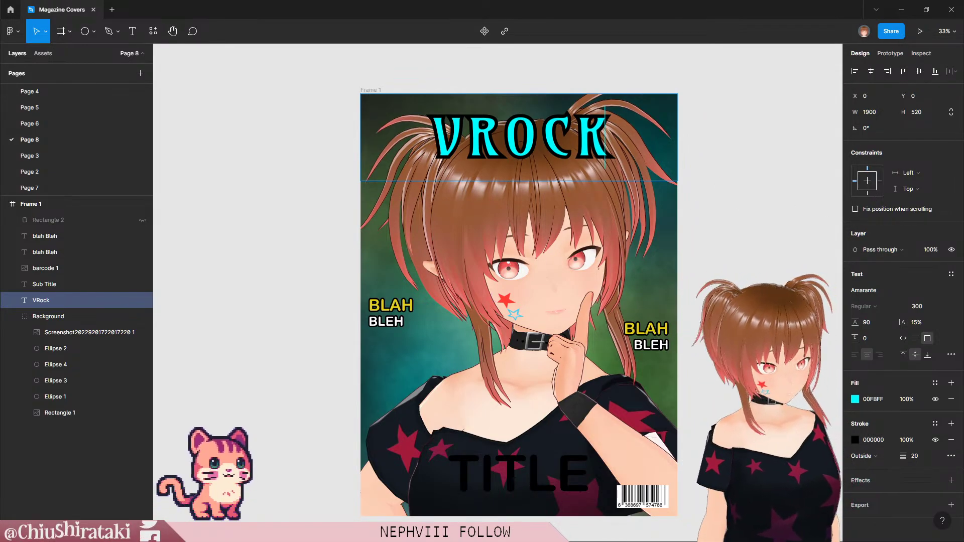
Step: Undo an accidental paste into the title and place a VROCK copy below it
click(428, 143)
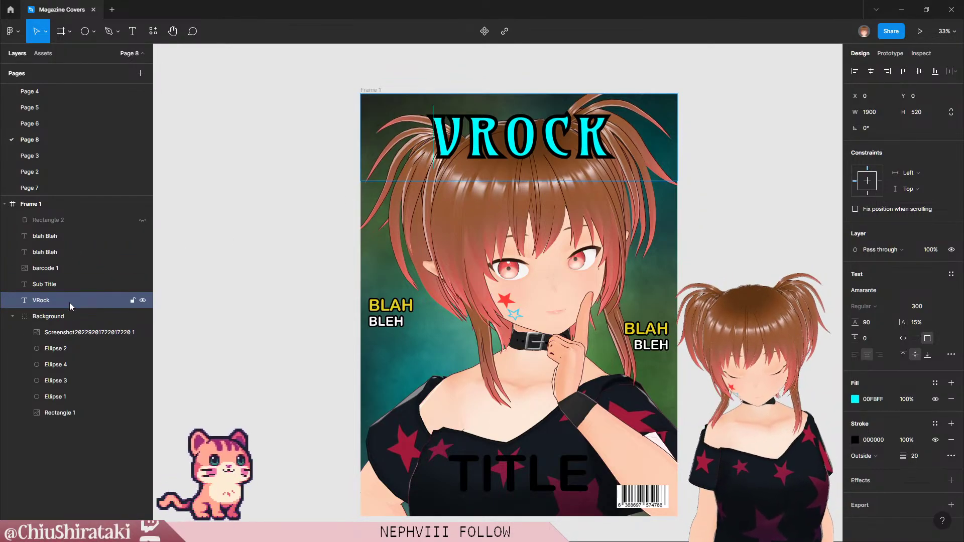
text(VRock)
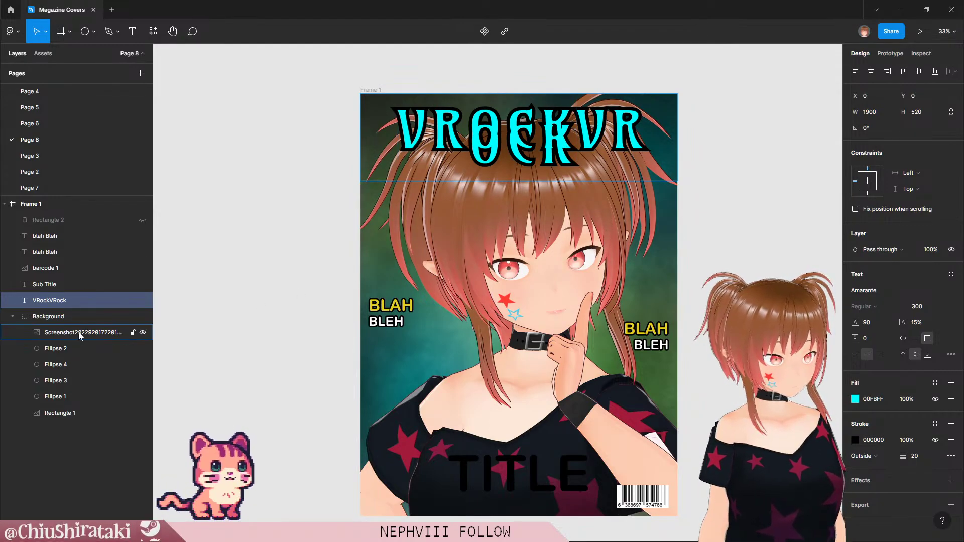
key(ctrl+z)
click(84, 300)
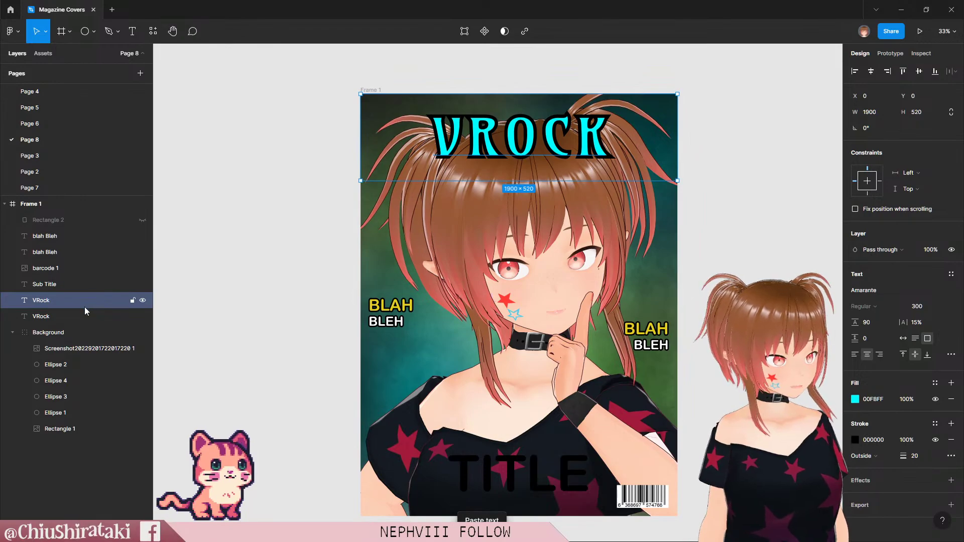
drag(581, 161, 618, 197)
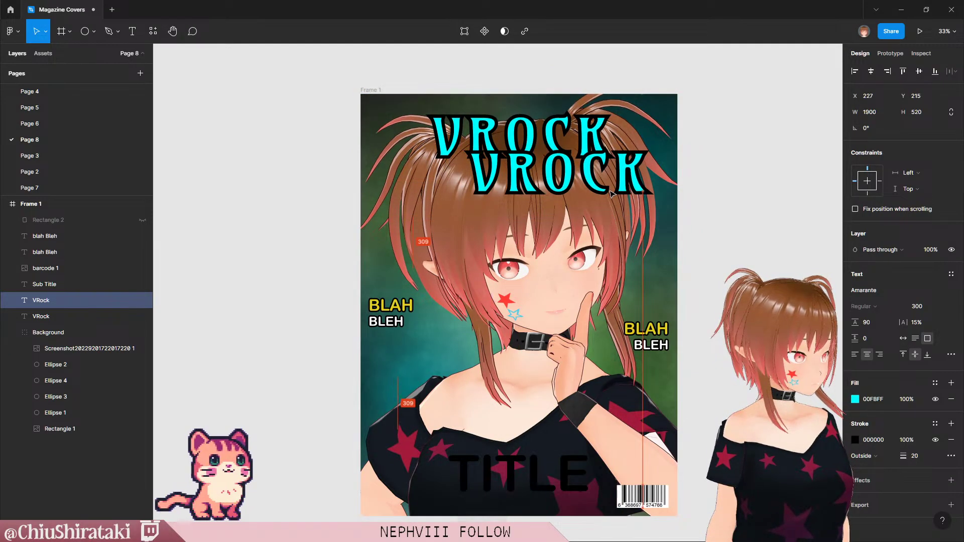
Step: Reduce the VROCK copy's font size to 180
click(927, 309)
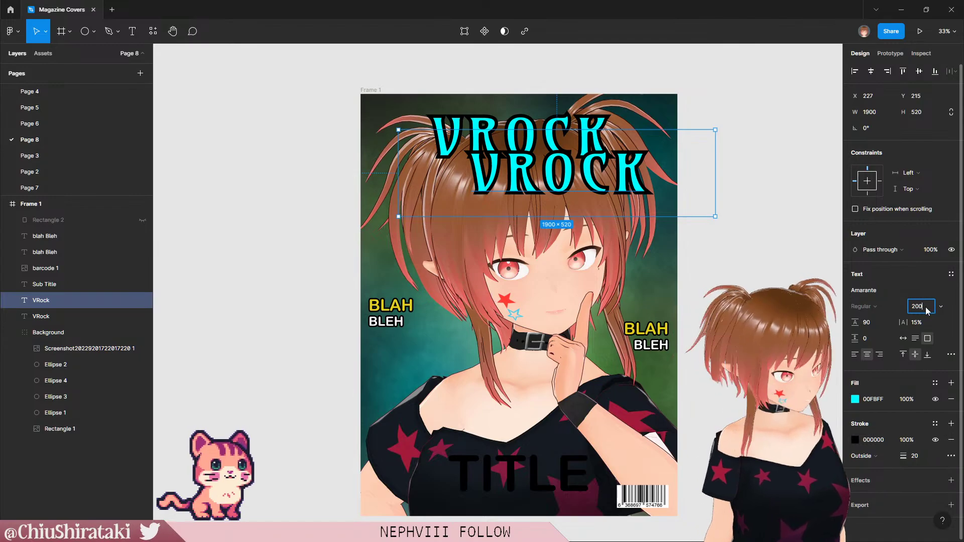
key(Return)
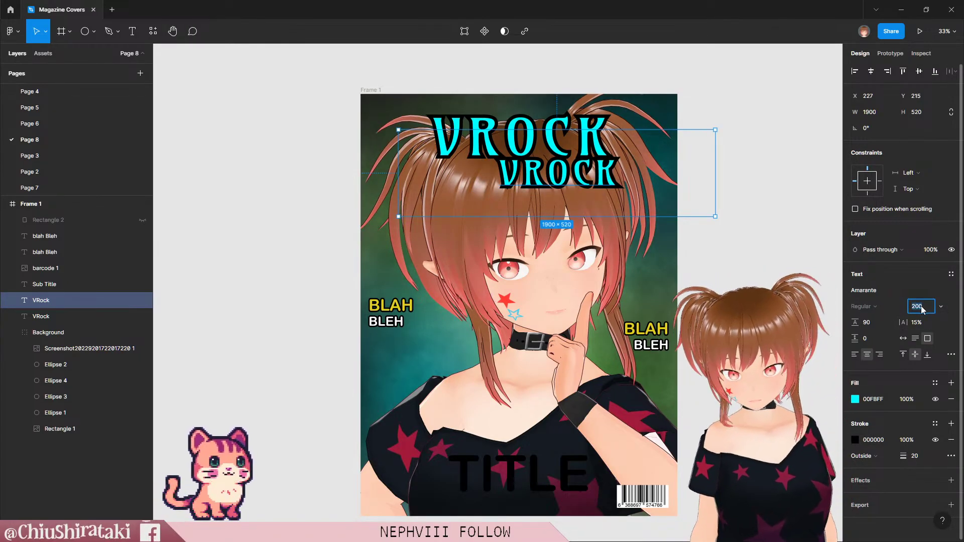
click(923, 310)
text(180)
key(Return)
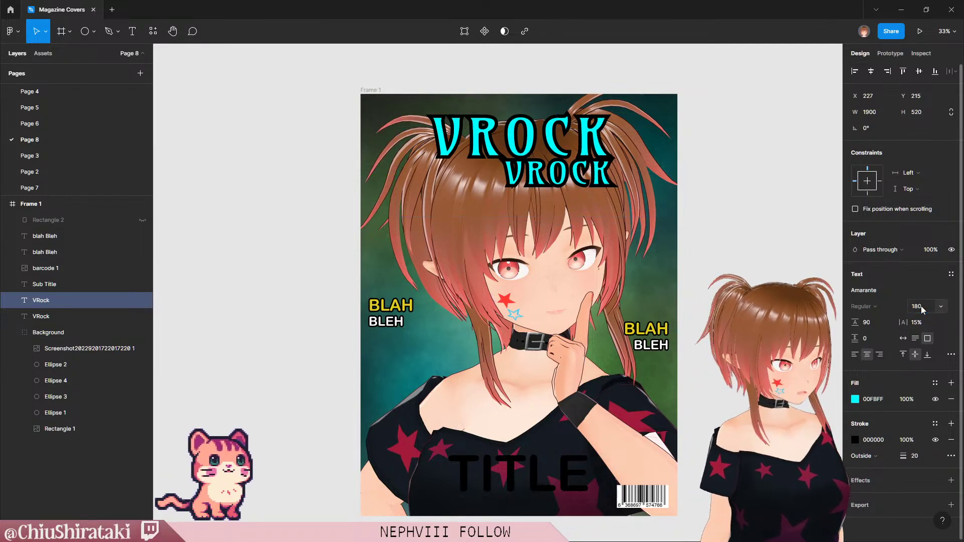
Step: Shift the second line right and retype it as WEEKLY
drag(594, 185, 640, 189)
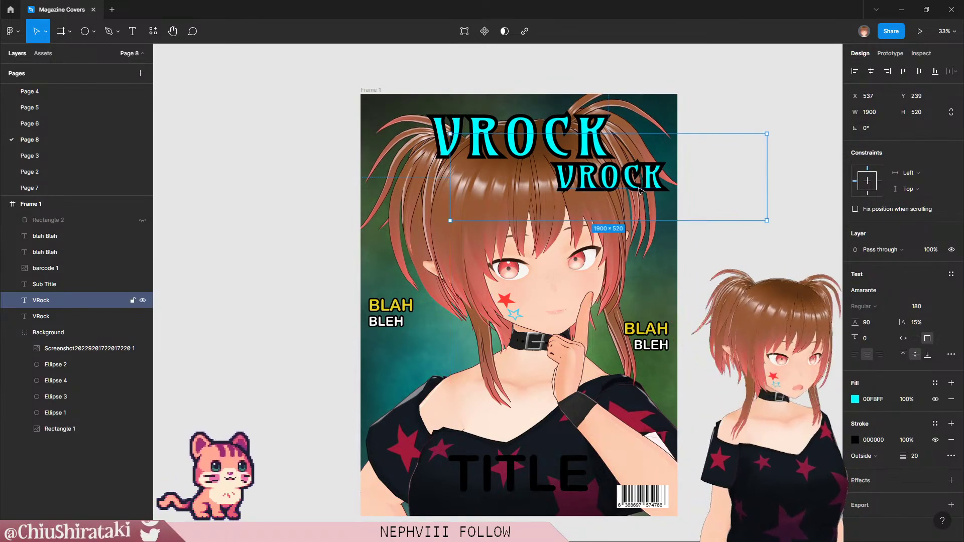
double_click(640, 189)
text(Weekly)
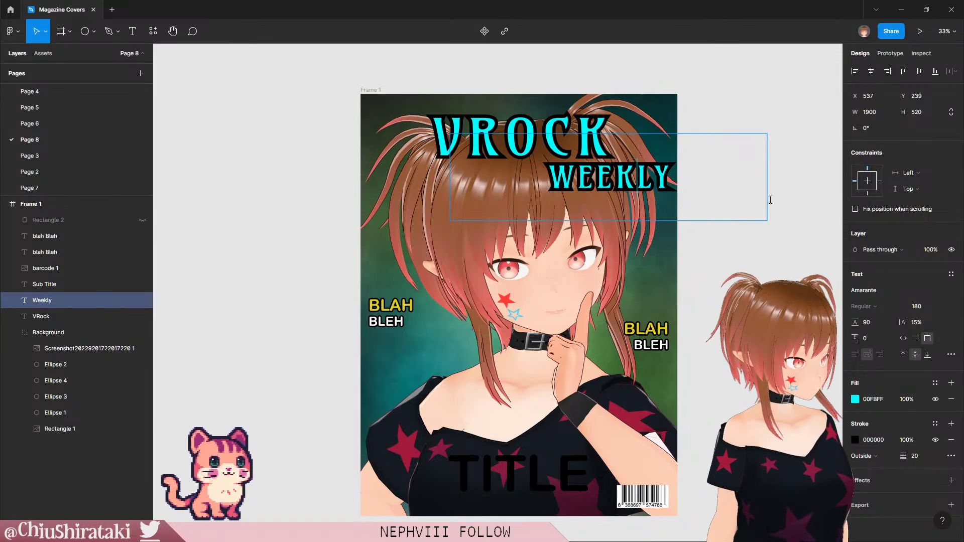
key(Escape)
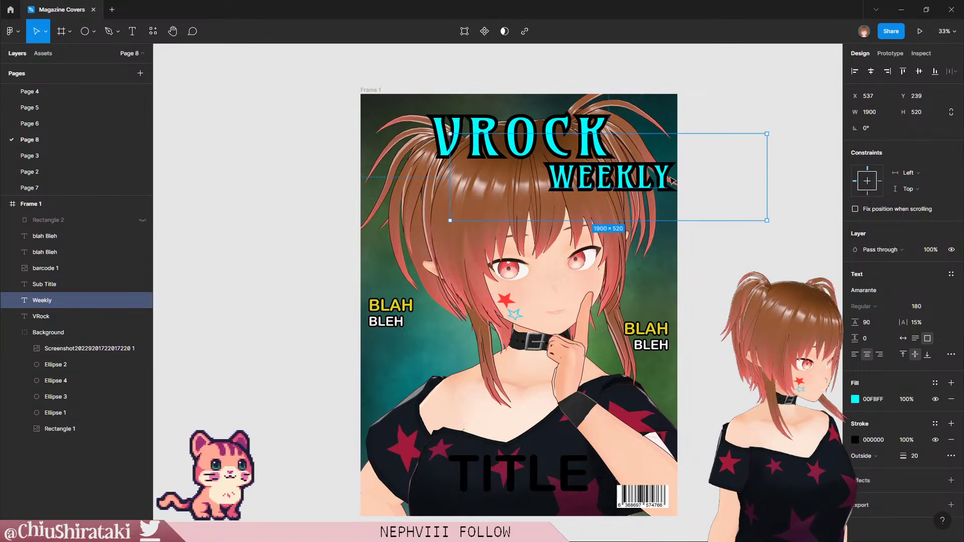
drag(673, 181, 661, 181)
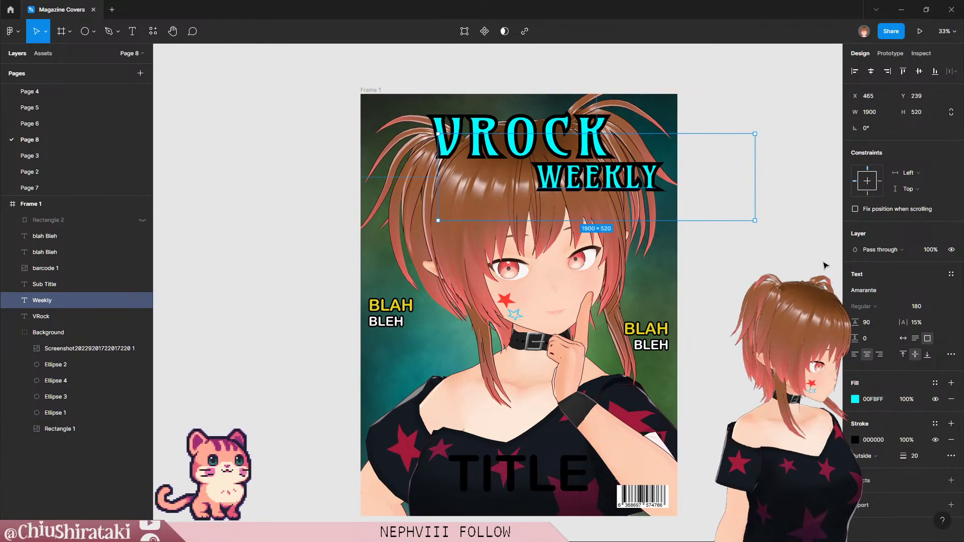
Step: Replace WEEKLY with September Issue, trying size 160 before keeping 180
double_click(628, 181)
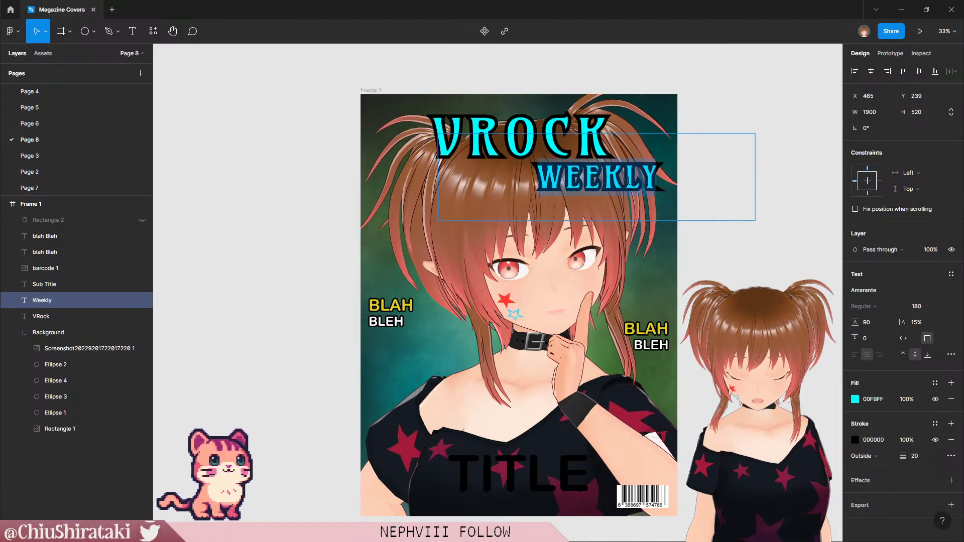
text(September Issue)
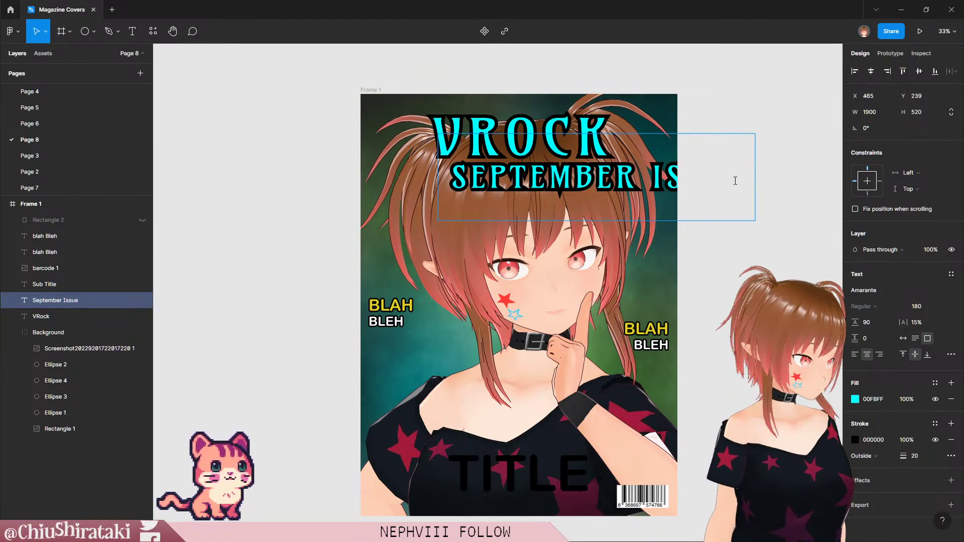
click(909, 307)
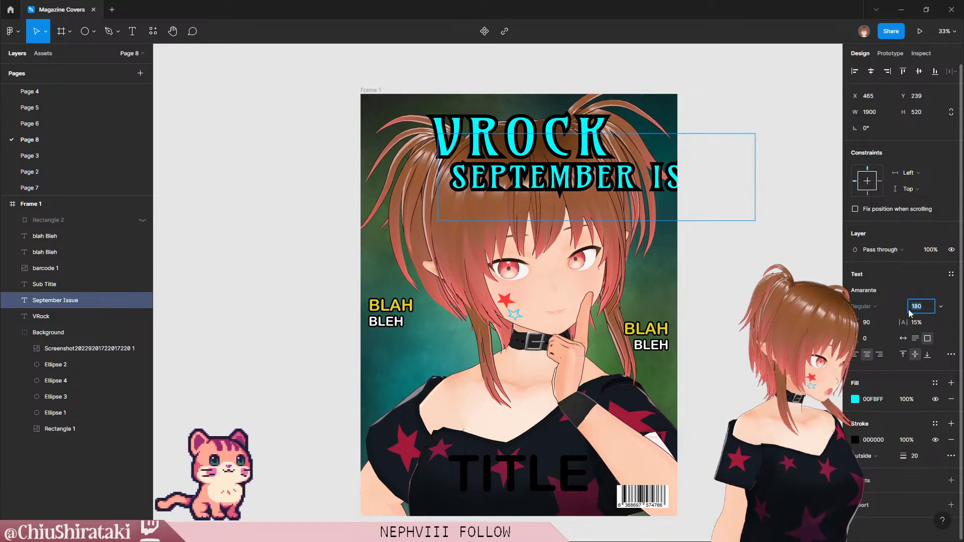
text(160)
key(Return)
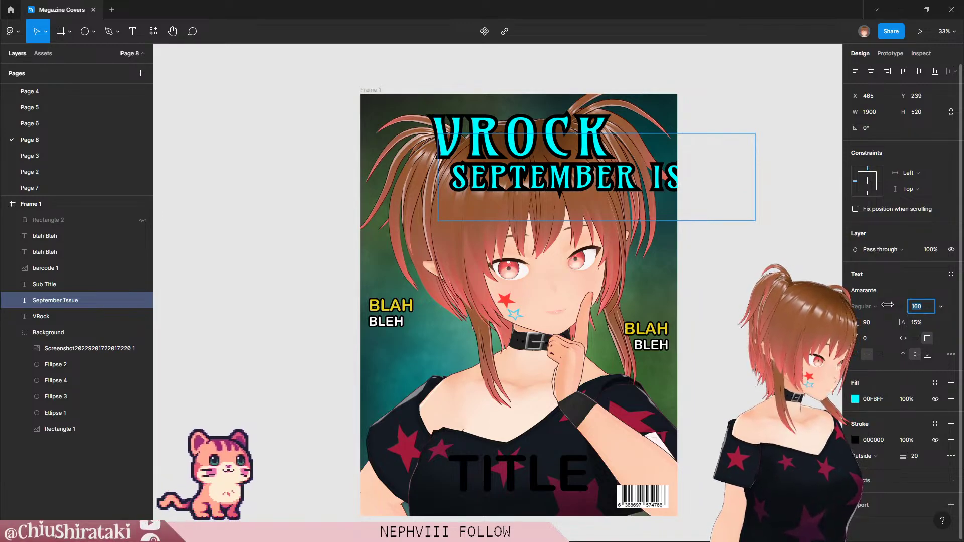
key(Escape)
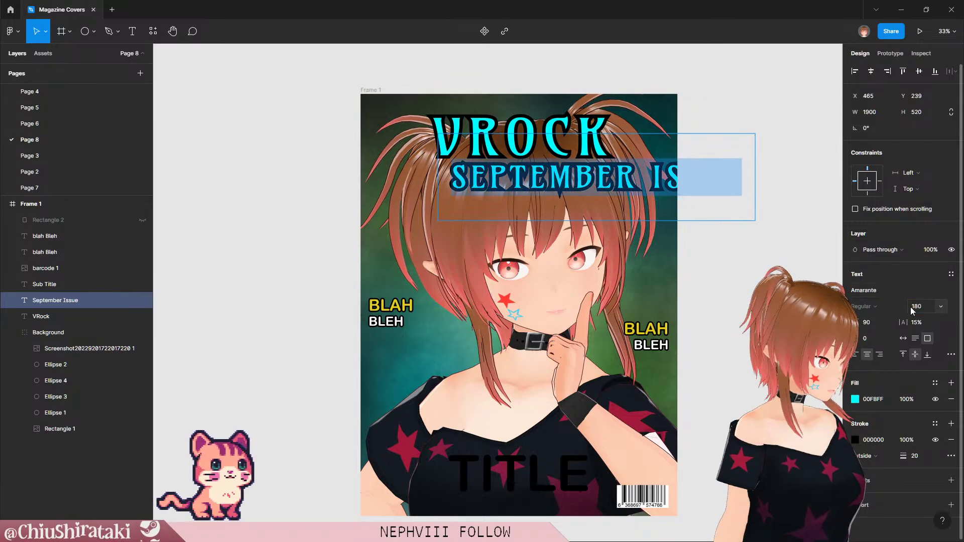
mouse_move(906, 306)
mouse_down()
mouse_move(862, 306)
mouse_move(894, 306)
mouse_up()
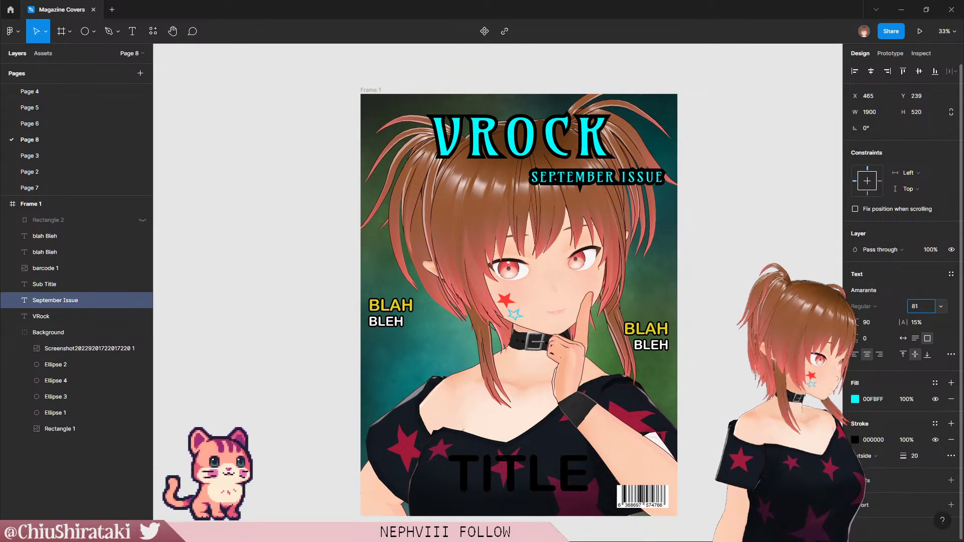
click(919, 307)
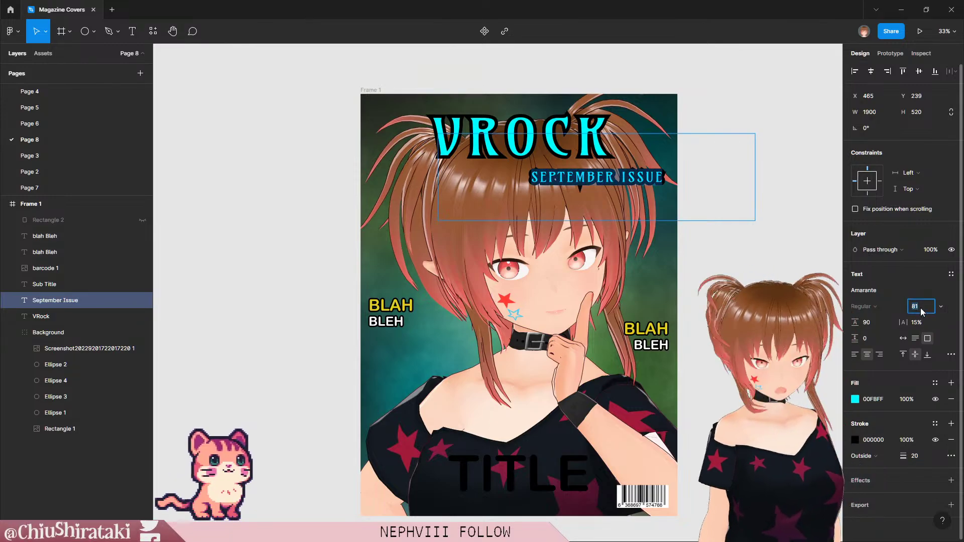
text(80)
key(Return)
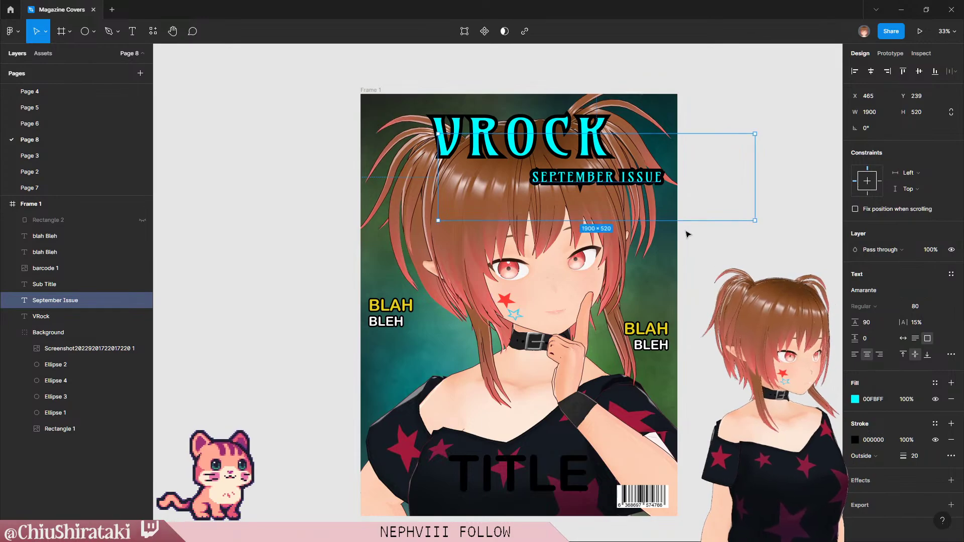
drag(635, 188, 638, 182)
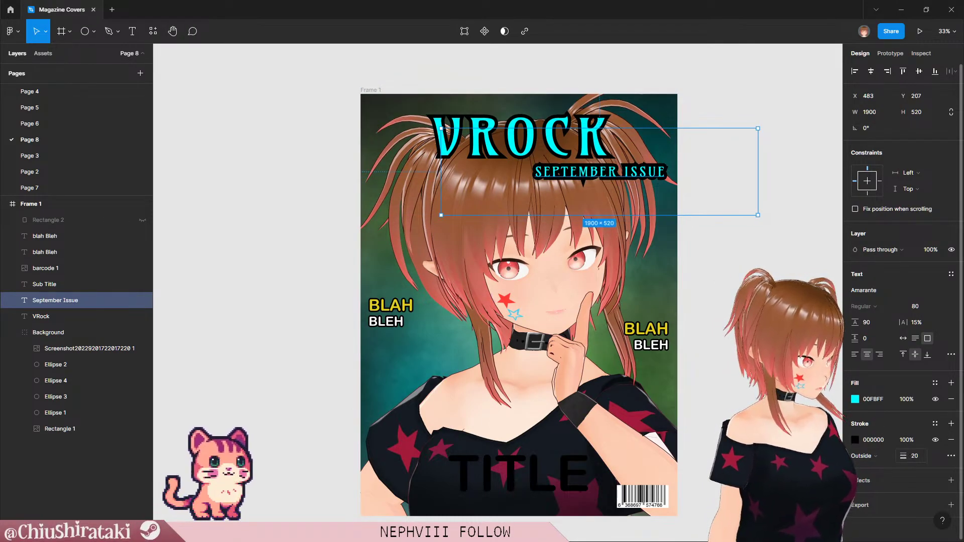
drag(900, 456, 906, 456)
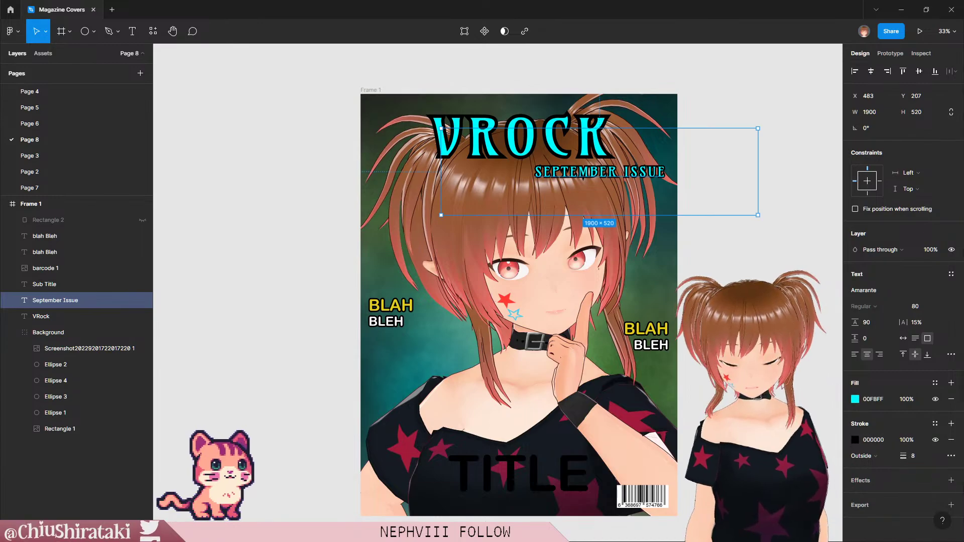
key(Escape)
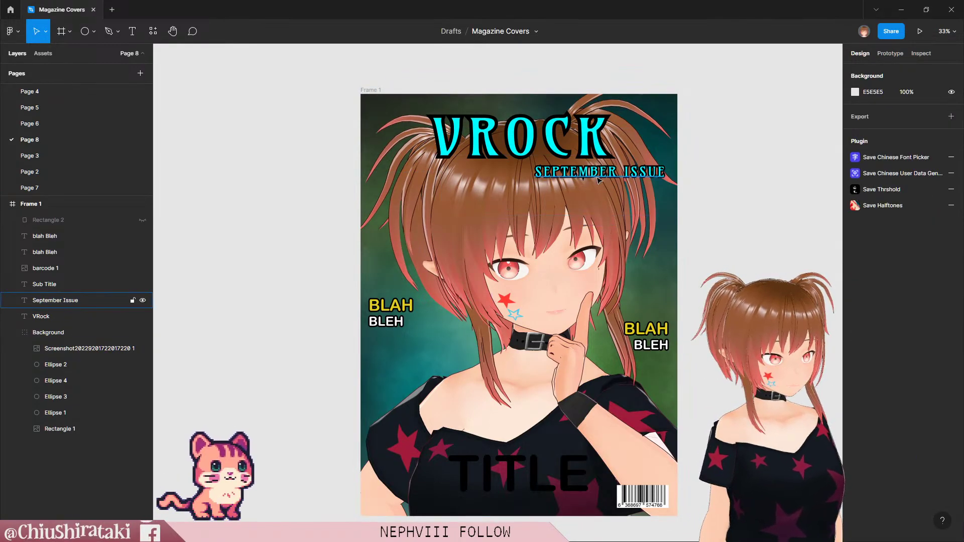
click(55, 301)
key(Escape)
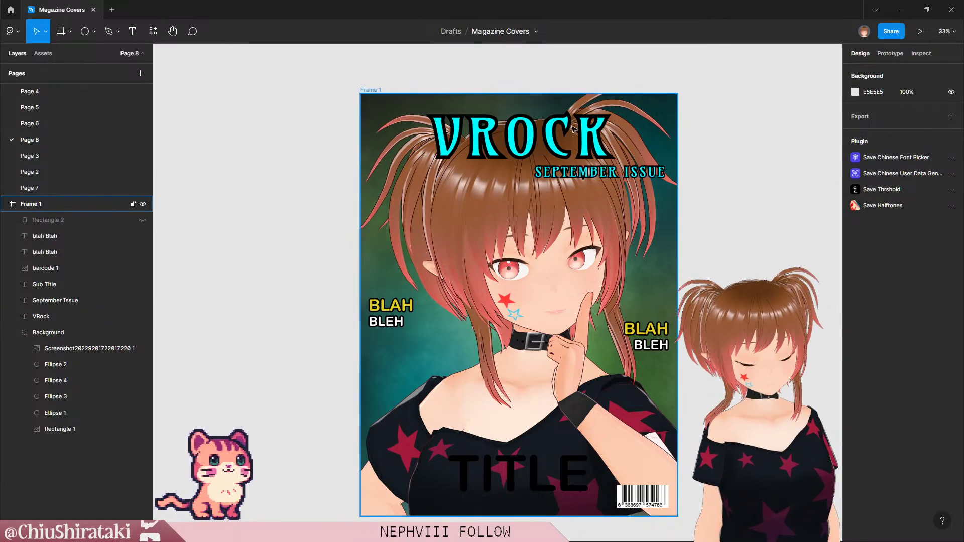
click(611, 172)
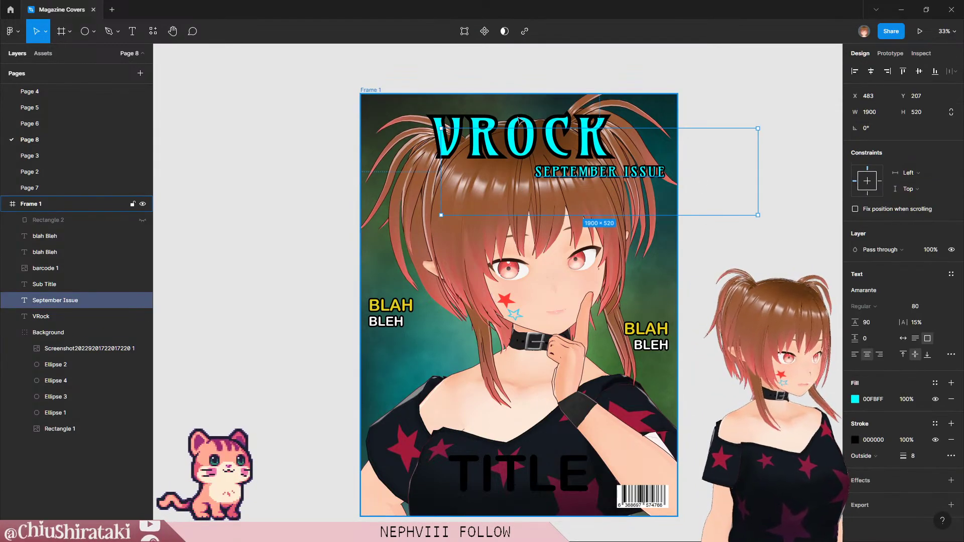
Step: Select the bottom TITLE placeholder and toggle its visibility until it stays hidden
key(Escape)
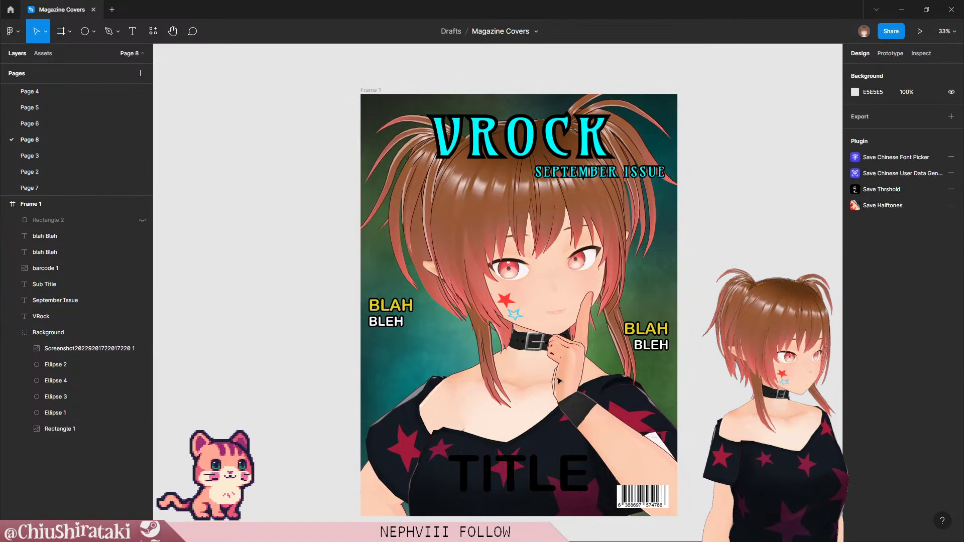
click(663, 343)
key(Escape)
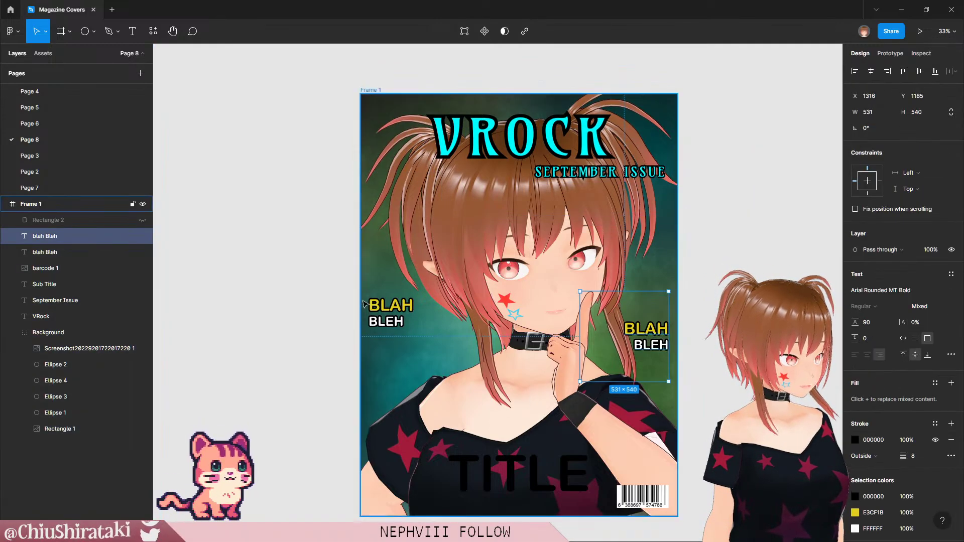
click(418, 320)
key(Escape)
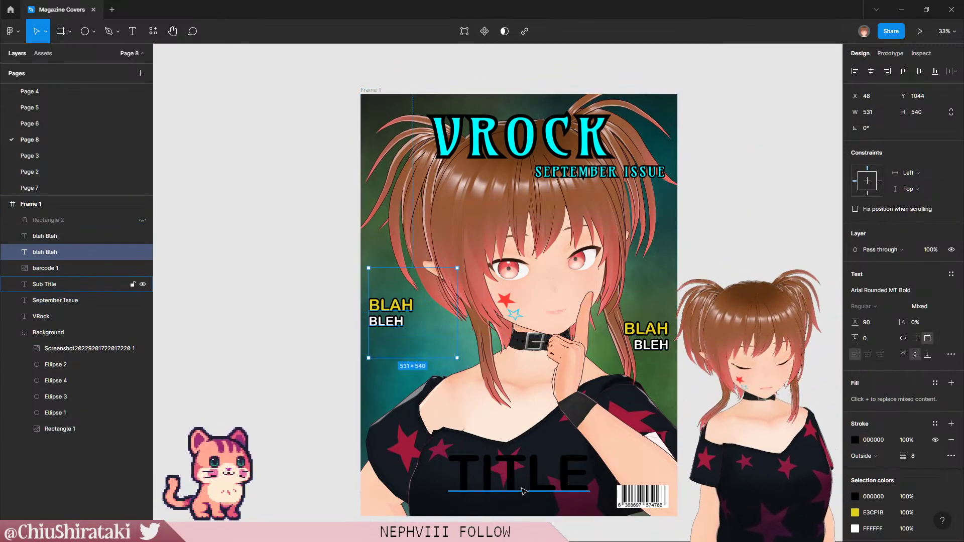
click(530, 494)
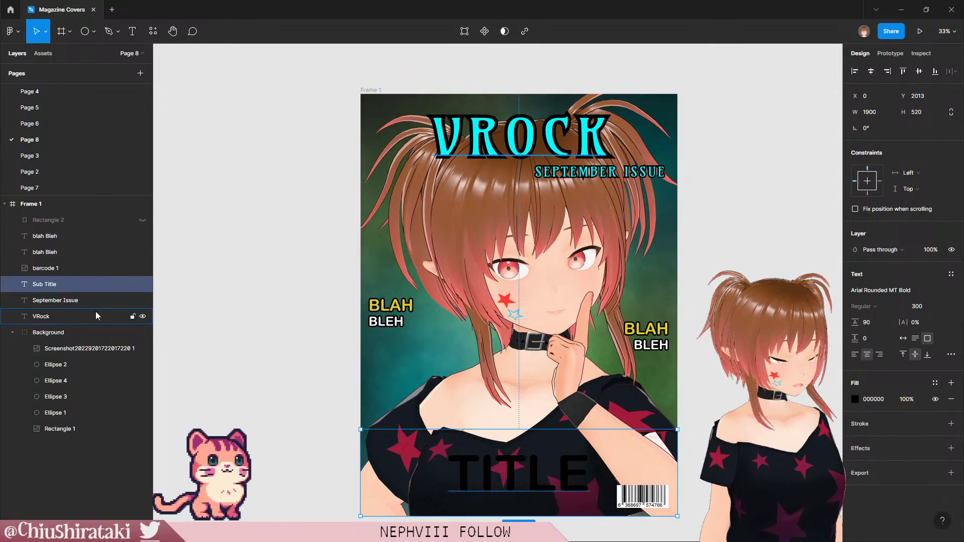
click(143, 285)
click(143, 285)
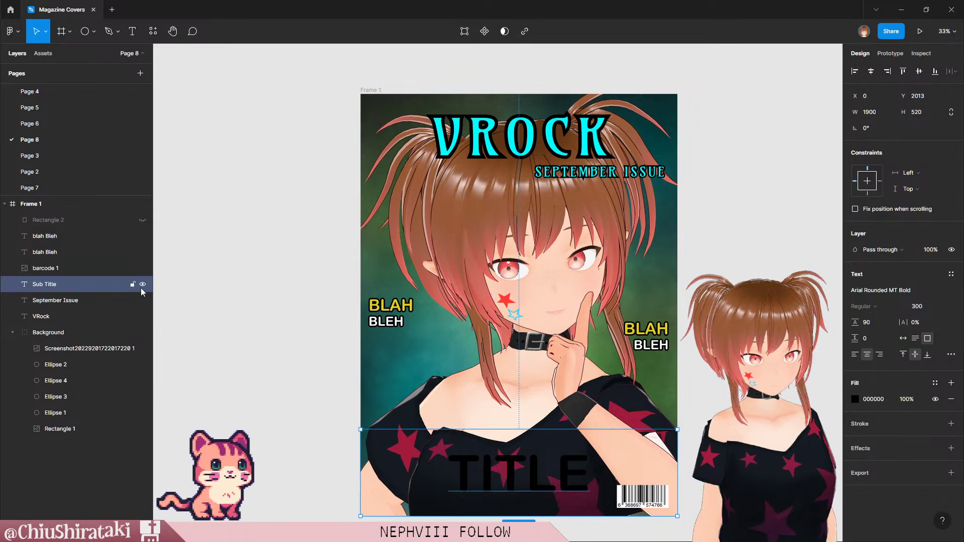
click(143, 285)
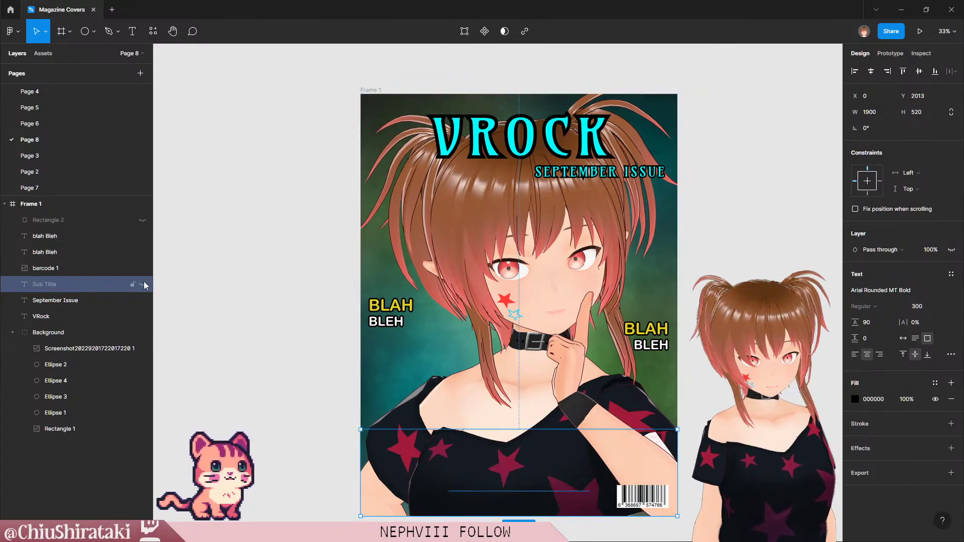
click(143, 285)
click(143, 285)
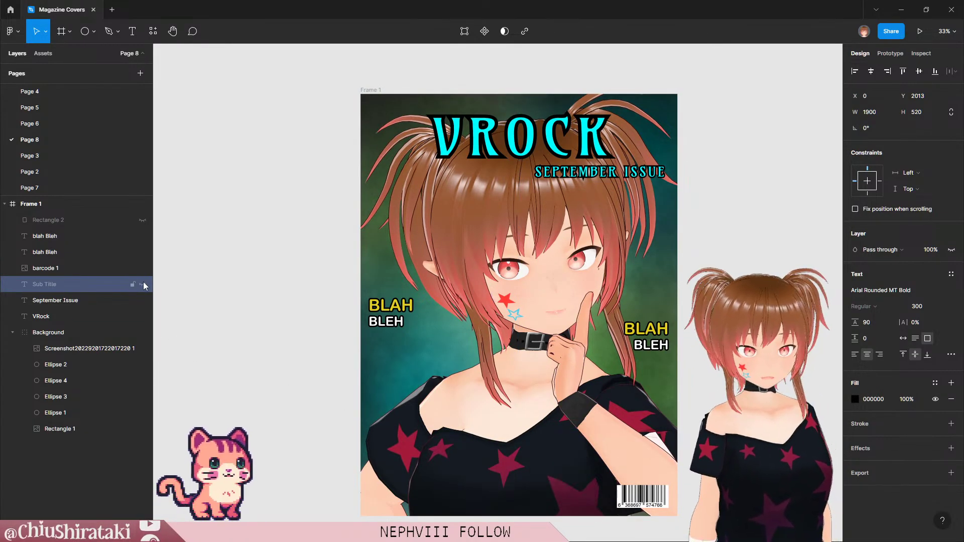
click(143, 286)
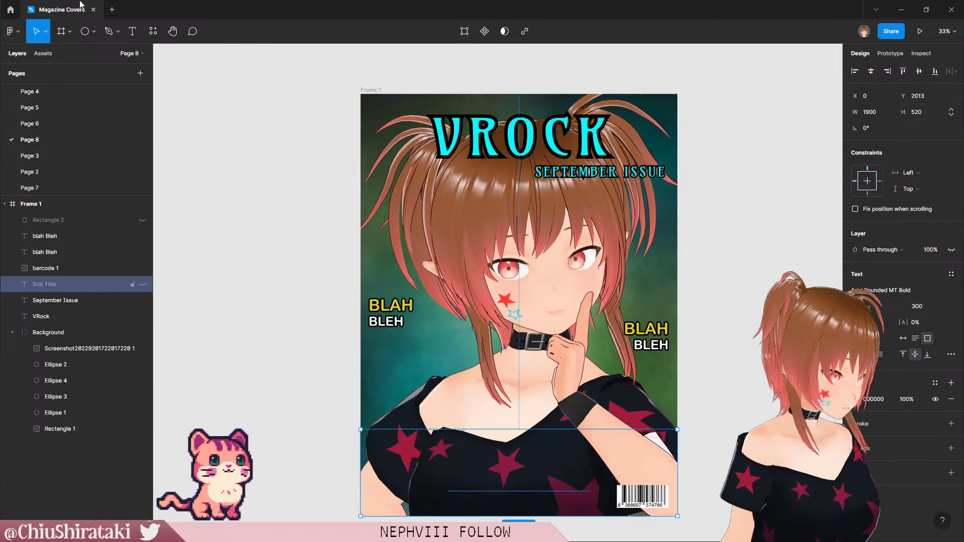
Step: Select SEPTEMBER ISSUE and zoom and pan to a close-up of it beneath VROCK
click(622, 188)
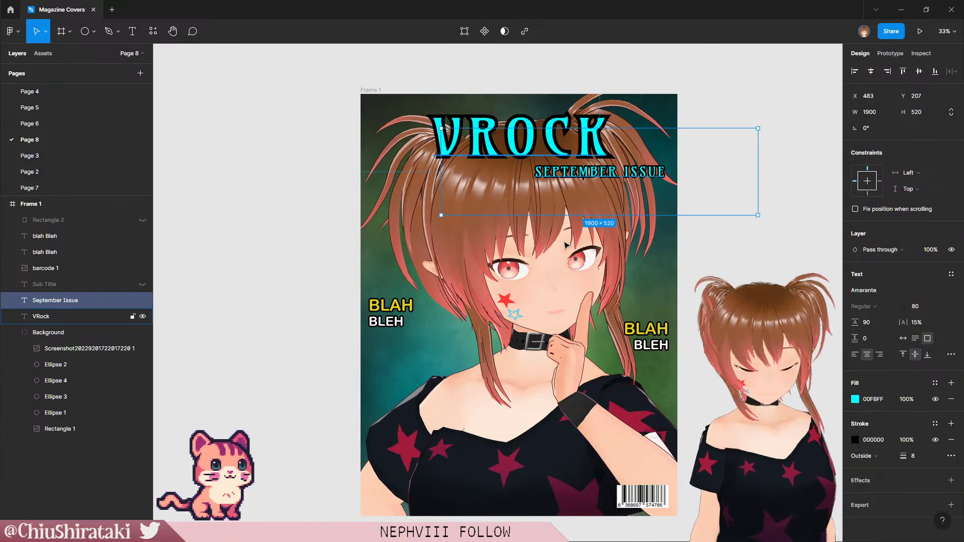
scroll(655, 203, up, 2)
scroll(656, 203, up, 5)
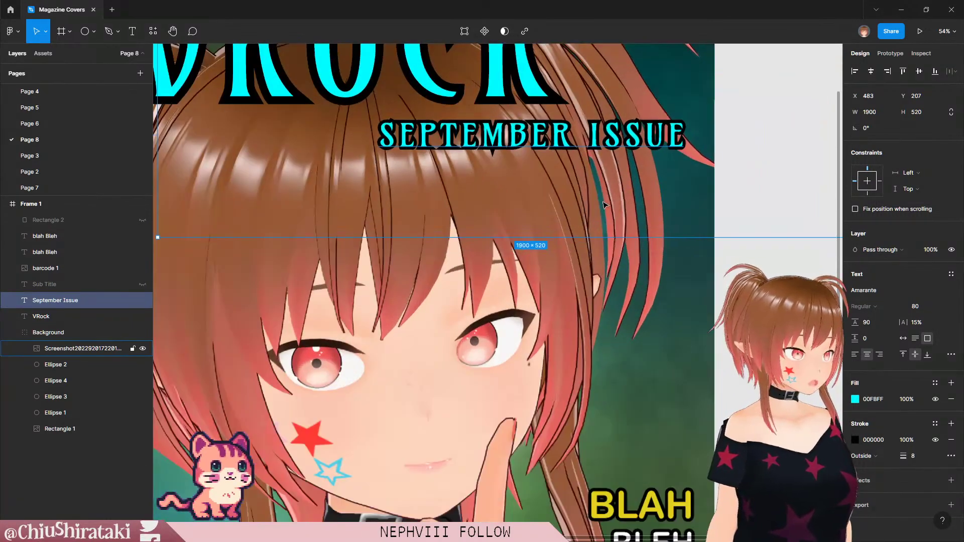
scroll(458, 218, up, 2)
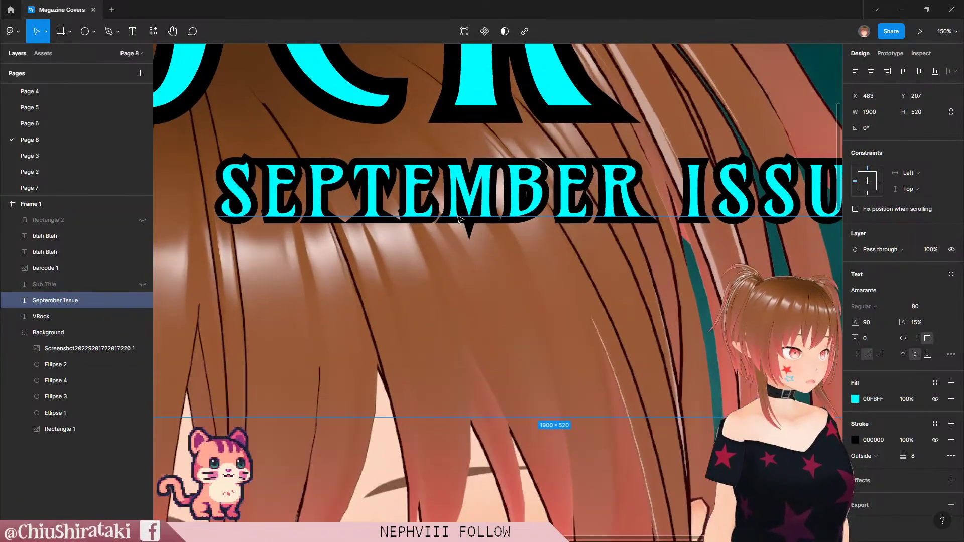
scroll(635, 212, down, 2)
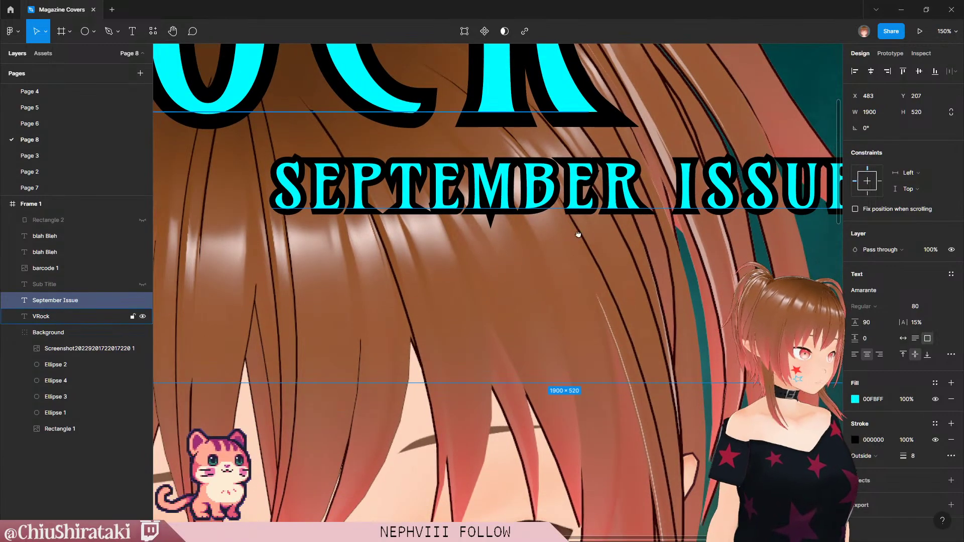
drag(578, 234, 496, 240)
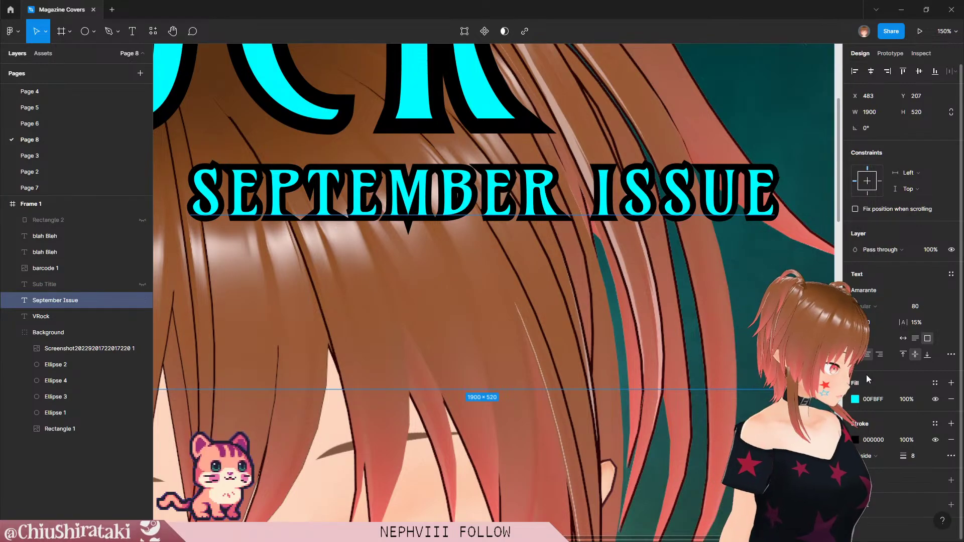
scroll(588, 292, down, 3)
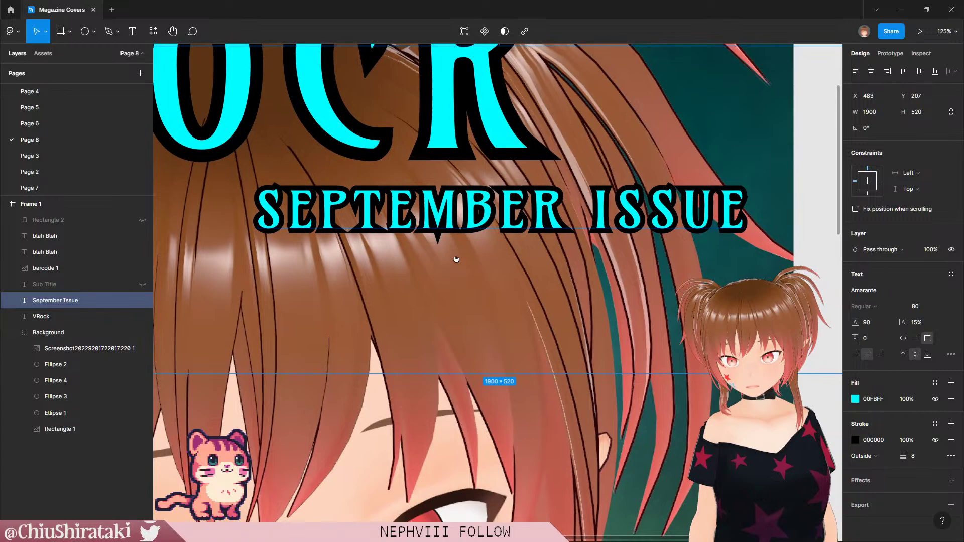
drag(456, 260, 481, 274)
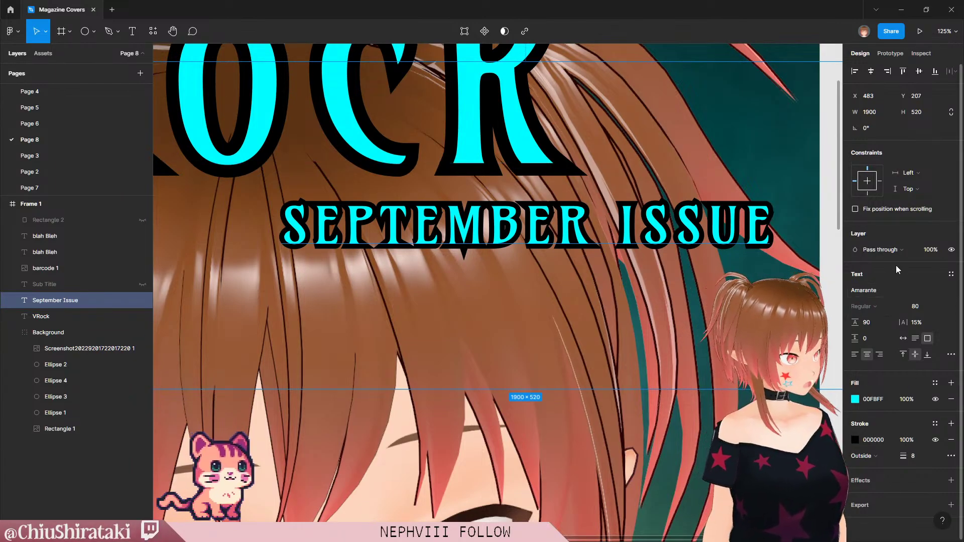
Step: Give SEPTEMBER ISSUE a white FFFAFA fill
click(865, 400)
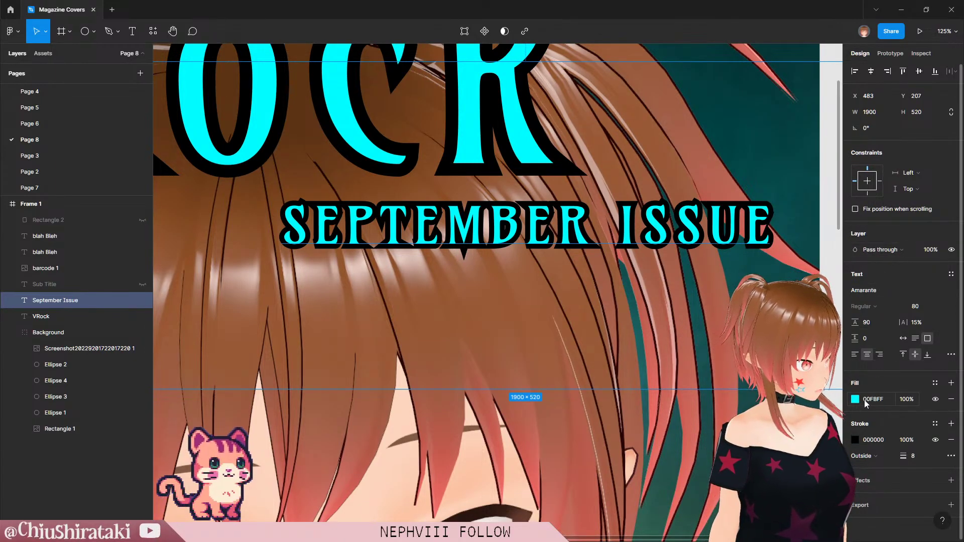
text(FFFAFA)
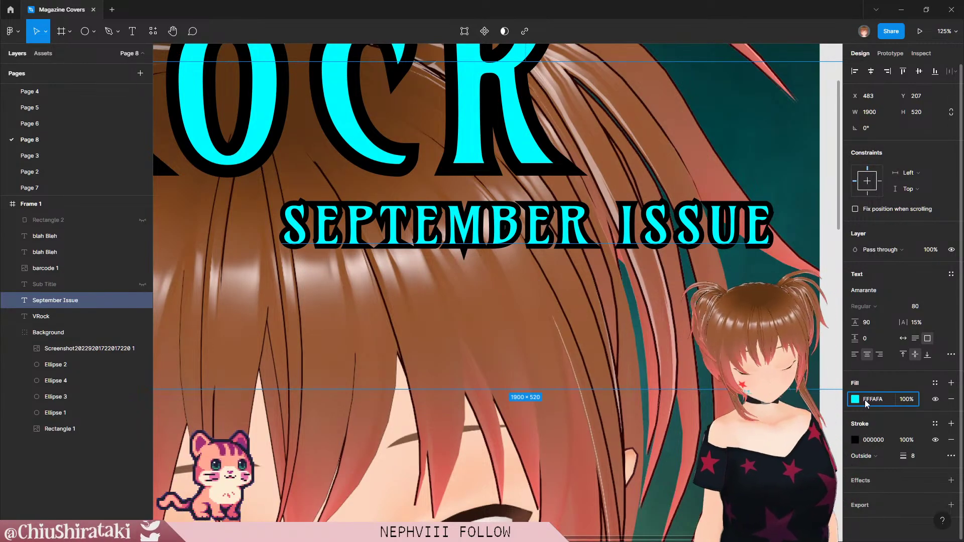
key(Return)
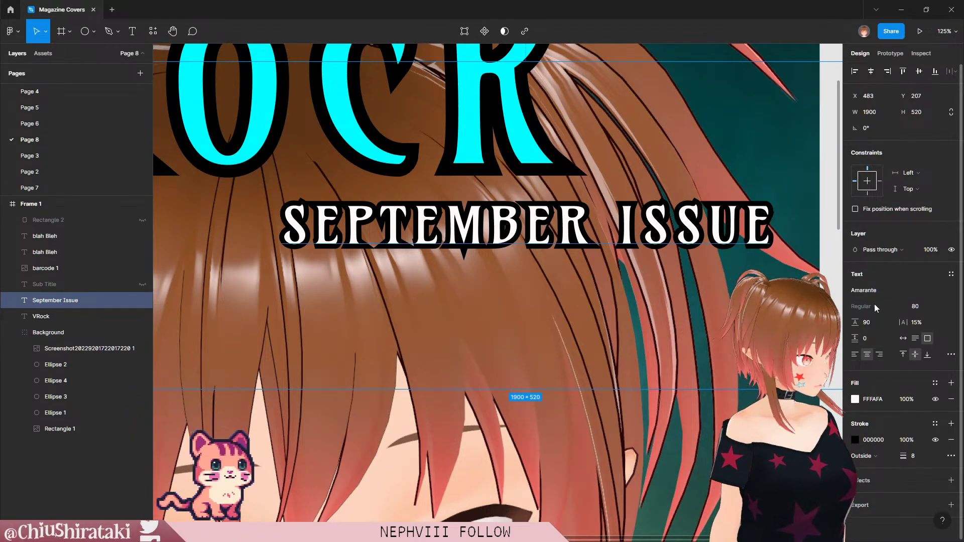
Step: Compare Amarante, Amaranth and Amatic SC, settling SEPTEMBER ISSUE on Amaranth
click(939, 290)
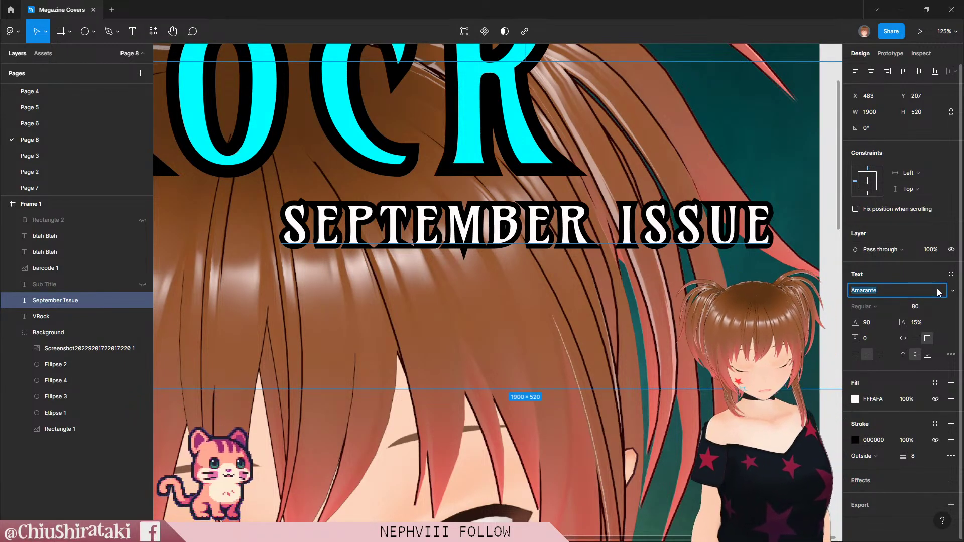
key(Down)
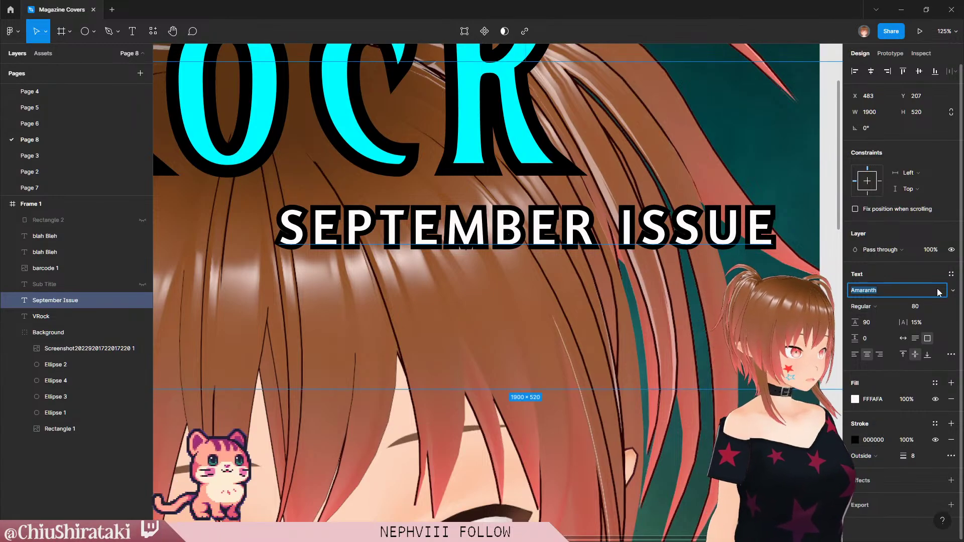
key(Up)
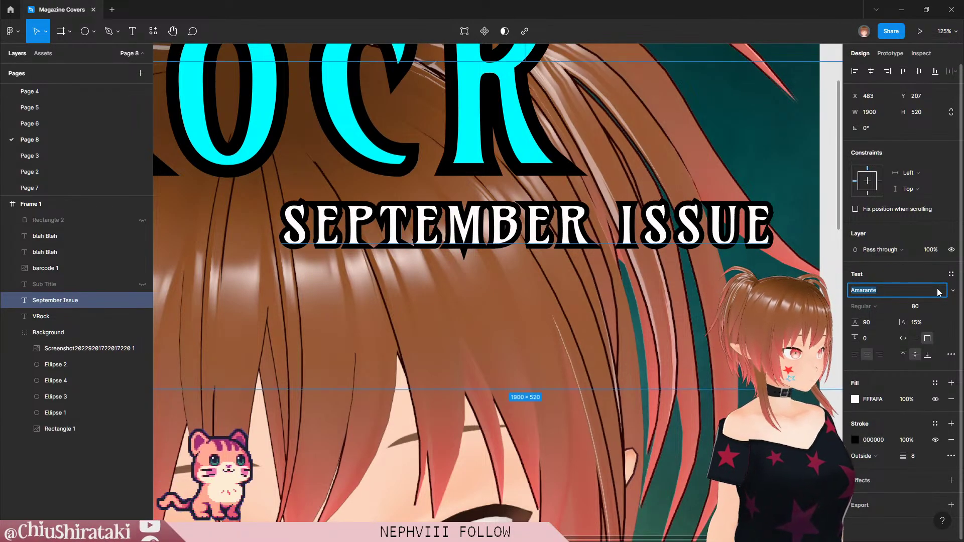
key(Down)
key(Up)
key(Down)
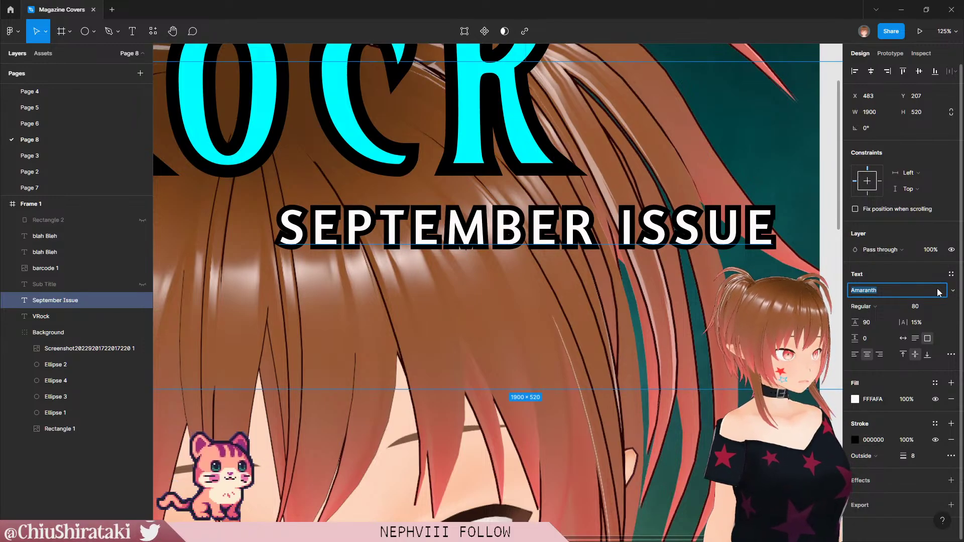
key(Down)
key(Up)
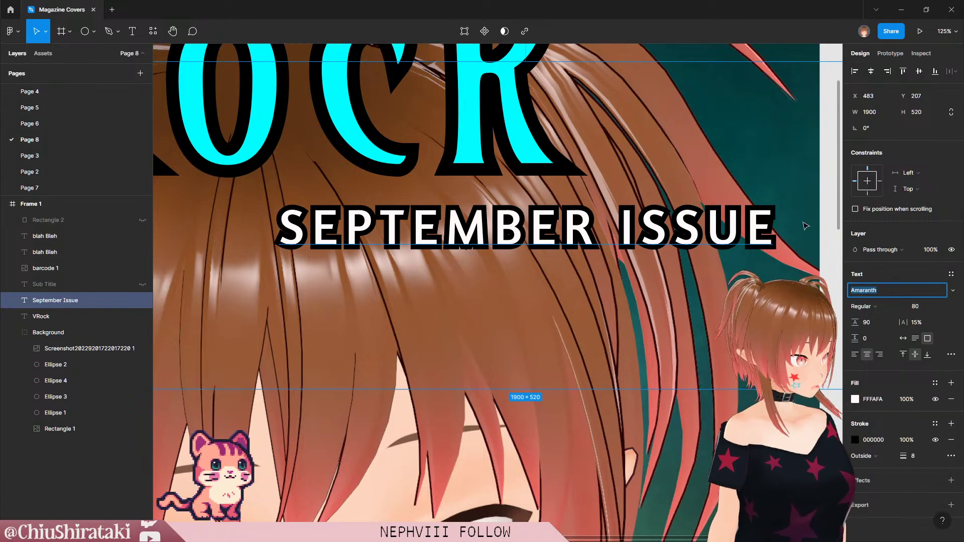
Step: Thin the SEPTEMBER ISSUE outline weight from 8 to 6
click(916, 456)
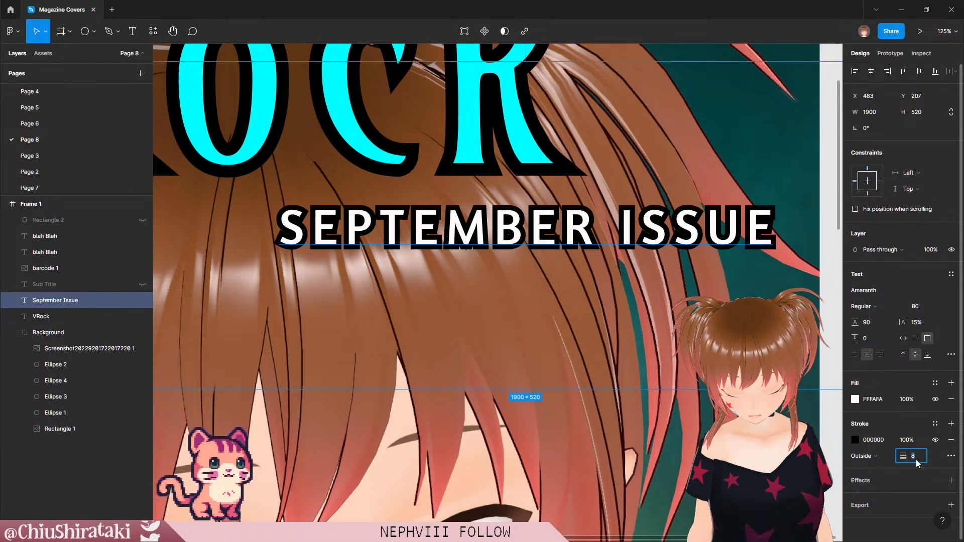
text(6)
key(Return)
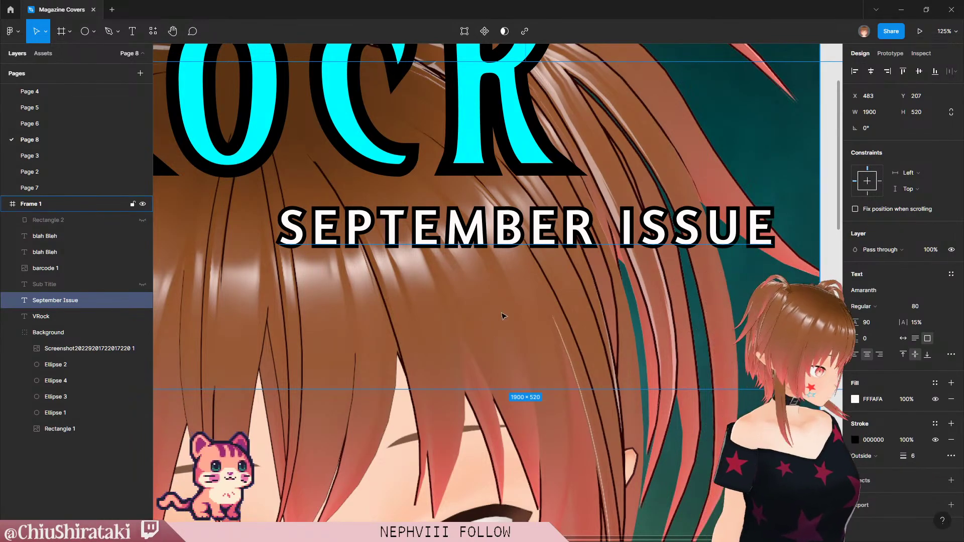
scroll(504, 316, down, 6)
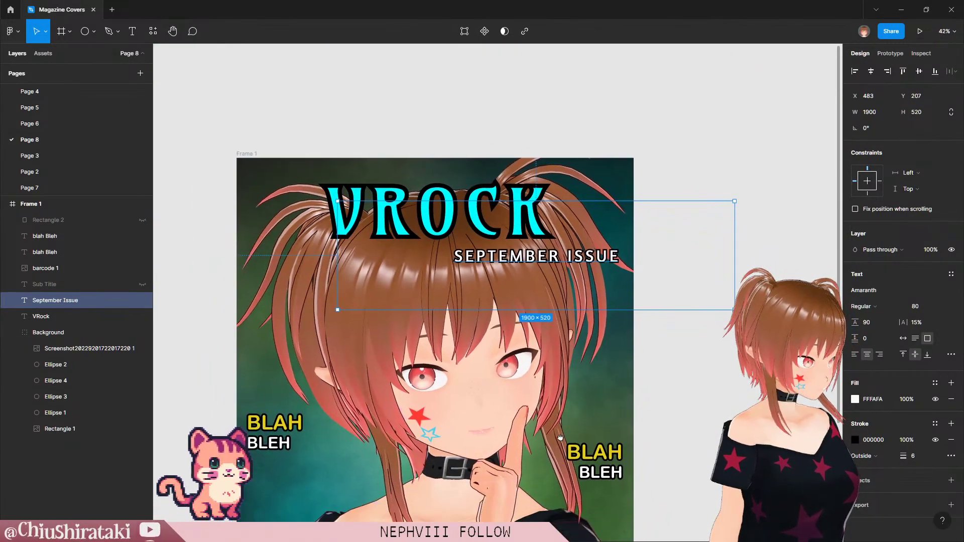
drag(561, 438, 625, 360)
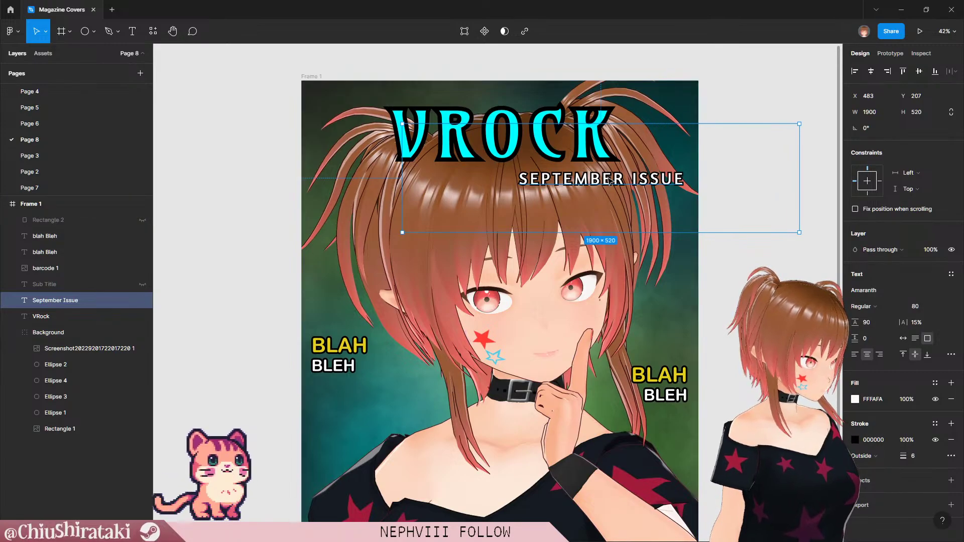
drag(610, 177, 611, 176)
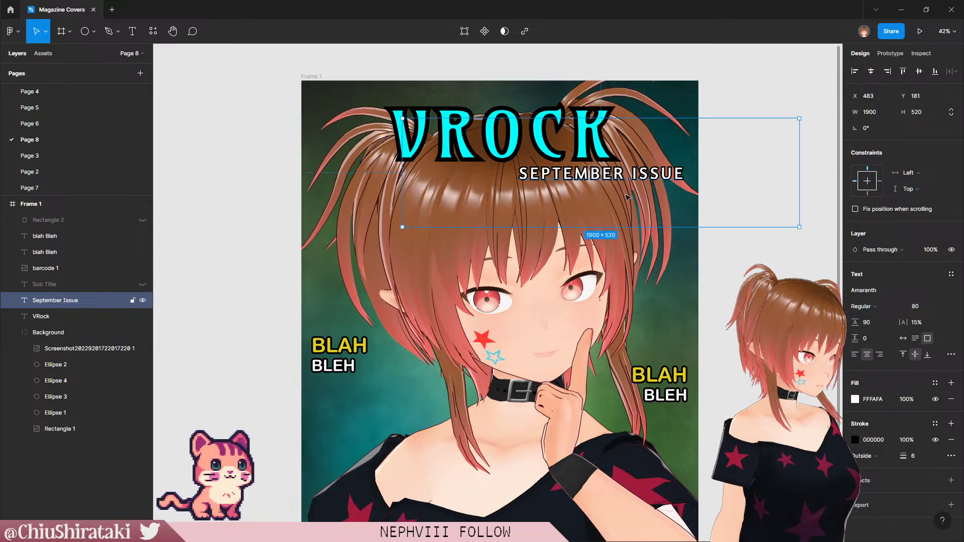
ctrl+scroll(615, 211, down, 2)
scroll(632, 255, down, 3)
scroll(632, 255, up, 4)
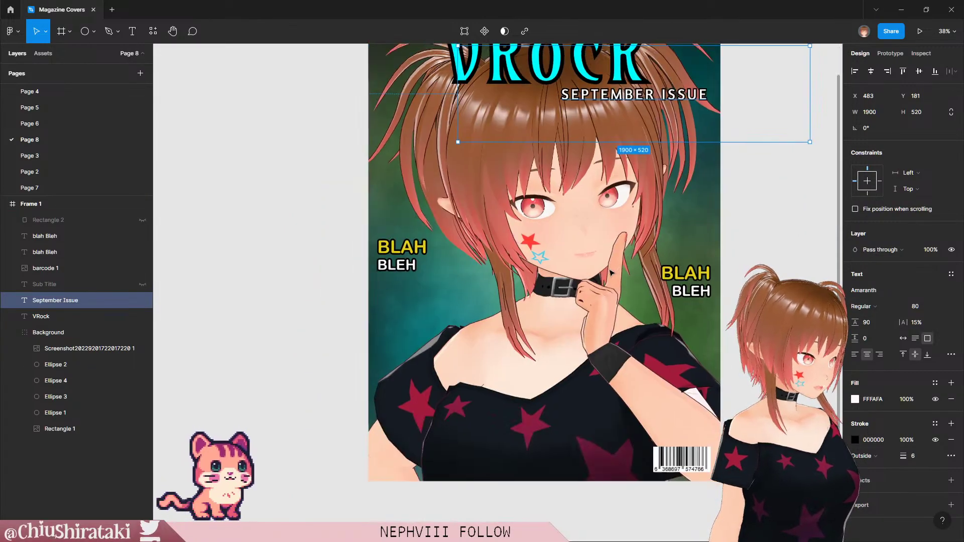
ctrl+scroll(581, 289, down, 1)
click(395, 320)
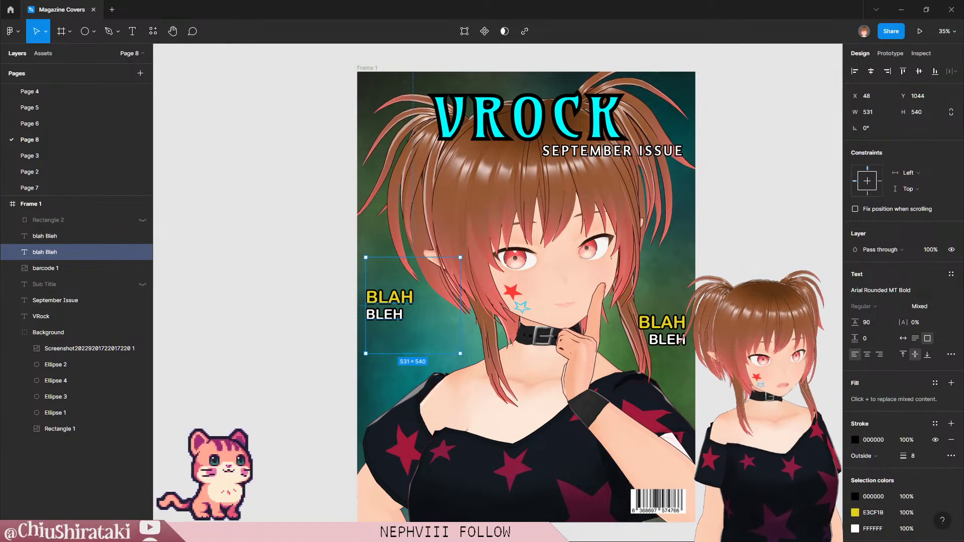
Step: Unhide the grey rounded card, move it under the left BLAH BLEH lines, make it 480×480, and switch its fill to image
click(143, 220)
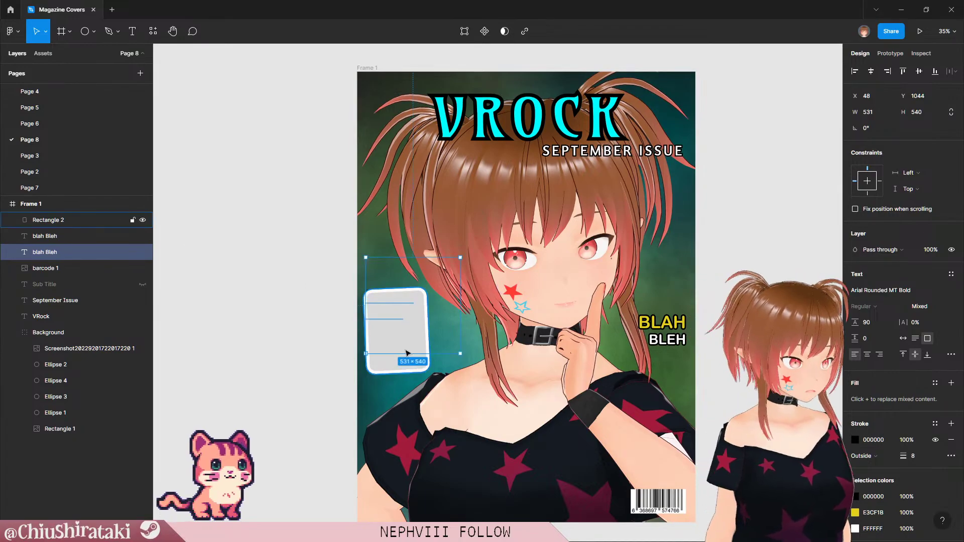
drag(398, 369, 418, 378)
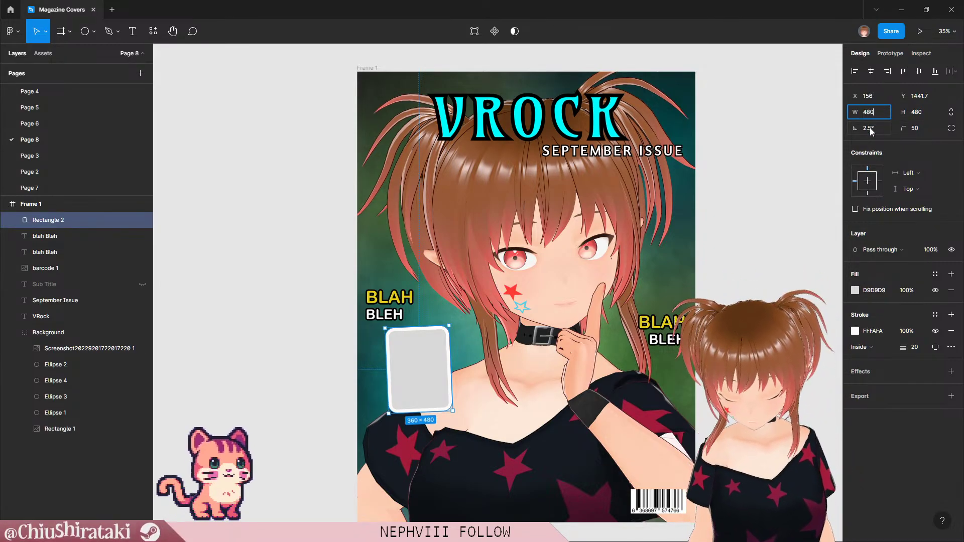
key(Return)
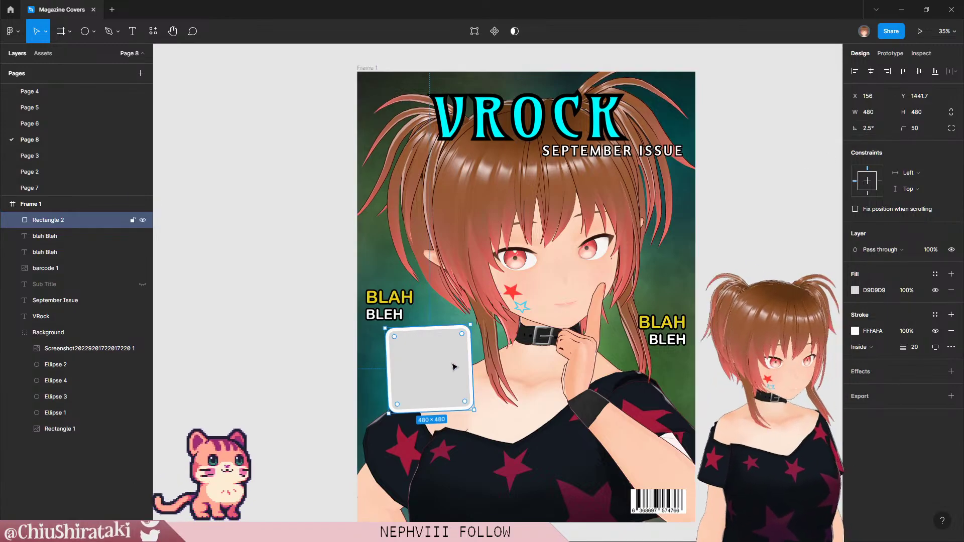
click(856, 291)
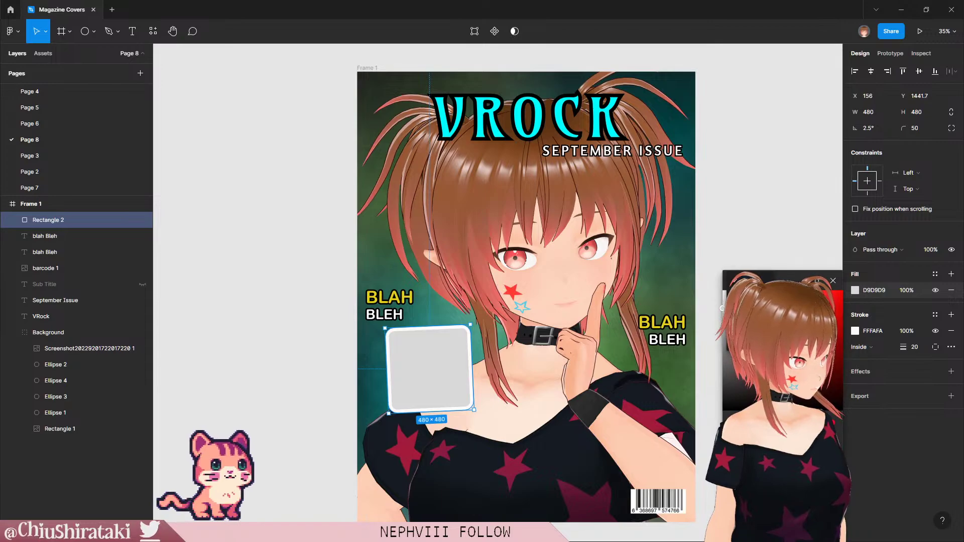
click(748, 279)
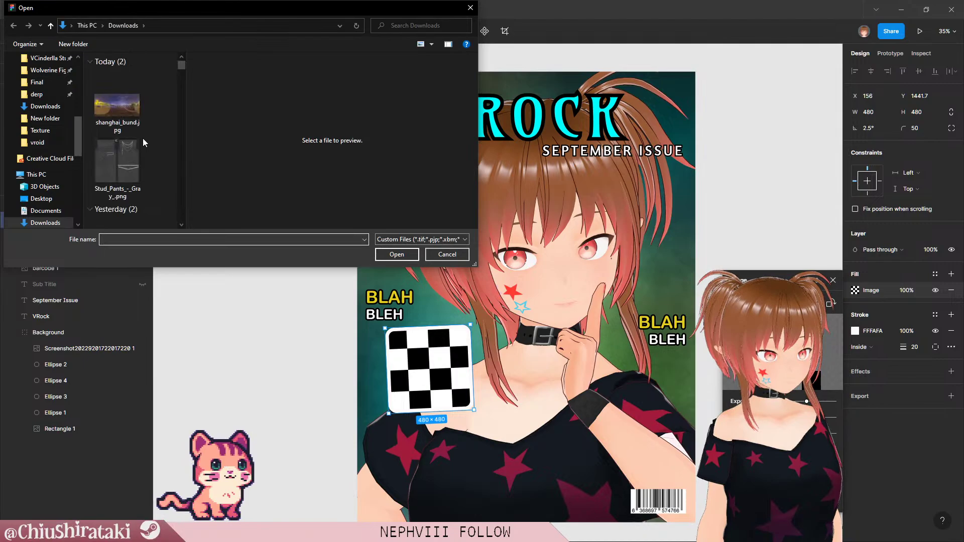
Step: Browse the file chooser for the guitarist album-cover artwork, then dismiss the window
scroll(144, 141, down, 3)
scroll(87, 98, up, 3)
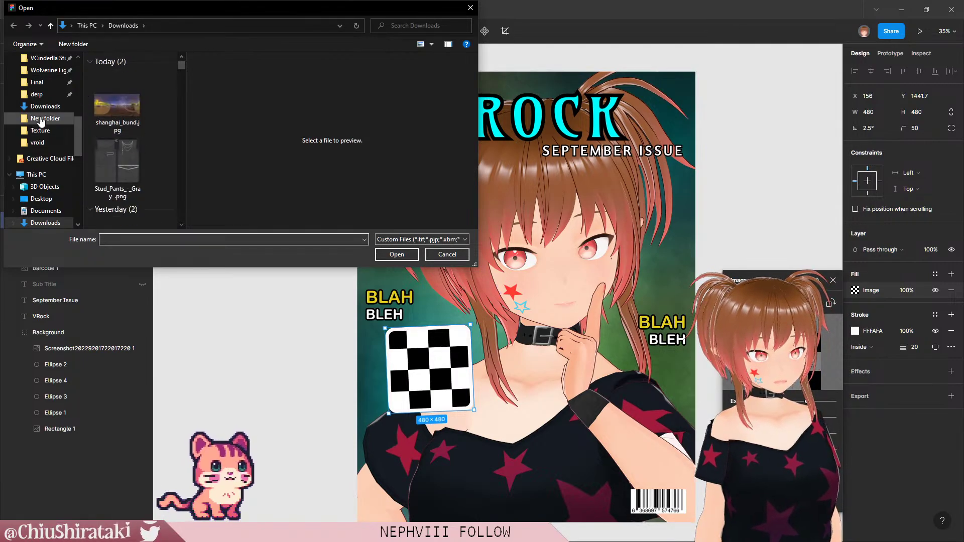
key(Escape)
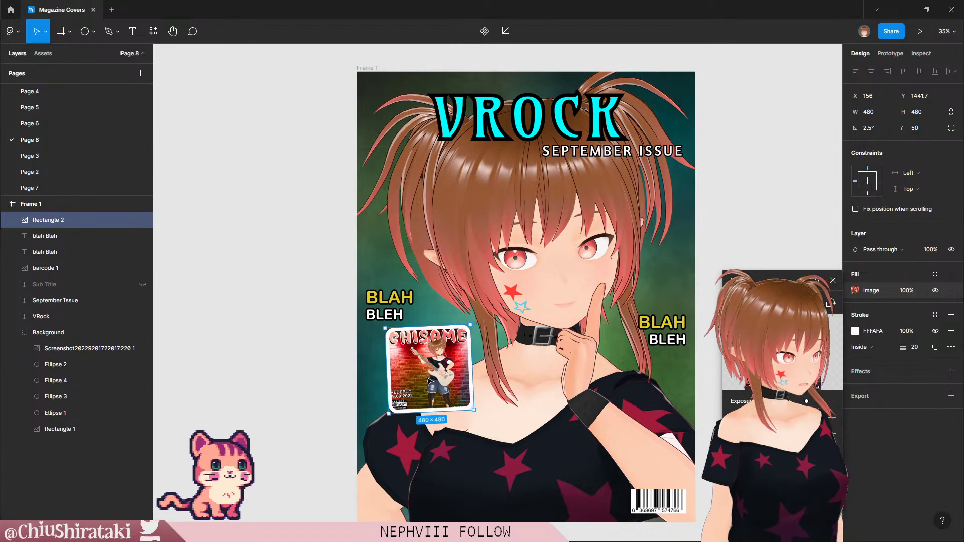
Step: Nudge the album card slightly left, undoing an accidental resize so it stays 480×480
drag(430, 381, 429, 380)
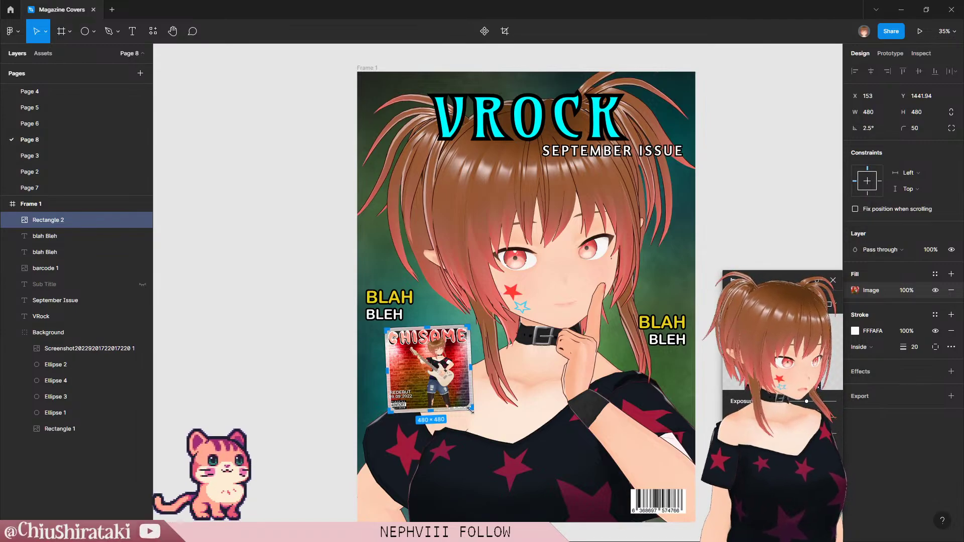
drag(471, 411, 498, 438)
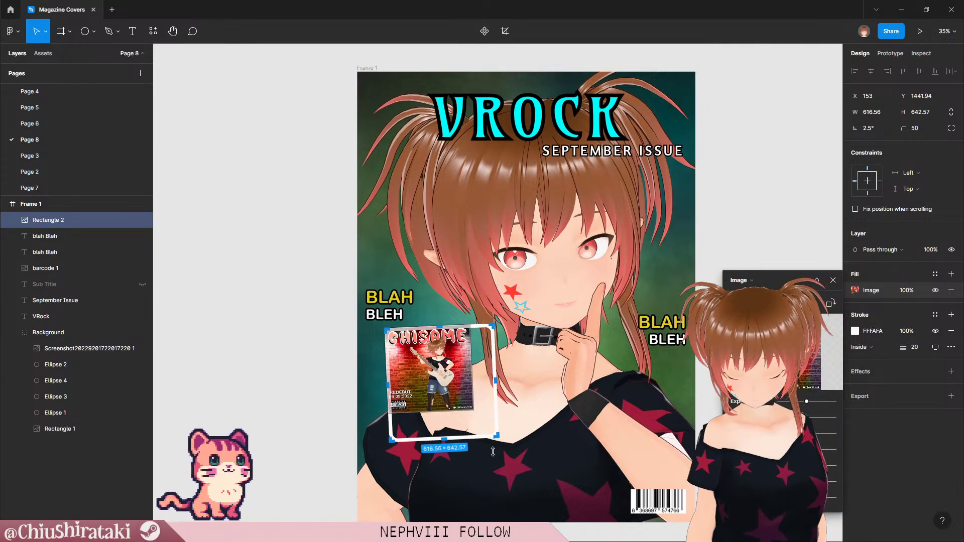
key(ctrl+z)
click(444, 391)
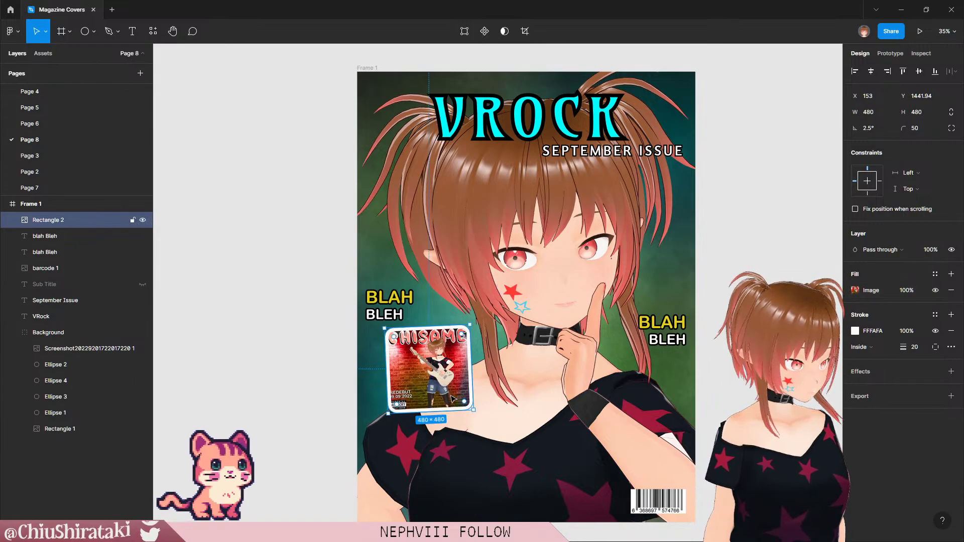
Step: Crop, scale and reposition the guitarist poster image so it fits inside the card
double_click(454, 388)
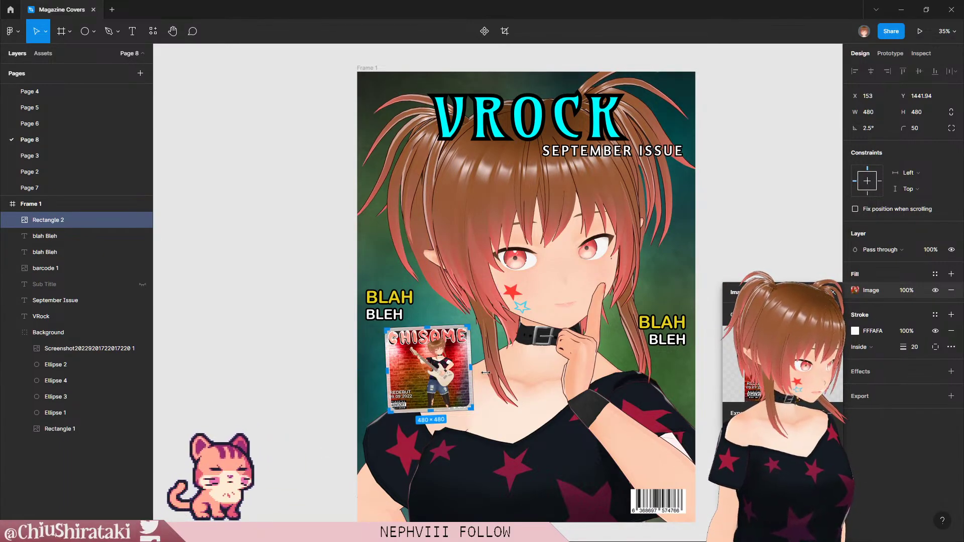
mouse_move(471, 371)
mouse_down()
mouse_move(506, 374)
mouse_move(458, 383)
mouse_up()
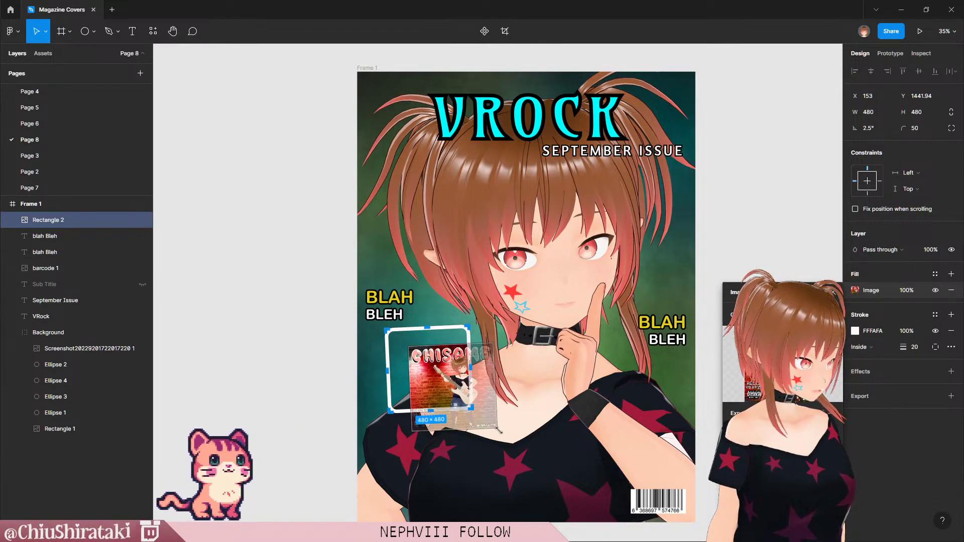
drag(498, 430, 433, 408)
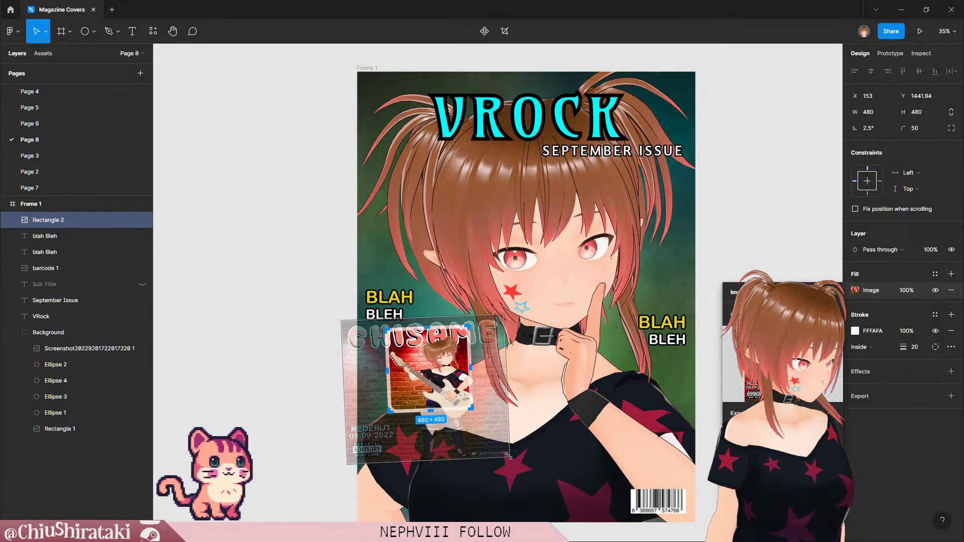
drag(509, 456, 484, 435)
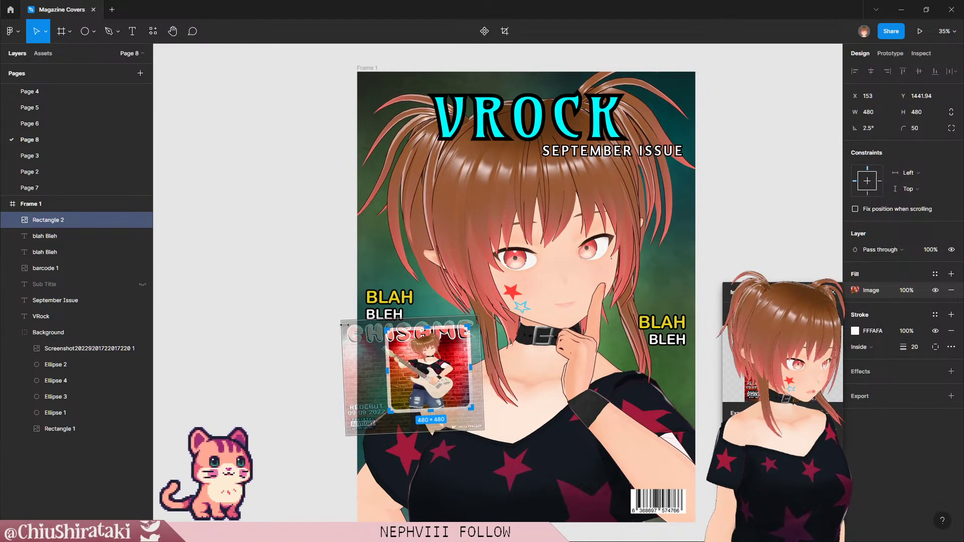
drag(341, 321, 384, 330)
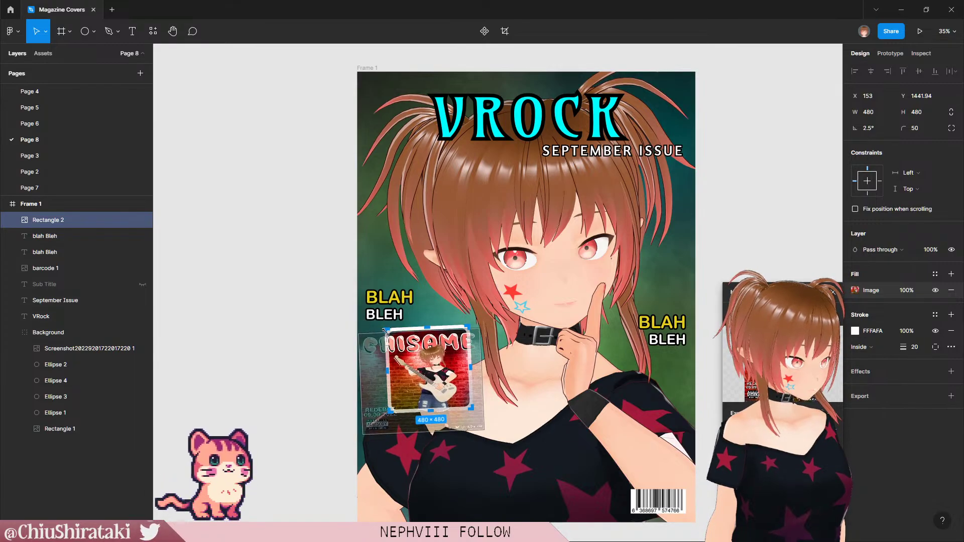
drag(374, 373, 402, 402)
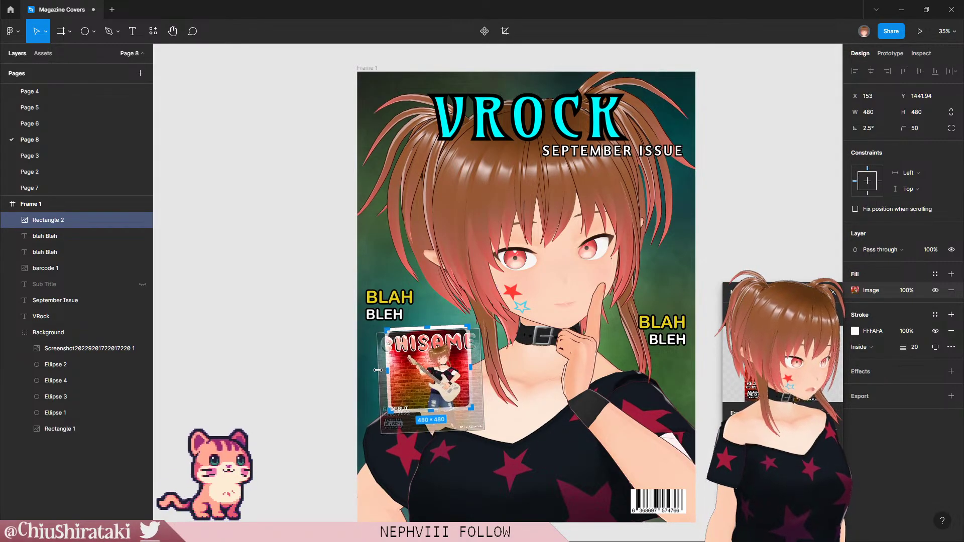
drag(445, 371, 449, 365)
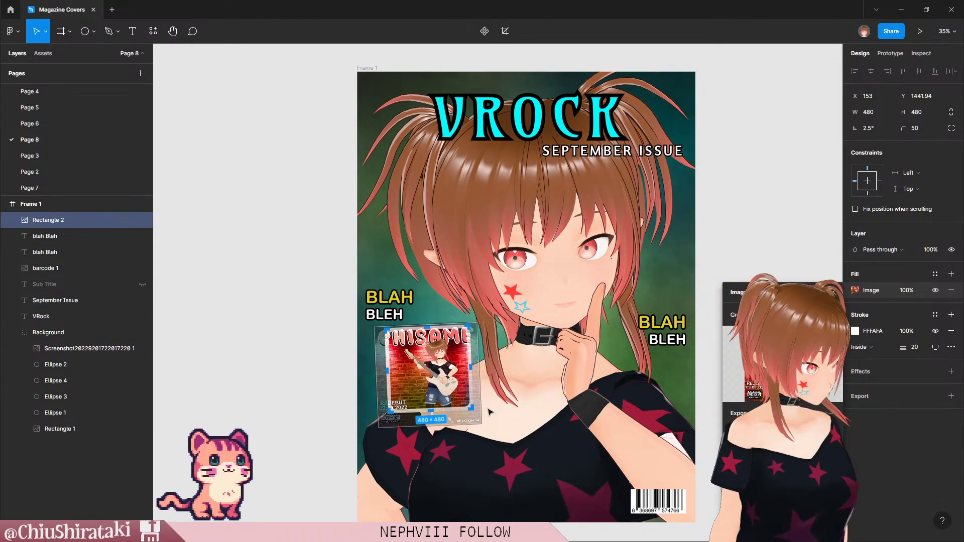
drag(481, 424, 471, 409)
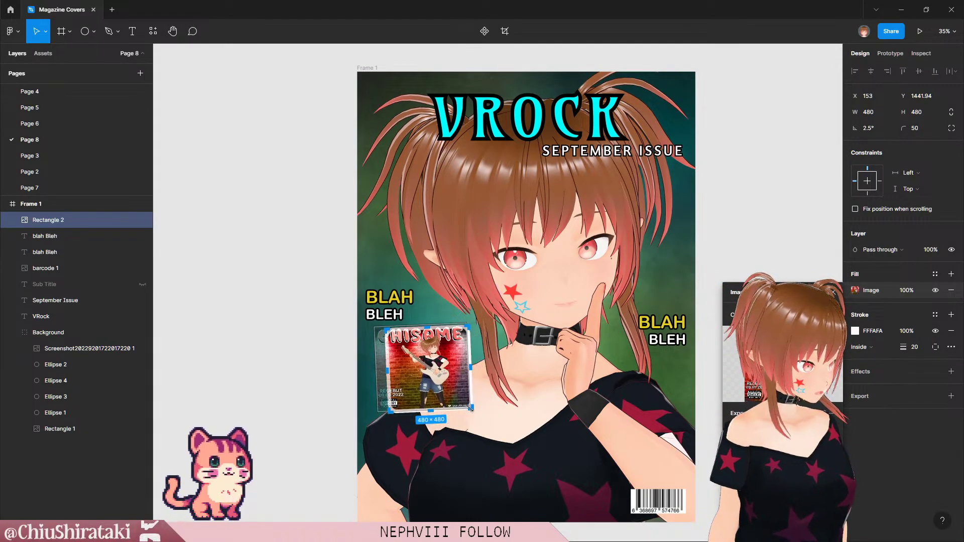
drag(376, 328, 387, 328)
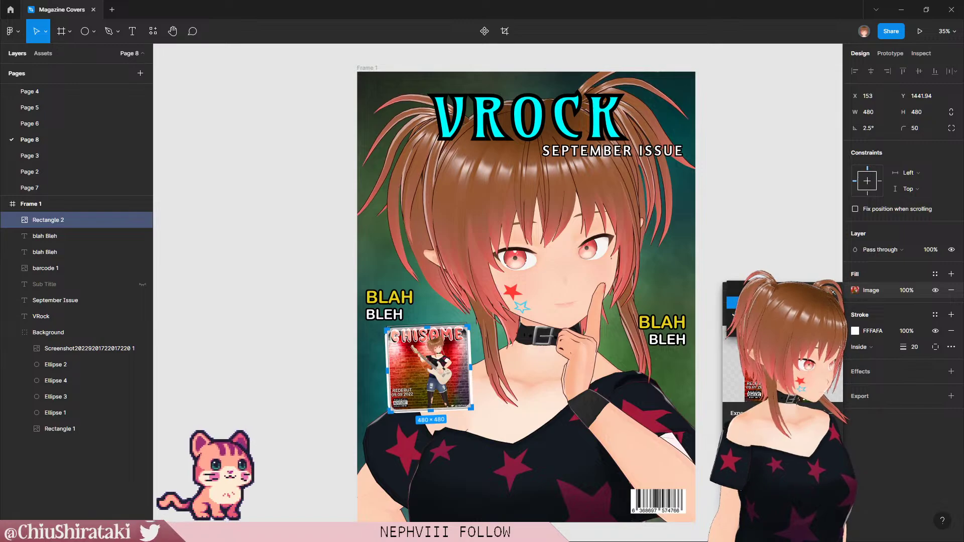
key(Escape)
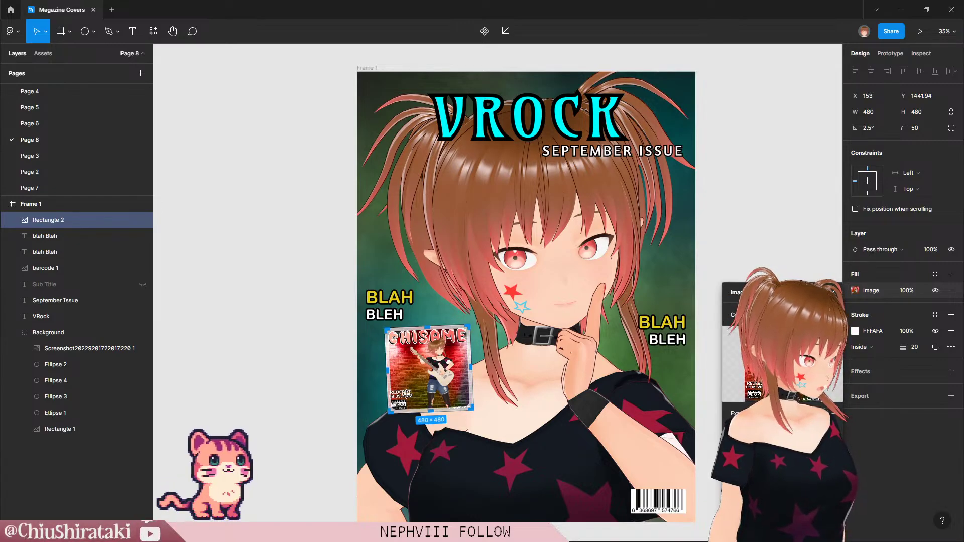
Step: Fine-tune the image's scale and position within the card so the whole artwork shows
click(435, 405)
double_click(435, 400)
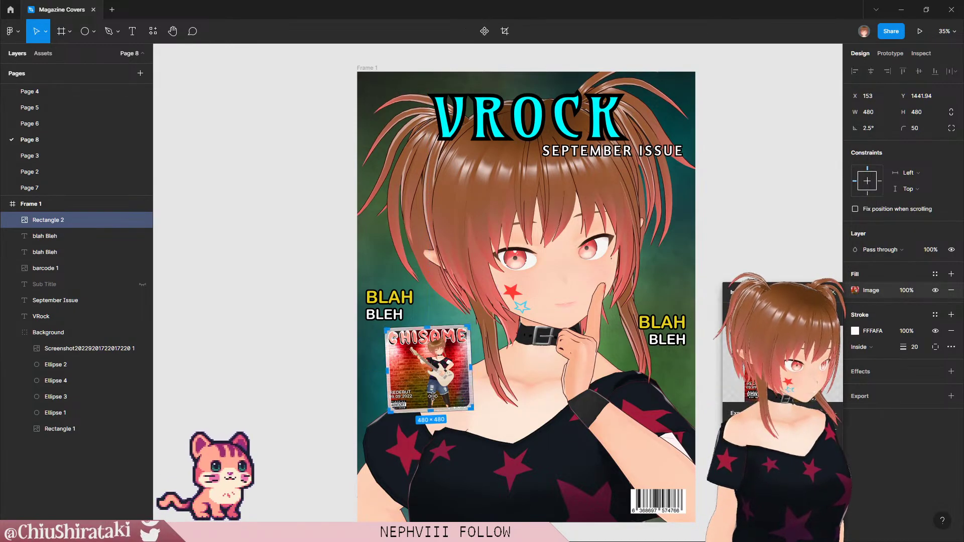
mouse_move(433, 396)
mouse_down()
mouse_move(432, 383)
mouse_move(431, 417)
mouse_move(431, 374)
mouse_move(428, 387)
mouse_up()
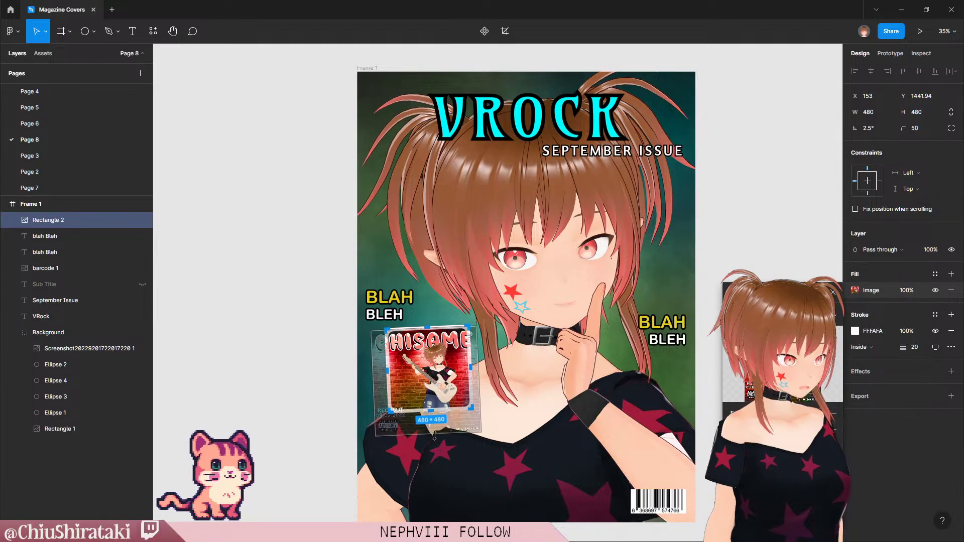
drag(435, 439, 435, 447)
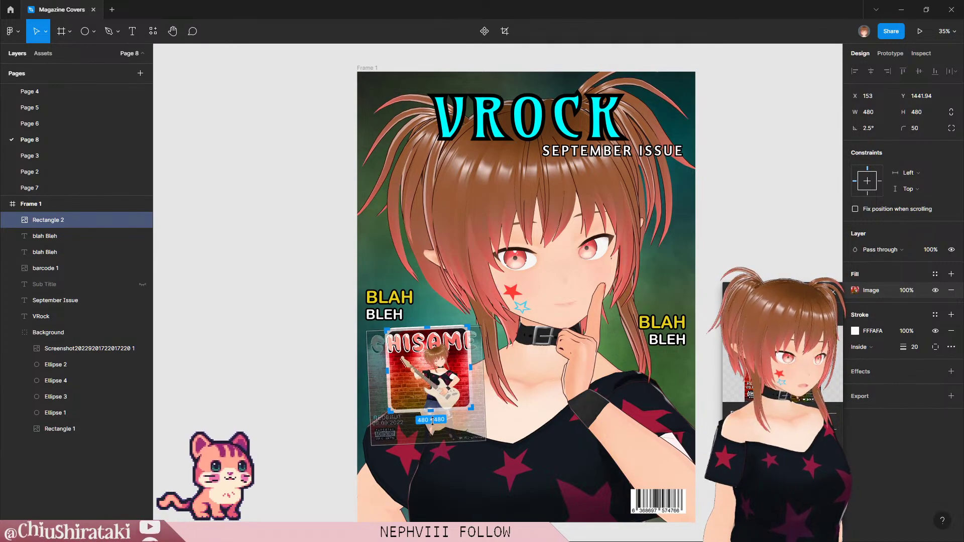
drag(426, 385, 433, 383)
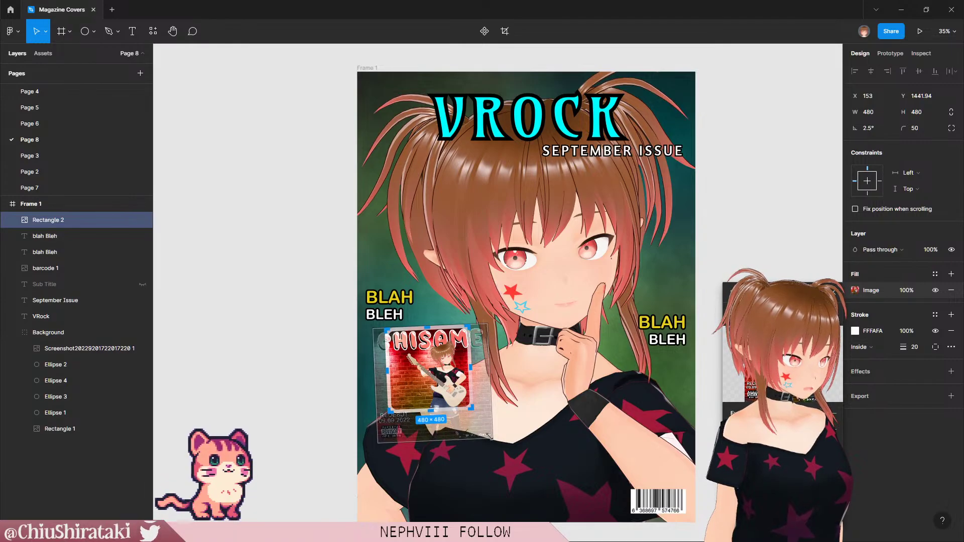
drag(490, 435, 476, 429)
drag(445, 397, 446, 397)
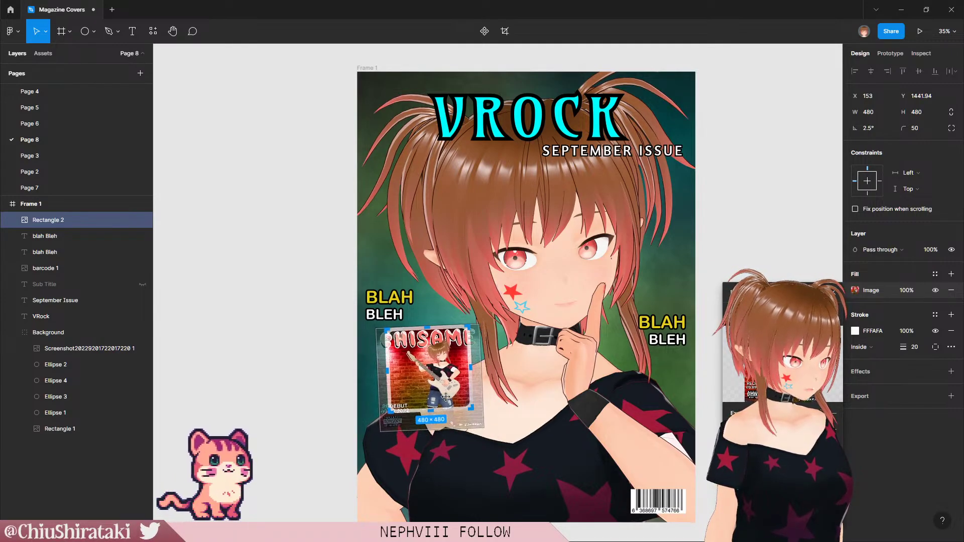
drag(488, 426, 477, 420)
drag(448, 391, 450, 392)
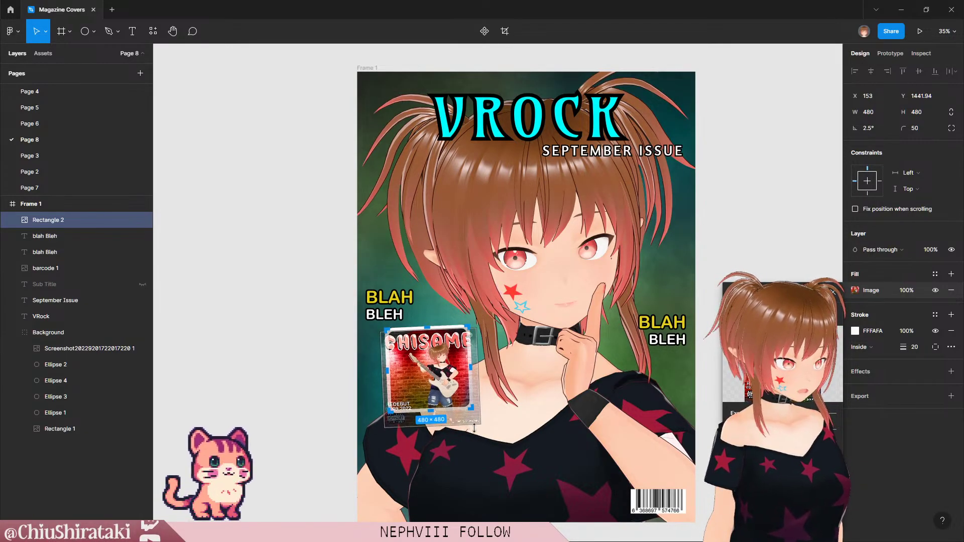
drag(474, 427, 471, 411)
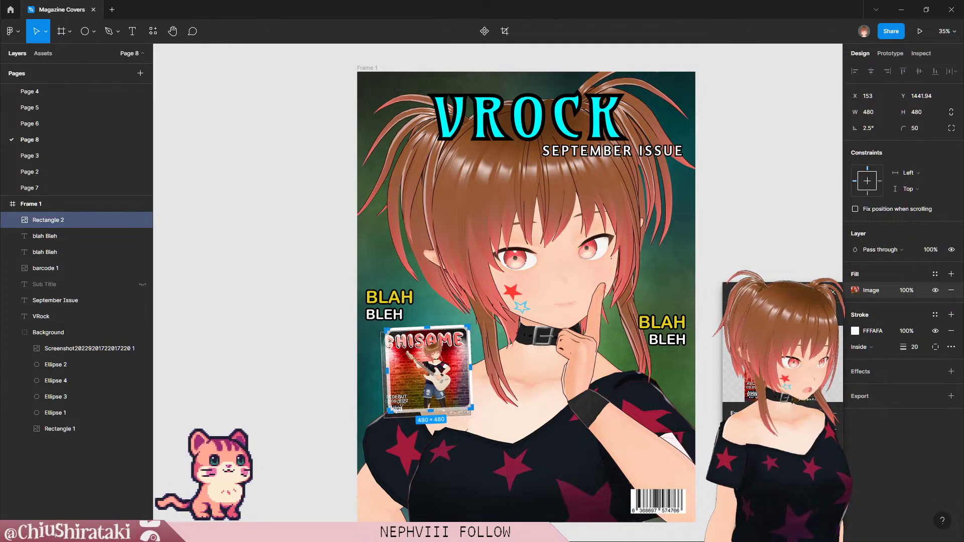
key(Return)
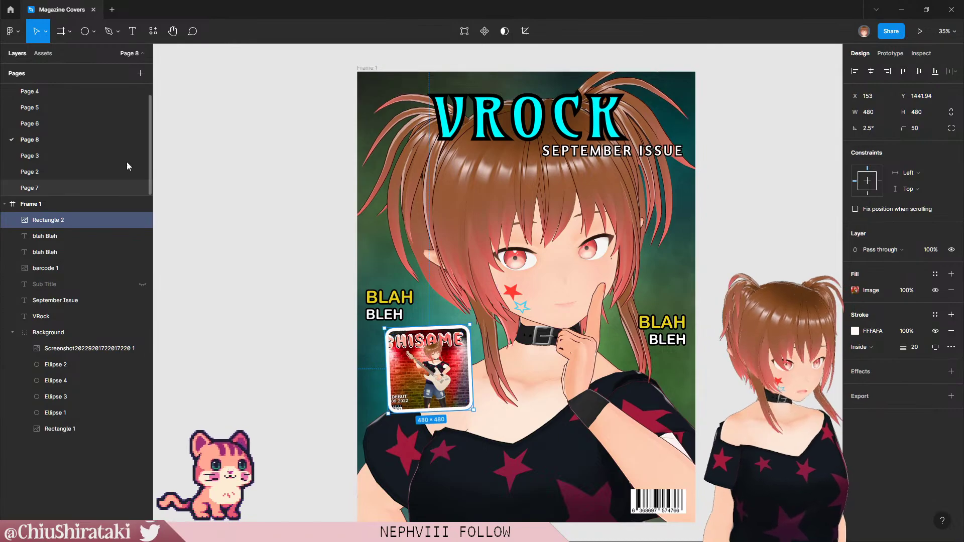
Step: On Page 2, hide the Redebut 09.09.2022 date, parental advisory label and social-handle group, then select the Poster frame
click(61, 168)
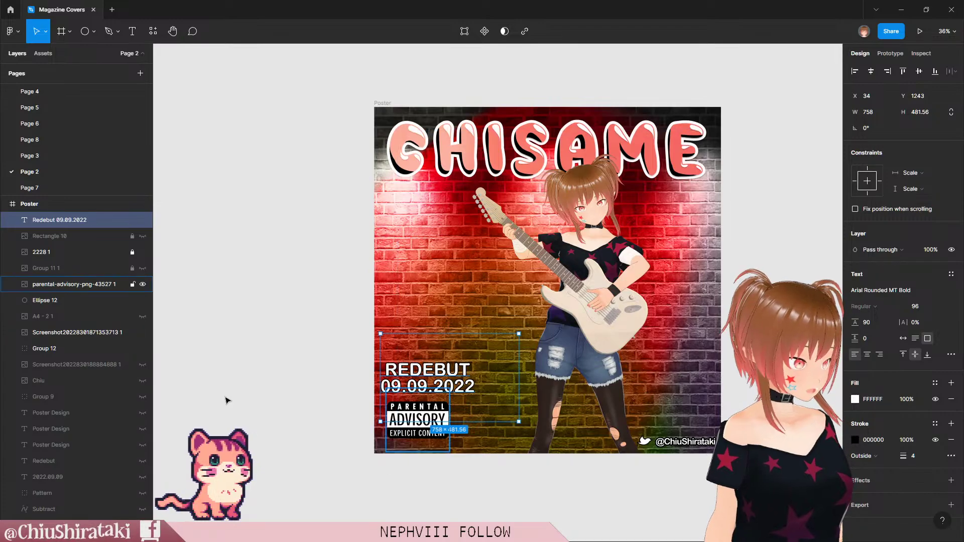
click(143, 221)
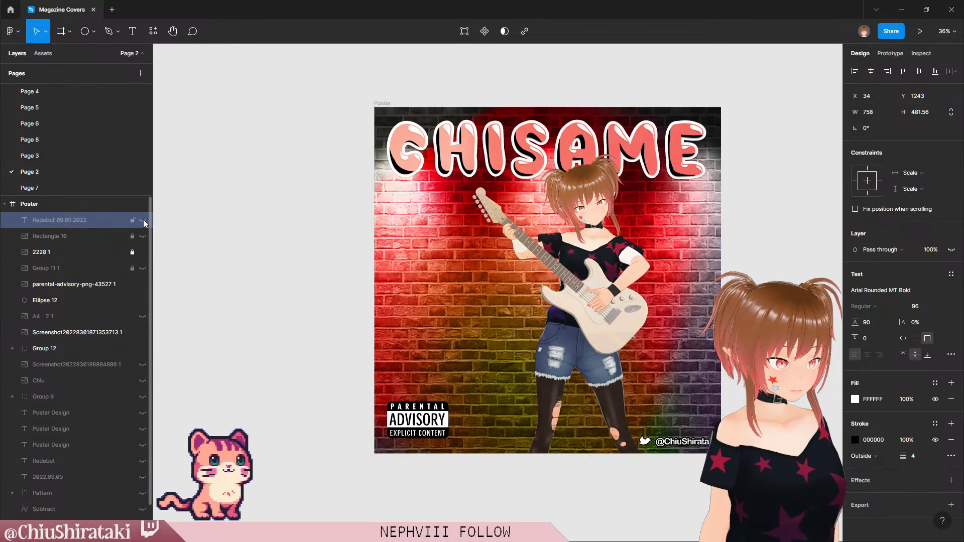
click(138, 286)
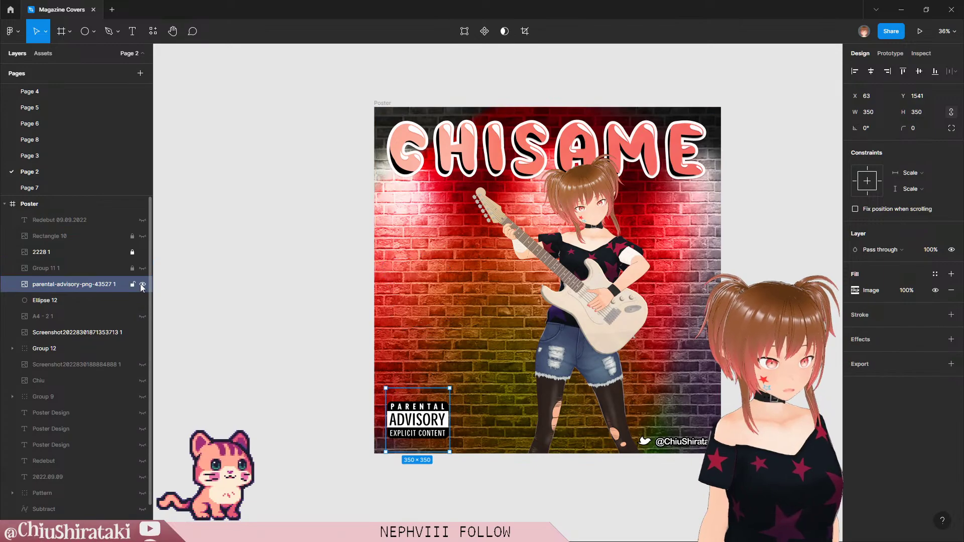
click(698, 445)
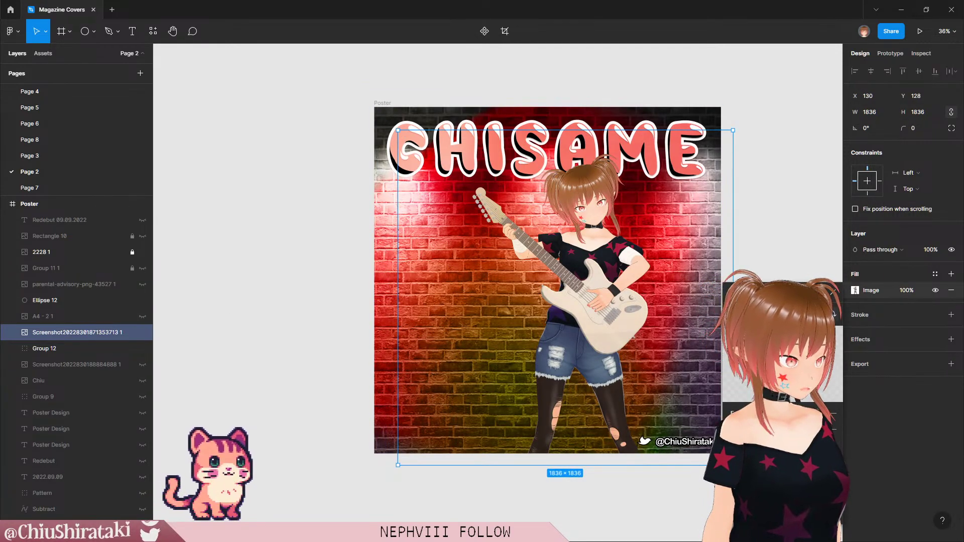
click(95, 267)
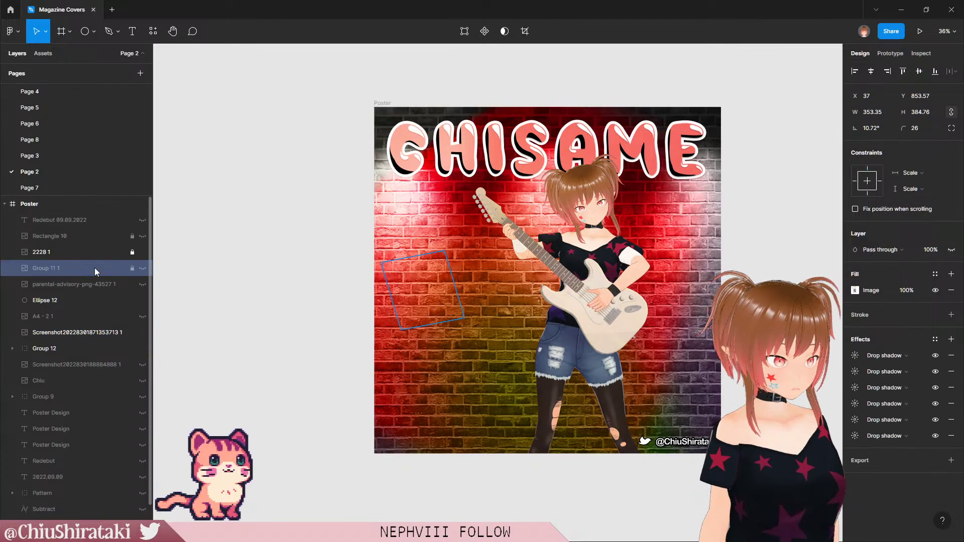
click(83, 346)
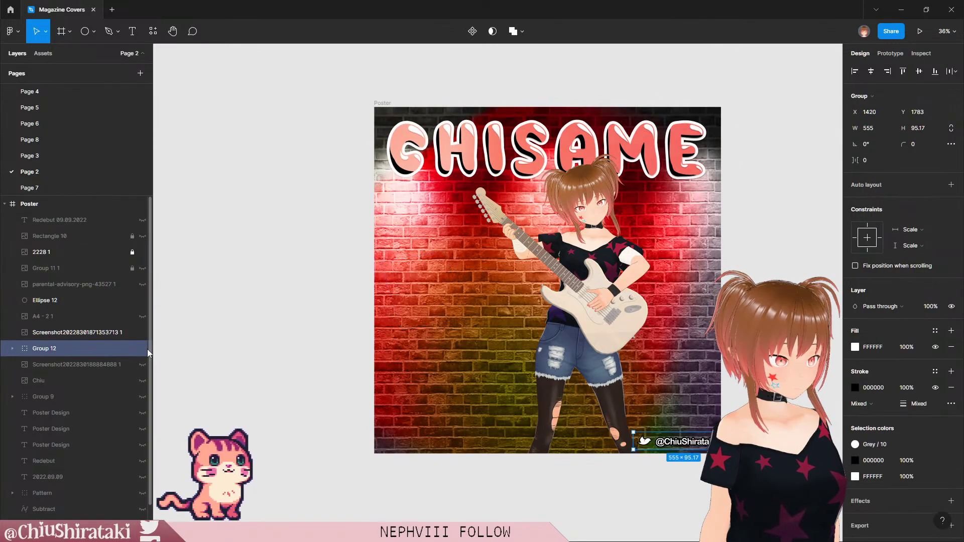
click(143, 349)
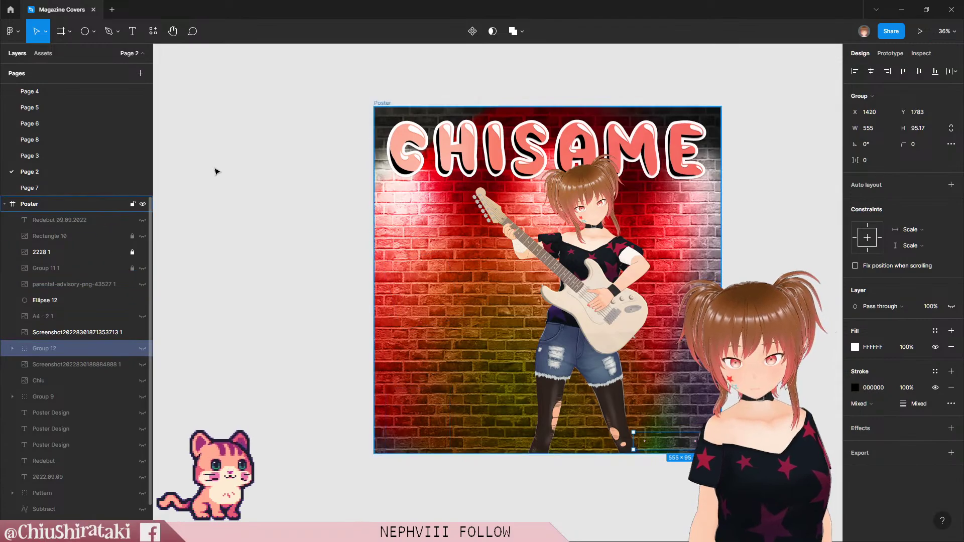
click(87, 206)
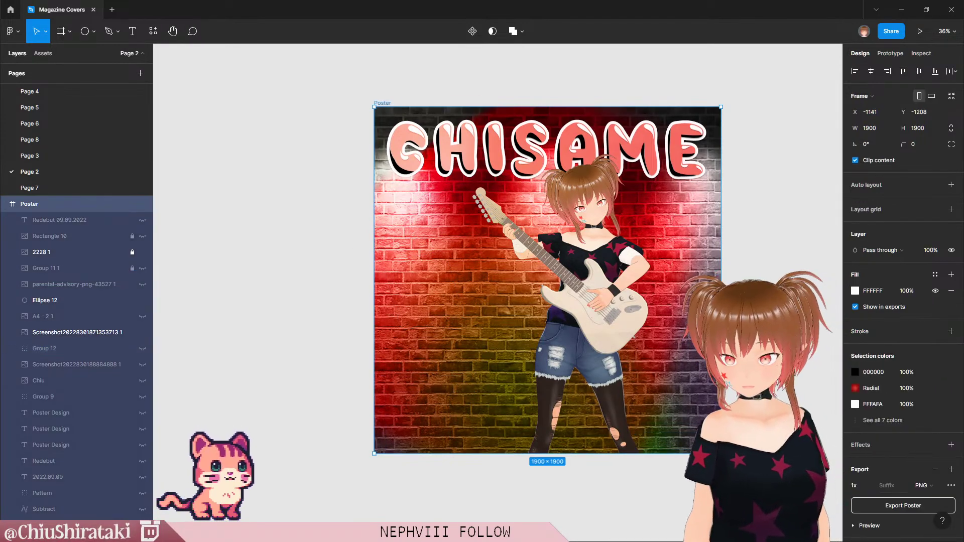
key(alt+Tab)
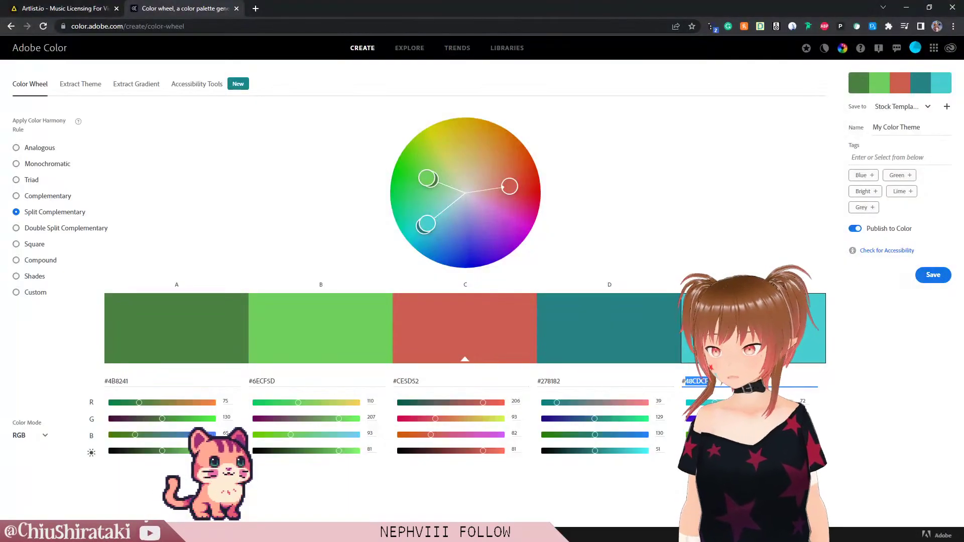
Step: Play Burn It Down in the Artlist tab, then minimize the browser
key(ctrl+shift+Tab)
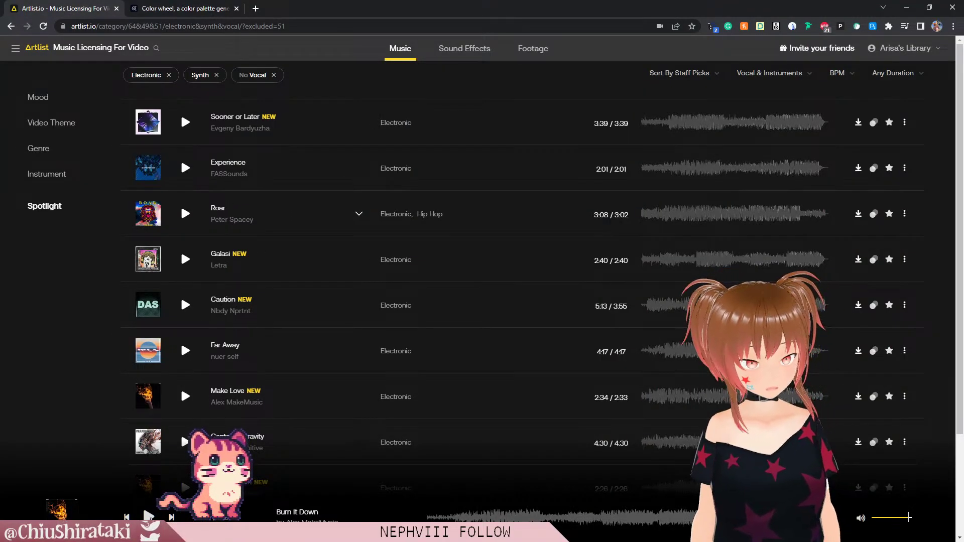
click(185, 487)
scroll(257, 386, down, 3)
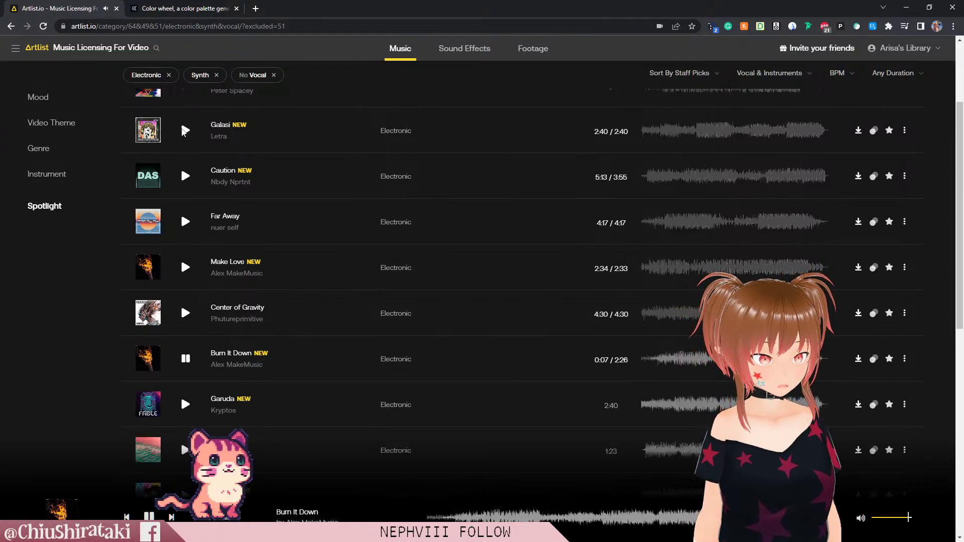
scroll(185, 126, up, 3)
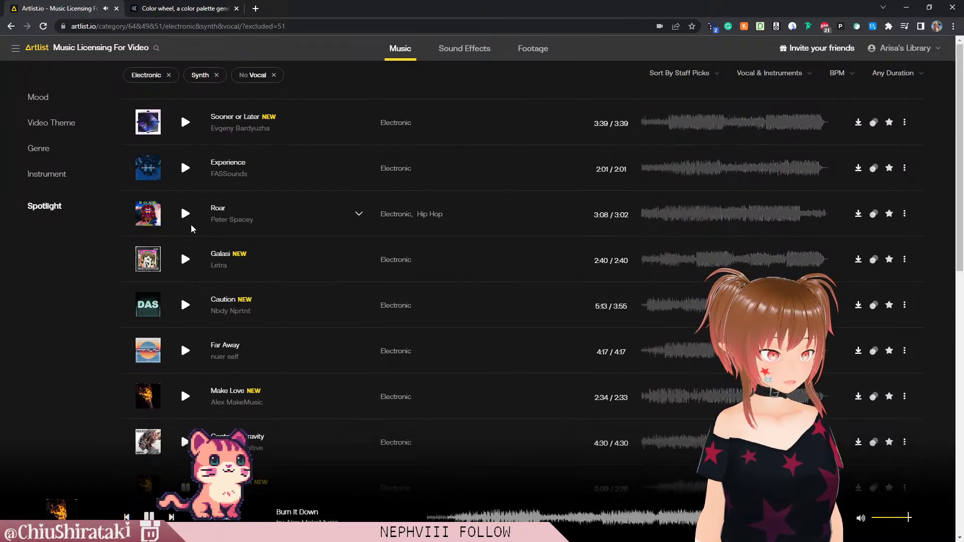
click(906, 5)
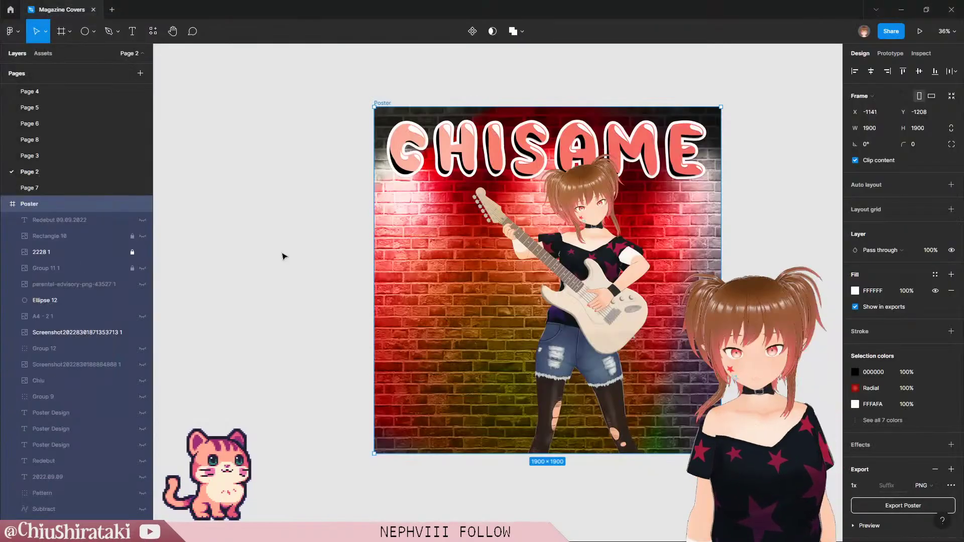
Step: Reselect the CHISAME Poster frame, then return to Page 8 with the VROCK cover
click(282, 257)
click(110, 206)
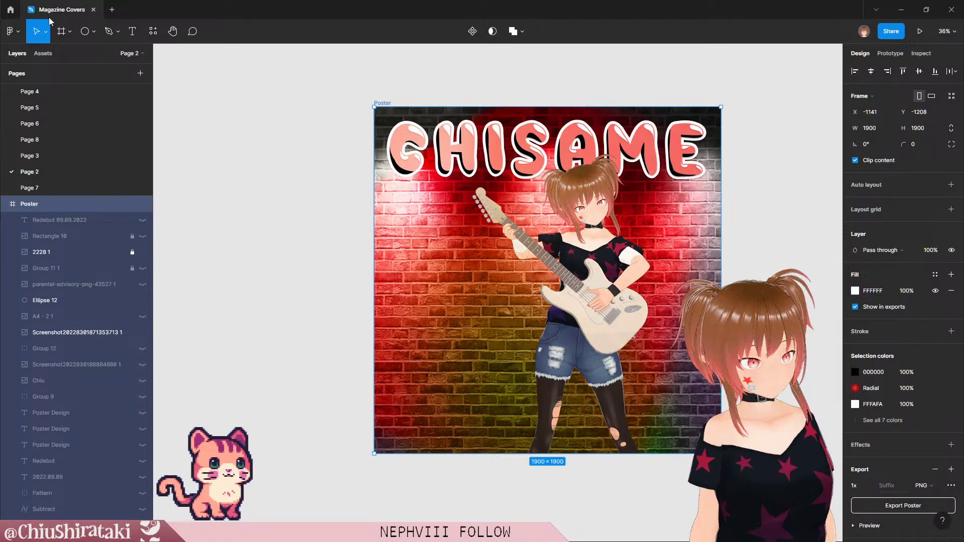
click(38, 140)
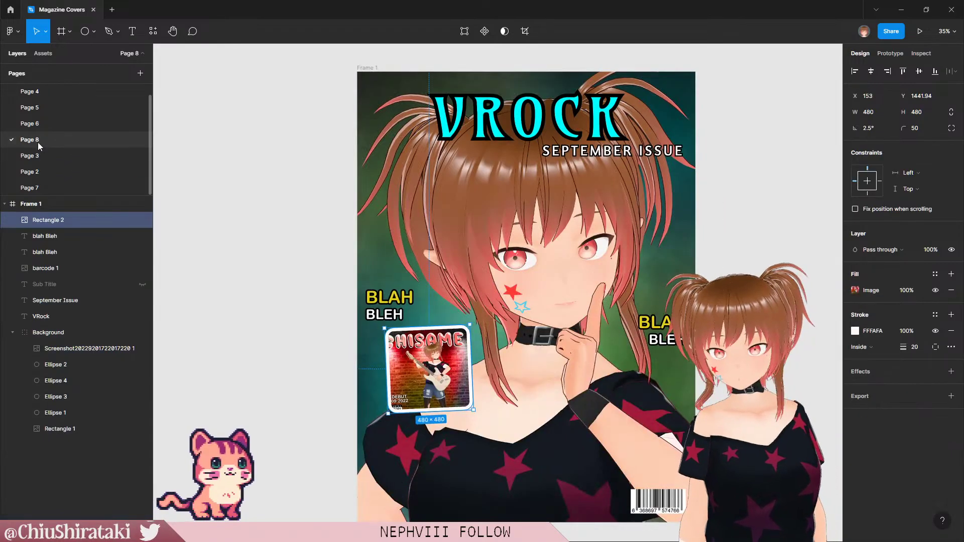
Step: Swap the album card's image fill for Poster.png, the version without date, label or handle
double_click(394, 335)
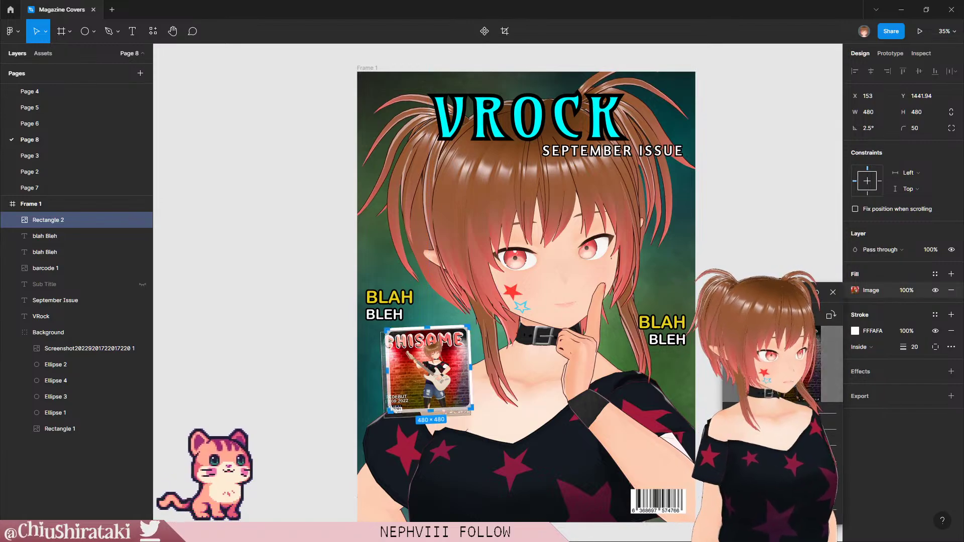
key(Return)
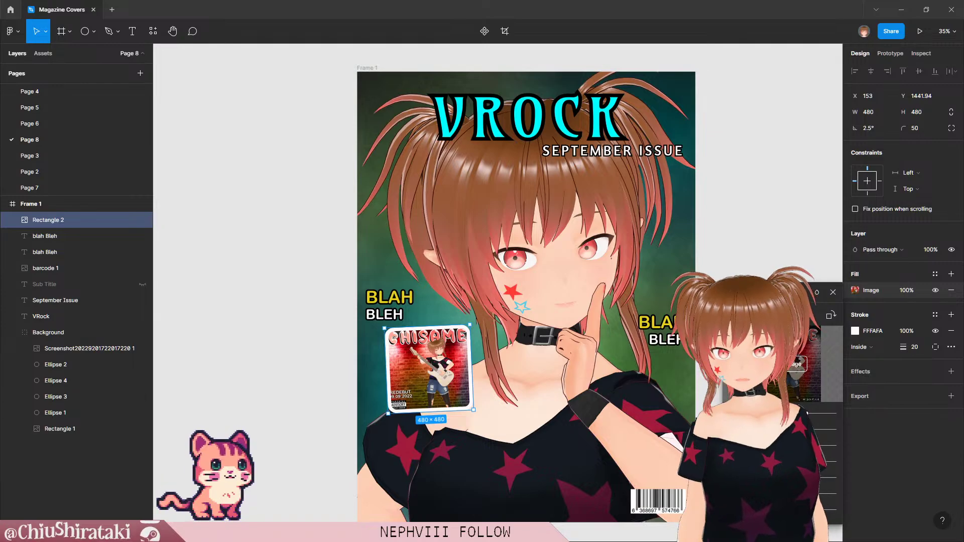
click(791, 365)
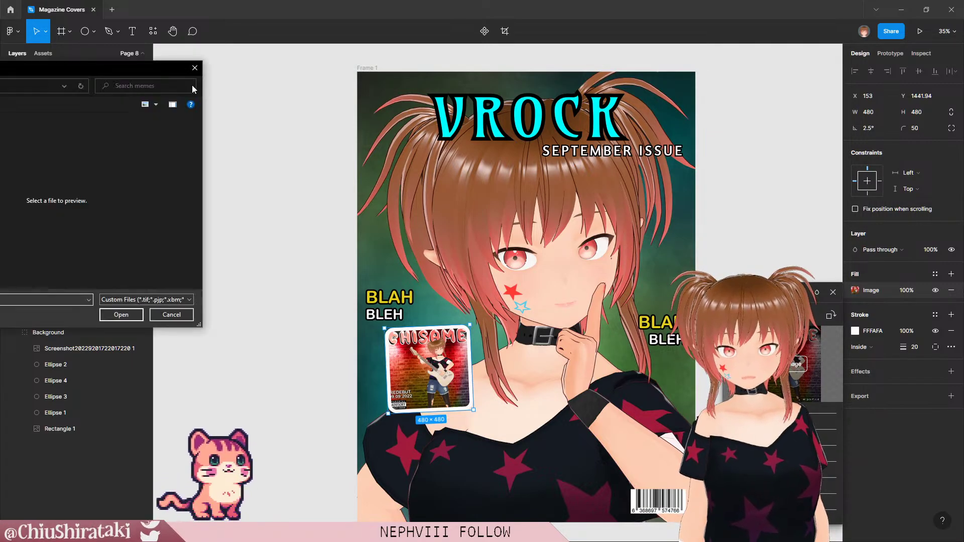
scroll(282, 211, down, 6)
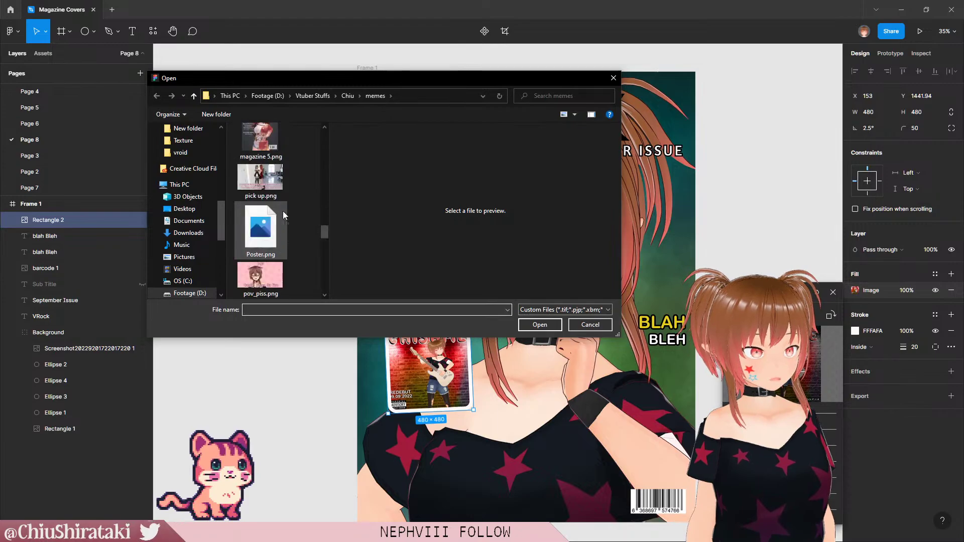
click(276, 233)
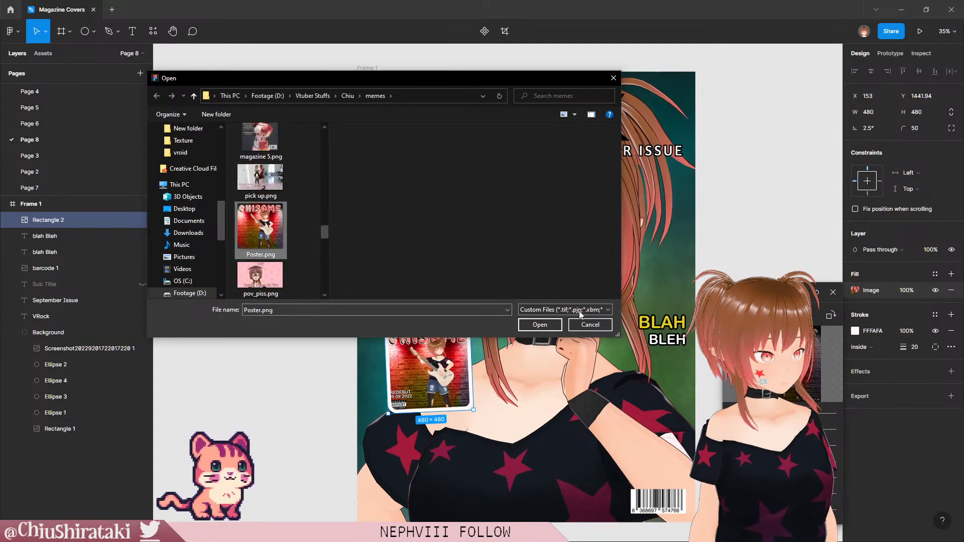
click(540, 325)
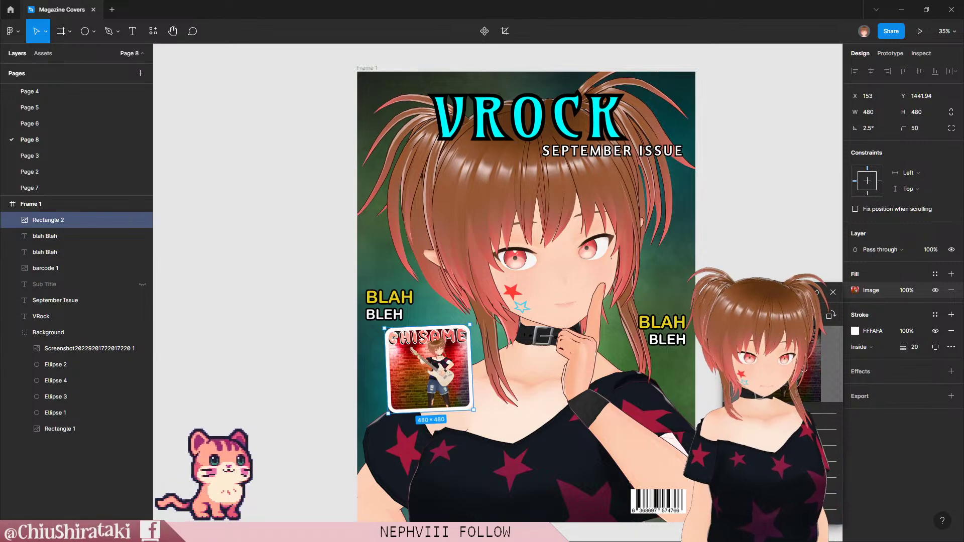
Step: Rotate the album card to 15° and move it to the cover's left edge below the cover lines
click(833, 293)
drag(477, 330, 463, 333)
click(884, 130)
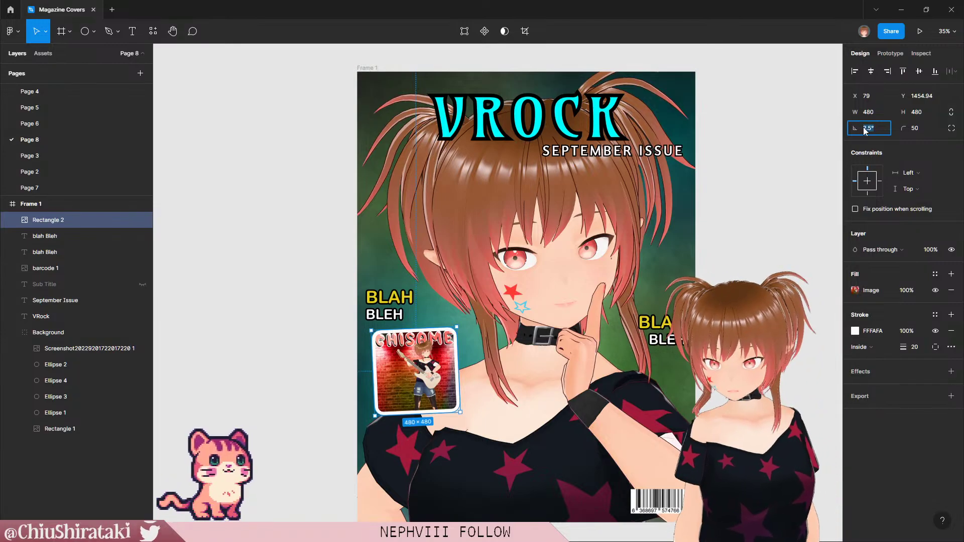
text(5)
key(Return)
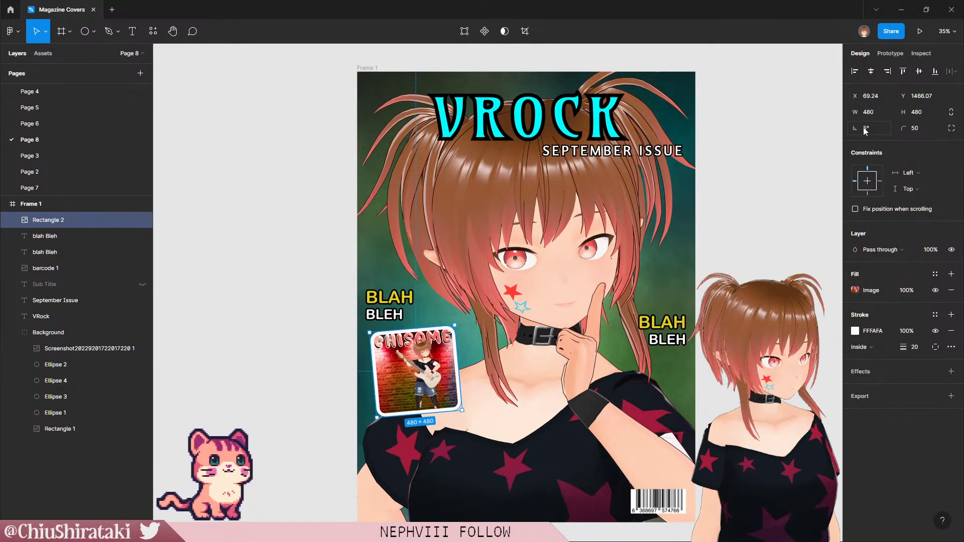
click(865, 130)
text(15)
key(Return)
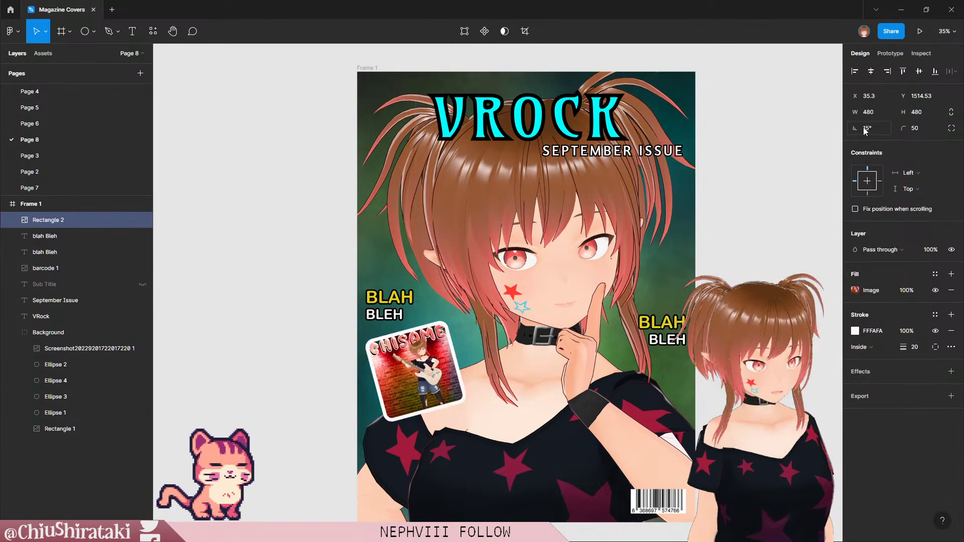
mouse_move(415, 355)
mouse_down()
mouse_move(407, 364)
mouse_move(416, 370)
mouse_up()
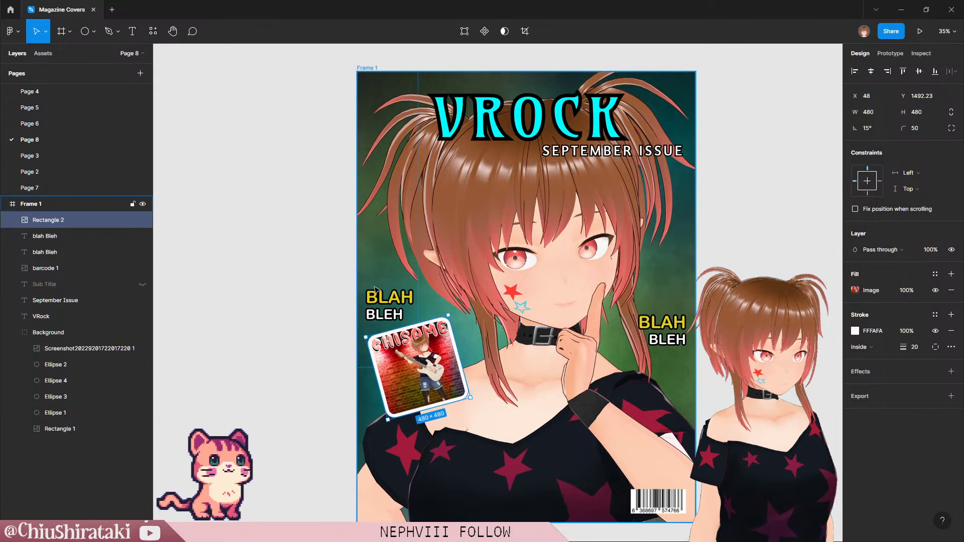
Step: Retype the left cover line's heading, briefly 'Top Charts', as 'new Album' and move it higher
click(382, 303)
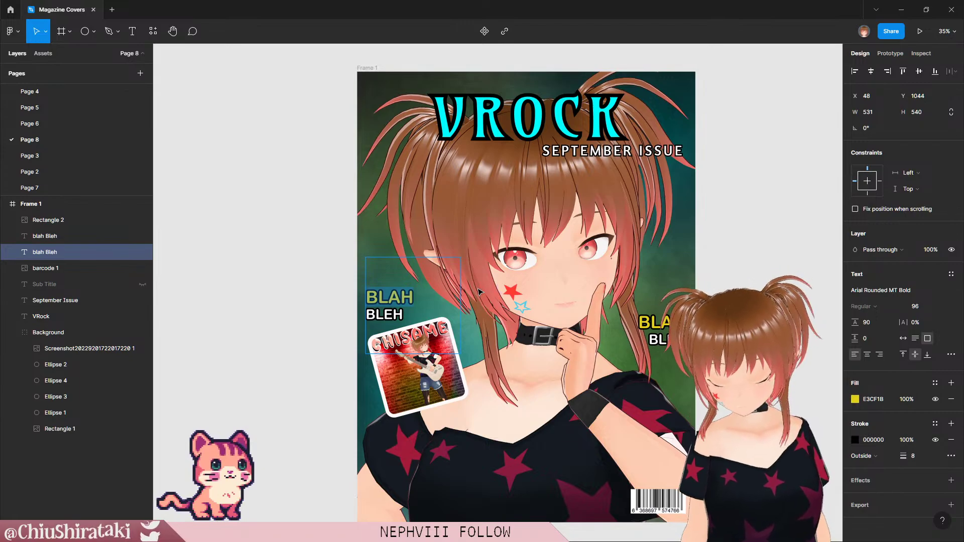
text(Top Chart)
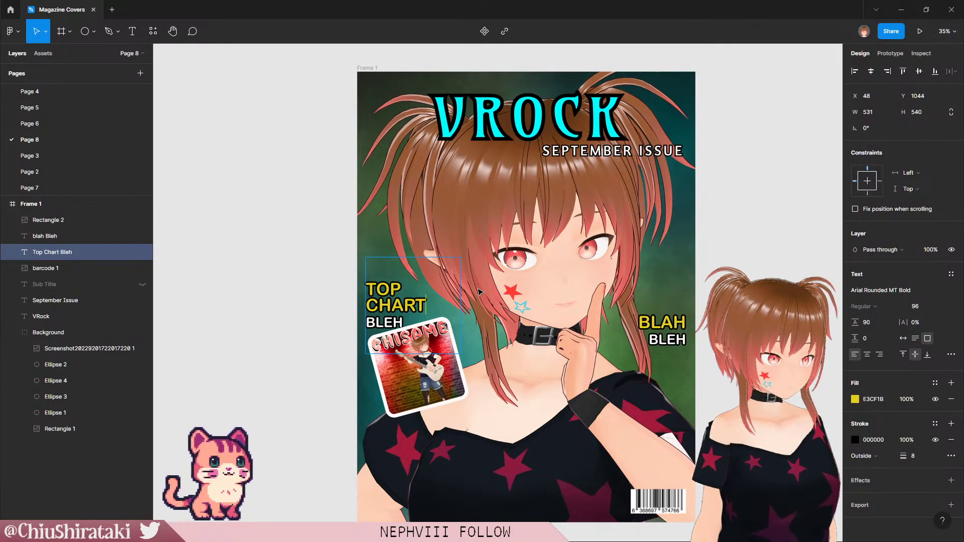
text(s)
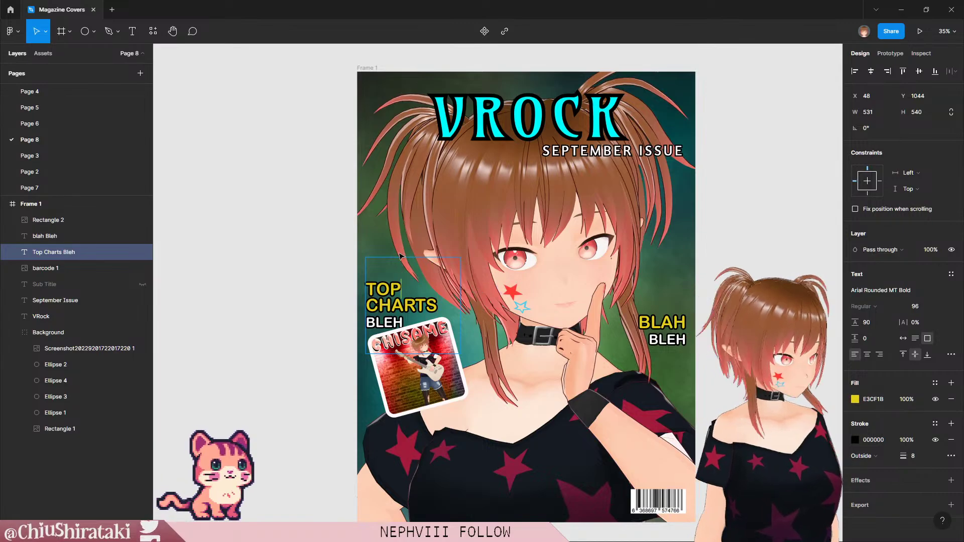
key(Escape)
drag(405, 321, 371, 285)
key(Return)
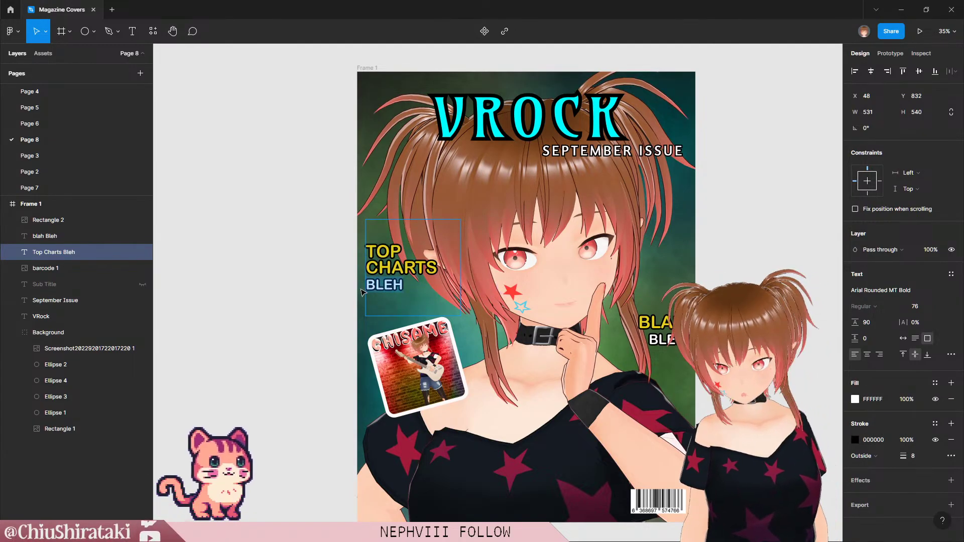
text(new a)
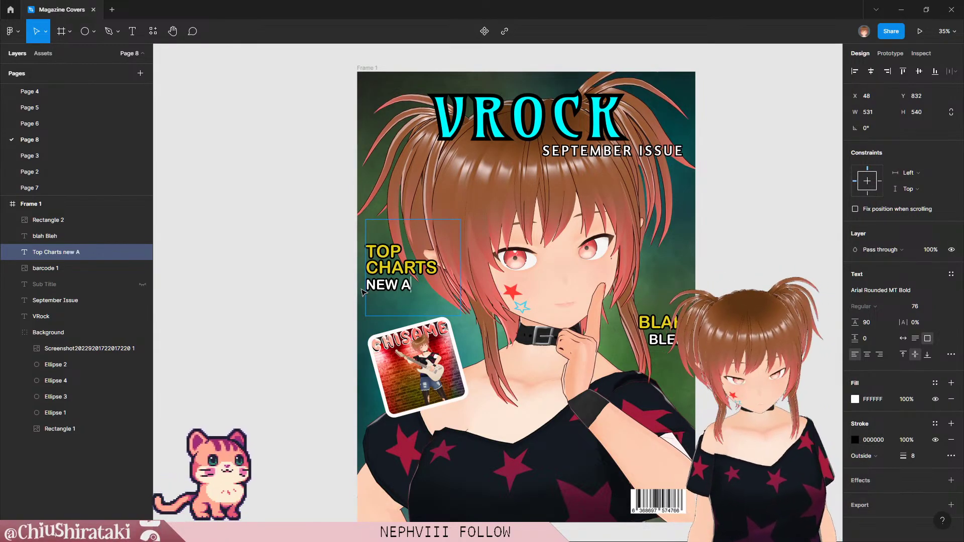
key(BackSpace)
key(BackSpace)
key(BackSpace)
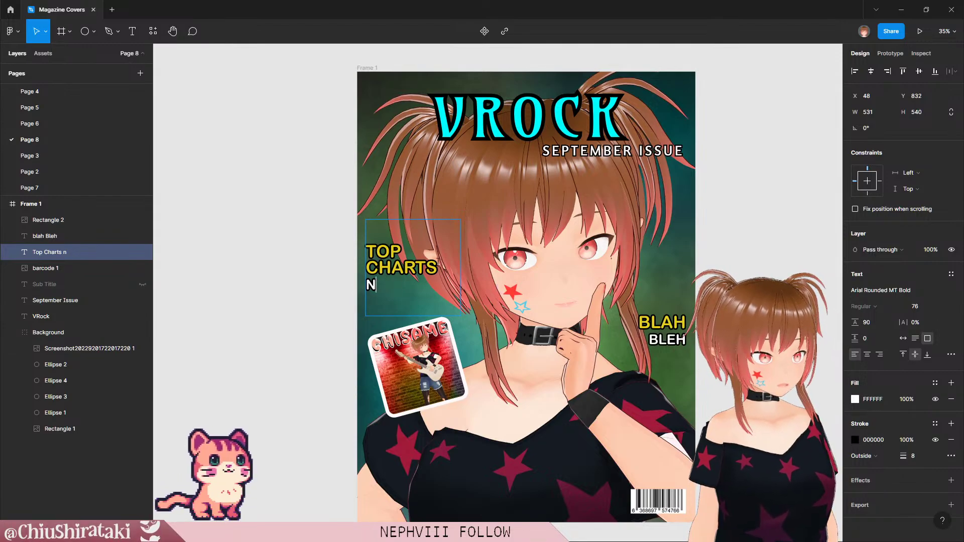
triple_click(438, 261)
text(new A)
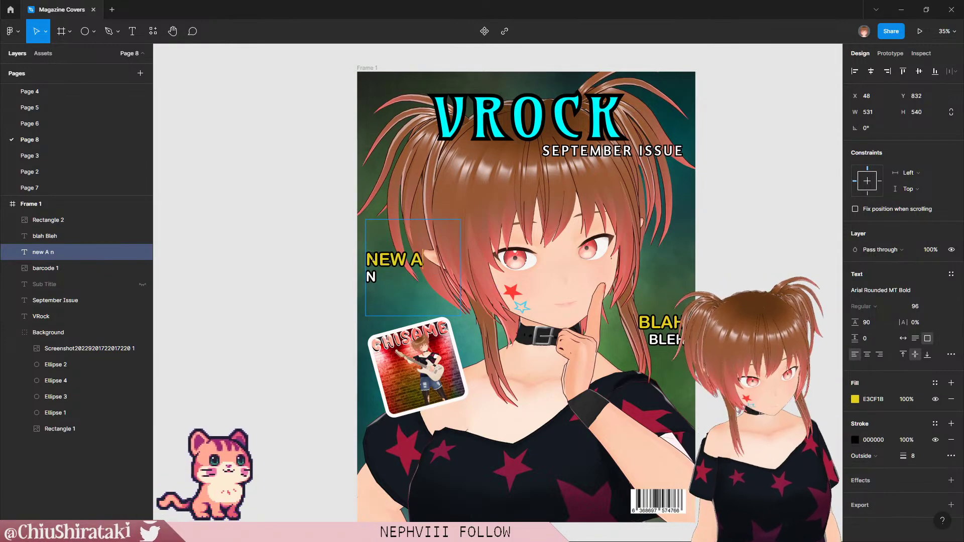
text(lbum)
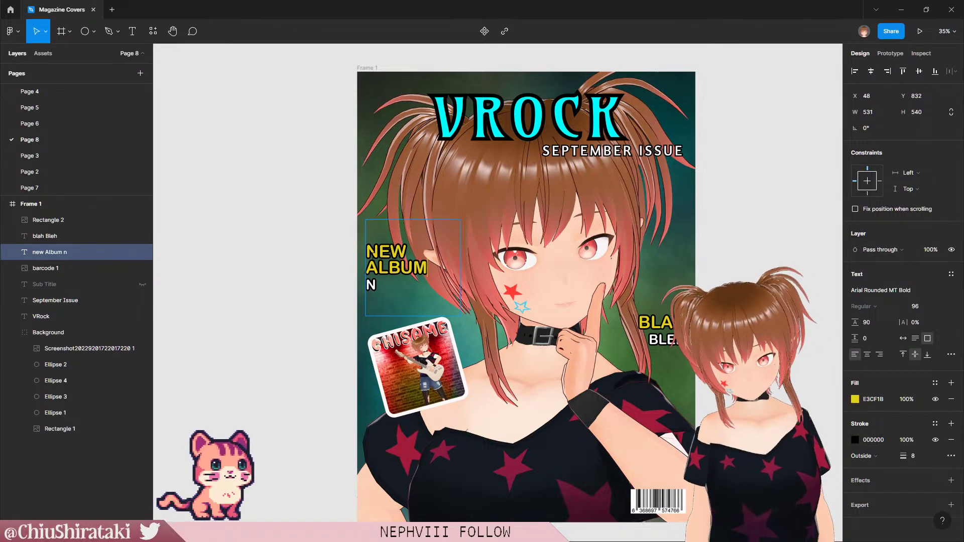
Step: Turn the leftover third line into a bullet reading 'Chisame's new hit album drop'
double_click(422, 284)
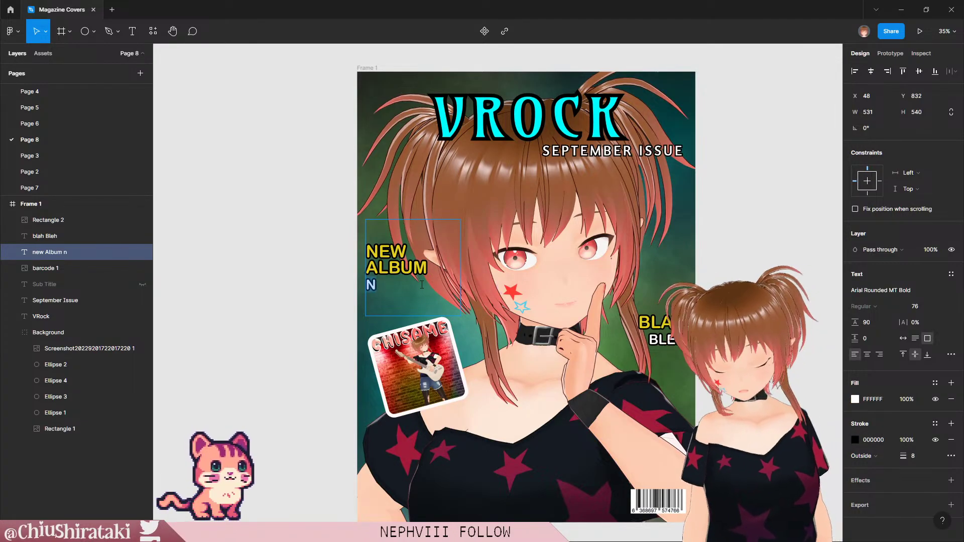
text(chi)
key(BackSpace)
key(BackSpace)
key(BackSpace)
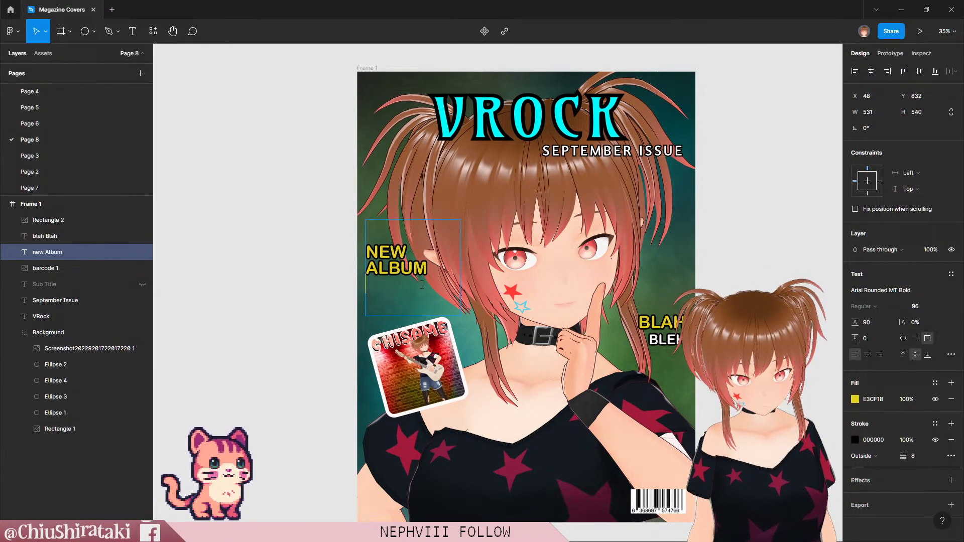
key(ctrl+shift+8)
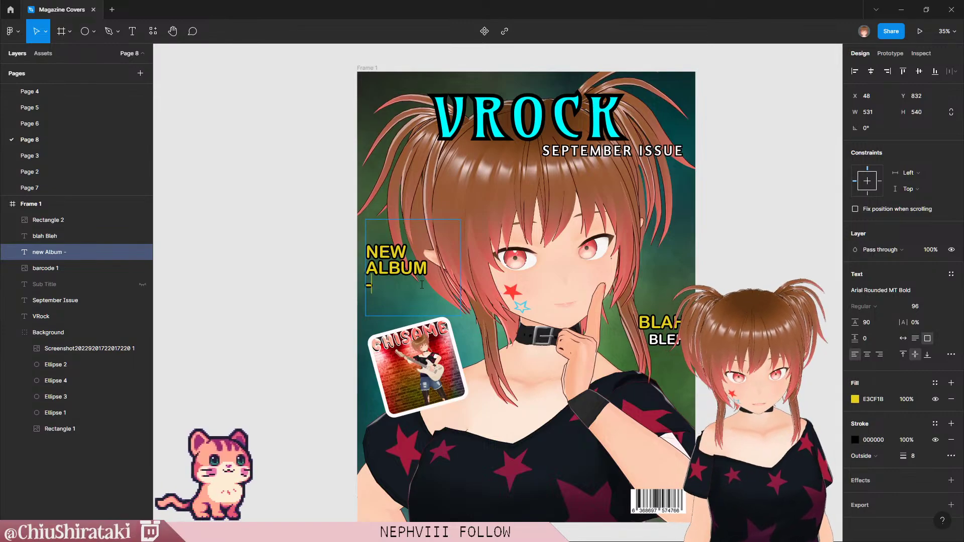
text(Chisame)
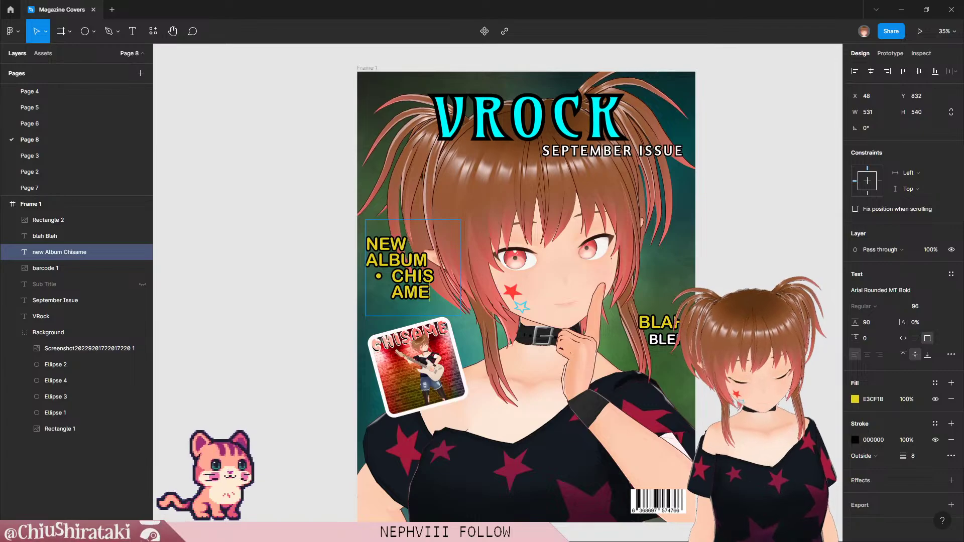
text('s new hit album)
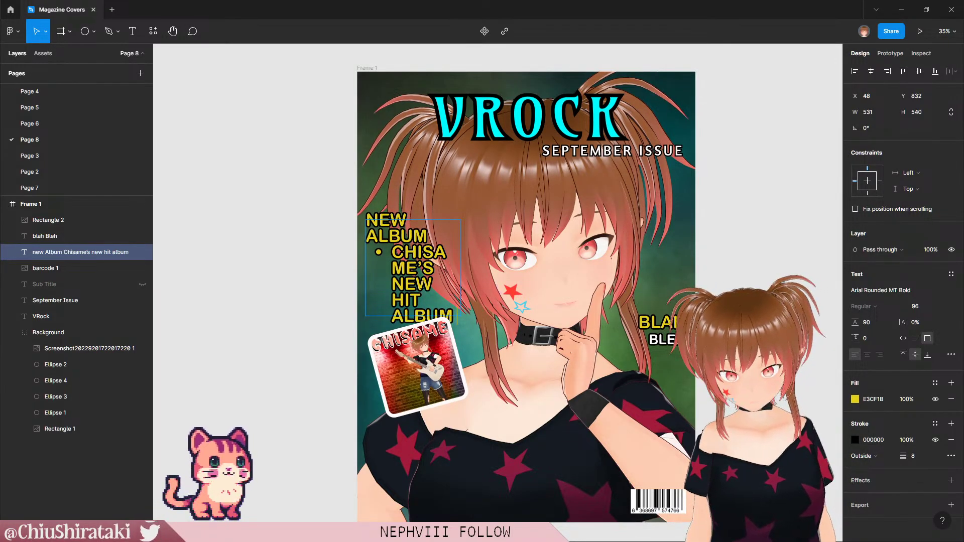
text( drop)
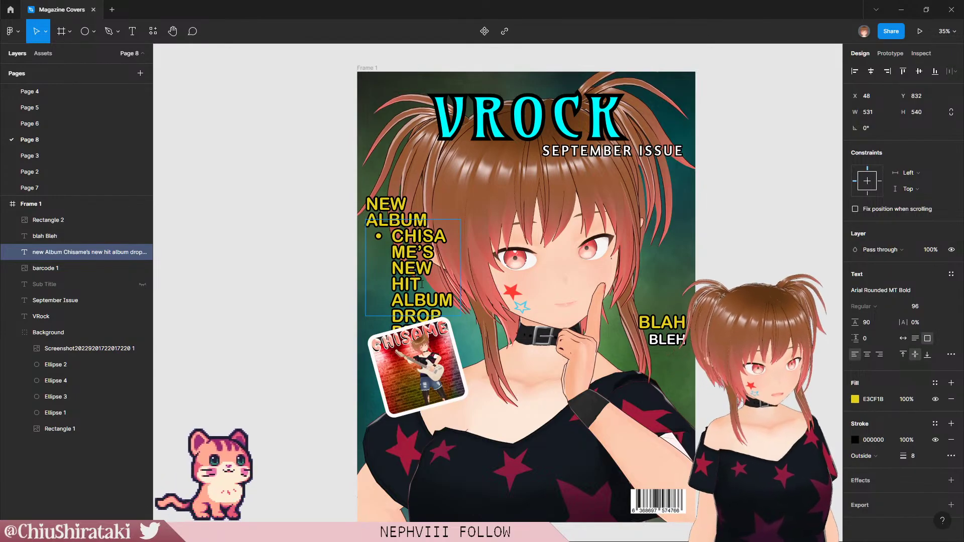
Step: Colour the bullet paragraph FFFAFA at size 64, then widen and reposition the text box
triple_click(421, 284)
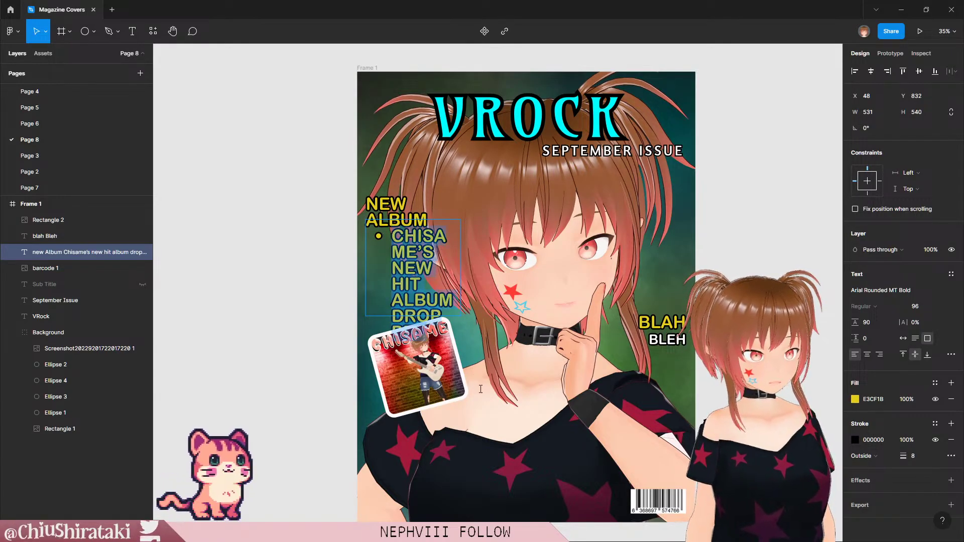
click(866, 399)
text(FFFAFA)
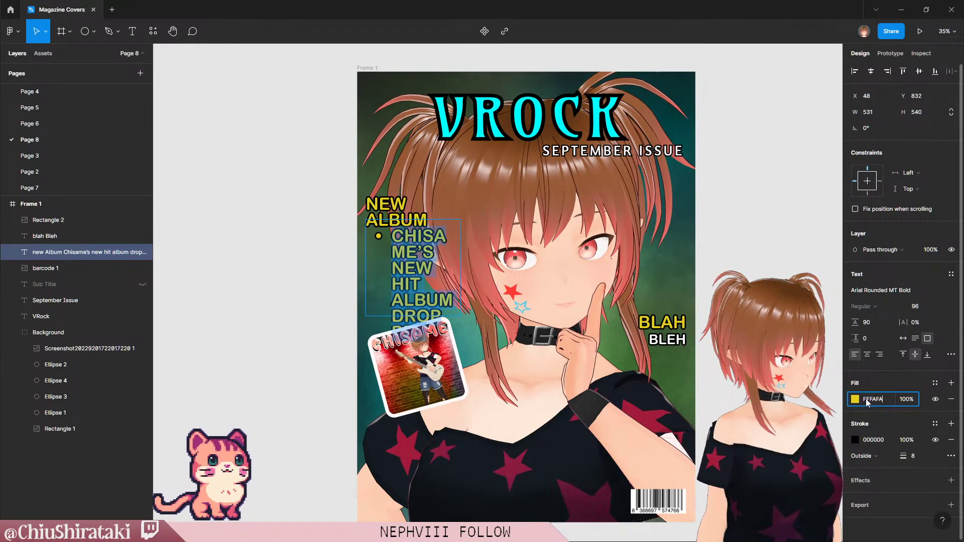
key(Return)
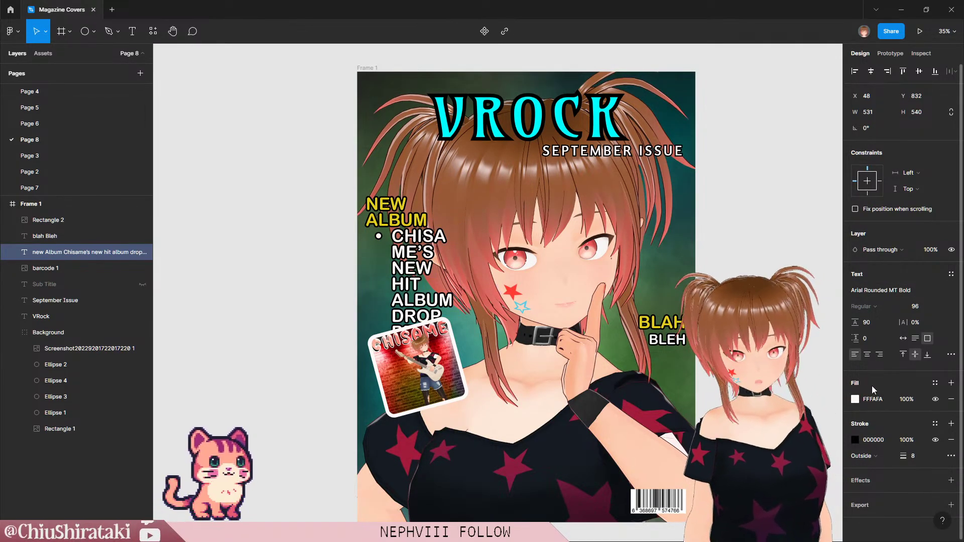
click(940, 307)
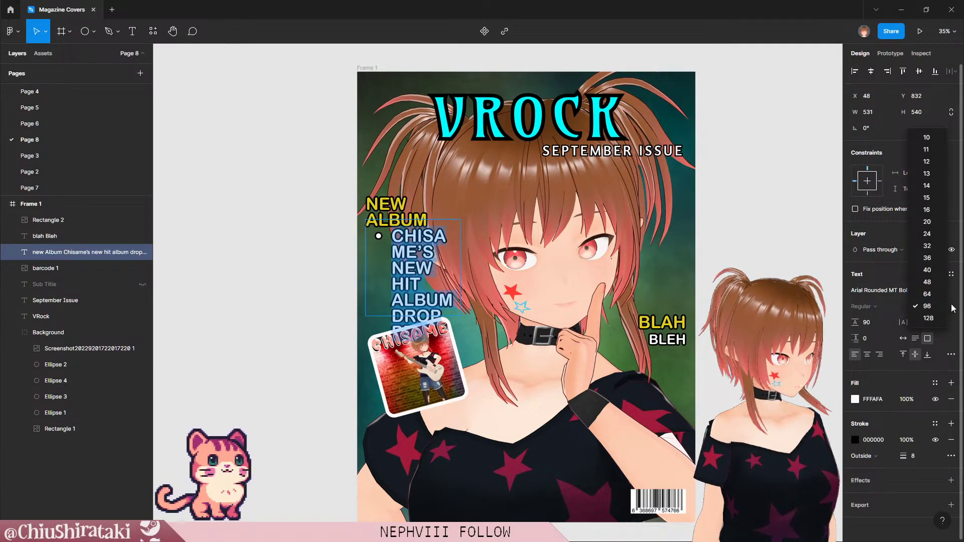
click(928, 294)
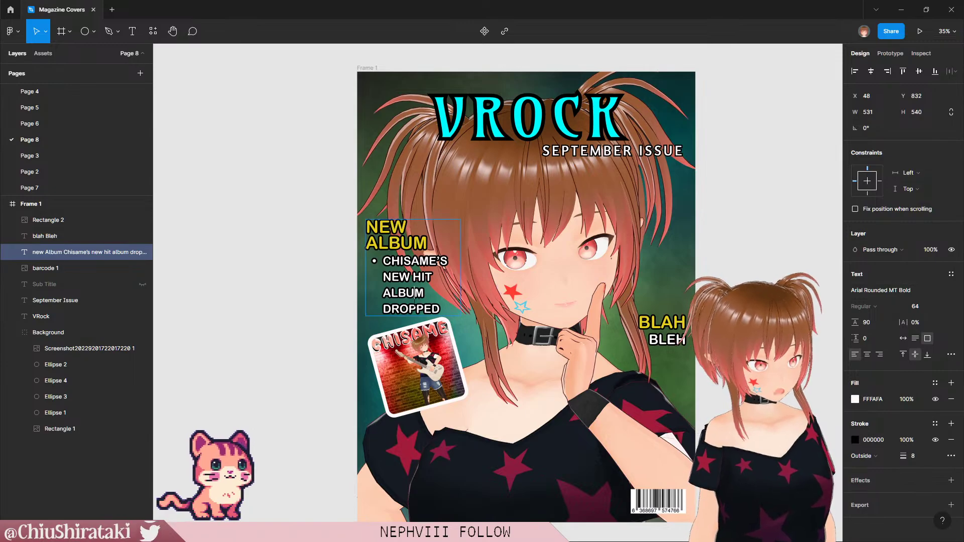
key(Escape)
drag(457, 272, 476, 271)
drag(412, 272, 413, 288)
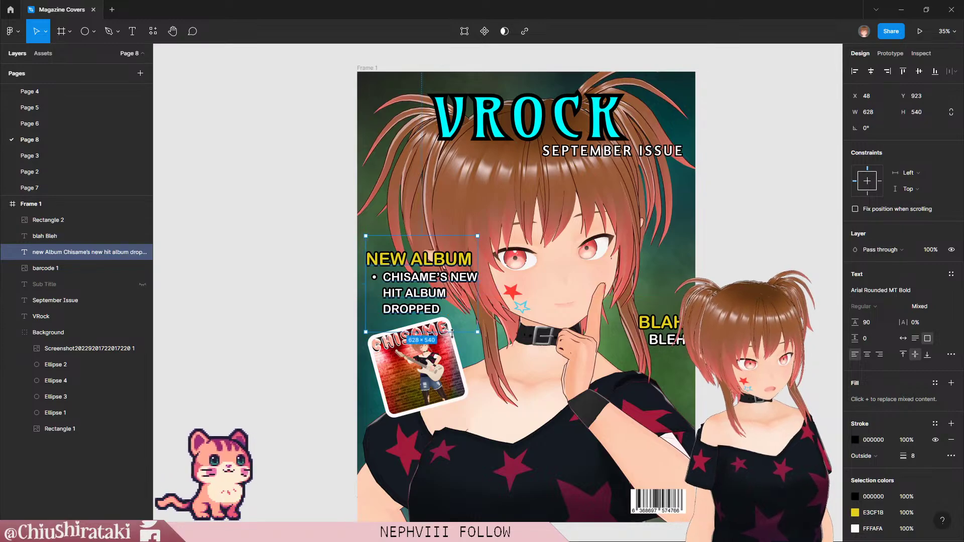
Step: Set the album card's rotation to 0° and align it flush with the NEW ALBUM text's left edge
click(417, 372)
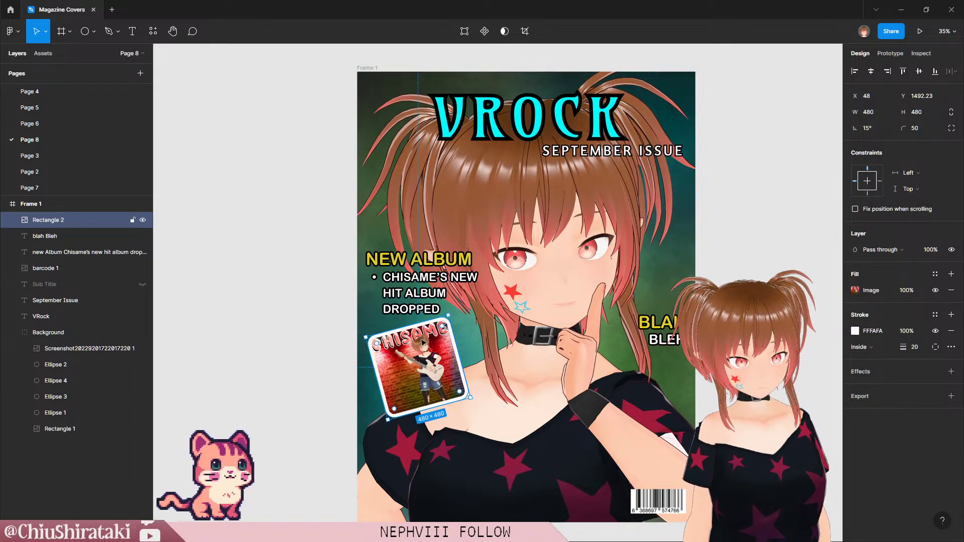
click(870, 129)
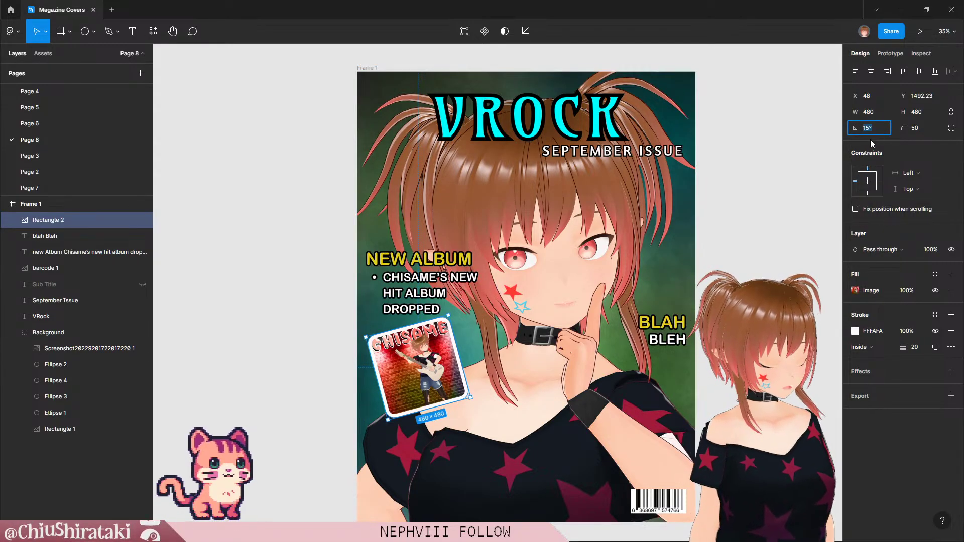
text(0)
key(Return)
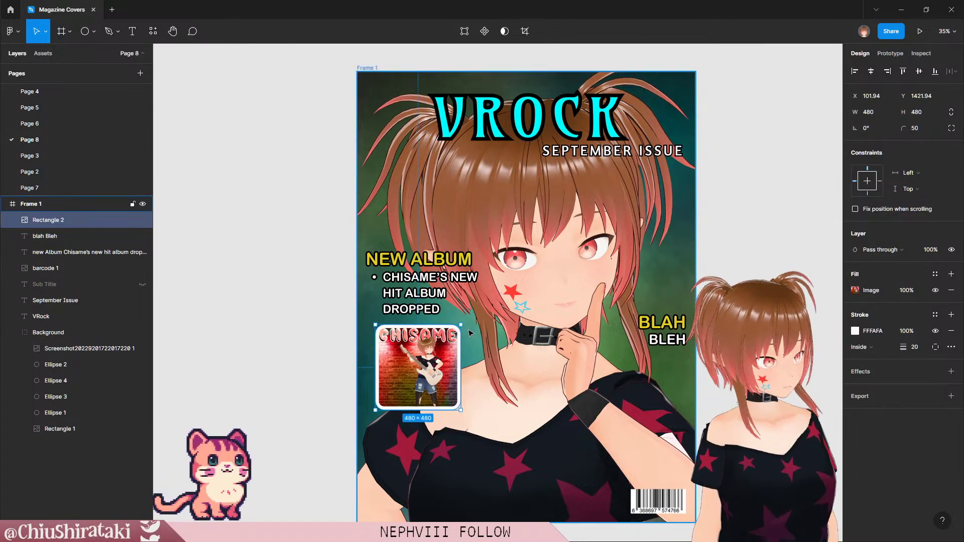
drag(408, 369, 402, 370)
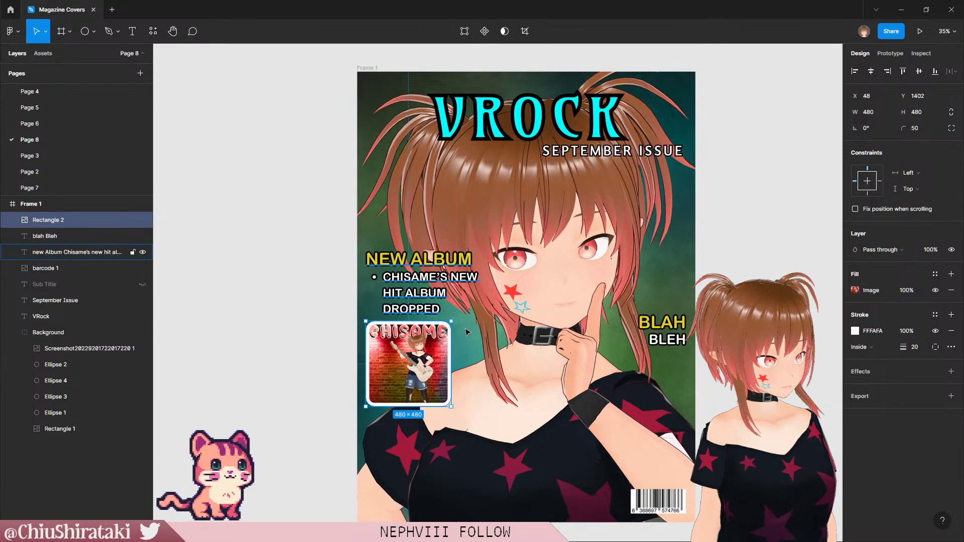
key(Escape)
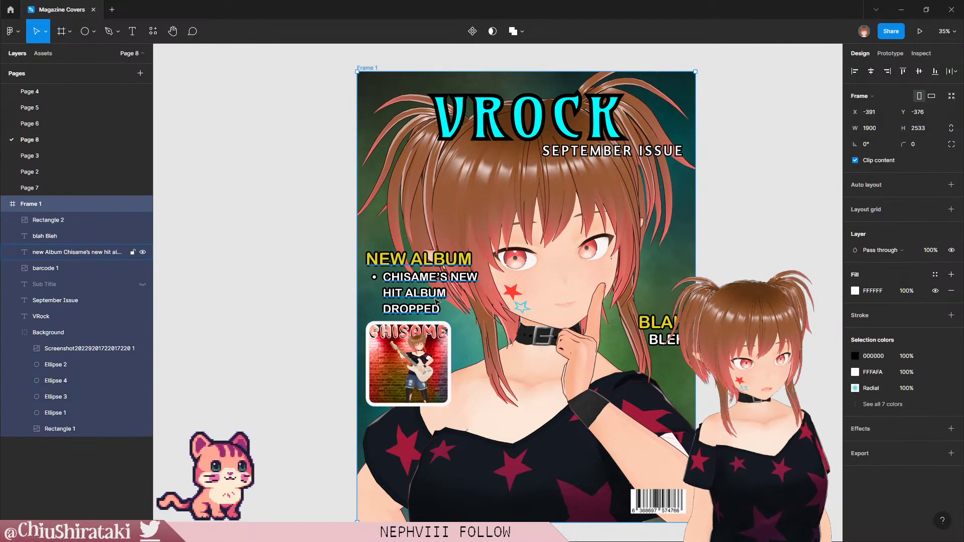
click(429, 370)
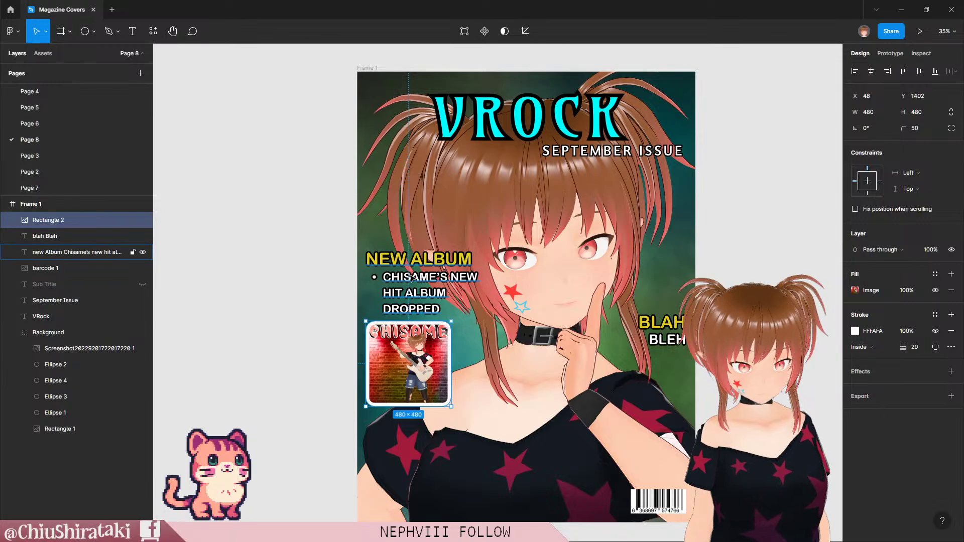
click(676, 329)
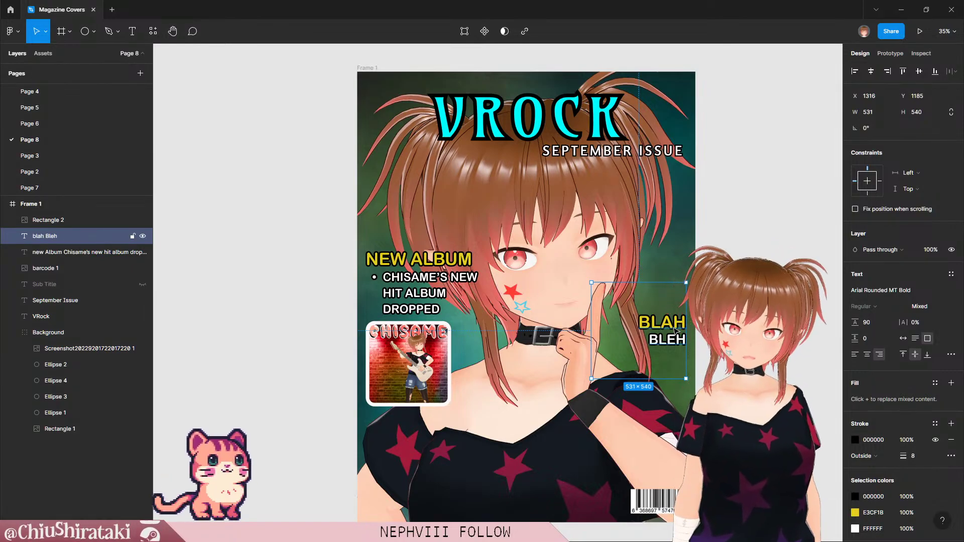
Step: Nudge the page label down, retype it as Pg.3 in title case, and size it 64
key(Down)
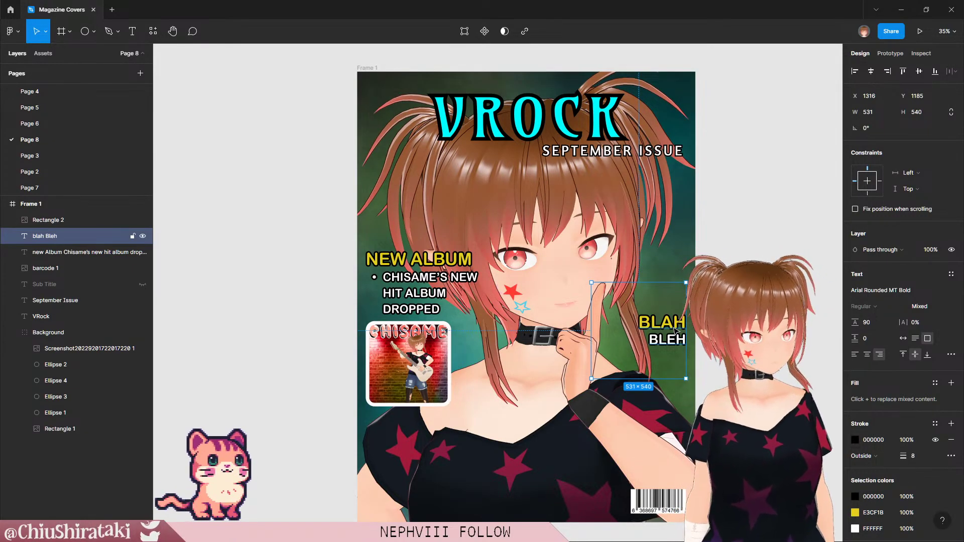
double_click(673, 337)
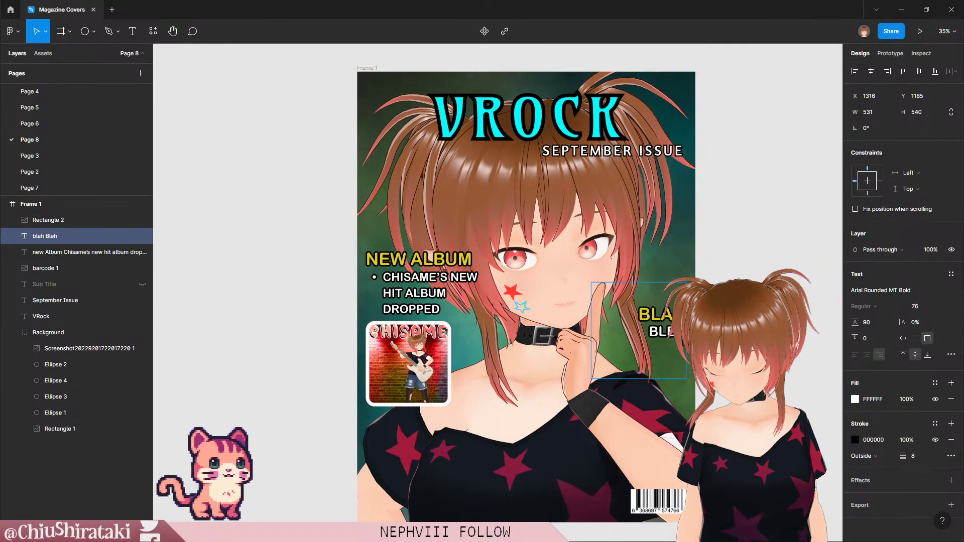
text(Pg)
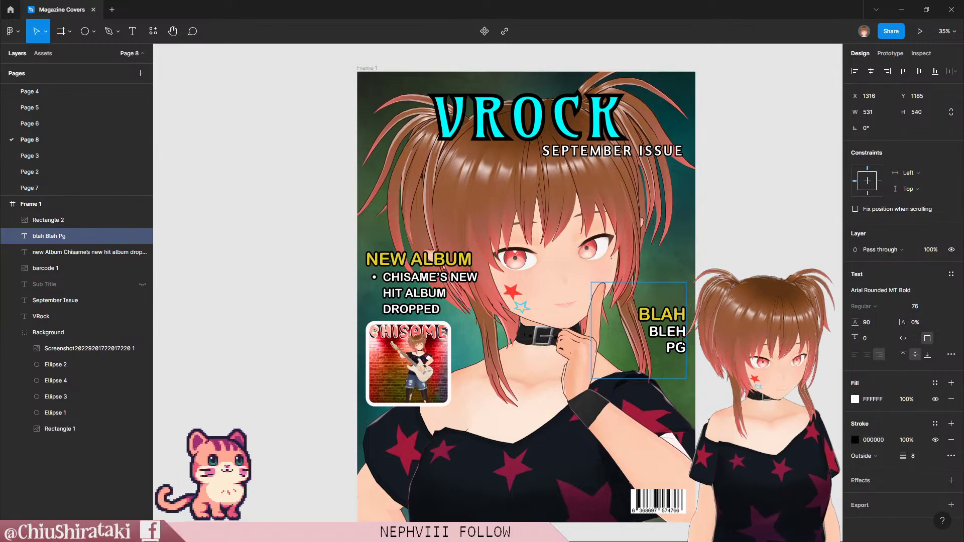
text(.3)
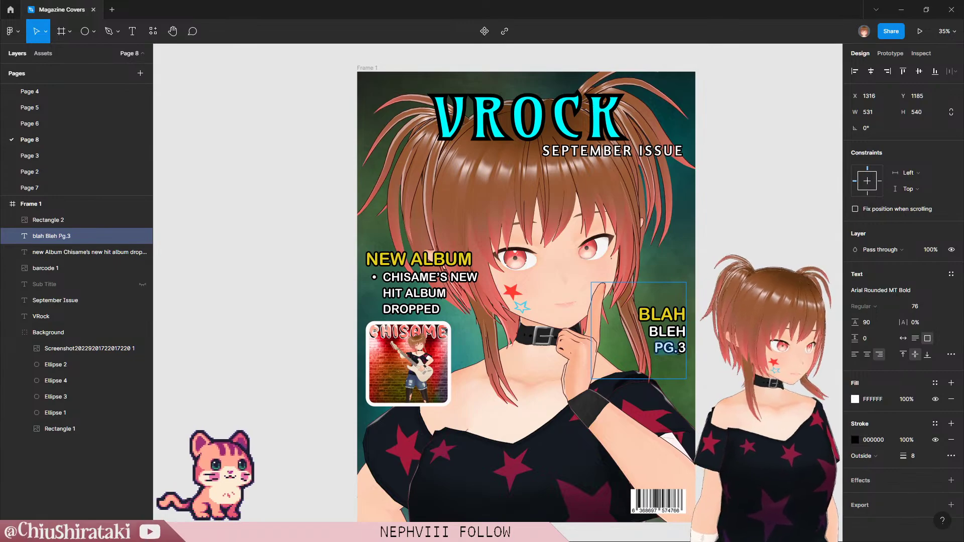
key(shift+Home)
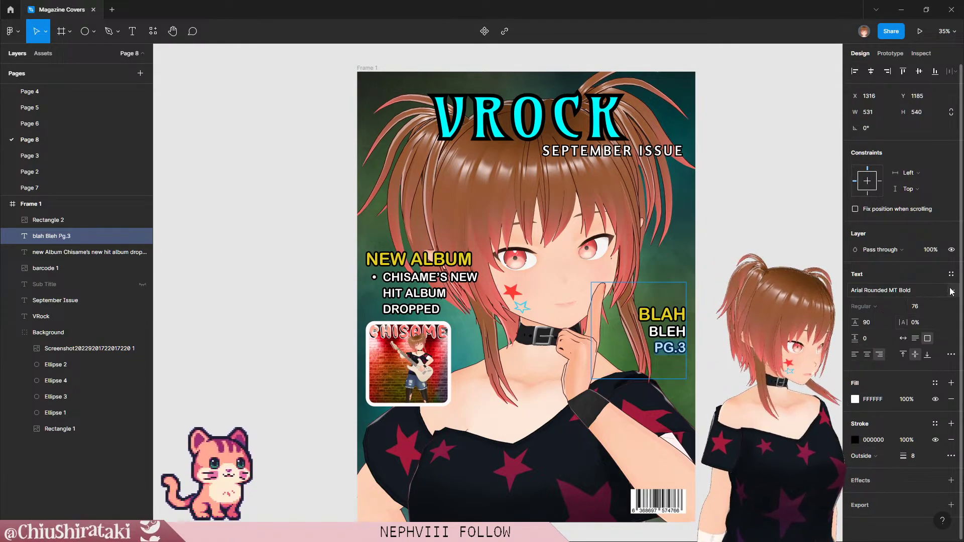
click(951, 355)
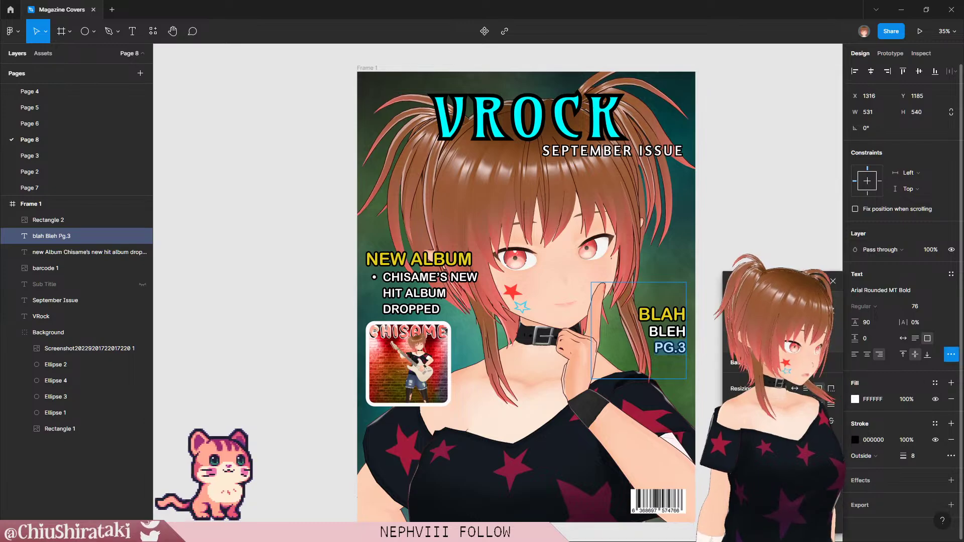
click(795, 437)
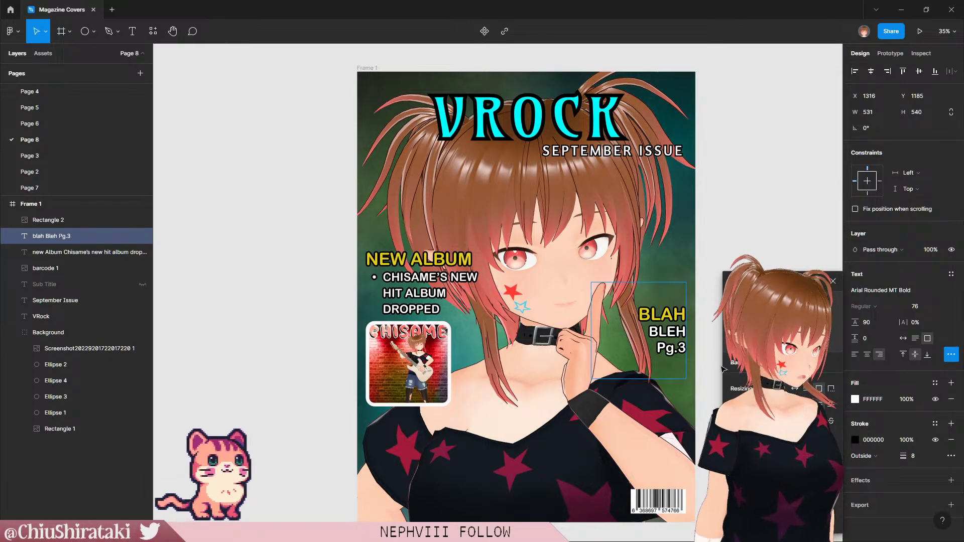
click(833, 282)
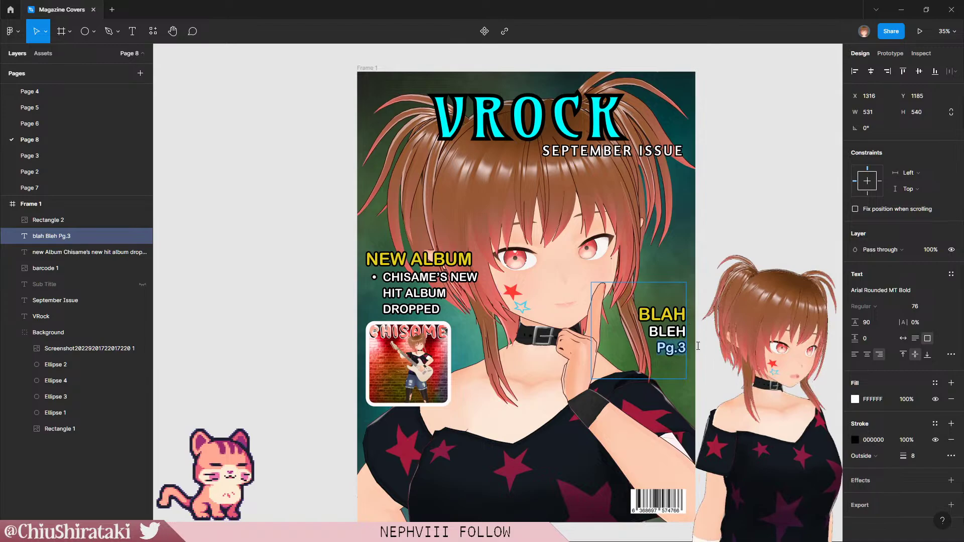
click(925, 307)
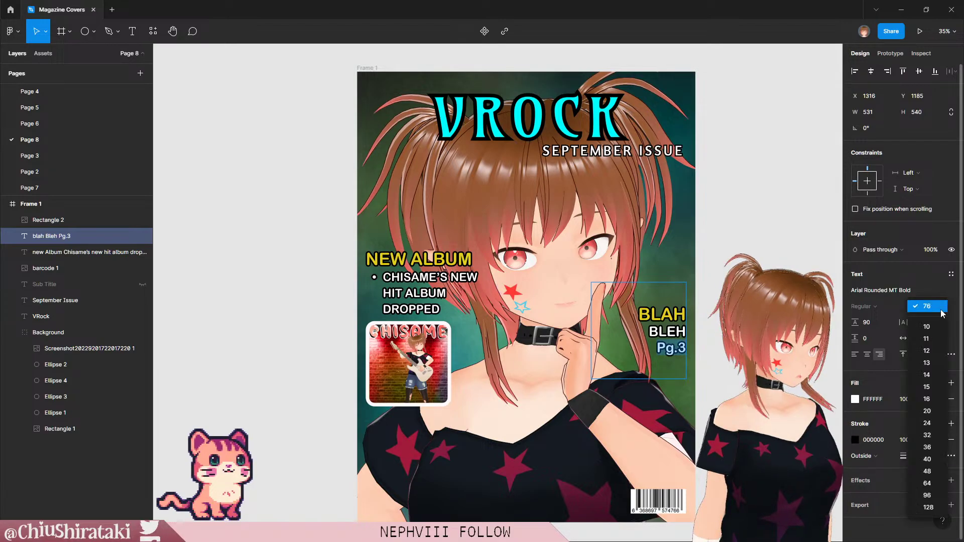
click(934, 475)
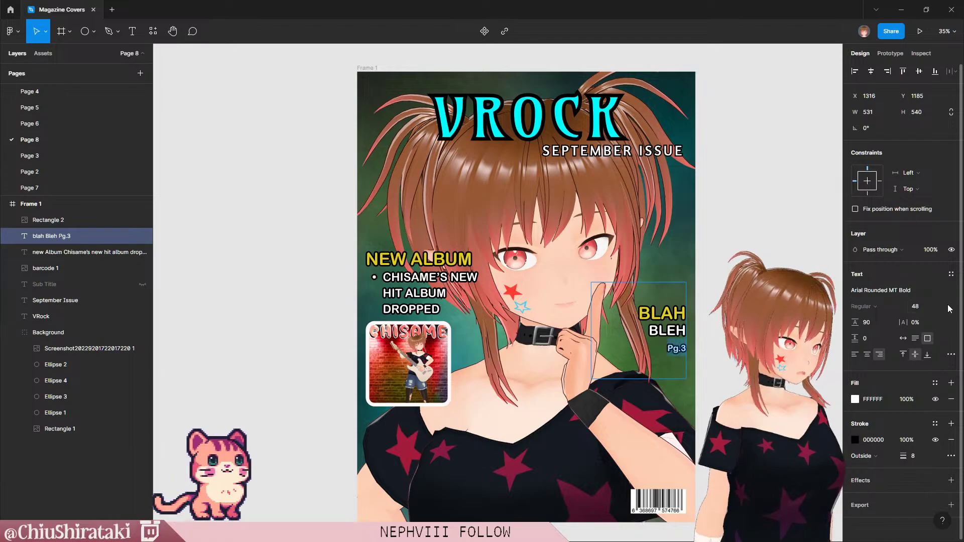
click(949, 308)
click(932, 318)
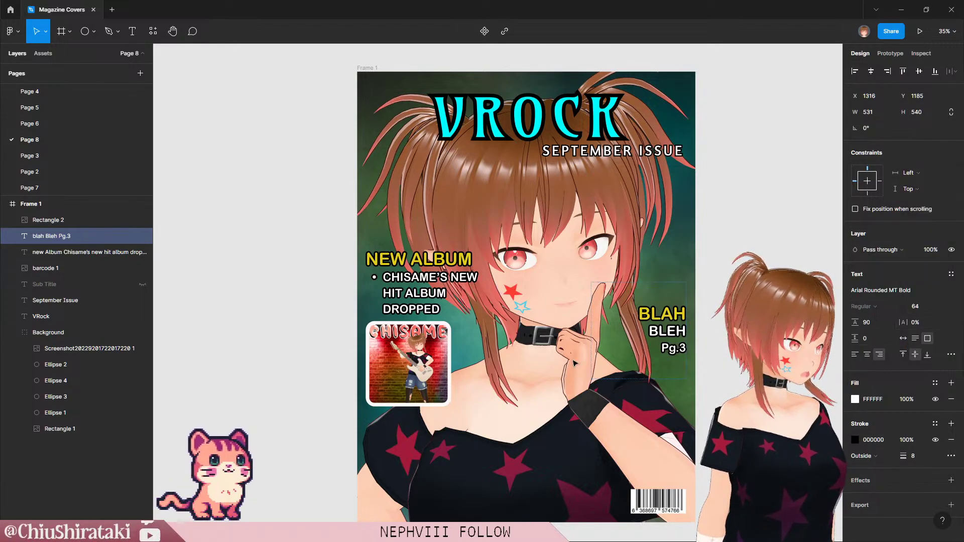
Step: Enlarge the NEW ALBUM cover line to font size 76 and move it higher
click(448, 296)
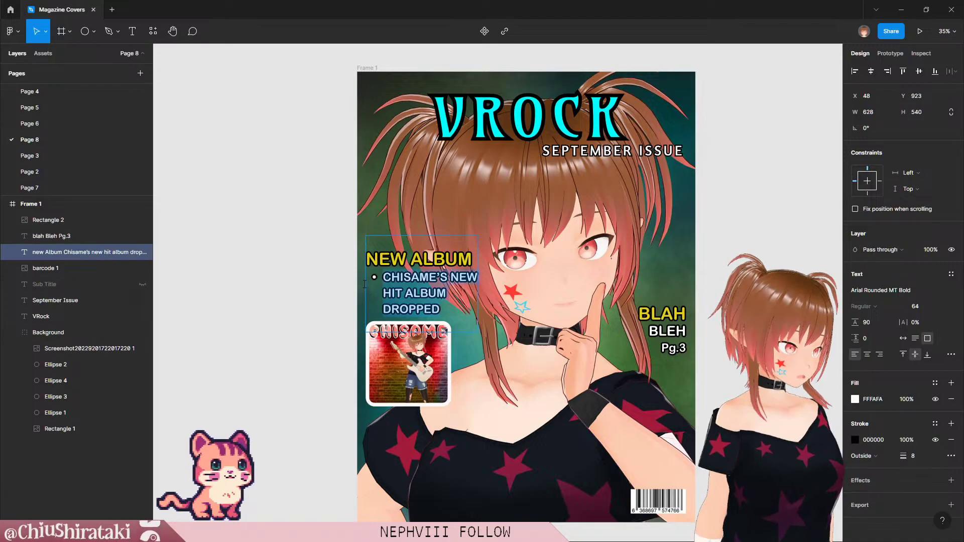
click(928, 308)
text(7)
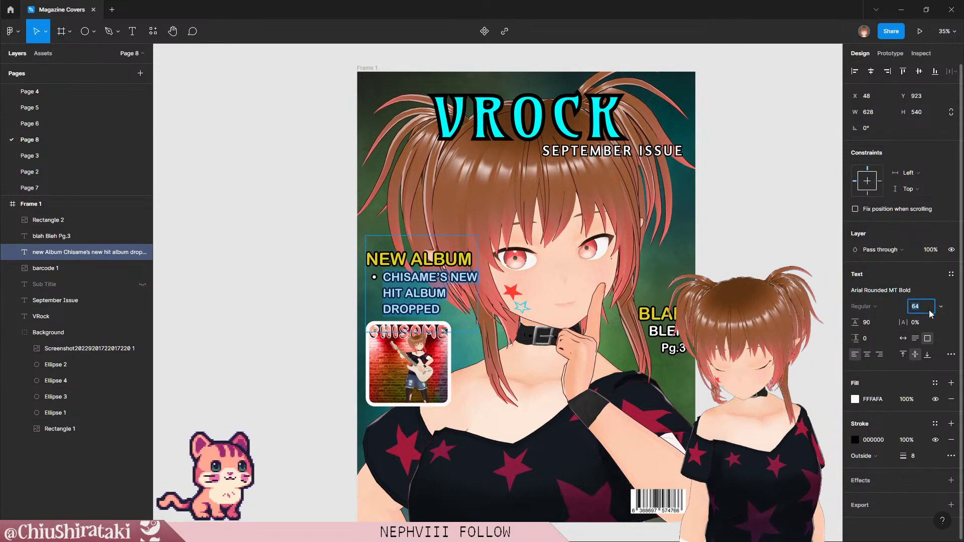
text(6)
key(Return)
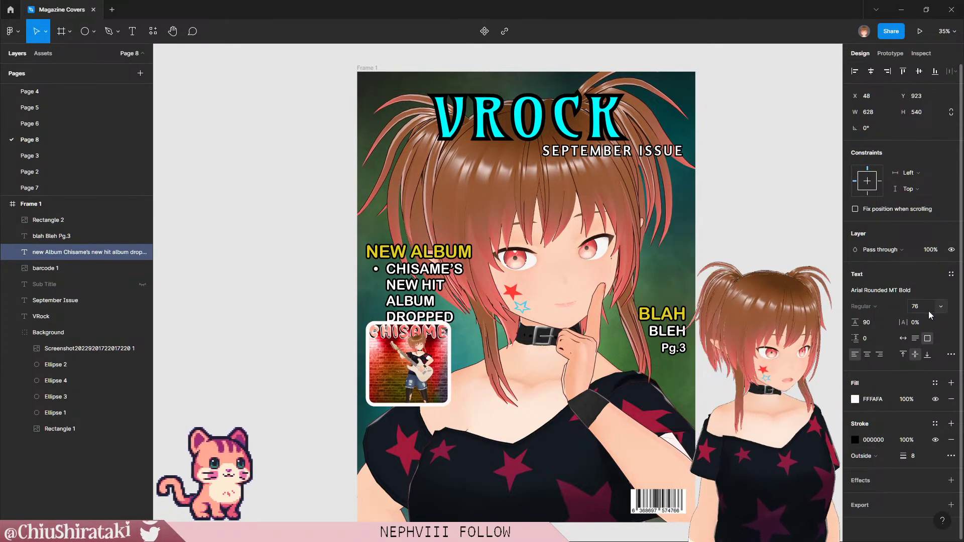
key(Escape)
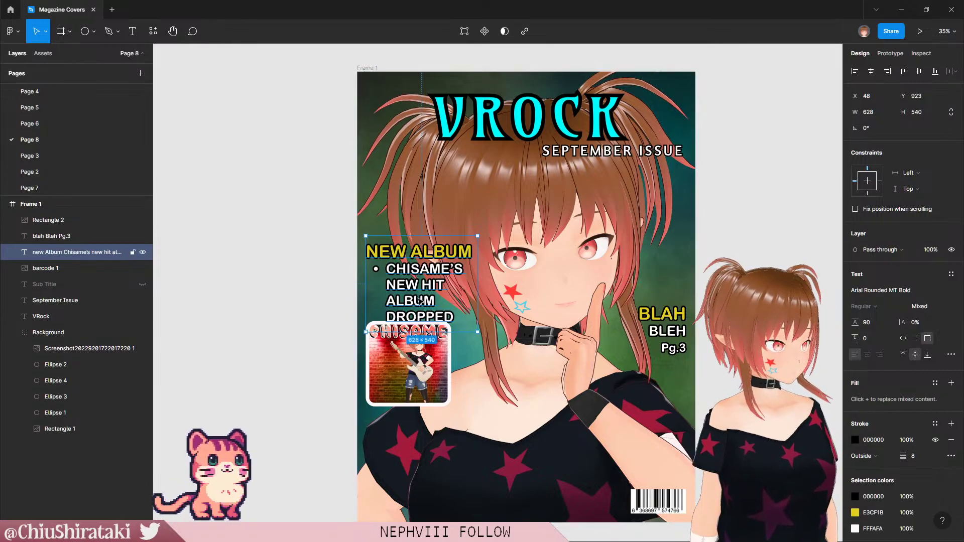
drag(420, 301, 419, 293)
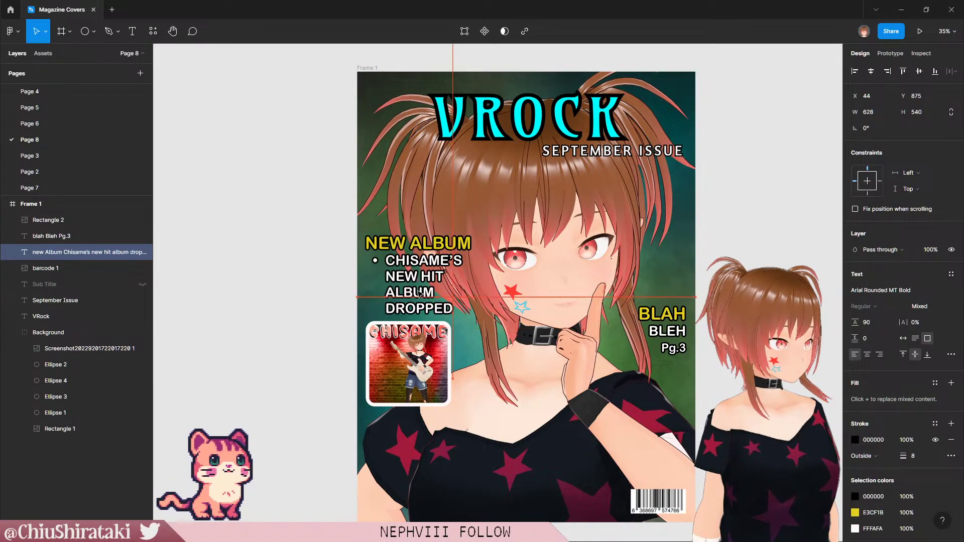
Step: Reselect the BLAH BLEH Pg.3 text block, then switch to the Artlist music list
click(682, 348)
double_click(673, 339)
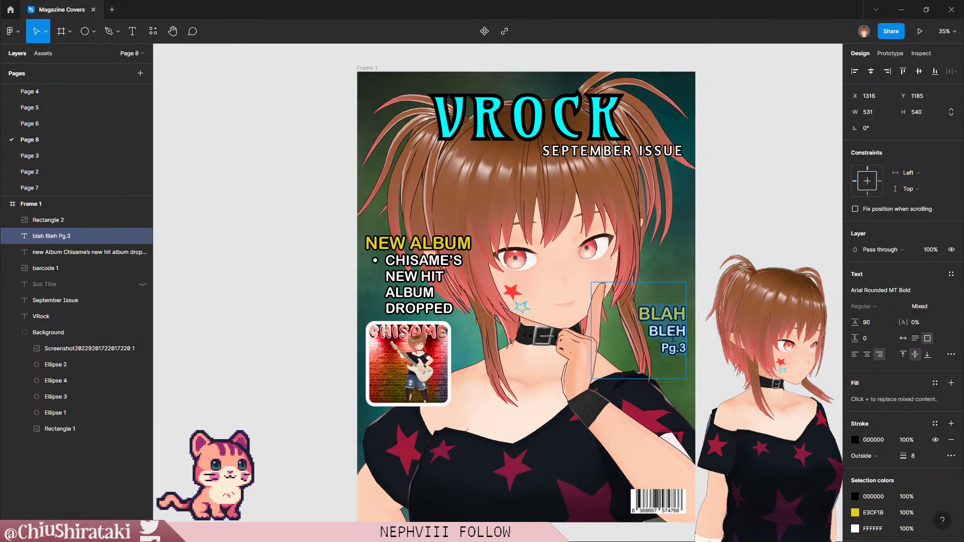
click(673, 339)
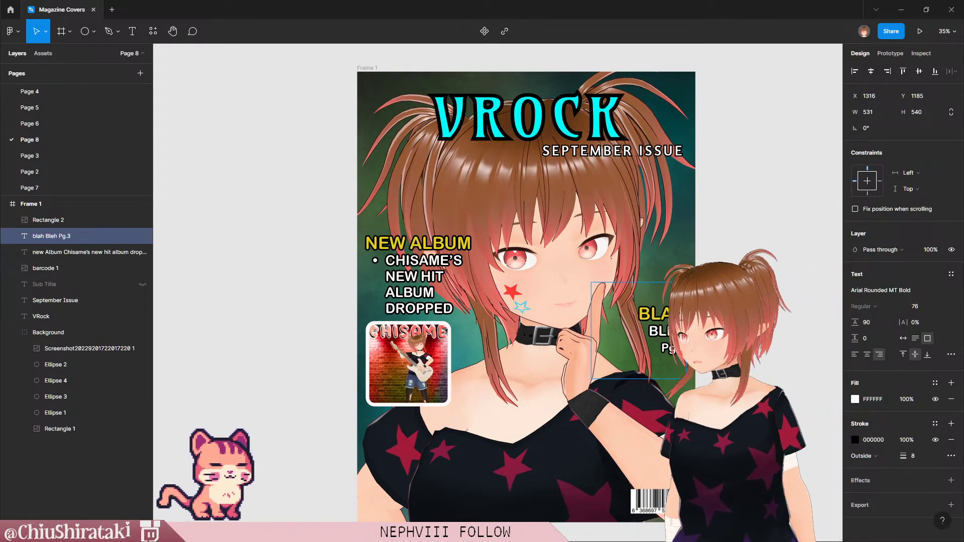
key(alt+Tab)
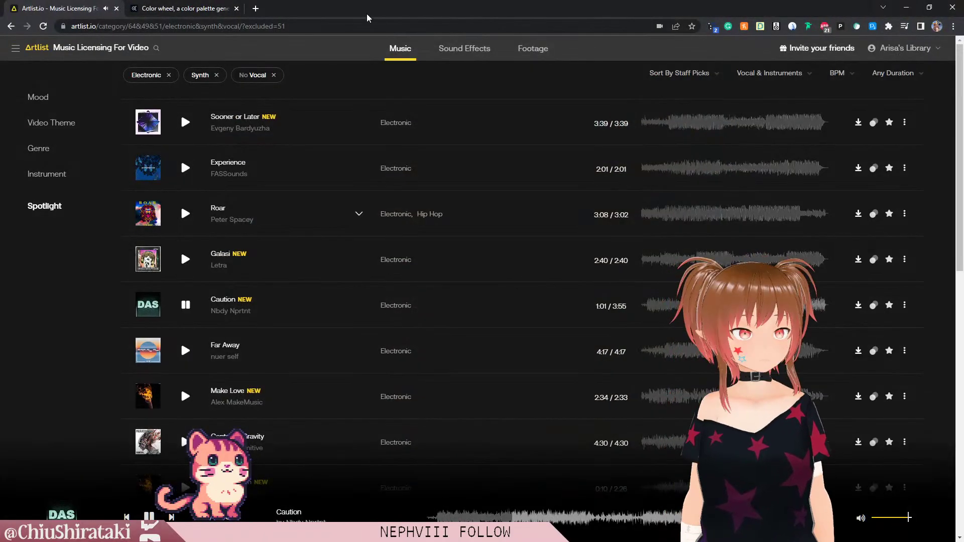
Step: Switch away from the Artlist music browser window
key(alt+Tab)
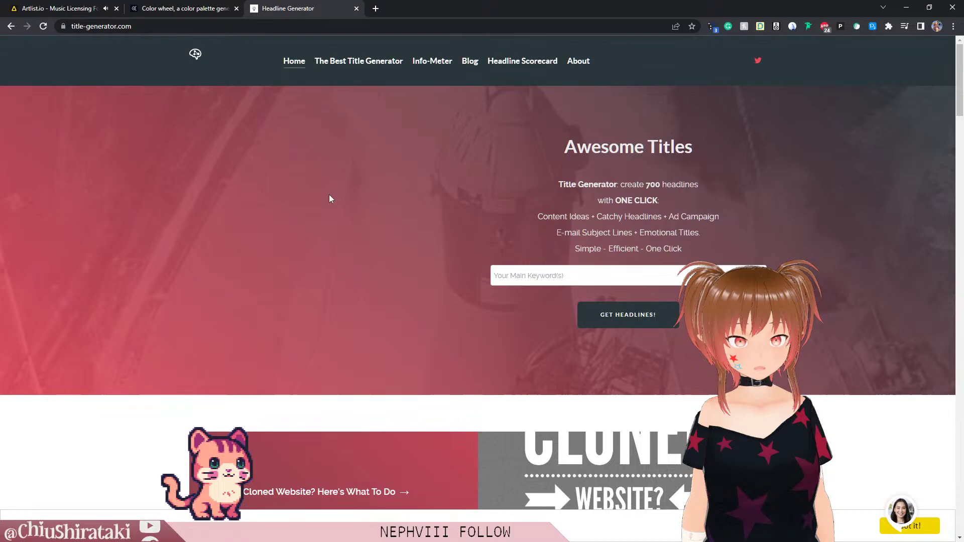
Step: Dismiss the chat popup and run a headline search for the keyword Telecaster
click(635, 277)
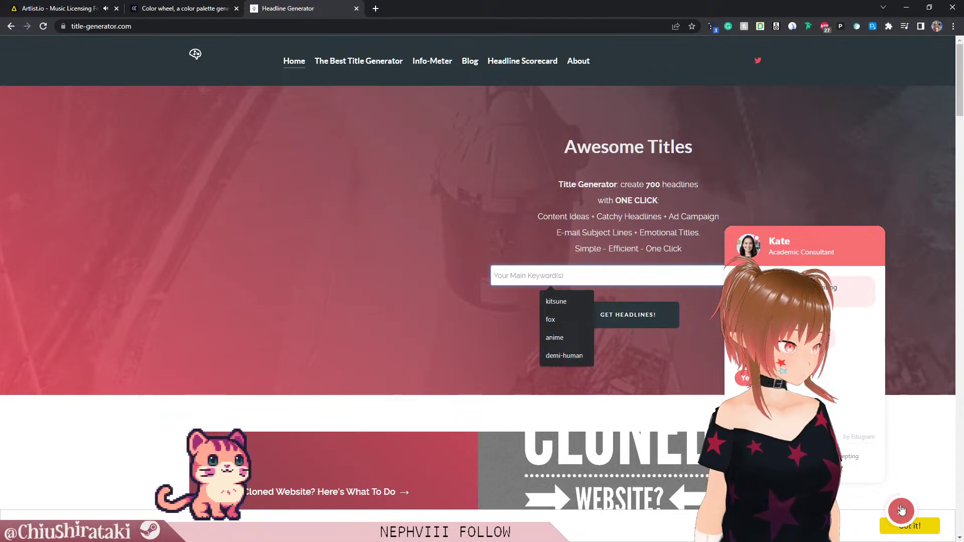
click(613, 281)
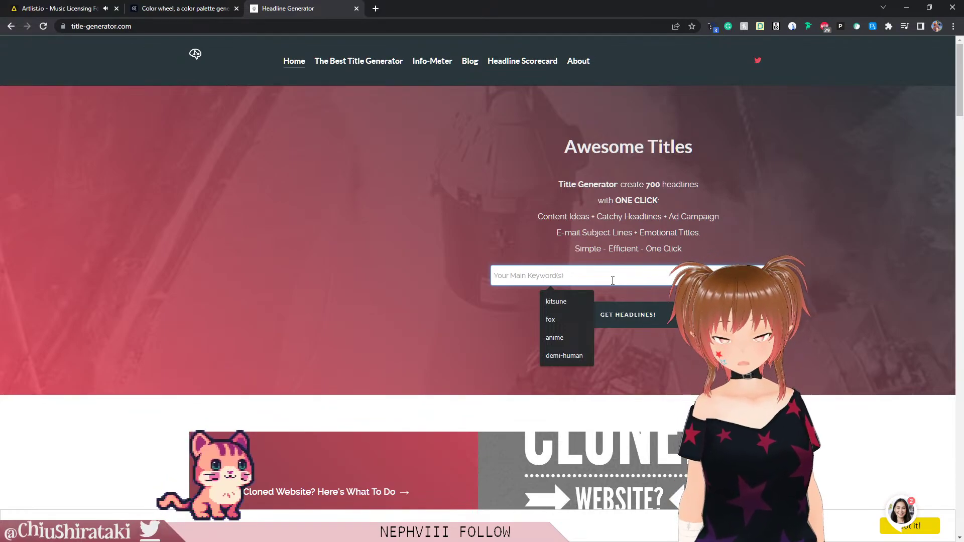
text(T)
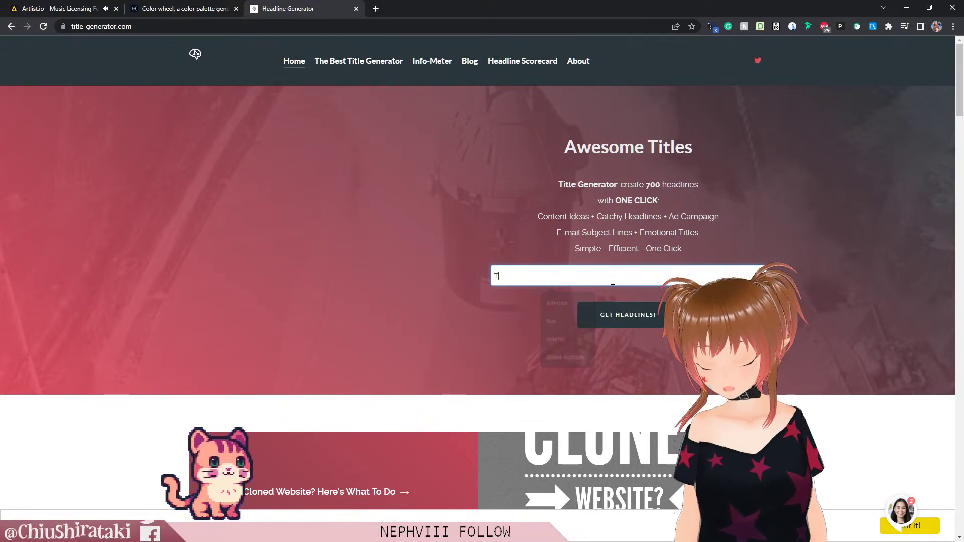
text(elecasgter)
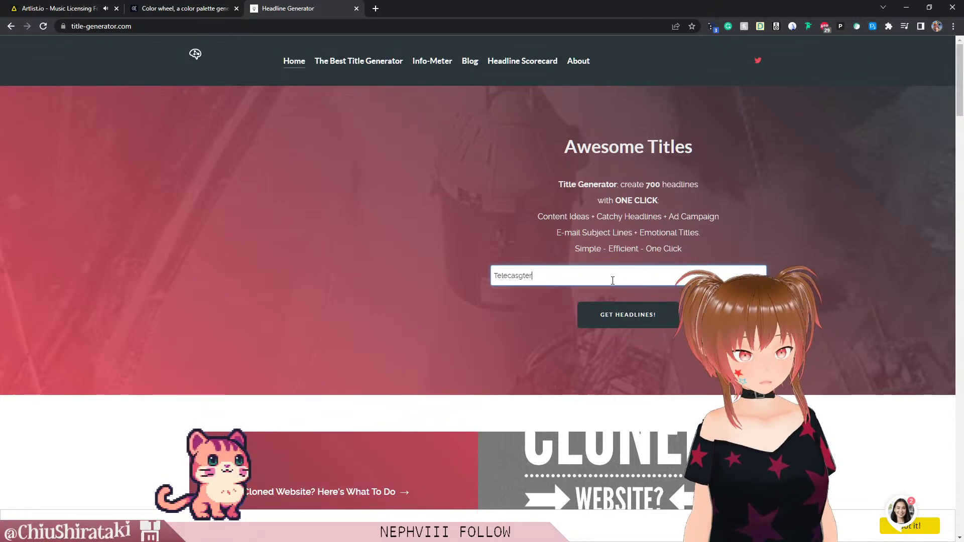
text(er)
key(Return)
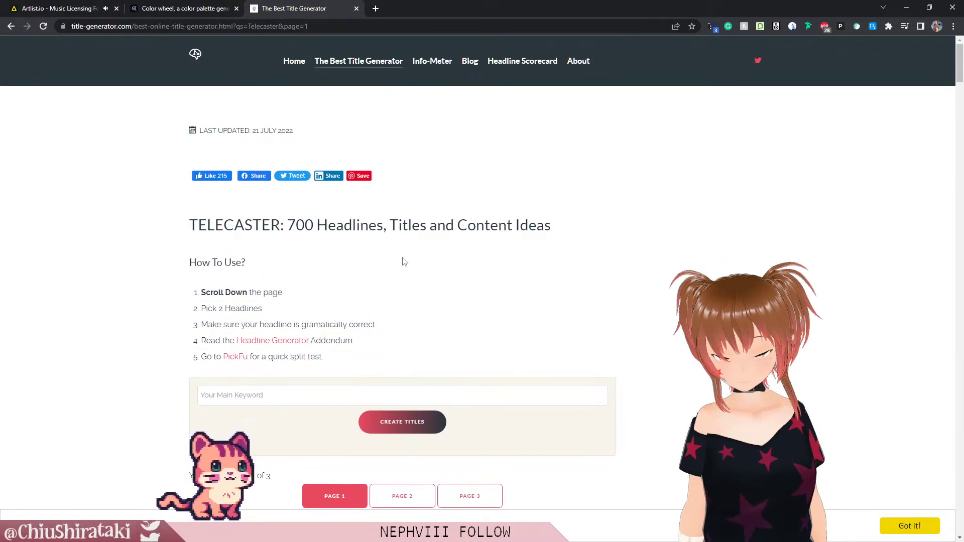
Step: Scroll the TELECASTER headlines, briefly highlighting 'Top 3 Ways To Buy A Used TELECASTER'
scroll(502, 271, down, 6)
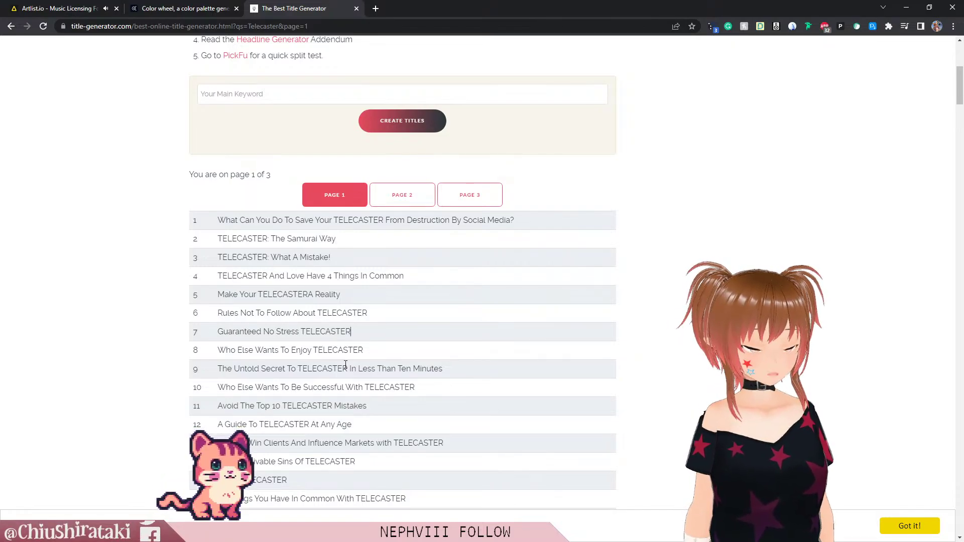
scroll(345, 365, down, 2)
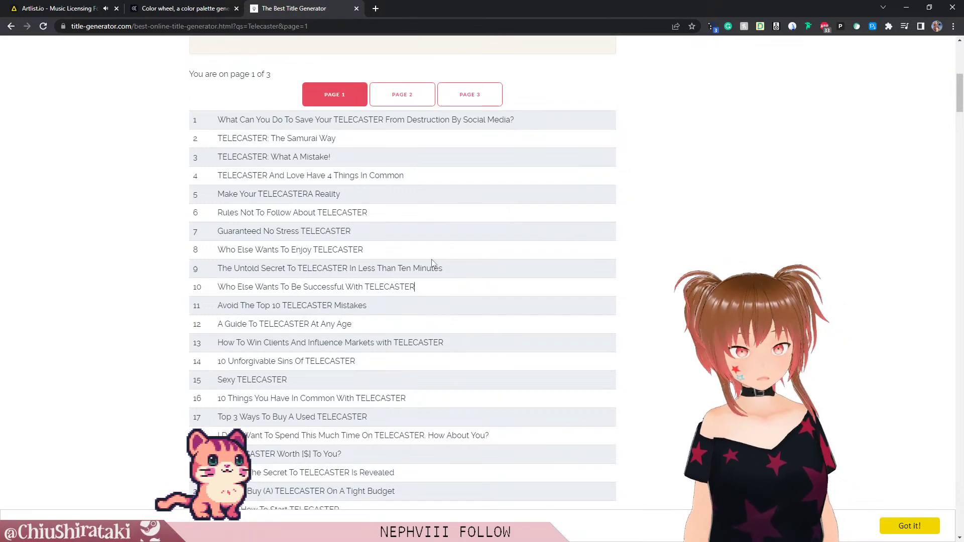
drag(293, 448, 254, 435)
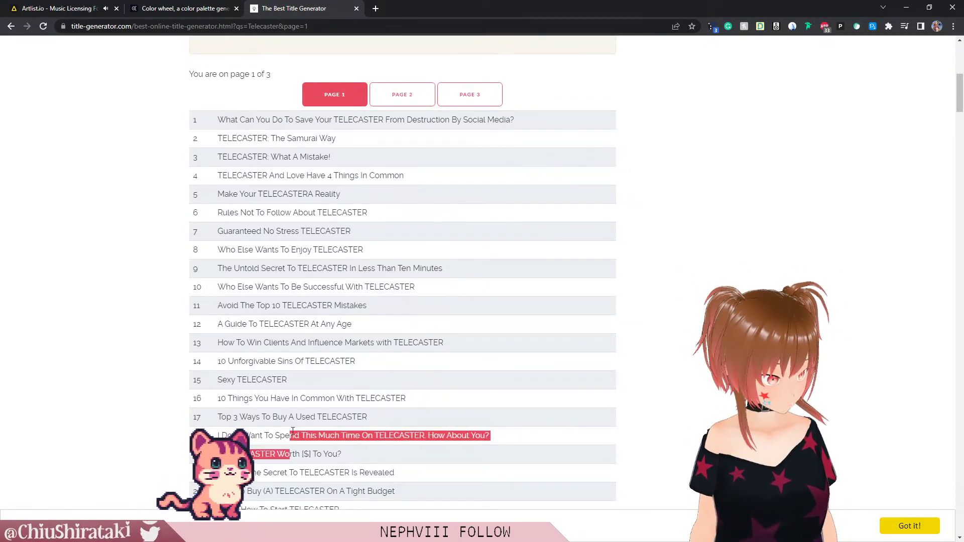
click(296, 431)
scroll(333, 400, down, 1)
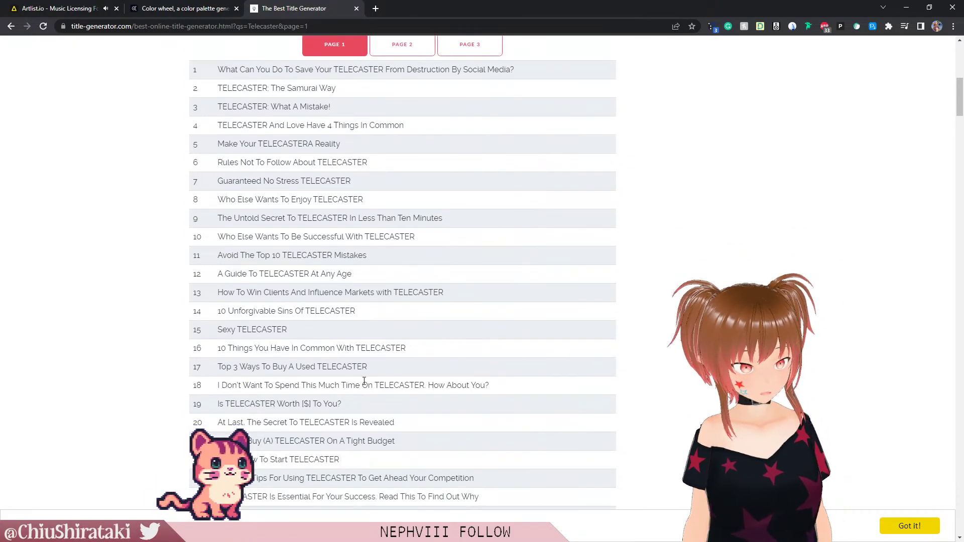
drag(376, 366, 217, 365)
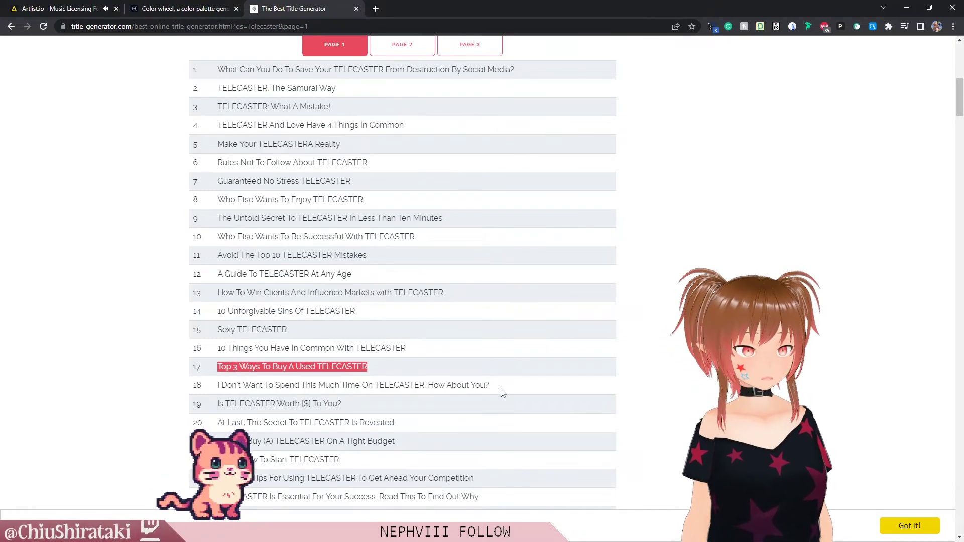
click(501, 348)
Step: Scroll through the remaining headlines, then back up to the Your Main Keyword field
scroll(501, 339, down, 3)
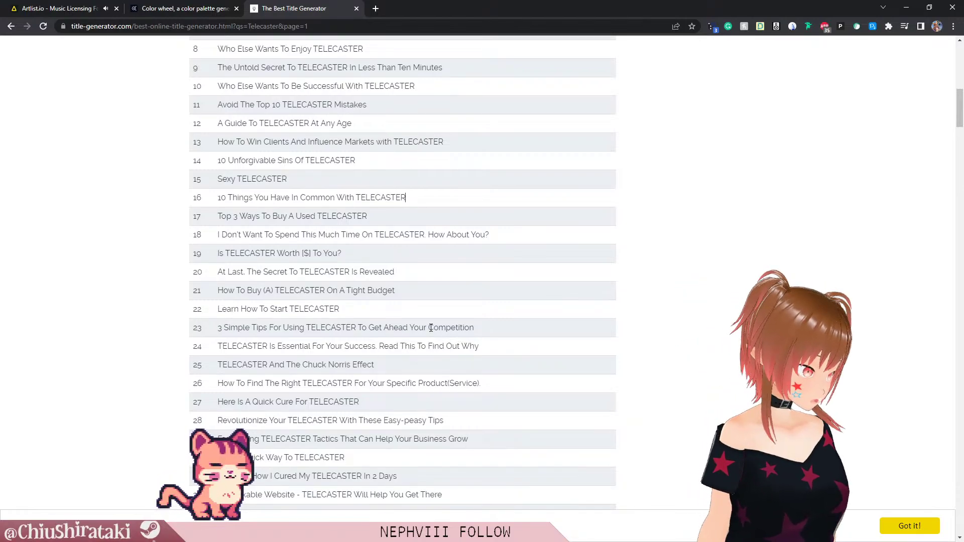
scroll(413, 316, down, 1)
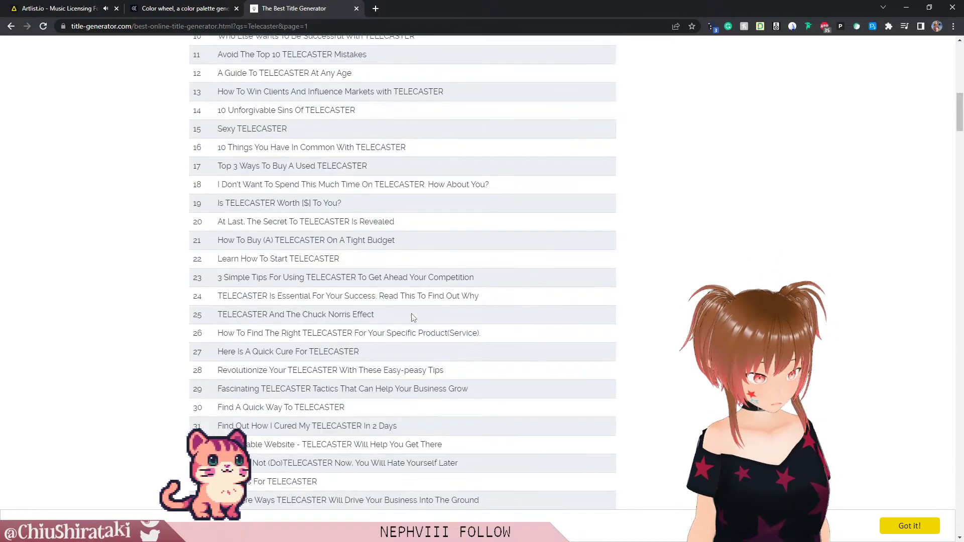
scroll(402, 321, down, 1)
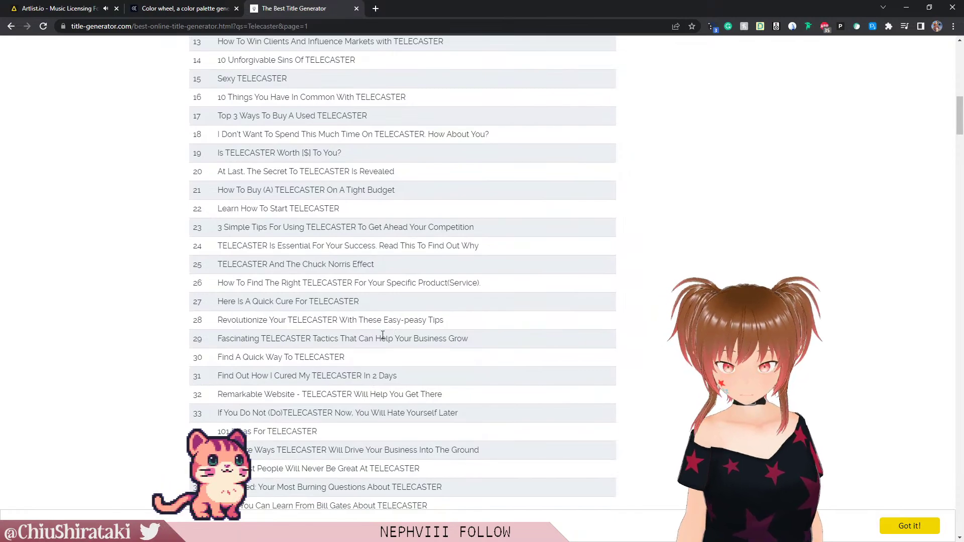
scroll(383, 335, down, 1)
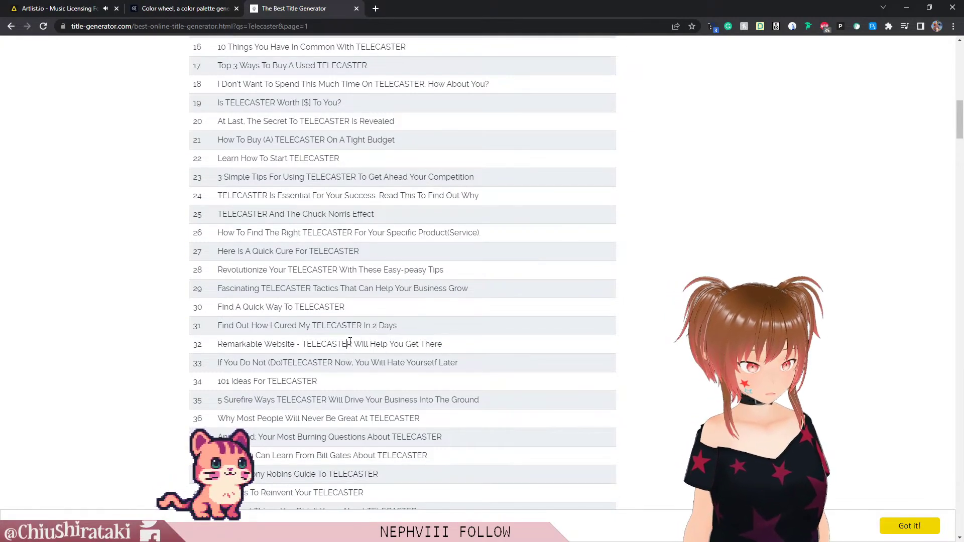
scroll(350, 342, down, 2)
scroll(319, 311, down, 1)
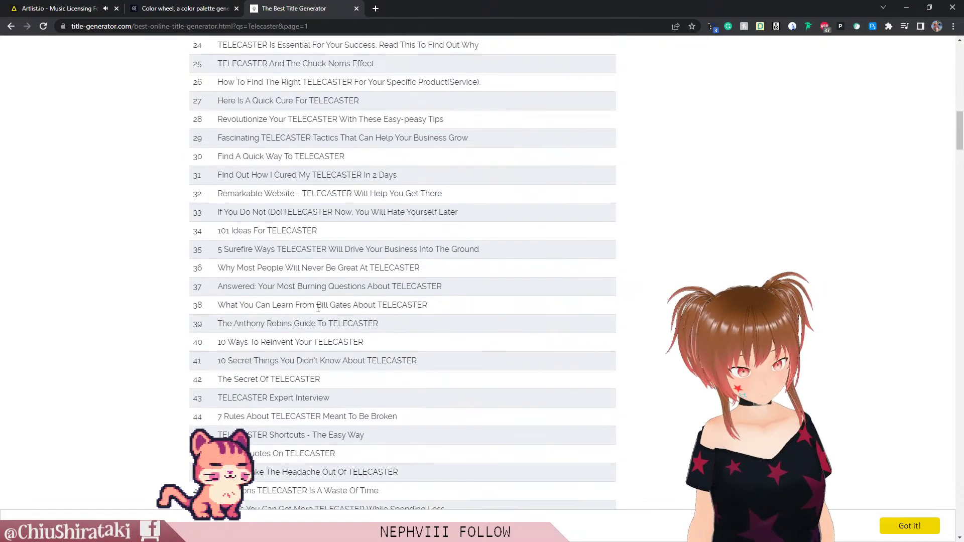
scroll(317, 306, down, 1)
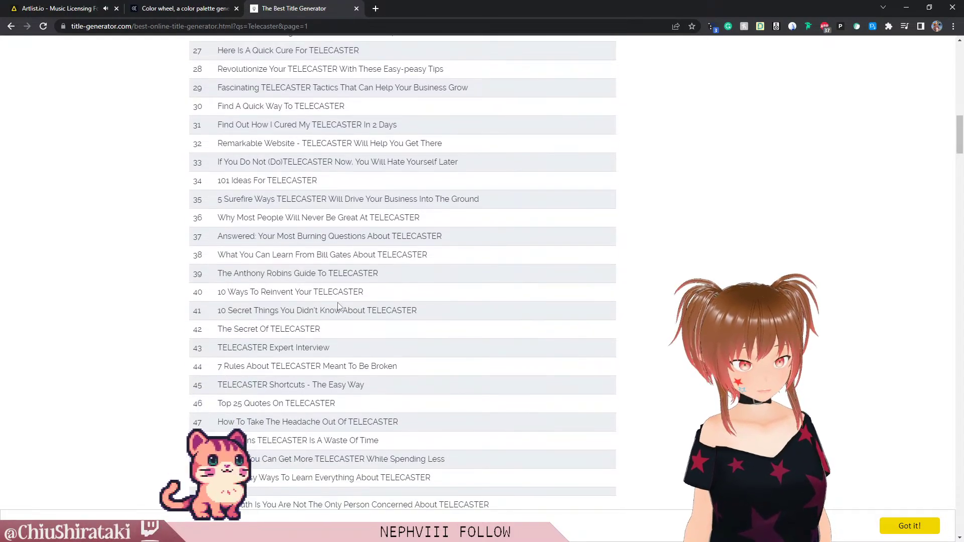
scroll(337, 310, down, 2)
scroll(369, 288, down, 2)
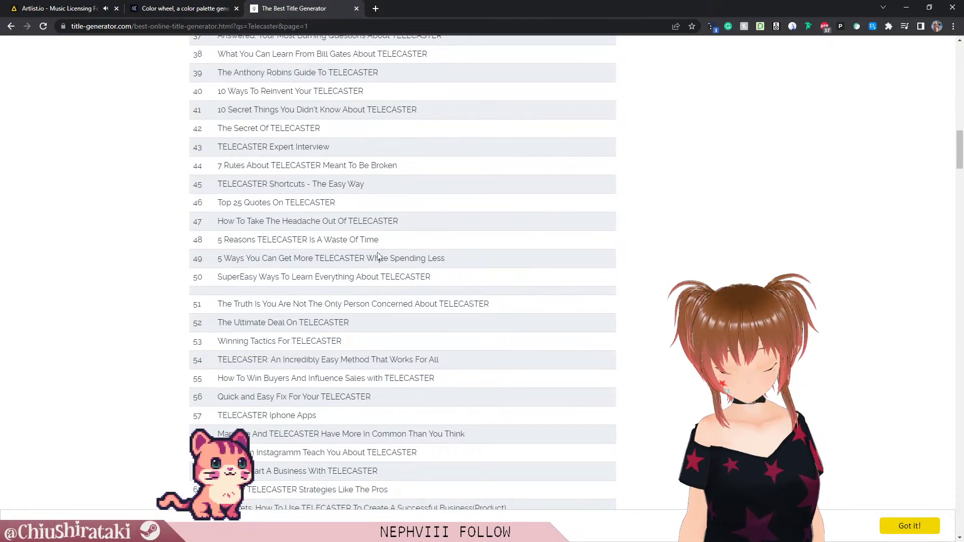
scroll(391, 324, down, 4)
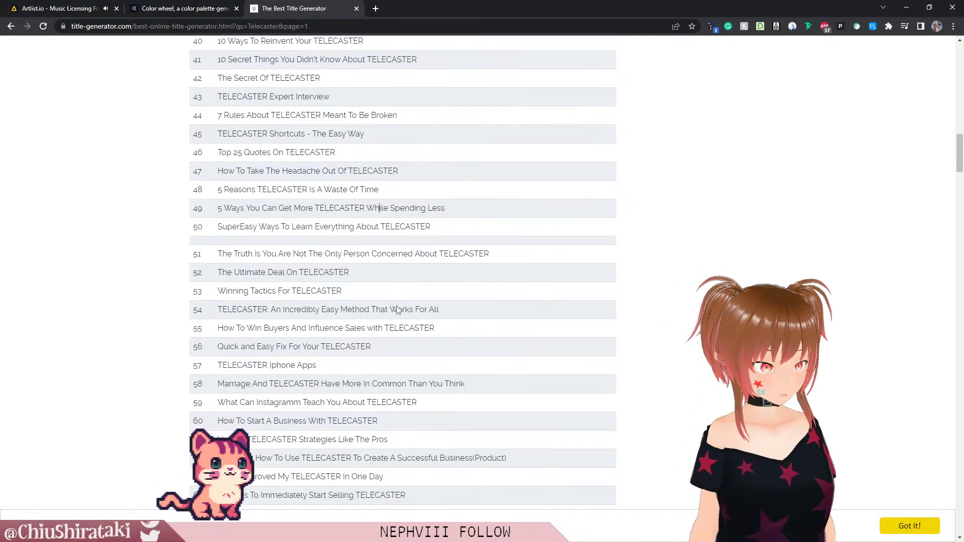
scroll(477, 307, down, 2)
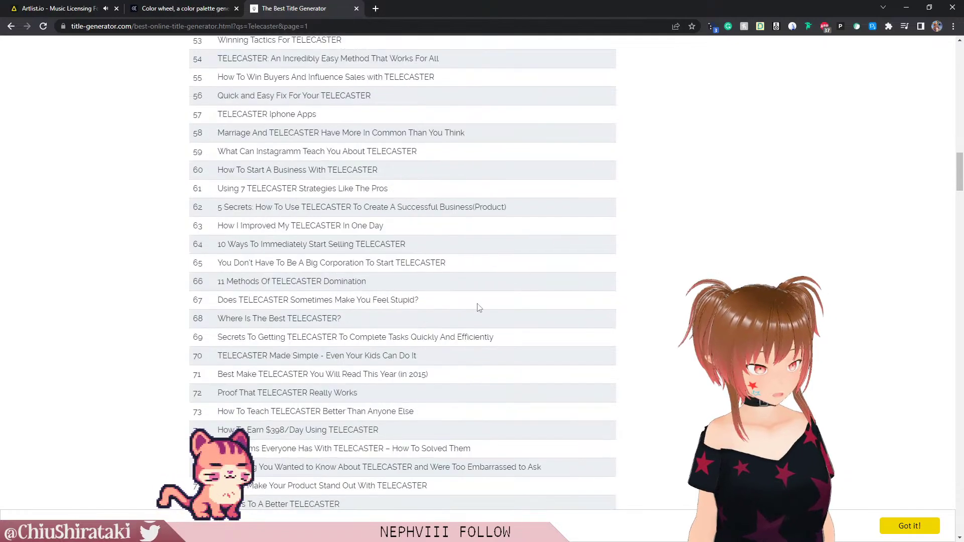
scroll(449, 308, down, 4)
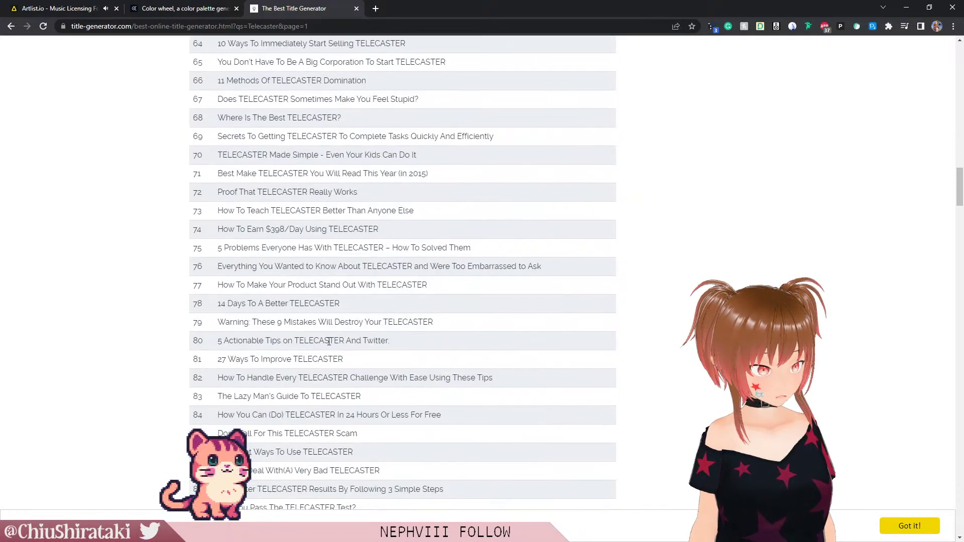
scroll(366, 330, down, 2)
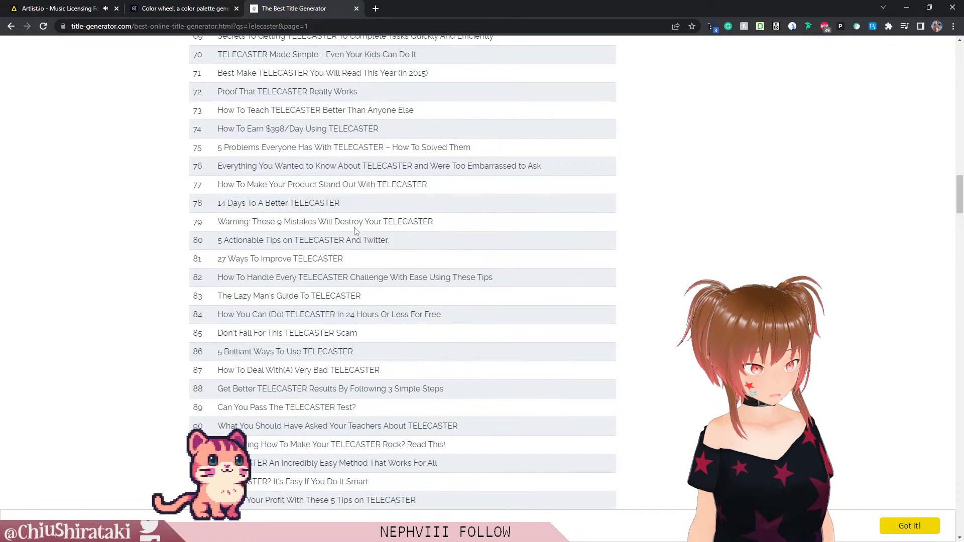
scroll(354, 332, down, 1)
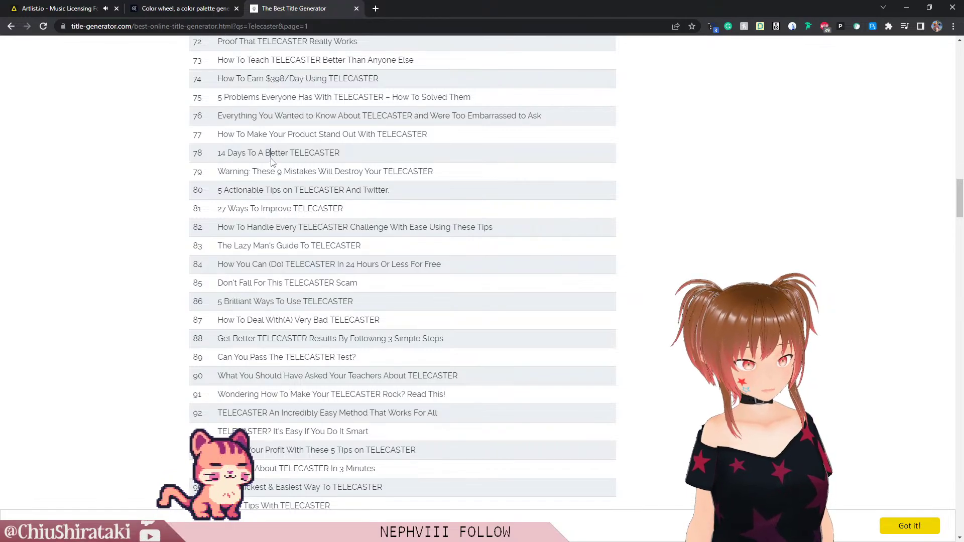
scroll(362, 231, up, 20)
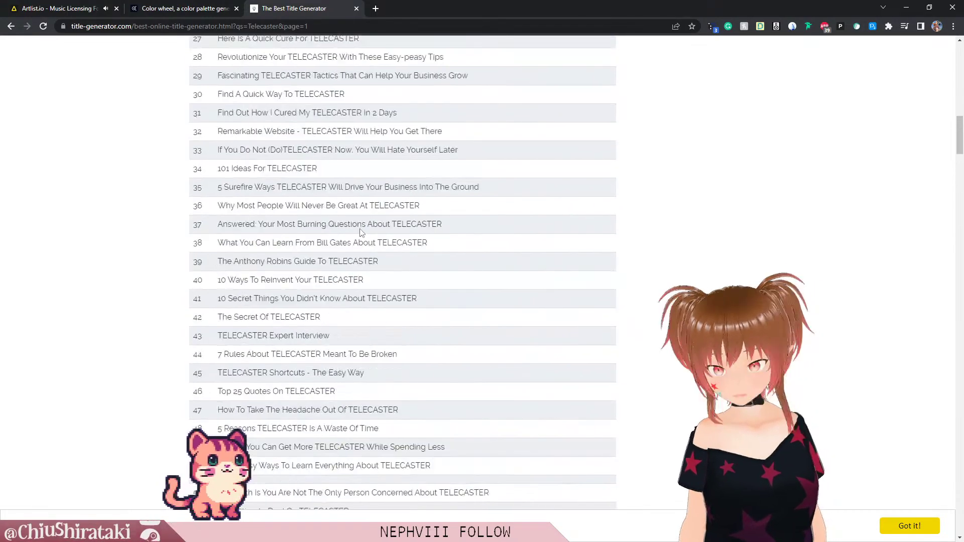
click(336, 394)
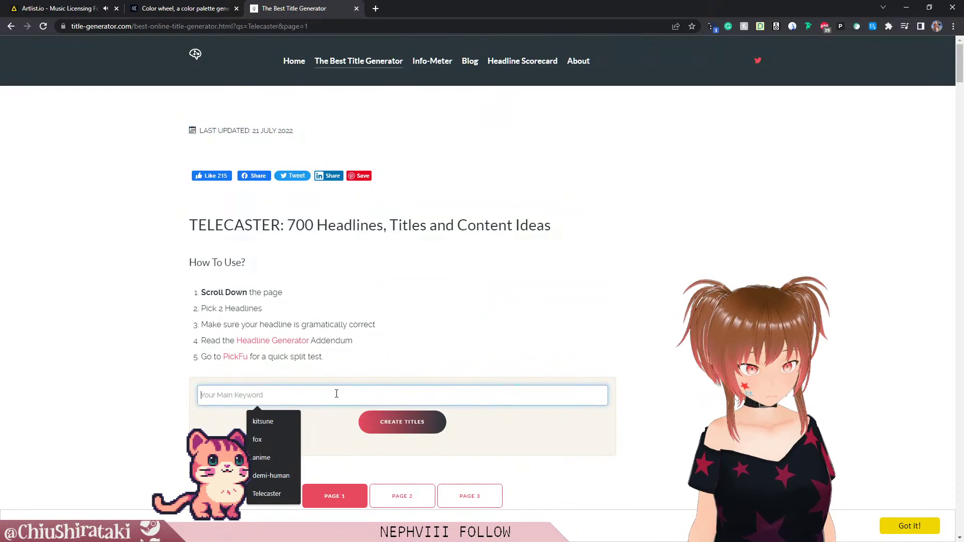
Step: Generate headline ideas for the keyword guitar
text(guitar)
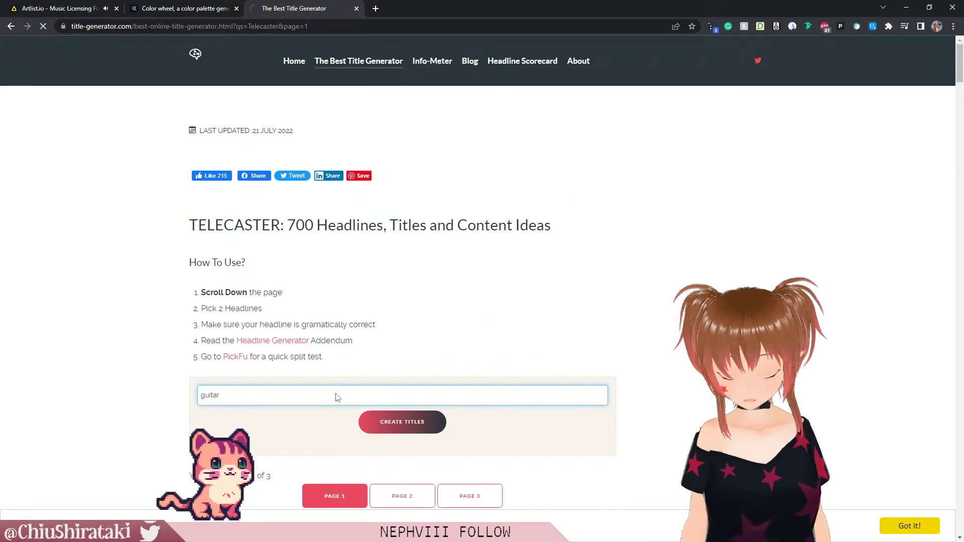
key(Return)
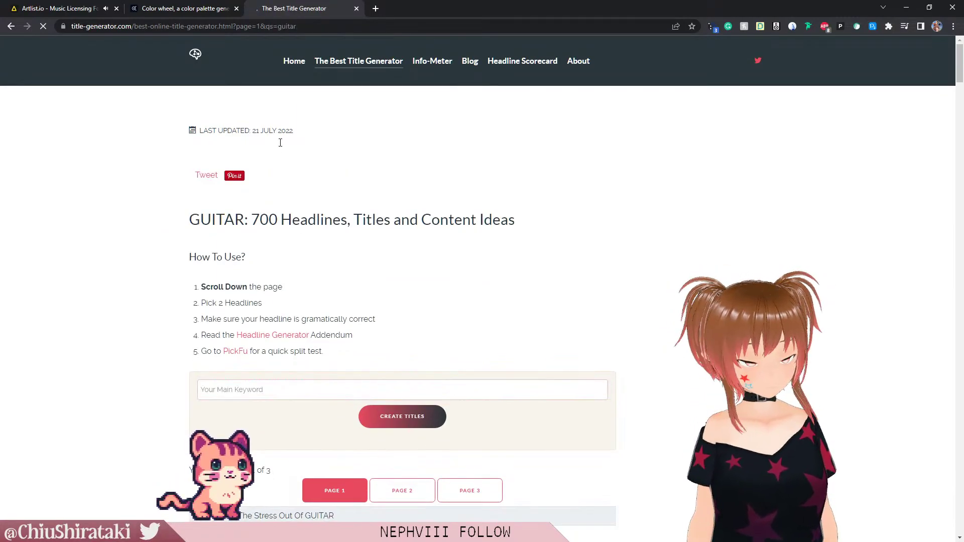
scroll(327, 315, down, 6)
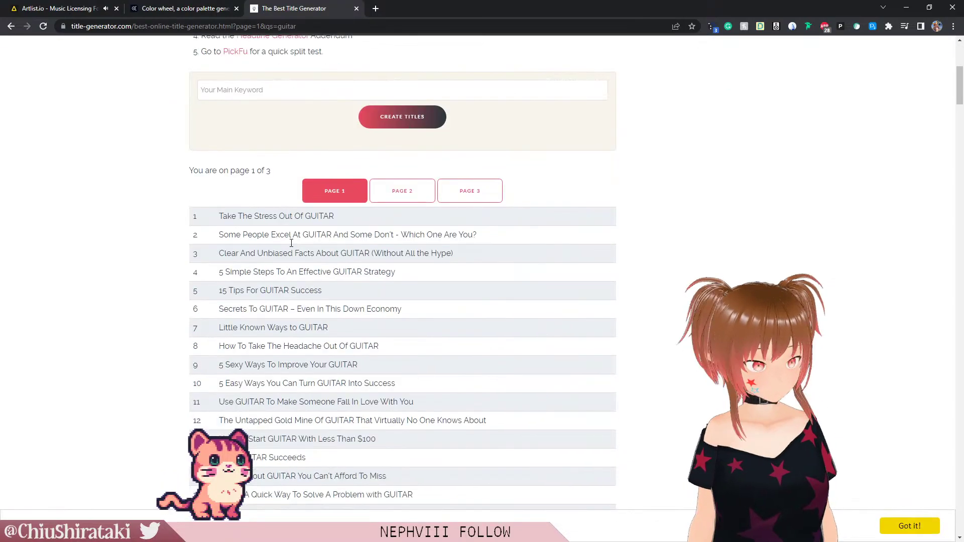
scroll(309, 270, up, 1)
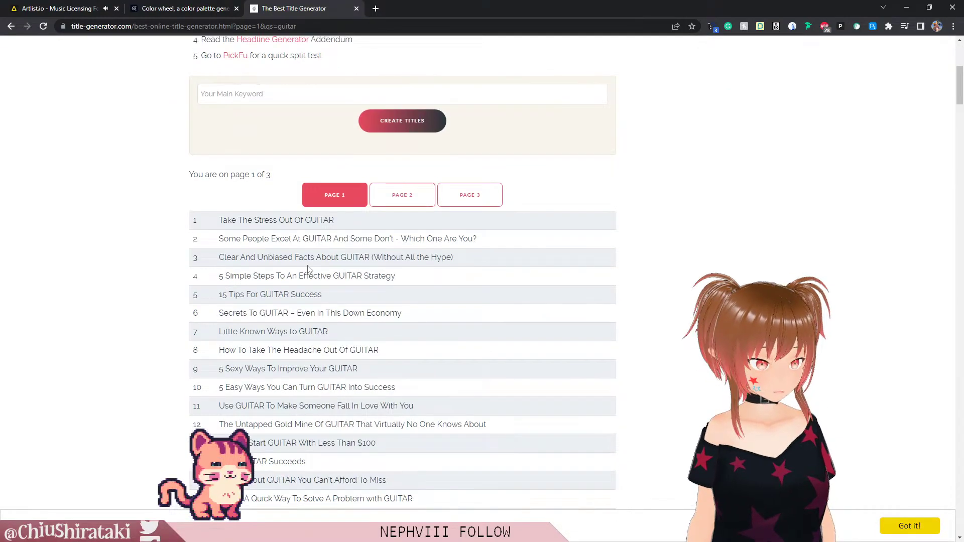
scroll(308, 270, down, 1)
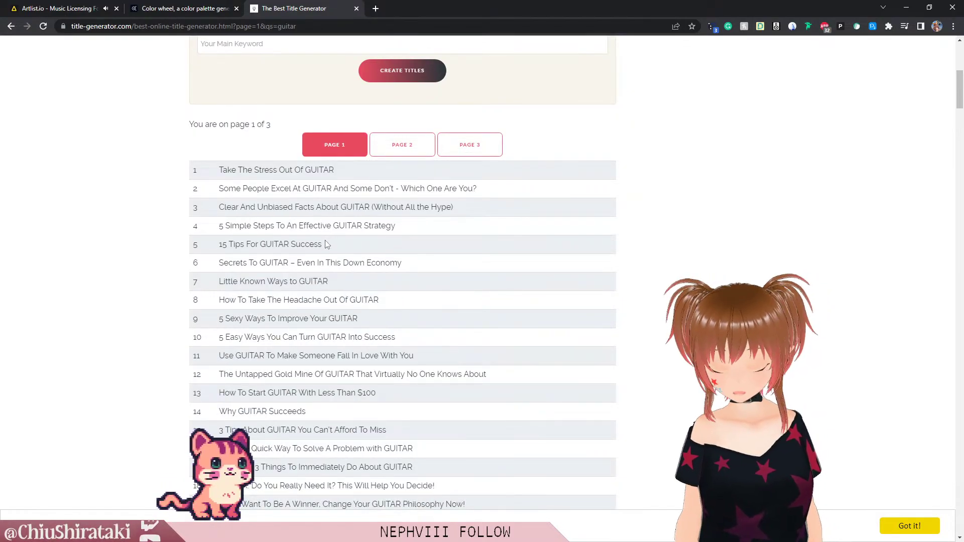
Step: Select the headline '15 Tips For GUITAR Success', then minimize the browser
drag(324, 244, 216, 251)
key(ctrl+c)
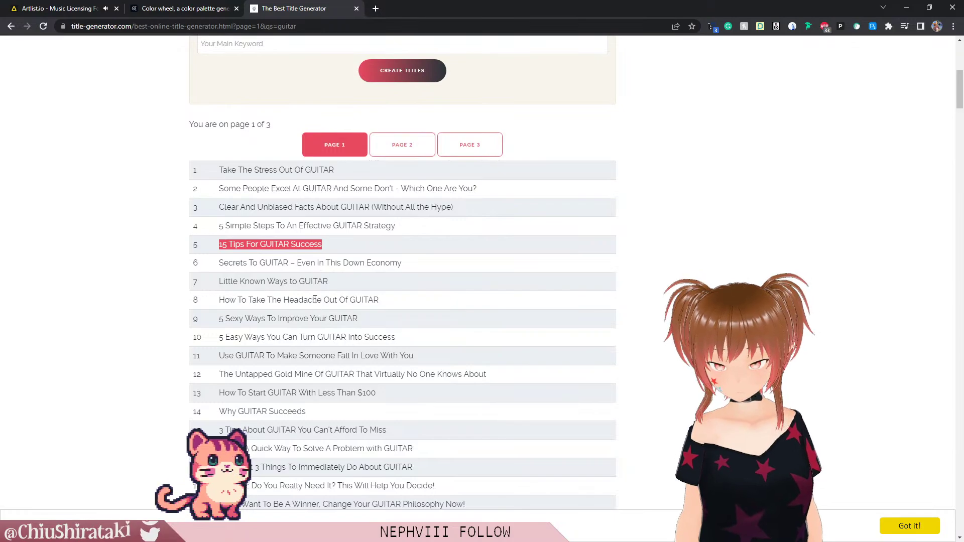
scroll(315, 300, down, 1)
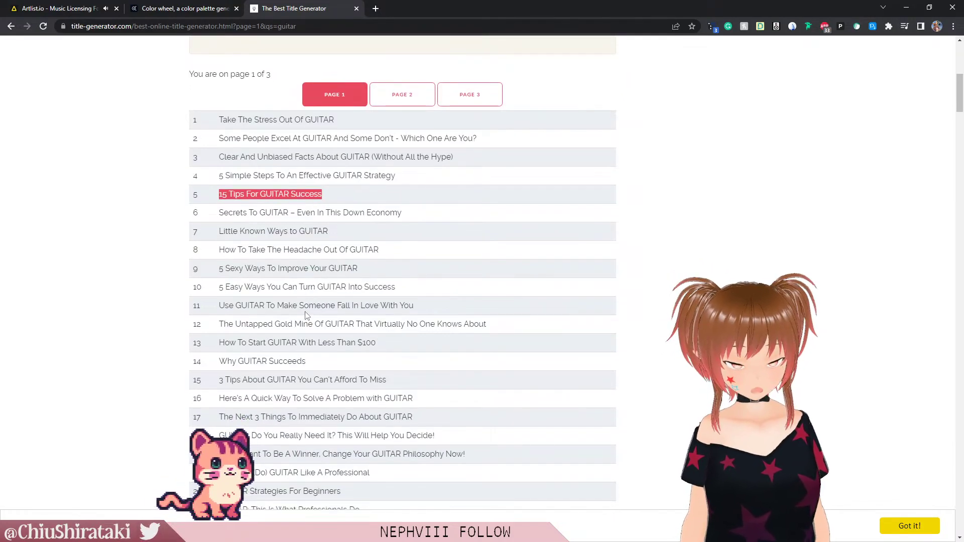
scroll(306, 314, up, 1)
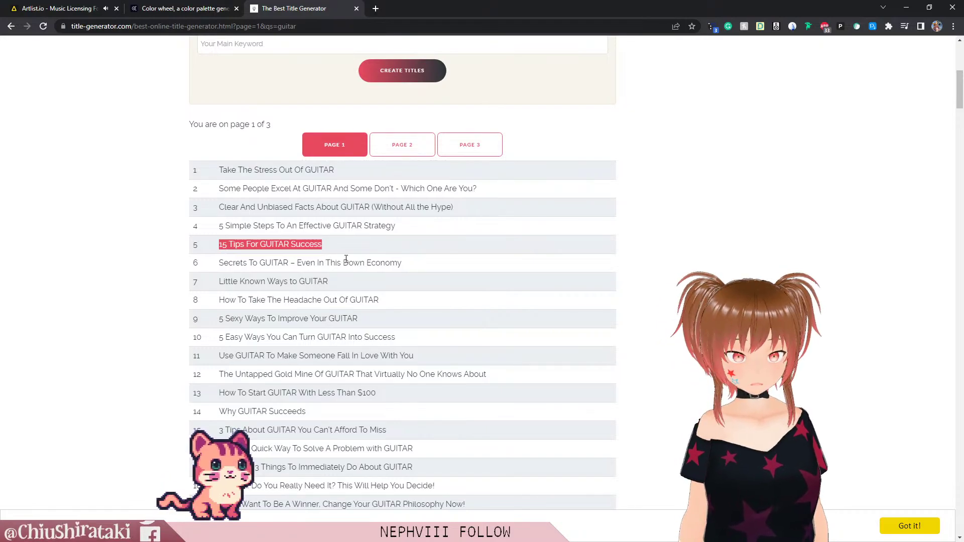
click(907, 8)
Step: Paste the guitar headline over BLEH and replace BLAH with 'Learn Music'
click(670, 346)
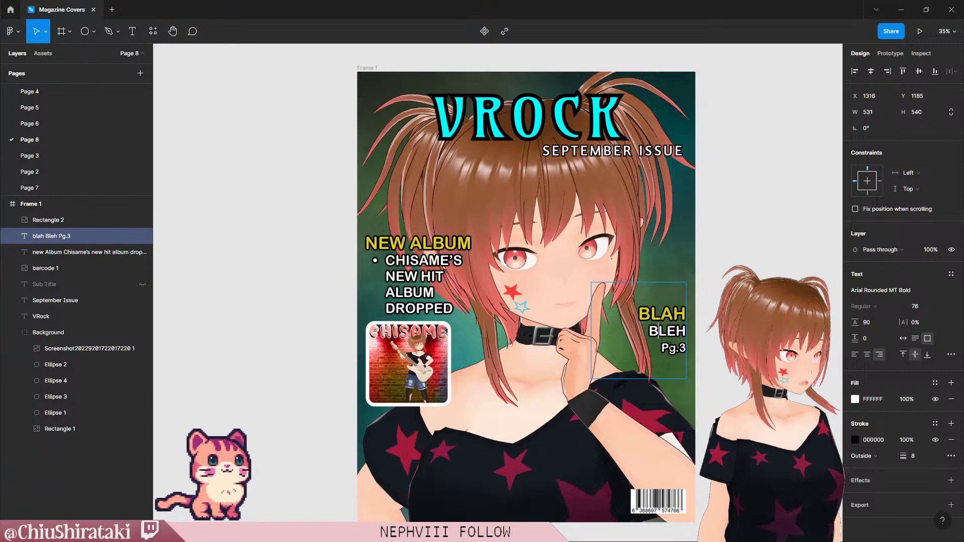
key(ctrl+v)
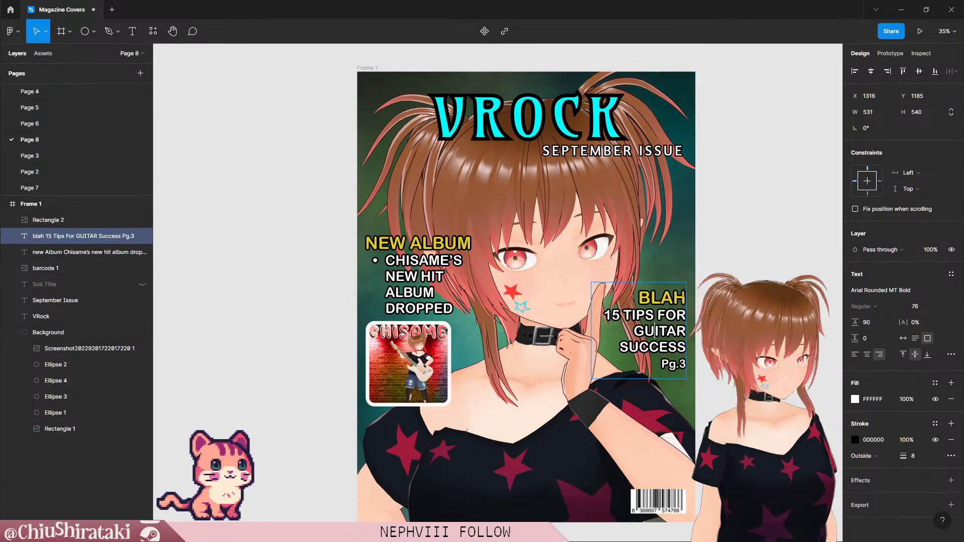
double_click(641, 290)
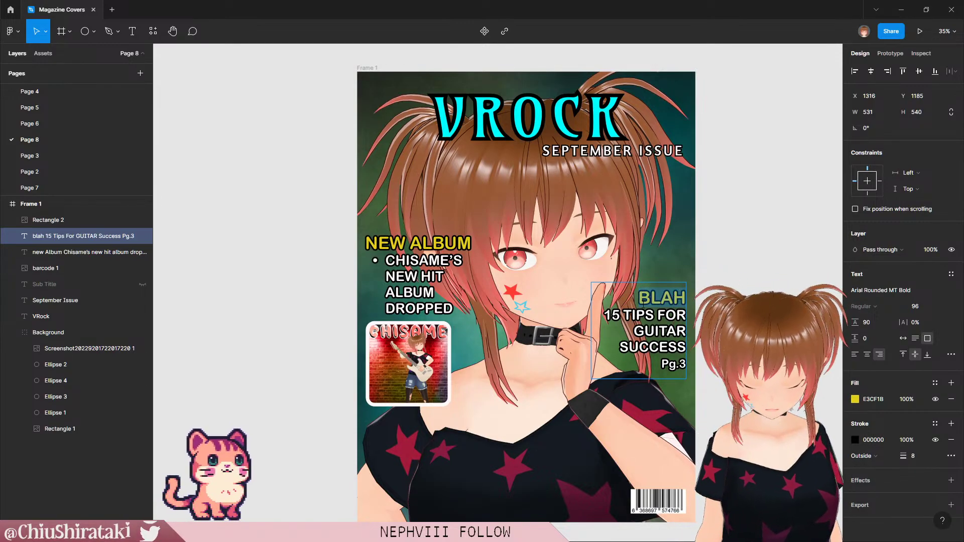
text(Learn Musi)
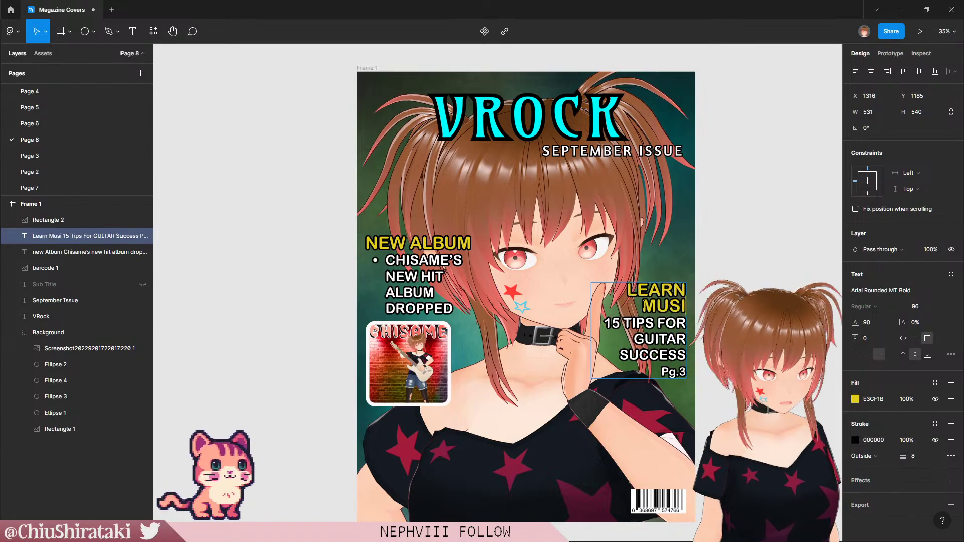
text(c)
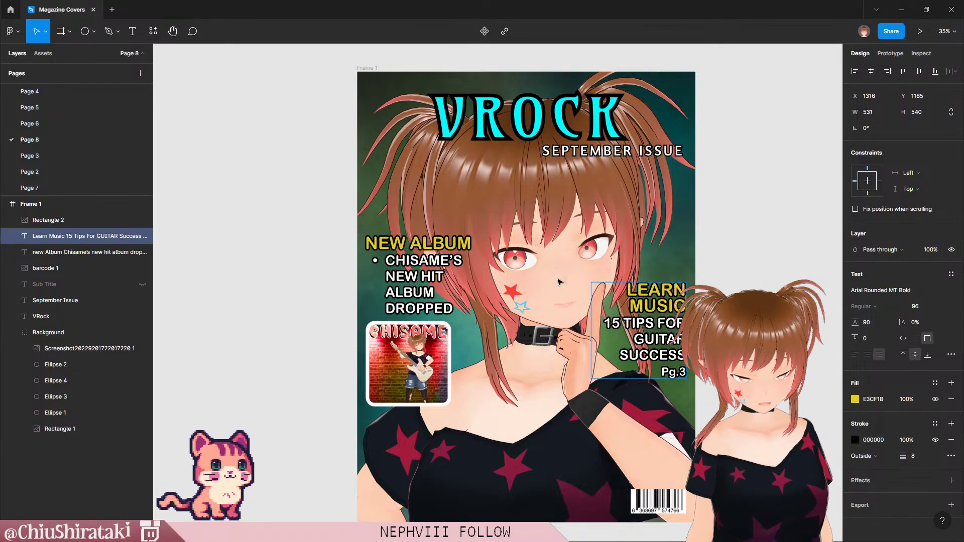
Step: Widen the LEARN MUSIC text box leftward and reposition it so phrases fit on one line
key(Escape)
drag(591, 316, 563, 315)
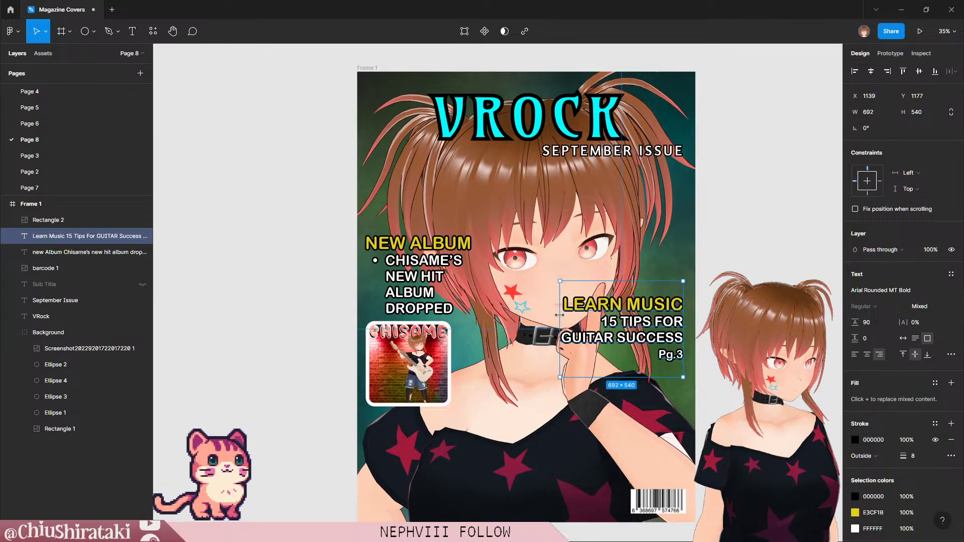
drag(668, 304, 658, 347)
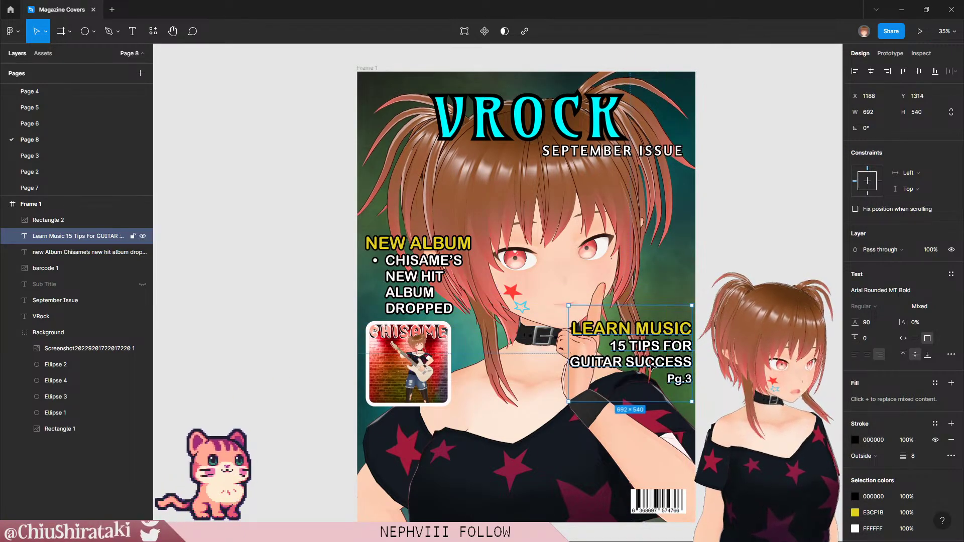
Step: Add a bullet marker before Pg.3, removing the extra empty bullet line
double_click(672, 384)
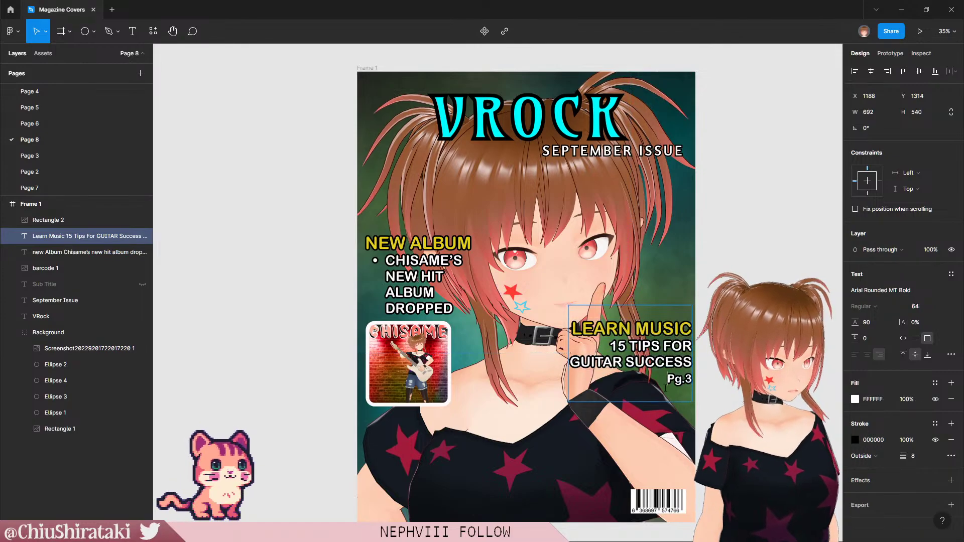
key(ctrl+shift+8)
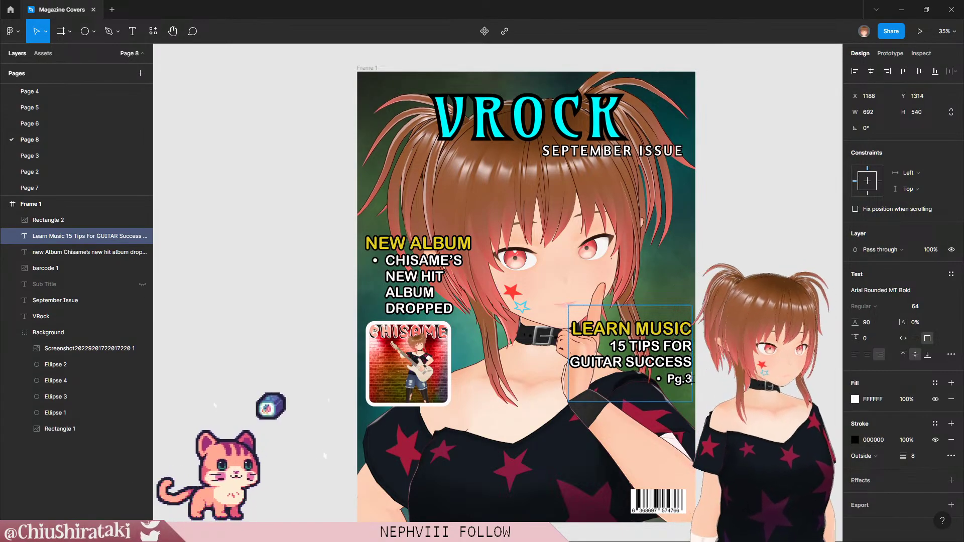
key(Return)
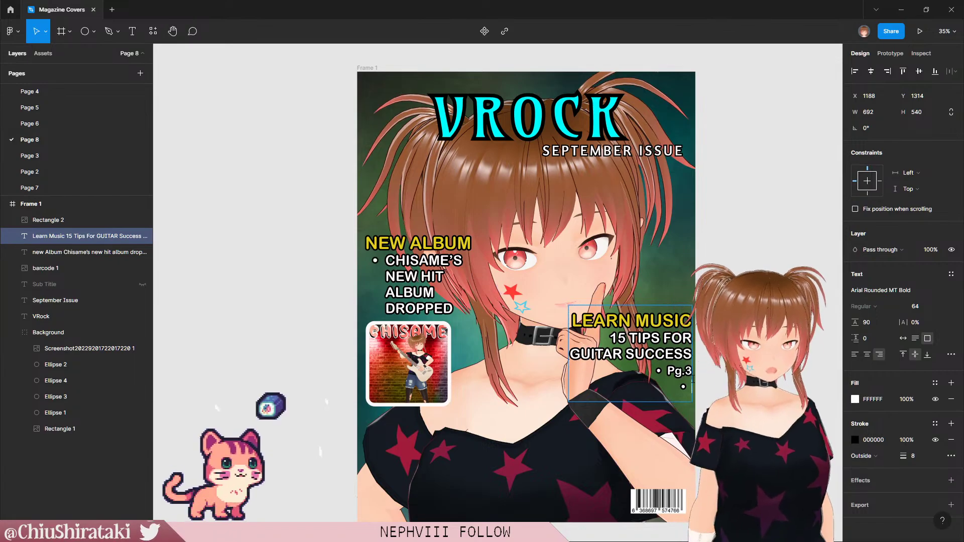
key(BackSpace)
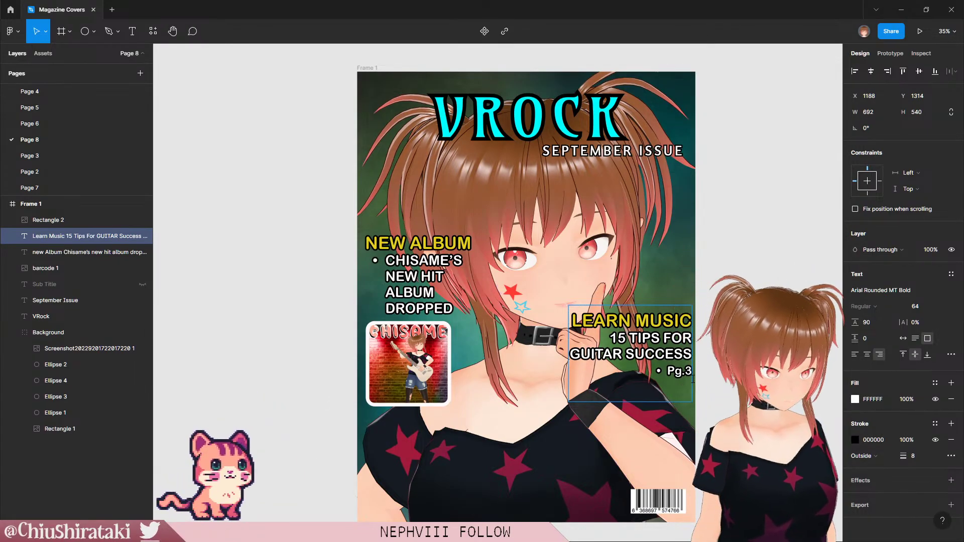
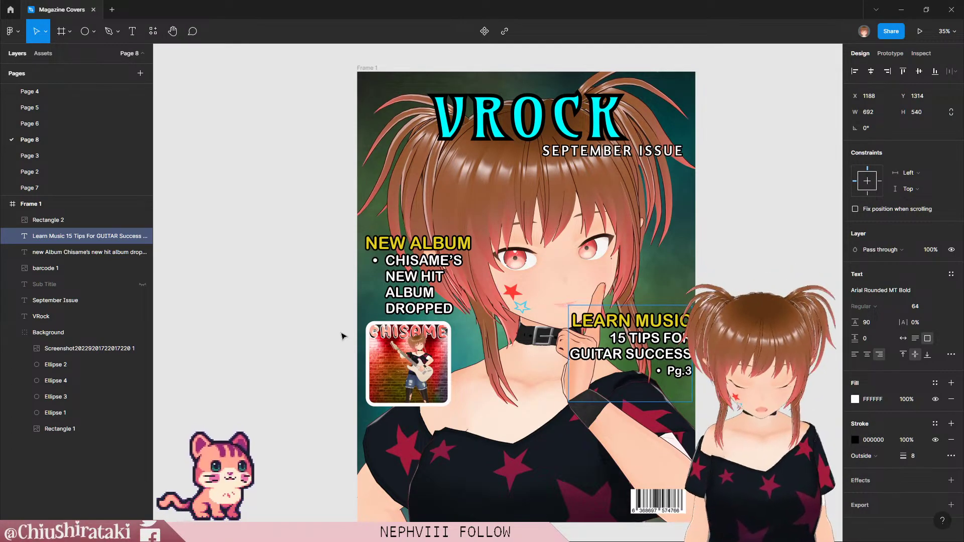
Step: Type 'Debate: Condenser Vs Dynamic Microphones' on a new line below Pg.3
text(Deb)
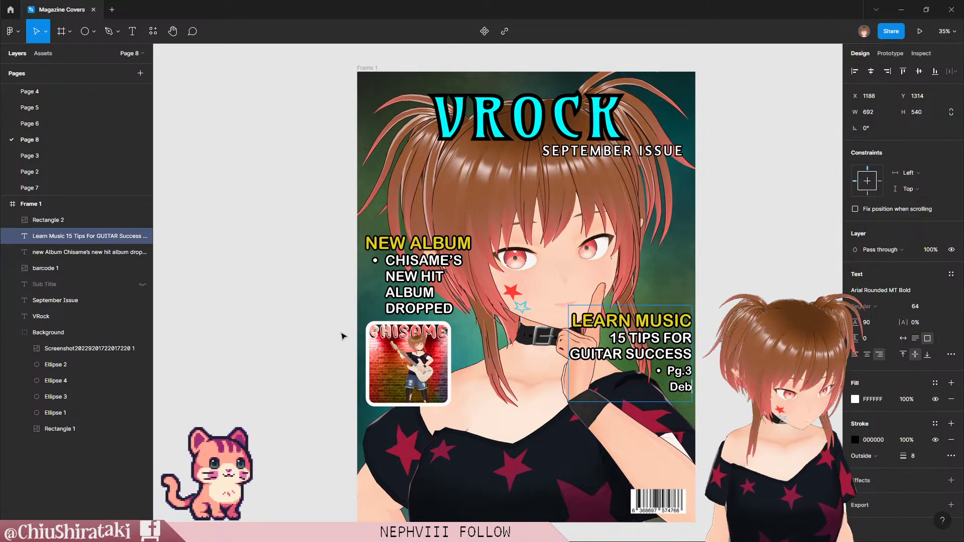
text(ate:)
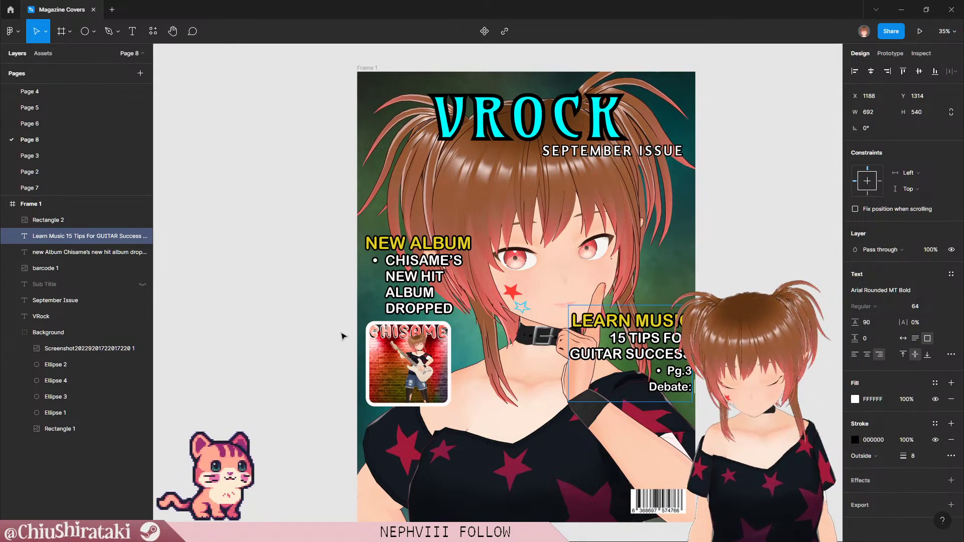
text(Condensoer Vs)
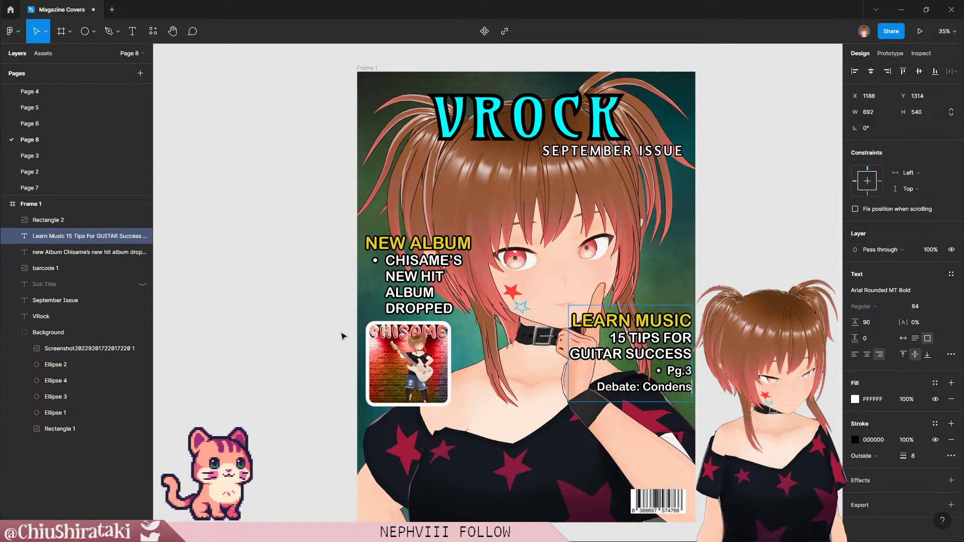
text( Dy)
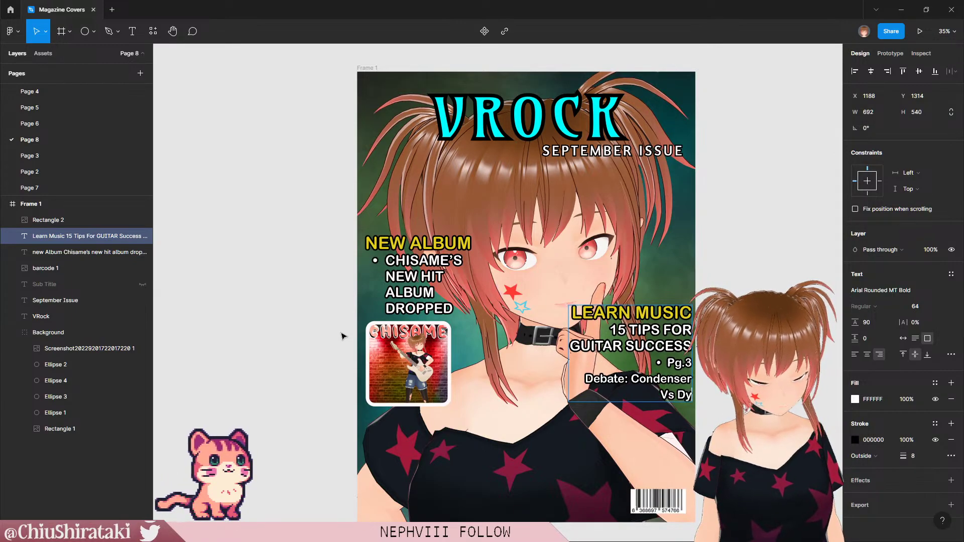
text(namic)
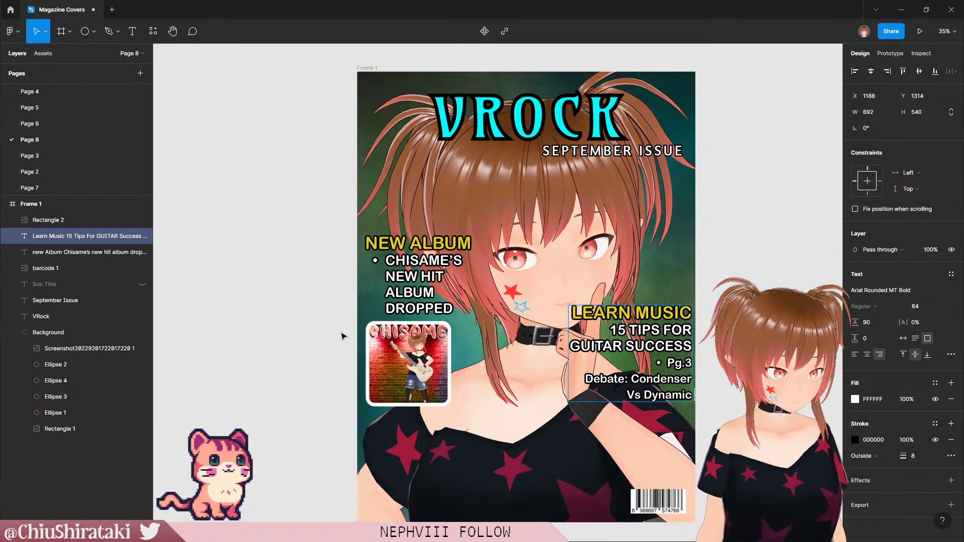
text( Microp)
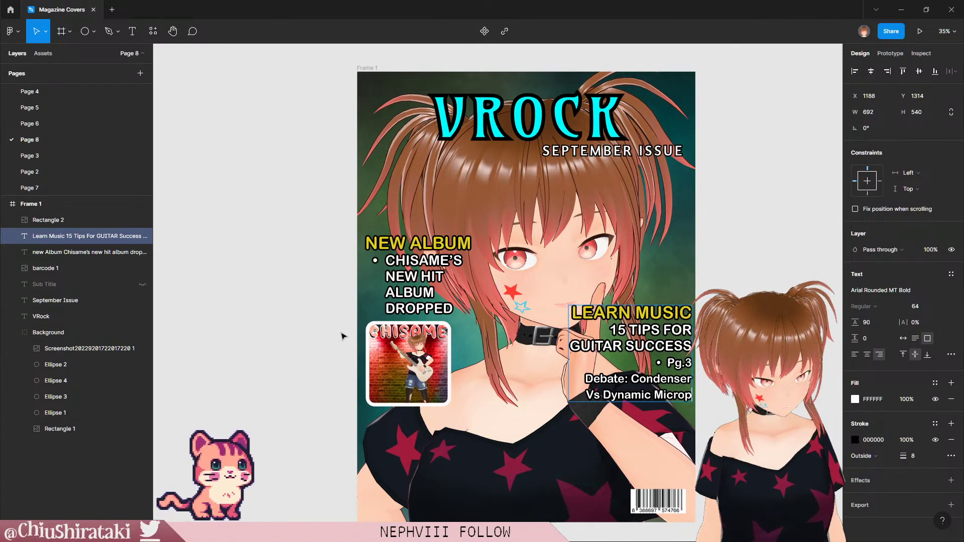
text(hones)
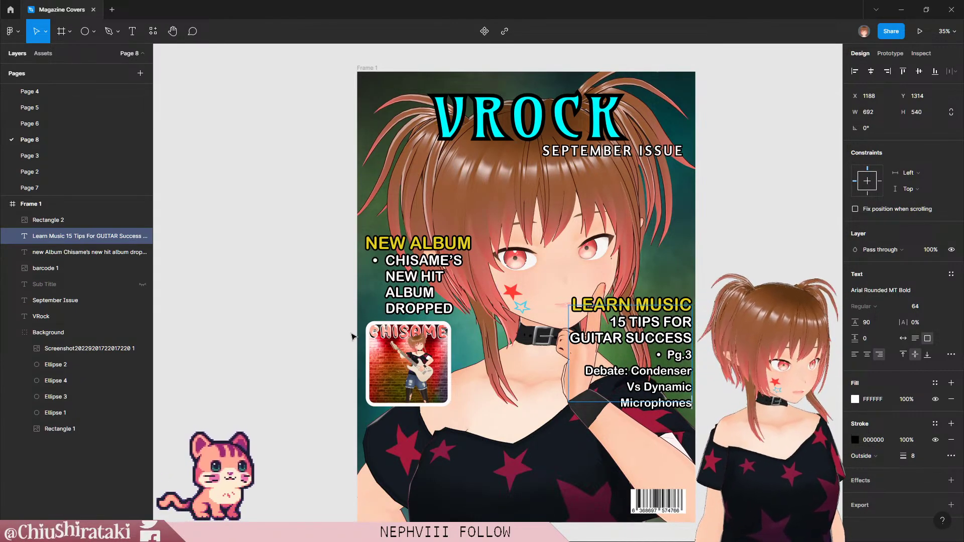
Step: Set the Debate lines to font size 76
drag(585, 371, 692, 406)
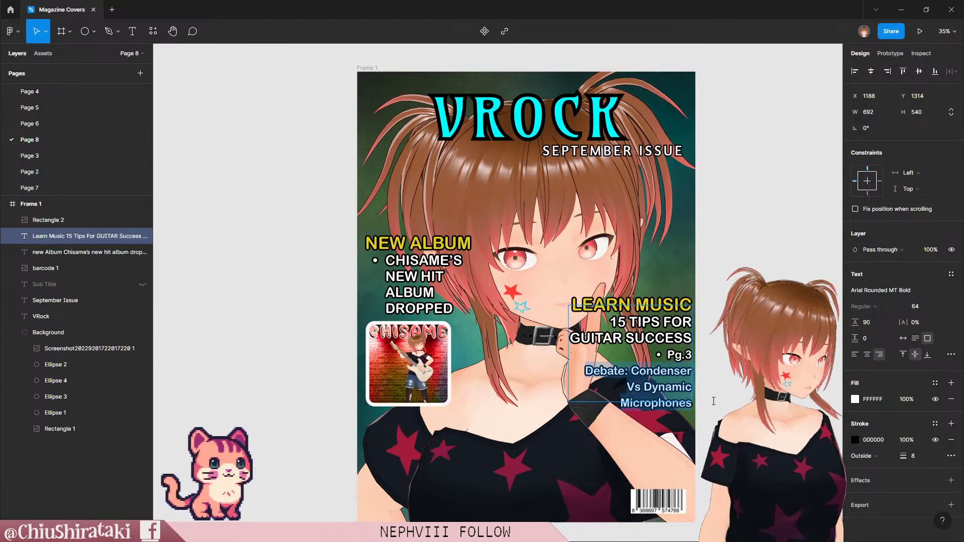
click(916, 307)
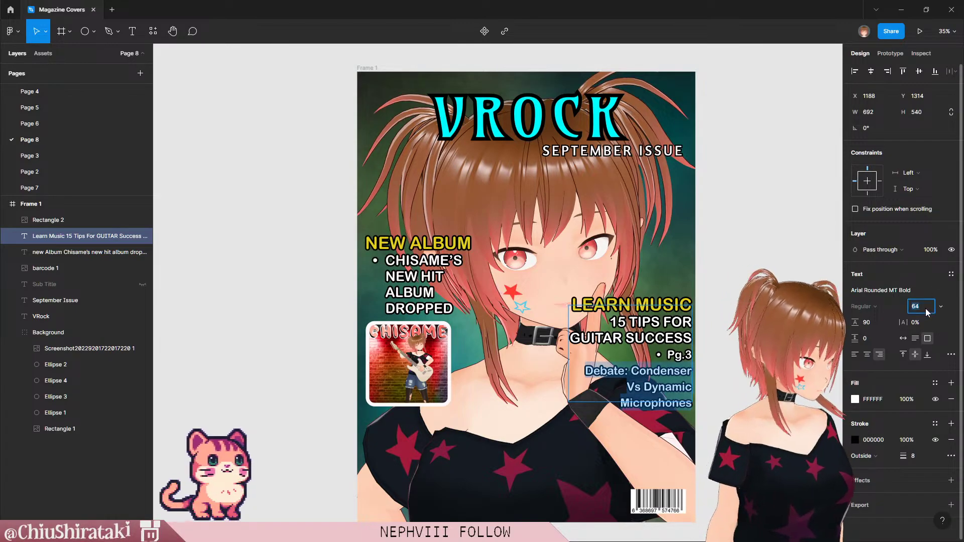
text(76)
key(Return)
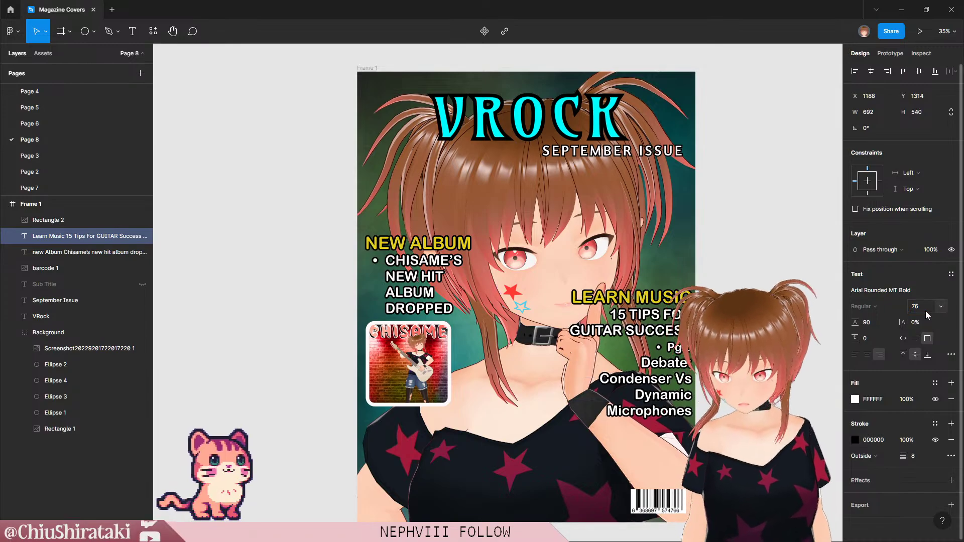
key(Escape)
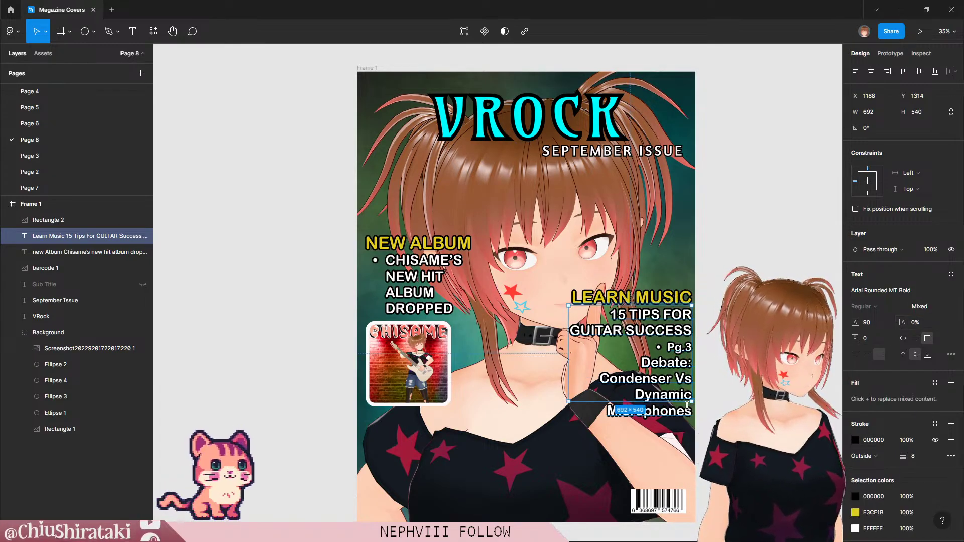
double_click(691, 398)
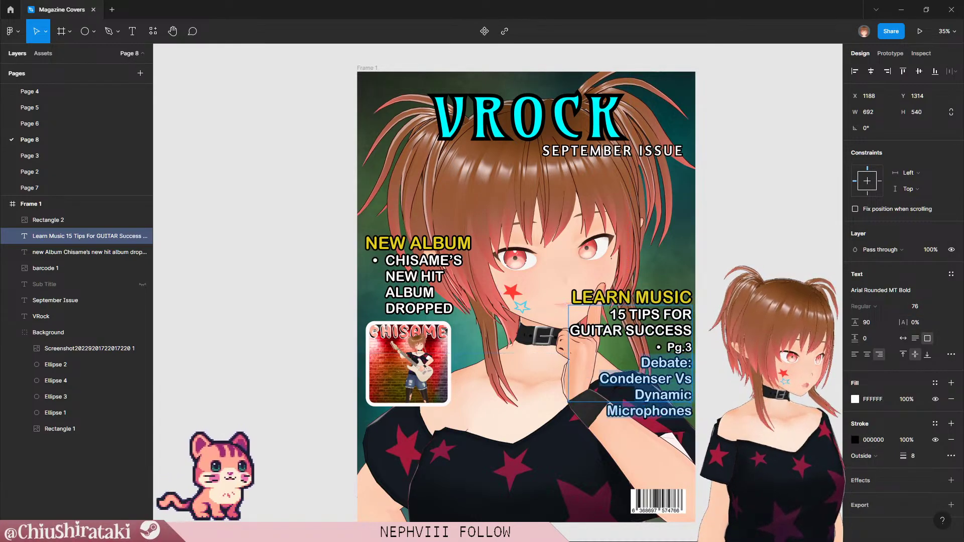
key(Escape)
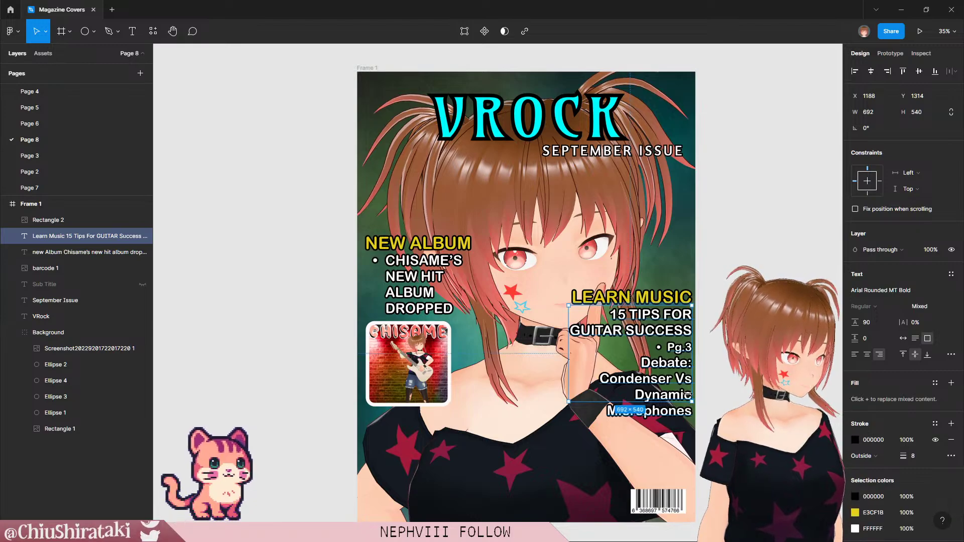
Step: Add a 'Pg.5' line after Microphones in the Learn Music text
double_click(689, 395)
triple_click(691, 397)
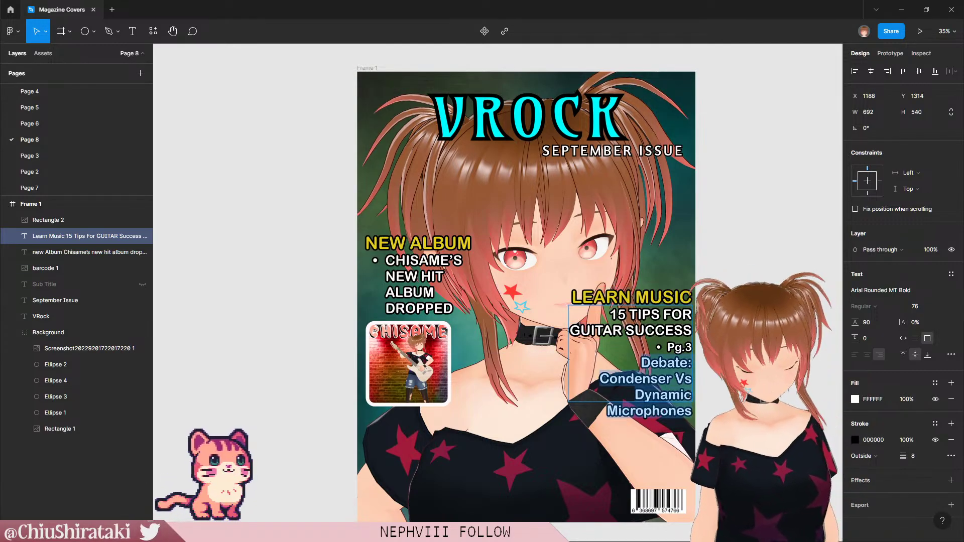
key(Right)
key(Return)
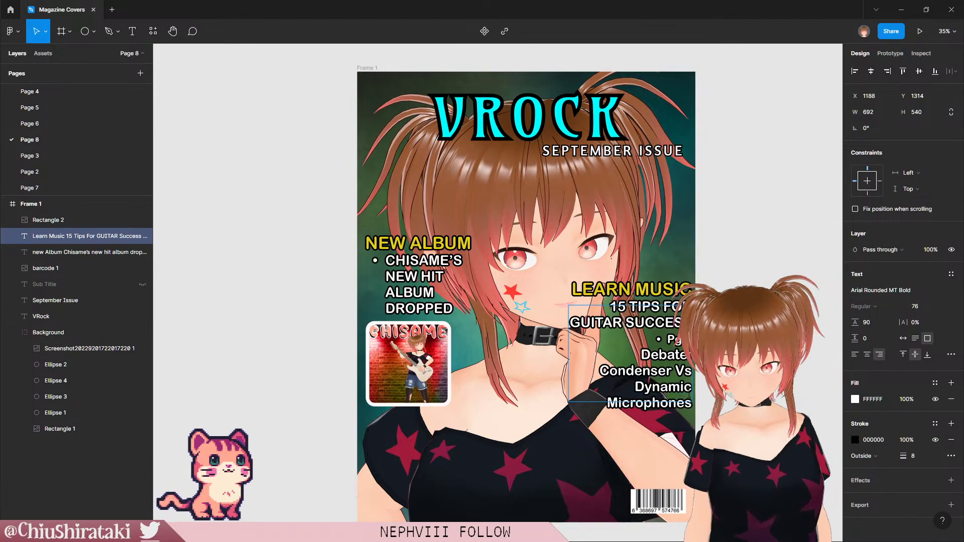
text(Pg.5)
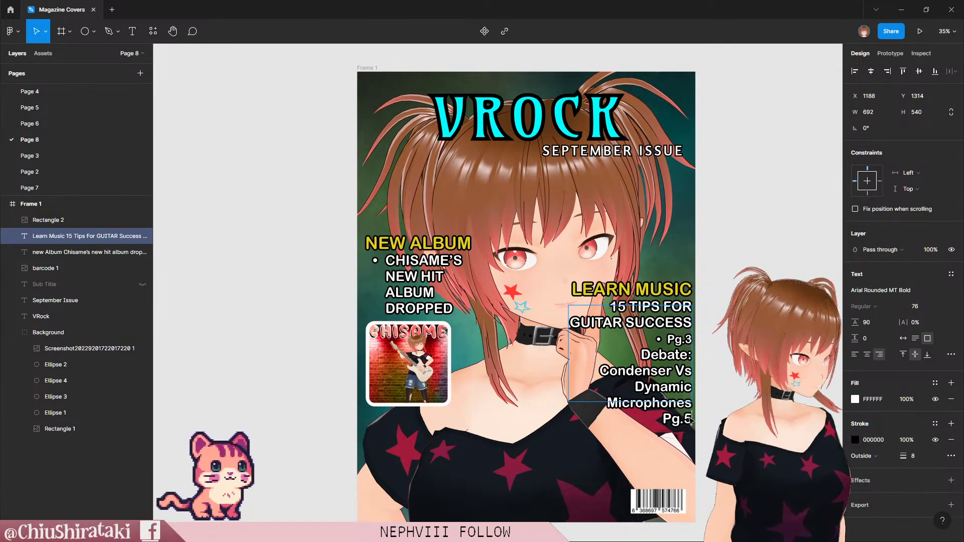
key(Escape)
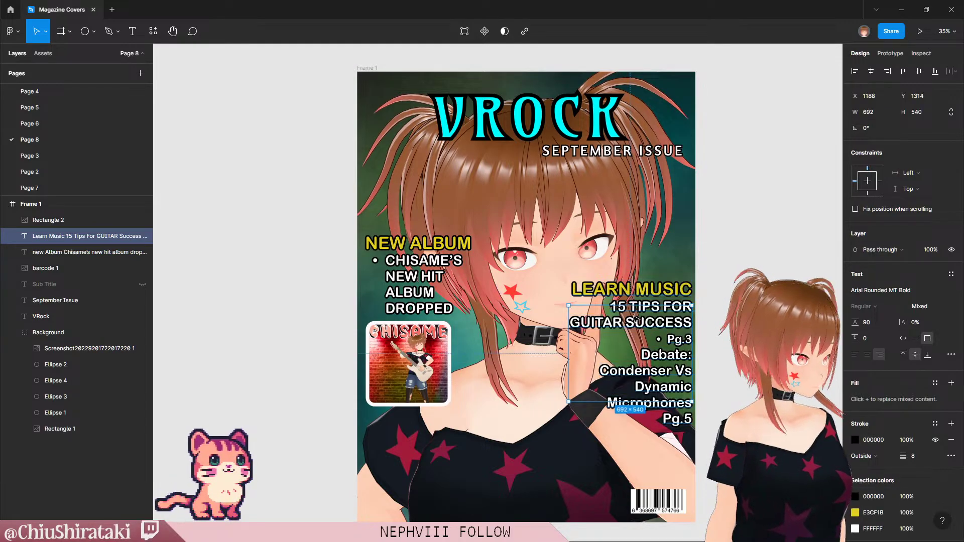
Step: Make the Learn Music text box taller upward and move it lower on the cover
key(Escape)
click(650, 327)
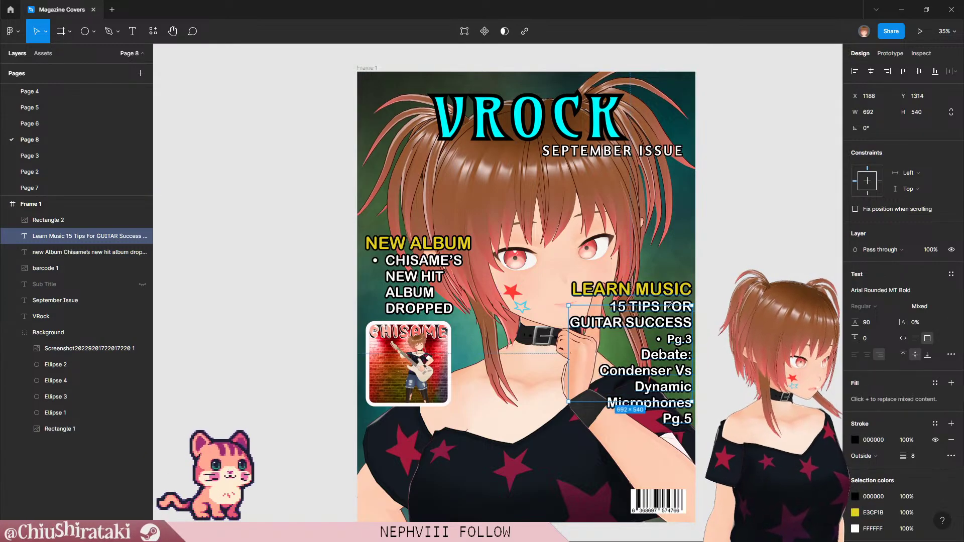
drag(693, 305, 692, 232)
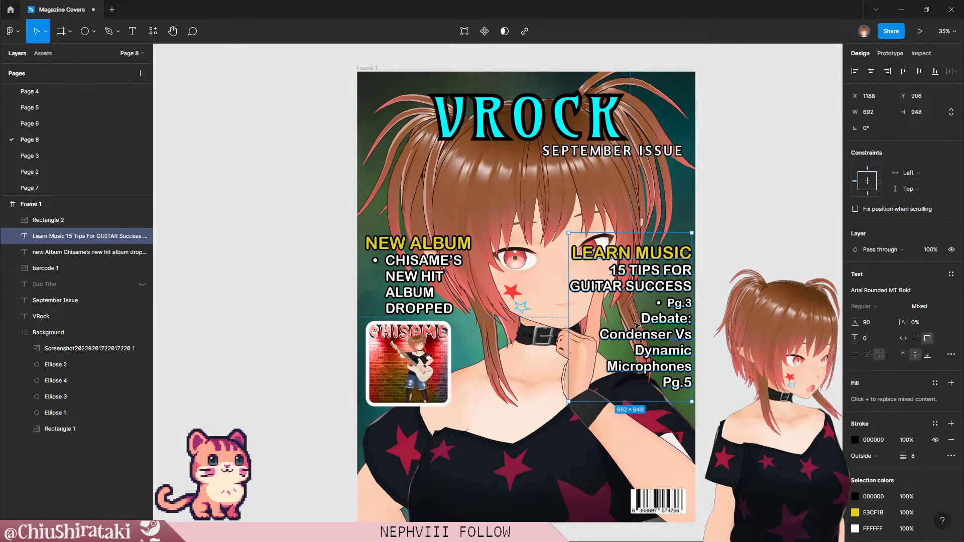
drag(637, 325, 634, 339)
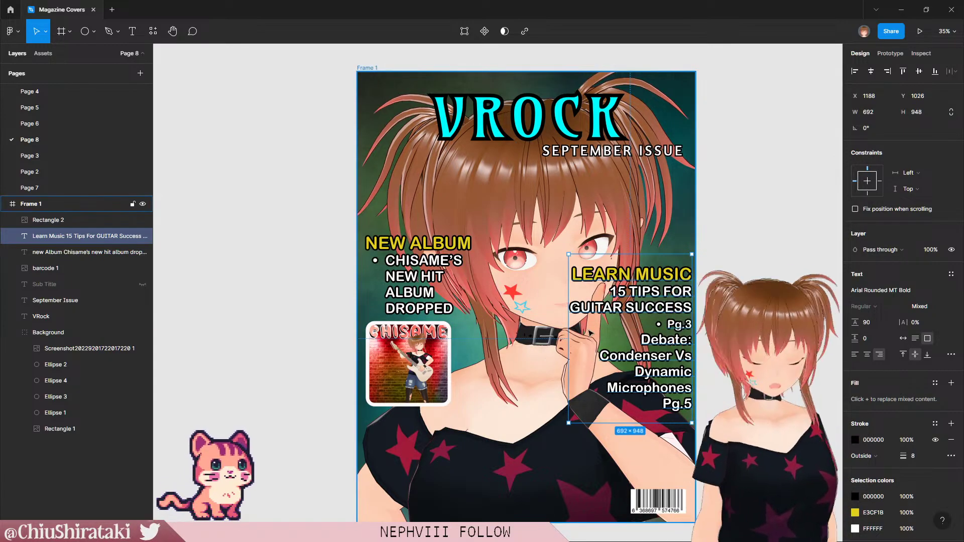
Step: Set the Pg.5 line to font size 64
double_click(663, 404)
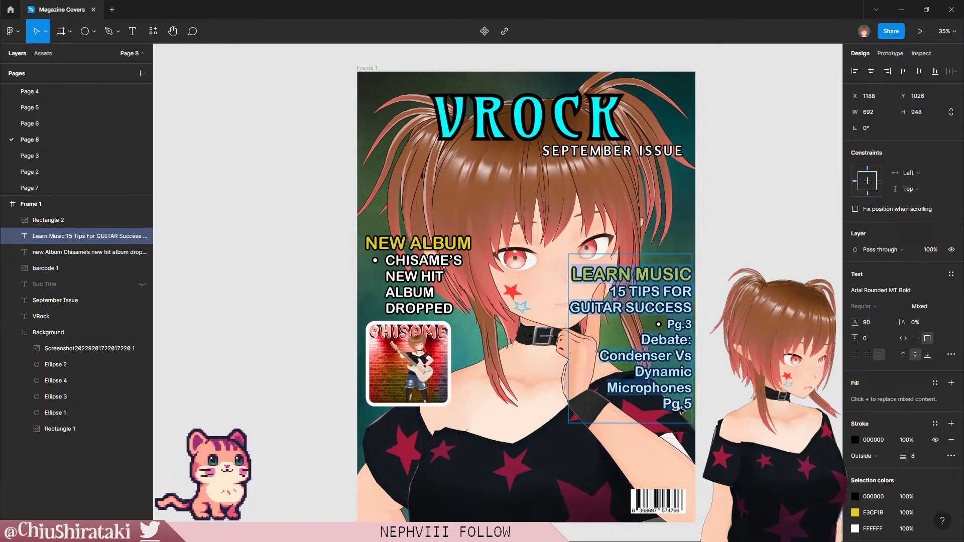
drag(663, 403, 692, 405)
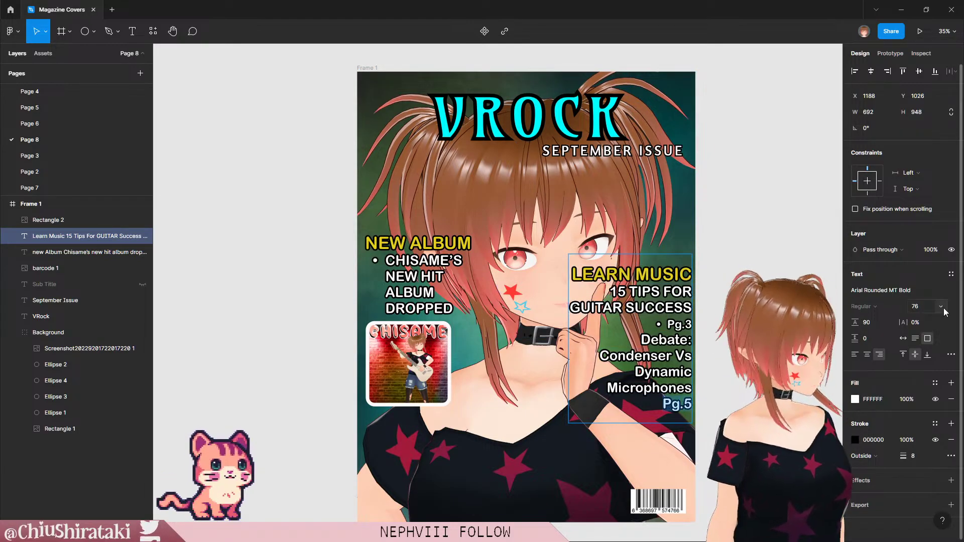
click(942, 307)
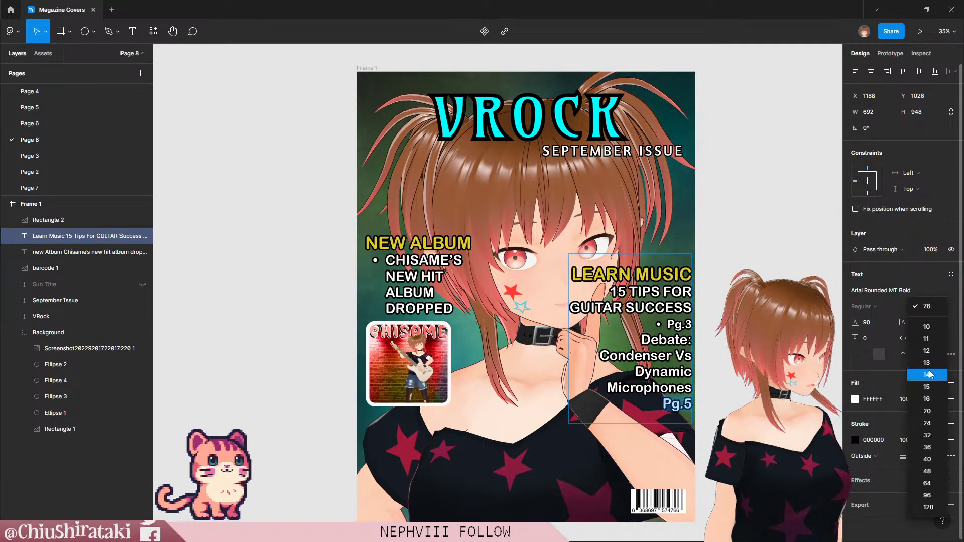
click(932, 485)
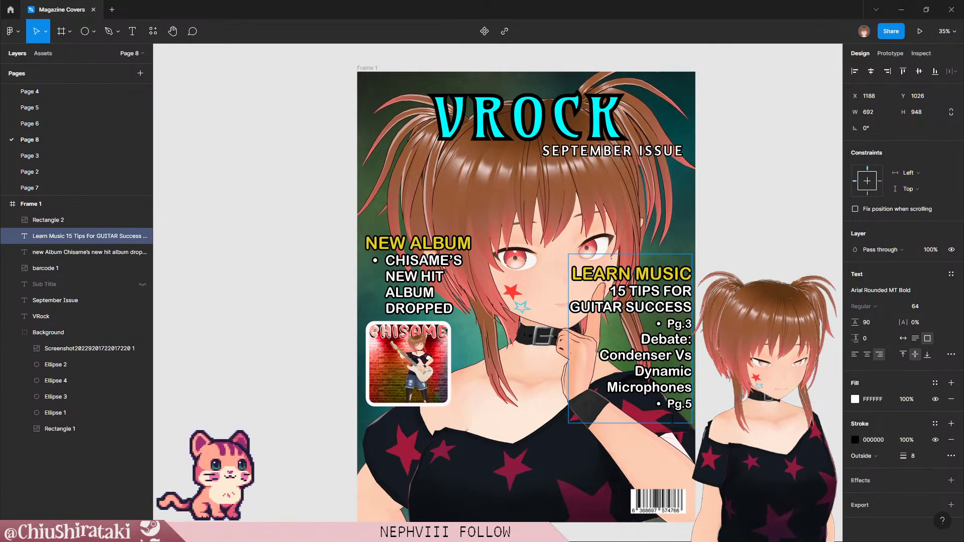
double_click(409, 292)
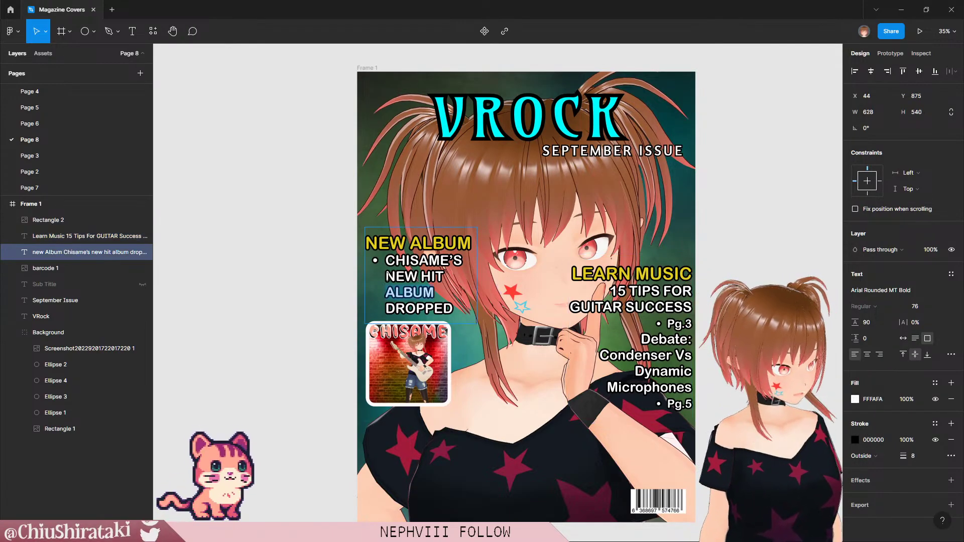
click(386, 260)
key(BackSpace)
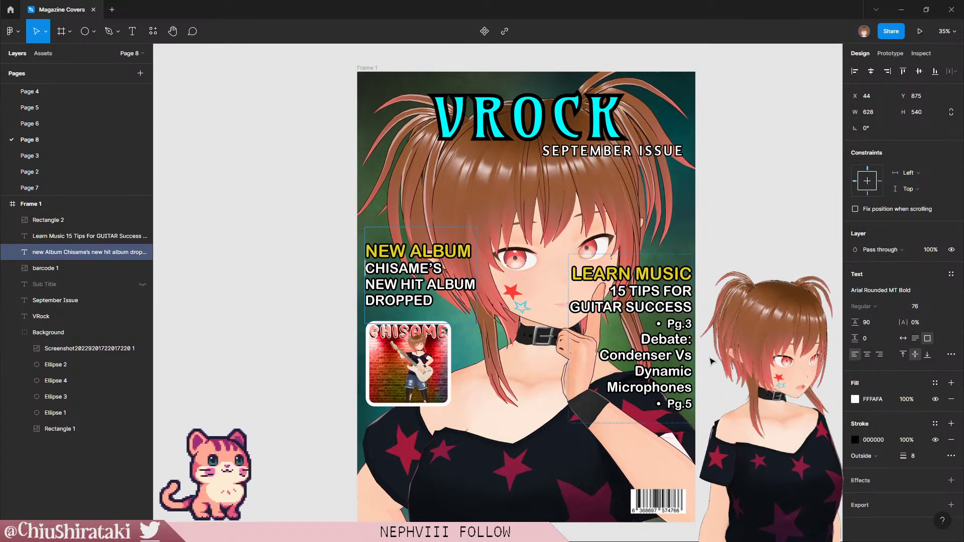
click(644, 370)
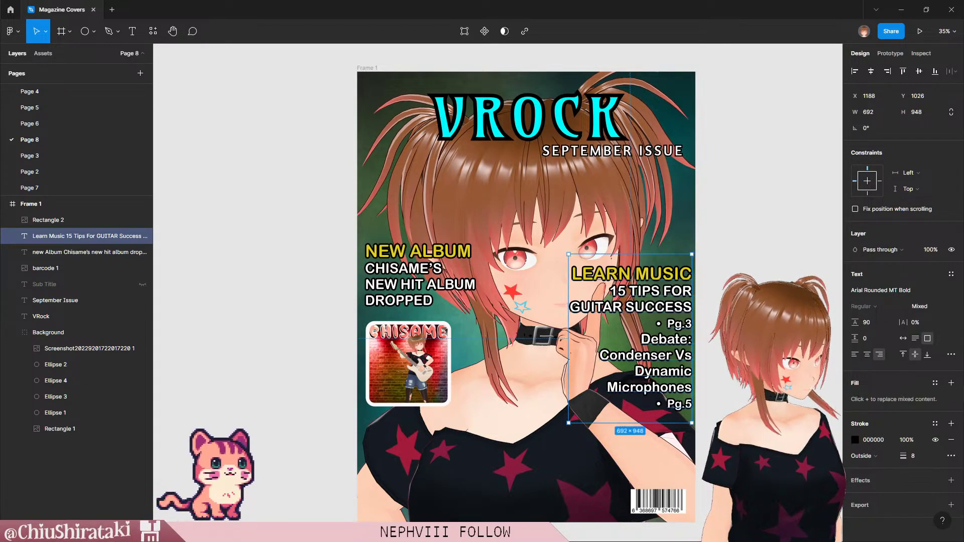
drag(653, 309, 644, 371)
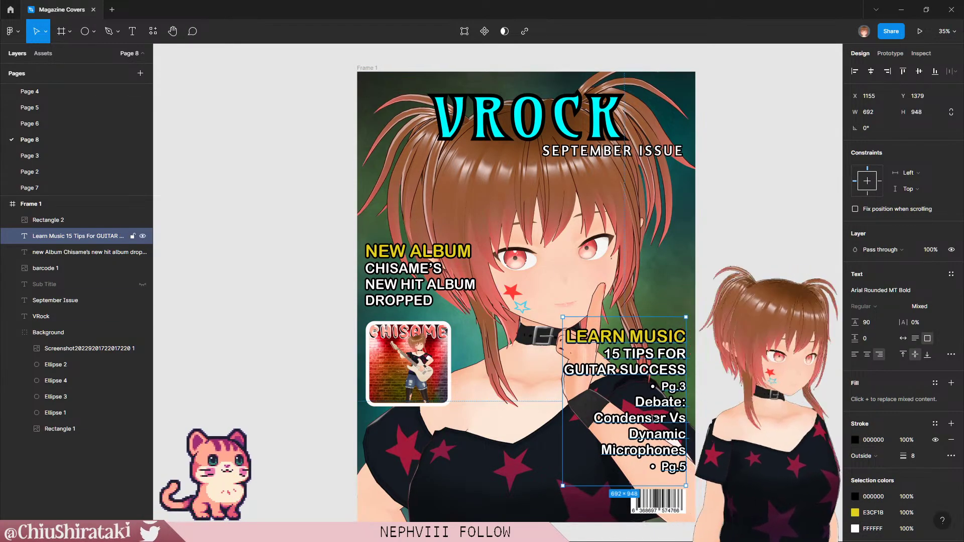
drag(653, 418, 659, 386)
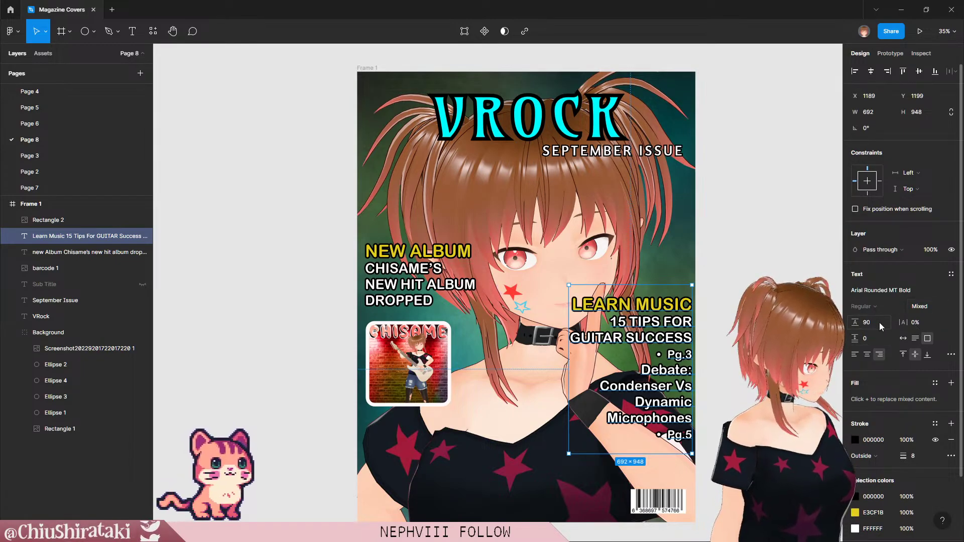
Step: Reduce the Learn Music font size, trying 70 and then 75
drag(860, 322, 846, 324)
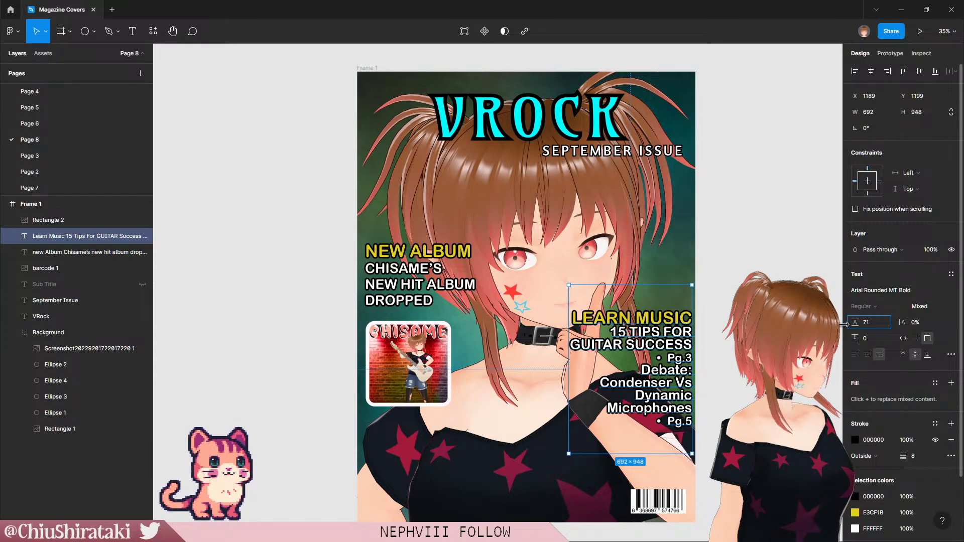
click(873, 326)
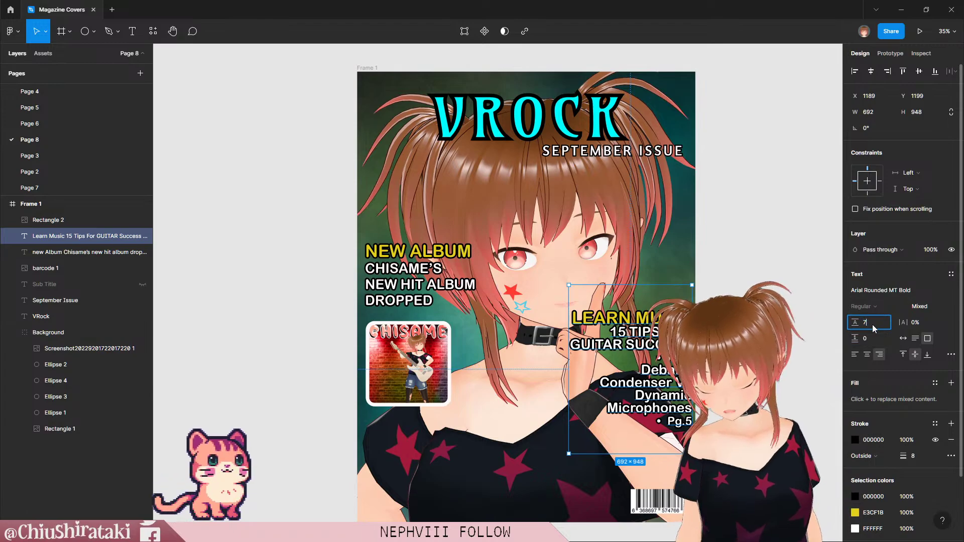
text(70)
key(Return)
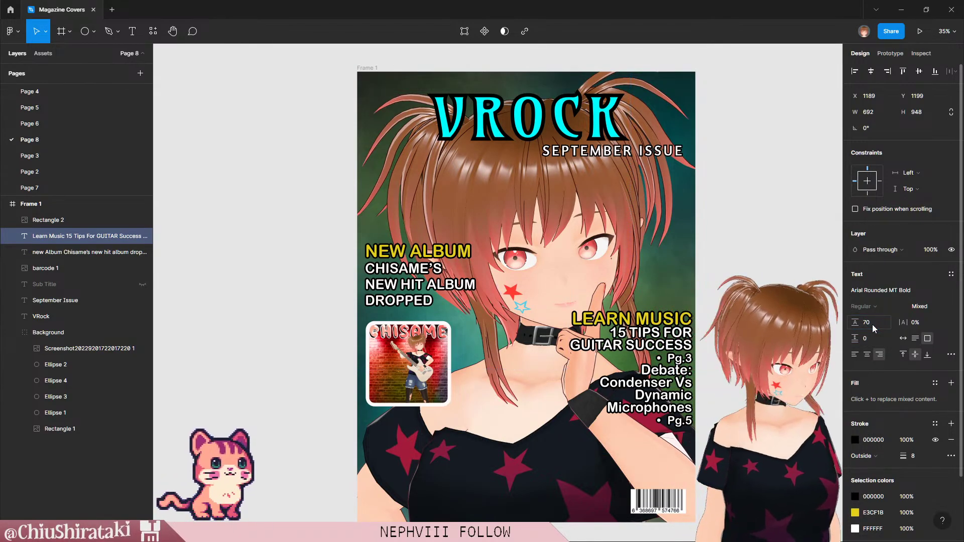
scroll(656, 337, up, 5)
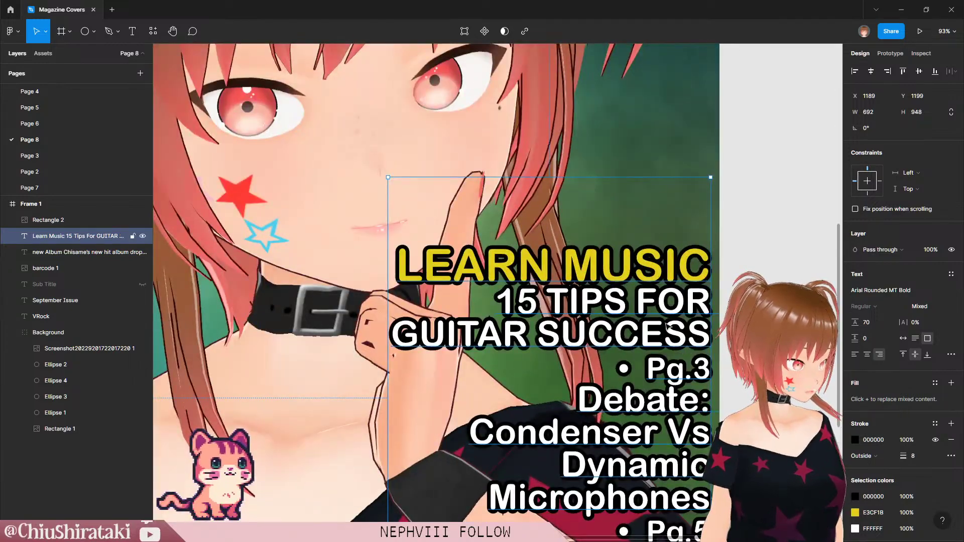
click(873, 324)
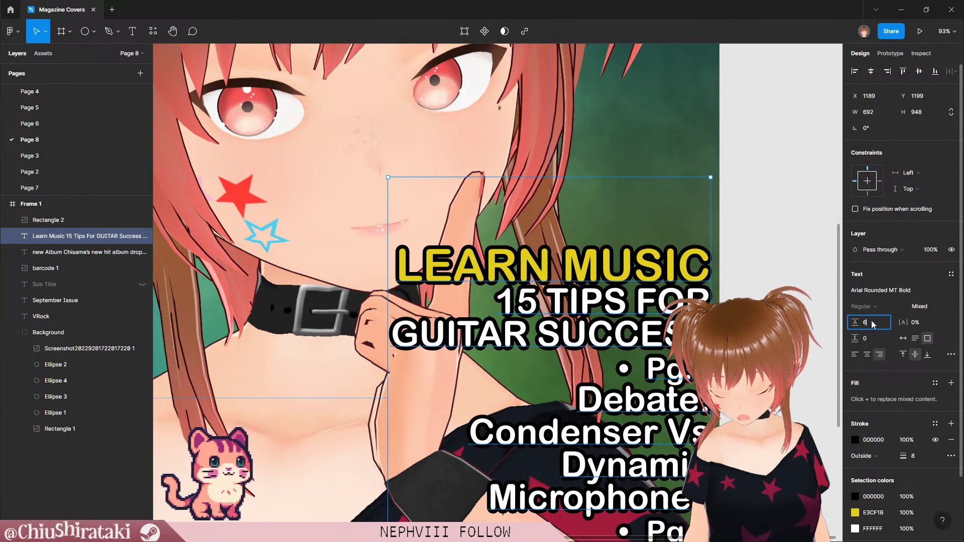
text(65)
key(BackSpace)
key(BackSpace)
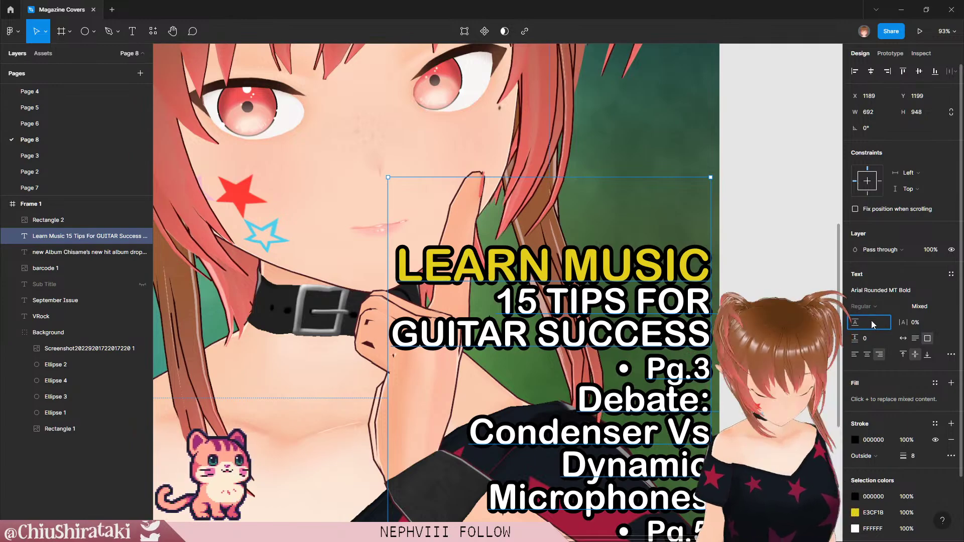
text(75)
key(Return)
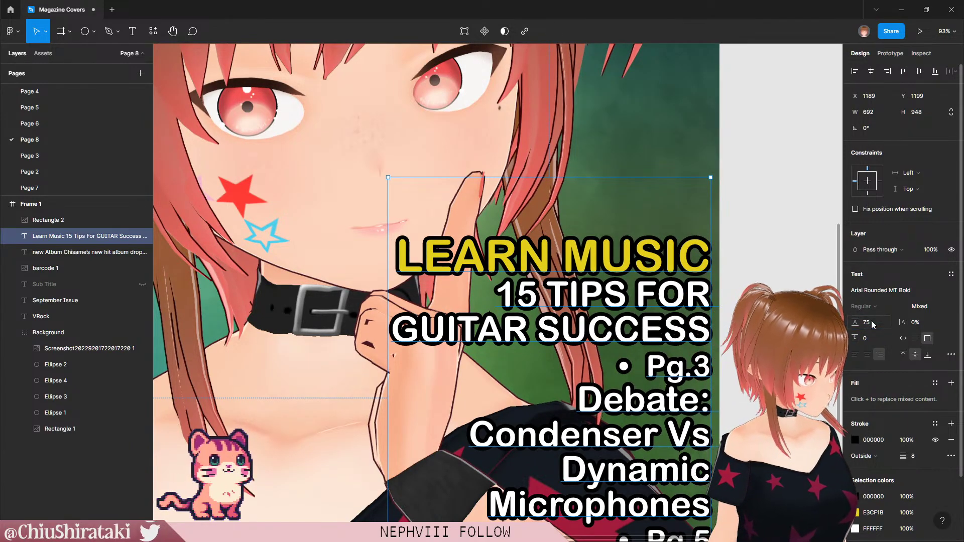
Step: Settle the Learn Music font size at 80
scroll(658, 356, down, 2)
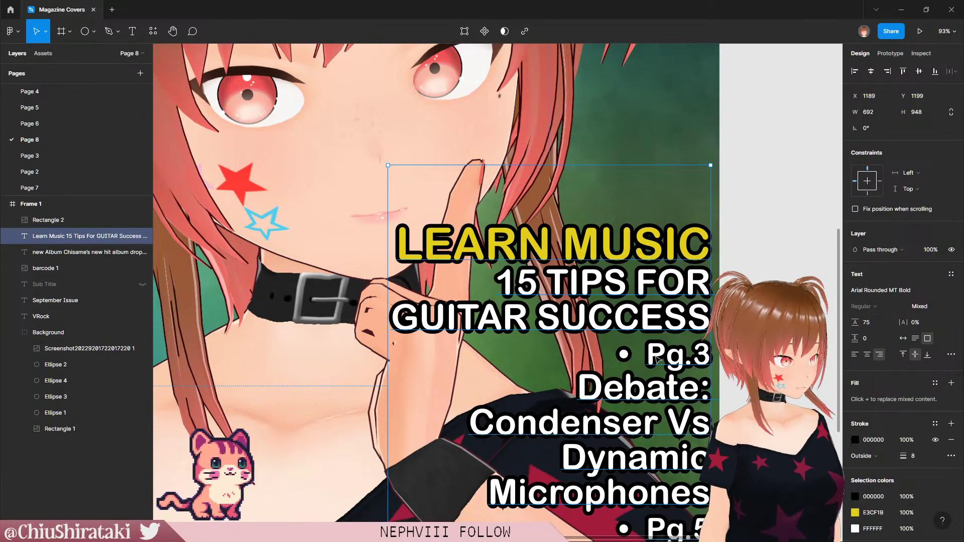
scroll(658, 358, down, 4)
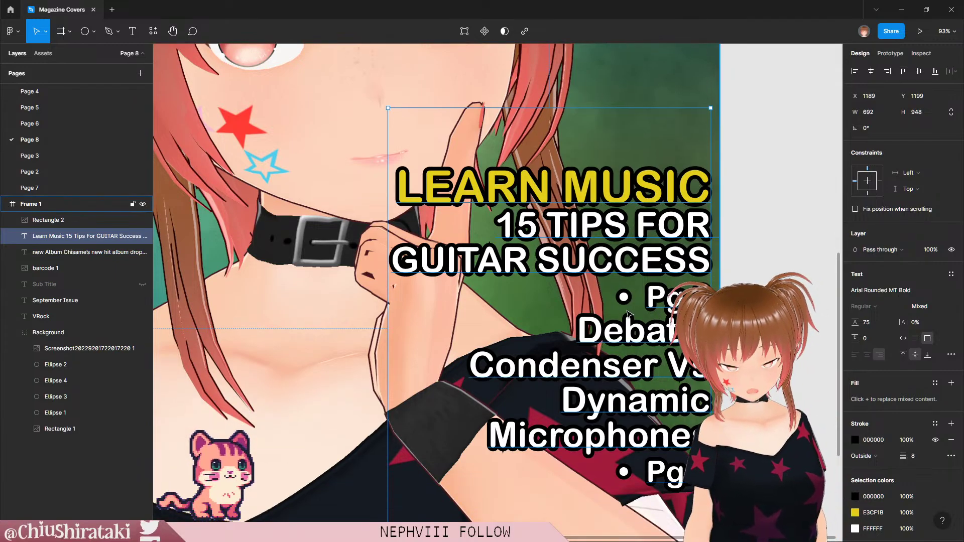
click(866, 322)
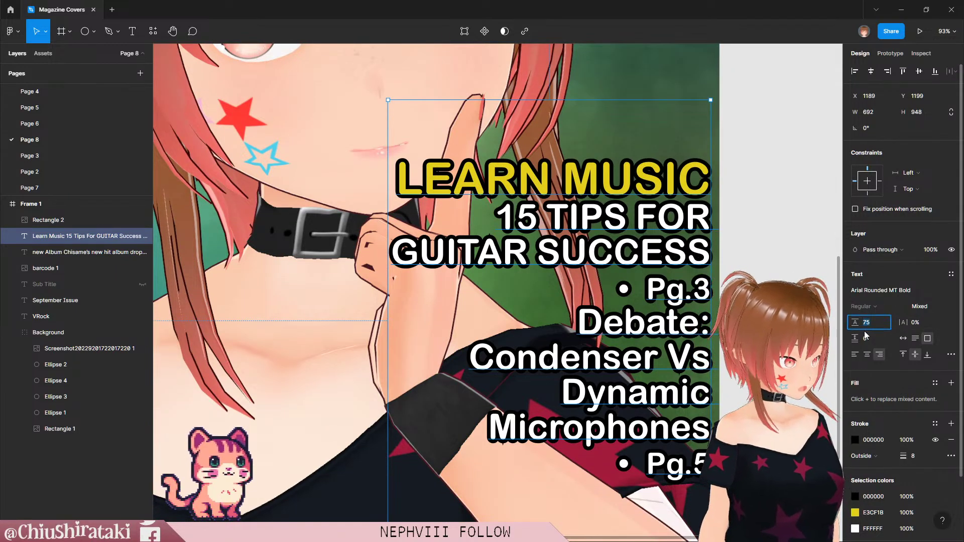
text(80)
key(Return)
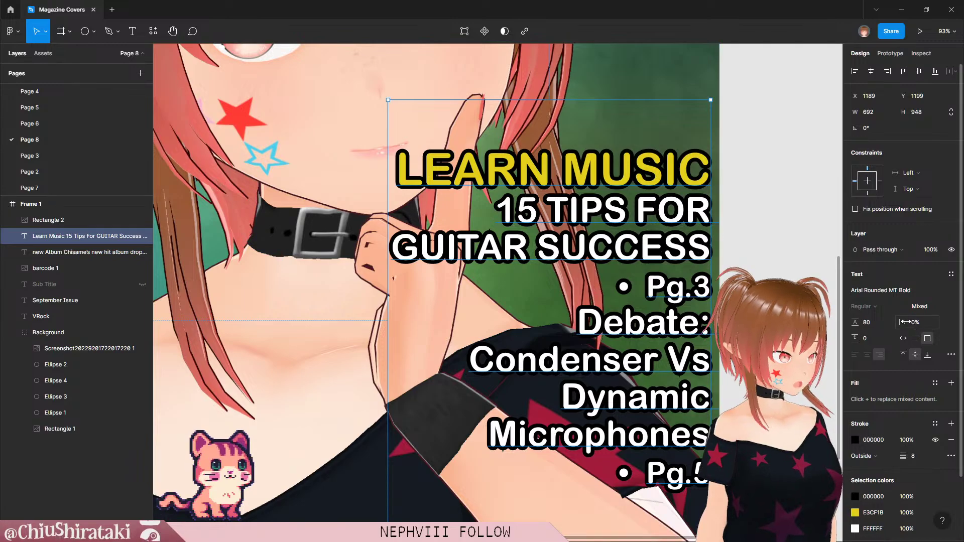
Step: Tighten Learn Music letter spacing to -5% and thin its outline stroke to 6
mouse_move(901, 322)
mouse_down()
mouse_move(889, 322)
mouse_move(898, 321)
mouse_up()
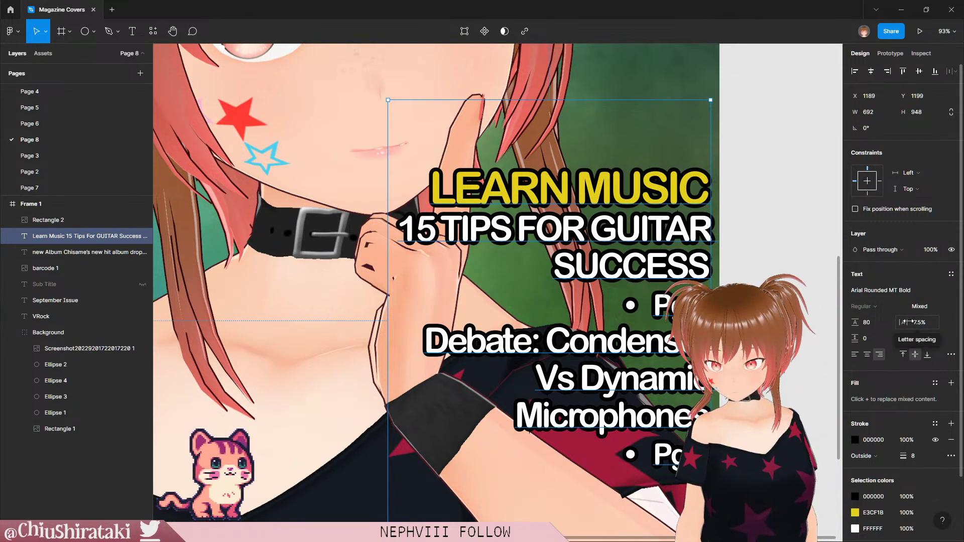
click(924, 323)
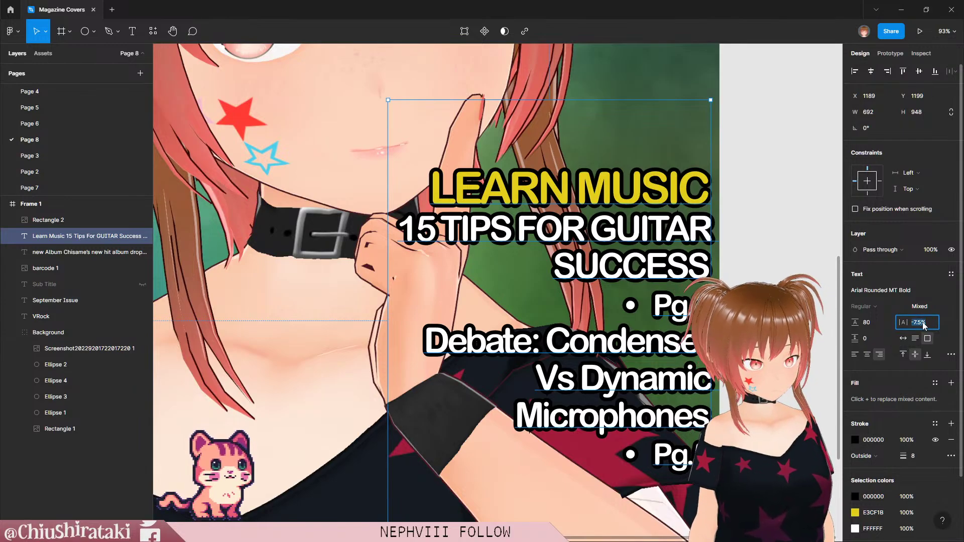
text(-5)
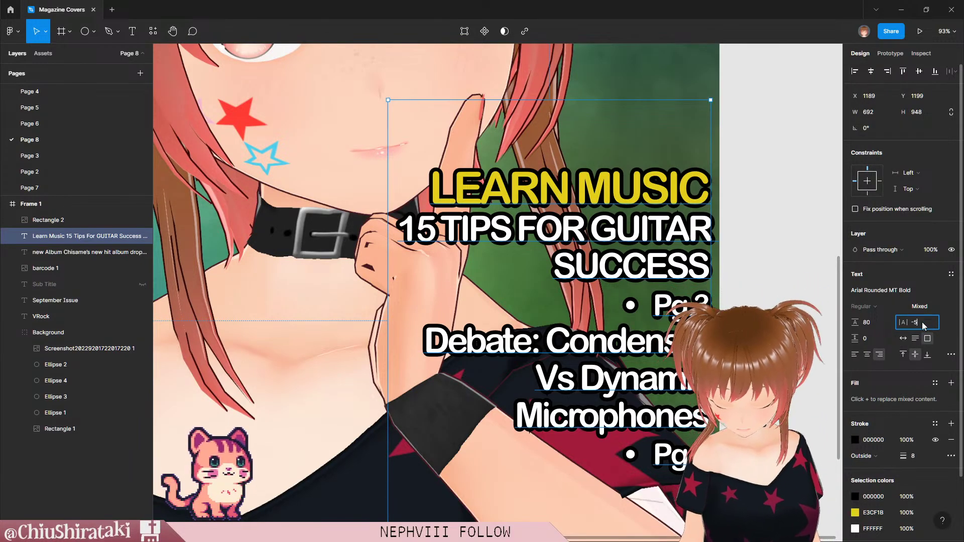
text(%)
key(Return)
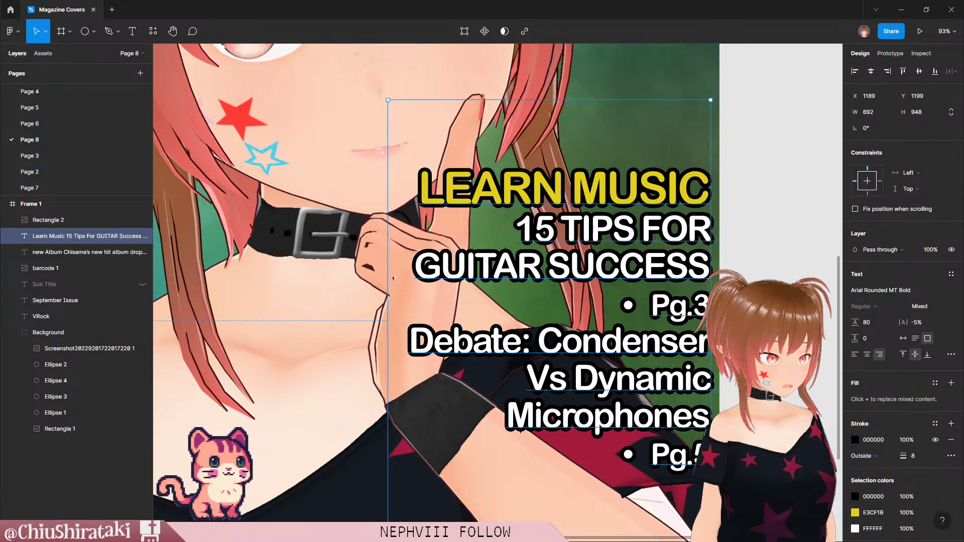
click(916, 456)
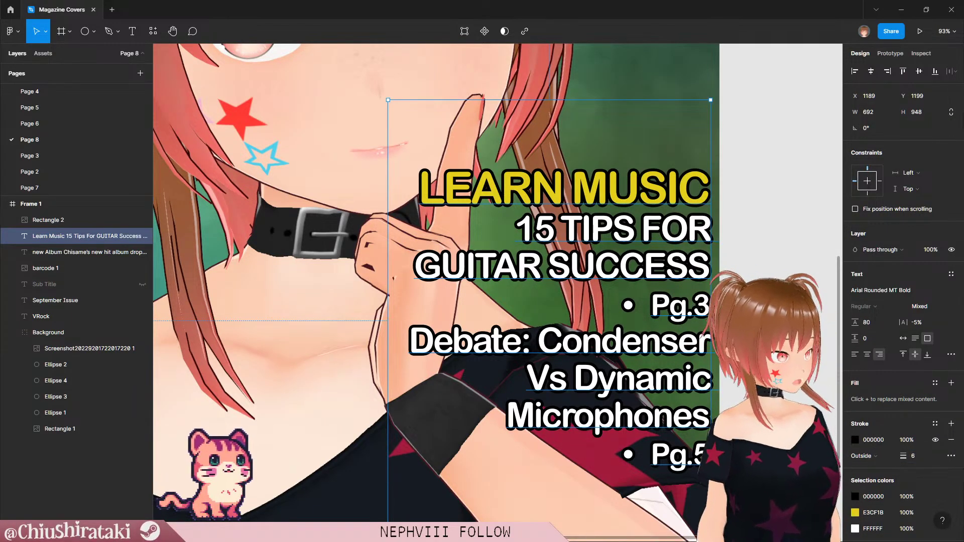
key(Escape)
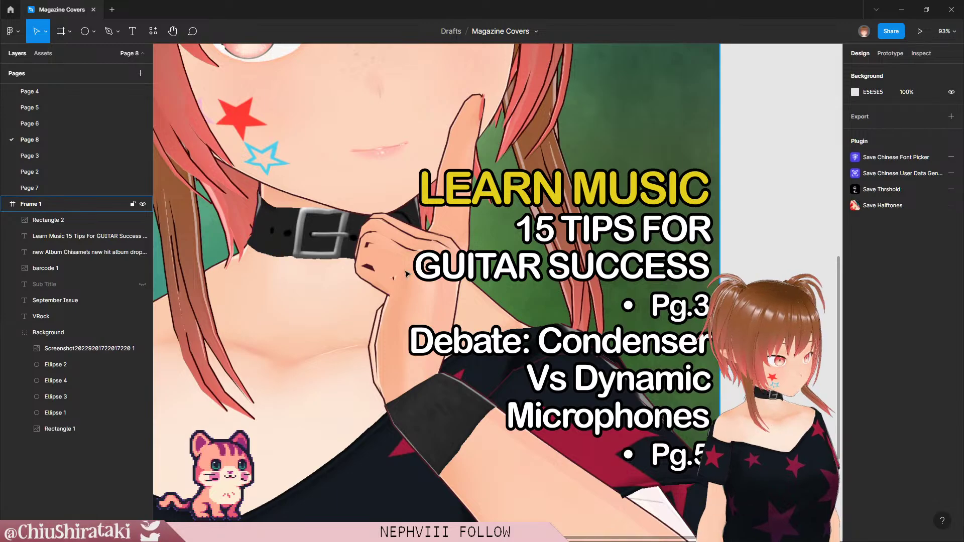
Step: Nudge the Learn Music text block slightly left and up, then clear the selection
scroll(456, 416, down, 8)
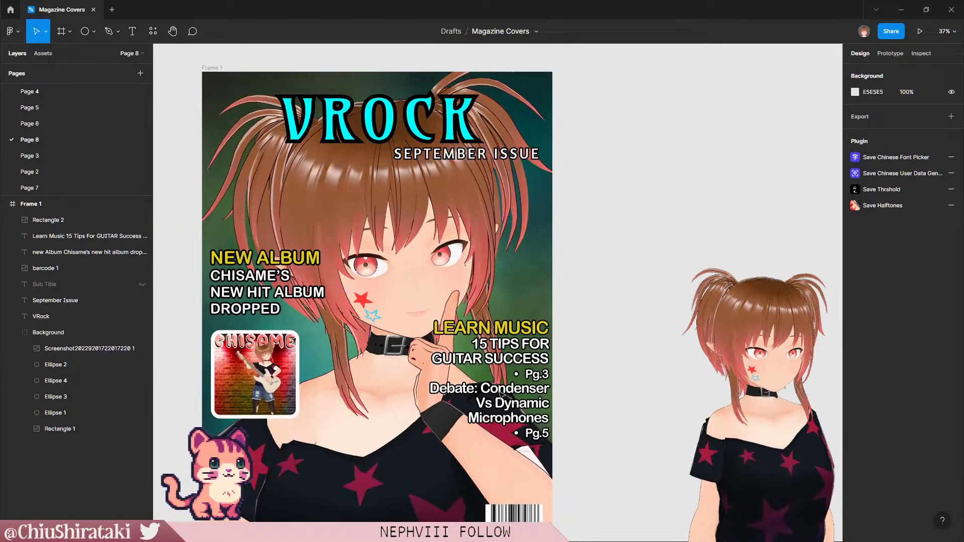
scroll(610, 427, left, 3)
scroll(610, 426, down, 1)
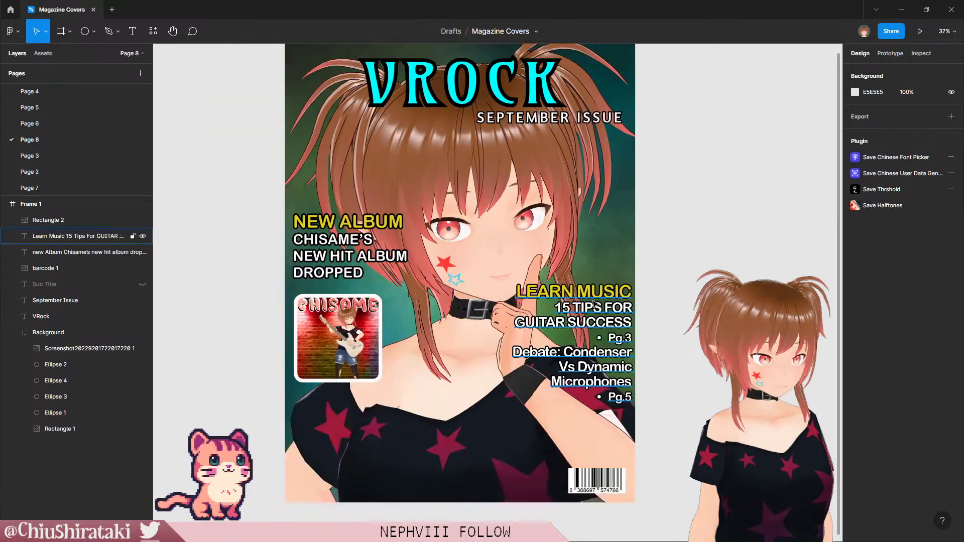
click(603, 334)
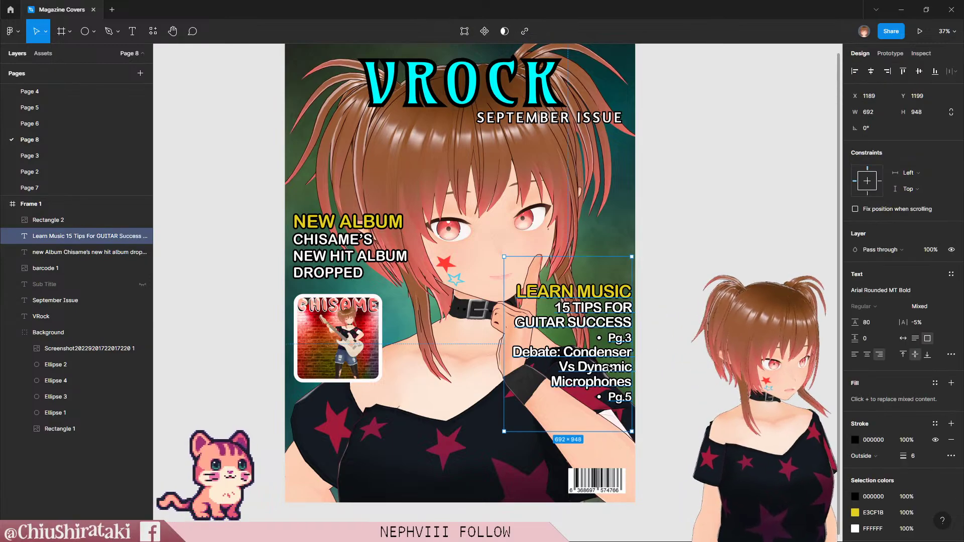
drag(610, 369, 605, 369)
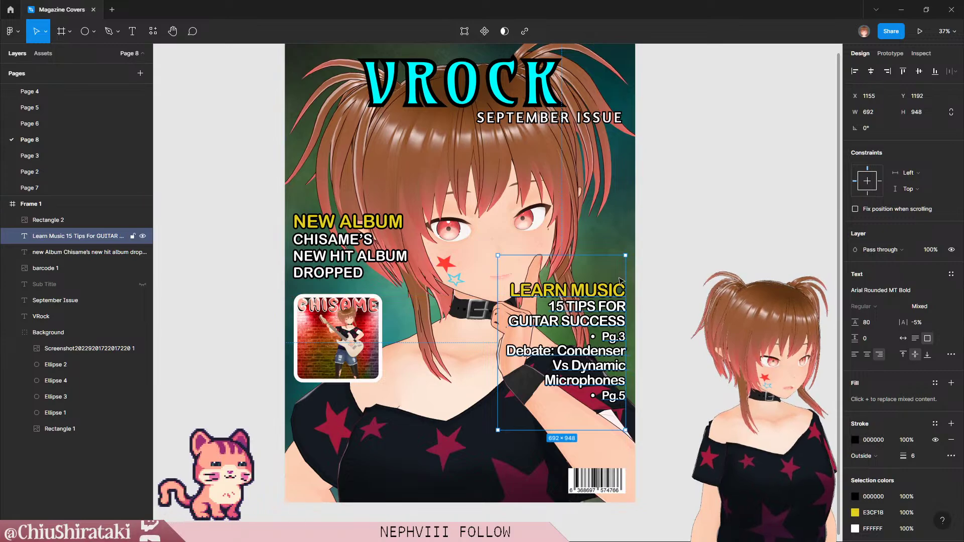
click(662, 390)
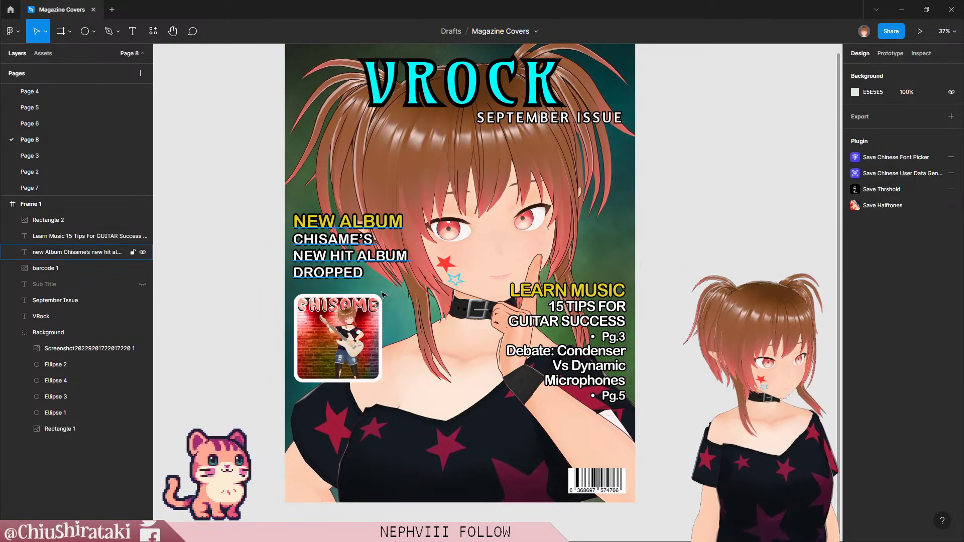
Step: Rearrange NEW ALBUM text and CHISAME image so the image sits left-aligned beneath it at X 32, Y 1279
click(393, 255)
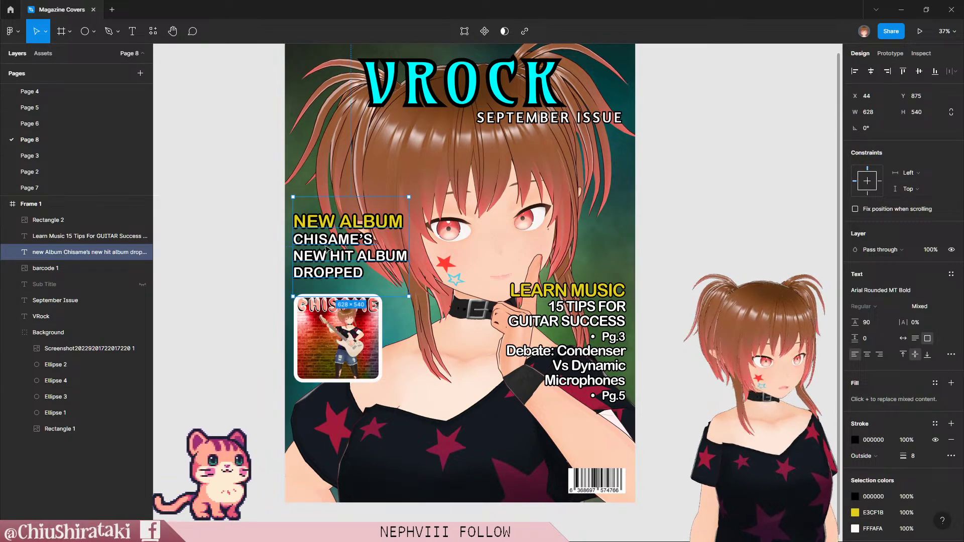
drag(326, 225, 328, 260)
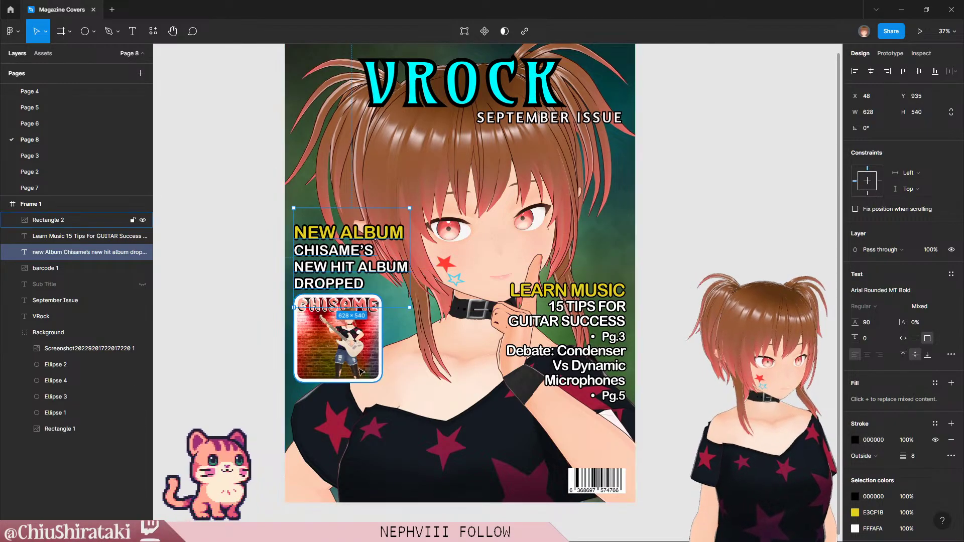
drag(331, 352, 332, 364)
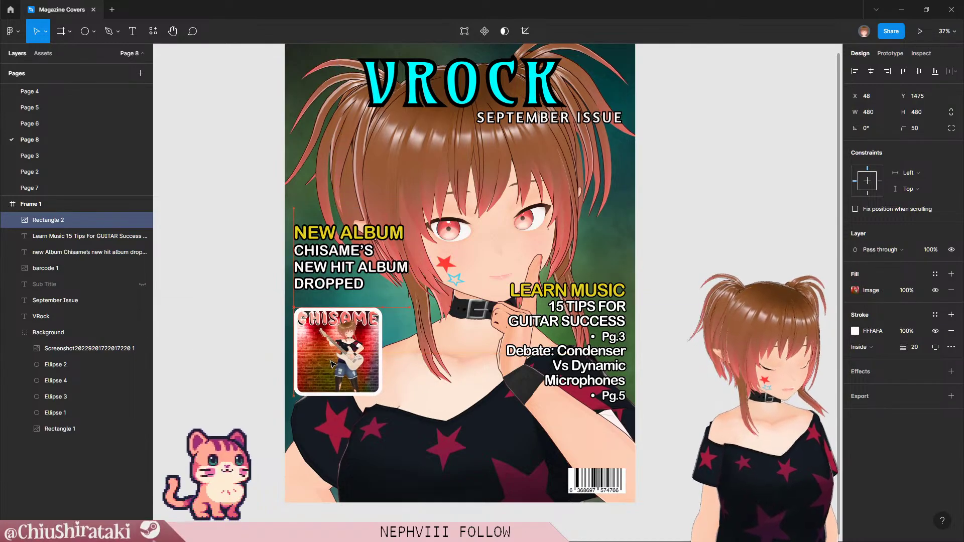
drag(339, 267, 334, 280)
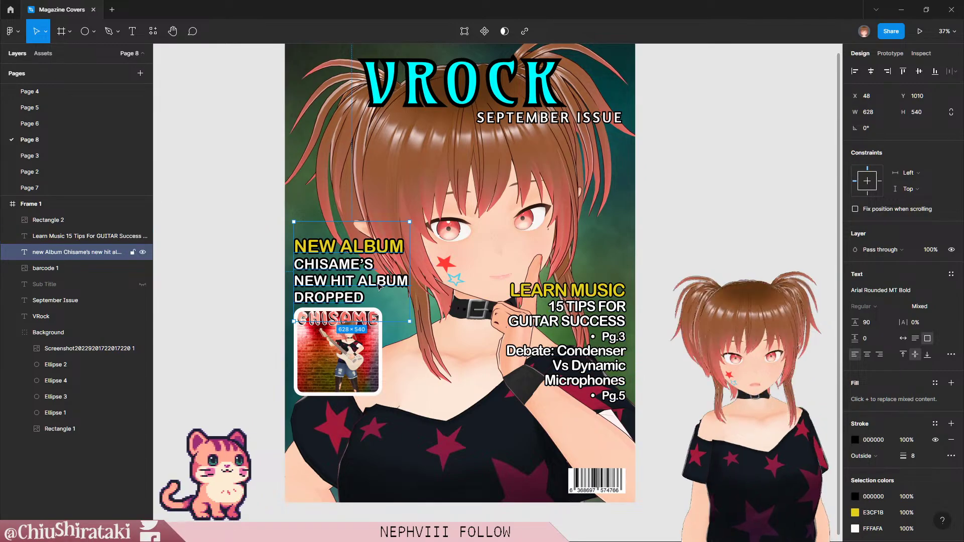
drag(379, 285, 360, 230)
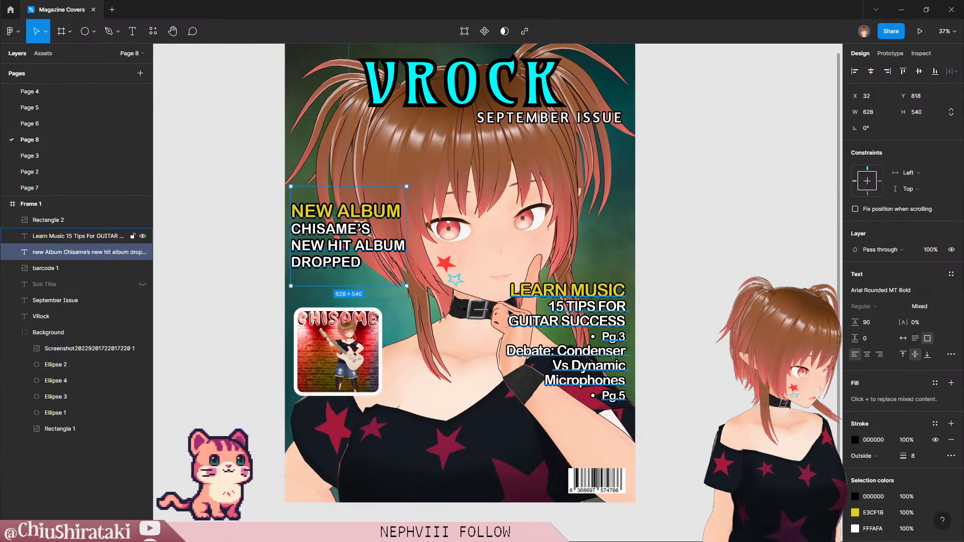
drag(341, 362, 346, 327)
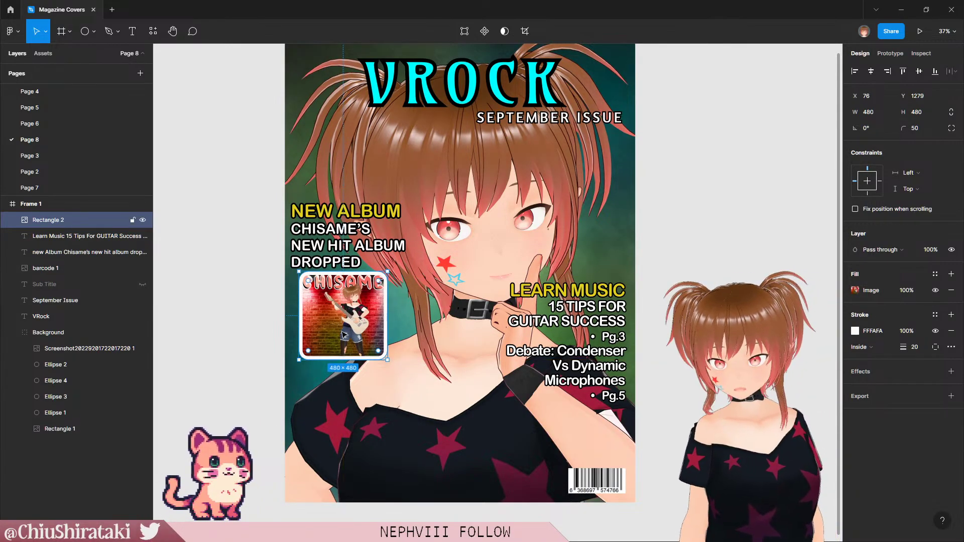
drag(342, 324, 334, 324)
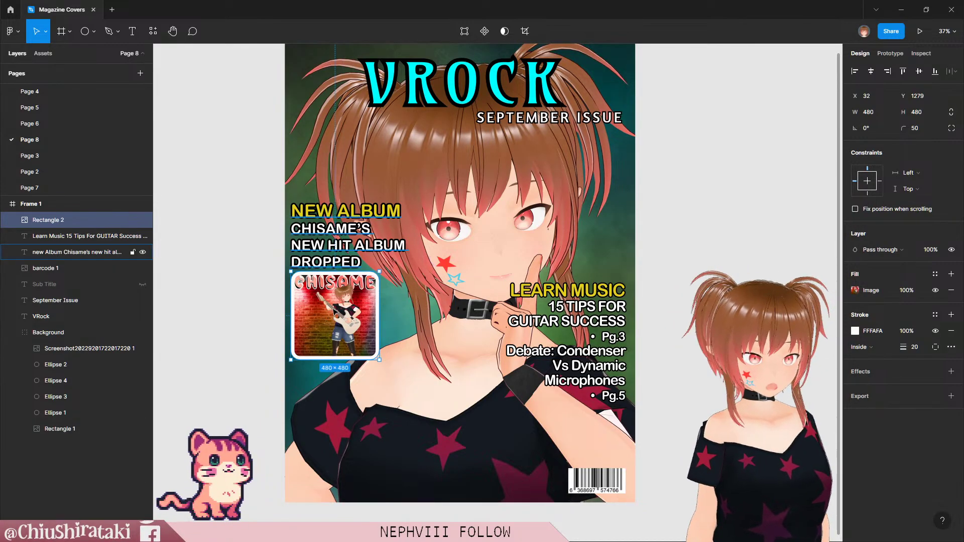
click(401, 311)
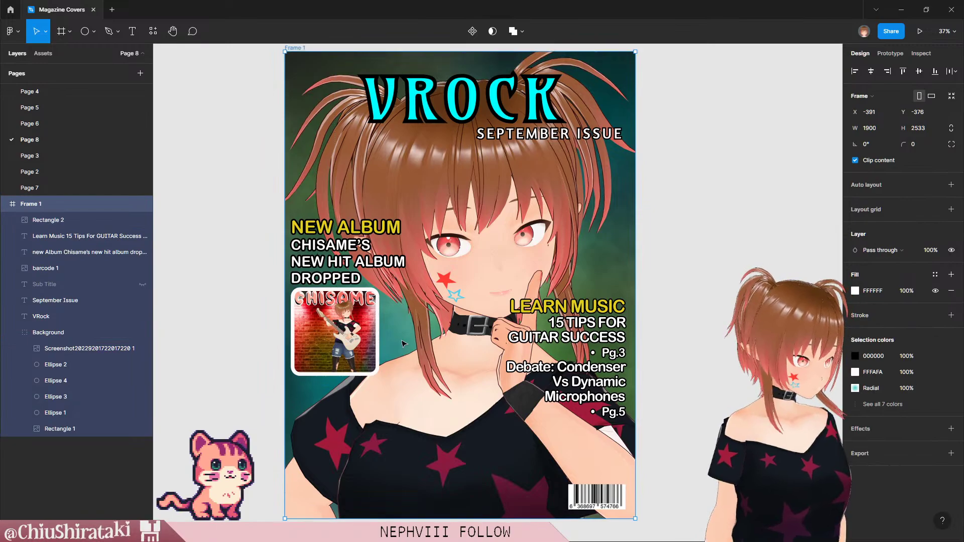
Step: Move the NEW ALBUM text and CHISAME image higher on the cover
scroll(402, 321, up, 3)
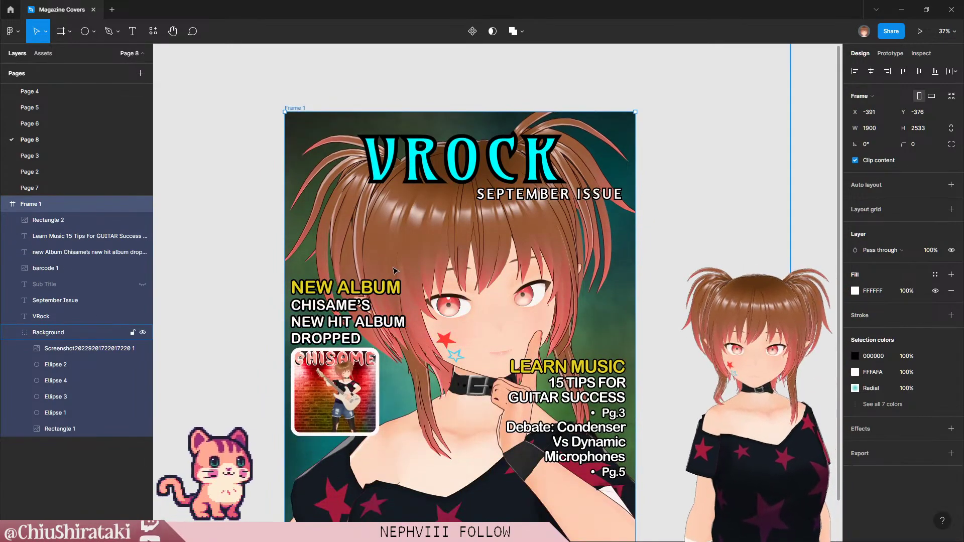
scroll(396, 271, down, 4)
scroll(397, 253, up, 1)
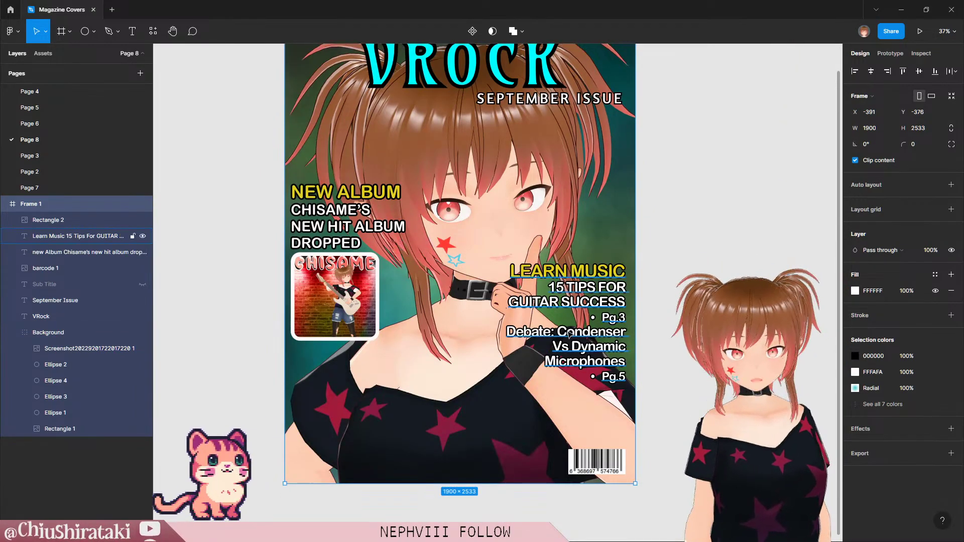
scroll(453, 336, up, 1)
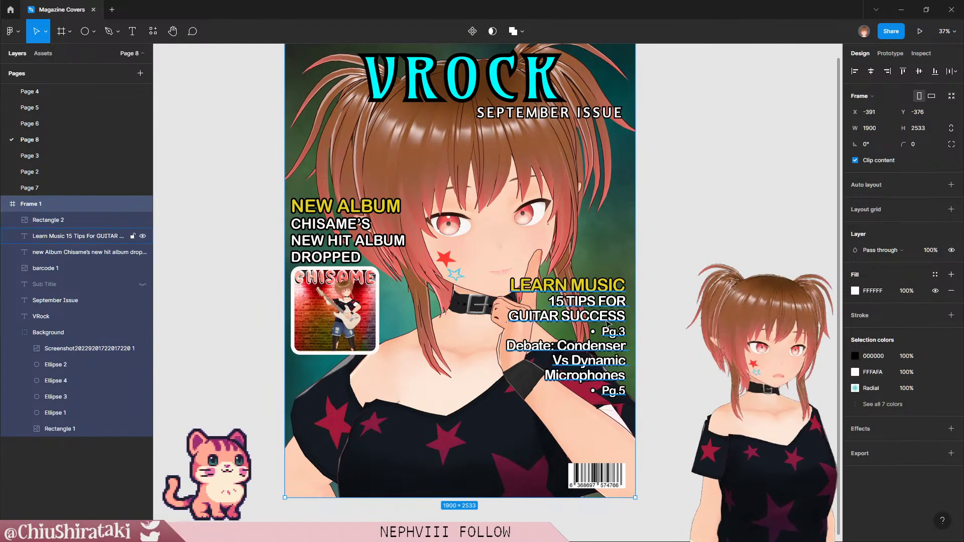
click(341, 238)
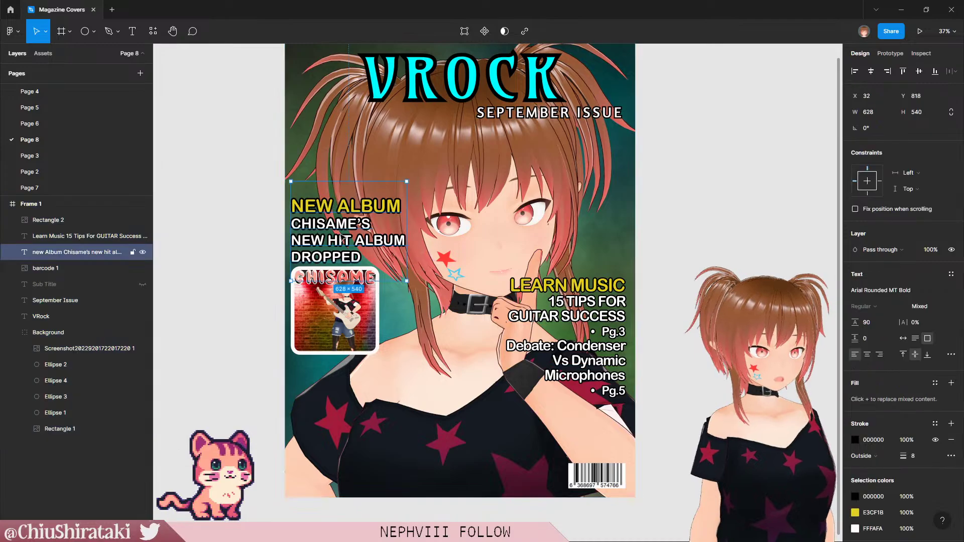
drag(340, 239, 340, 204)
drag(338, 323, 338, 289)
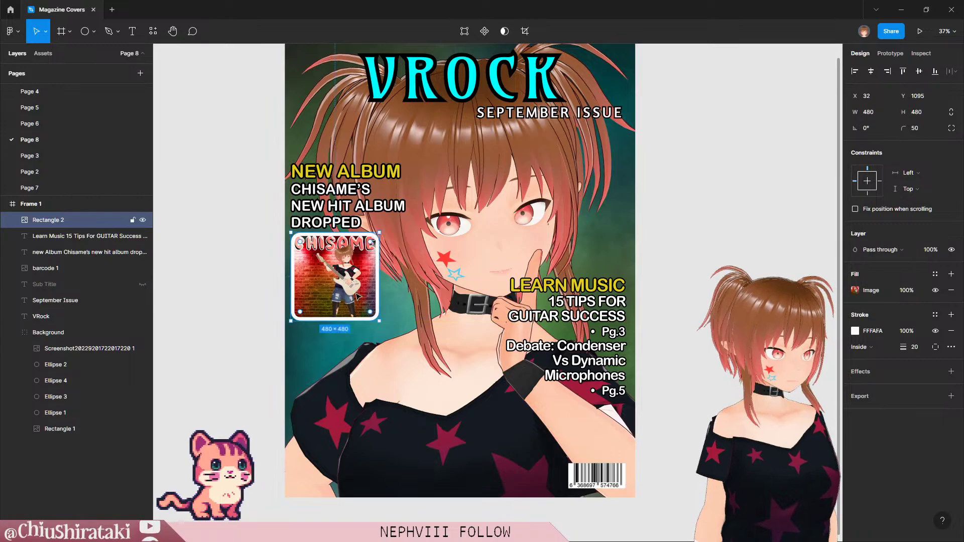
mouse_move(342, 278)
mouse_down()
mouse_move(341, 302)
mouse_move(341, 293)
mouse_up()
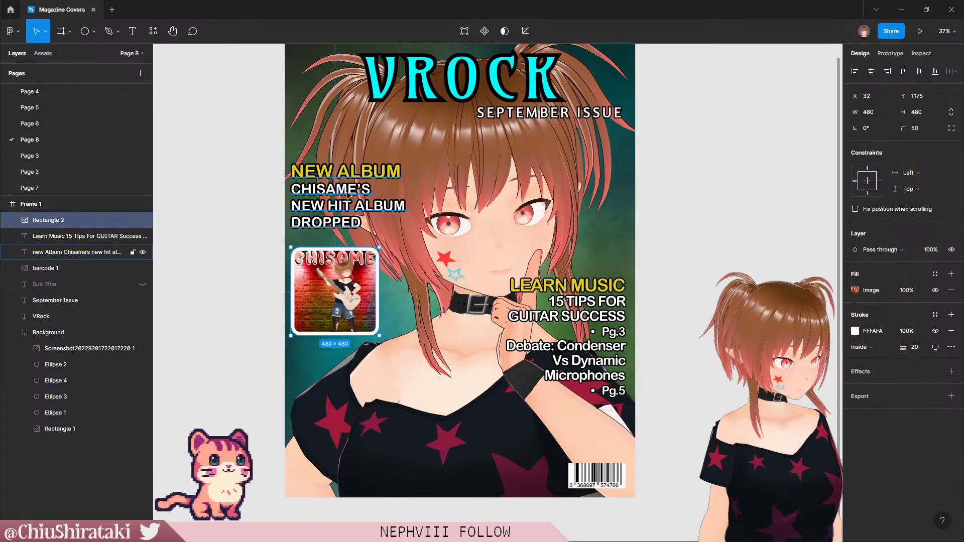
click(331, 204)
drag(333, 198, 334, 211)
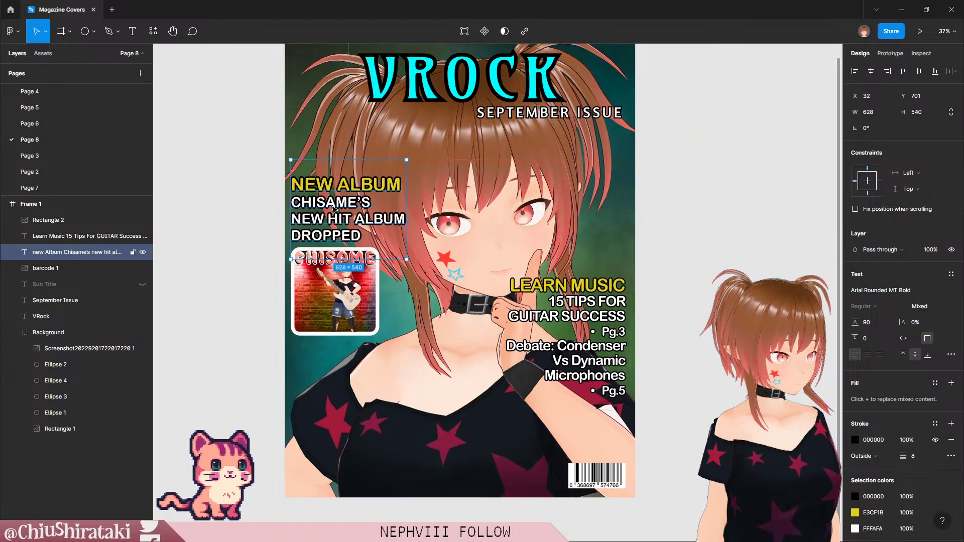
key(Escape)
Step: Unhide the Sub Title layer, showing a black 'TITLE' at size 300 across the cover bottom
scroll(415, 157, up, 2)
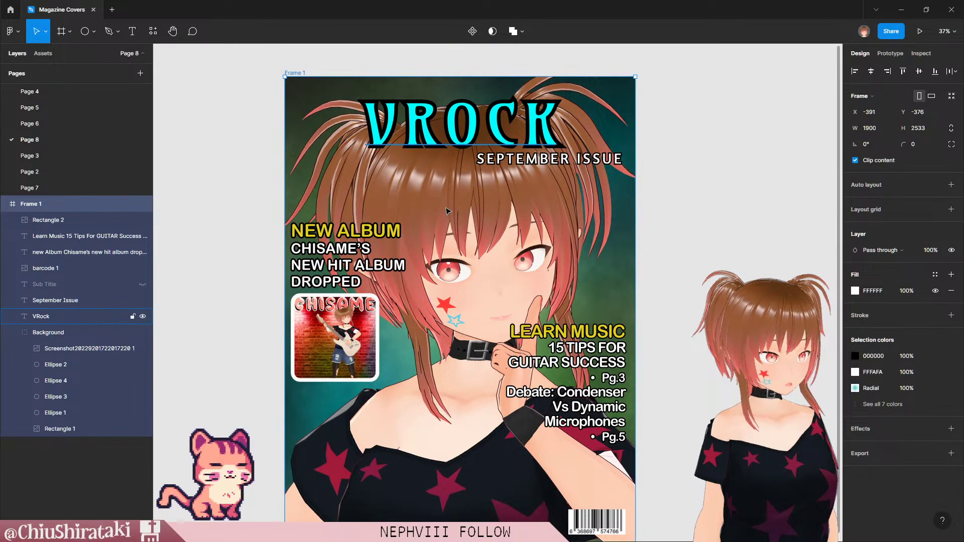
scroll(415, 157, down, 4)
scroll(444, 271, up, 2)
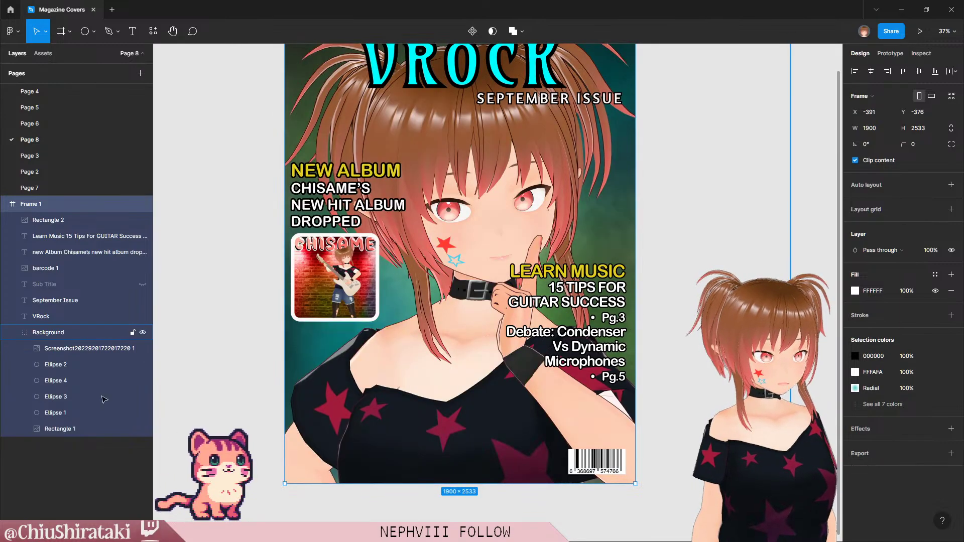
click(53, 316)
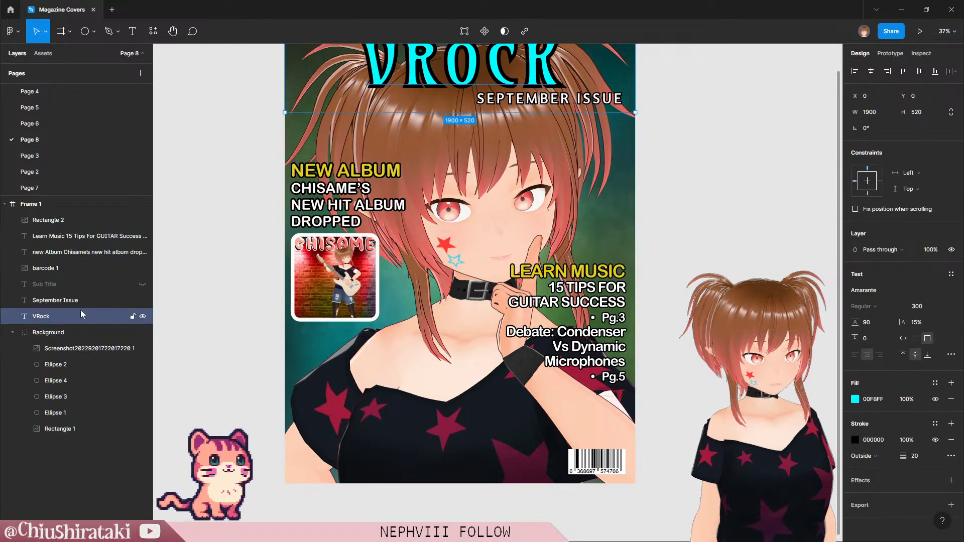
click(62, 223)
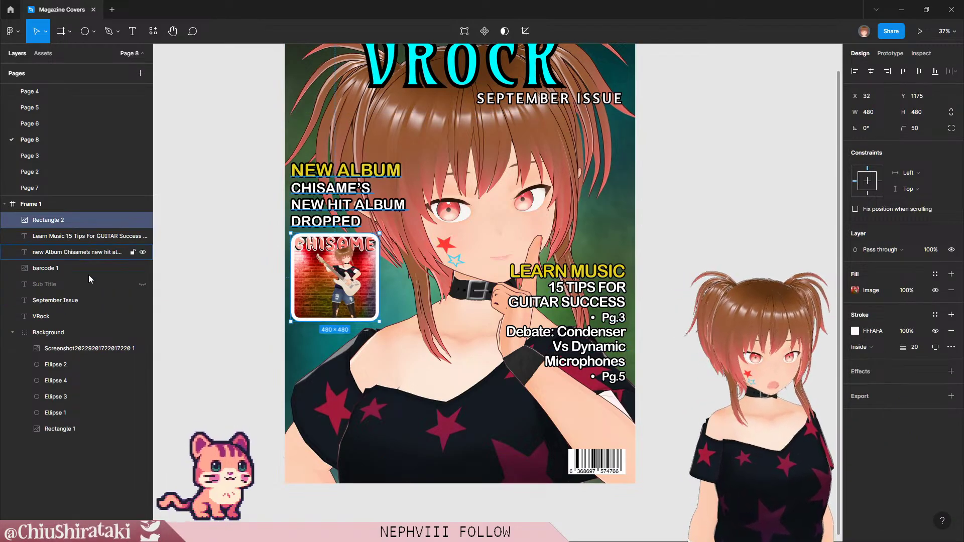
click(140, 284)
click(142, 285)
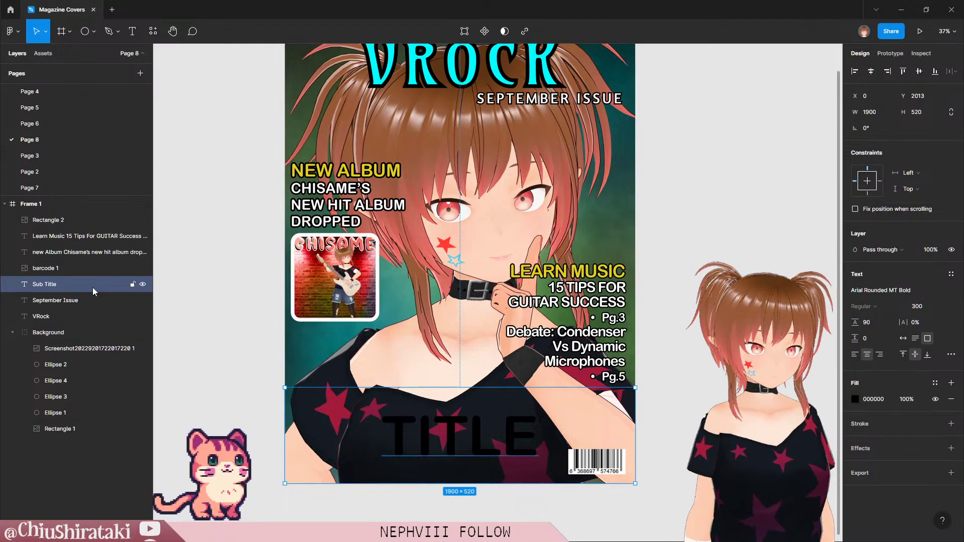
Step: Replace the TITLE placeholder with the quote “INSPIRED BY CAKE”
double_click(443, 433)
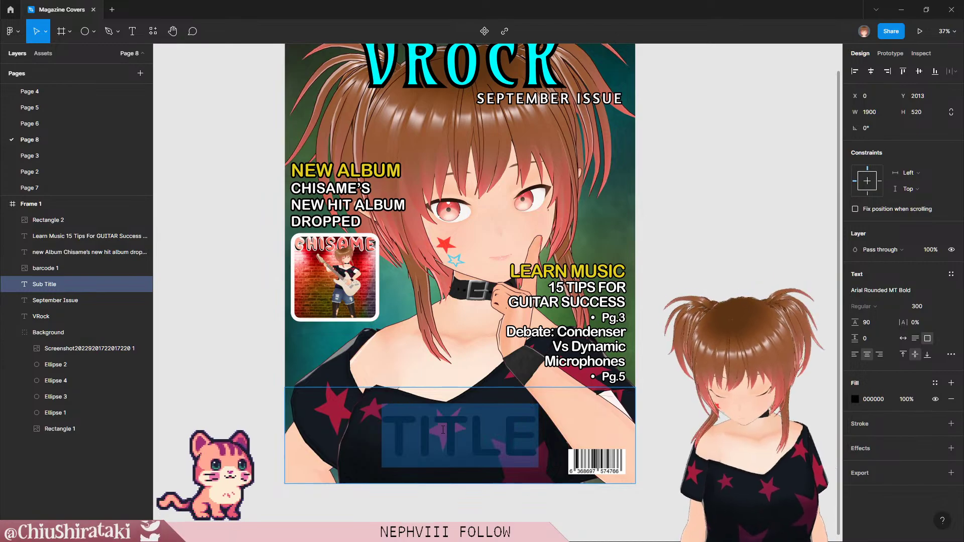
text(HO)
key(BackSpace)
key(BackSpace)
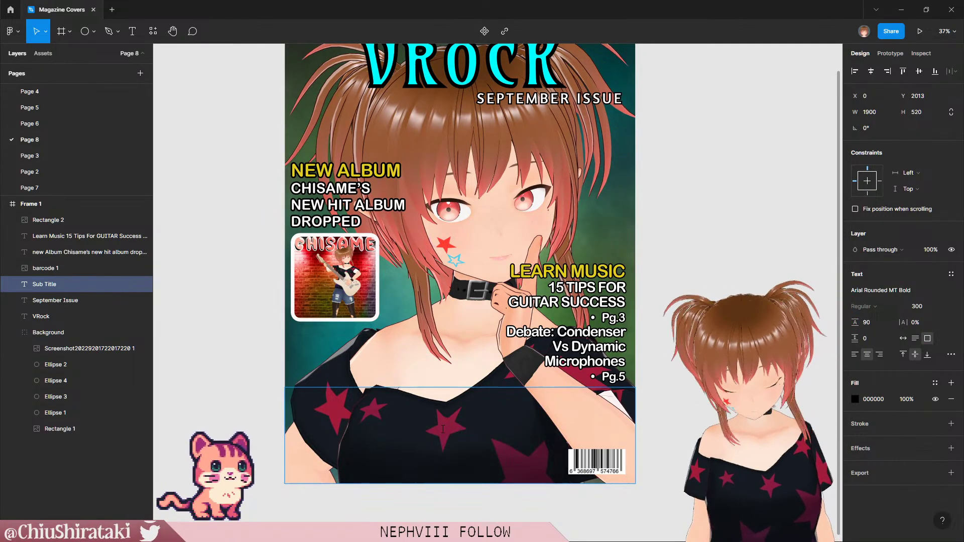
text(“)
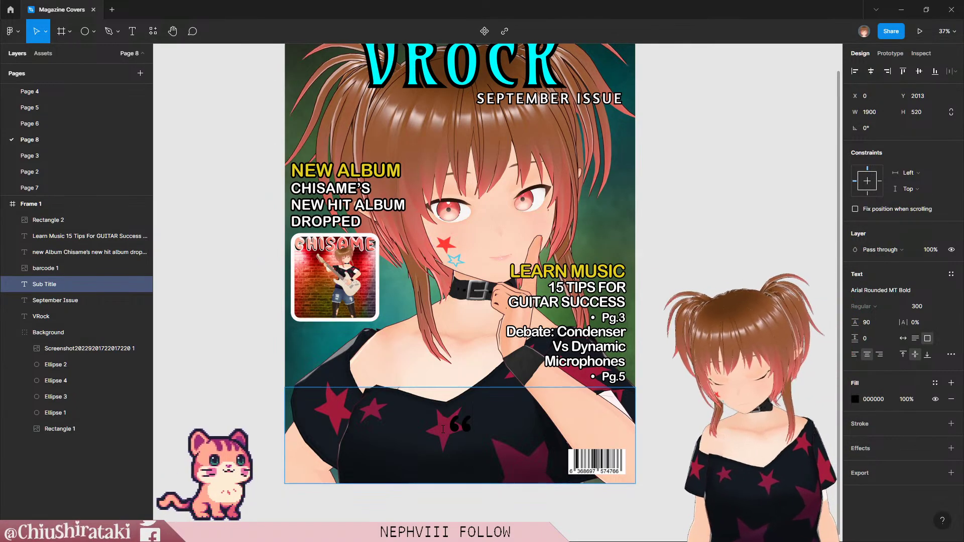
text(HOW)
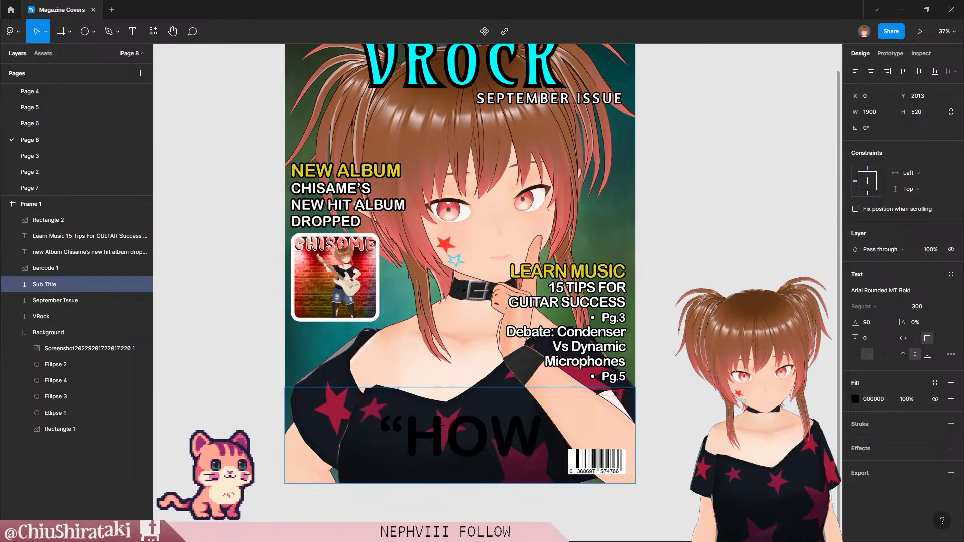
key(BackSpace)
key(BackSpace)
text(OW)
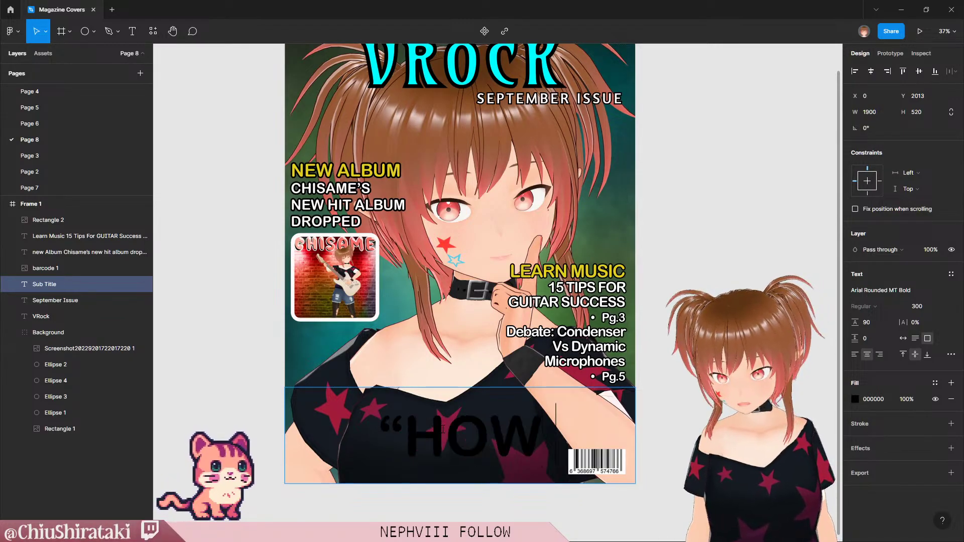
text( THE)
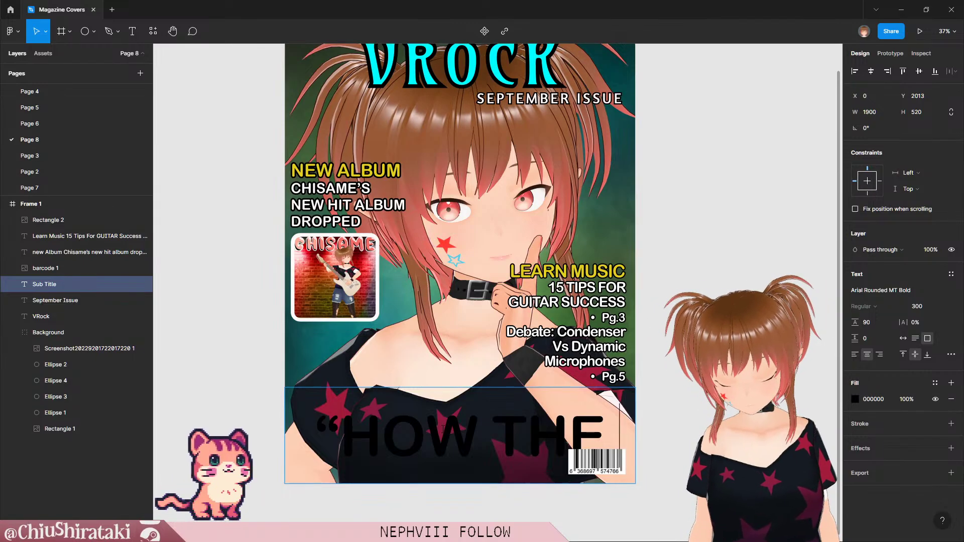
text( CURE)
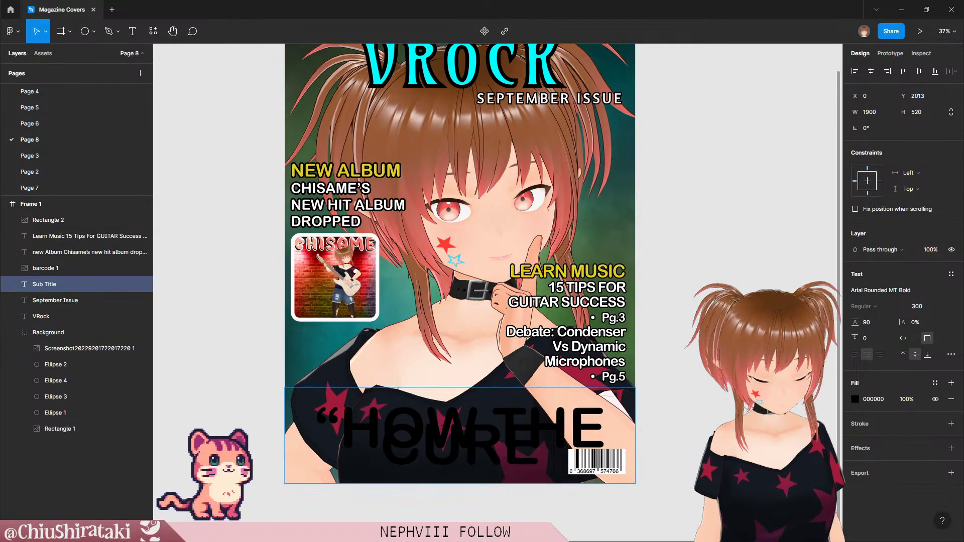
text( INSPIRED)
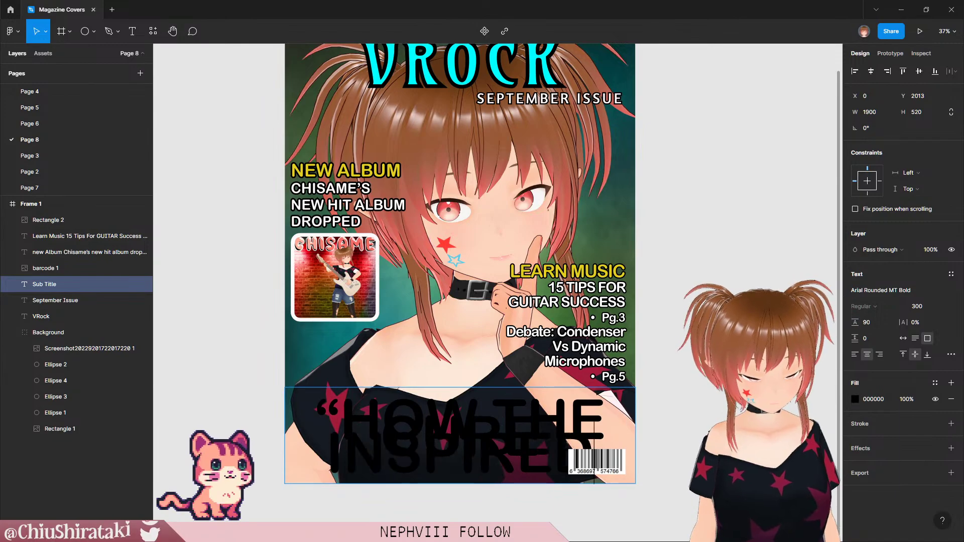
key(BackSpace)
key(BackSpace)
key(BackSpace)
key(BackSpace)
key(BackSpace)
key(BackSpace)
key(BackSpace)
key(BackSpace)
key(BackSpace)
key(BackSpace)
key(BackSpace)
key(BackSpace)
key(BackSpace)
key(BackSpace)
key(BackSpace)
key(BackSpace)
key(BackSpace)
key(BackSpace)
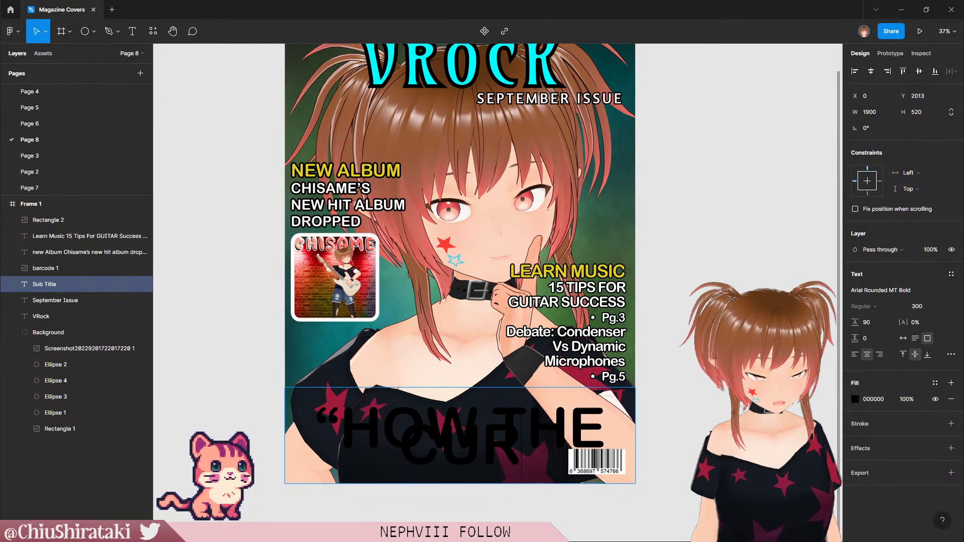
key(BackSpace)
key(BackSpace)
key(BackSpace)
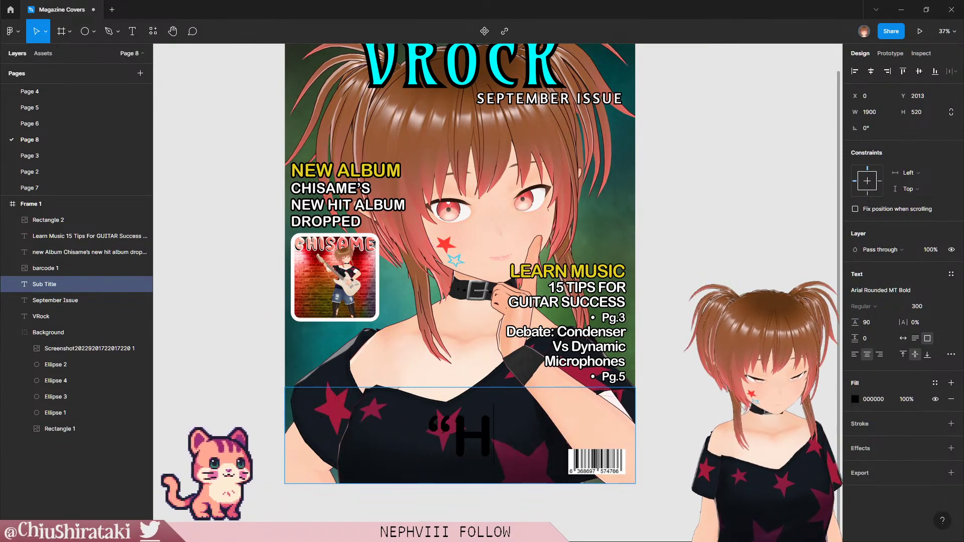
text(INSPIRED)
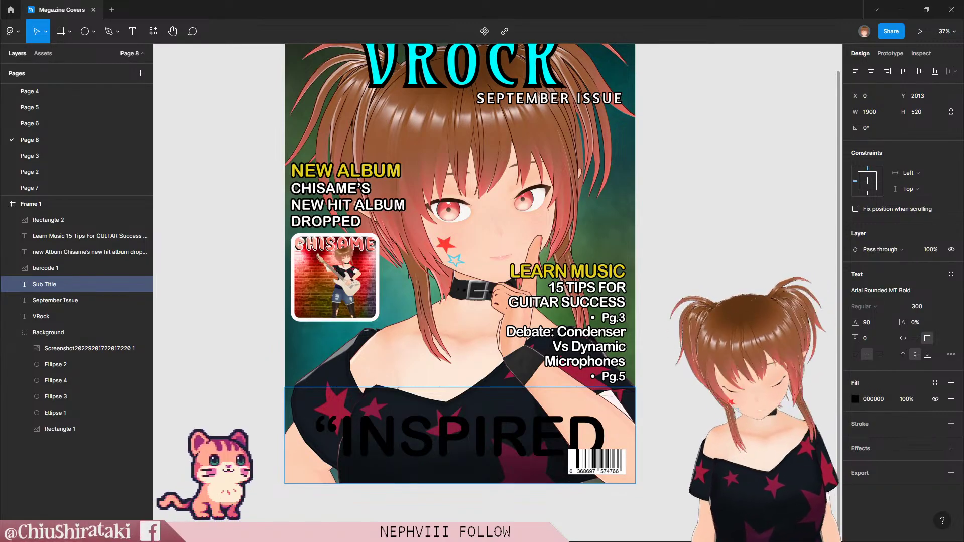
text( BY)
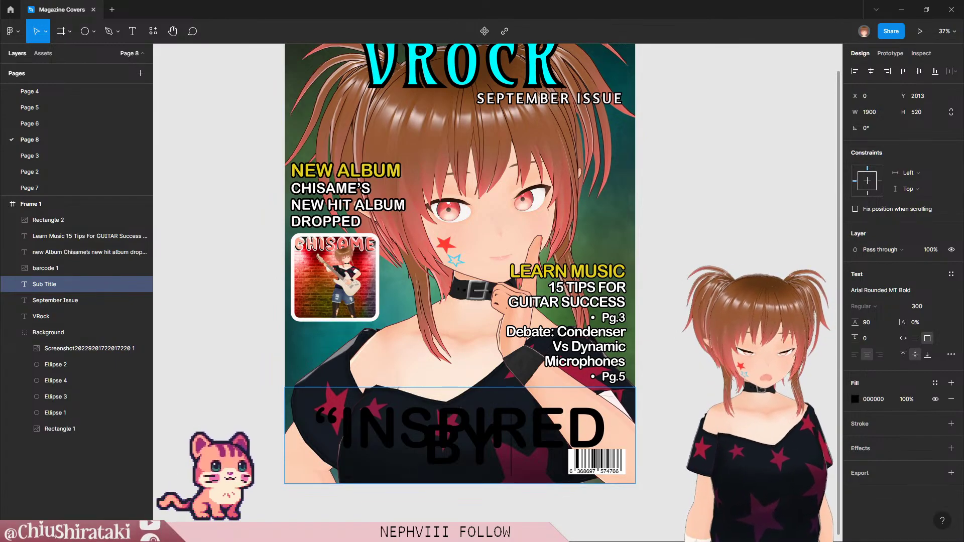
text(C)
key(Caps_Lock)
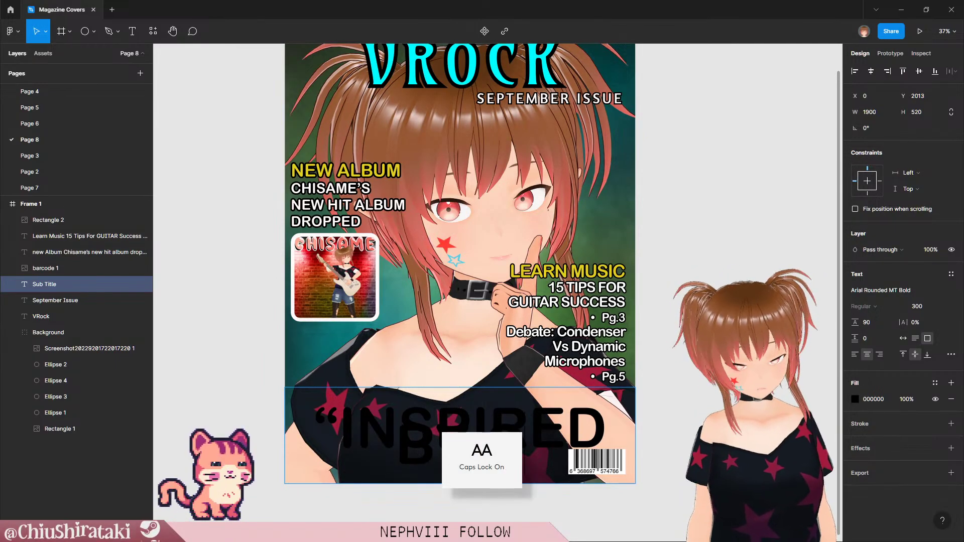
key(Caps_Lock)
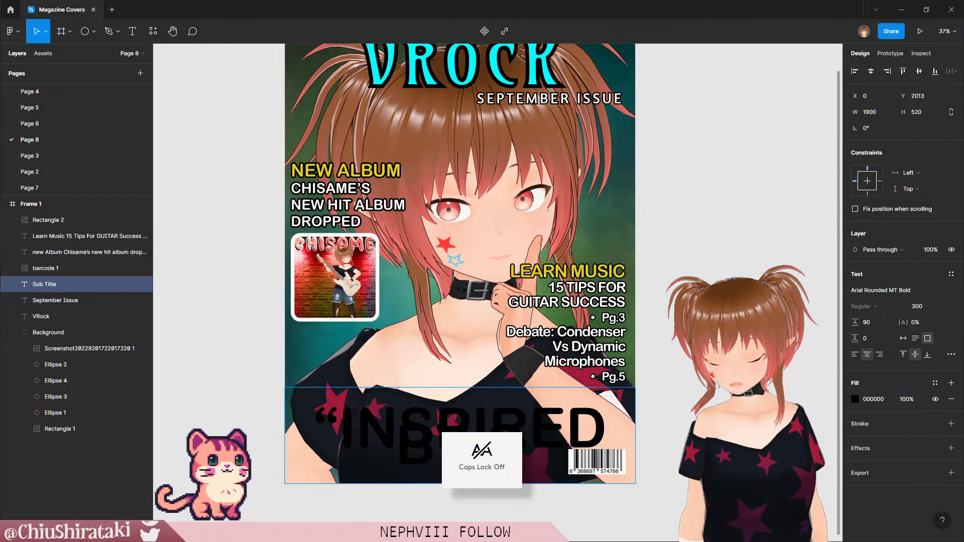
text(AKE)
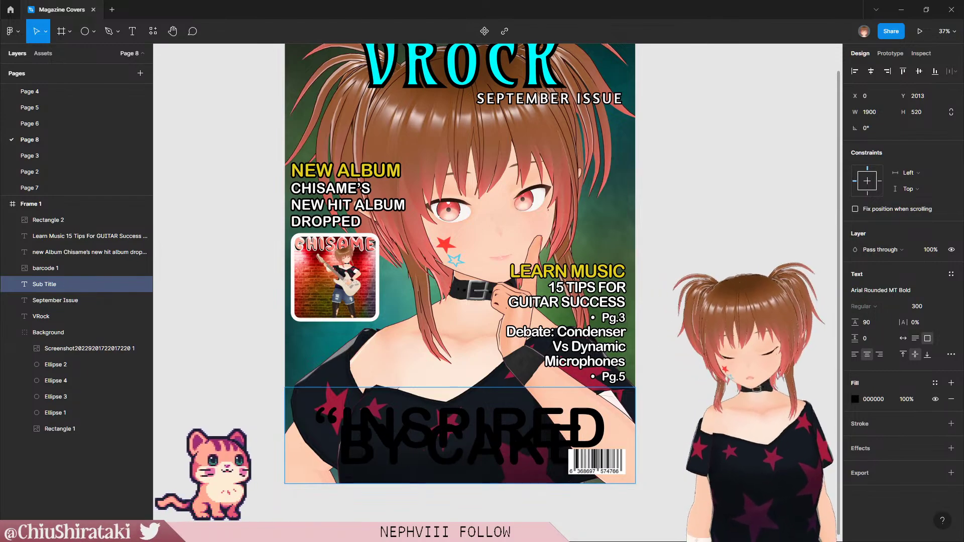
text(”)
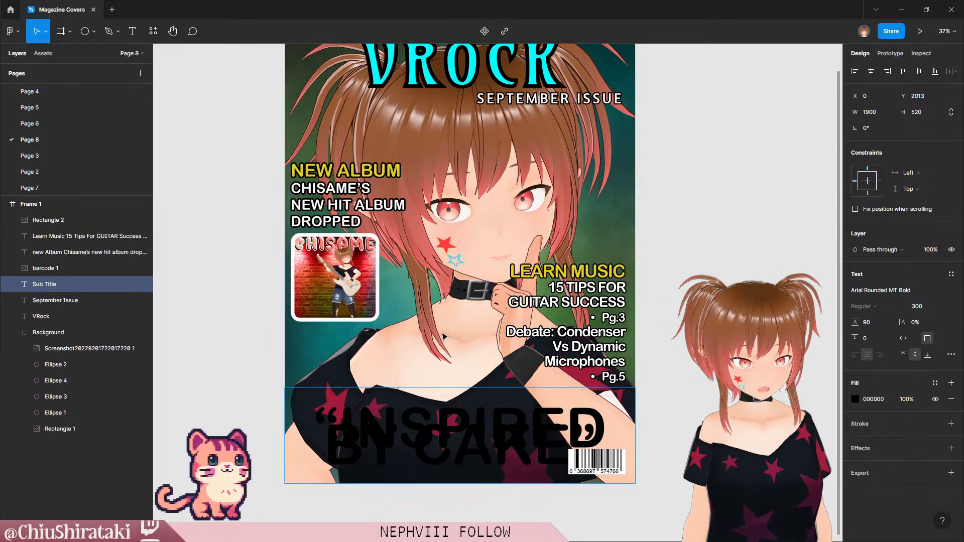
key(Return)
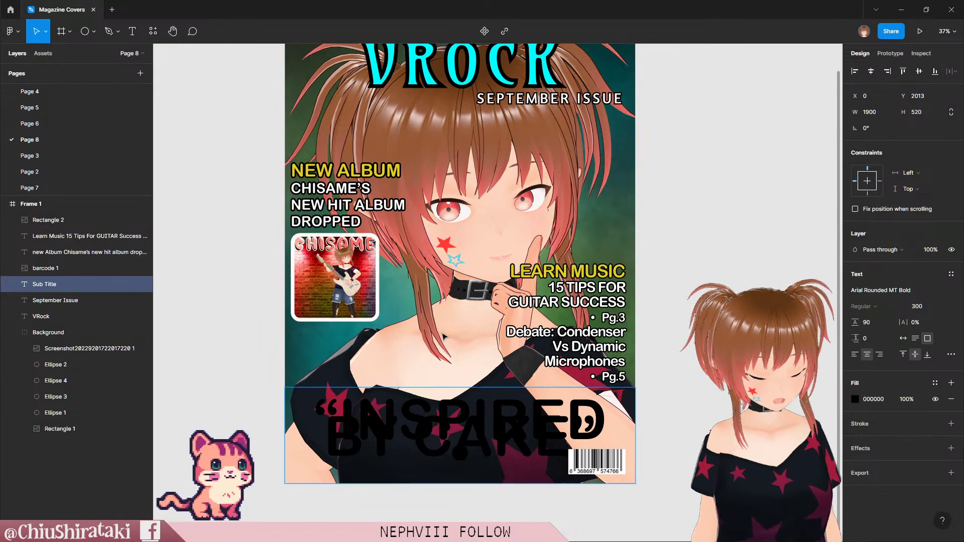
text(SAME)
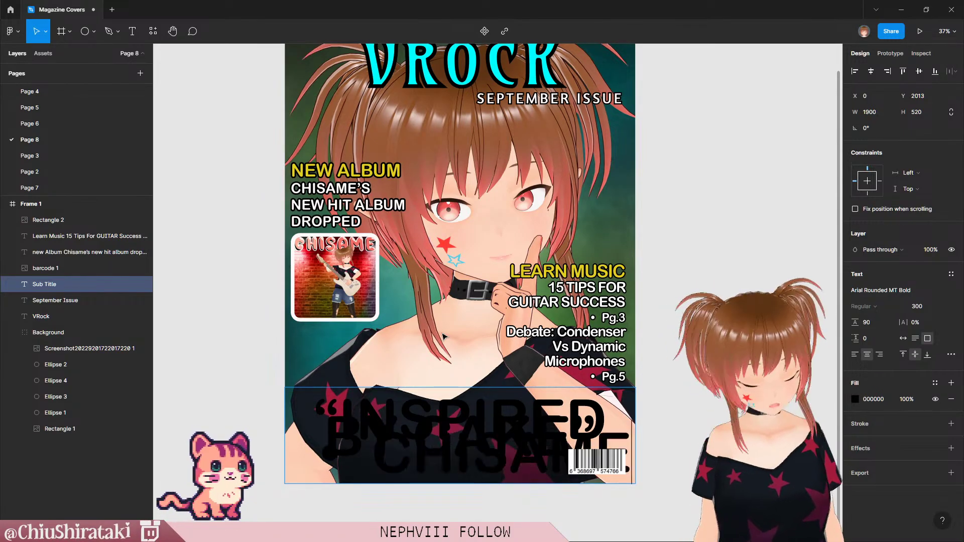
key(Return)
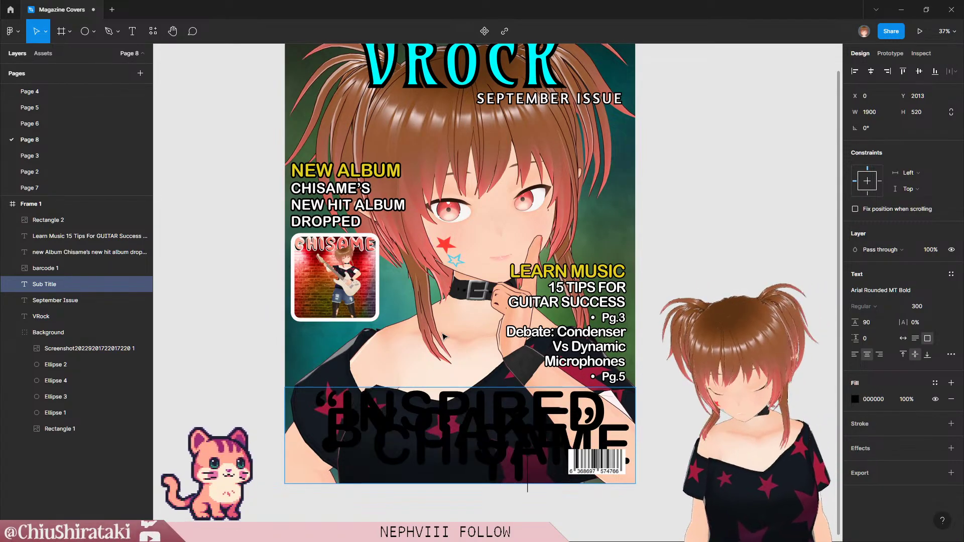
text(YI)
key(BackSpace)
text(URINA)
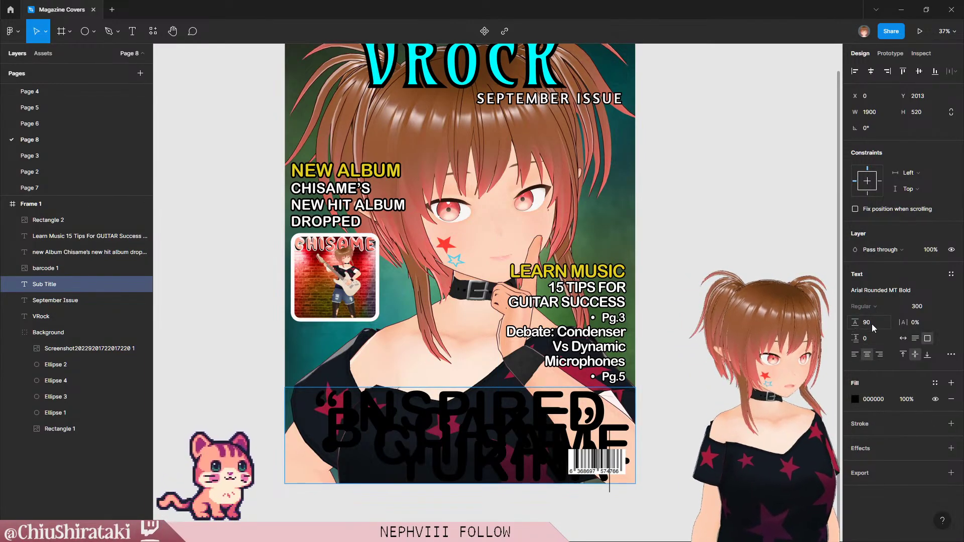
Step: Shrink the two-line subtitle's font size to about 150
click(920, 307)
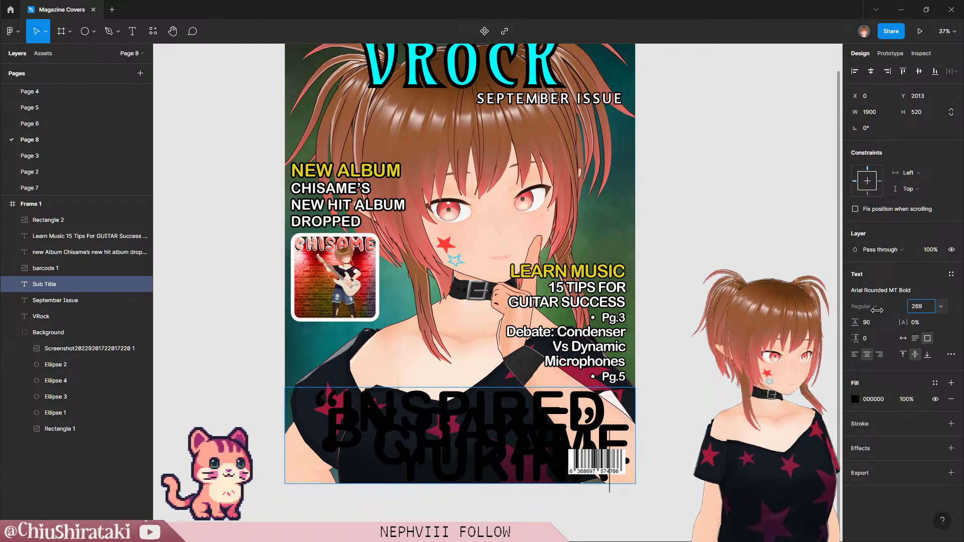
text(268)
key(Return)
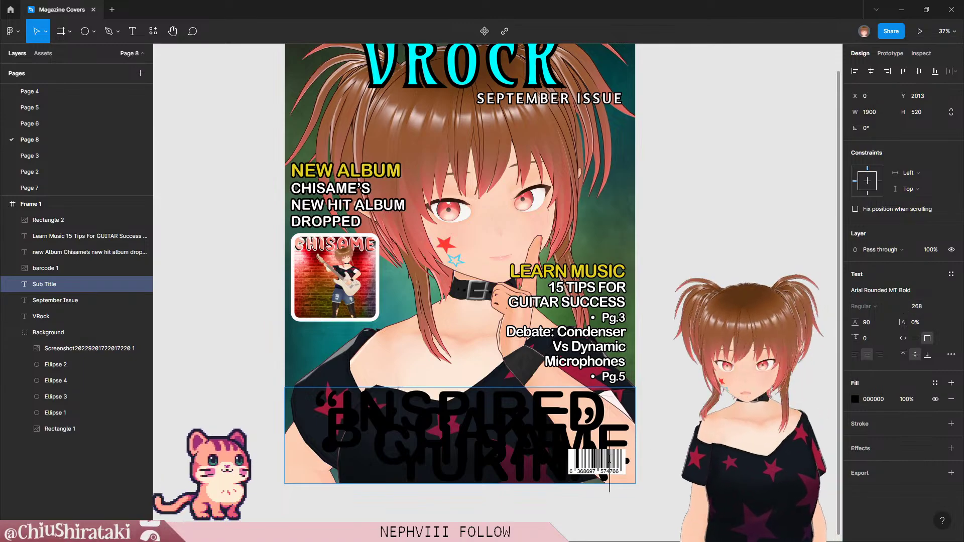
key(Escape)
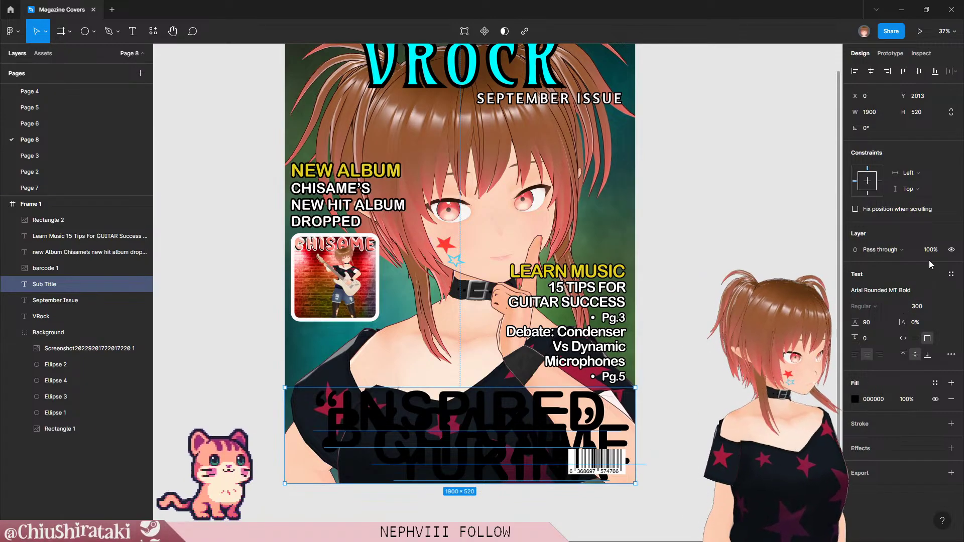
click(909, 306)
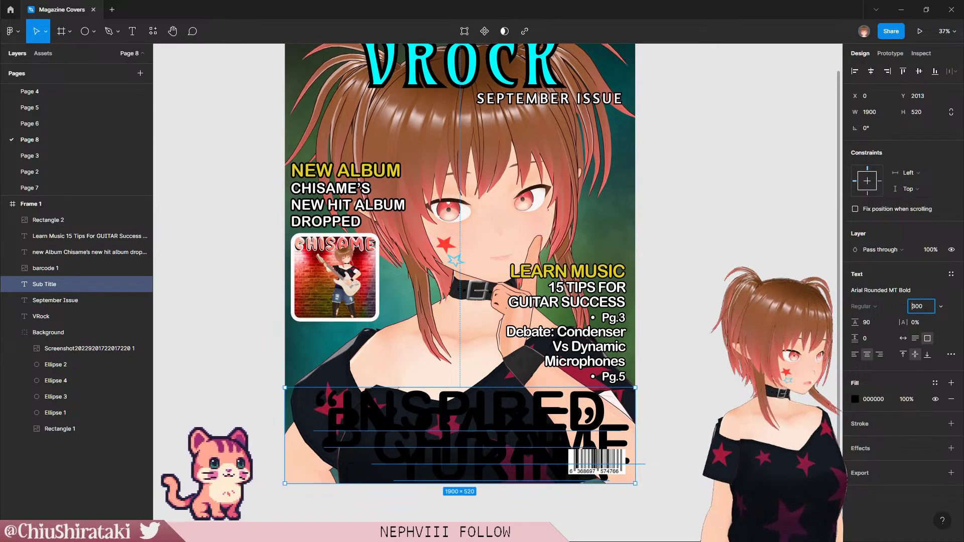
text(169)
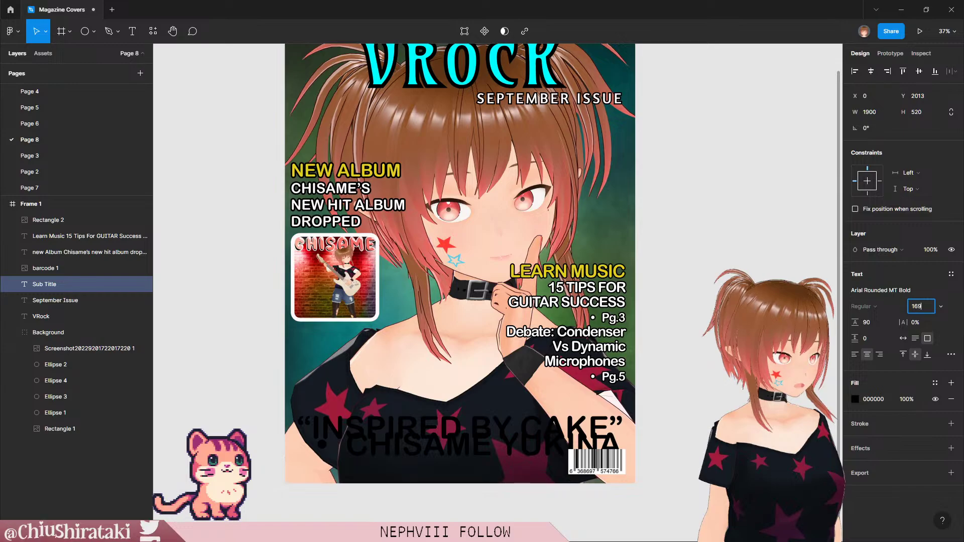
key(BackSpace)
text(1)
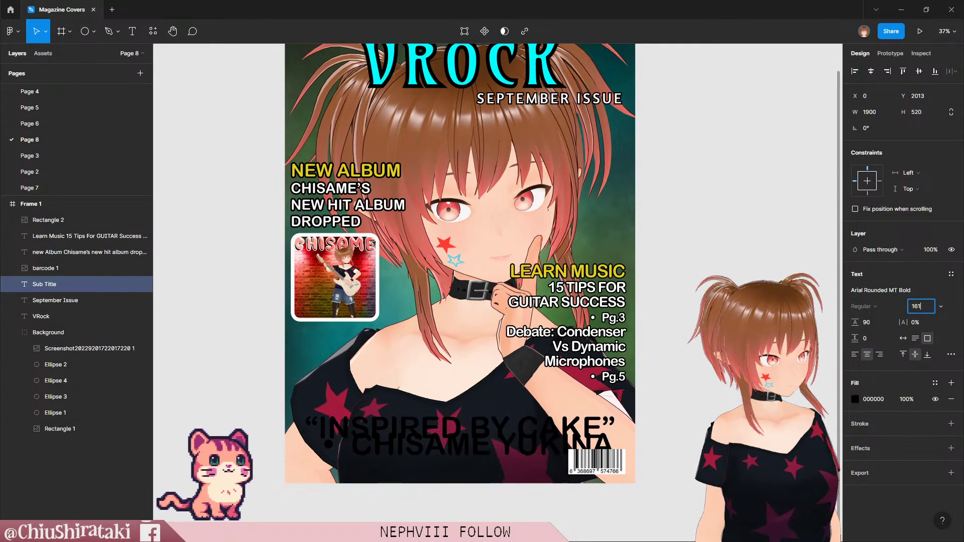
key(BackSpace)
key(BackSpace)
text(49)
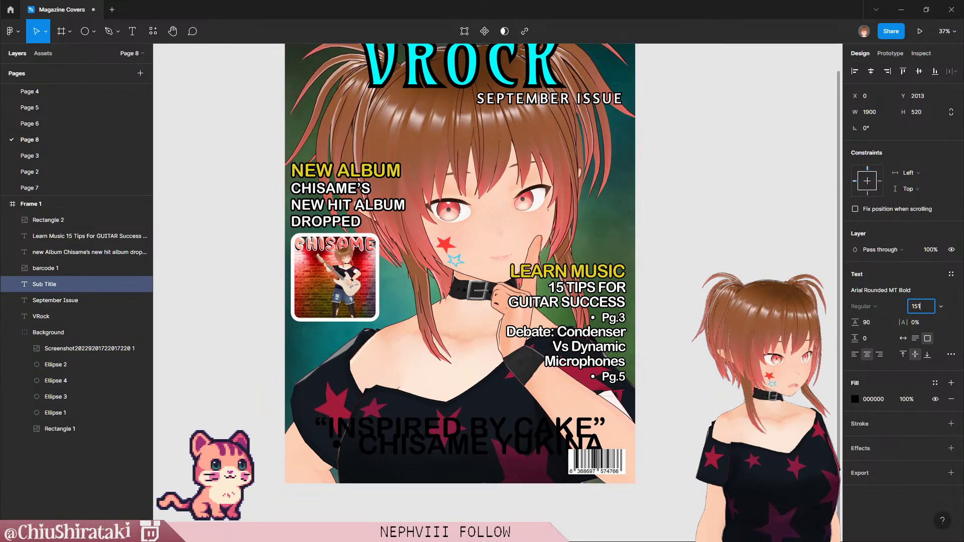
Step: Move the subtitle higher and raise its line height to 130 so lines stop overlapping
click(543, 87)
click(450, 431)
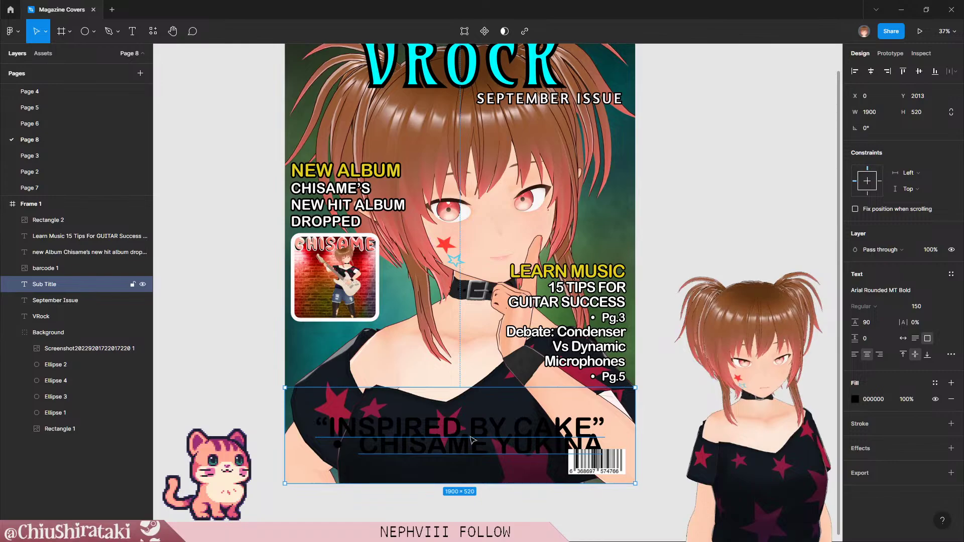
drag(451, 430, 482, 424)
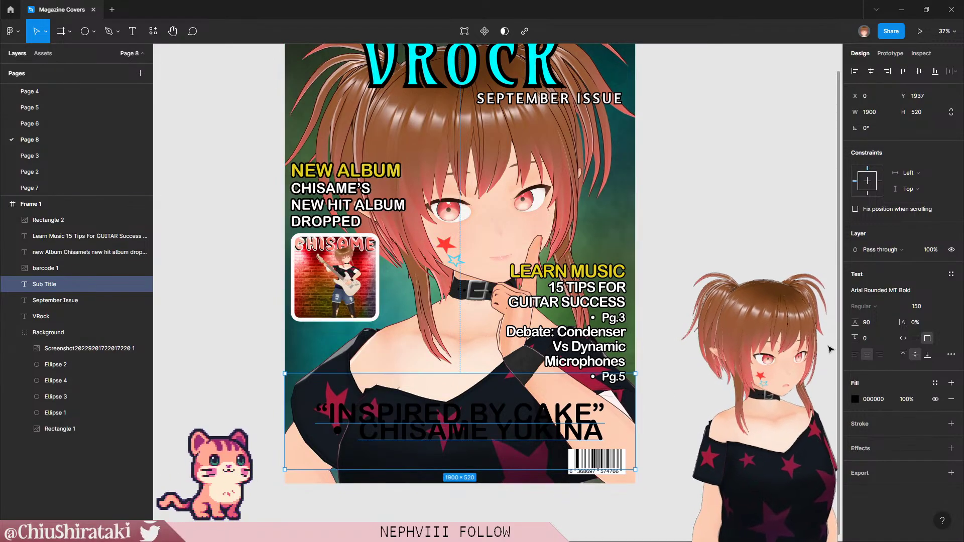
drag(857, 322, 899, 319)
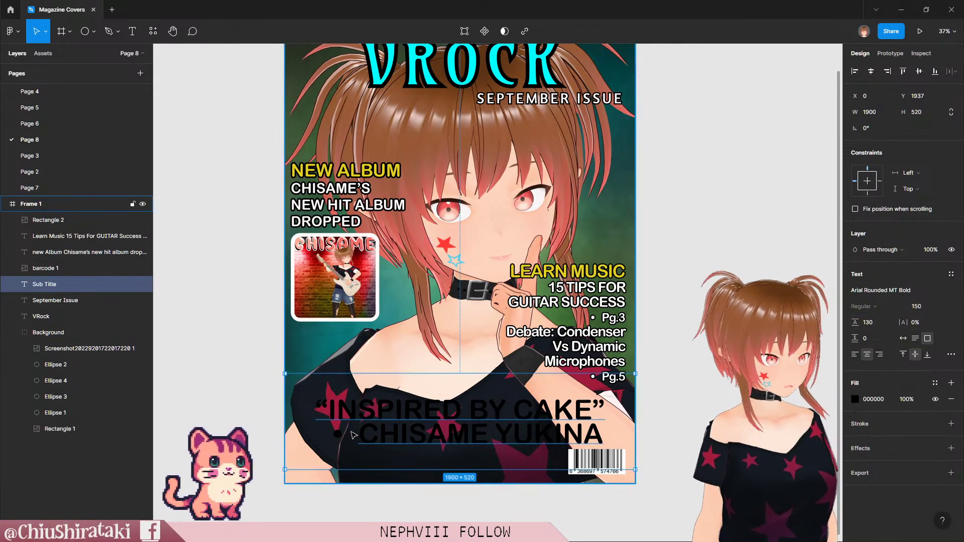
Step: Set the CHISAME YUKINA line to font size 100
double_click(506, 440)
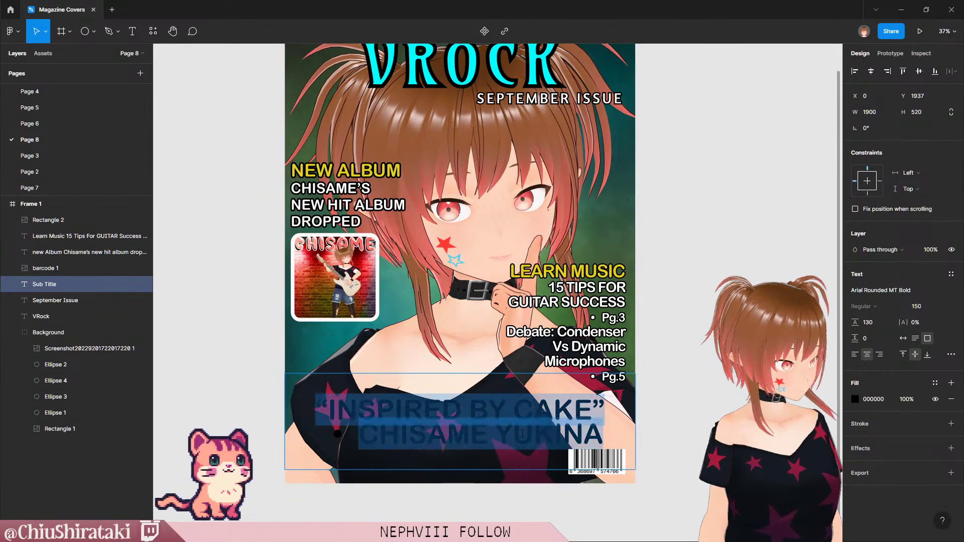
drag(604, 435, 323, 434)
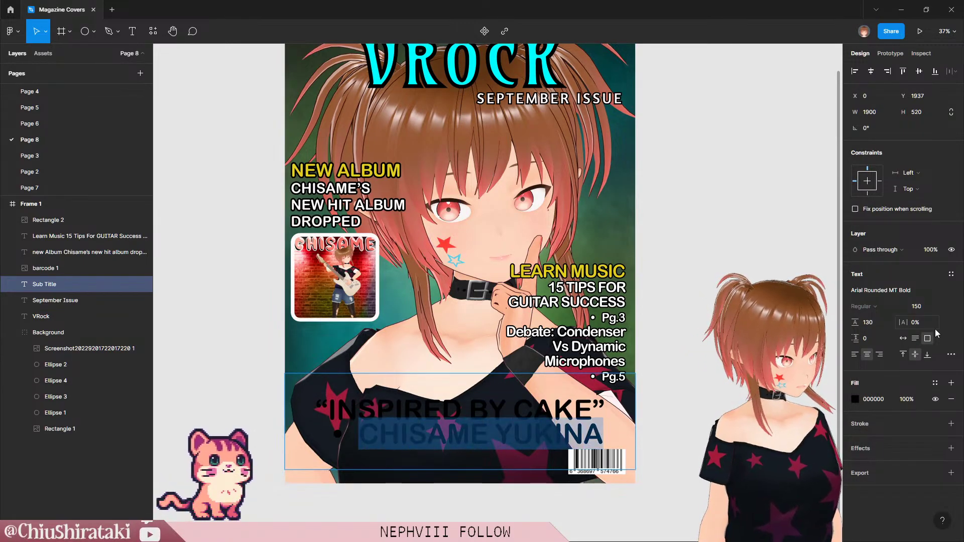
click(921, 308)
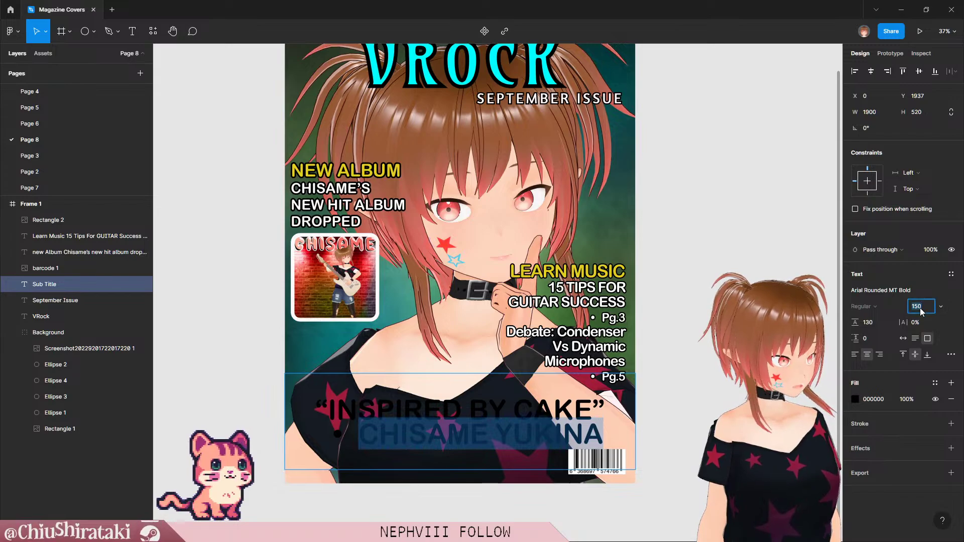
text(100)
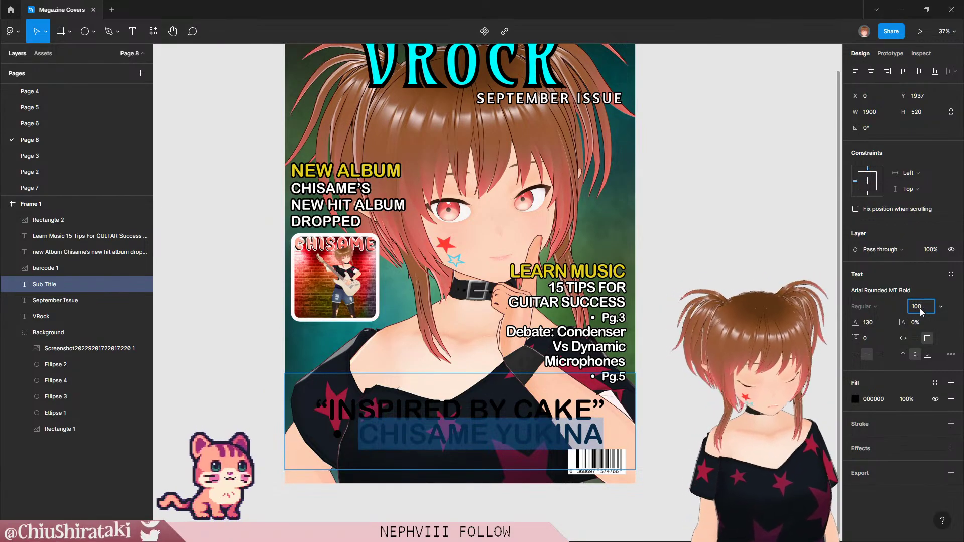
key(Return)
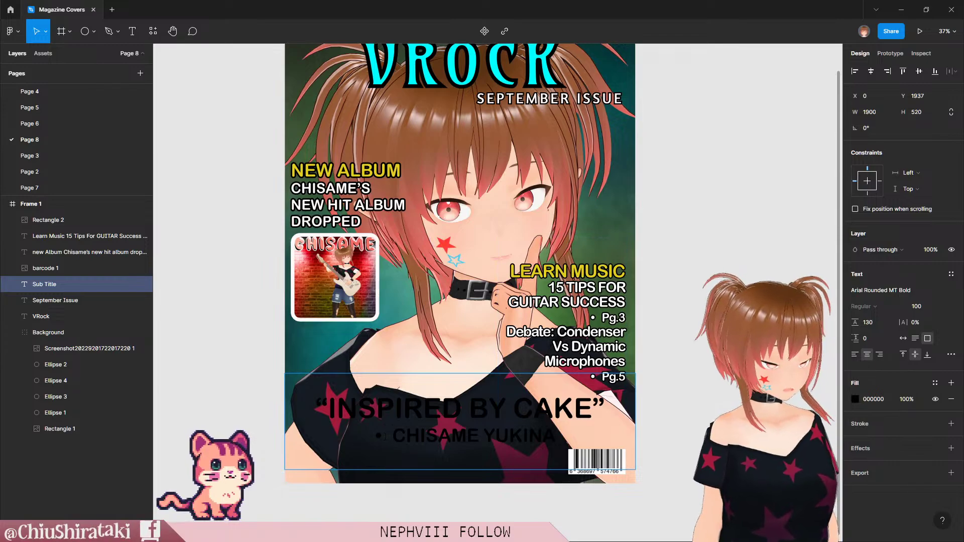
Step: Remove the list bullet before the name and switch it to title case
drag(562, 433, 333, 441)
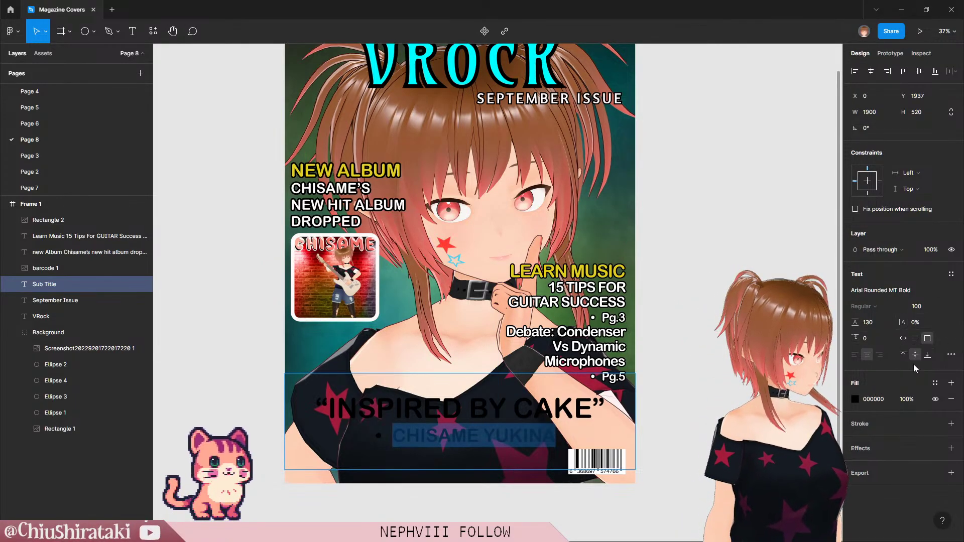
click(950, 355)
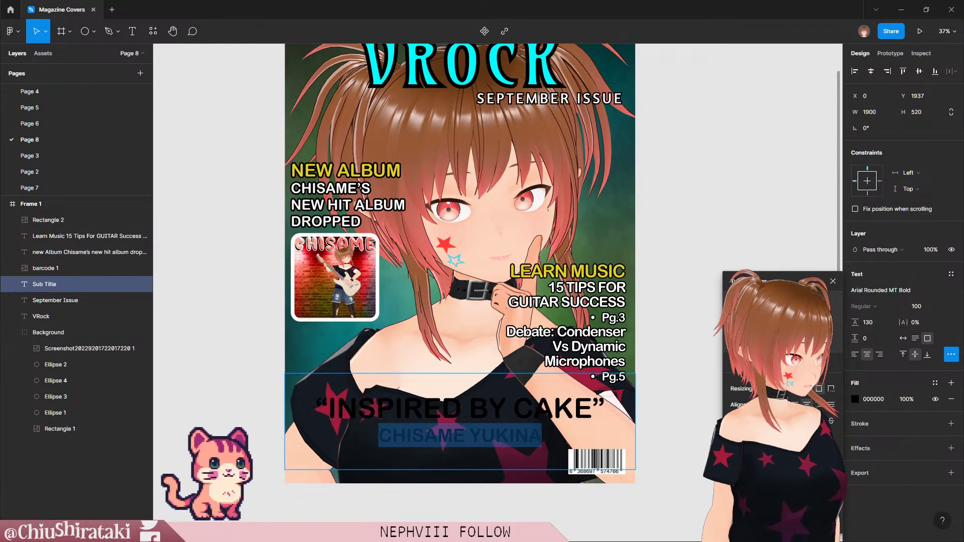
key(ctrl+shift+7)
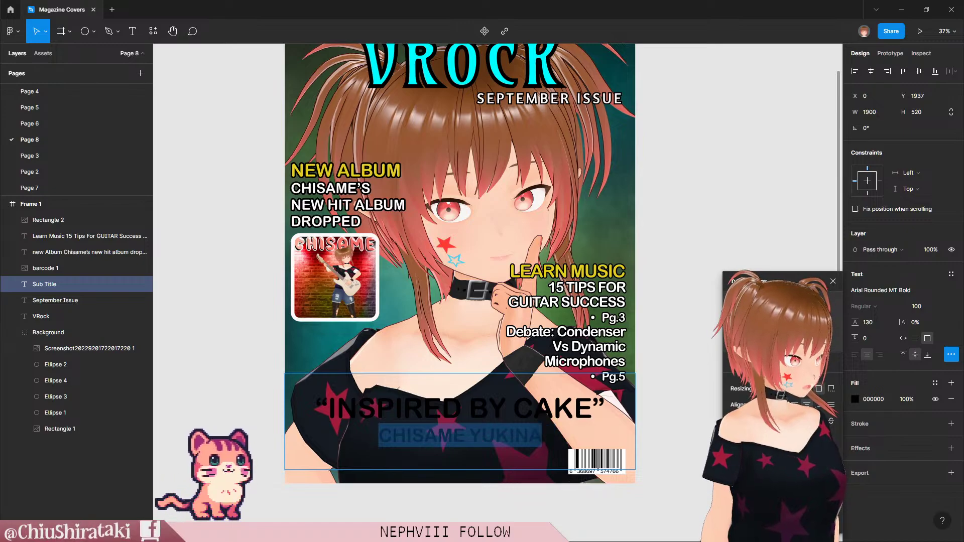
text(Chisame Yukina)
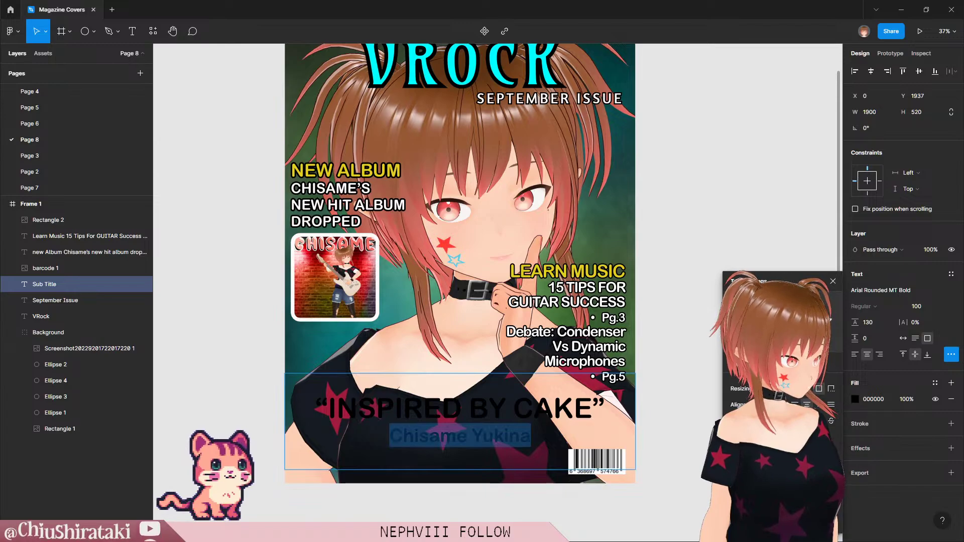
Step: Type a dash in front of 'Chisame Yukina'
key(Return)
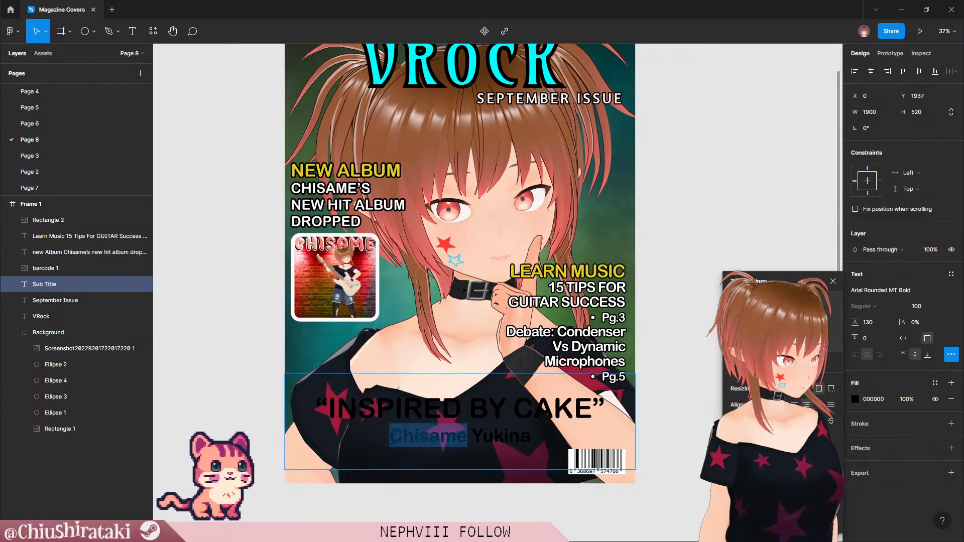
key(Left)
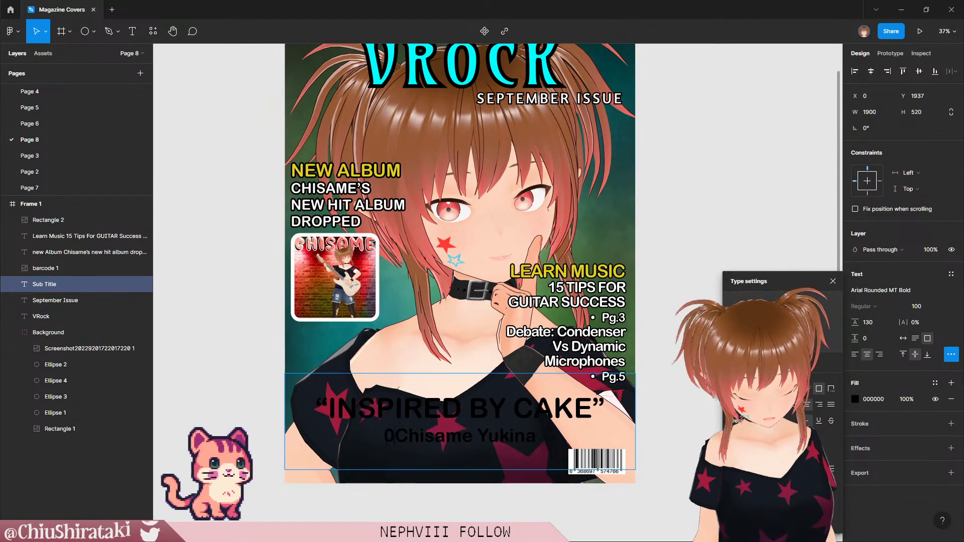
text(-)
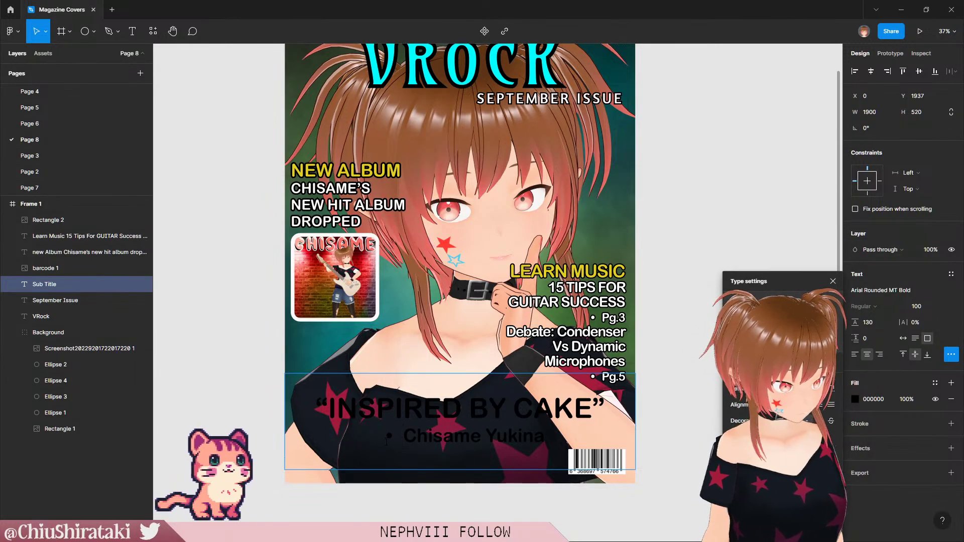
key(BackSpace)
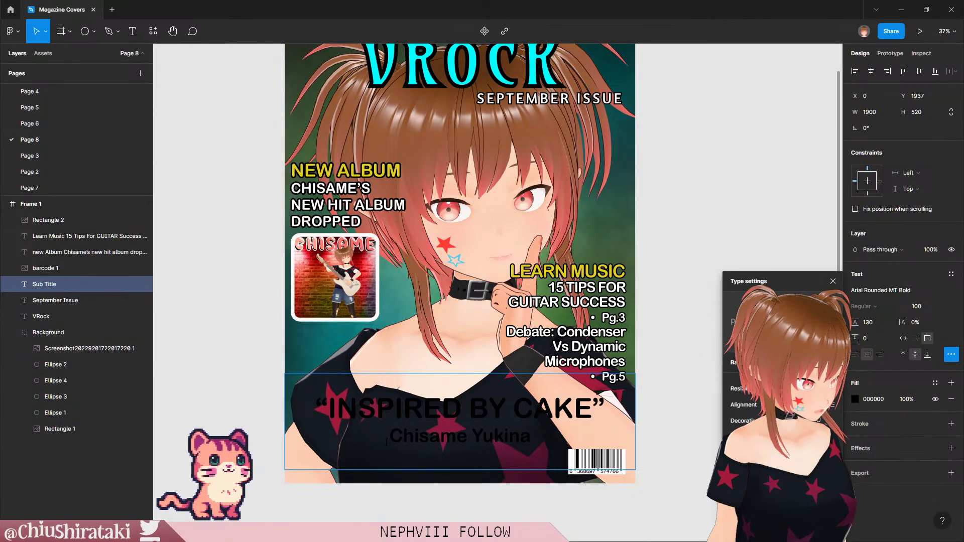
text(-)
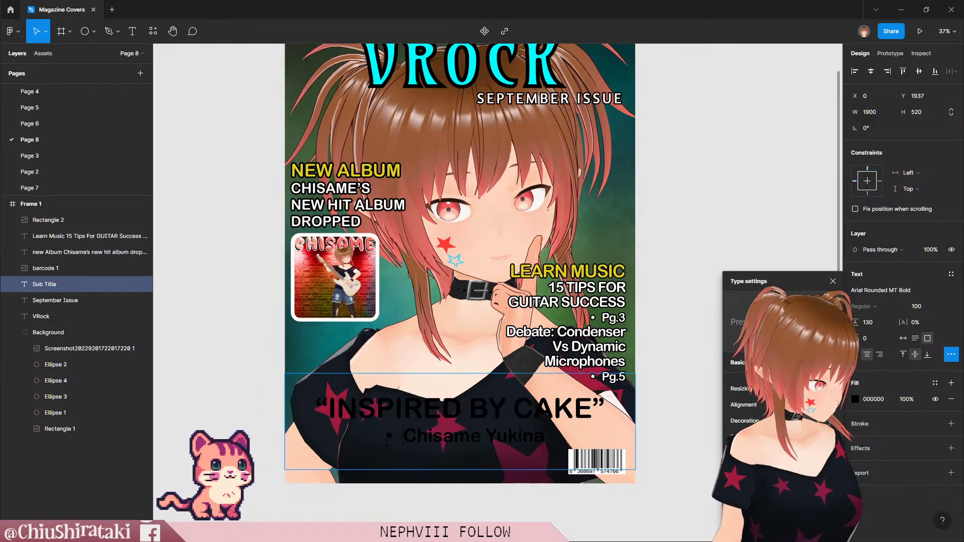
key(BackSpace)
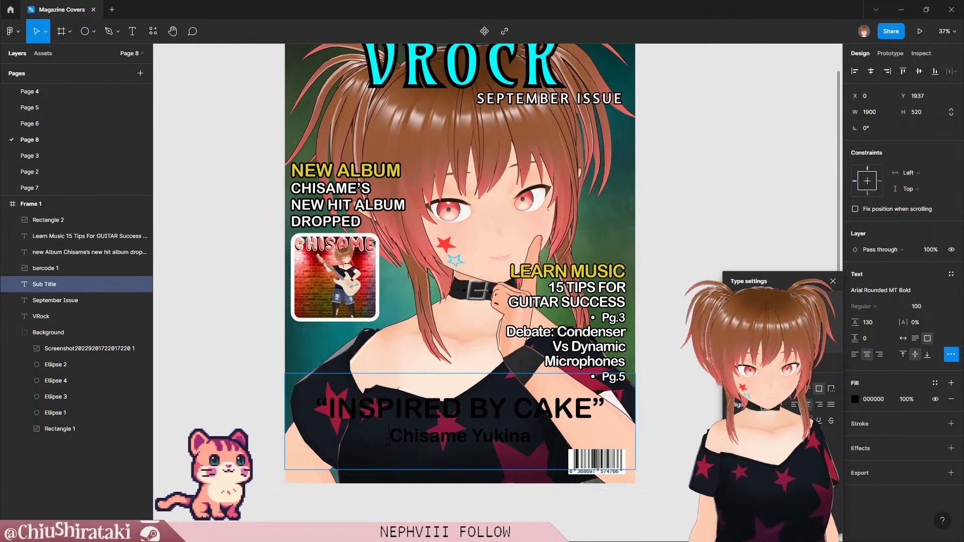
text(-)
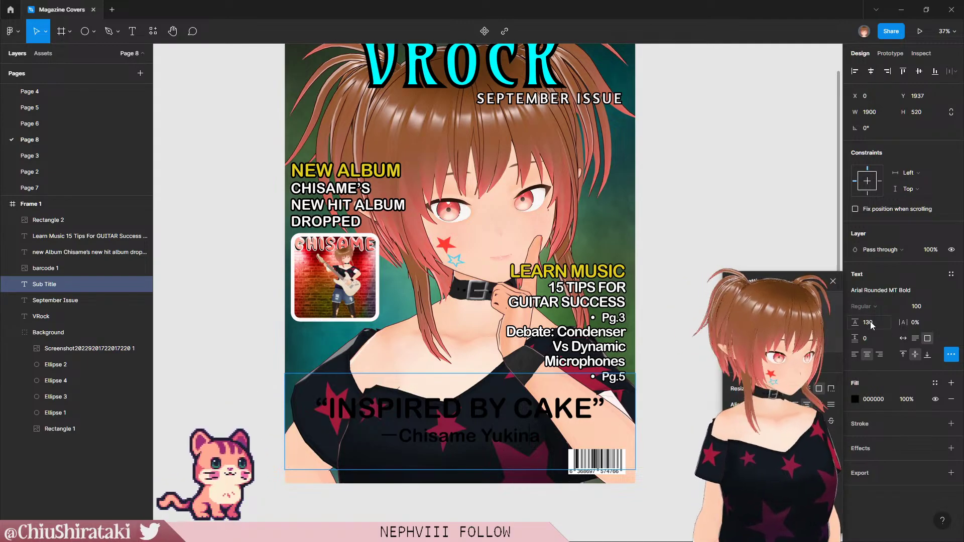
Step: Reduce the quote and name font size and move them slightly lower
key(Escape)
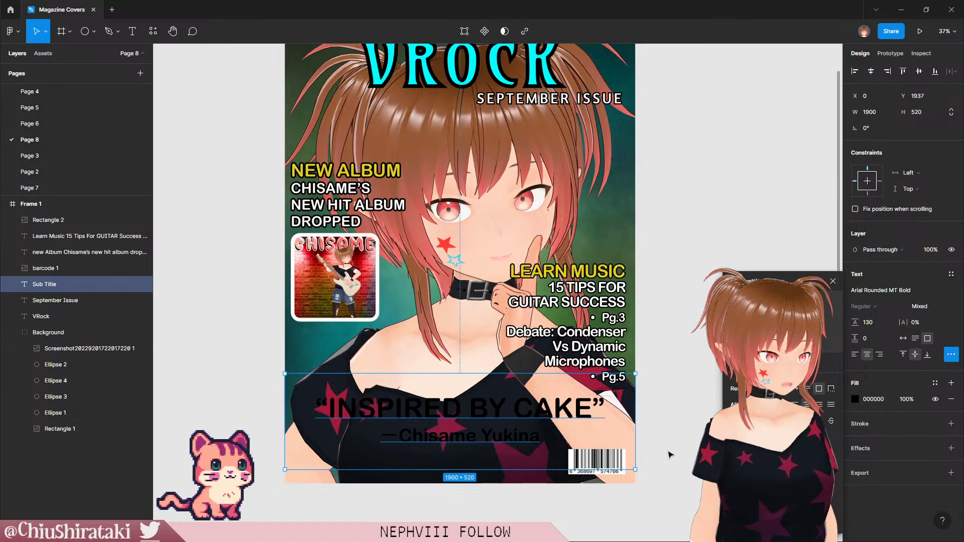
click(853, 327)
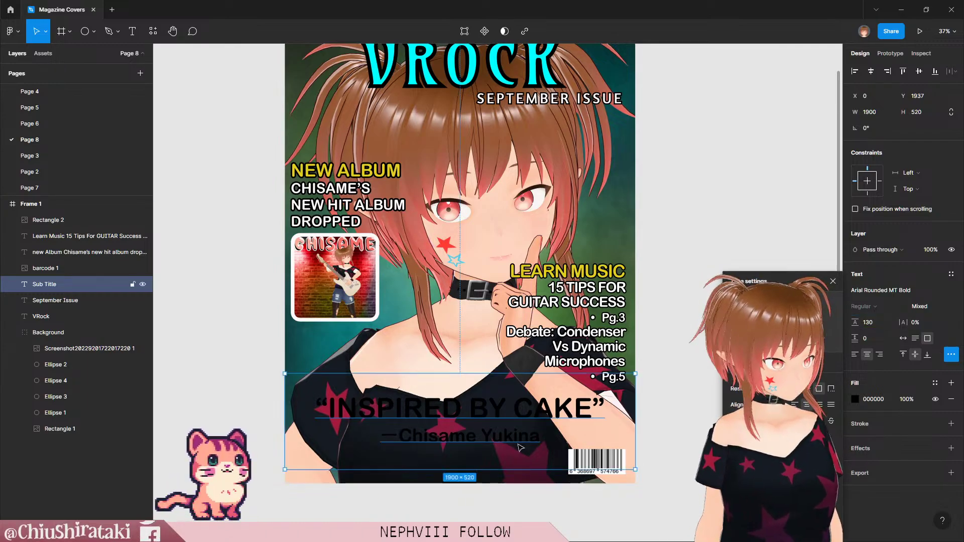
drag(855, 322, 820, 327)
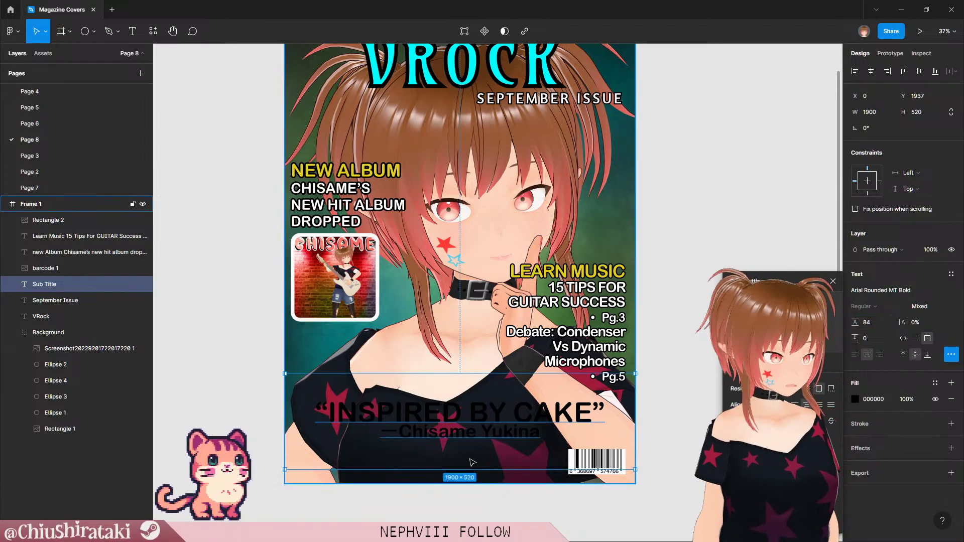
drag(471, 432, 472, 443)
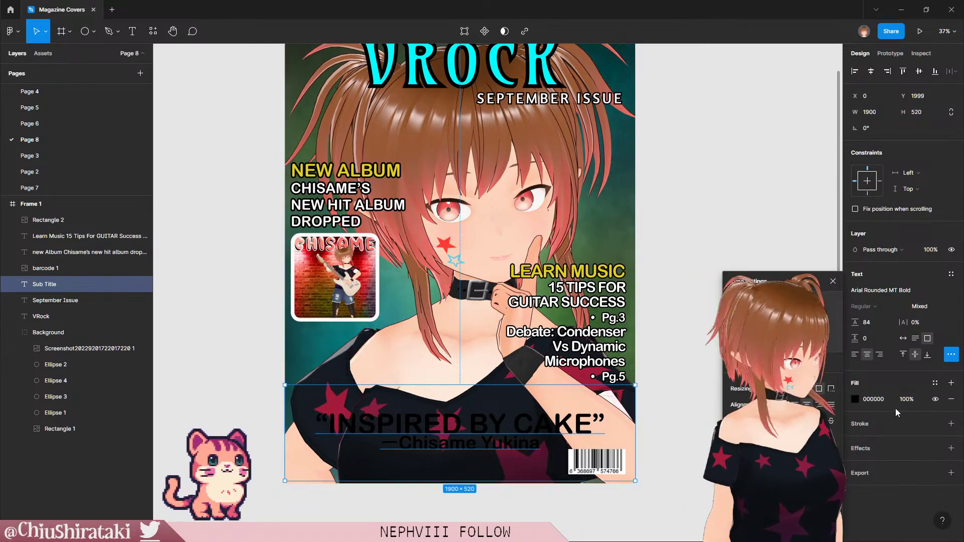
Step: Fill the subtitle with FFFAFA and add a black outline of weight 10
click(872, 403)
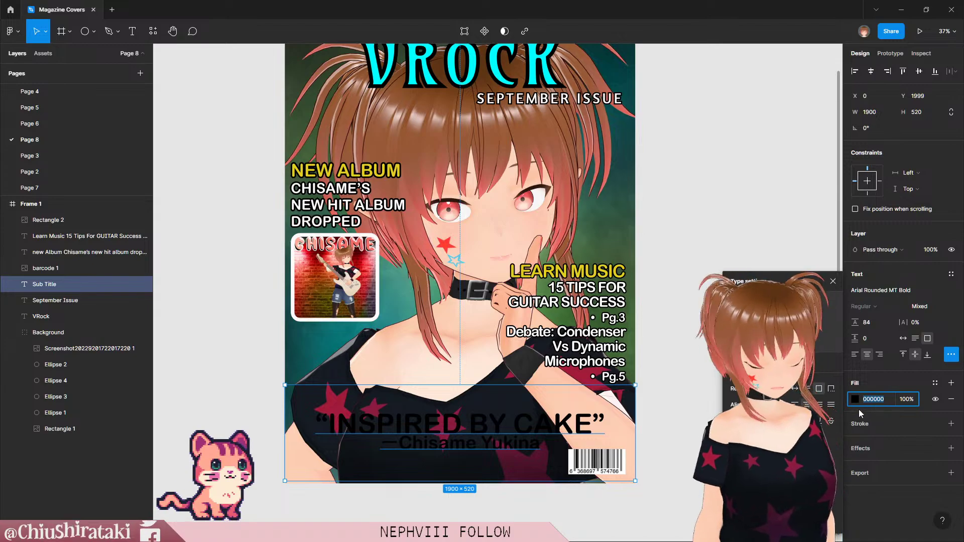
text(FFFAFA)
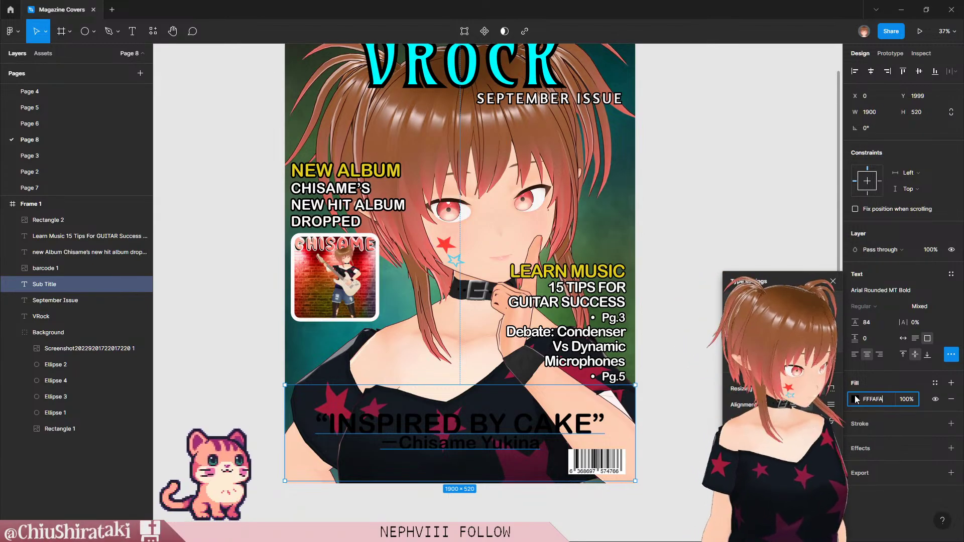
key(Return)
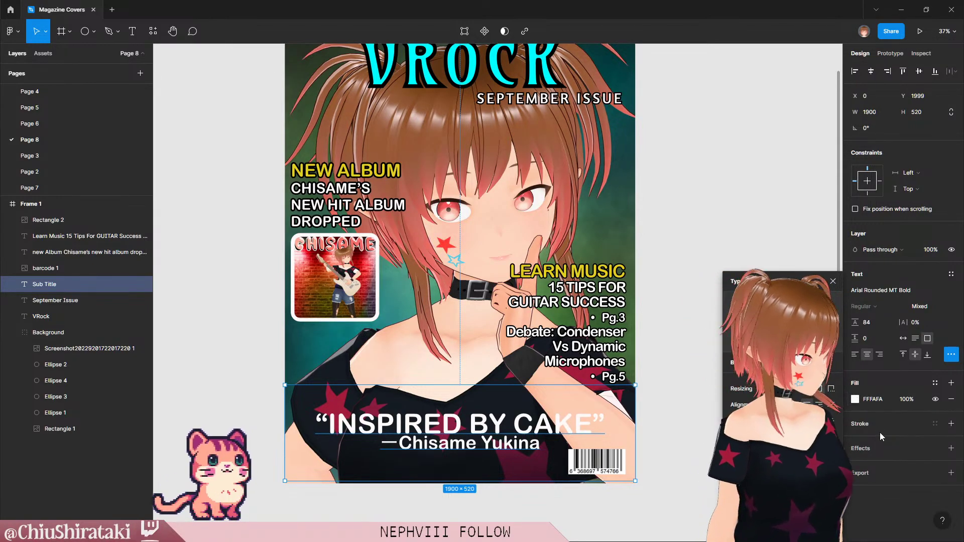
click(951, 424)
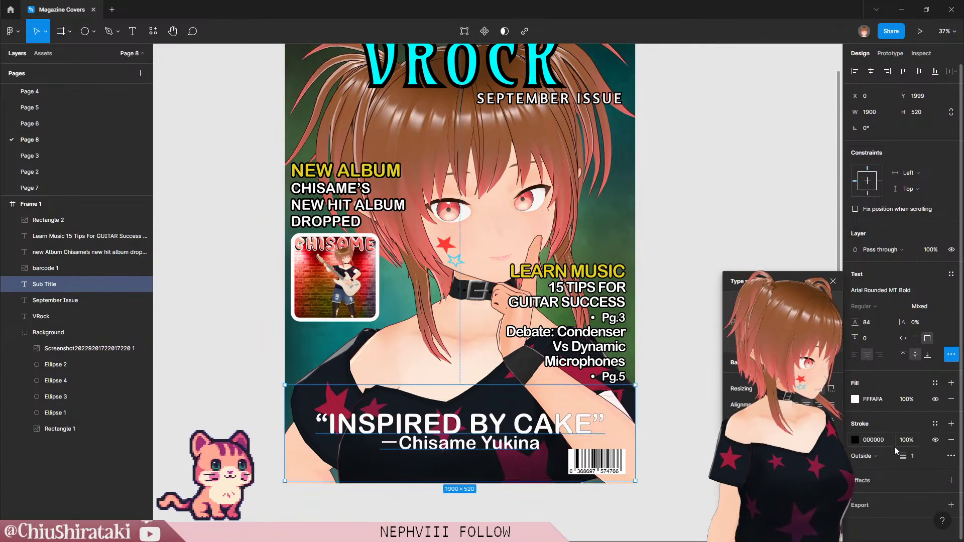
drag(903, 455, 908, 455)
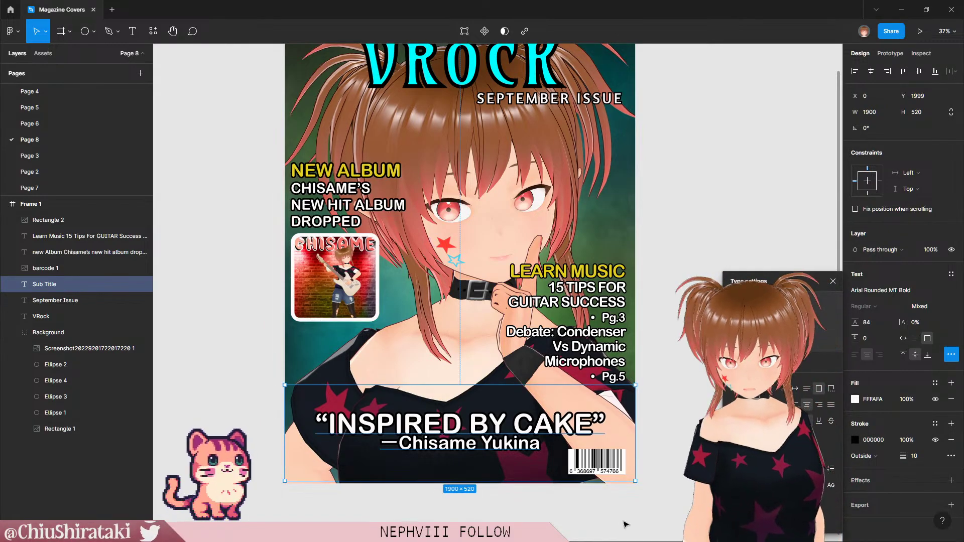
Step: Deselect the subtitle and select the VRock title layer in the Layers panel
key(Escape)
key(Escape)
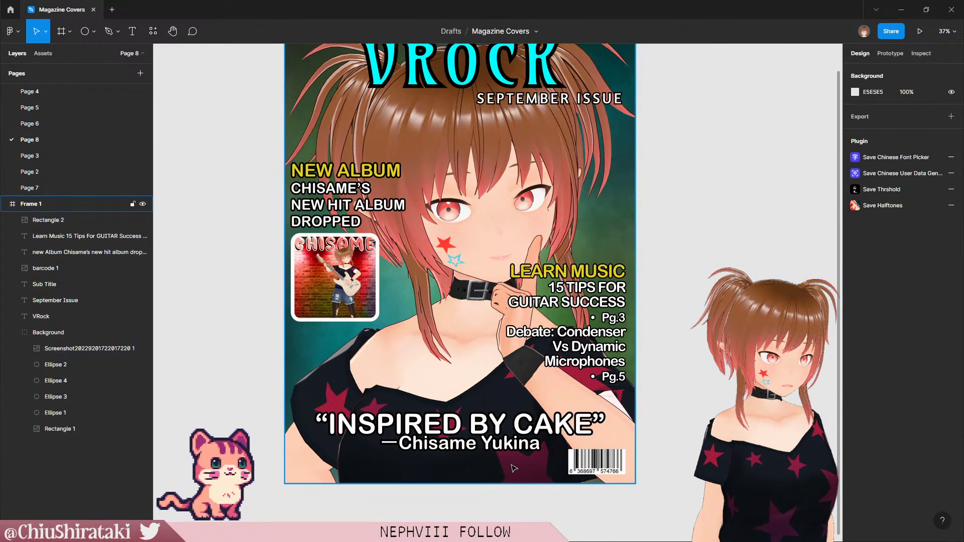
scroll(513, 469, up, 4)
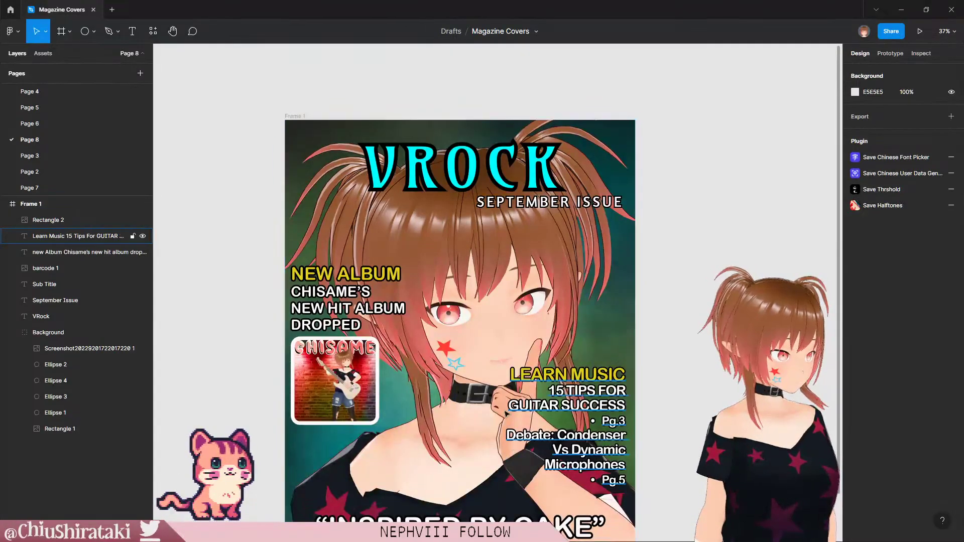
click(435, 152)
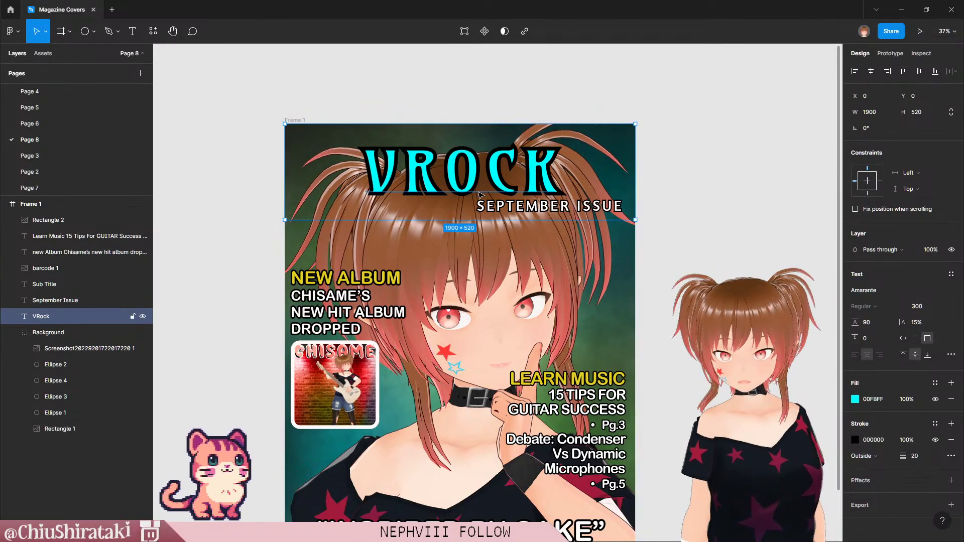
scroll(452, 193, down, 1)
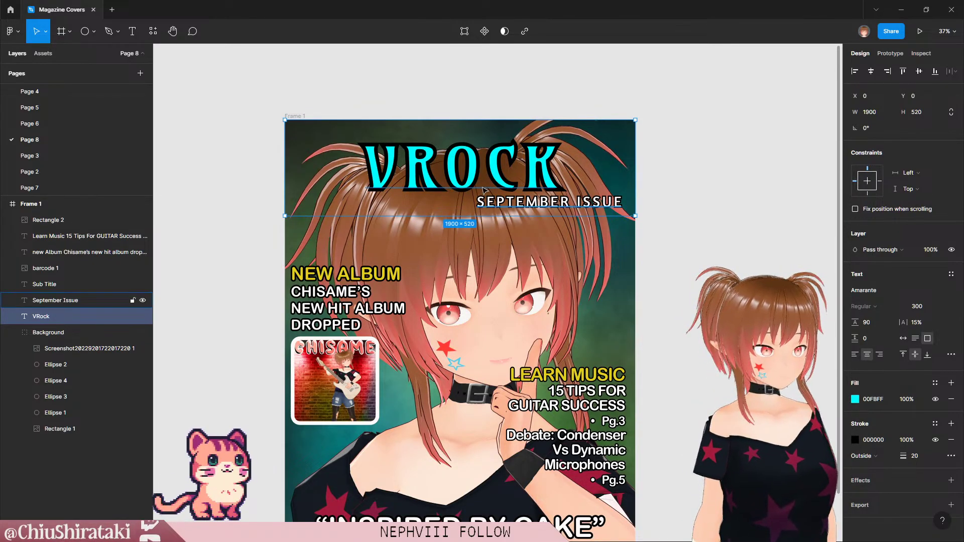
scroll(433, 161, down, 3)
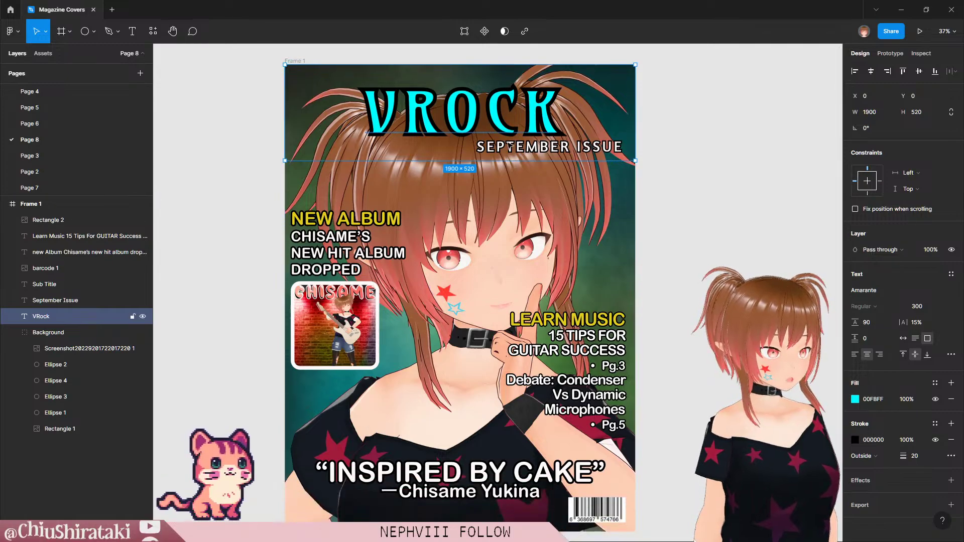
scroll(467, 150, up, 3)
scroll(465, 165, down, 2)
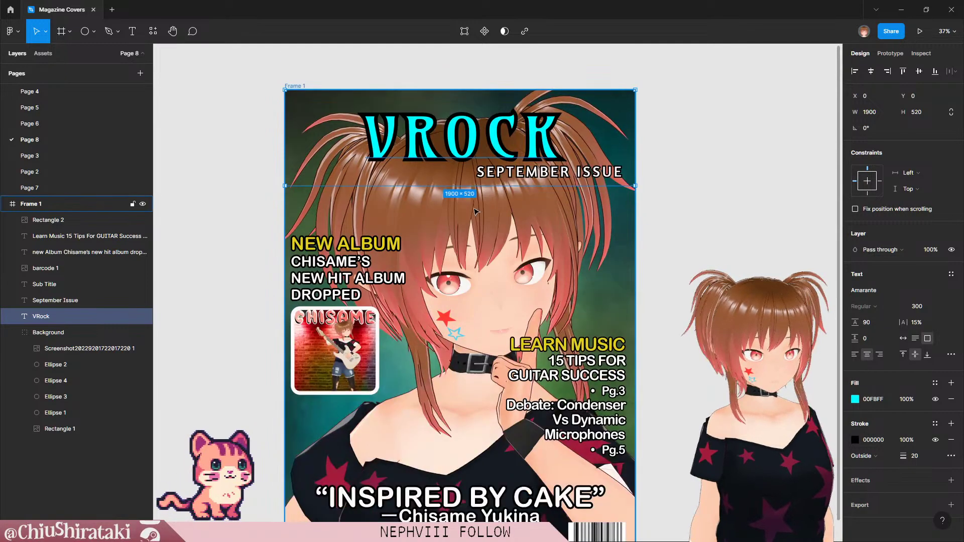
Step: Try lighter, yellow, orange, green and red fills on the VROCK title before choosing white FFFAFA
click(855, 399)
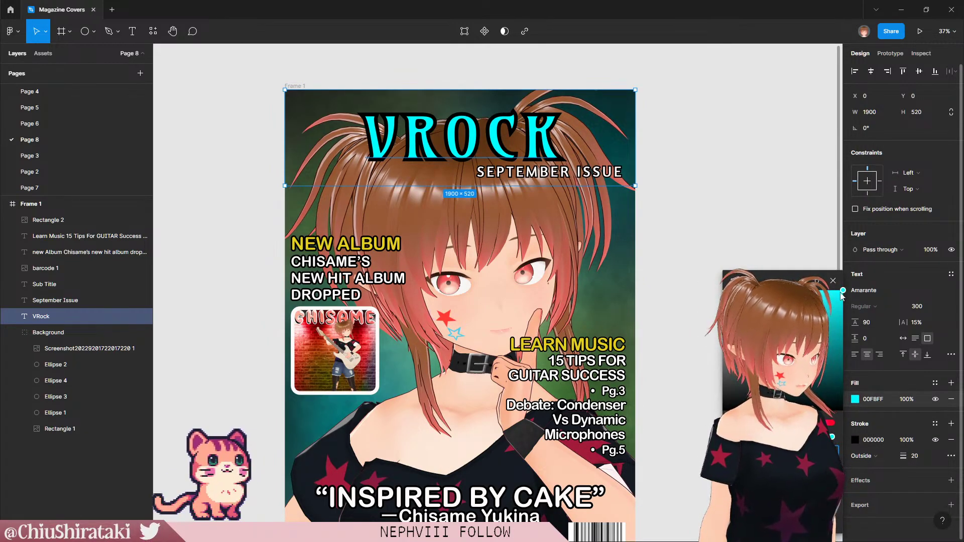
drag(834, 287, 757, 283)
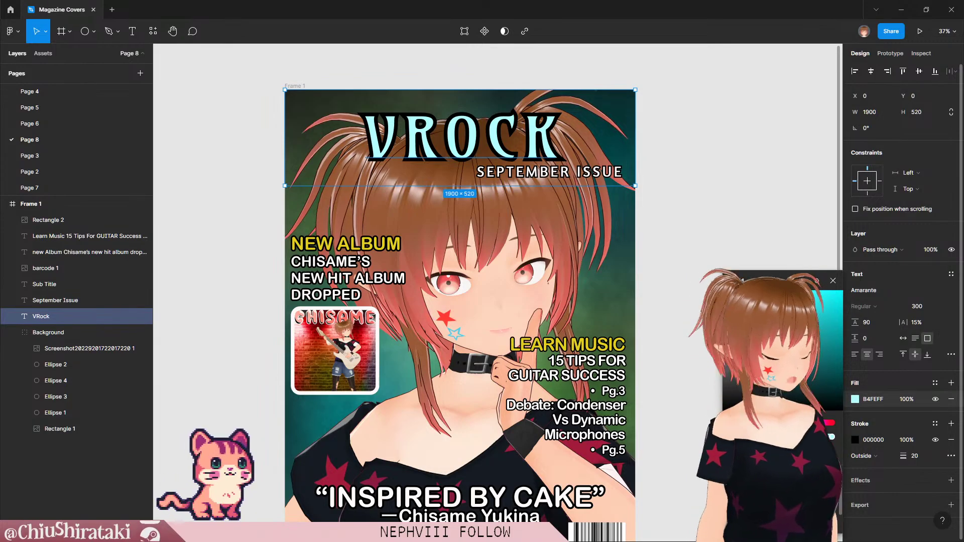
click(784, 506)
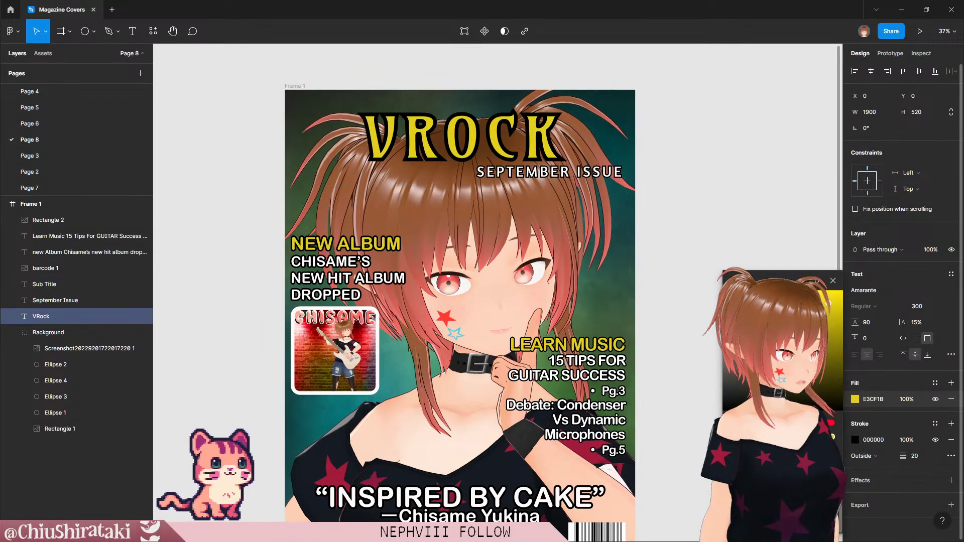
drag(762, 423, 760, 423)
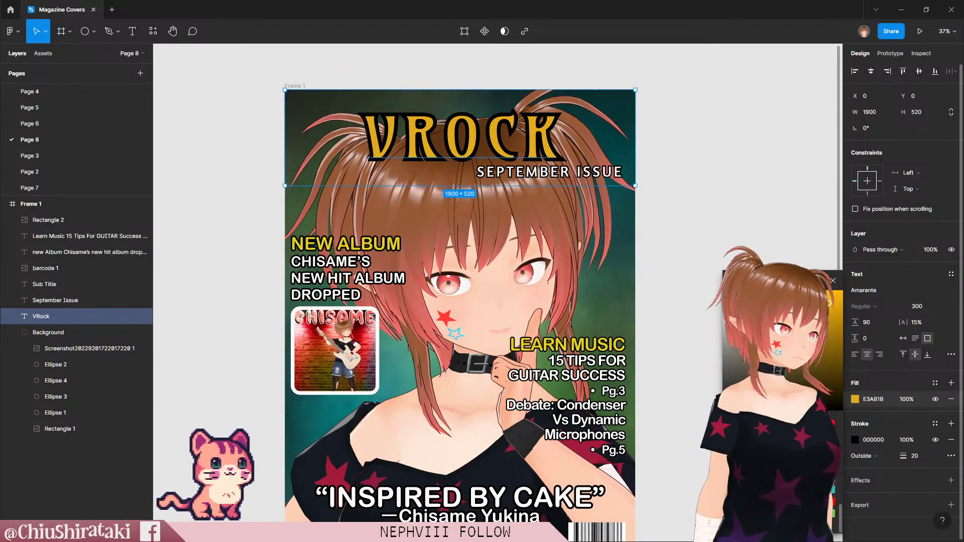
click(832, 513)
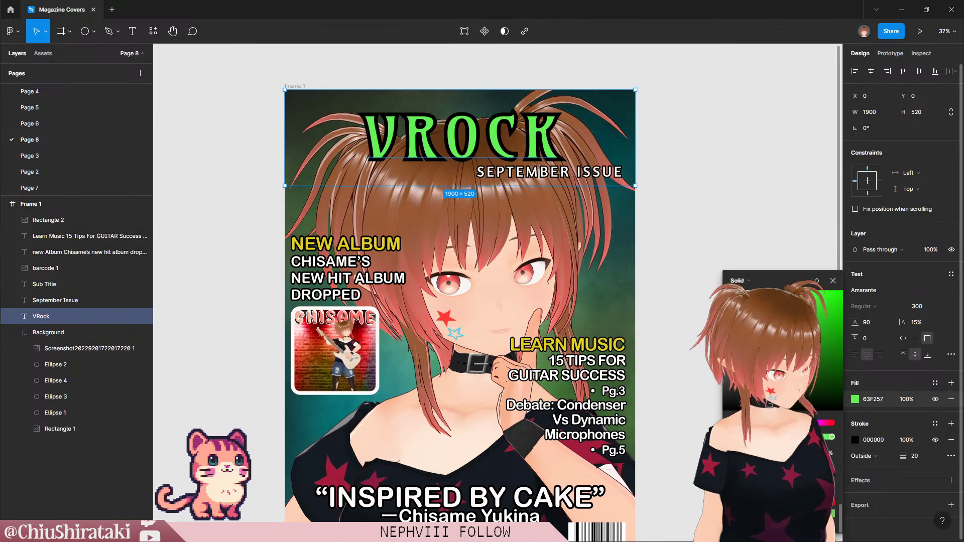
key(Return)
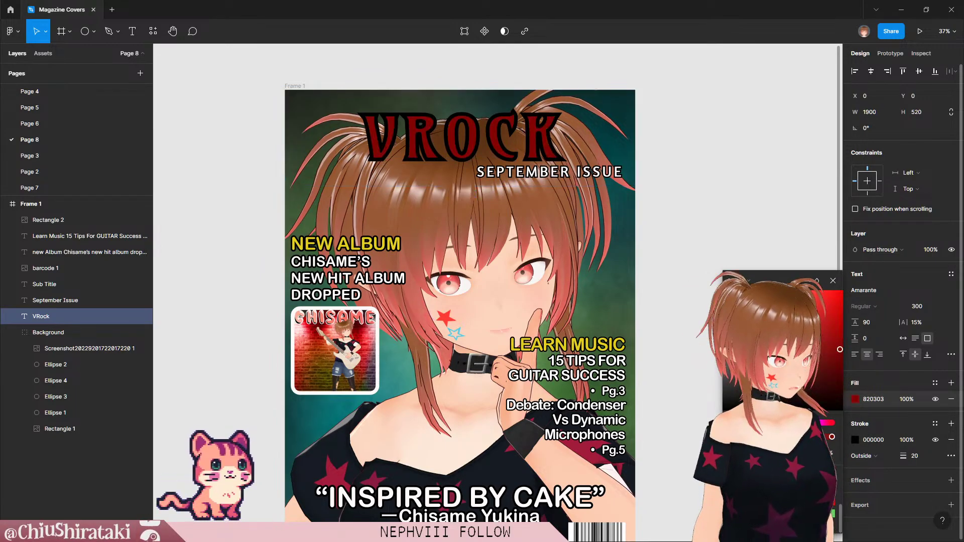
click(808, 298)
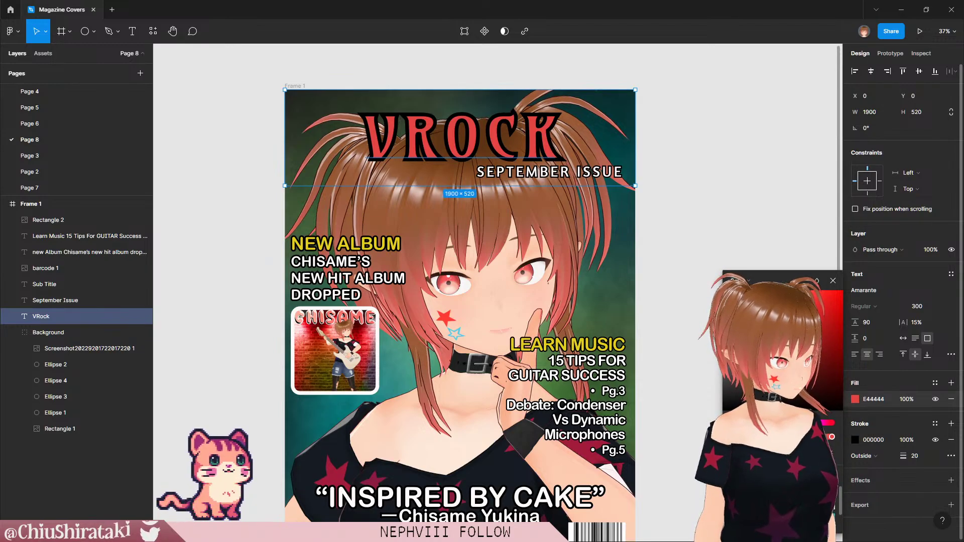
key(Return)
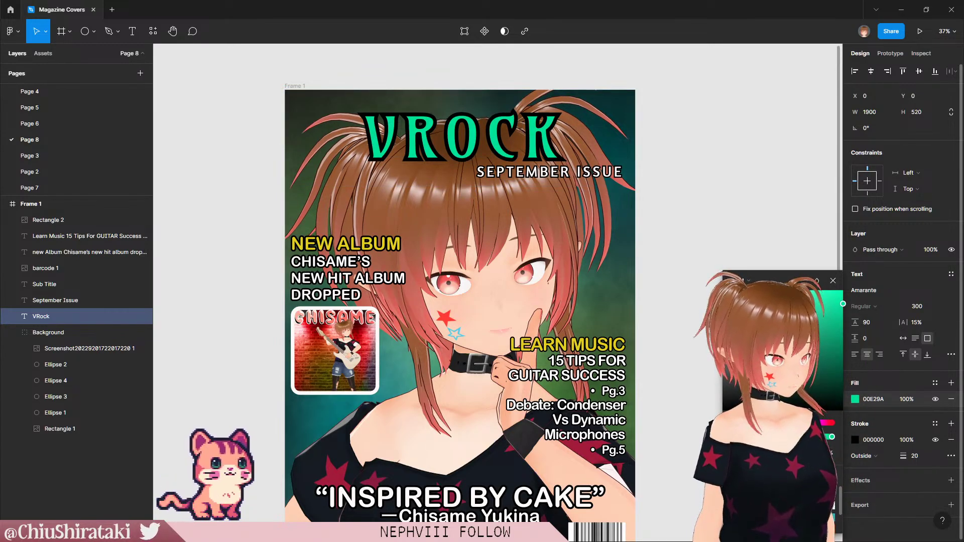
key(Return)
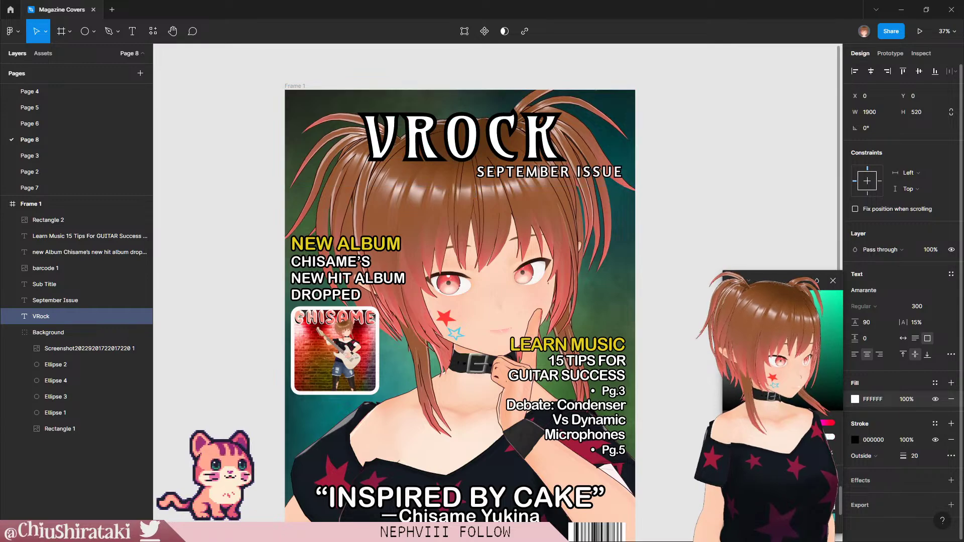
Step: Test 12% and lower opacity on the white title fill, then restore it to 100%
text(12)
key(Return)
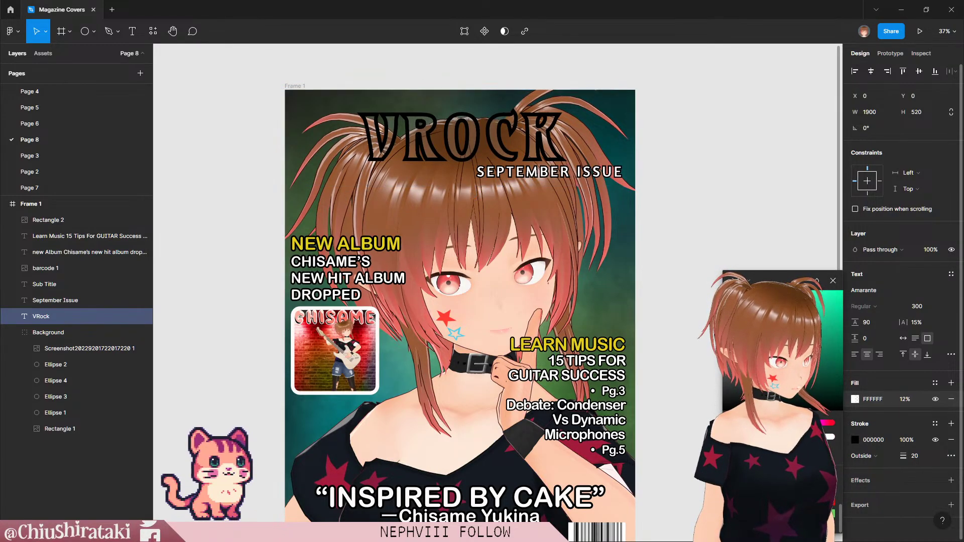
drag(742, 437, 734, 436)
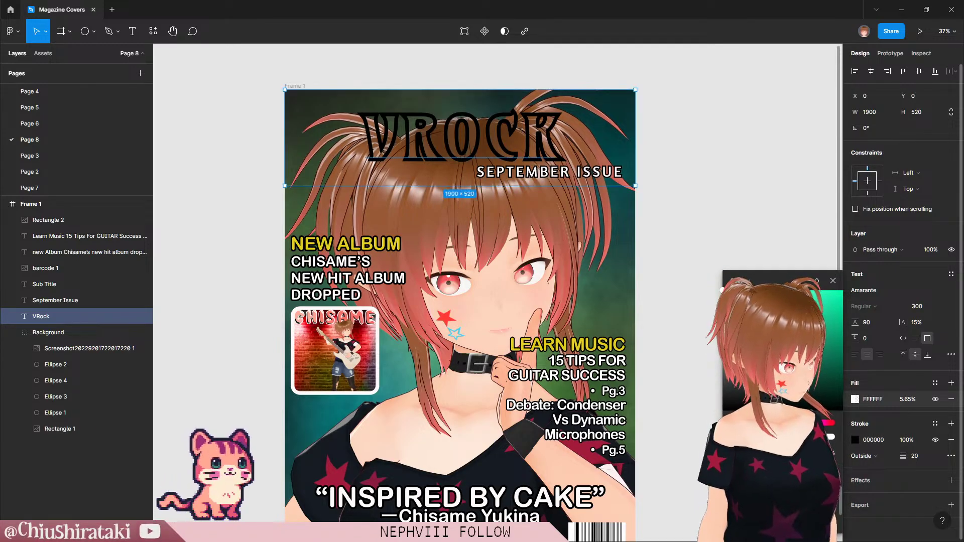
text(100)
key(Return)
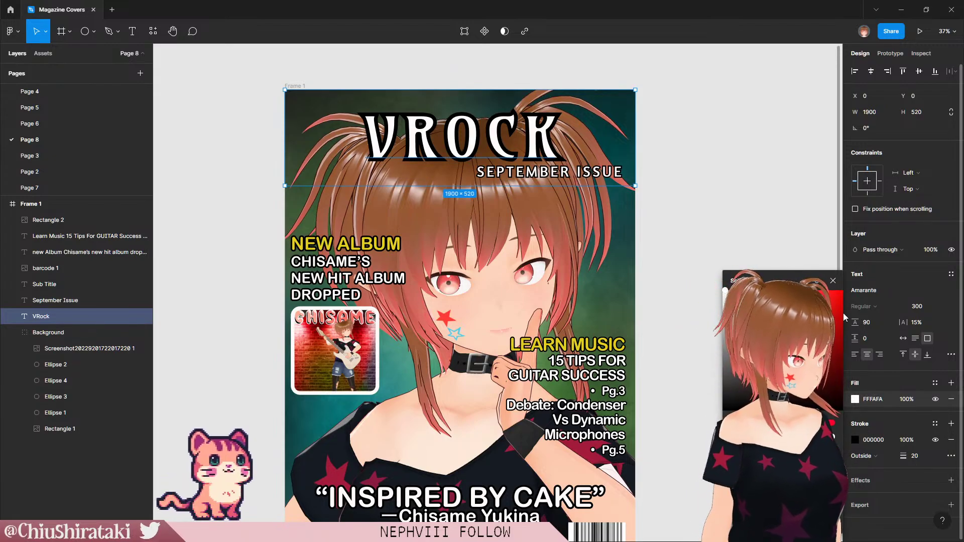
click(834, 281)
click(668, 287)
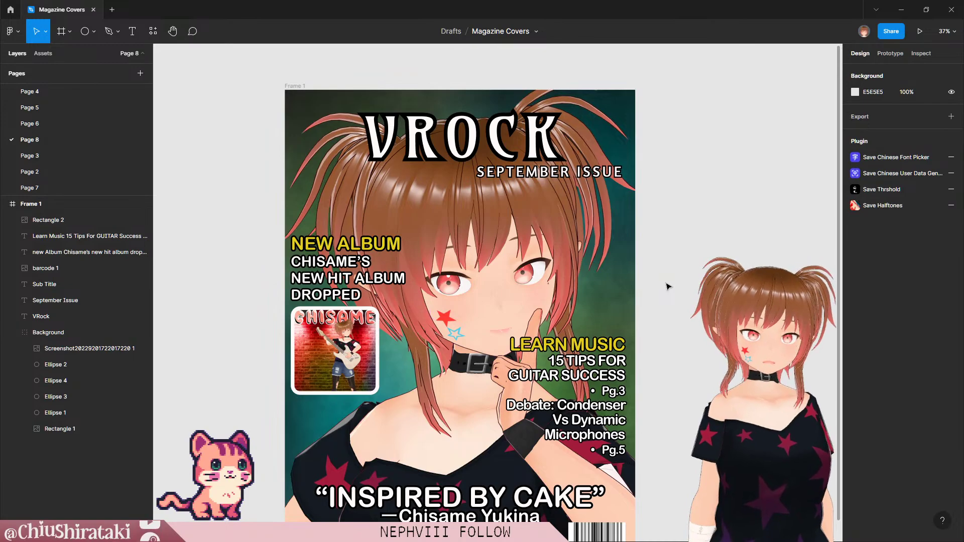
Step: Set the CHISAME album art's border colour to white FFF
click(325, 377)
click(873, 331)
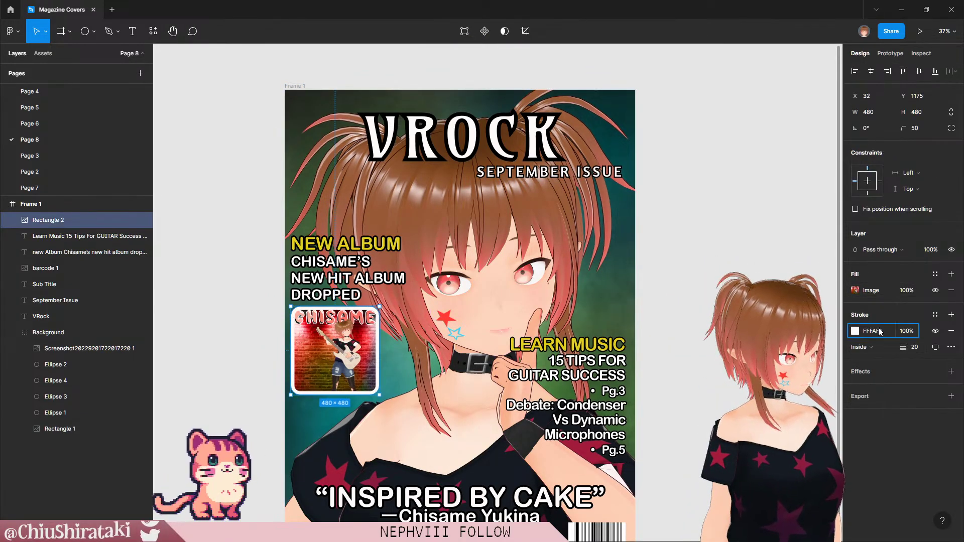
text(FFF)
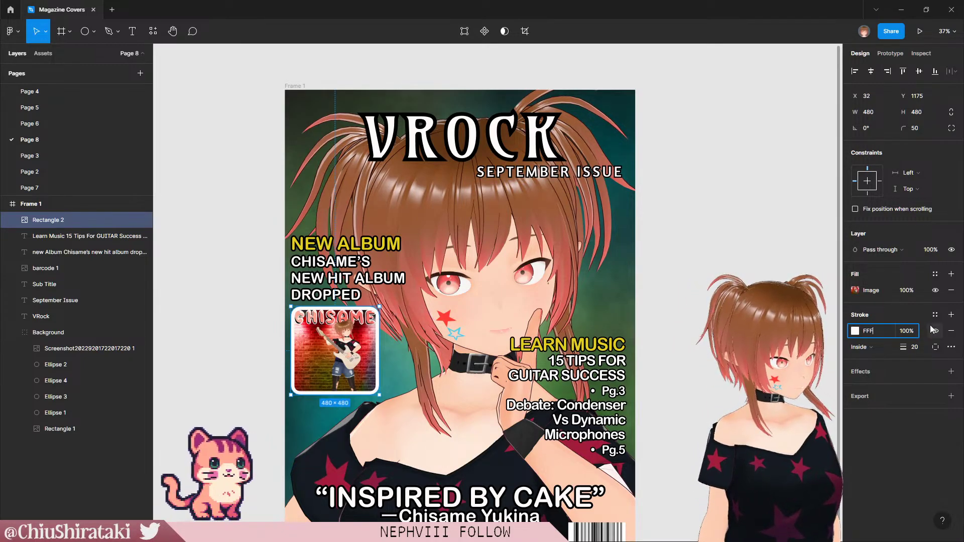
key(Return)
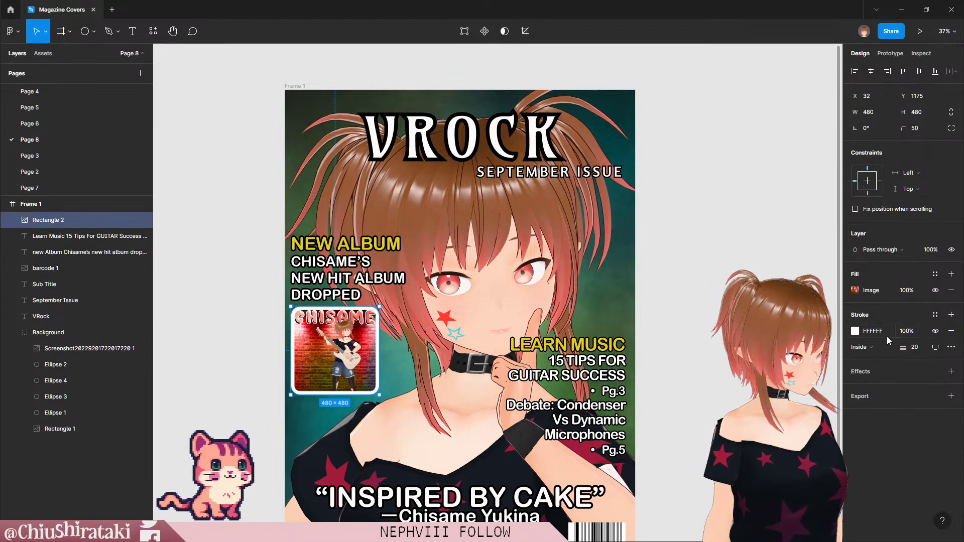
Step: Try Outside and Inside border positions, settling on a Center-aligned border
click(892, 350)
click(884, 359)
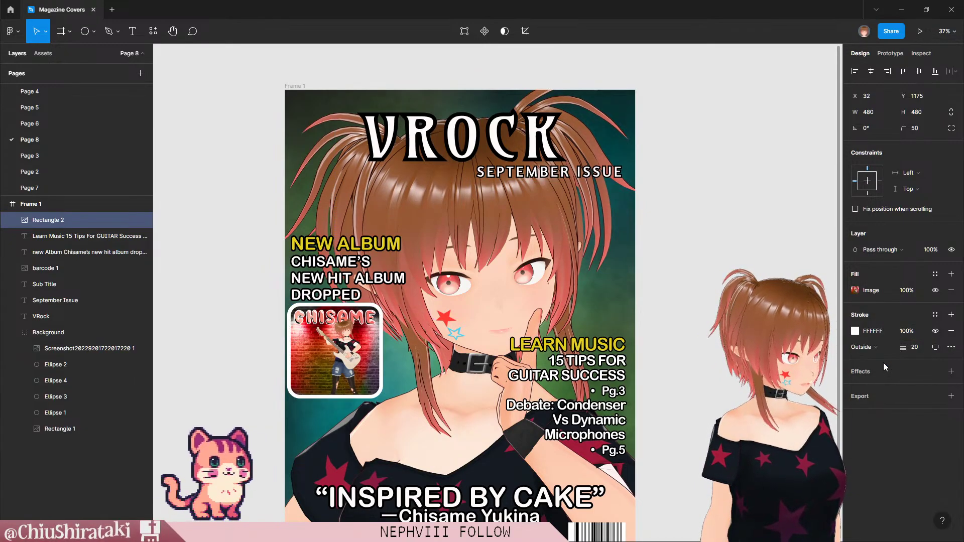
click(881, 348)
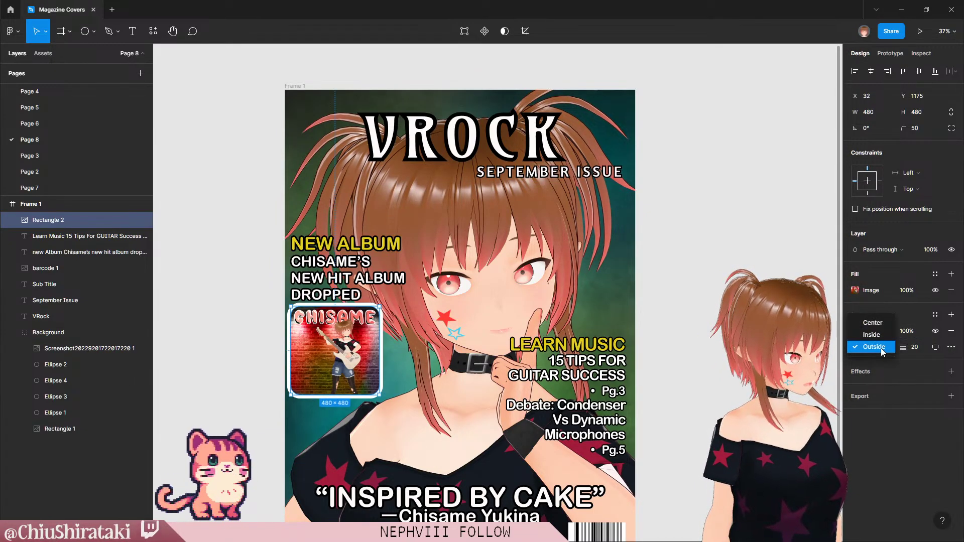
click(879, 341)
click(879, 345)
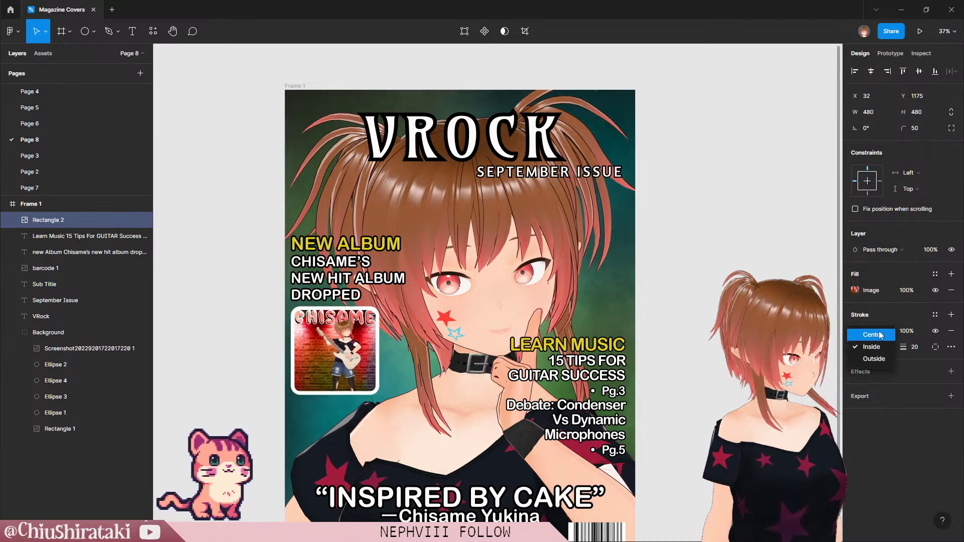
click(879, 338)
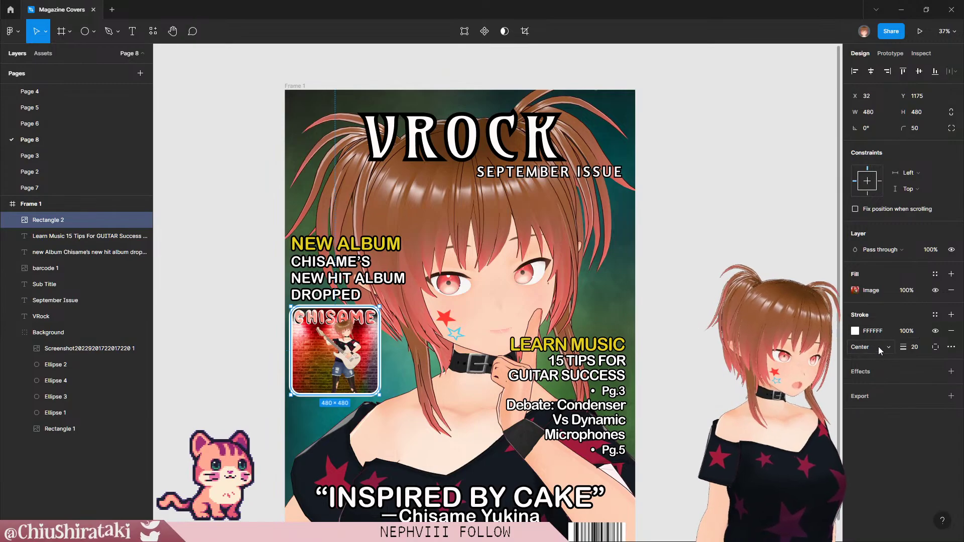
click(879, 347)
click(875, 371)
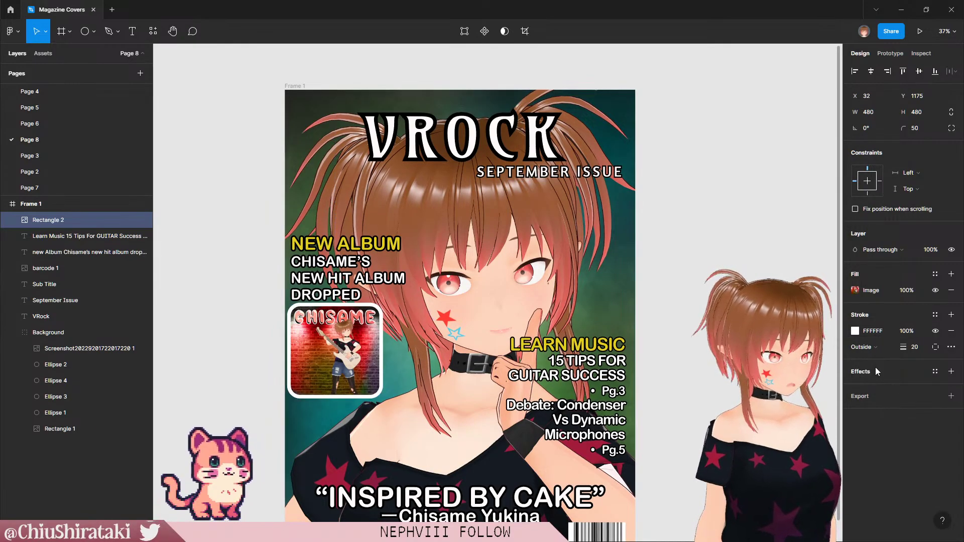
click(878, 348)
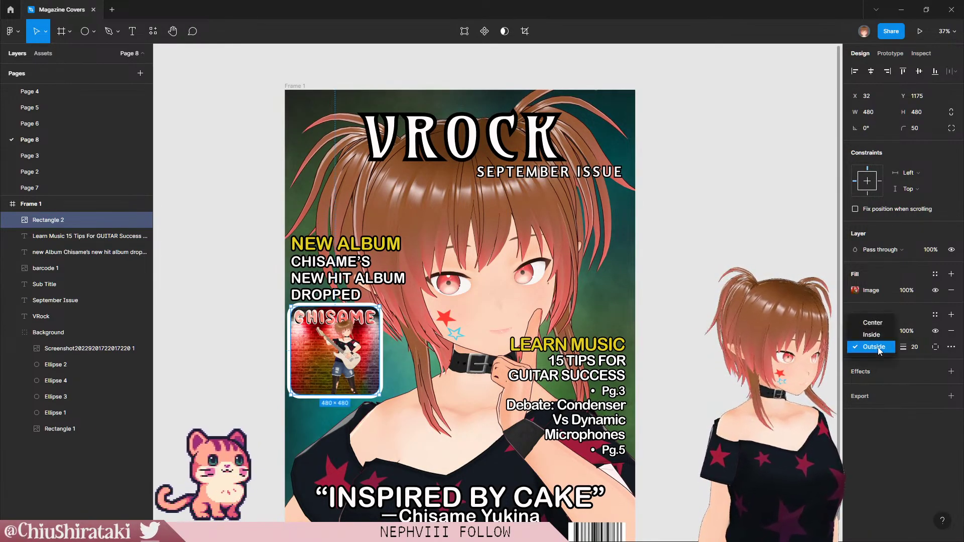
click(872, 322)
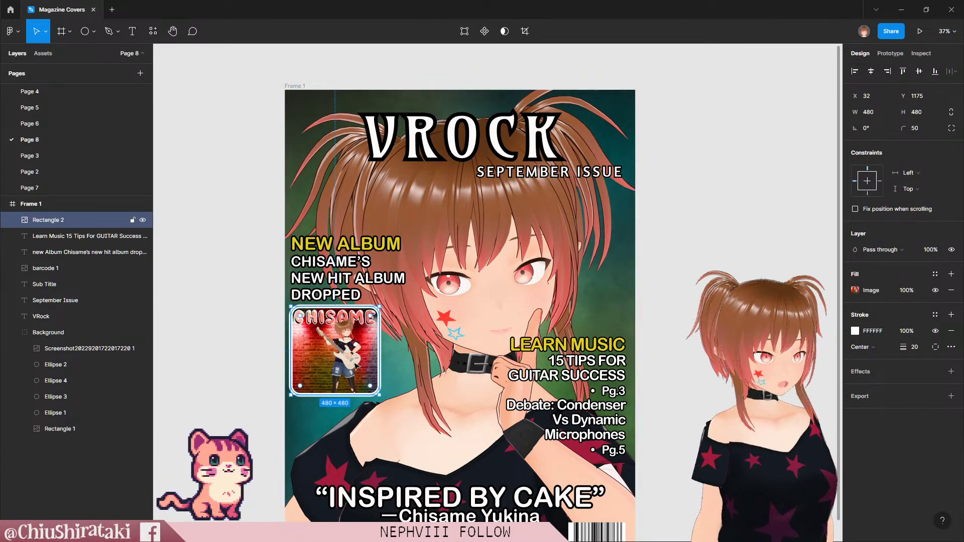
key(Escape)
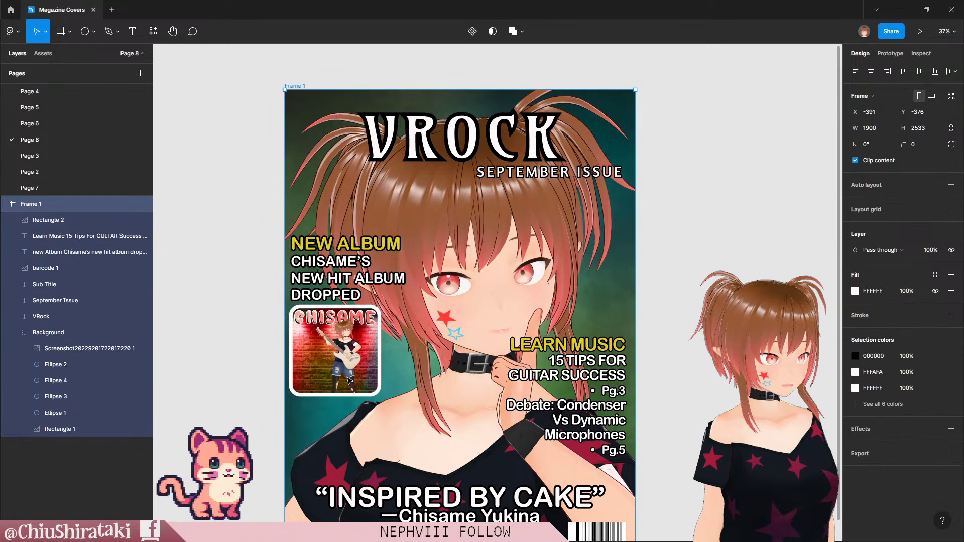
Step: Add a Drop shadow effect to the CHISAME album art
click(364, 359)
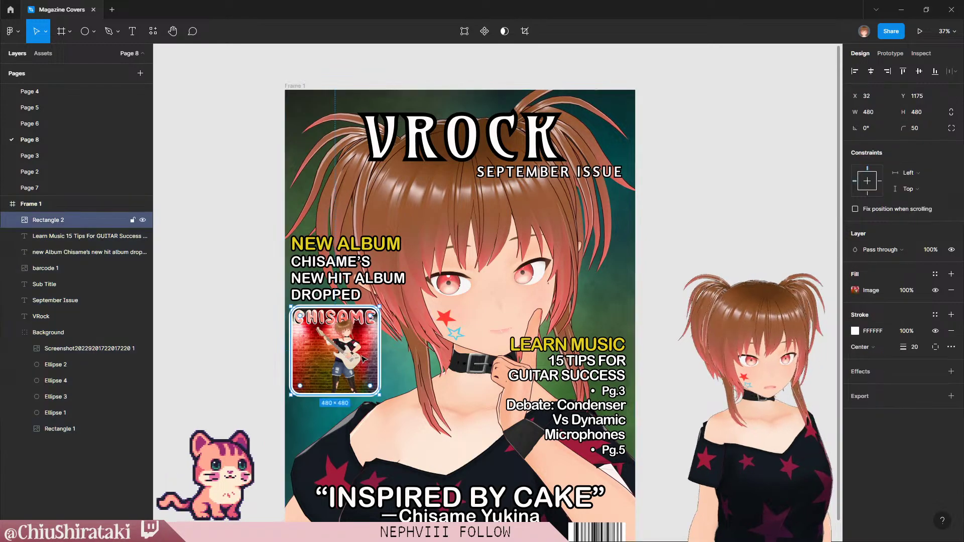
click(952, 372)
click(896, 384)
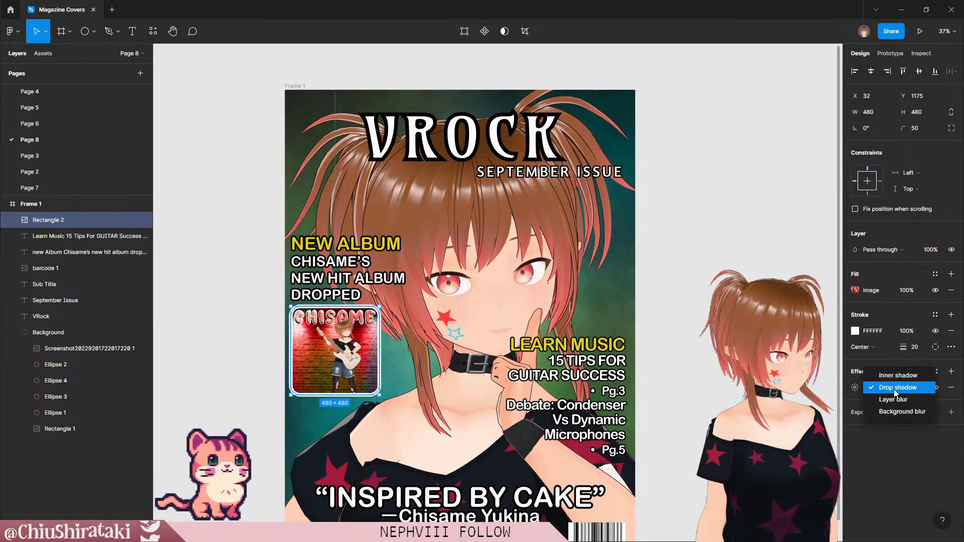
click(899, 387)
click(855, 388)
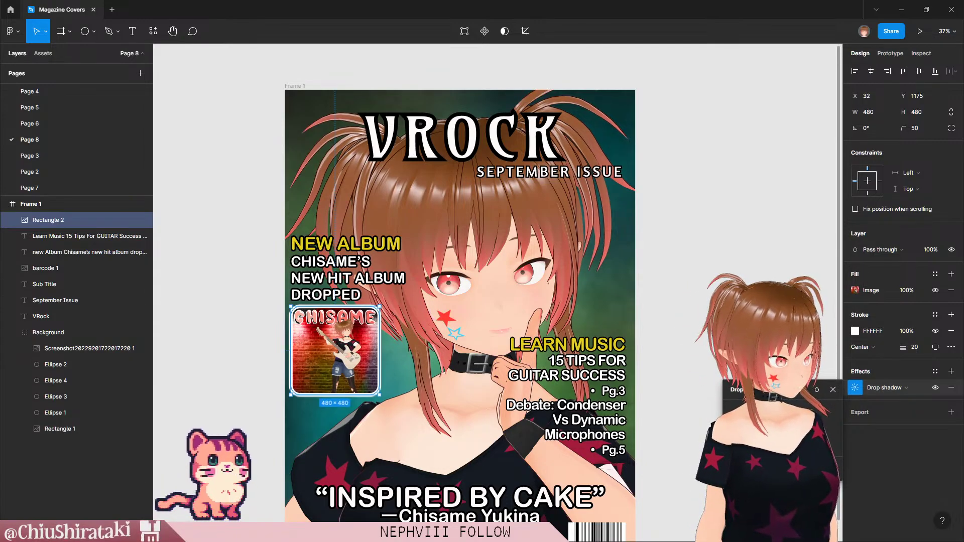
Step: Adjust the shadow's blur and spread (spread 0) and colour it FFFFFF for a white glow
drag(827, 427, 839, 428)
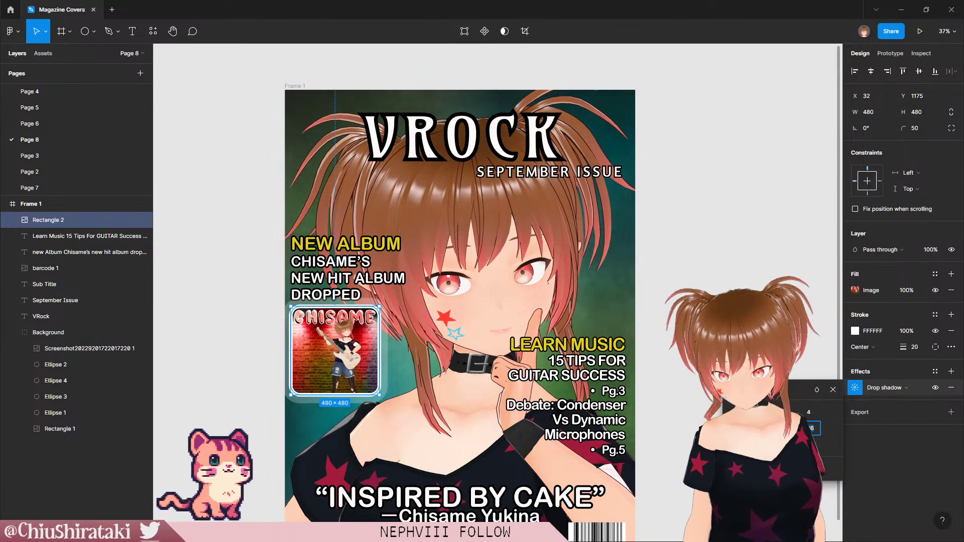
text(0)
key(Return)
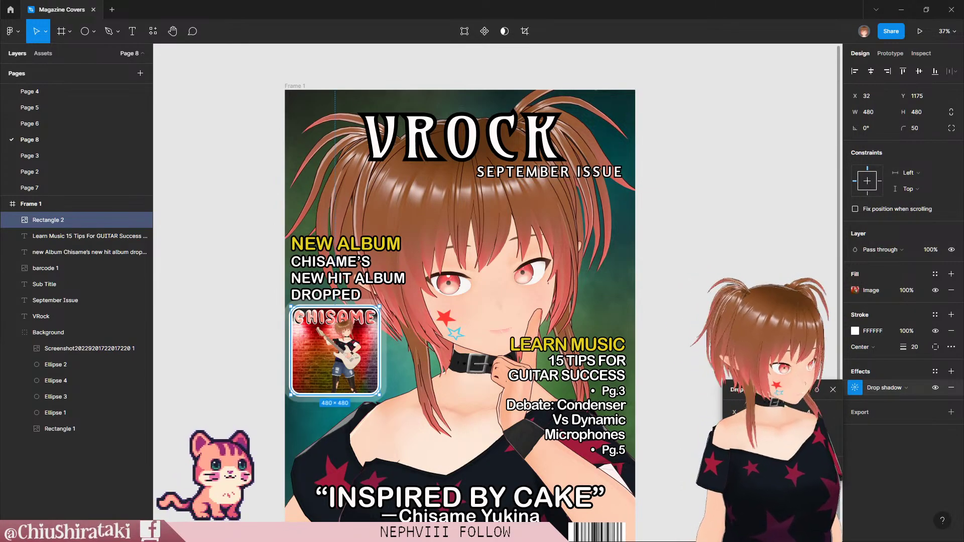
click(806, 412)
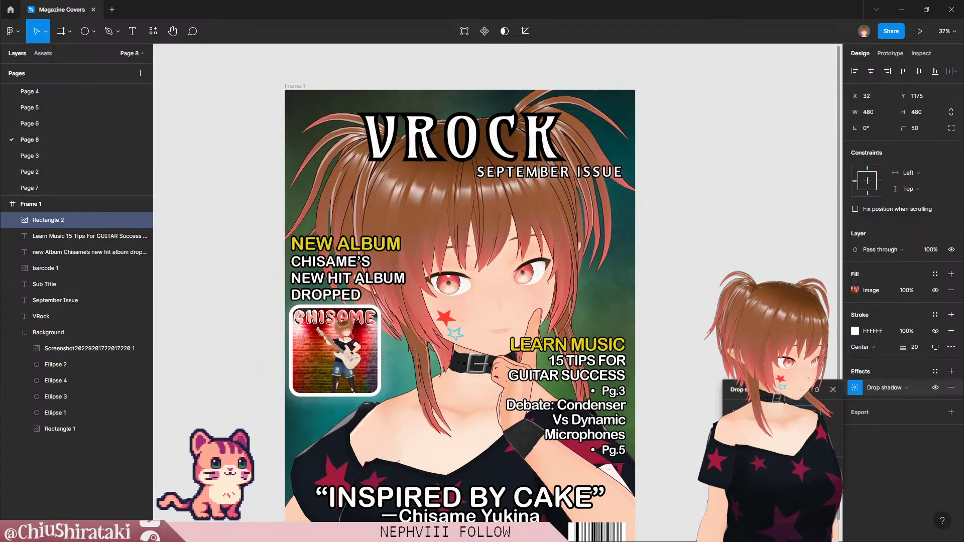
drag(8, 417, 8, 417)
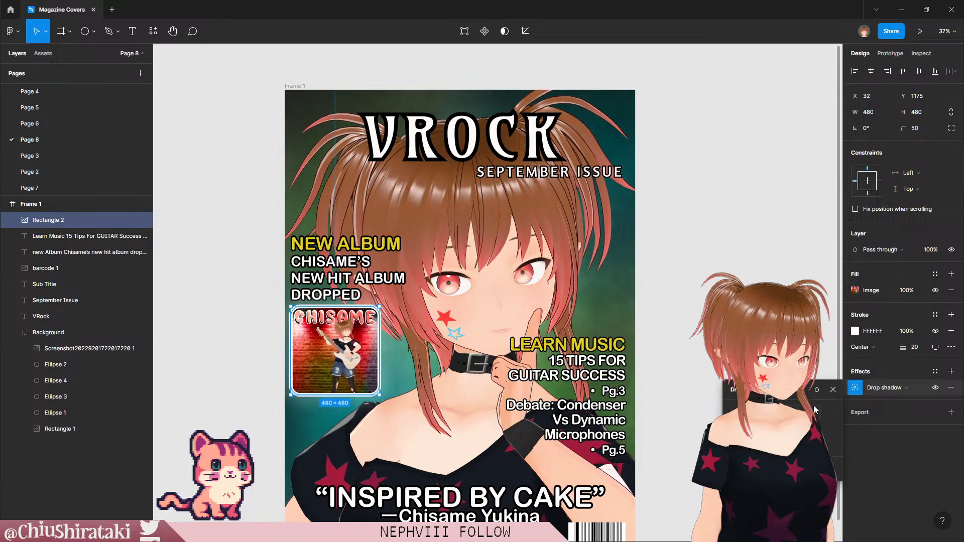
click(735, 444)
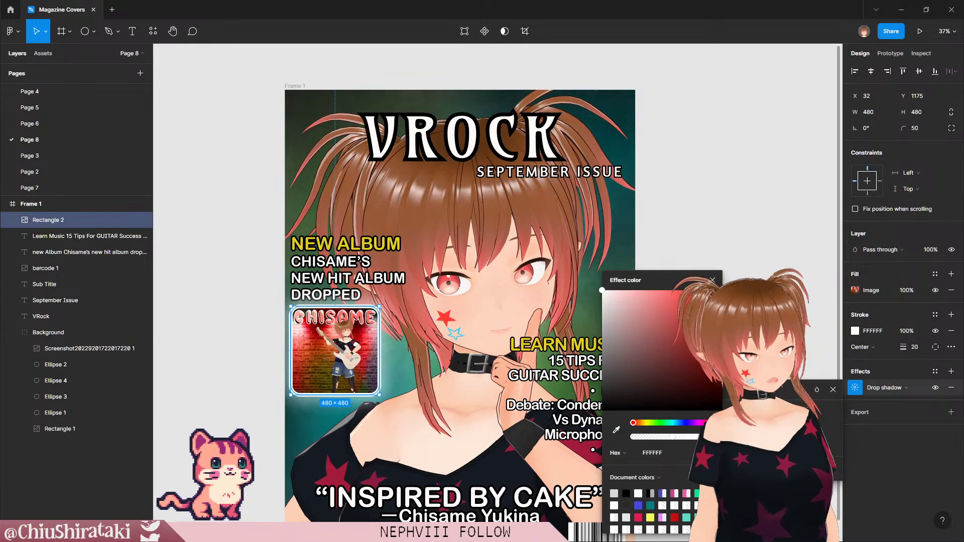
click(834, 390)
click(705, 398)
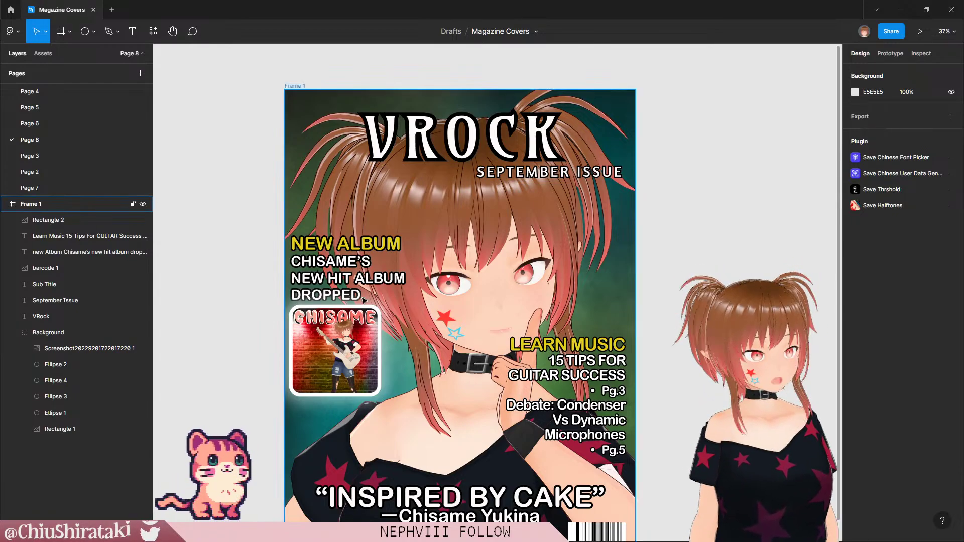
Step: Drag Rectangle 2 below VRock so it sits just above Background
click(331, 309)
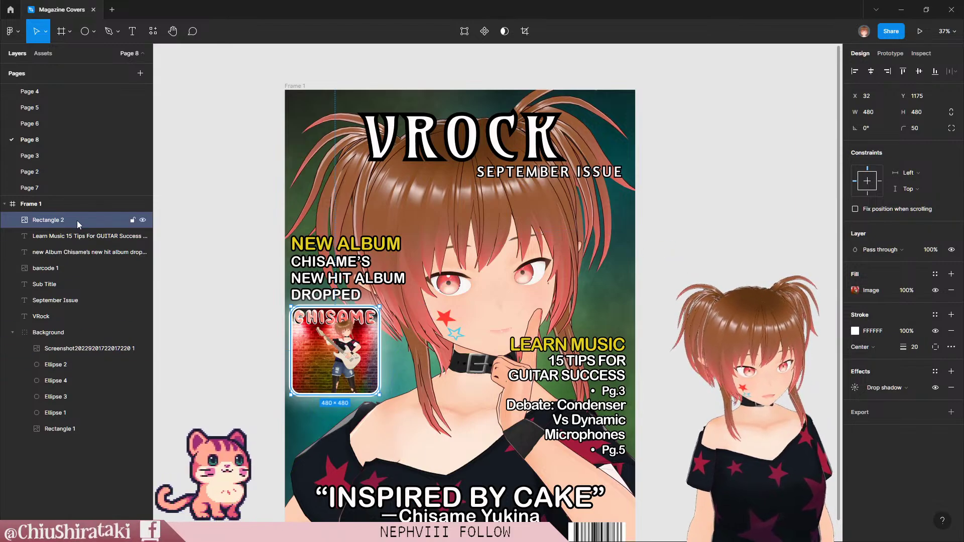
drag(77, 221, 74, 321)
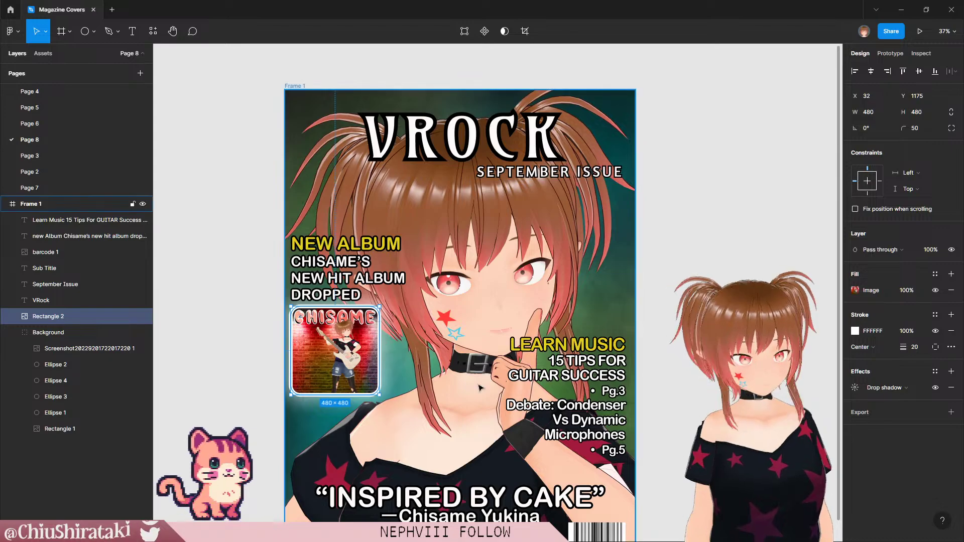
Step: Copy Group 12, the social-media handle from the Cryptosis cover on Page 6, then return to Page 8
scroll(552, 377, down, 2)
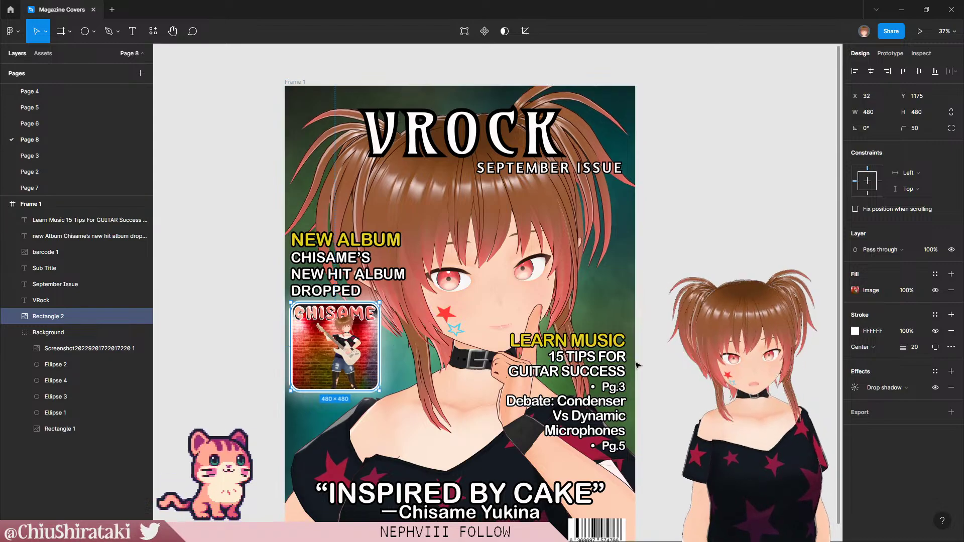
scroll(635, 366, down, 2)
scroll(503, 402, up, 1)
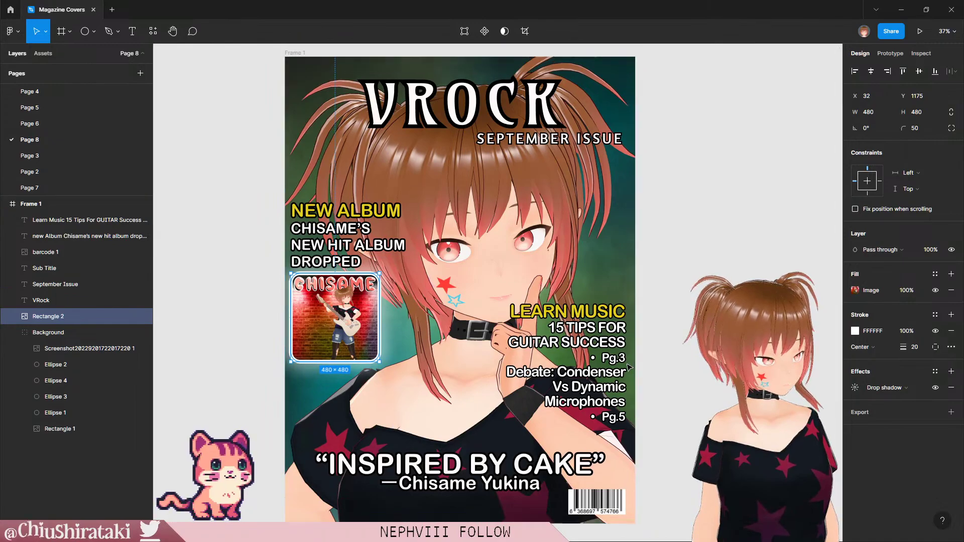
scroll(365, 450, up, 3)
scroll(365, 449, down, 3)
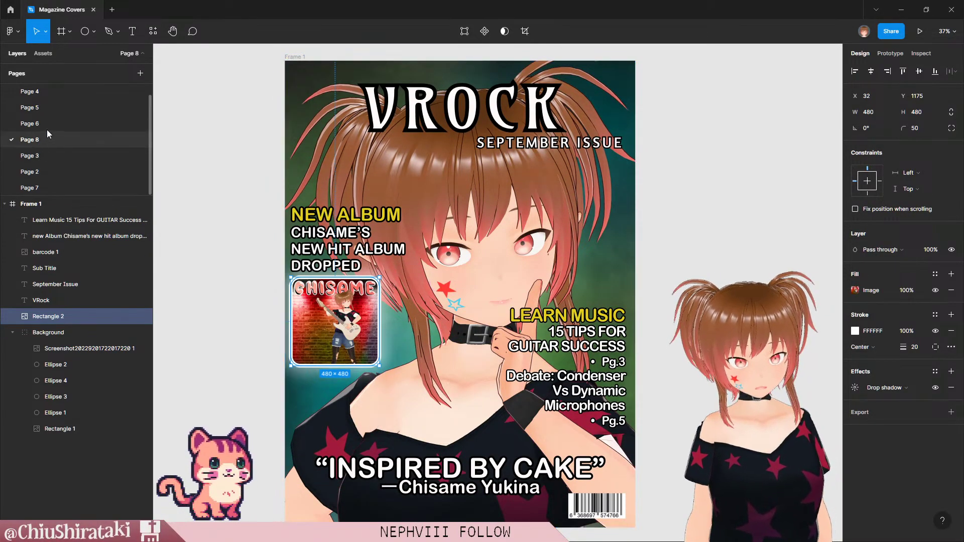
click(47, 124)
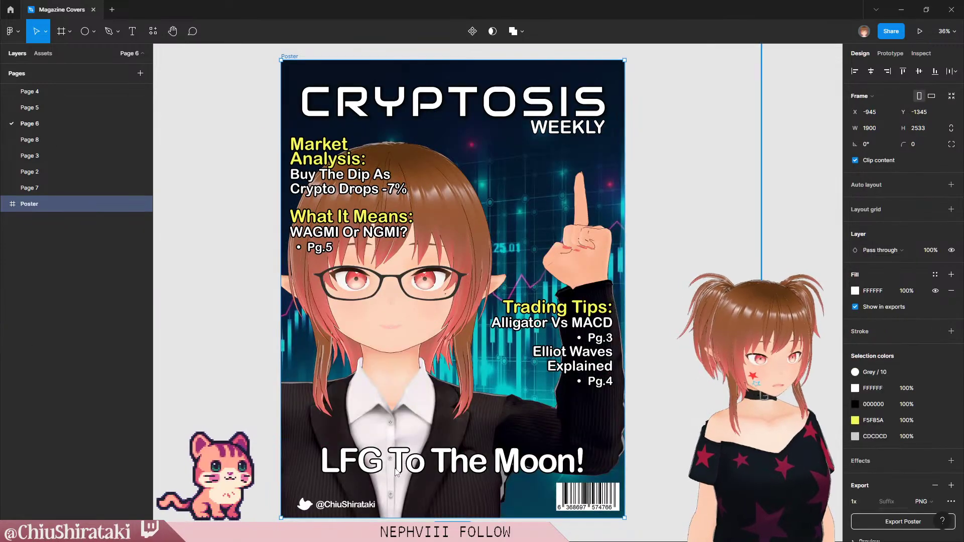
click(355, 502)
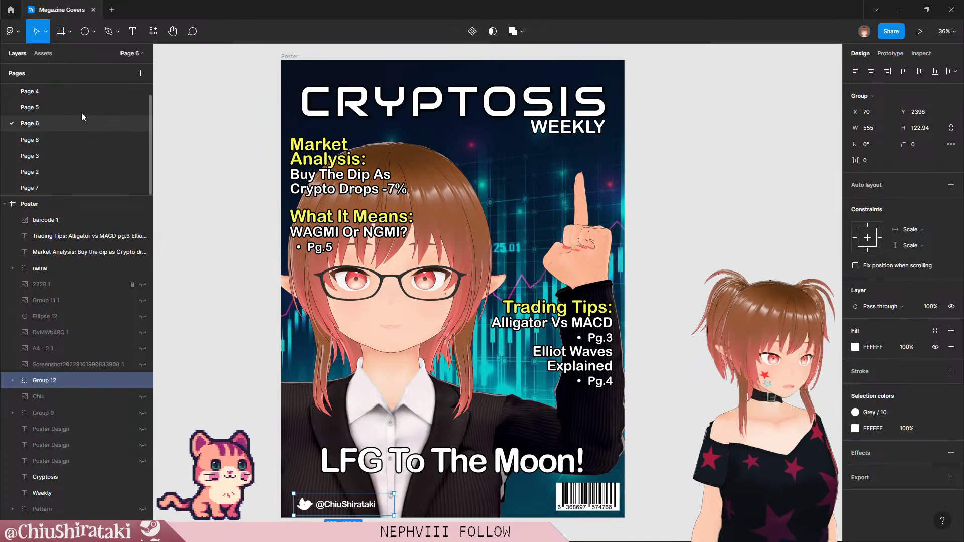
click(66, 142)
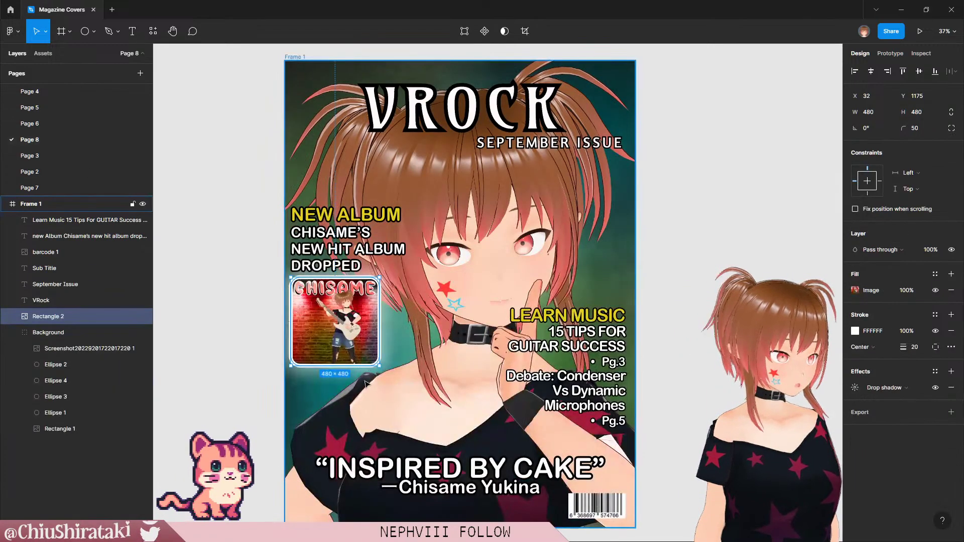
Step: Paste the social-media handle group into Frame 1, trying then removing outlines on the group and icon
key(ctrl+v)
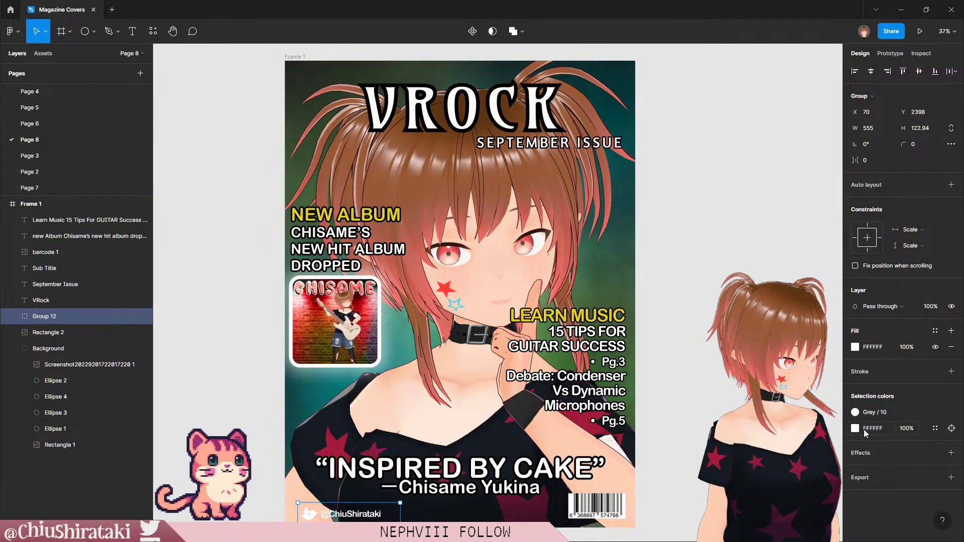
click(951, 371)
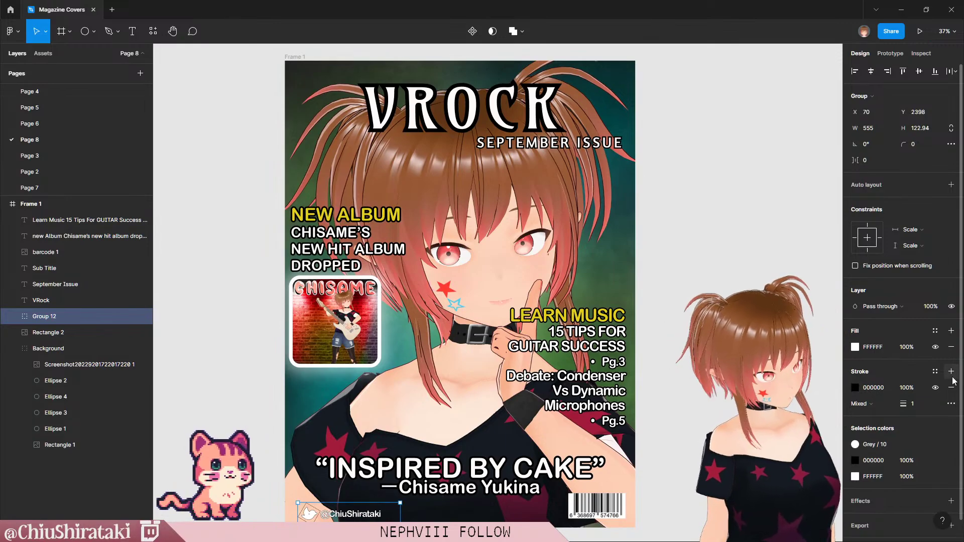
click(951, 387)
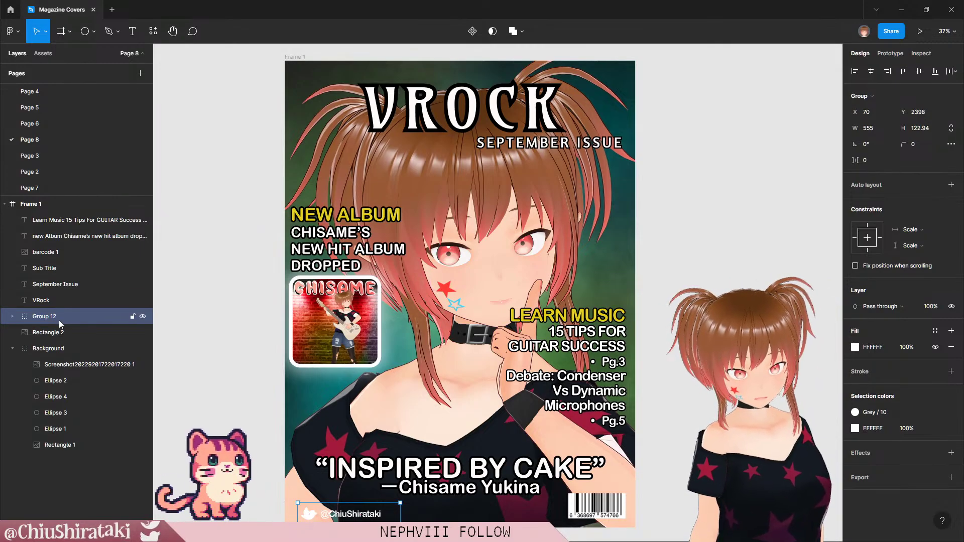
click(12, 316)
click(72, 347)
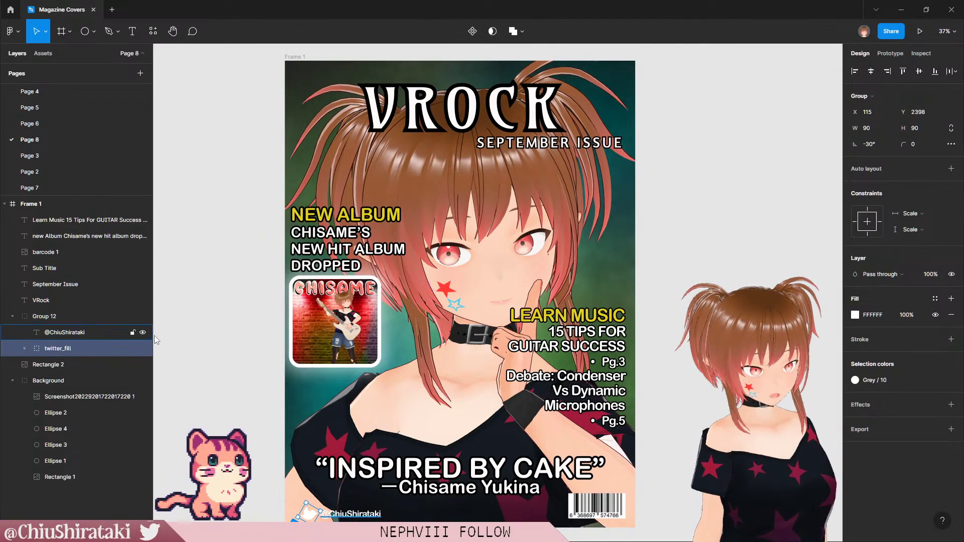
click(951, 340)
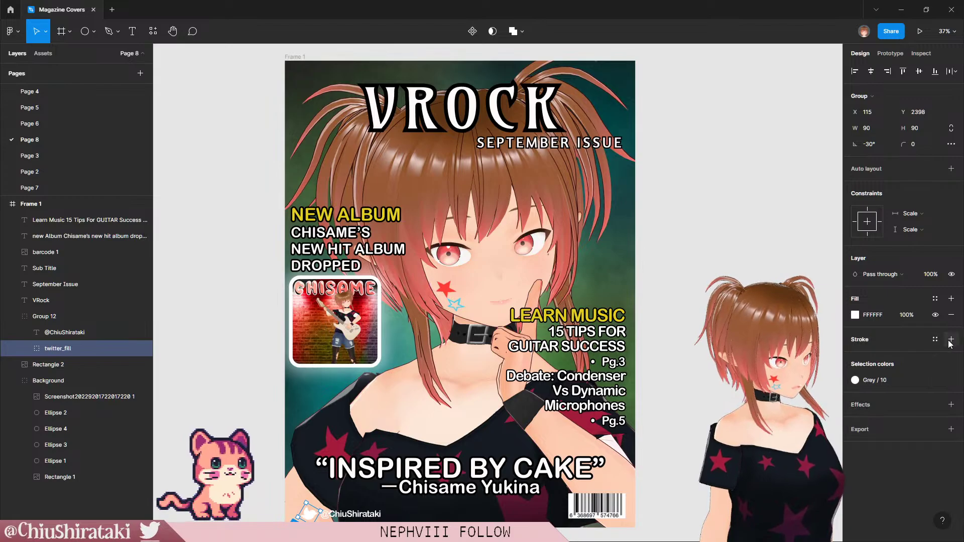
click(952, 356)
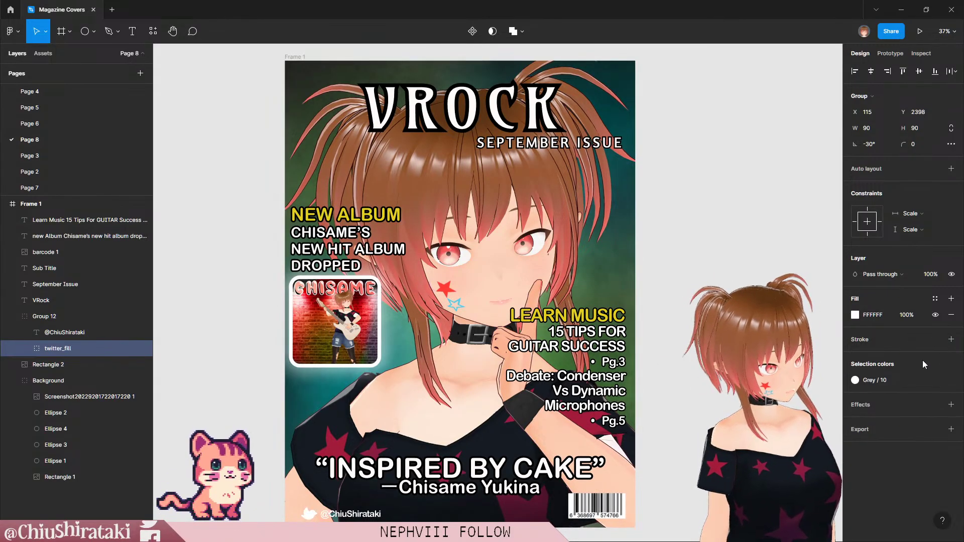
Step: Give the bird shape inside twitter_fill a black 6 px outline positioned Outside
click(24, 353)
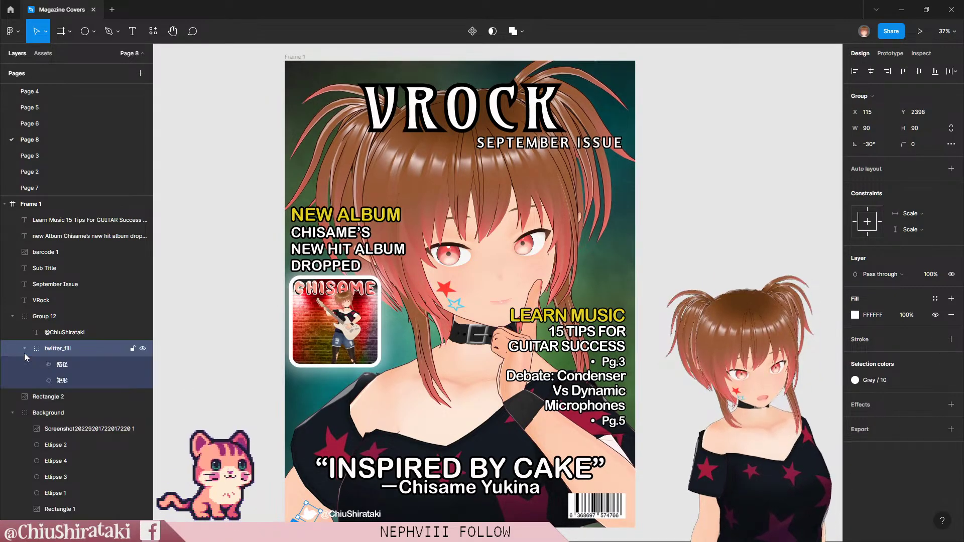
click(77, 370)
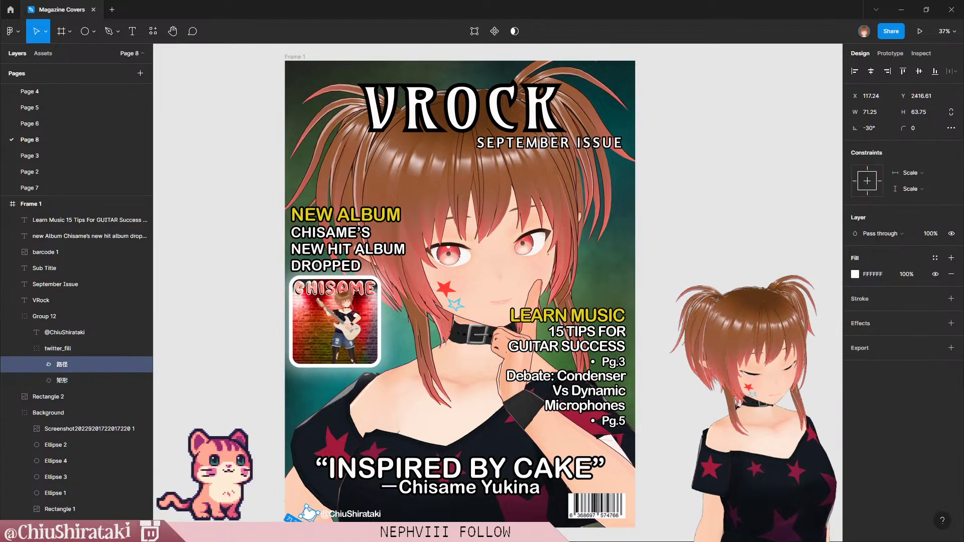
click(951, 298)
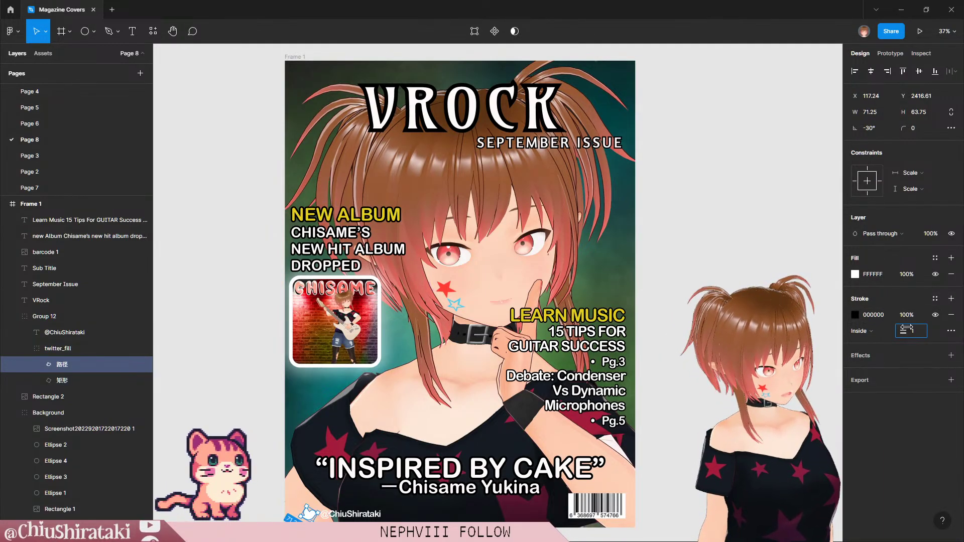
drag(912, 329, 915, 329)
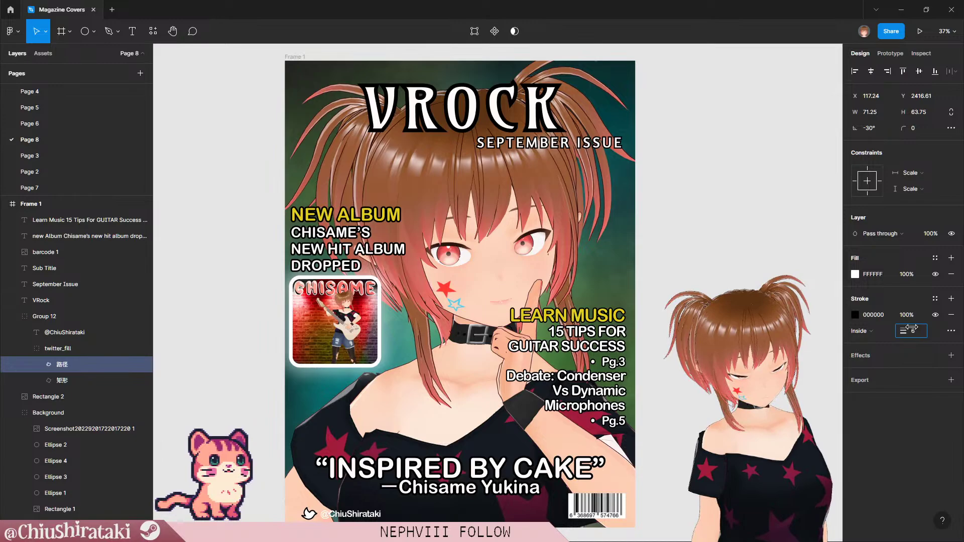
click(869, 331)
click(884, 346)
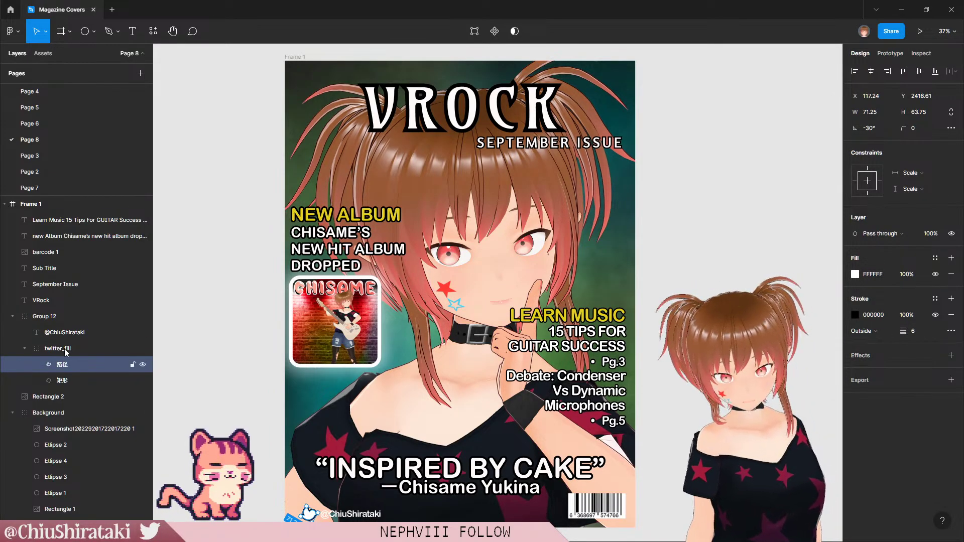
Step: Add a black 6 px outline to the handle text layer
click(55, 333)
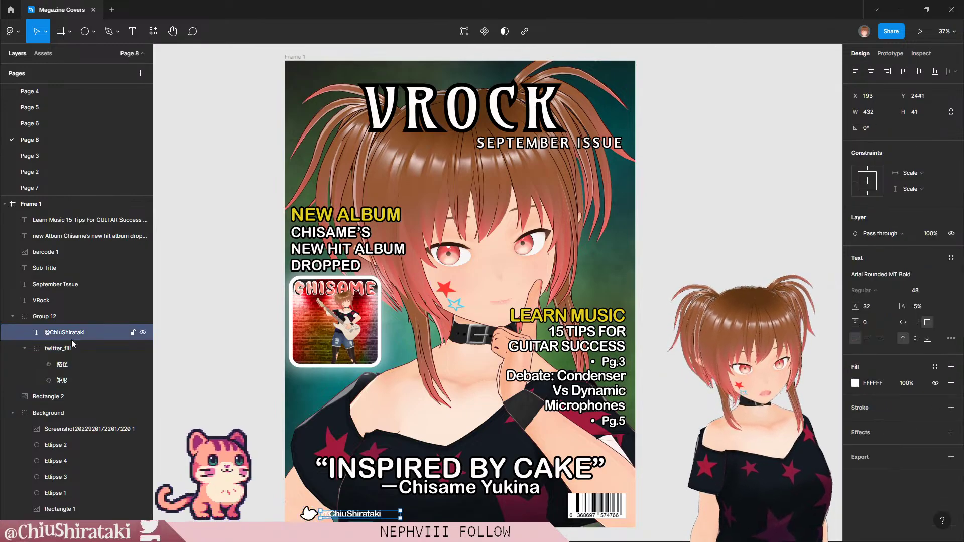
click(951, 407)
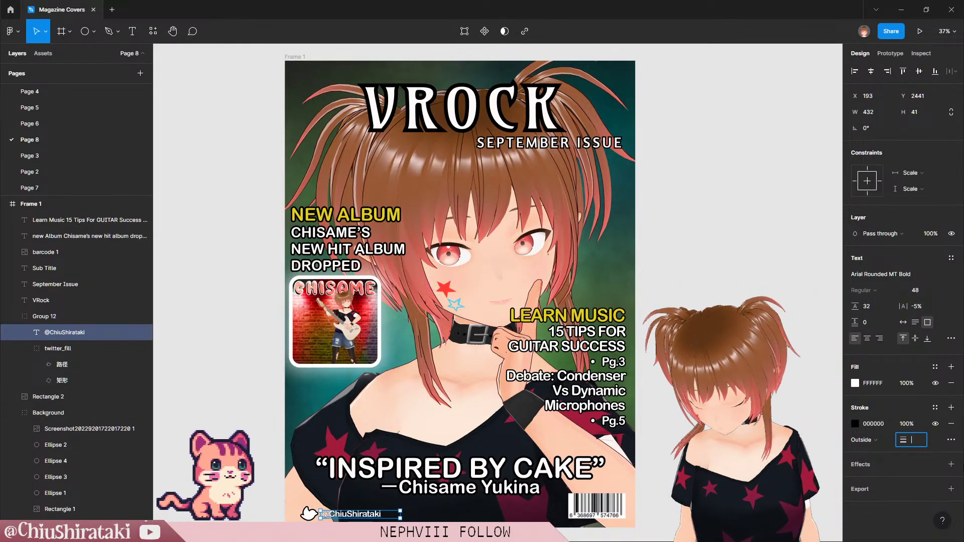
text(6)
key(Return)
click(730, 415)
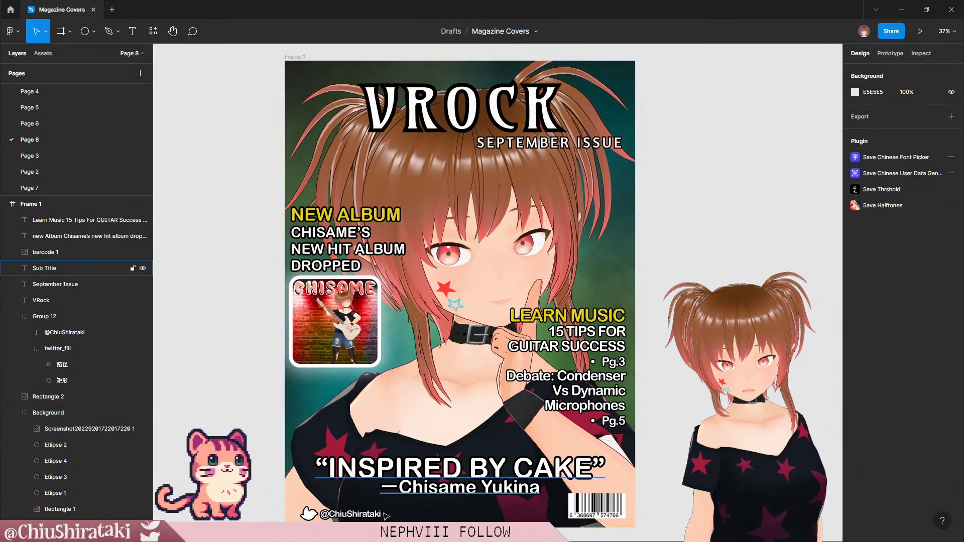
Step: Edit the bottom-left handle text, erasing the surname part of the account handle
scroll(393, 493, down, 2)
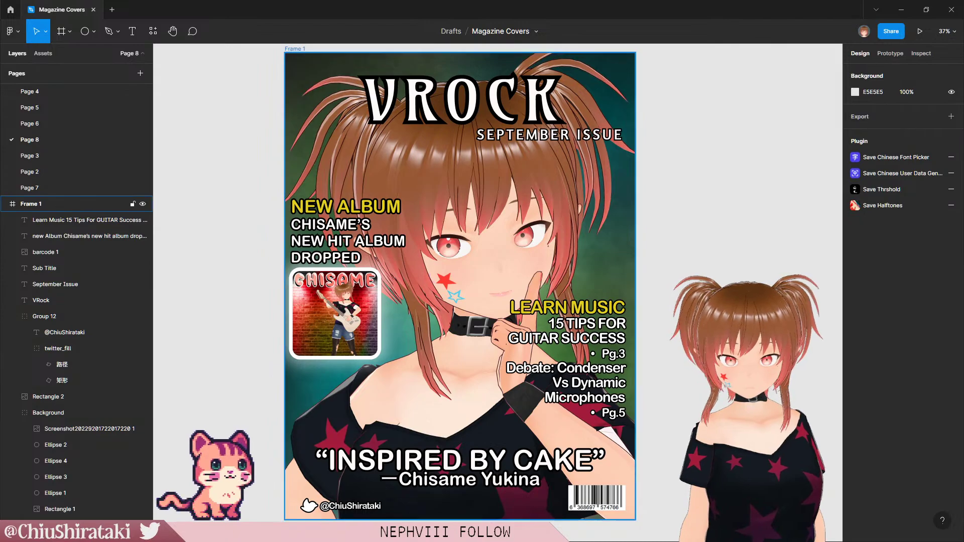
double_click(362, 507)
double_click(361, 507)
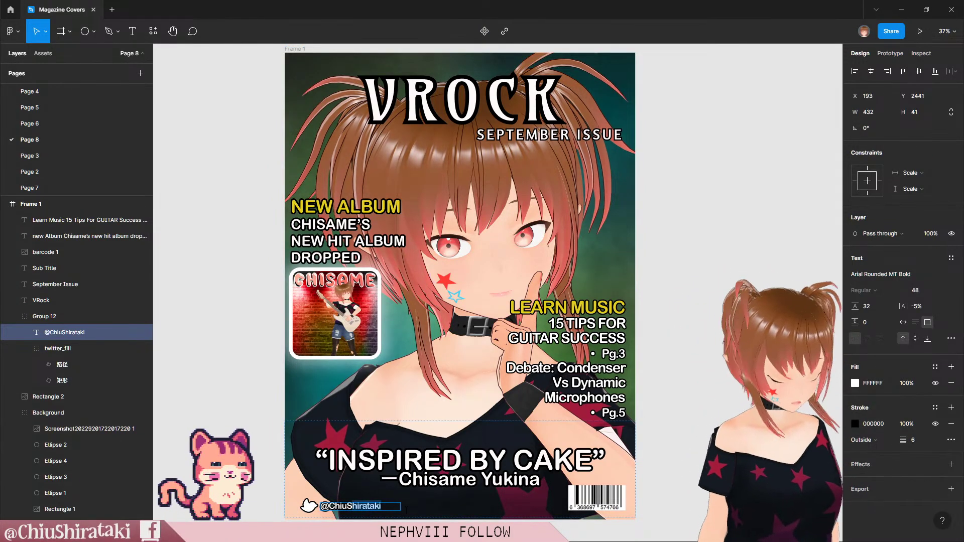
key(BackSpace)
key(BackSpace)
key(BackSpace)
key(BackSpace)
key(BackSpace)
key(BackSpace)
key(BackSpace)
key(BackSpace)
key(BackSpace)
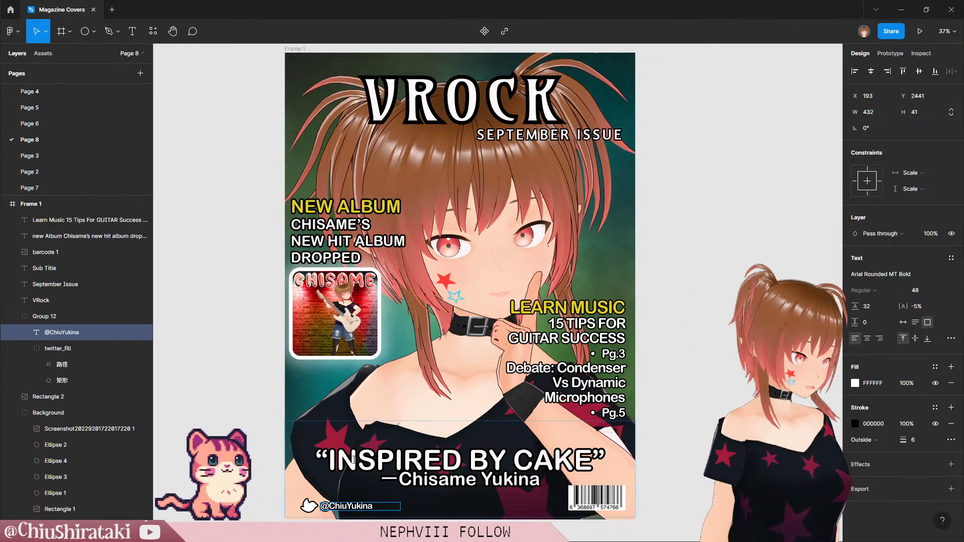
Step: Glance at the covers on Page 6 and Page 3, then return to Page 8
click(76, 124)
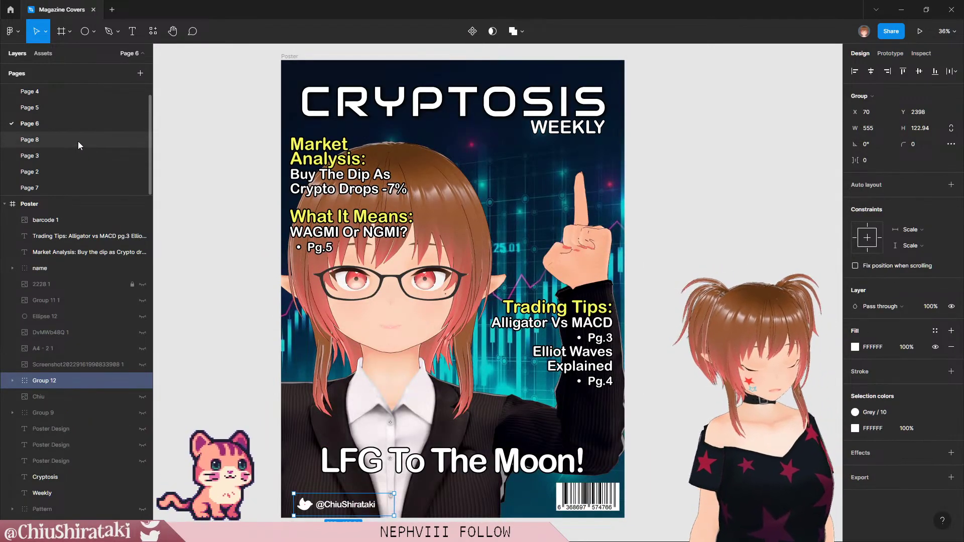
click(78, 143)
click(97, 155)
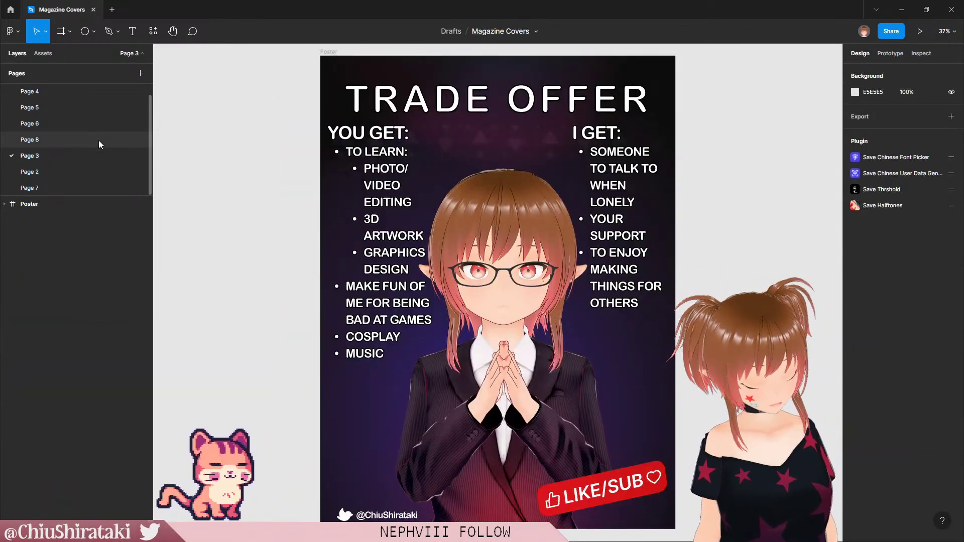
click(98, 145)
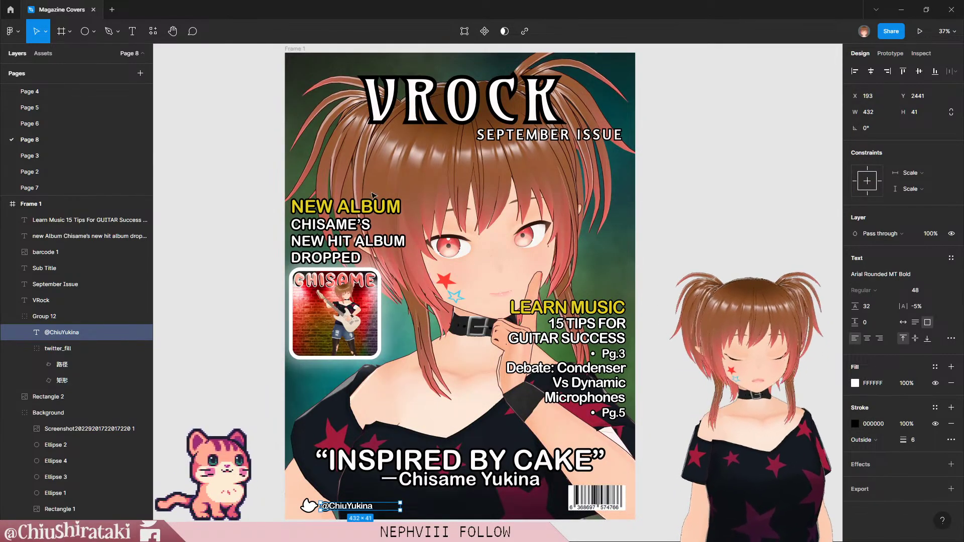
Step: Add a 1 px black inside stroke to barcode 1 in the bottom-right corner
click(426, 400)
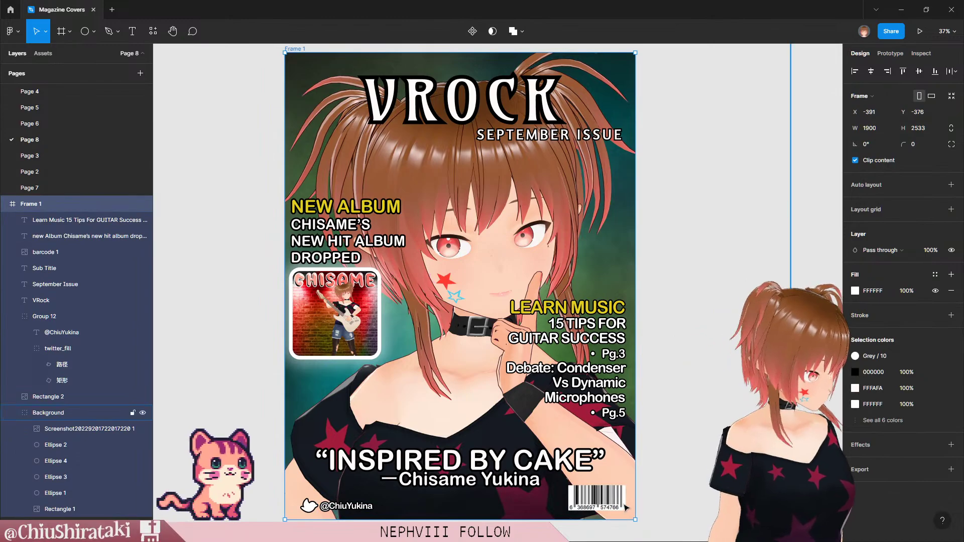
click(623, 500)
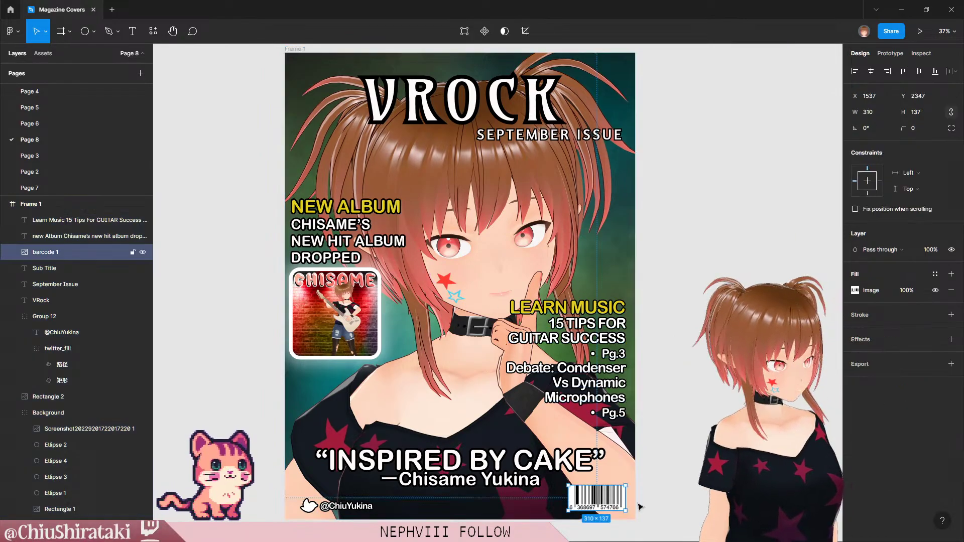
click(951, 315)
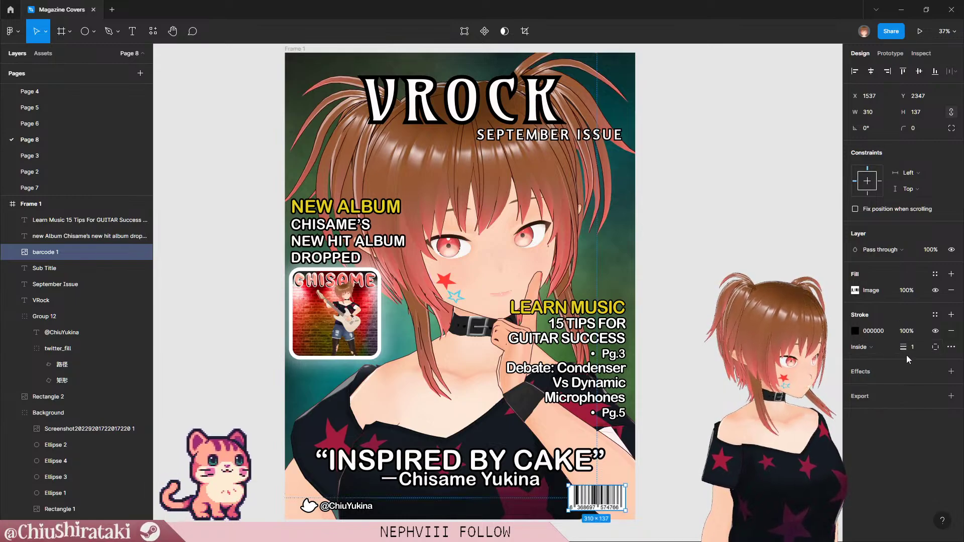
click(802, 399)
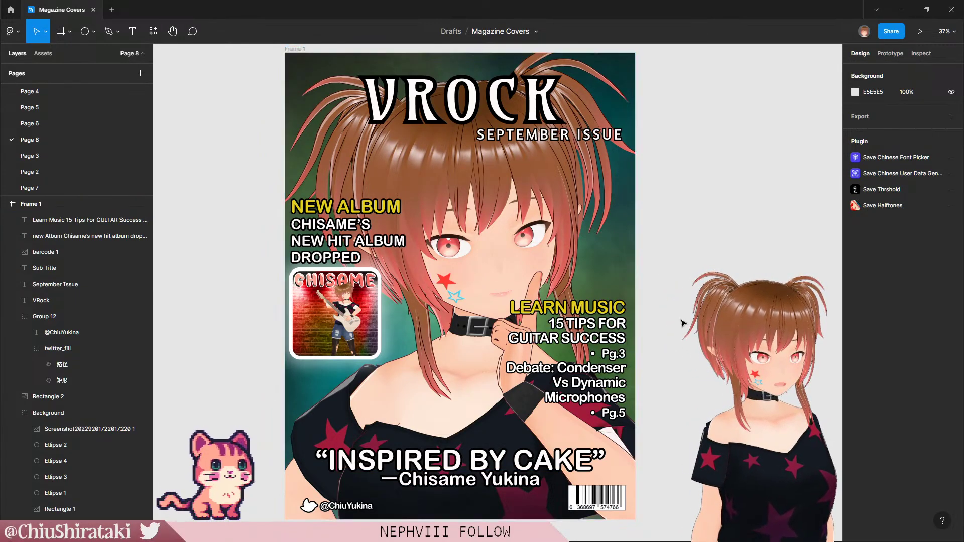
click(621, 506)
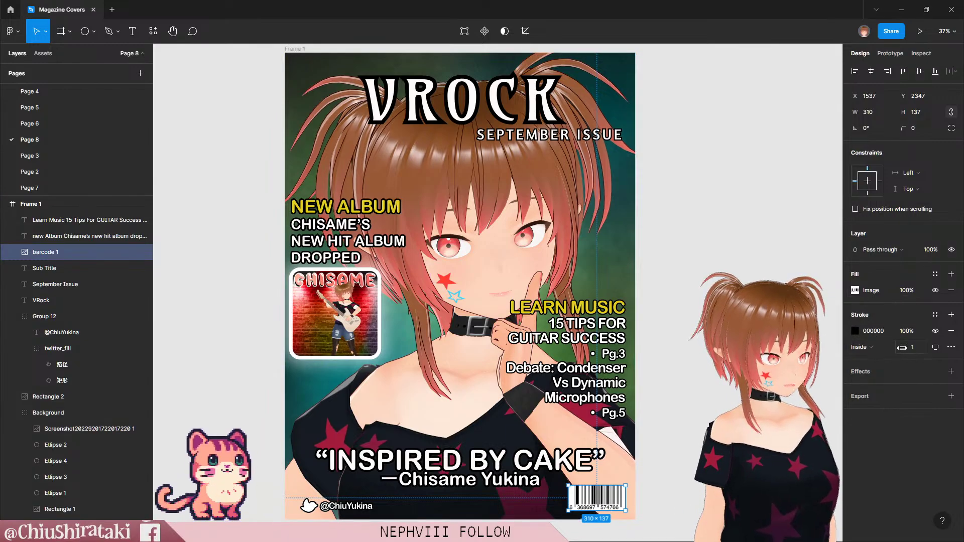
click(659, 526)
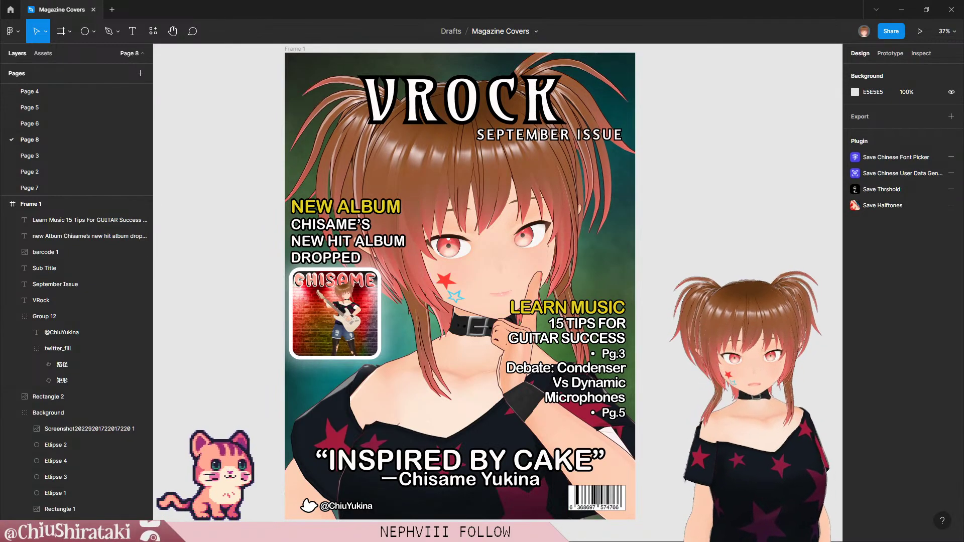
scroll(639, 464, up, 1)
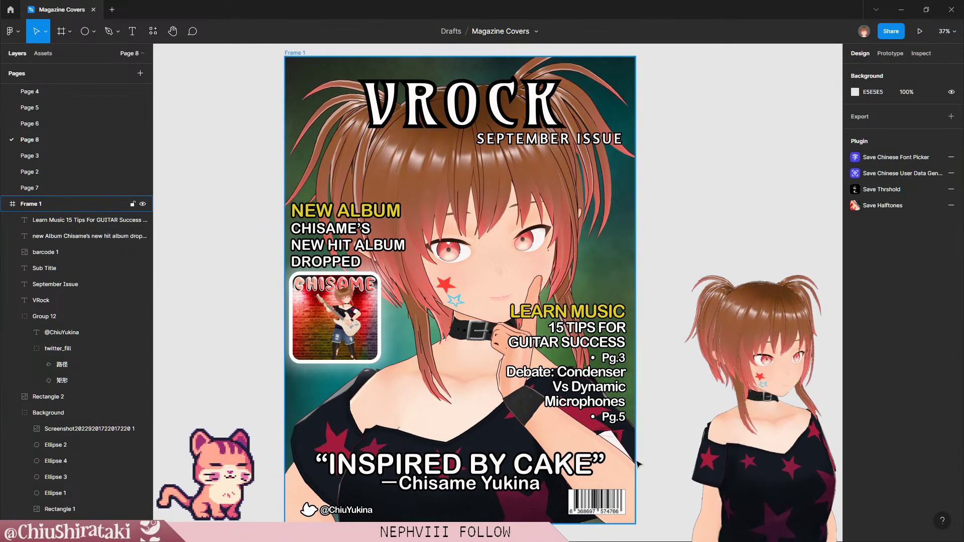
scroll(639, 464, up, 1)
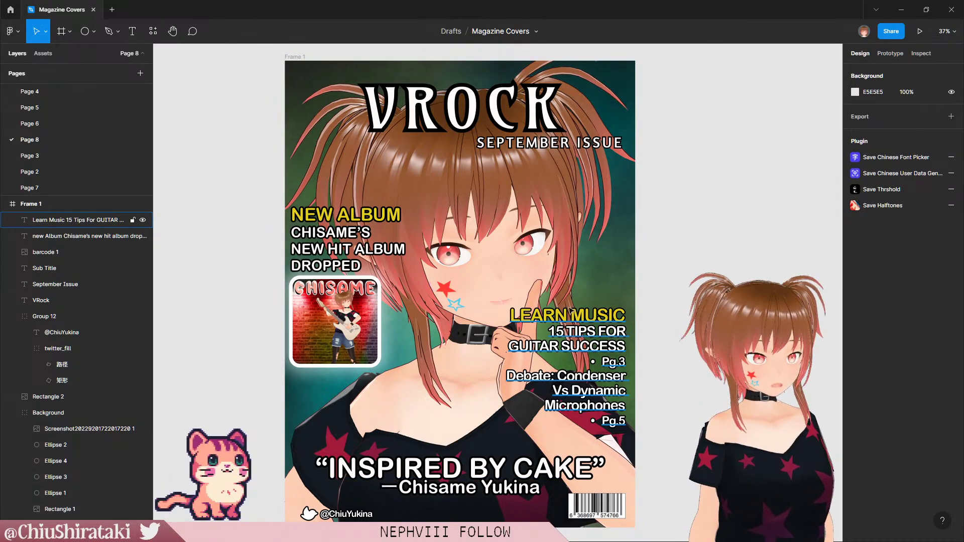
click(589, 326)
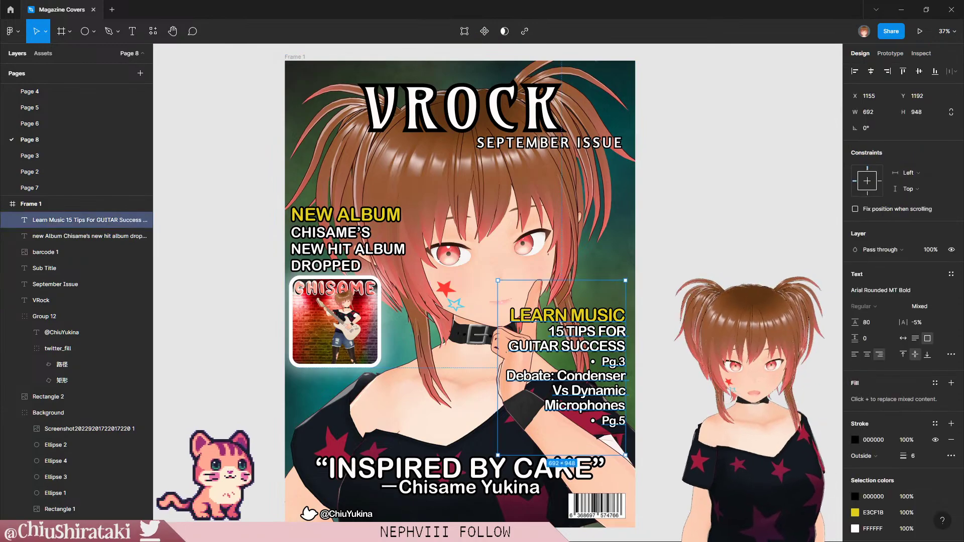
Step: In Colour Contrast Analyser, sample the LEARN MUSIC yellow from the cover as foreground
key(alt+Tab)
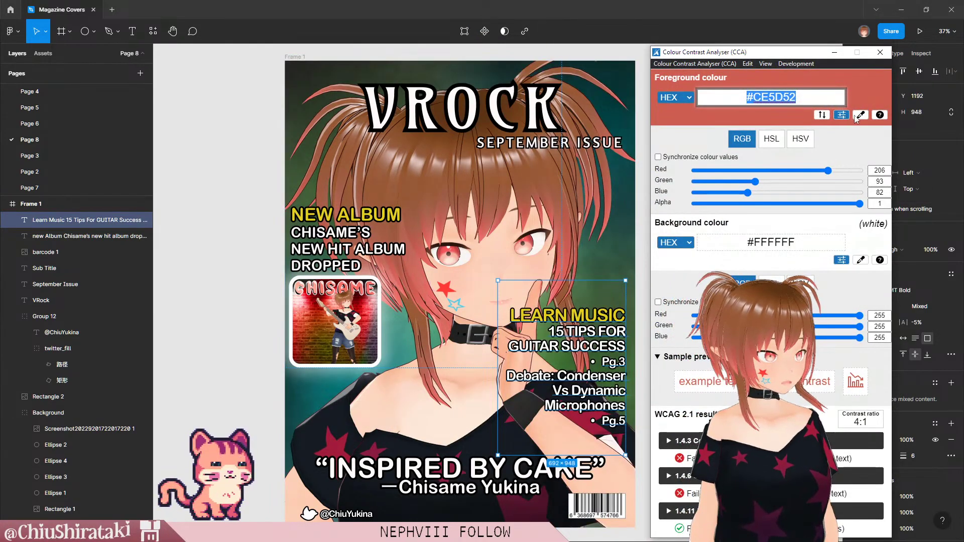
click(860, 115)
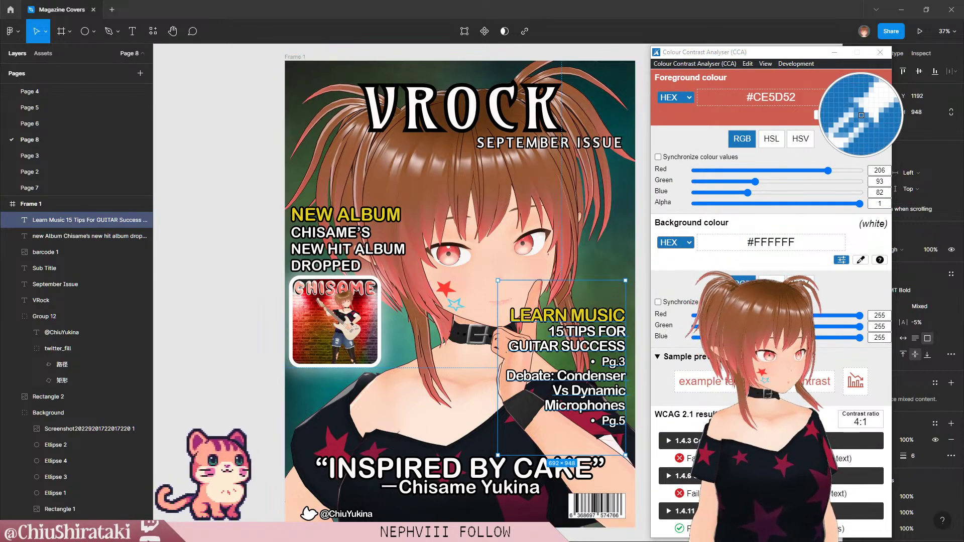
click(861, 115)
click(861, 115)
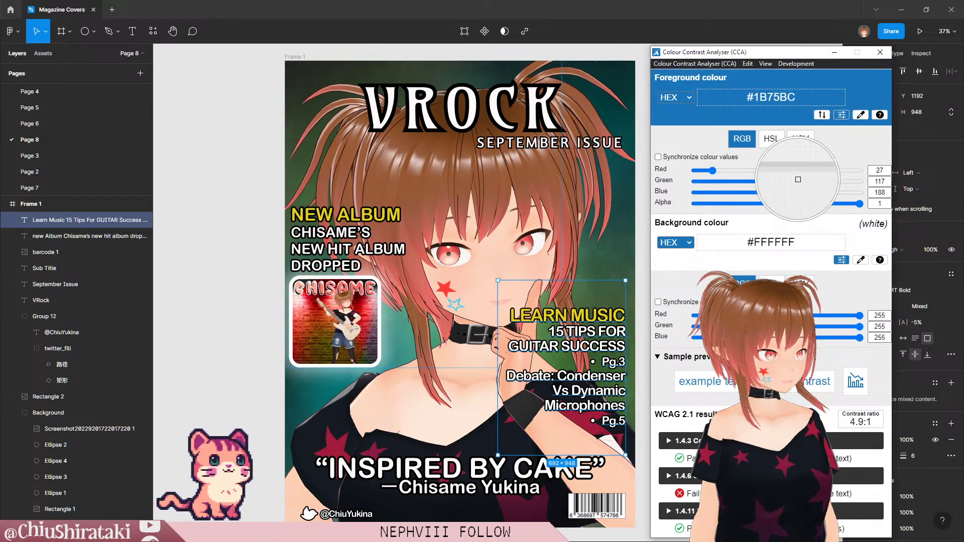
click(593, 321)
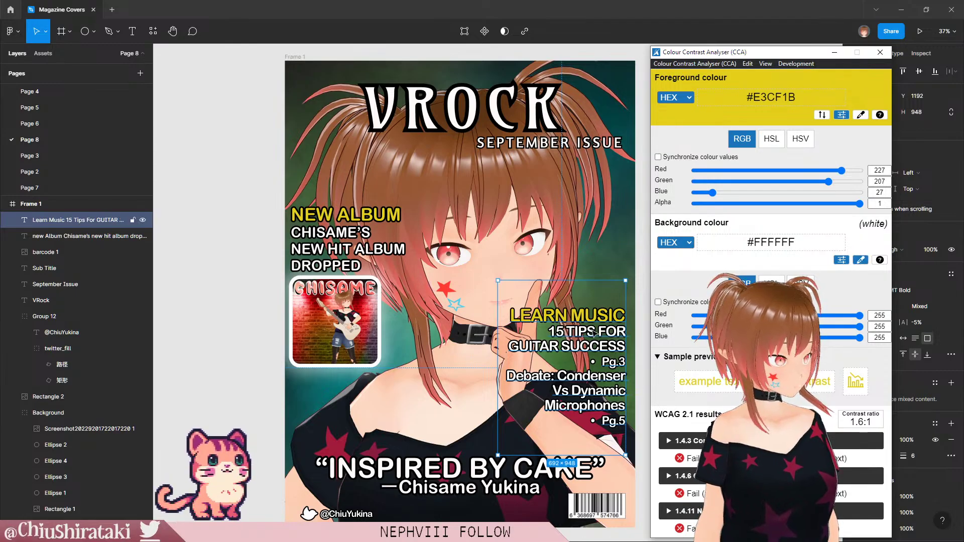
key(F12)
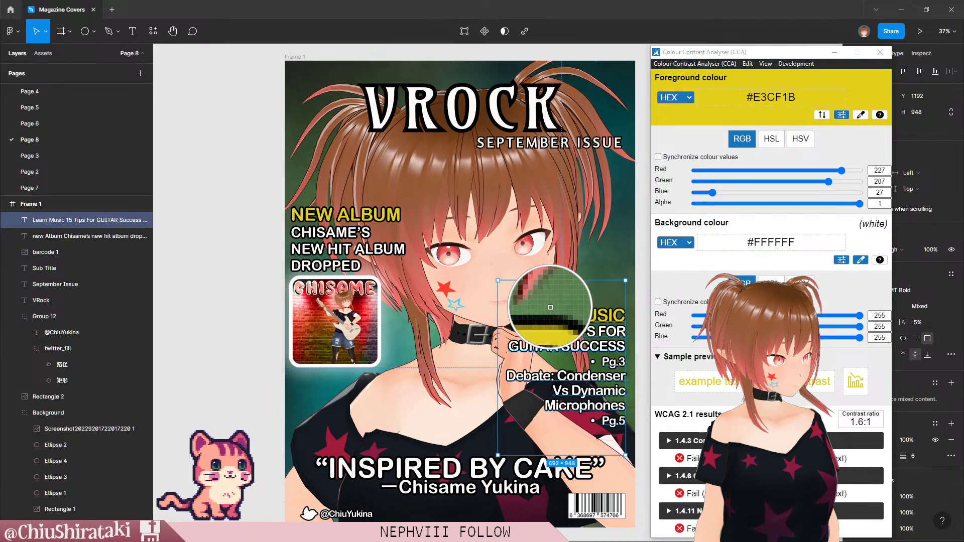
click(552, 313)
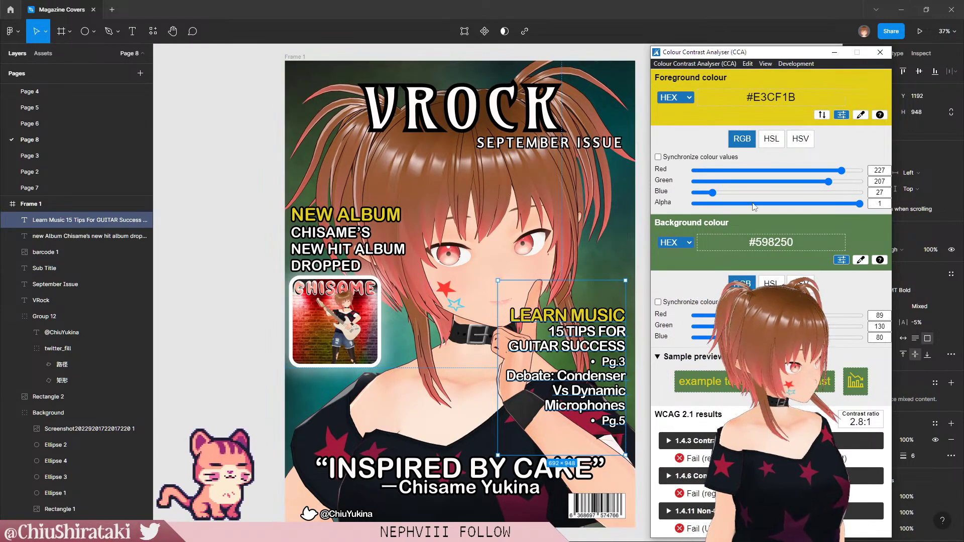
Step: Brighten the foreground with the RGB sliders, raising blue to 90 and green to full
click(727, 158)
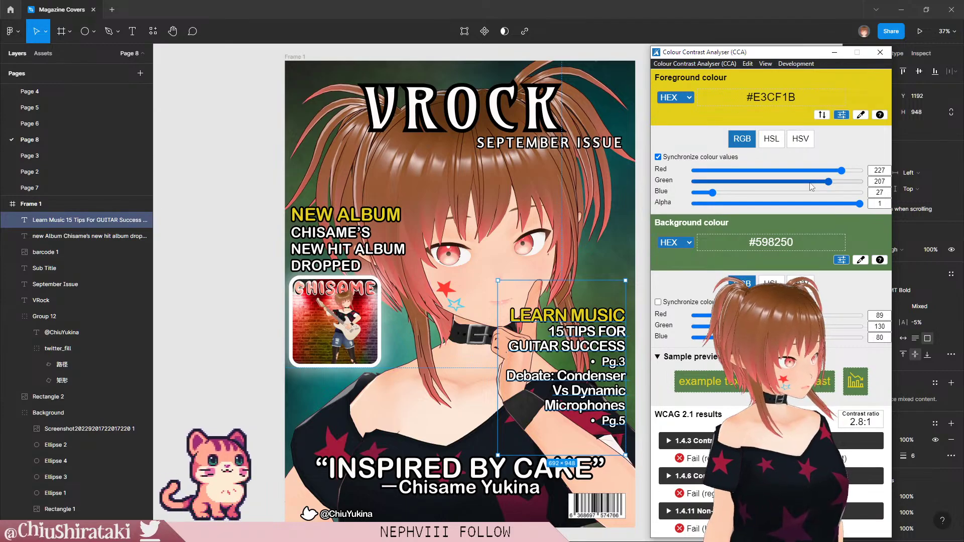
drag(715, 193, 737, 195)
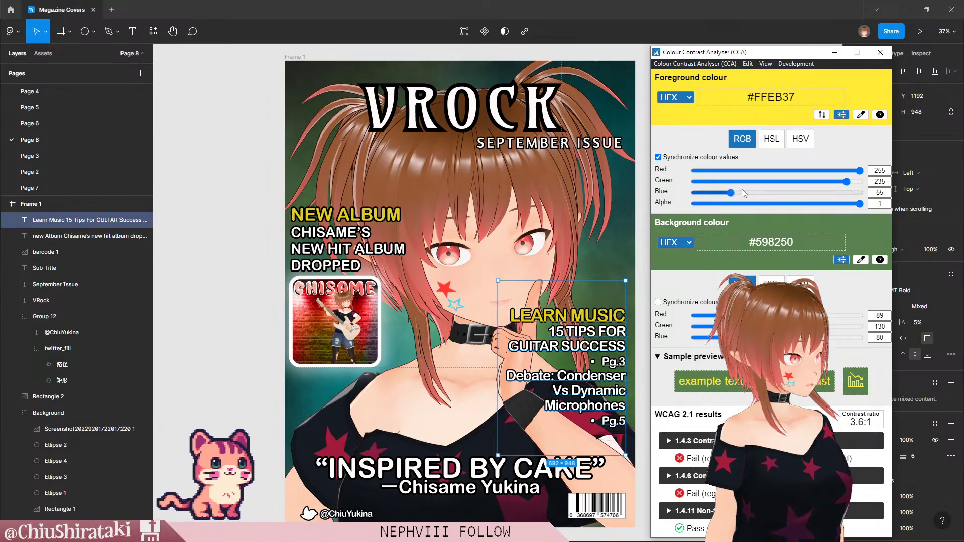
click(686, 157)
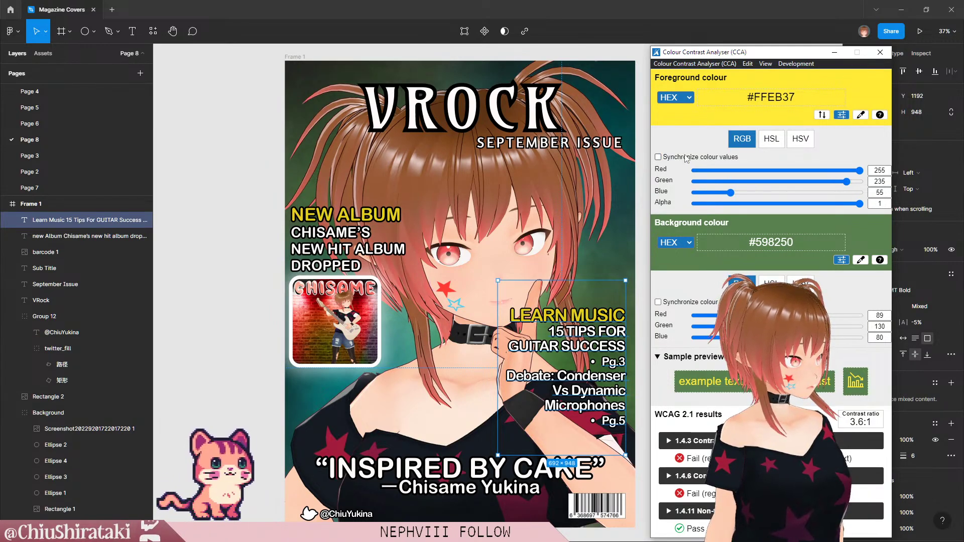
drag(730, 195, 753, 193)
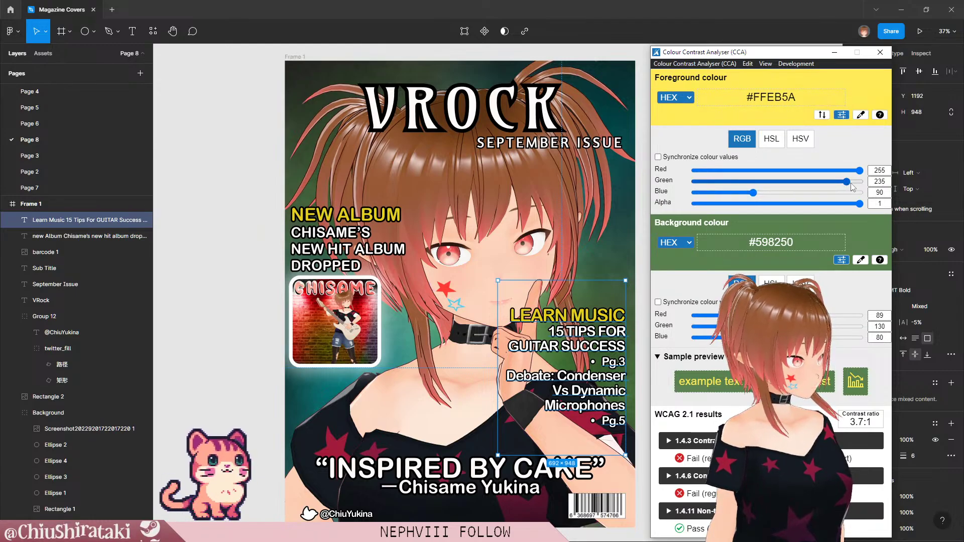
drag(847, 182, 860, 189)
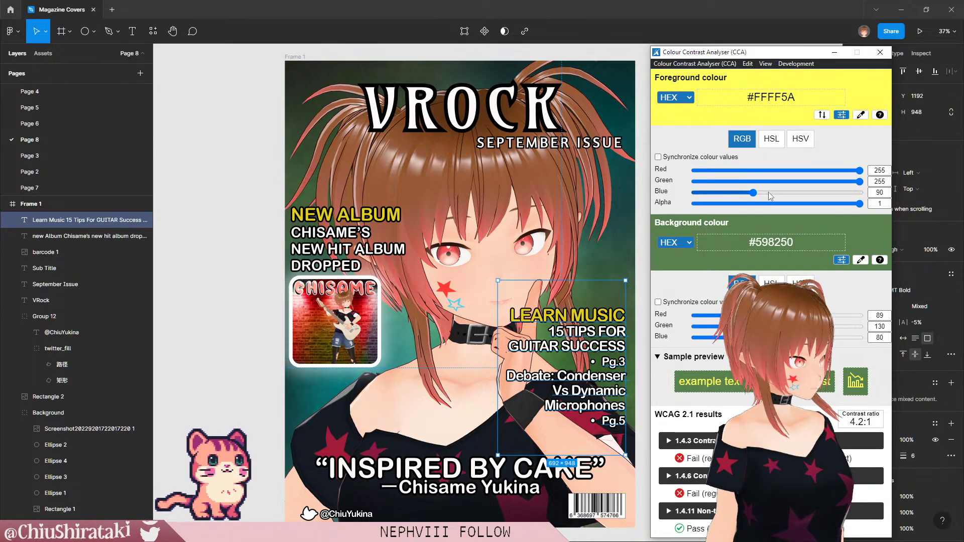
drag(754, 195, 890, 197)
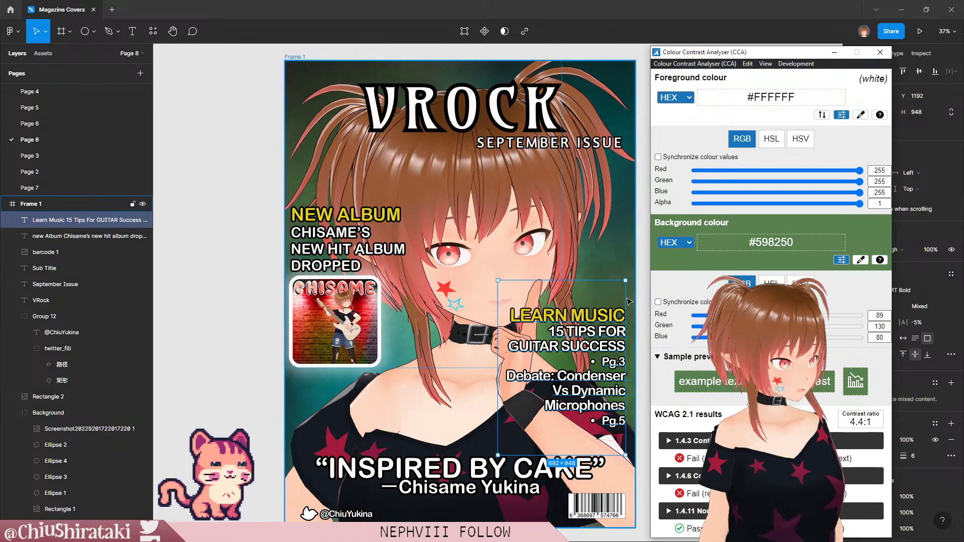
Step: Recolour the LEARN MUSIC line of the text box from E3CF1B to orange-gold E3AB1B
double_click(599, 313)
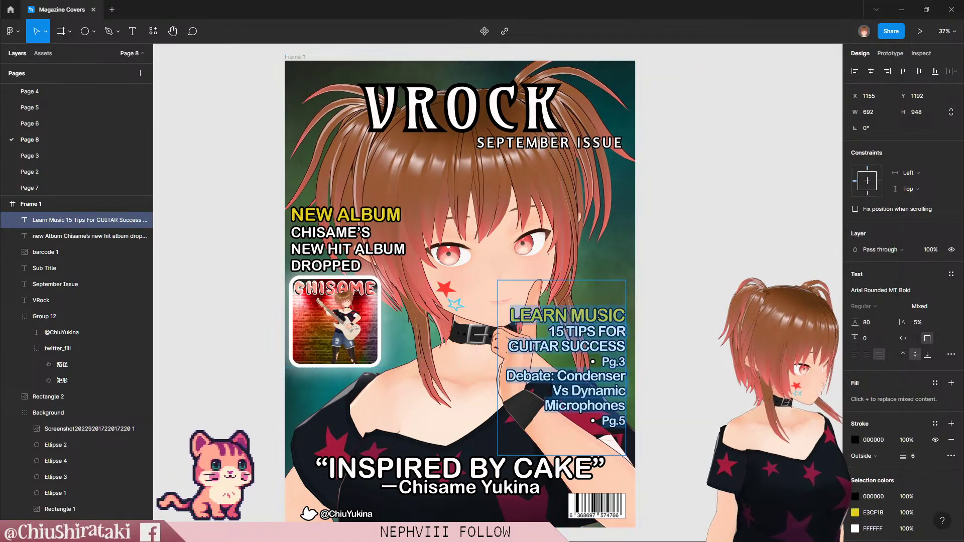
drag(626, 315, 510, 315)
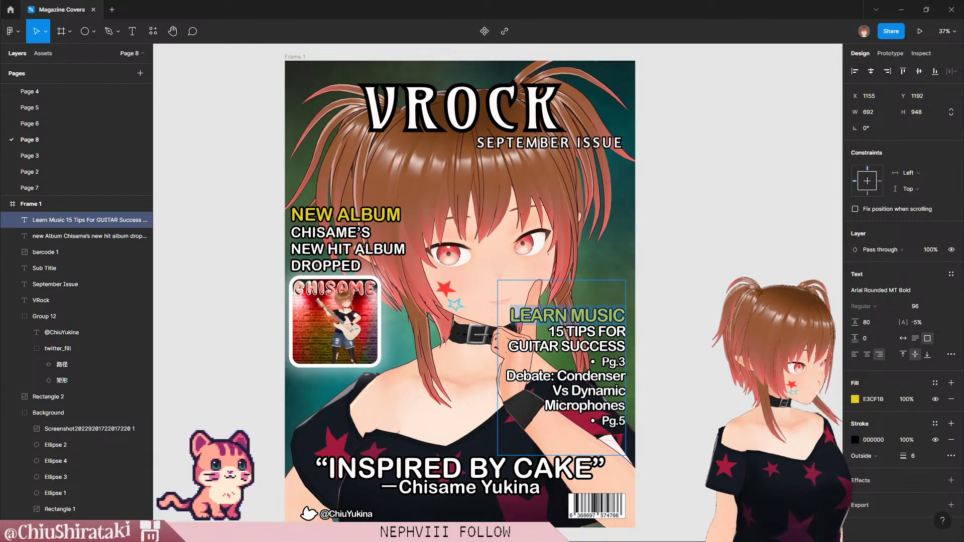
click(856, 401)
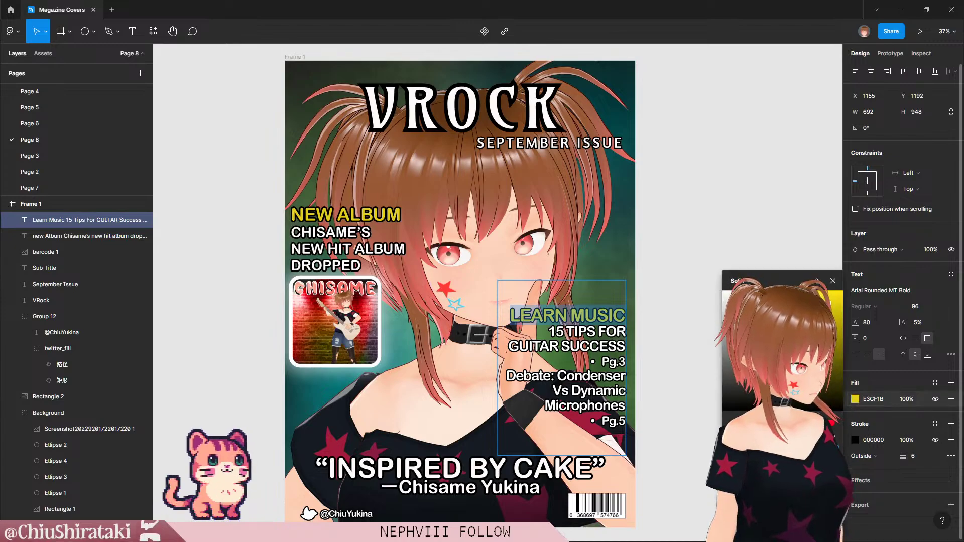
click(755, 420)
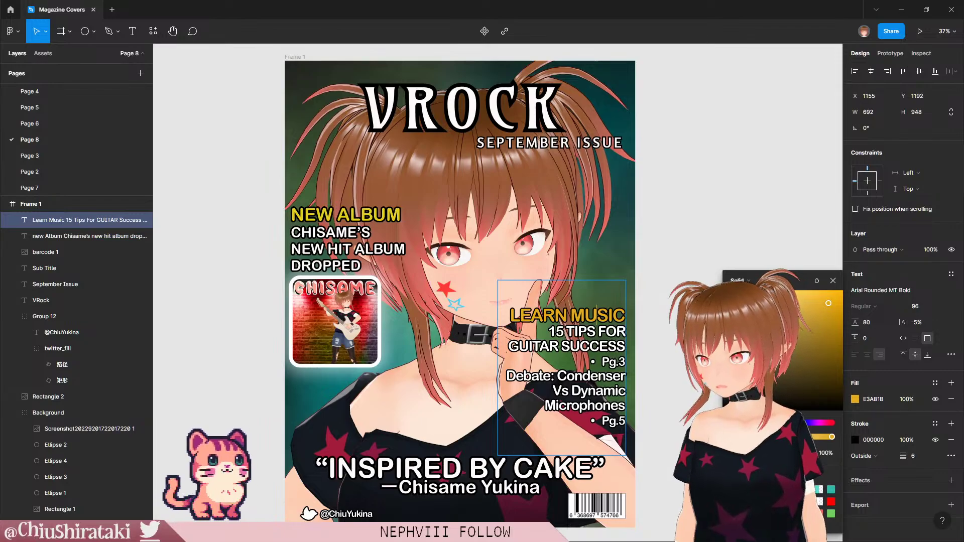
key(alt+Tab)
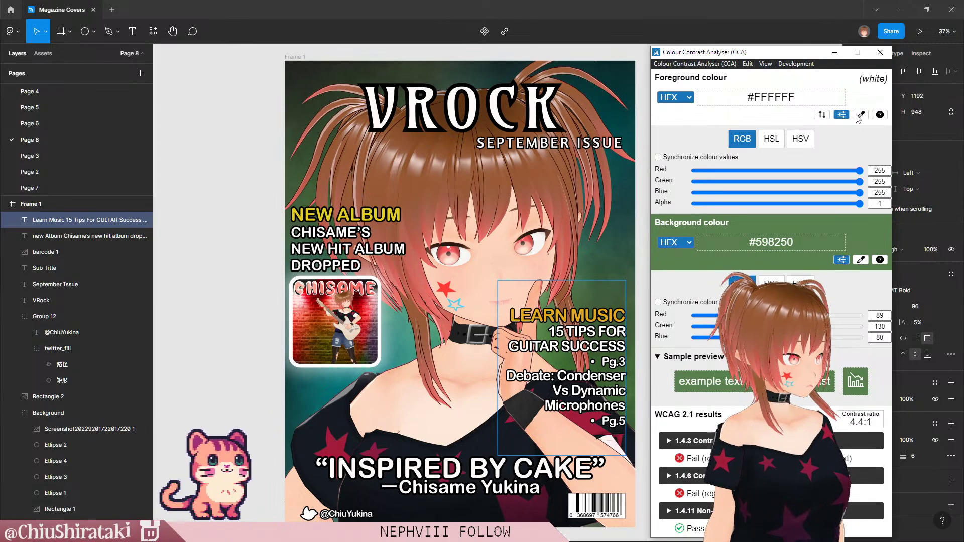
Step: Sample the E3AB1B LEARN MUSIC text as foreground against the green and skin-tone backgrounds
key(F11)
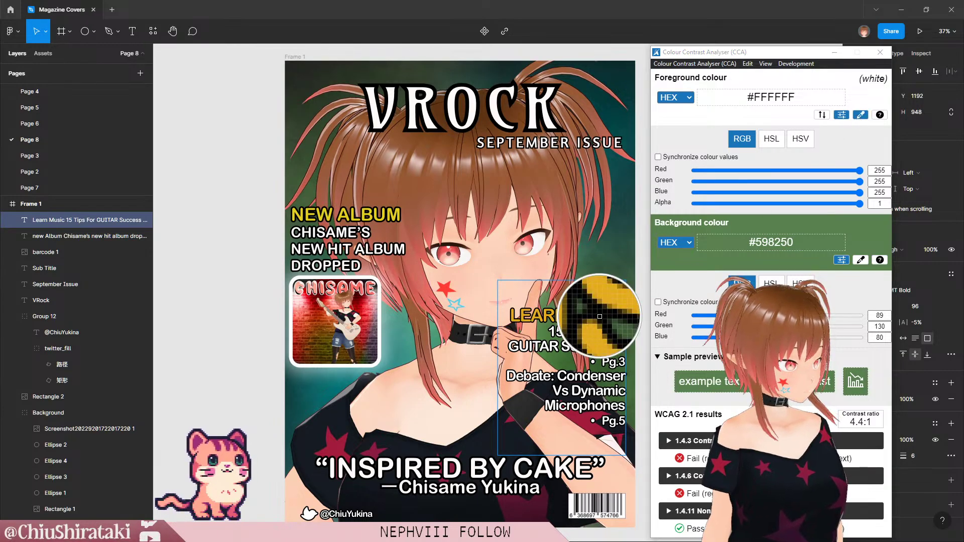
click(596, 311)
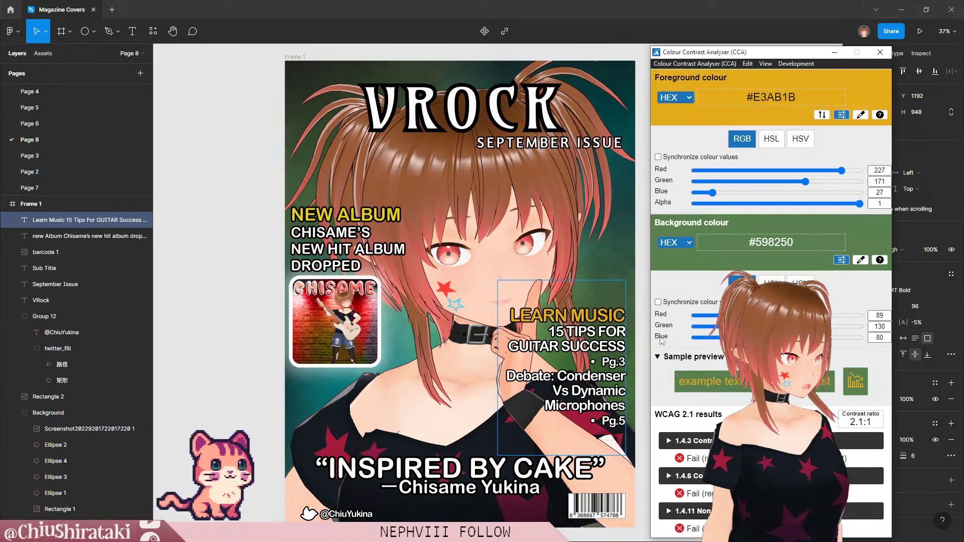
click(860, 260)
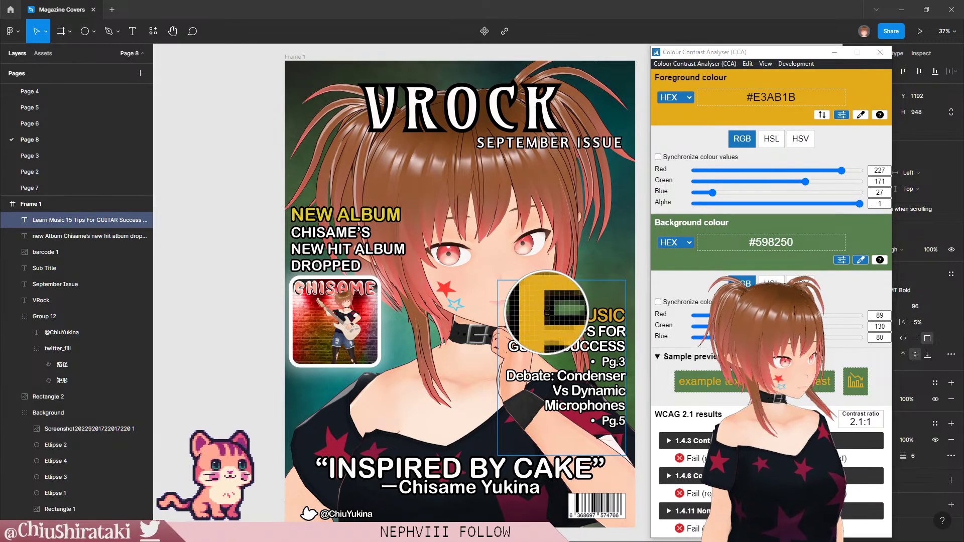
click(545, 311)
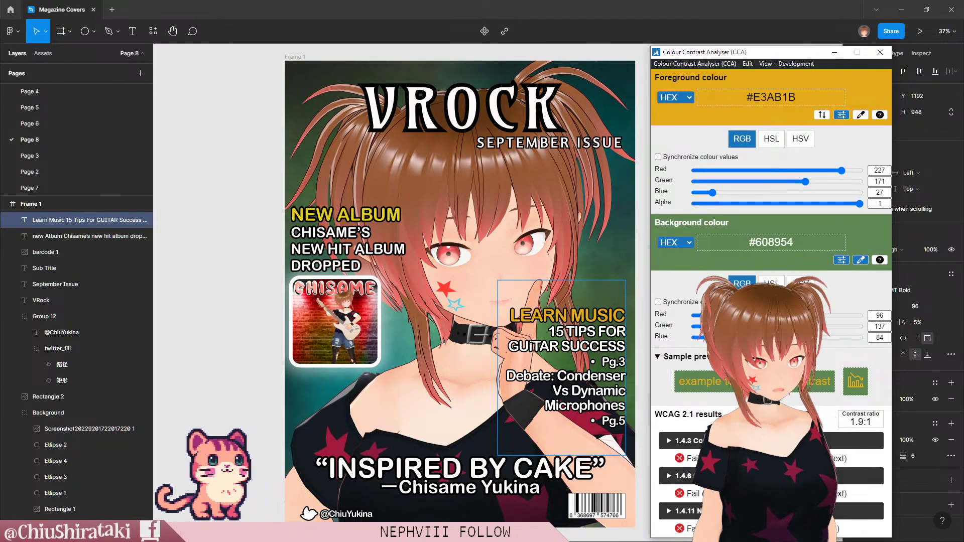
click(860, 261)
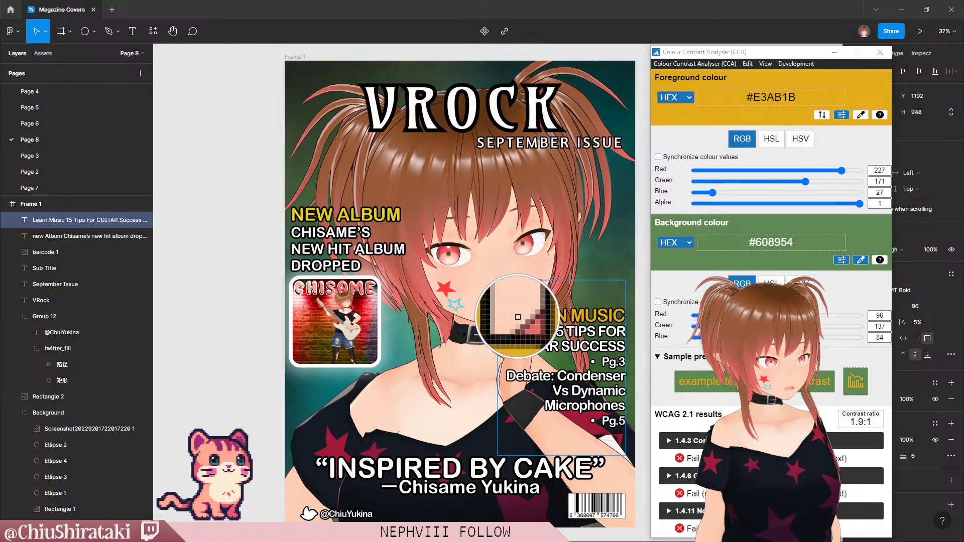
click(519, 320)
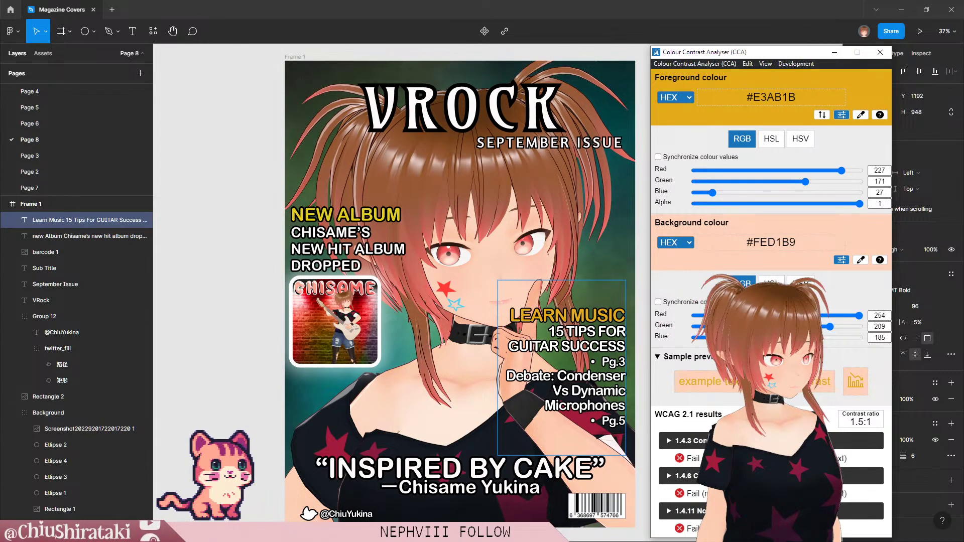
key(alt+Tab)
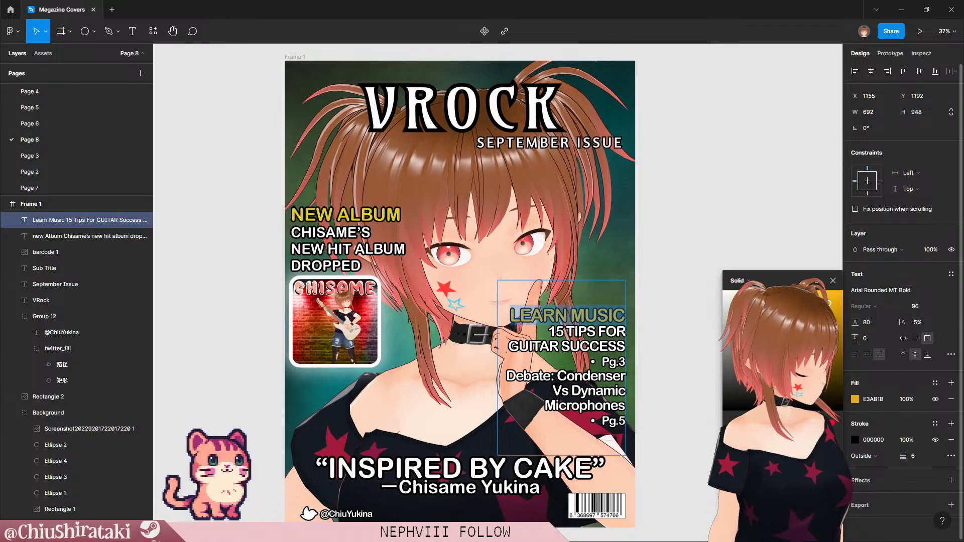
Step: Cycle the LEARN MUSIC fill through F5F85A, E3CF1B and E3AB1B, ending on pale yellow F5F85A
text(F5F85A)
key(Return)
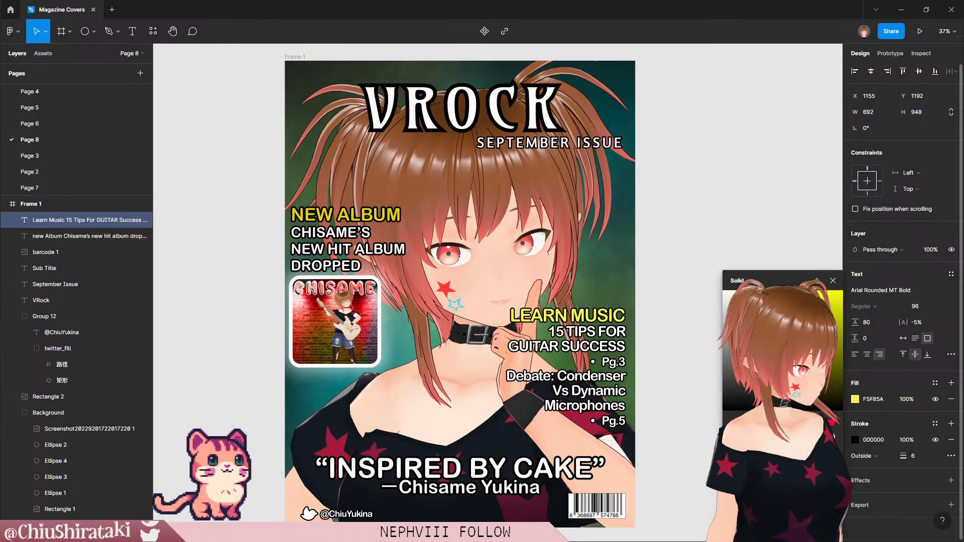
text(E3CF1B)
key(Return)
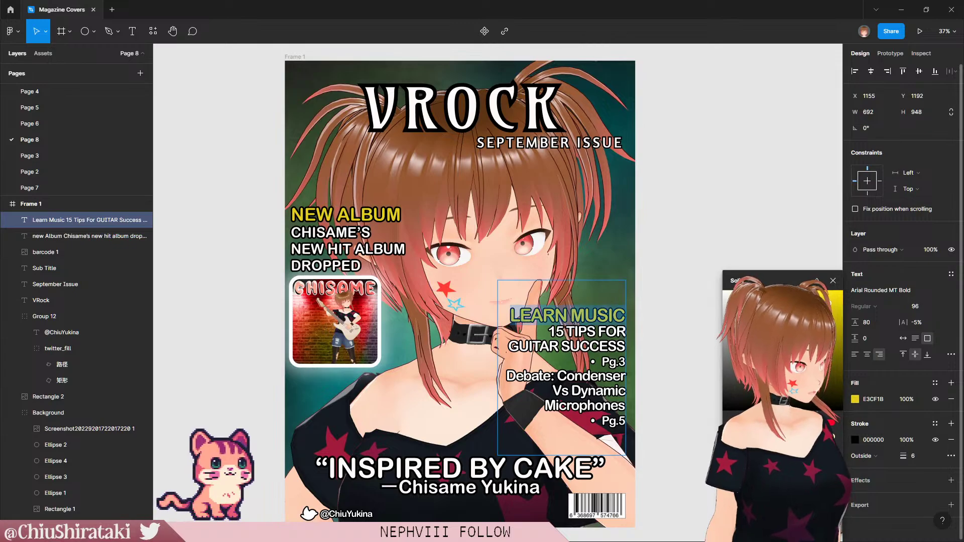
text(E3AB1B)
key(Return)
key(ctrl+z)
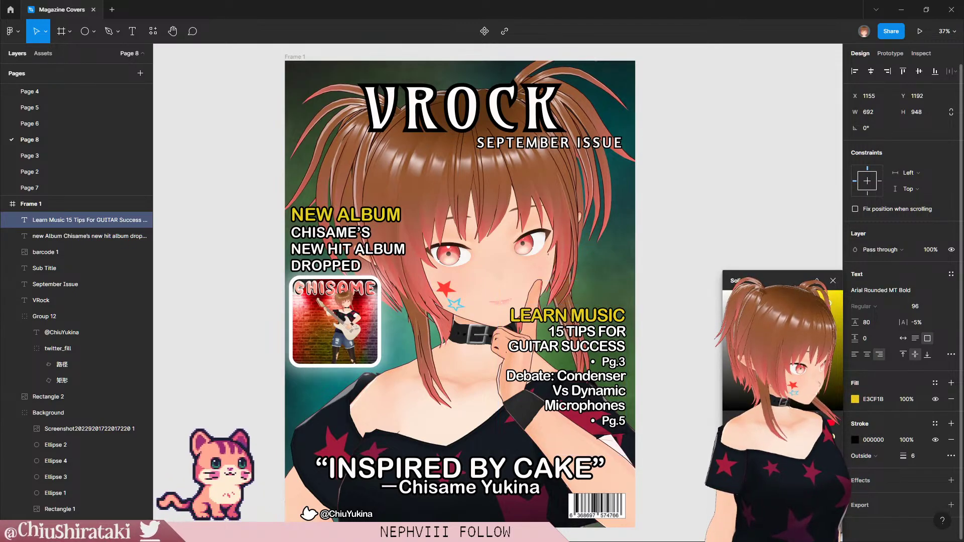
key(ctrl+z)
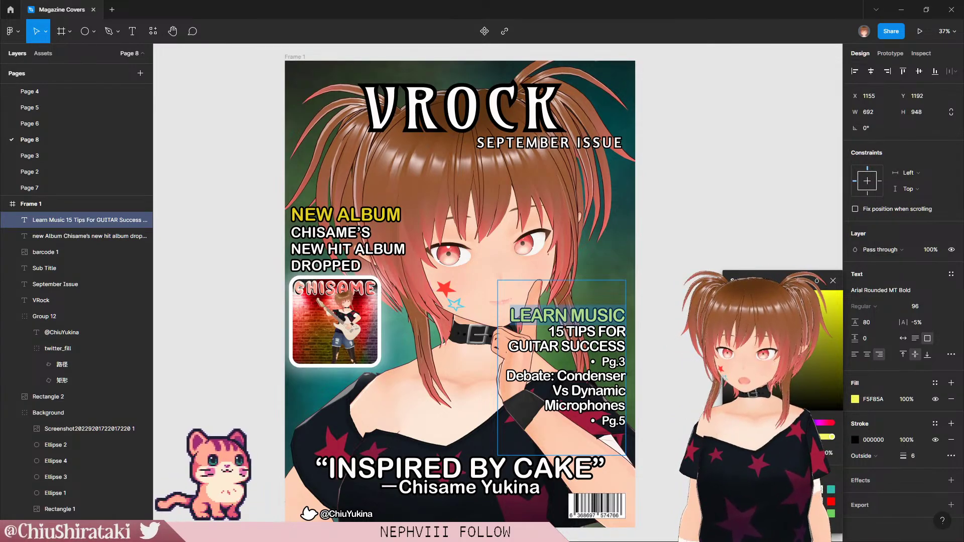
key(Return)
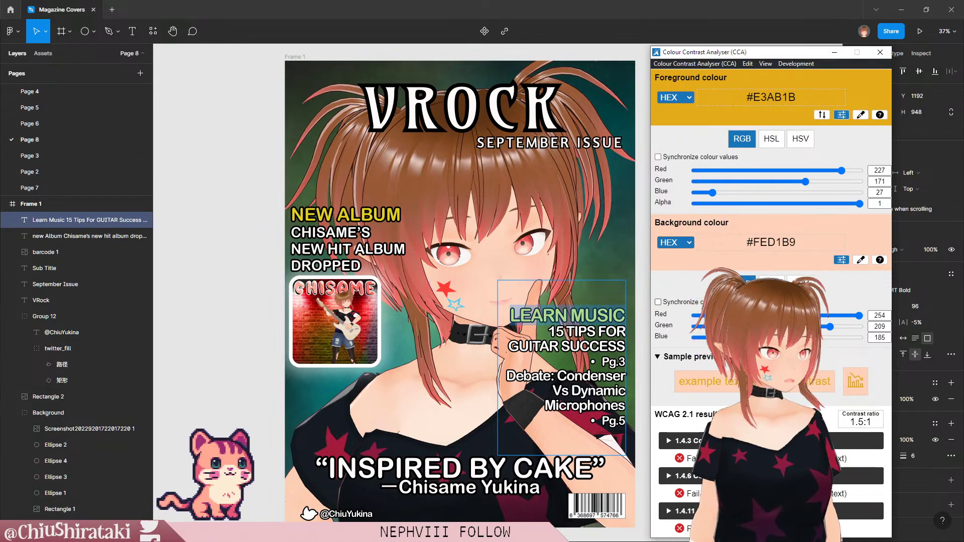
Step: Sample yellow #F5F85A text against green #608853 for 3.6:1 and review the 1.4.3 details
key(alt+Tab)
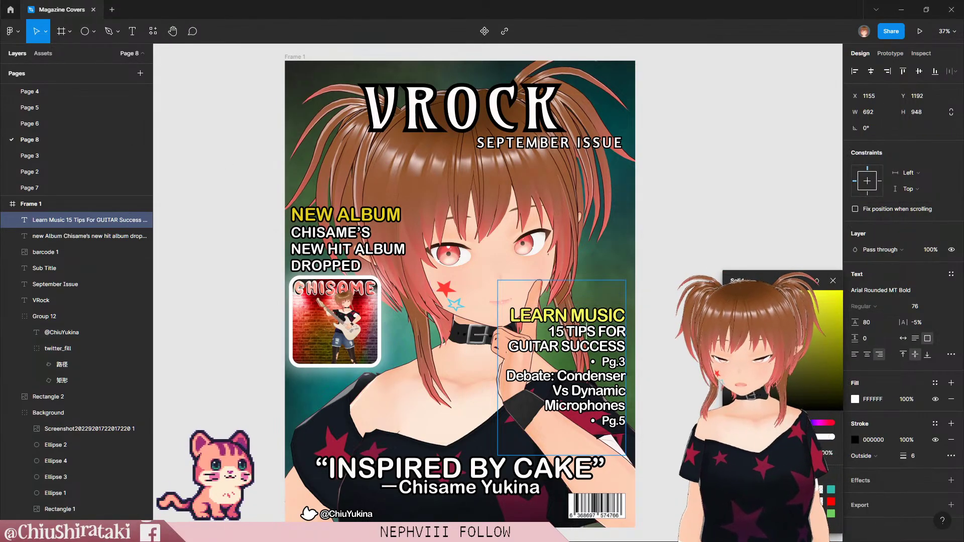
key(alt+Tab)
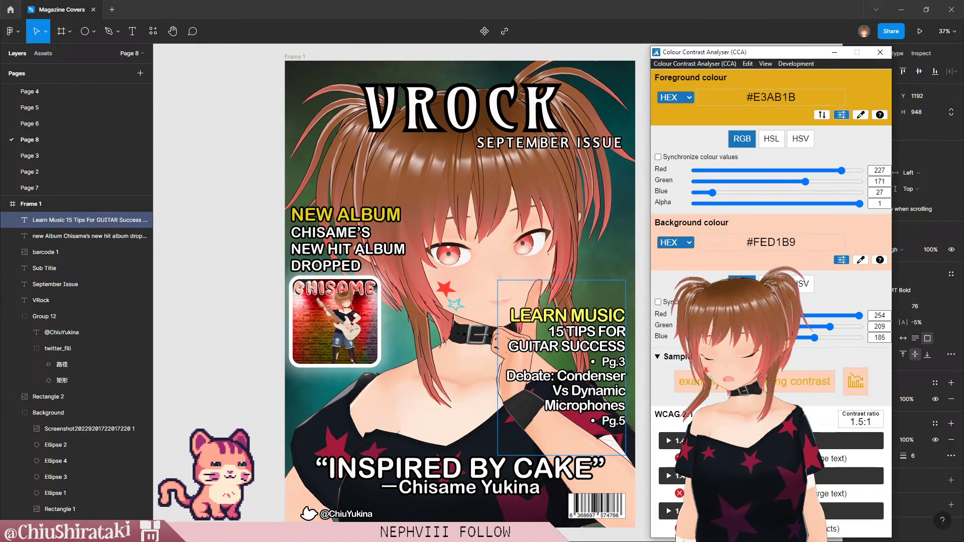
click(860, 115)
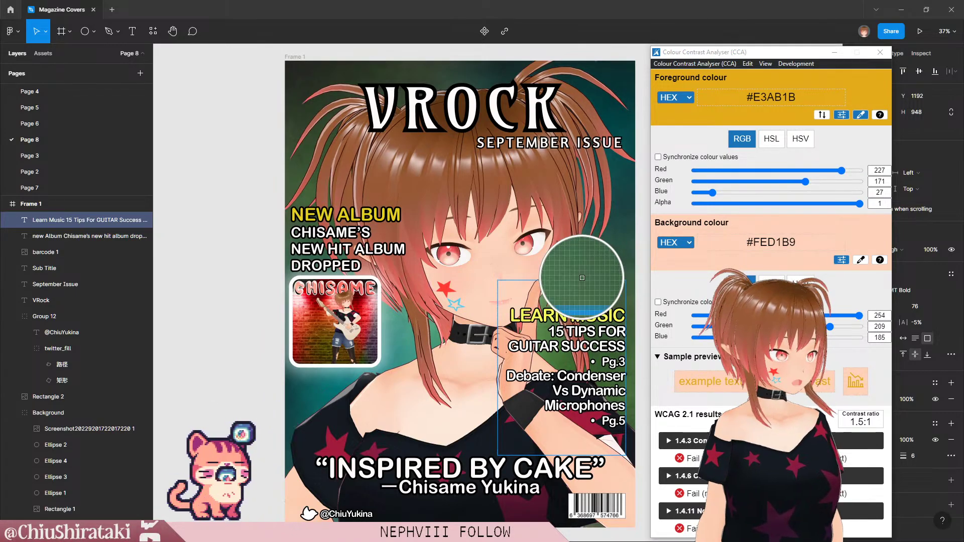
click(566, 315)
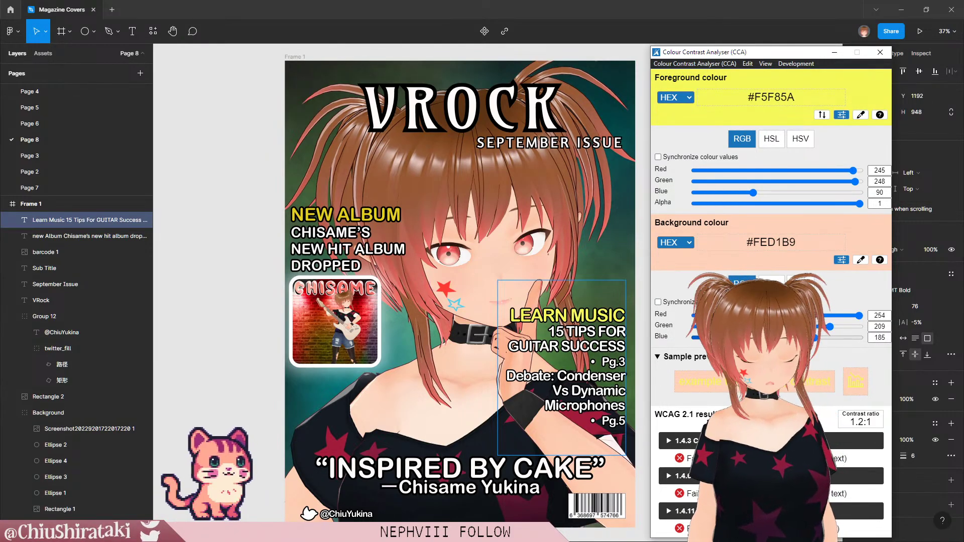
click(860, 259)
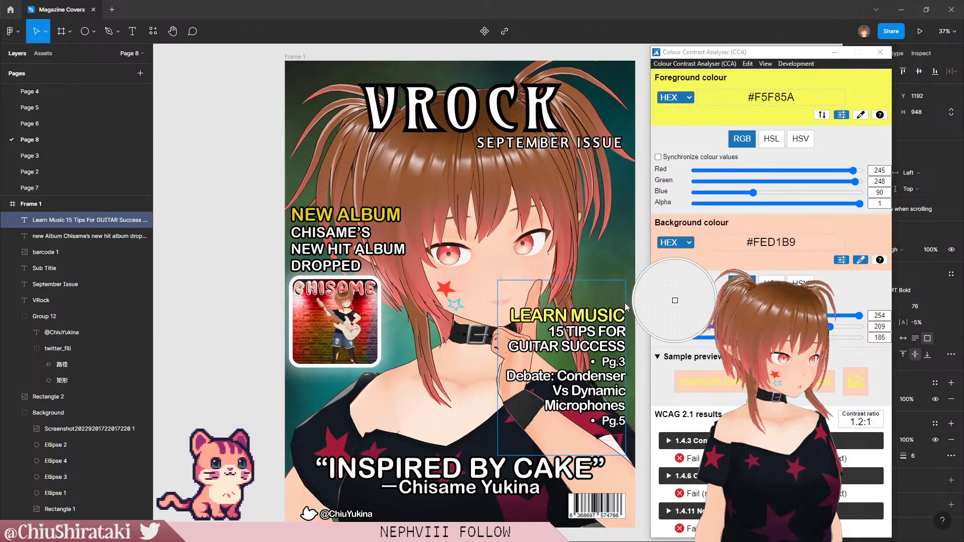
click(546, 309)
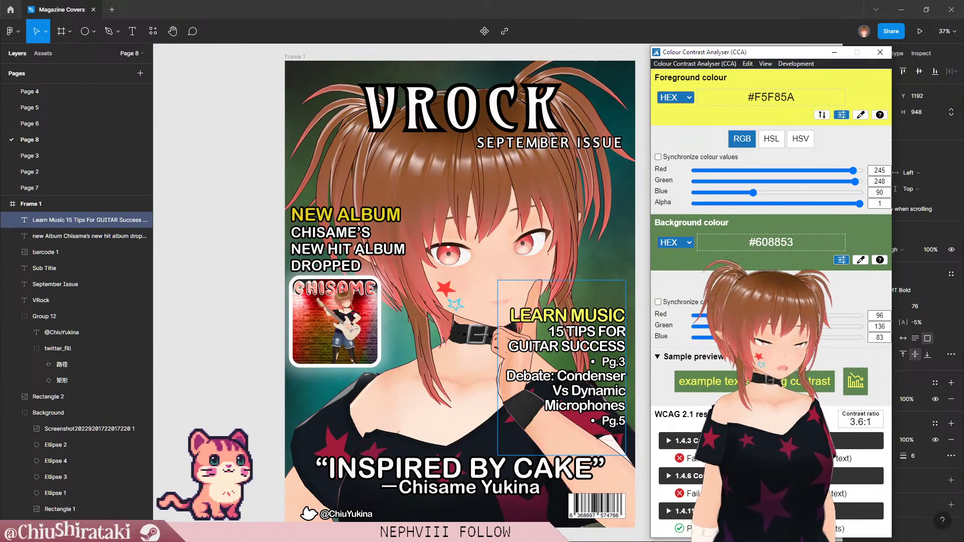
click(693, 441)
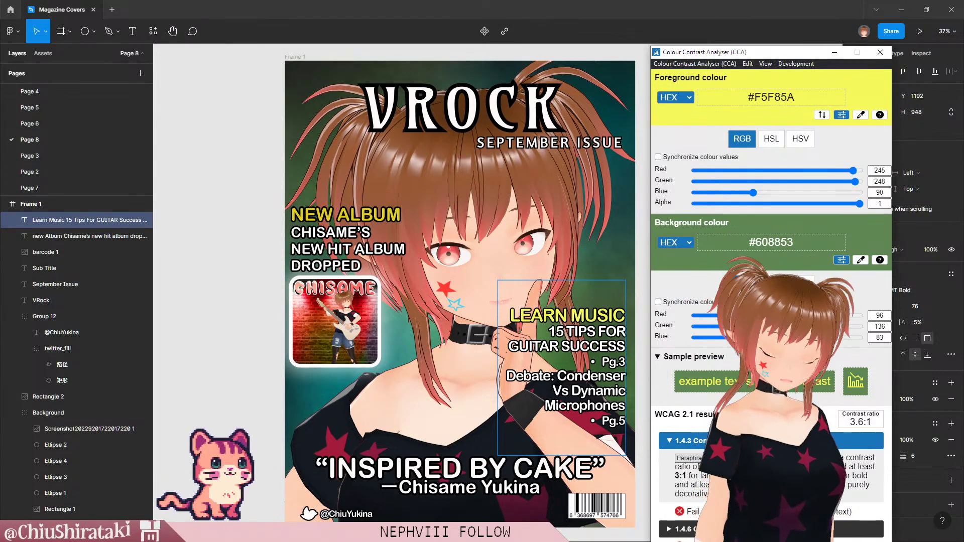
key(Return)
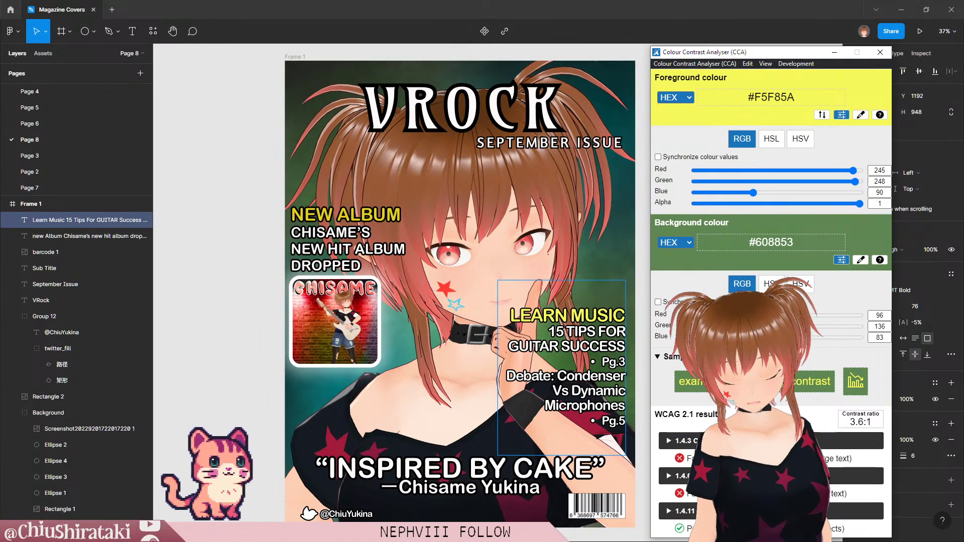
Step: Change the NEW ALBUM text fill from E3CF1B to pale yellow F5F85A
key(alt+F4)
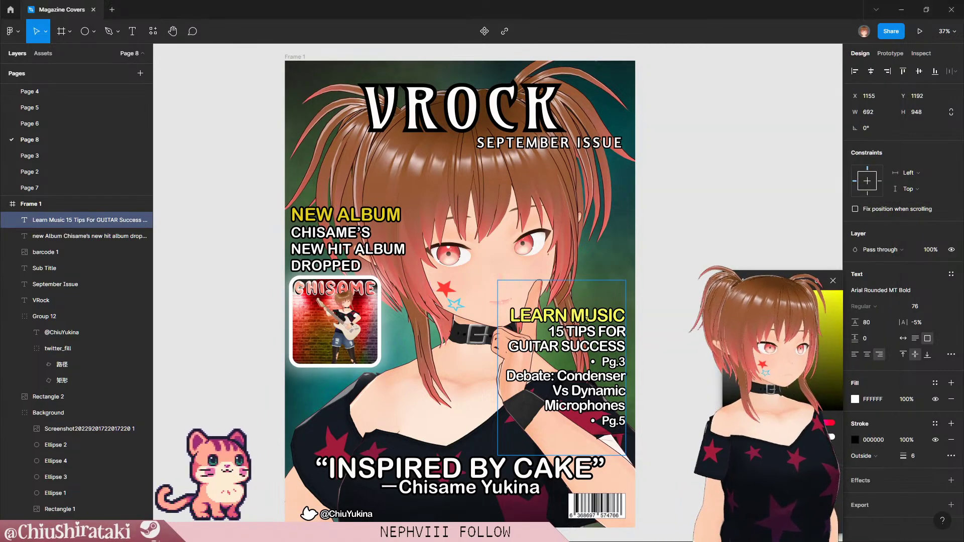
click(388, 215)
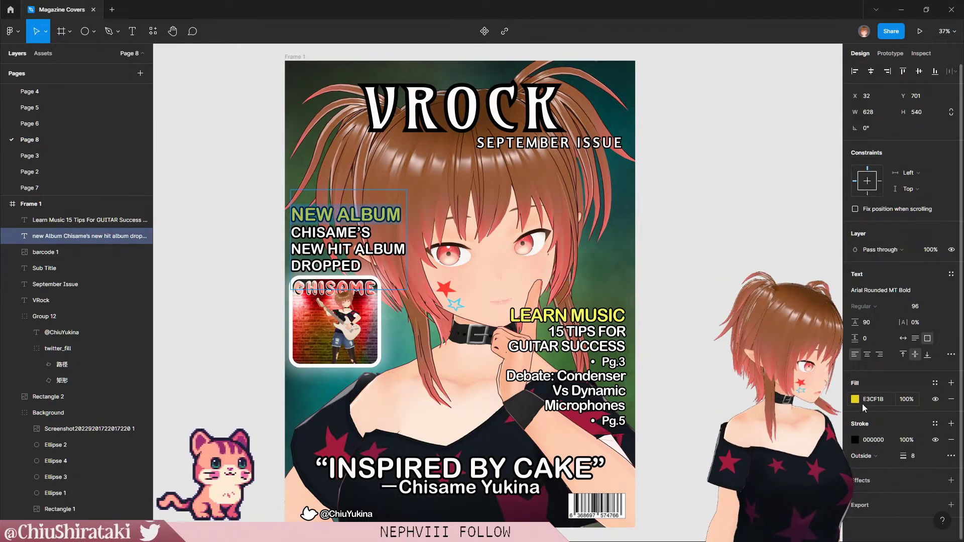
click(857, 400)
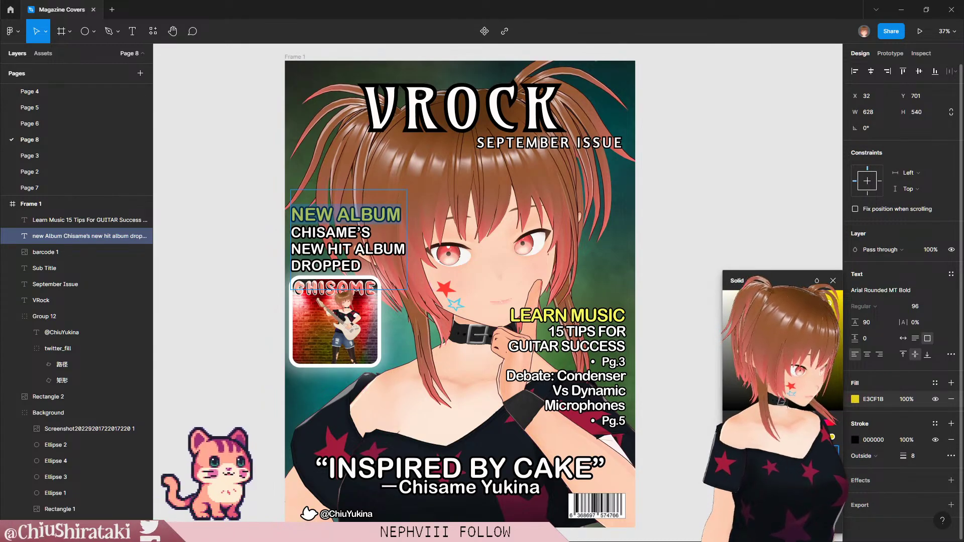
click(800, 294)
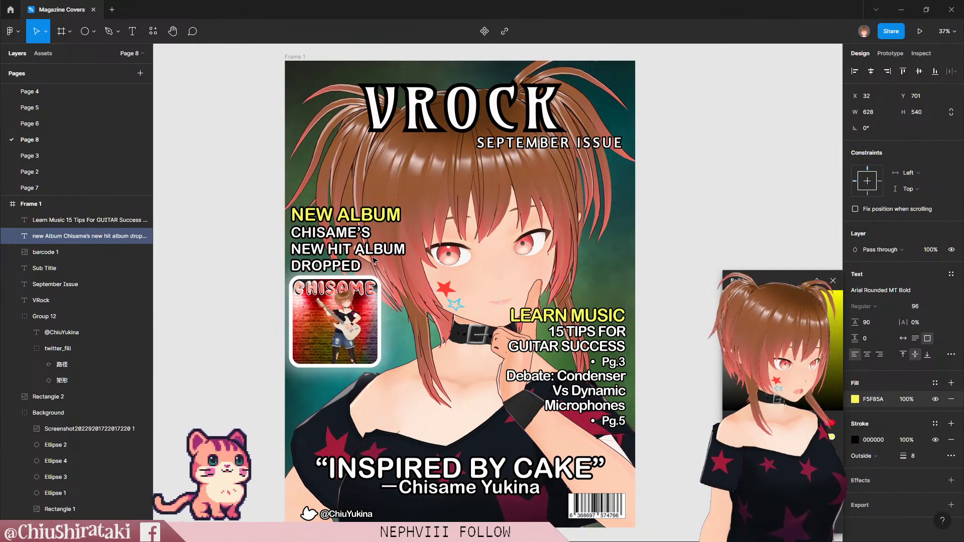
click(373, 226)
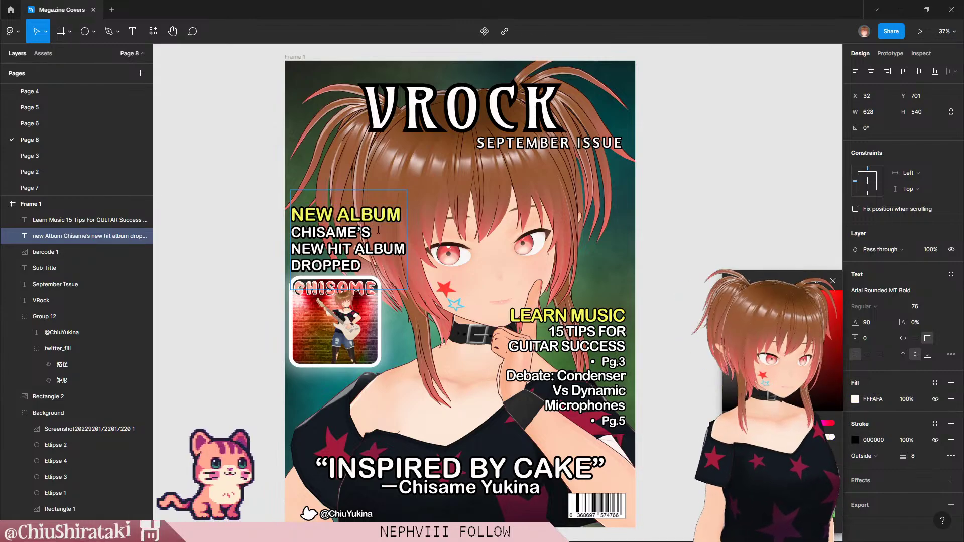
click(391, 213)
click(383, 211)
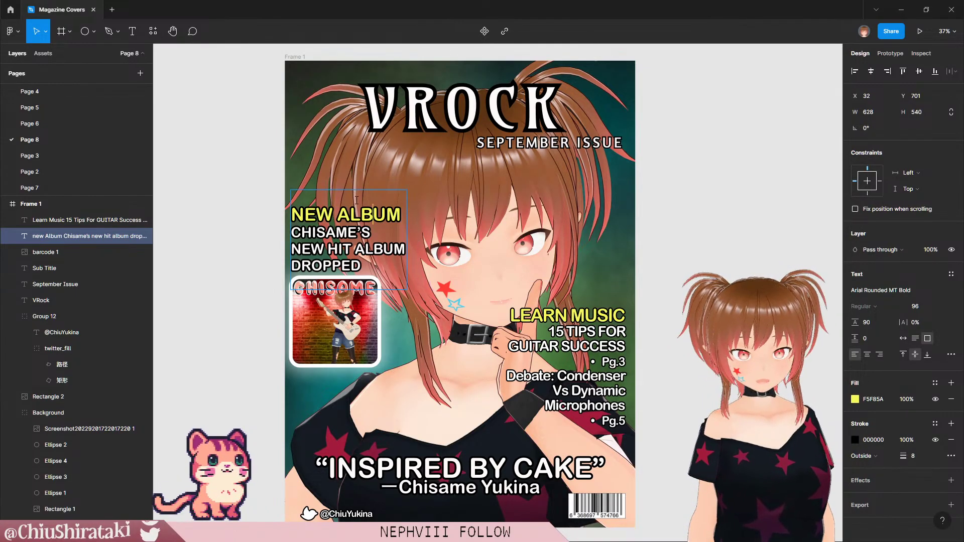
click(611, 309)
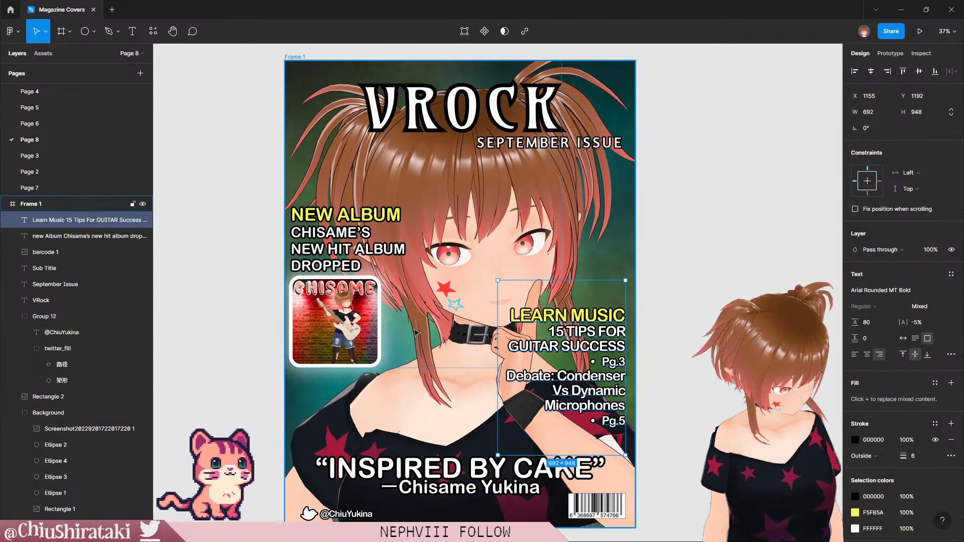
Step: Append 'er' to the VROCK title so it reads VROCKER
key(Escape)
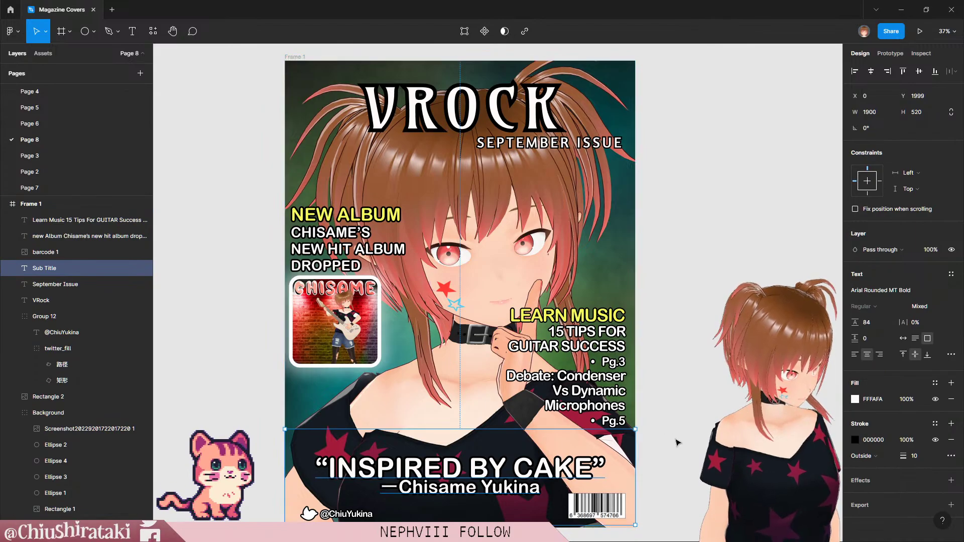
click(676, 441)
scroll(677, 441, up, 1)
scroll(673, 439, down, 1)
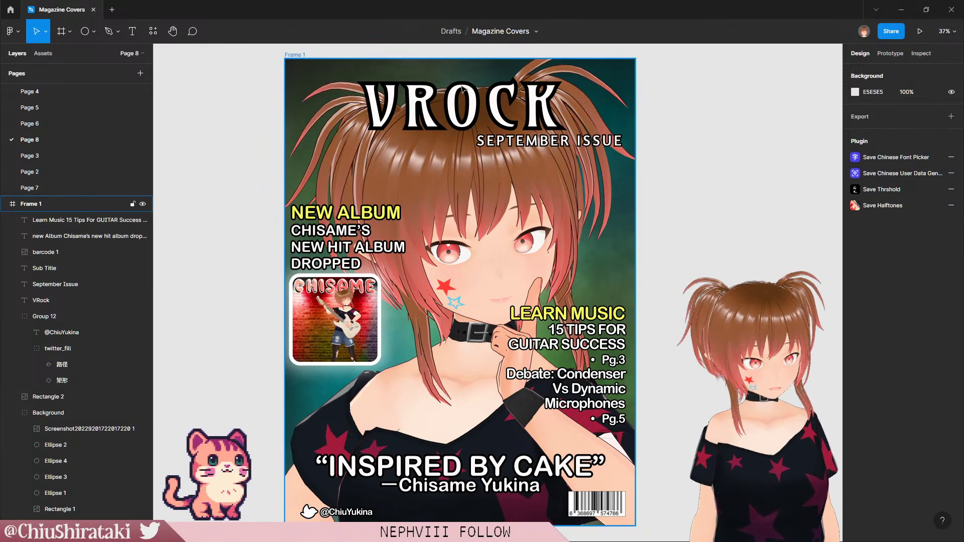
click(469, 119)
click(468, 120)
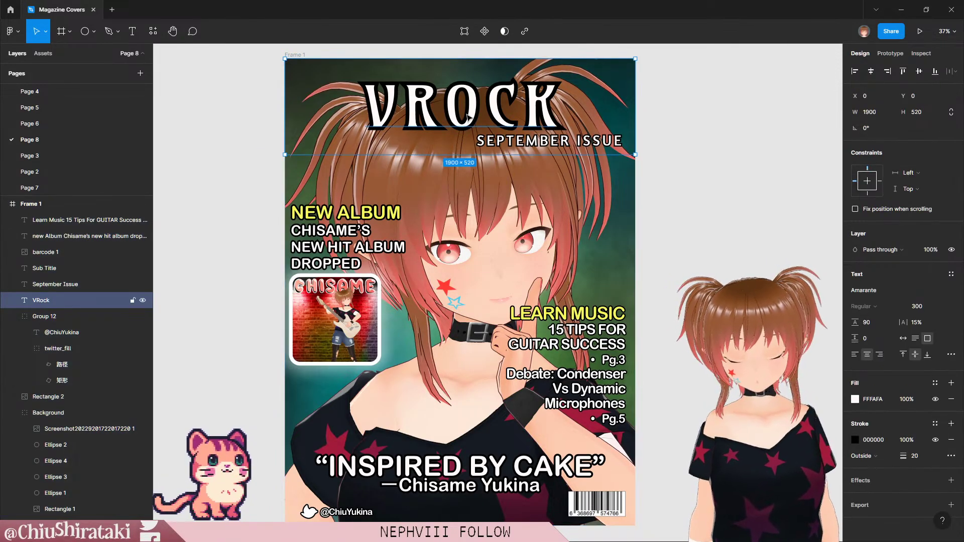
double_click(467, 114)
click(487, 113)
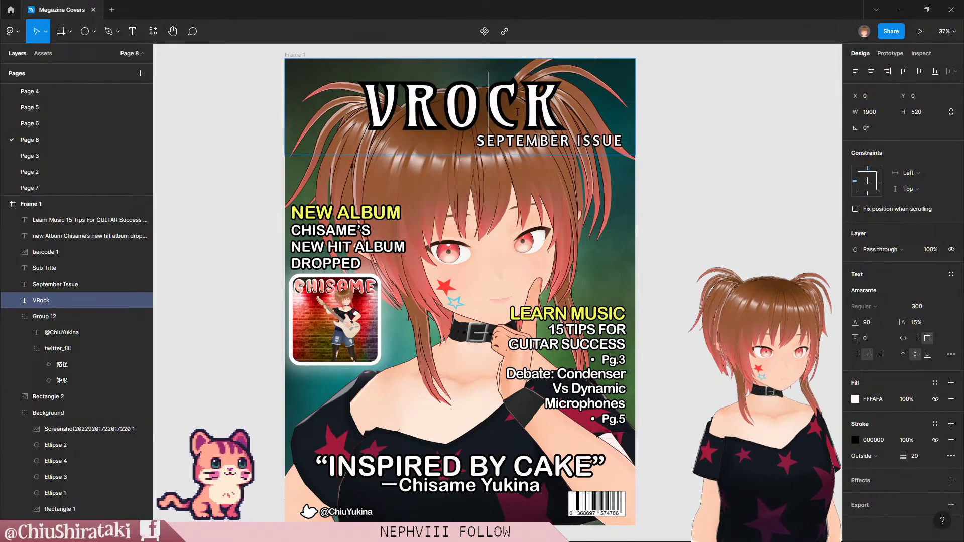
text(er)
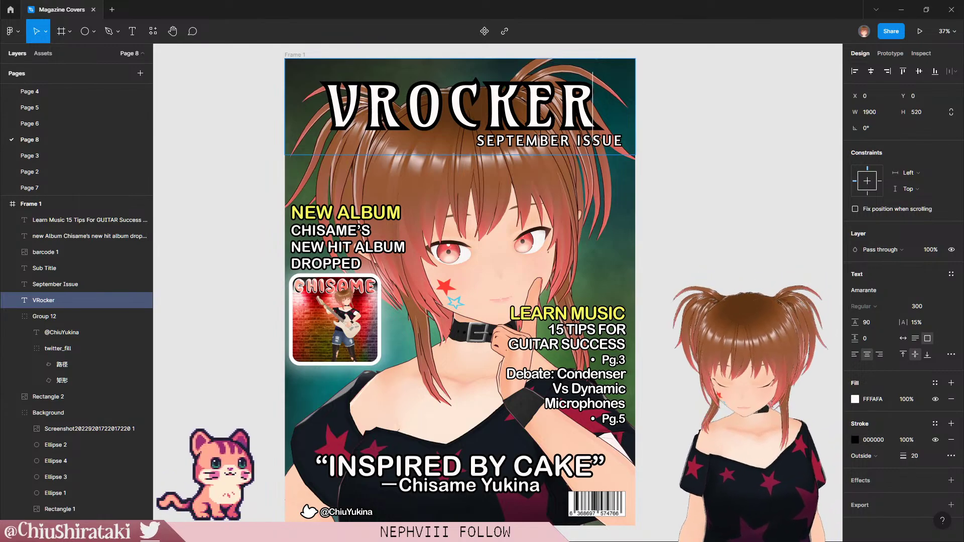
Step: Widen the VROCKER title's letter spacing from 15% to 30%
key(ctrl+a)
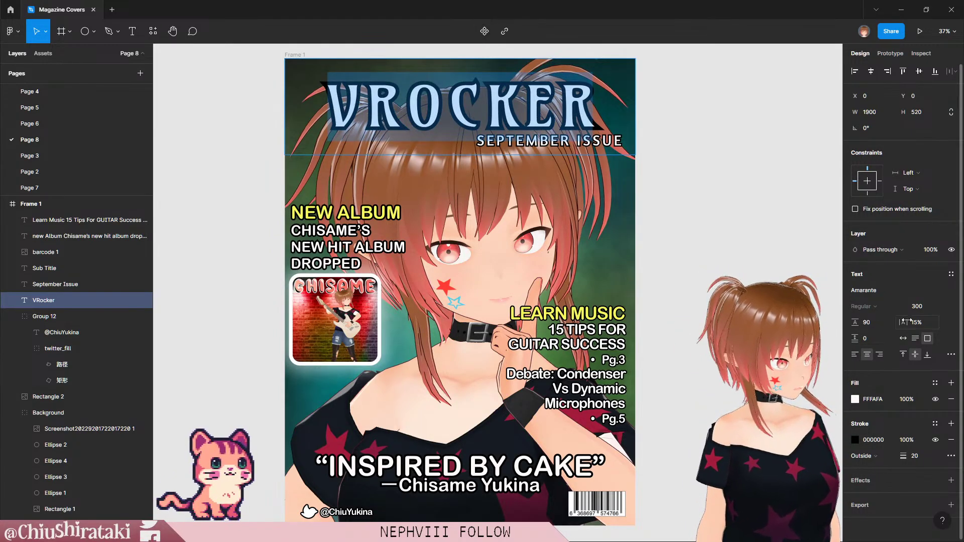
drag(904, 322, 921, 325)
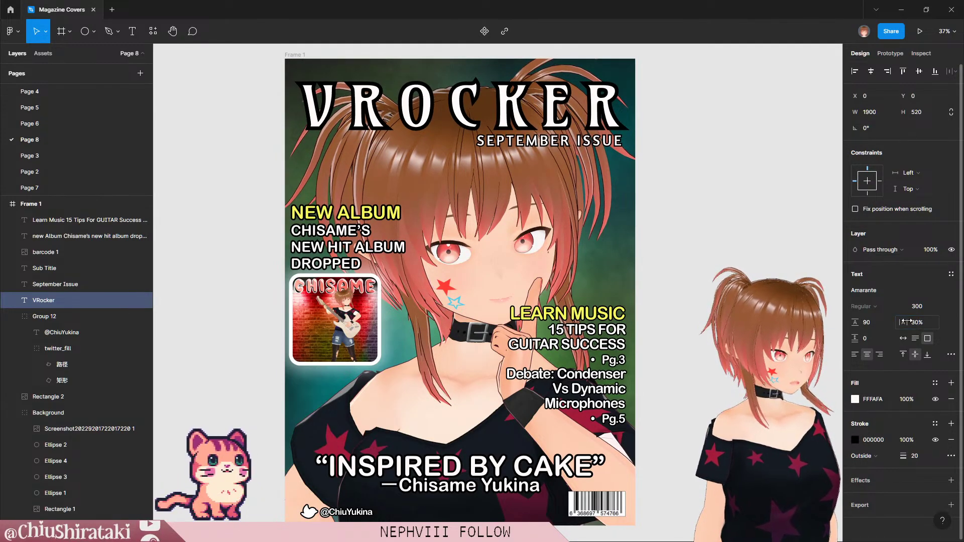
click(494, 116)
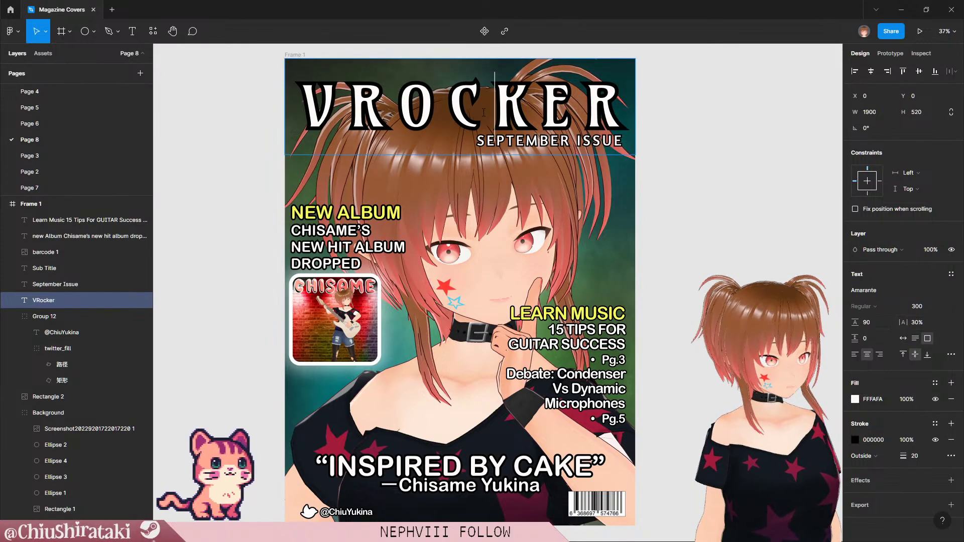
drag(495, 116, 398, 115)
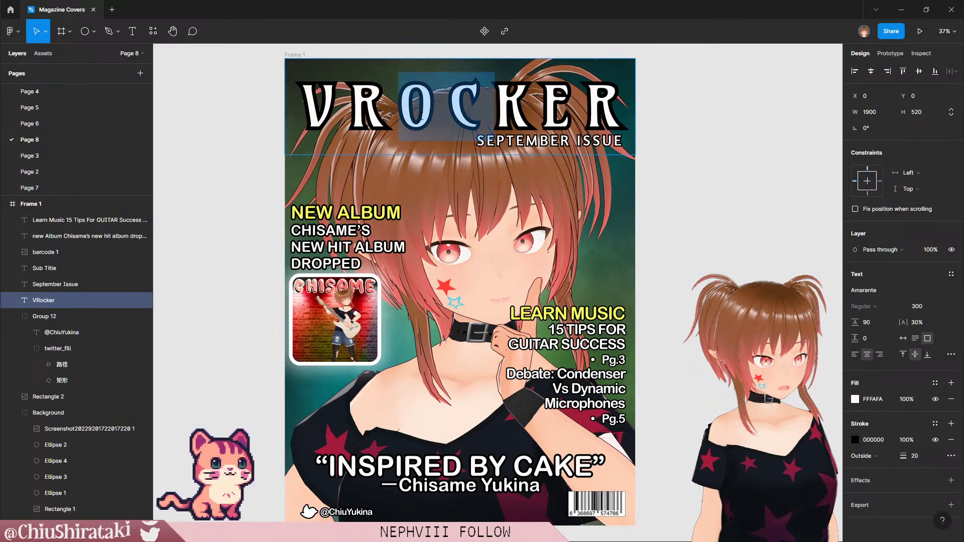
key(Escape)
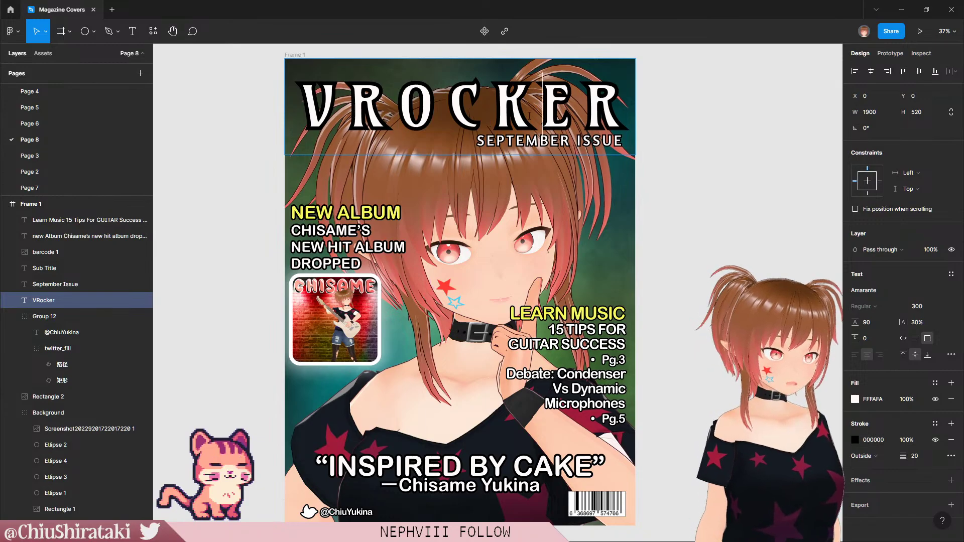
key(ctrl+a)
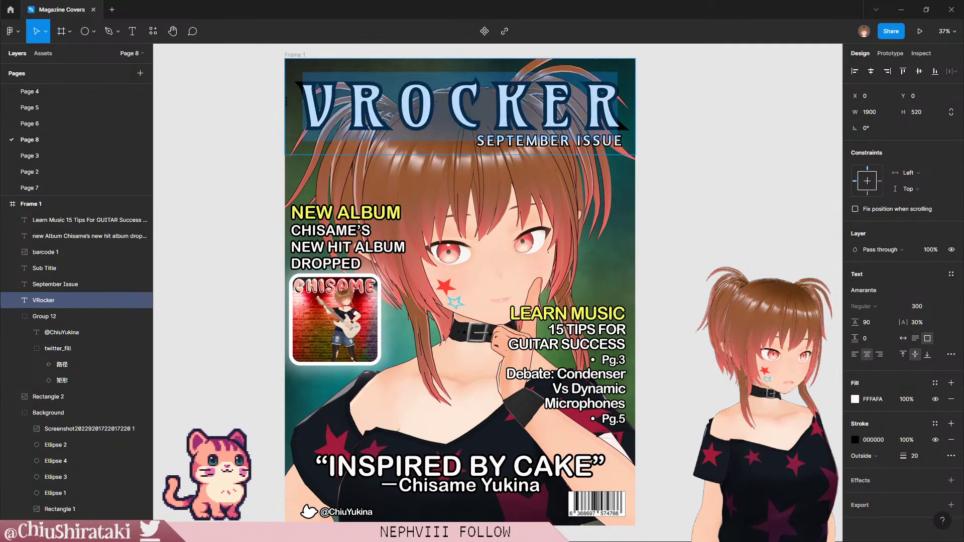
Step: Step the title's font family through the list to Anek Bangla
click(939, 293)
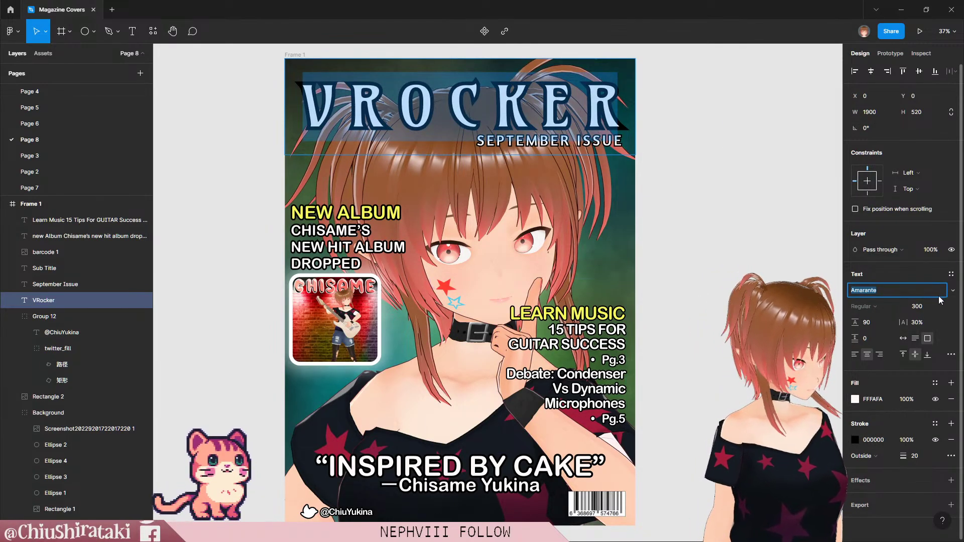
key(Down)
key(Down)
key(Down)
key(Down)
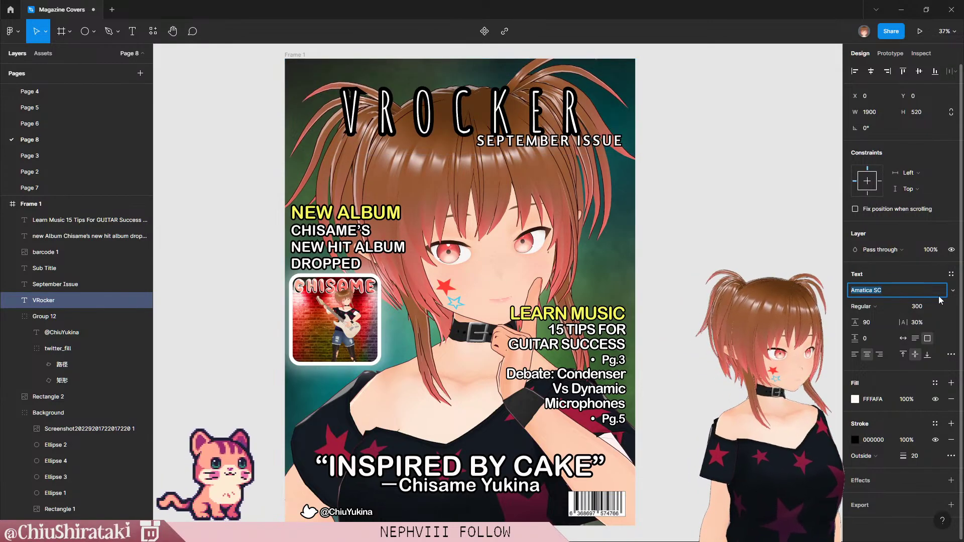
key(Down)
key(Down)
key(Down)
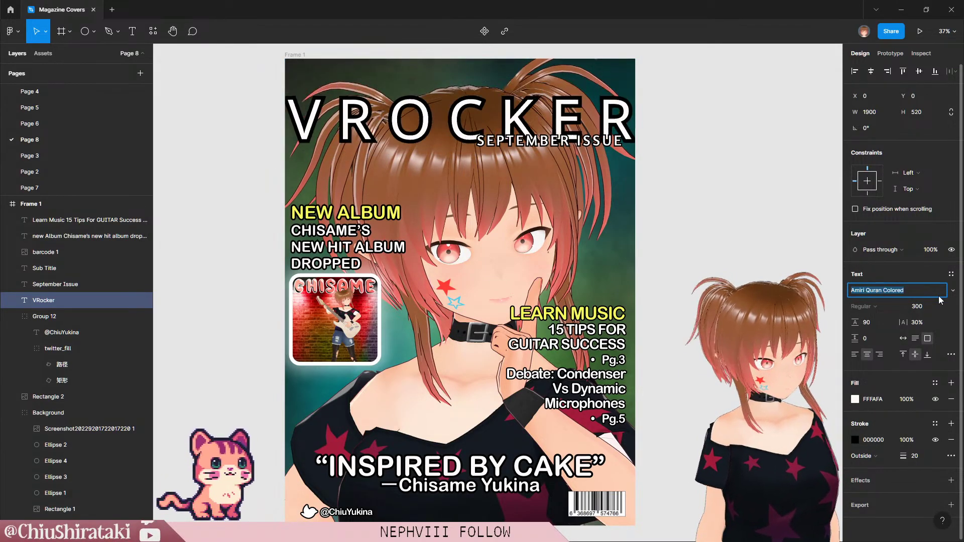
key(Down)
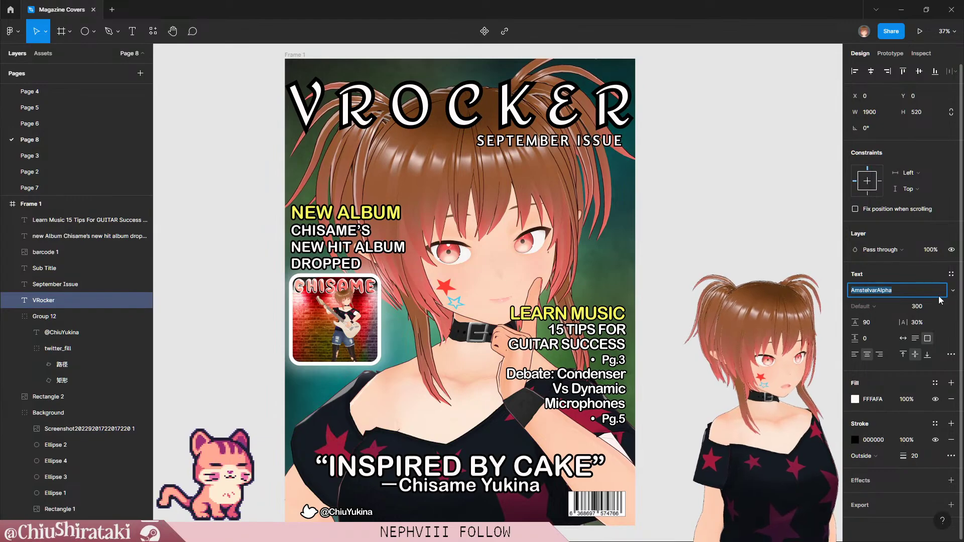
key(Down)
key(Down)
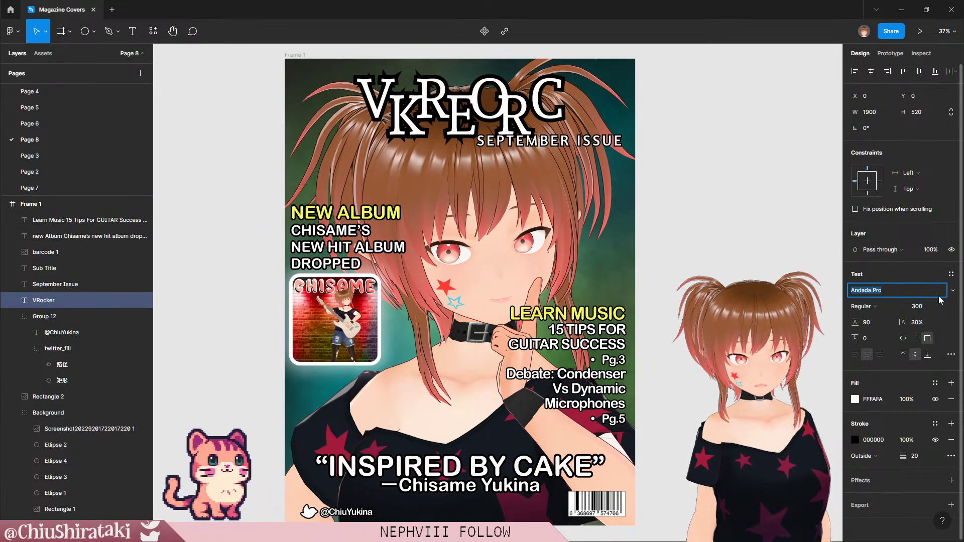
key(Down)
key(Down)
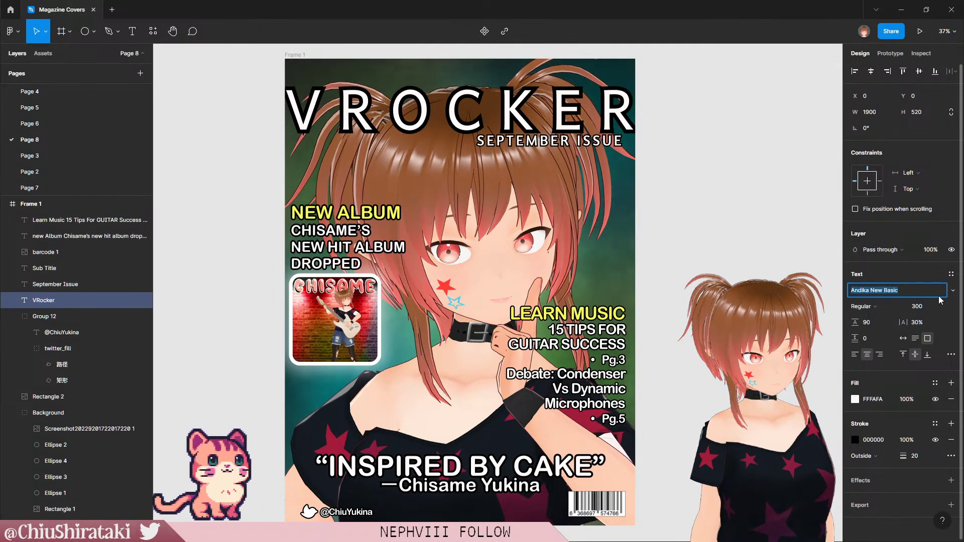
key(Down)
key(Down)
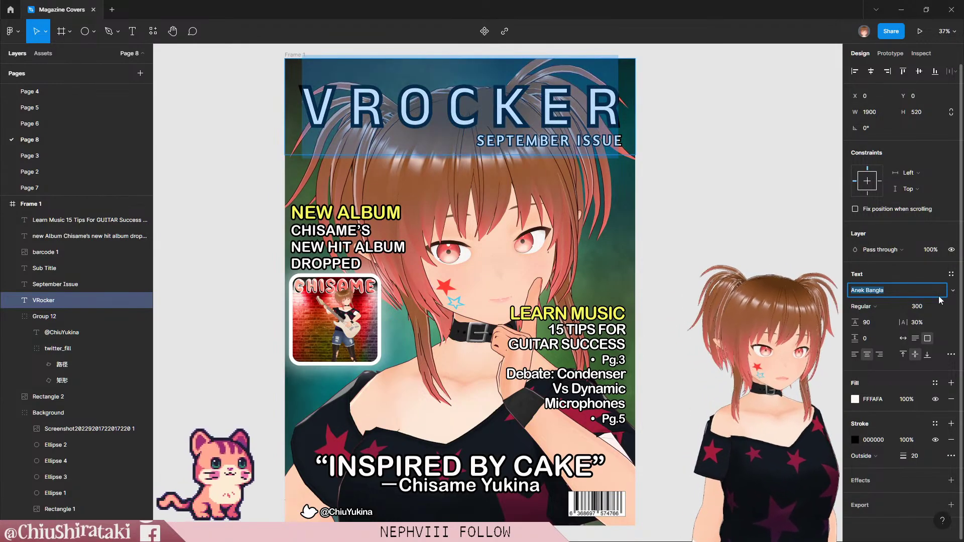
Step: Tighten the title's letter spacing to 15%
click(921, 325)
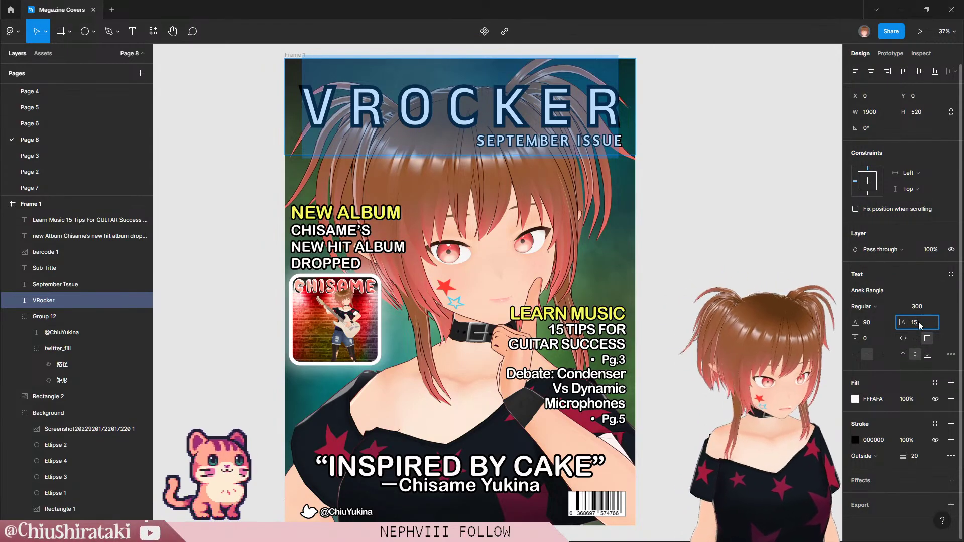
text(15)
key(Return)
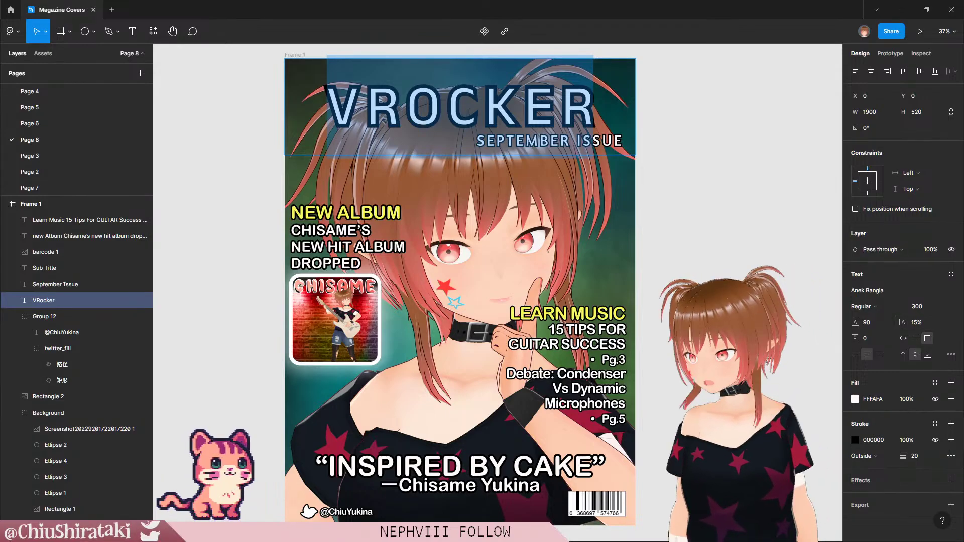
key(alt+Tab)
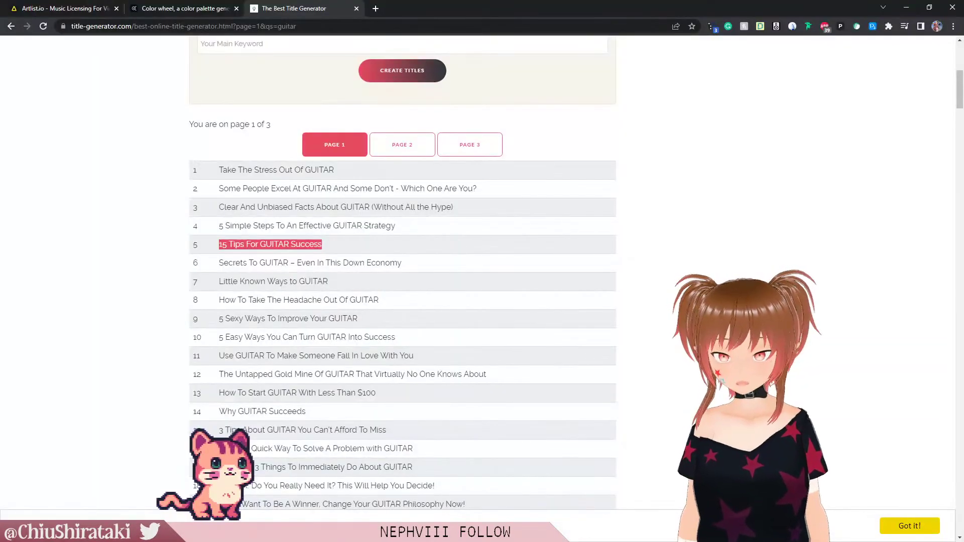
Step: Exit the unresponsive Artlist.io tab and minimize Chrome
key(ctrl+Tab)
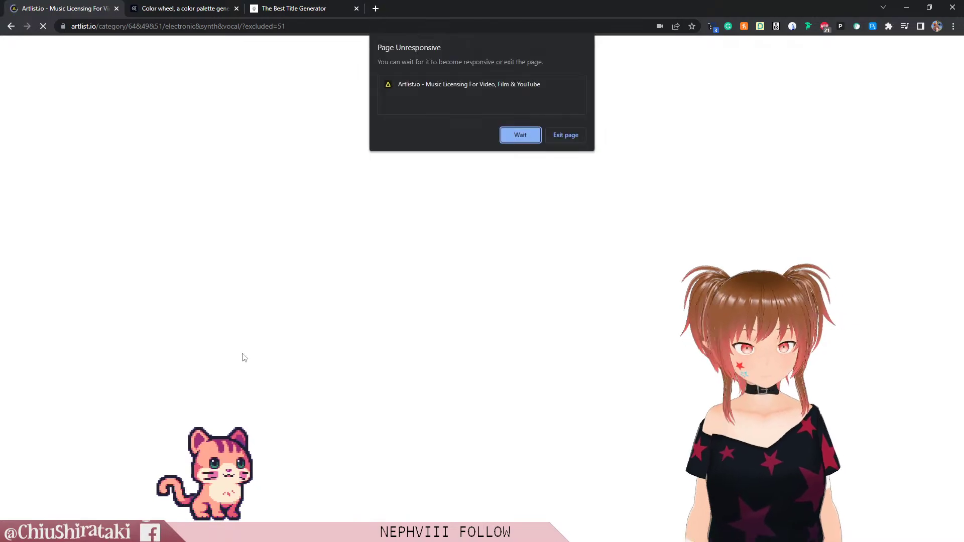
click(576, 135)
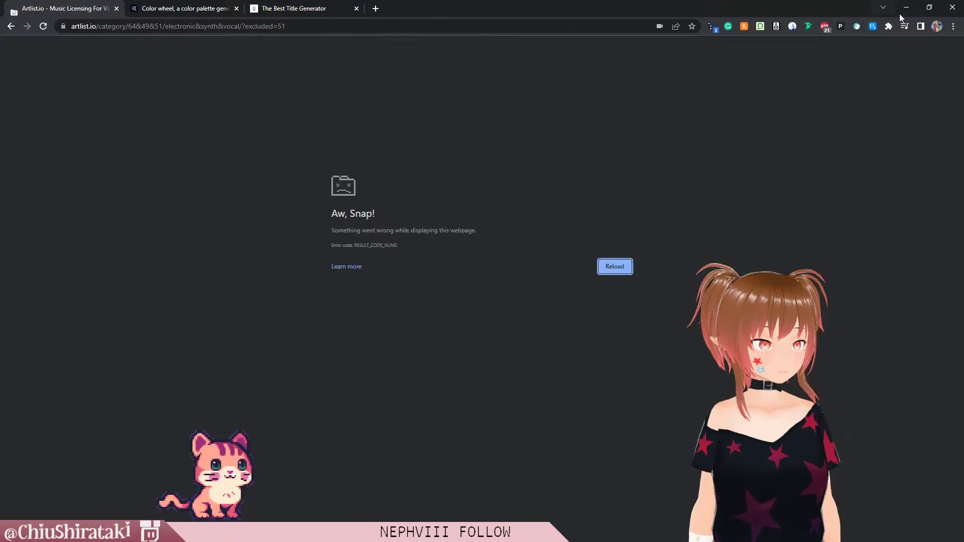
click(907, 8)
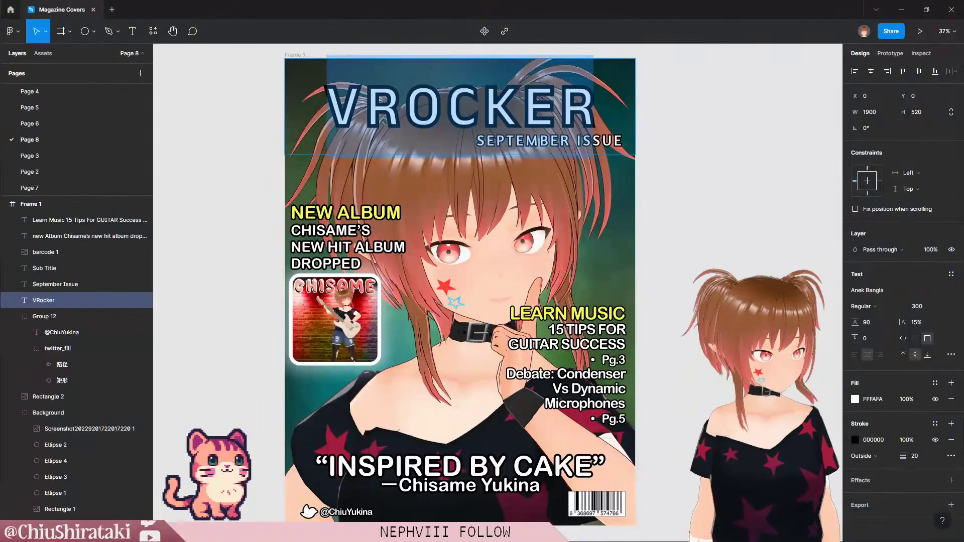
Step: Step the title font from Anek Devanagari down the list and apply Architects Daughter
click(894, 294)
key(Down)
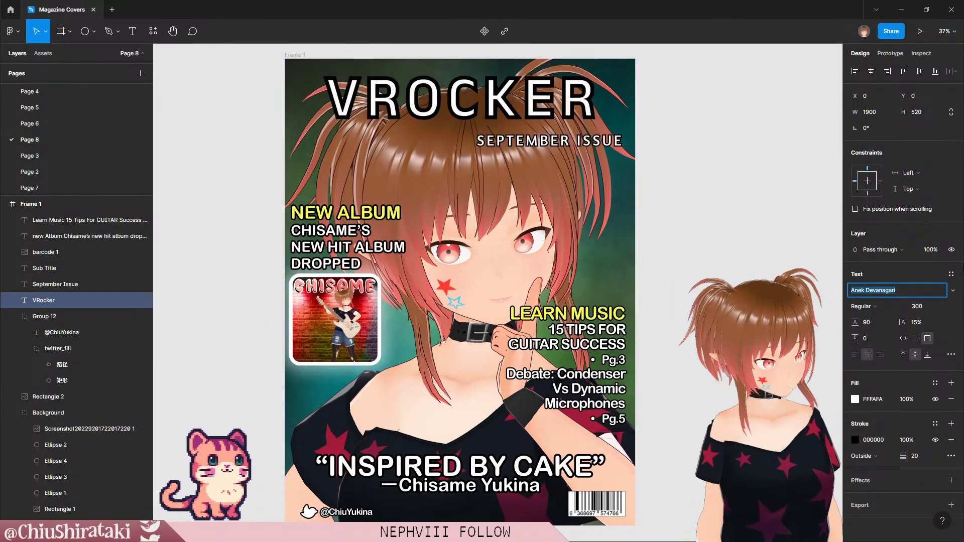
key(Down)
key(Down)
key(Down)
key(Down)
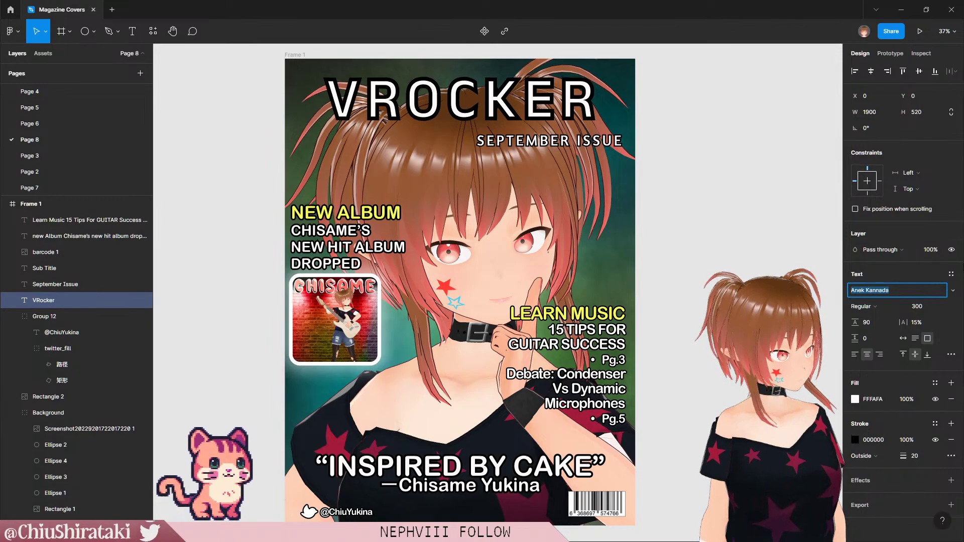
key(Down)
key(Down)
key(Down)
key(Down)
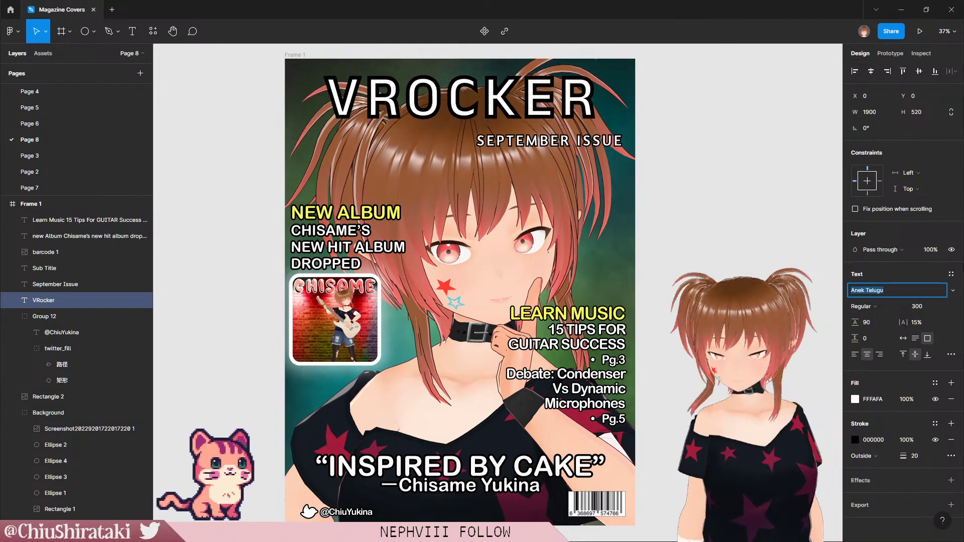
key(Down)
key(Down)
key(Down)
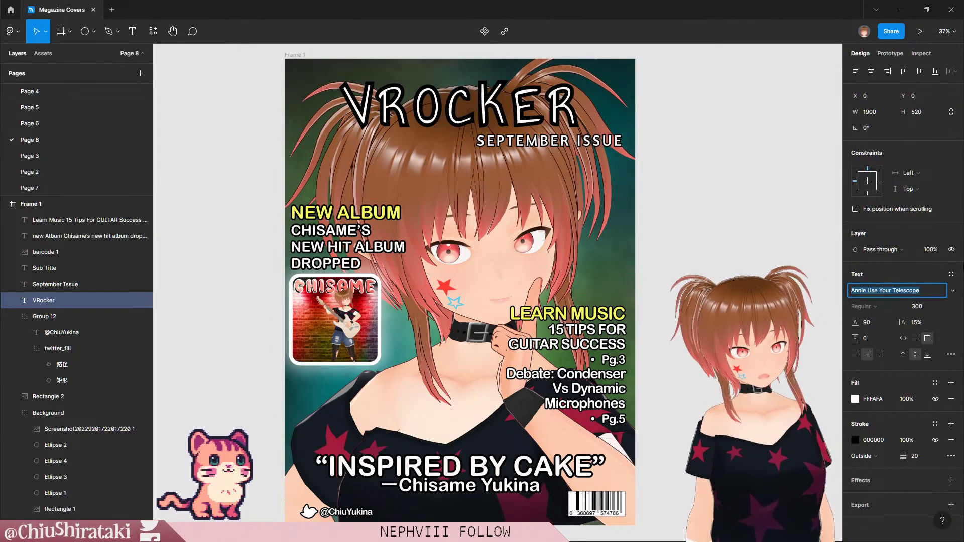
key(Down)
key(Down)
key(Down)
key(Down)
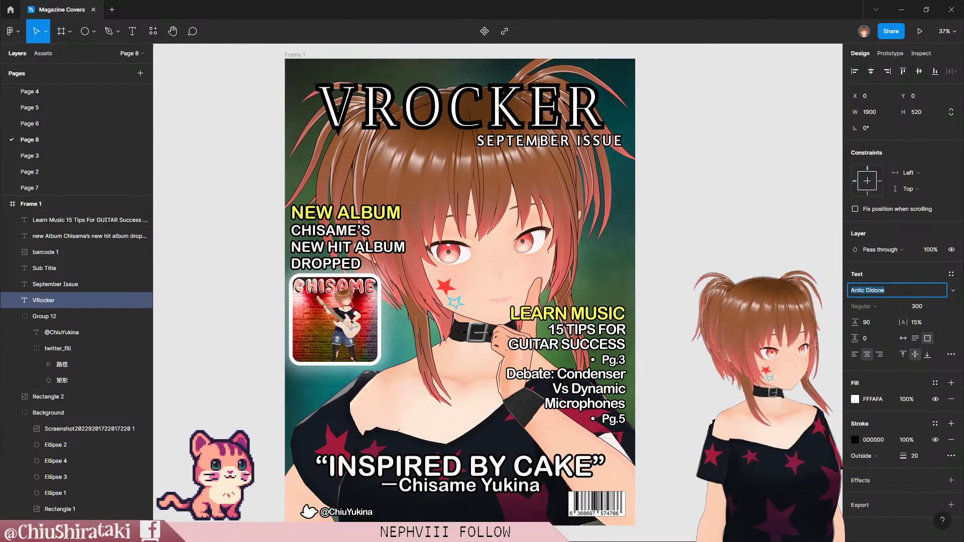
key(Down)
key(Down)
key(Down)
key(Down)
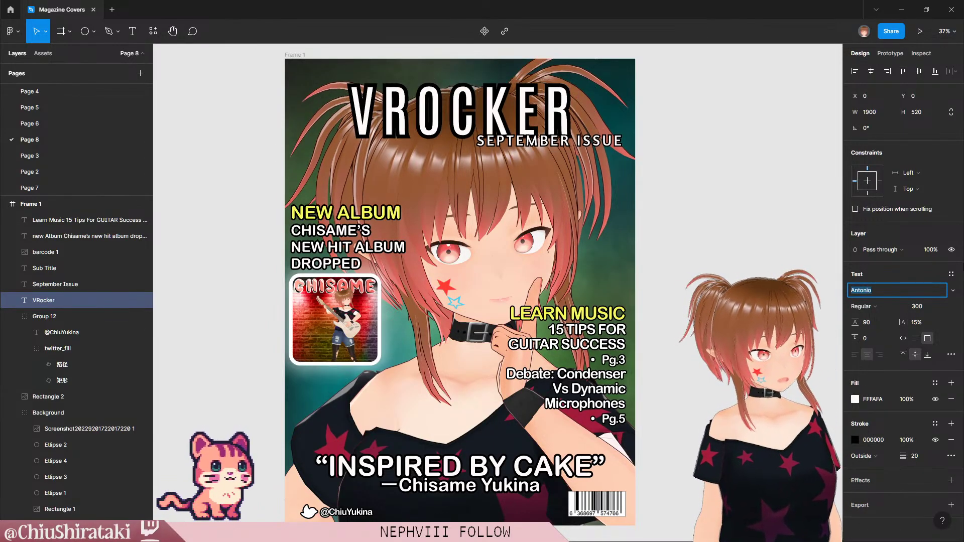
key(Down)
key(Down)
key(Down)
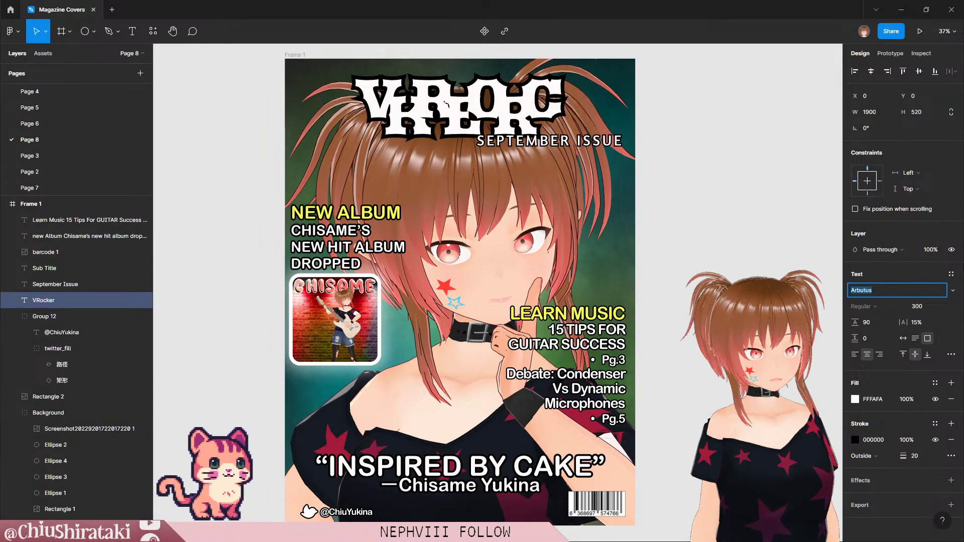
key(Down)
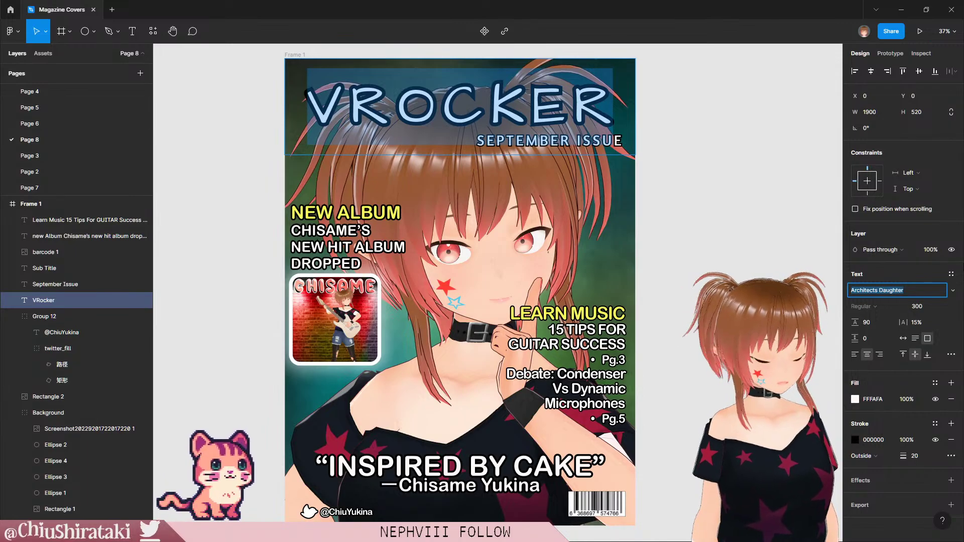
key(Return)
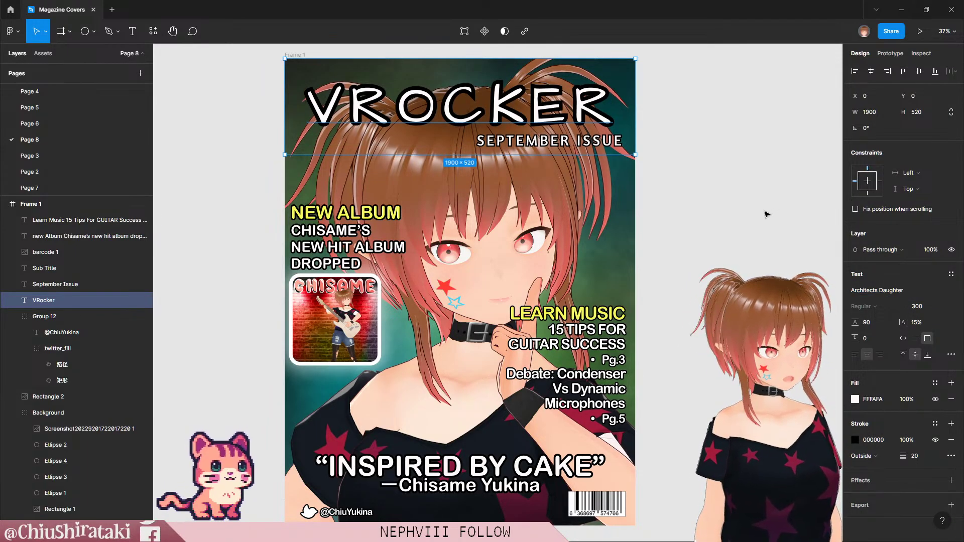
click(701, 144)
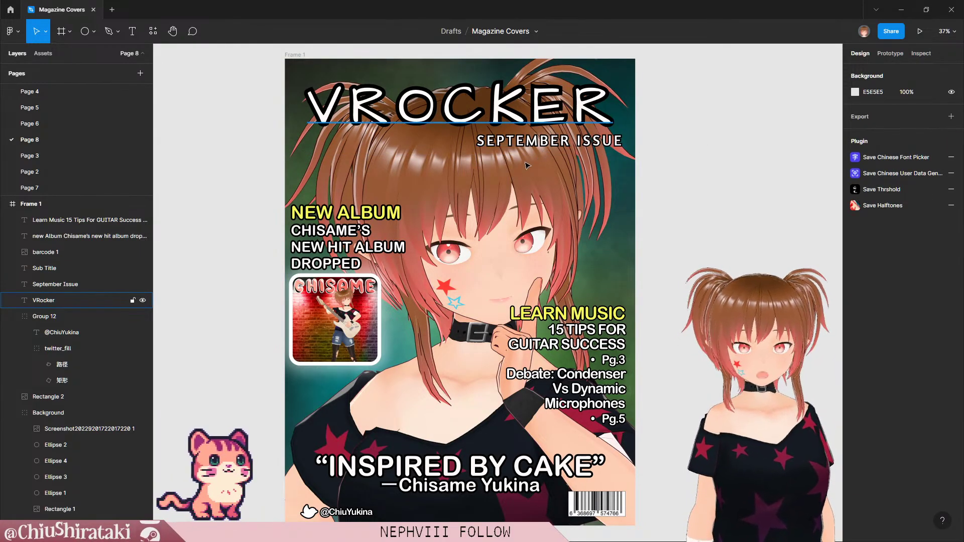
Step: Insert a hyphen after the V so the title reads V-ROCKER
double_click(354, 111)
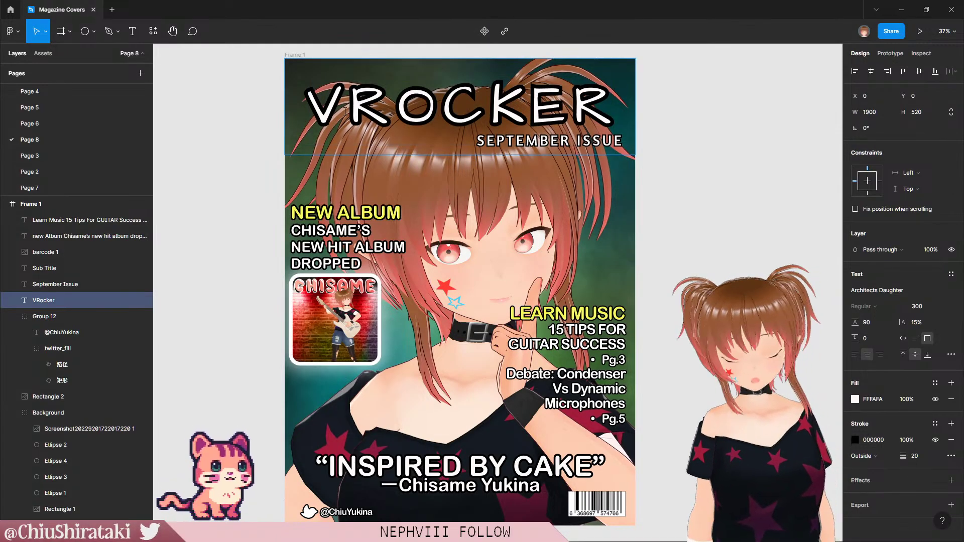
text(-)
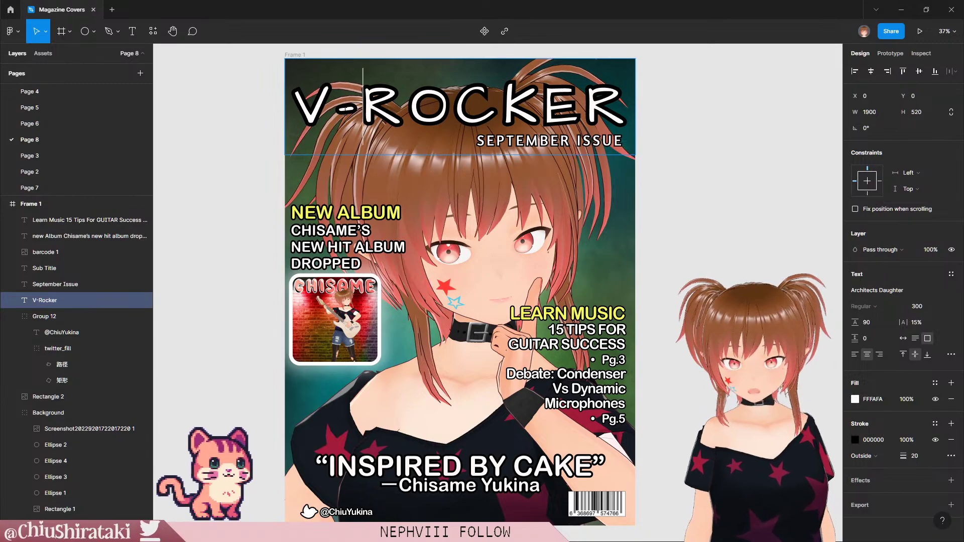
key(BackSpace)
text(*)
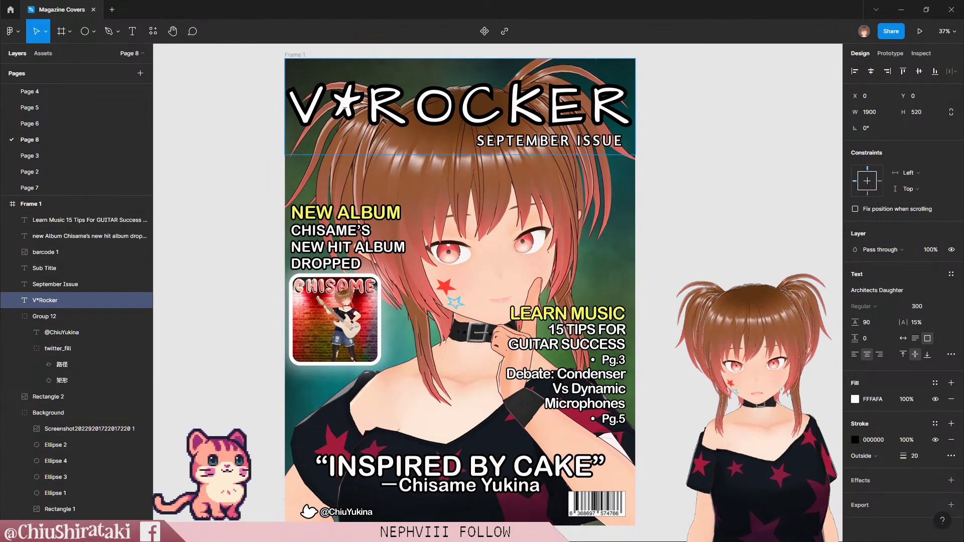
key(BackSpace)
text(-)
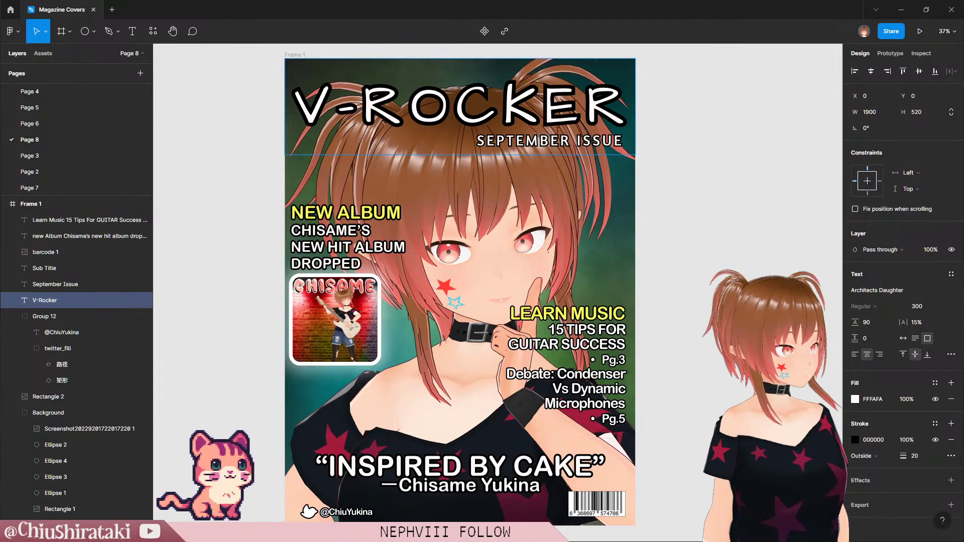
click(545, 108)
click(627, 116)
Step: Set the V-ROCKER title's letter spacing to 10%
key(ctrl+a)
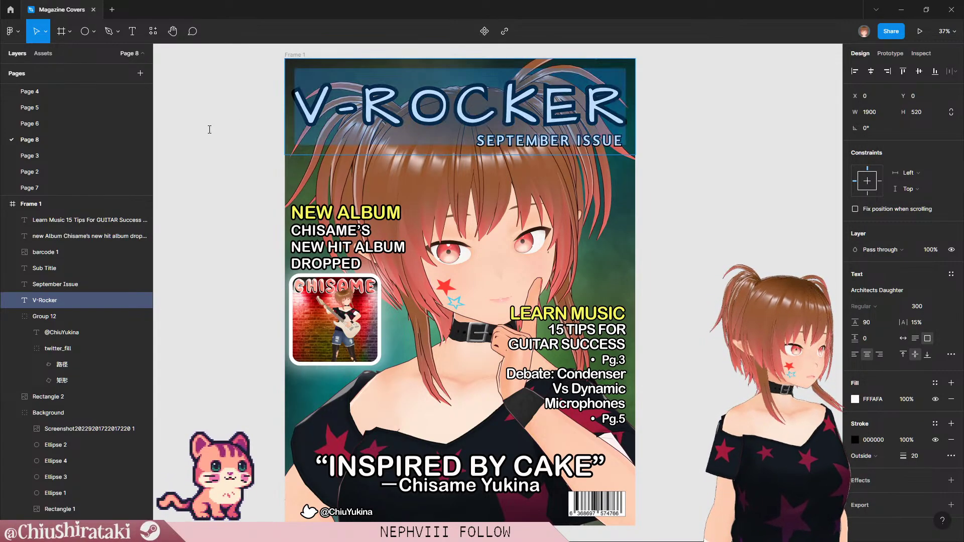
click(923, 322)
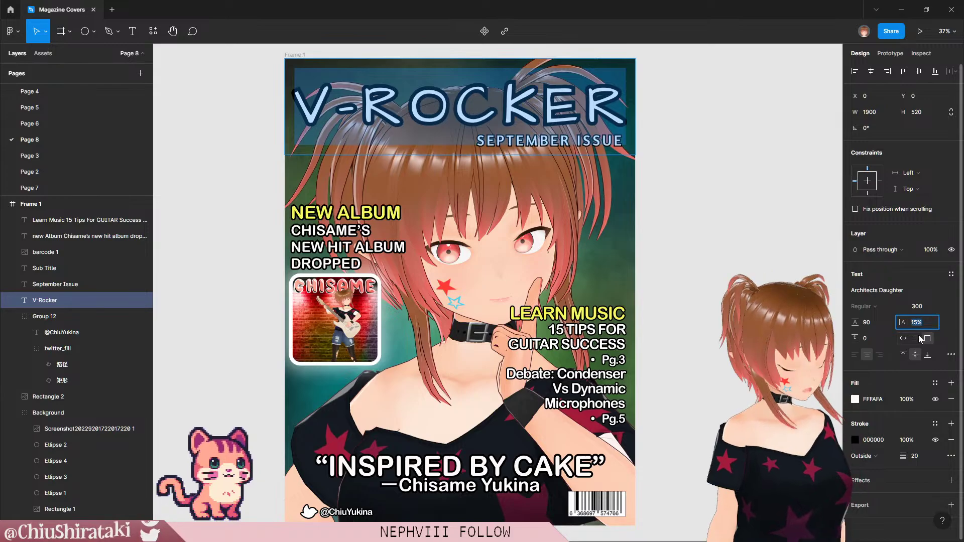
text(10)
key(Return)
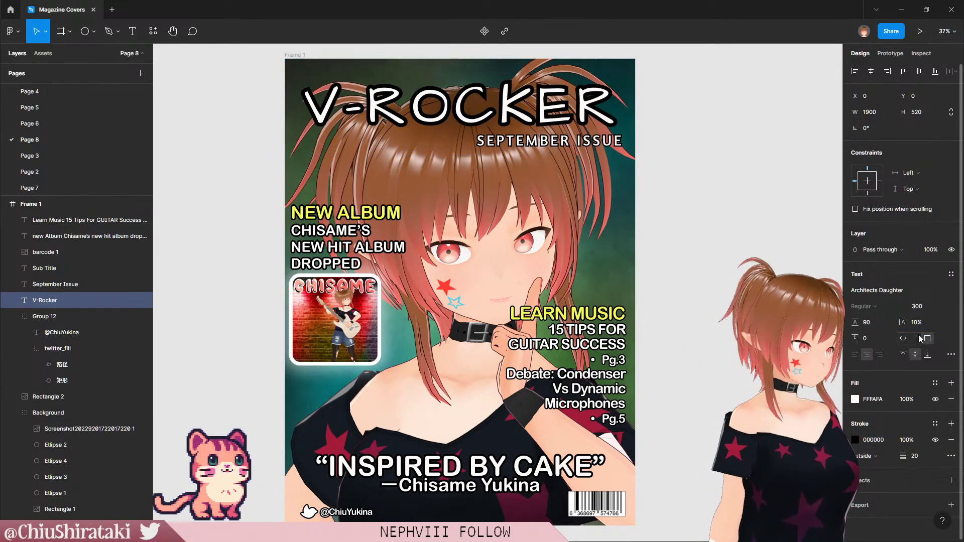
key(Escape)
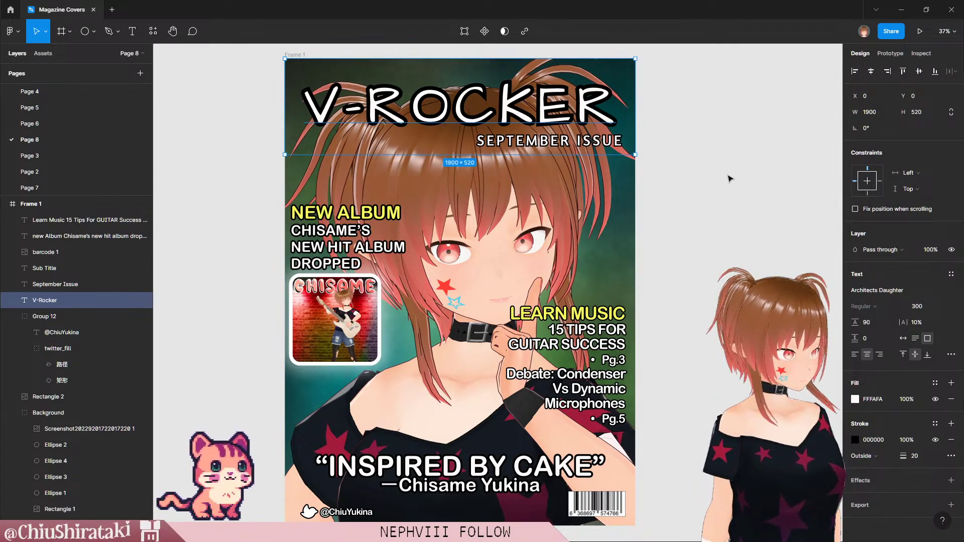
click(681, 160)
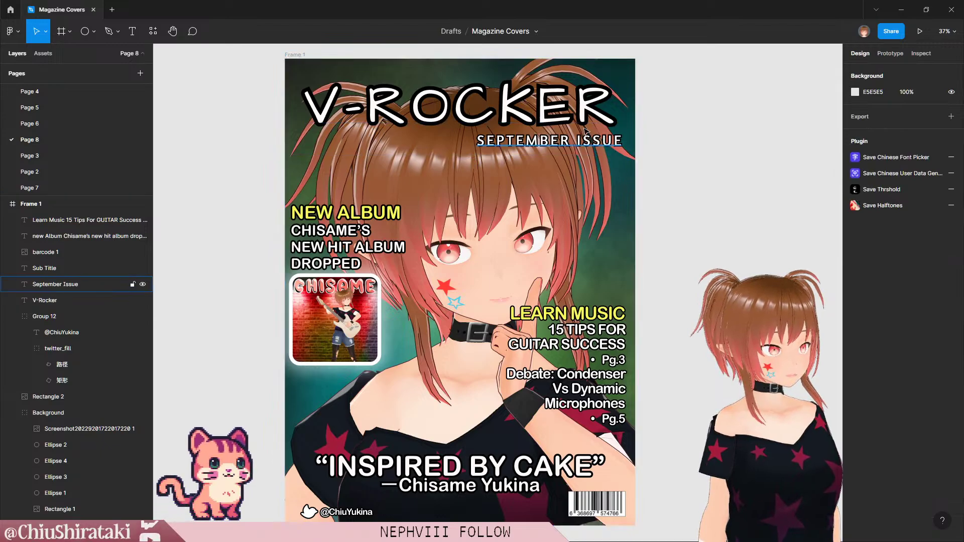
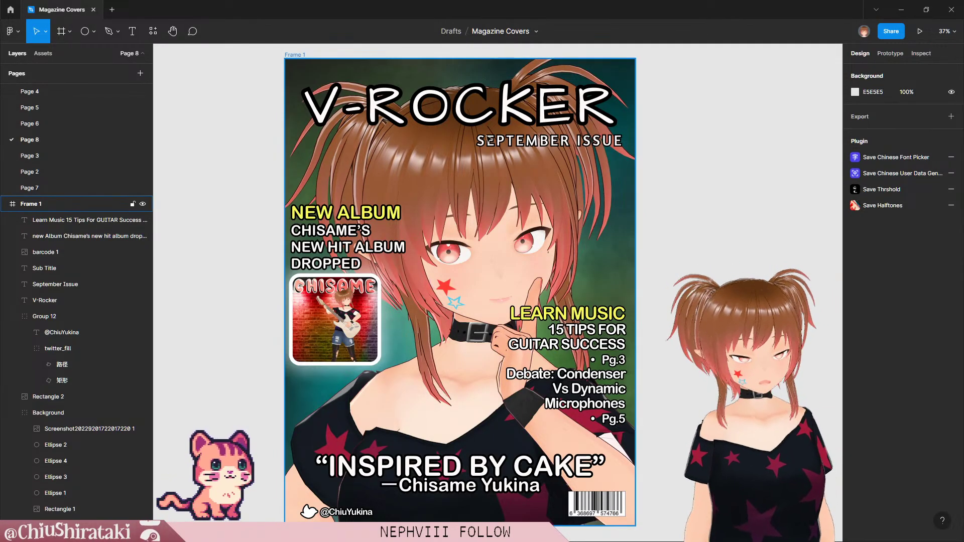
Step: Set X to 50 for both the CHISAME album image and the NEW ALBUM text block
click(320, 337)
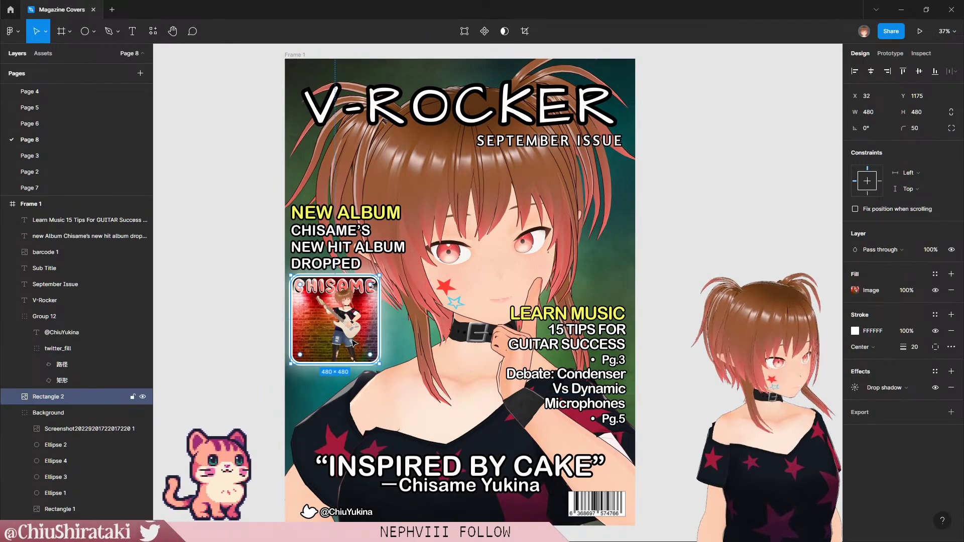
click(871, 102)
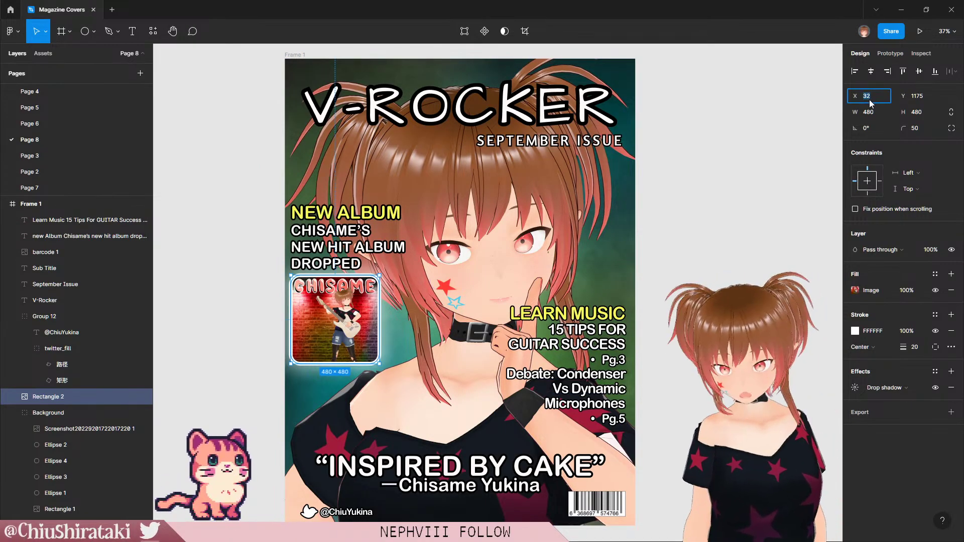
text(50)
key(Return)
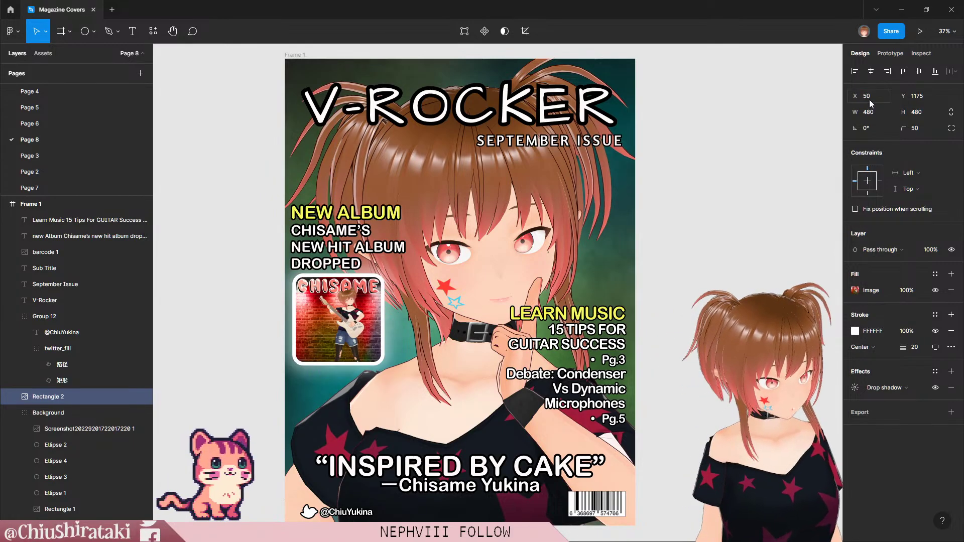
click(86, 236)
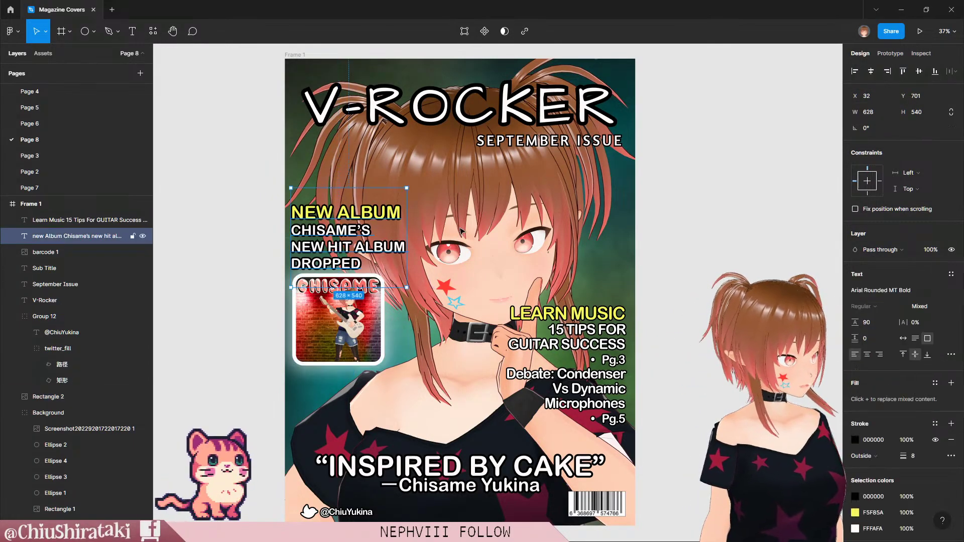
click(878, 100)
text(50)
key(Return)
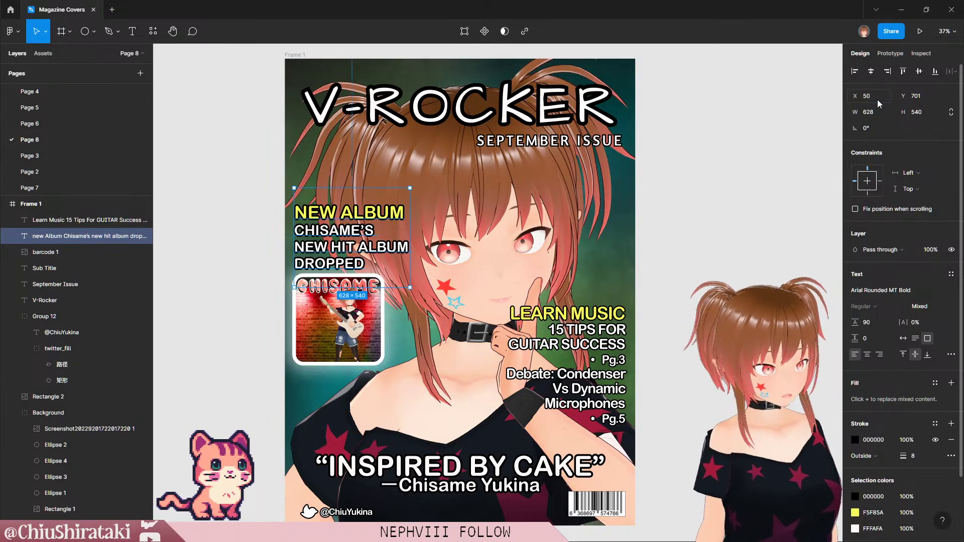
Step: Nudge the LEARN MUSIC text block slightly to the right
click(609, 342)
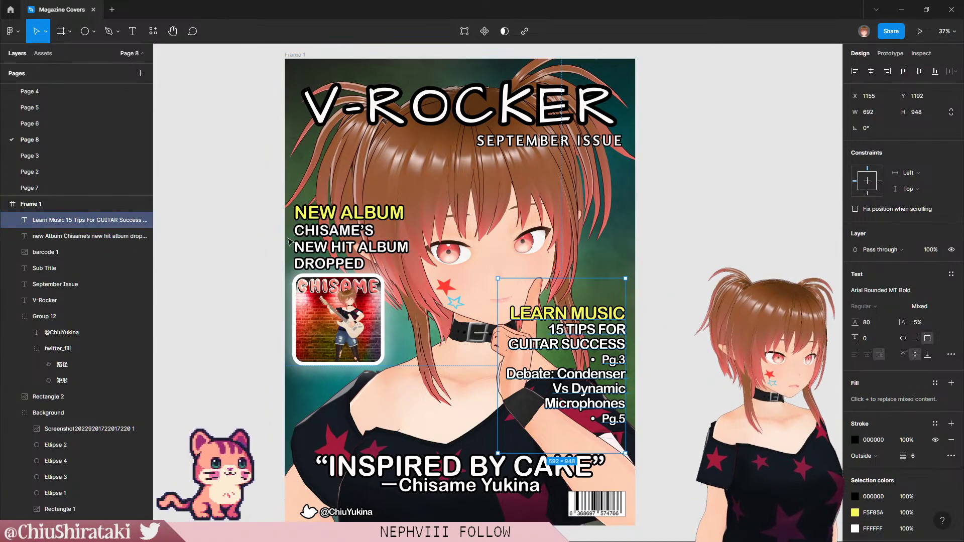
key(Escape)
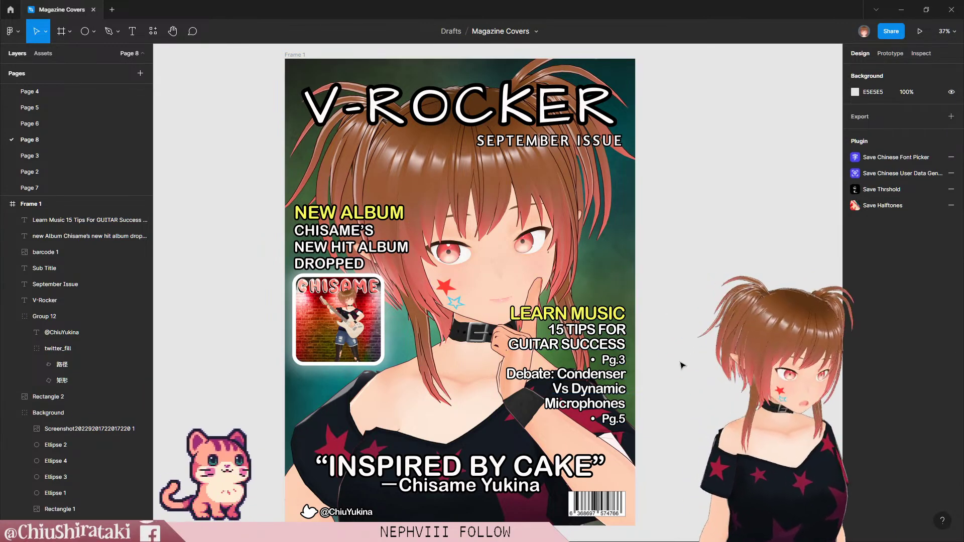
click(616, 345)
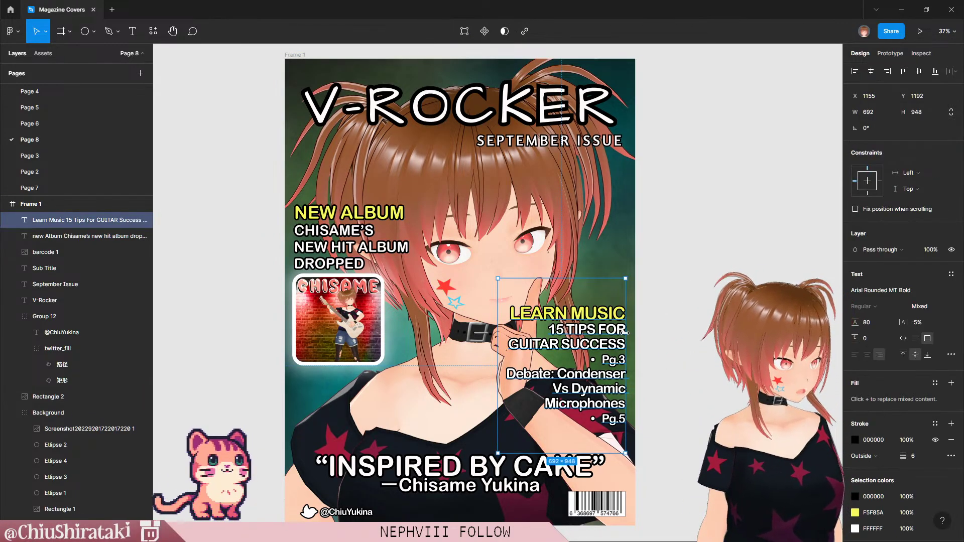
drag(604, 345, 602, 345)
click(676, 330)
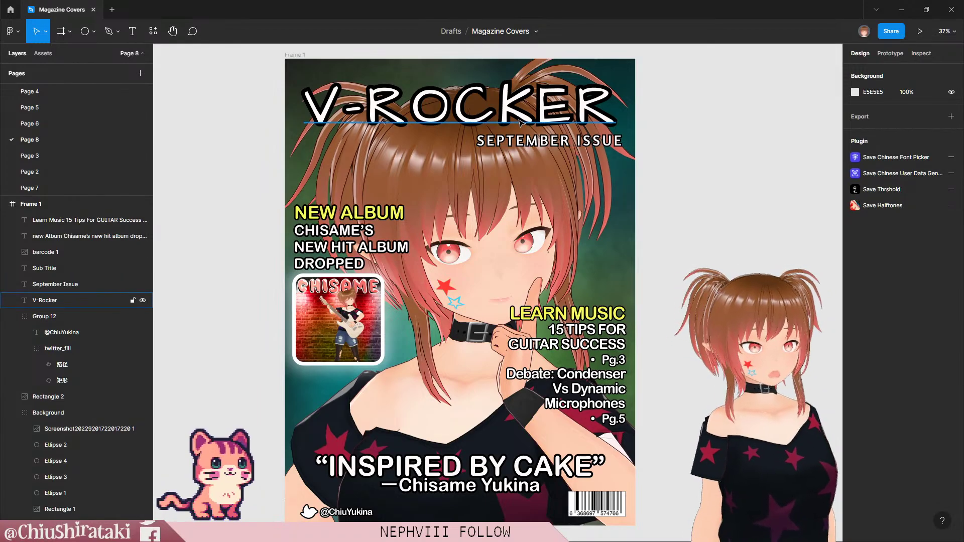
Step: Widen the V-ROCKER title's letter spacing to 12.5%
click(551, 122)
double_click(551, 122)
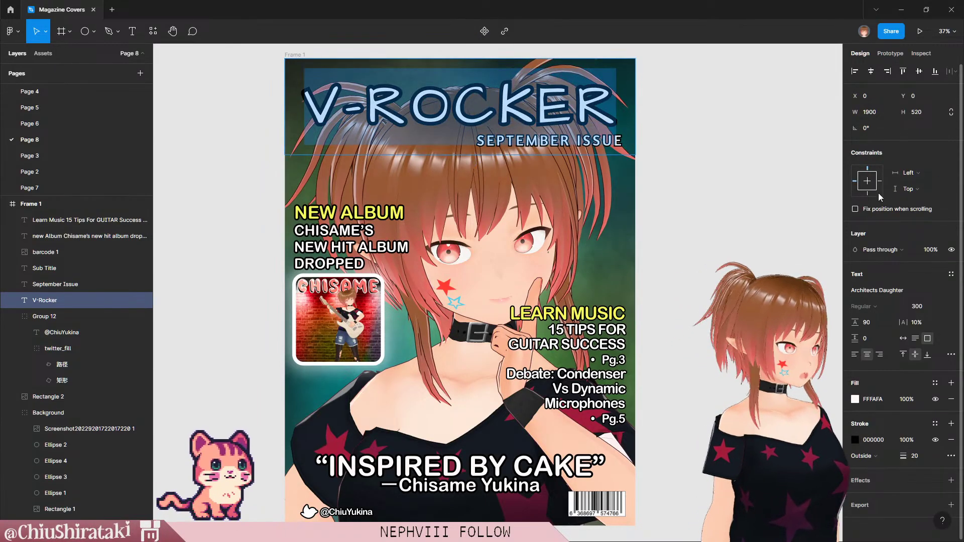
drag(907, 322, 916, 322)
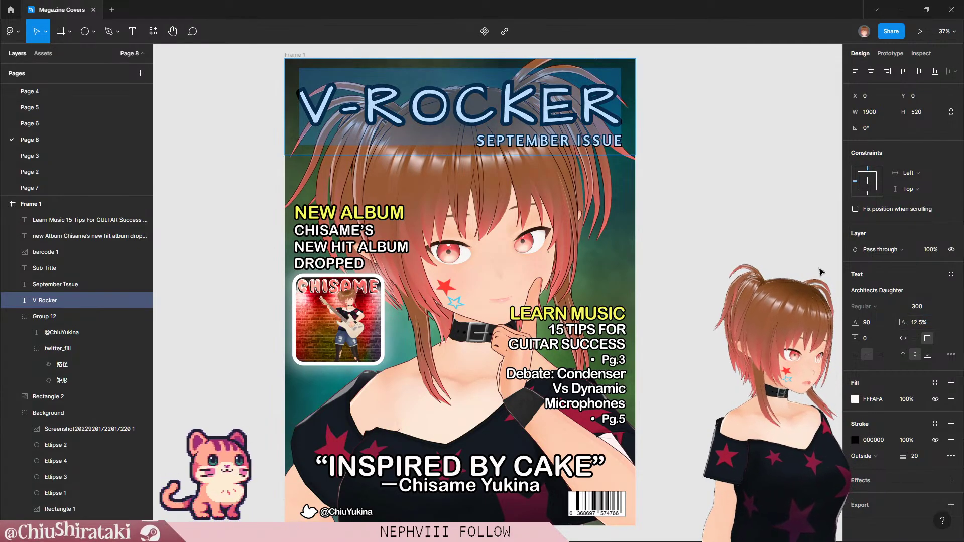
key(Escape)
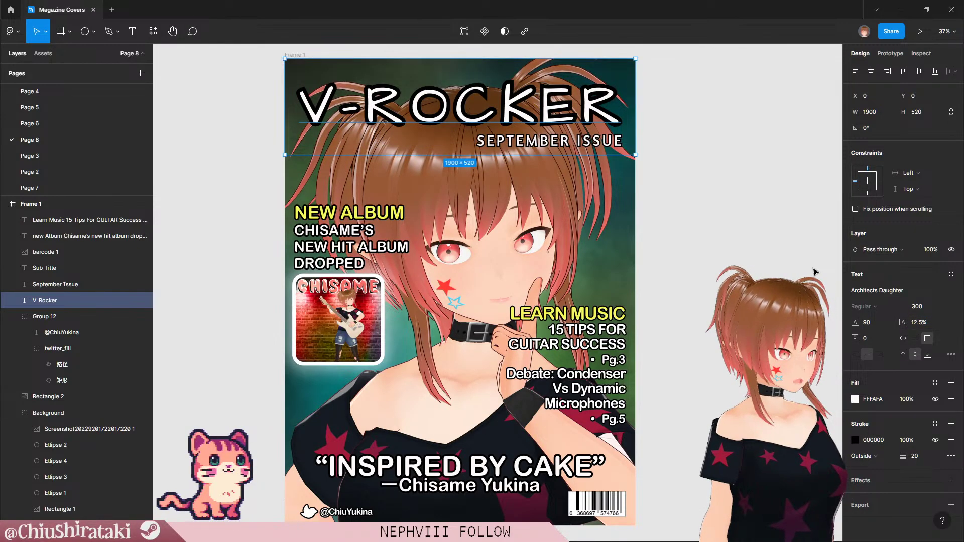
Step: Collapse the Group 12 and Background layer groups in the Layers panel
click(746, 229)
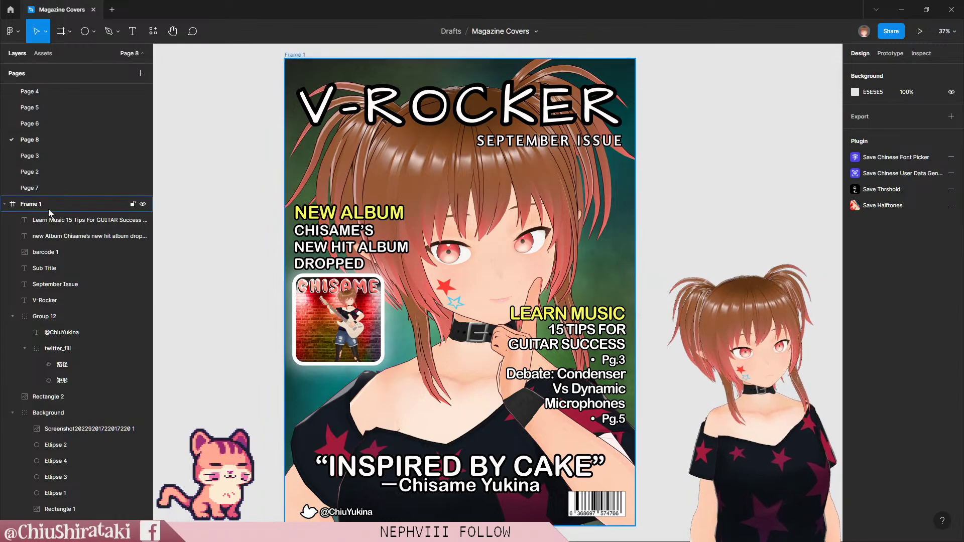
click(12, 317)
click(11, 348)
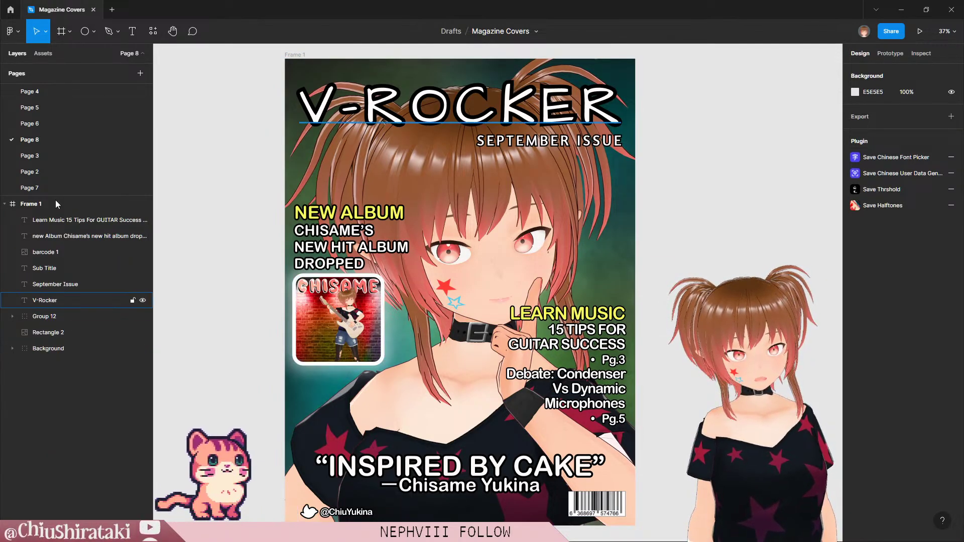
Step: Rename the cover frame layer to 'Magazine Cover', collapse its child layers, and reselect it
click(30, 208)
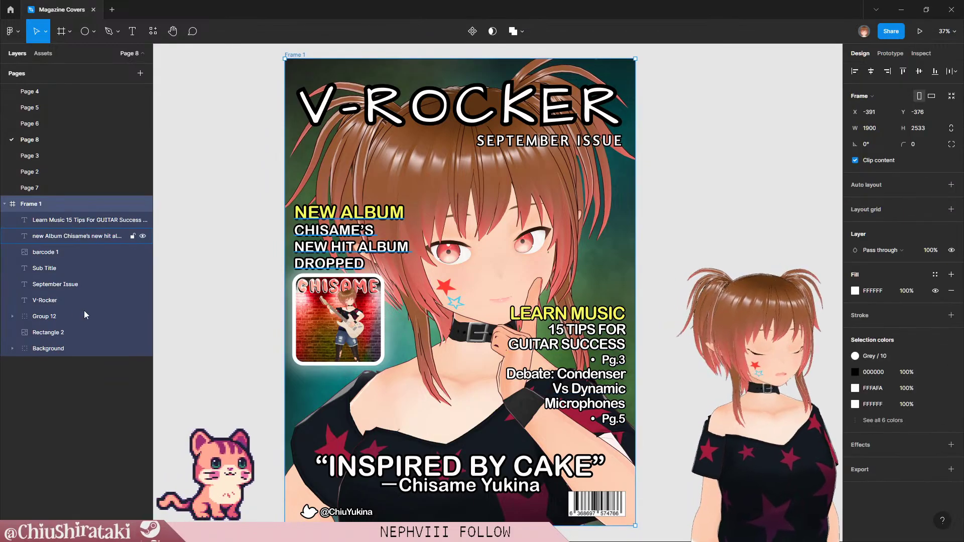
double_click(36, 208)
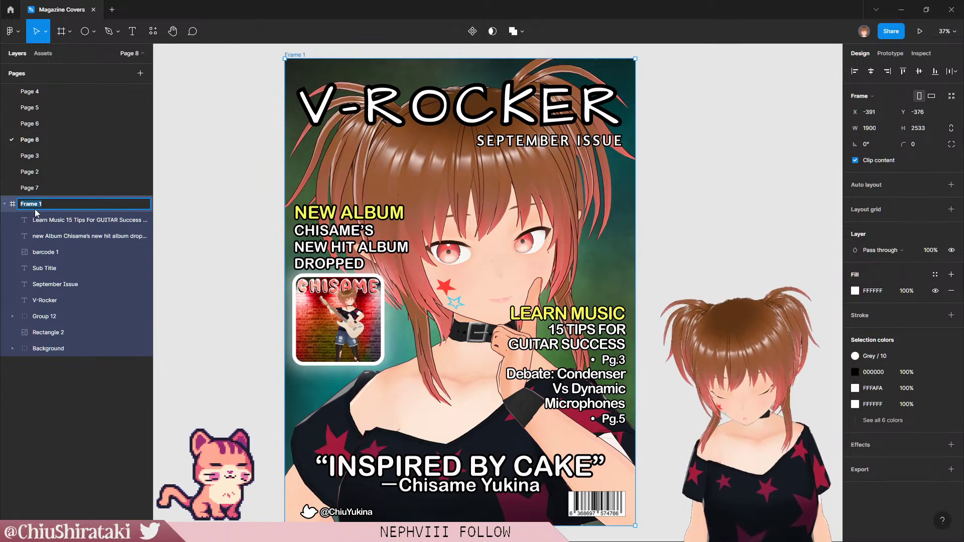
text(M)
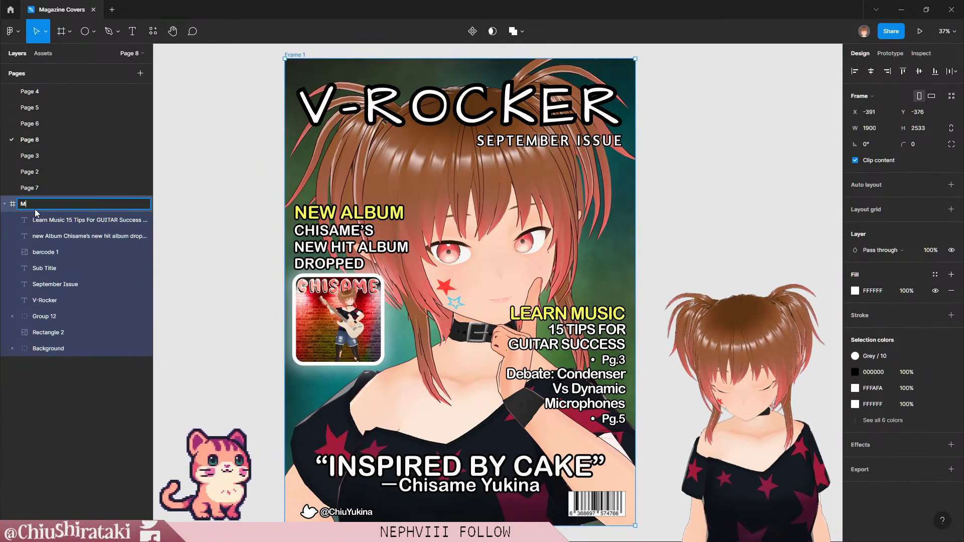
text(agazine)
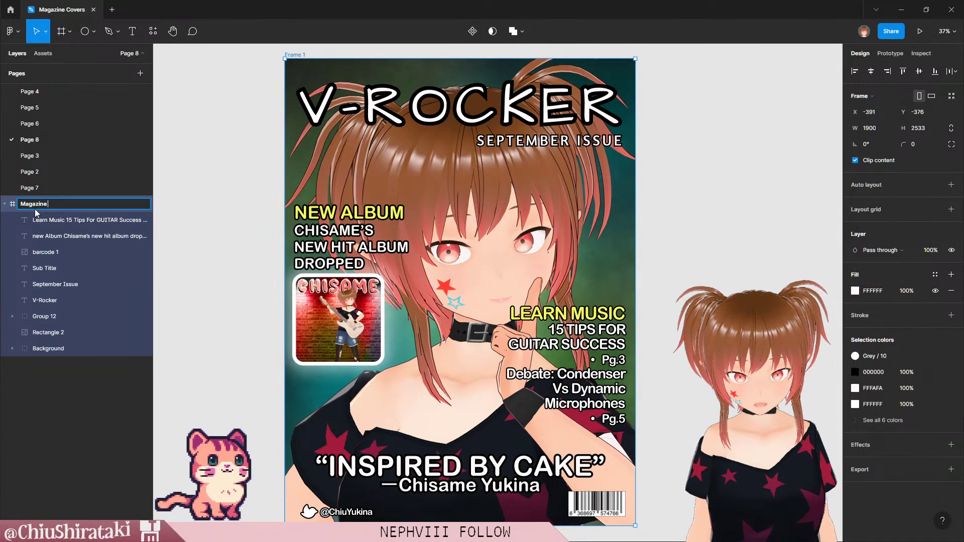
text( Cover)
key(Return)
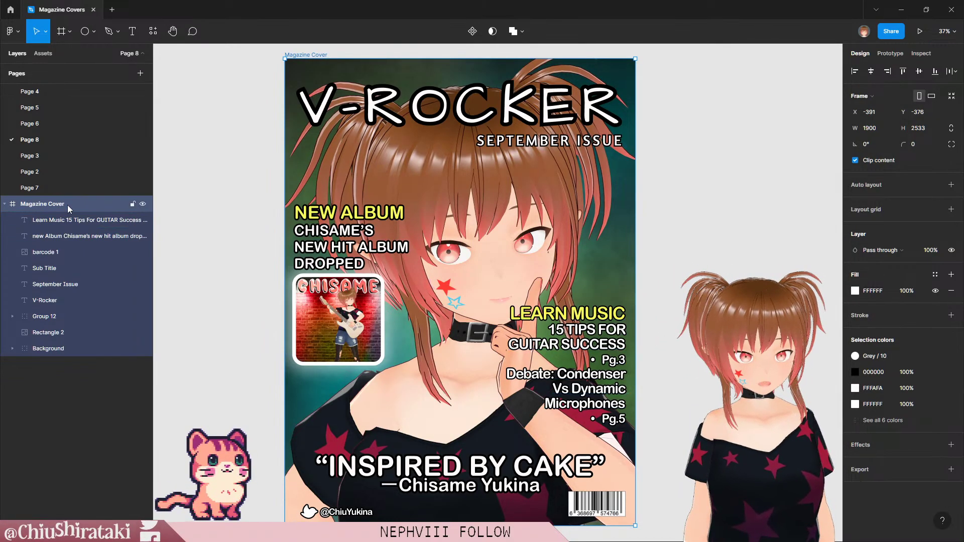
key(alt+l)
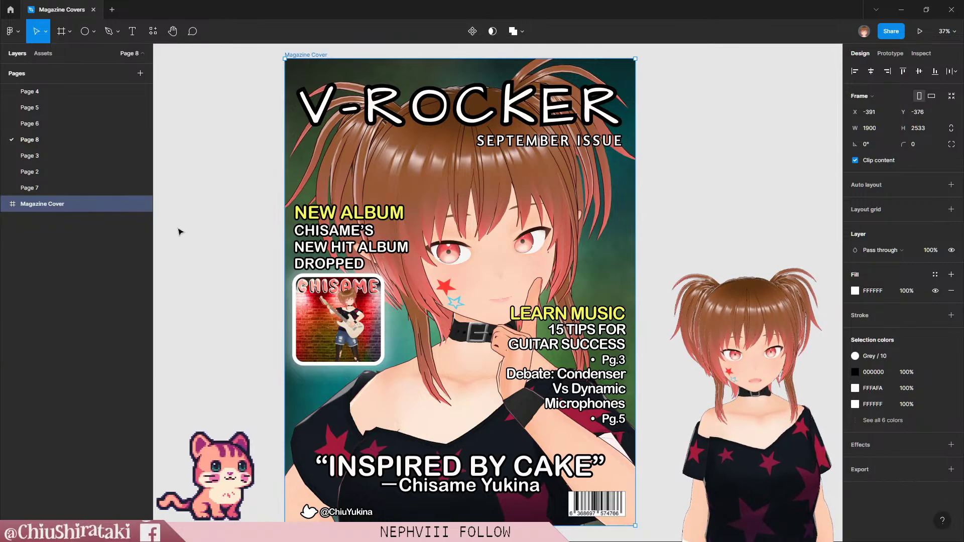
click(225, 220)
click(82, 200)
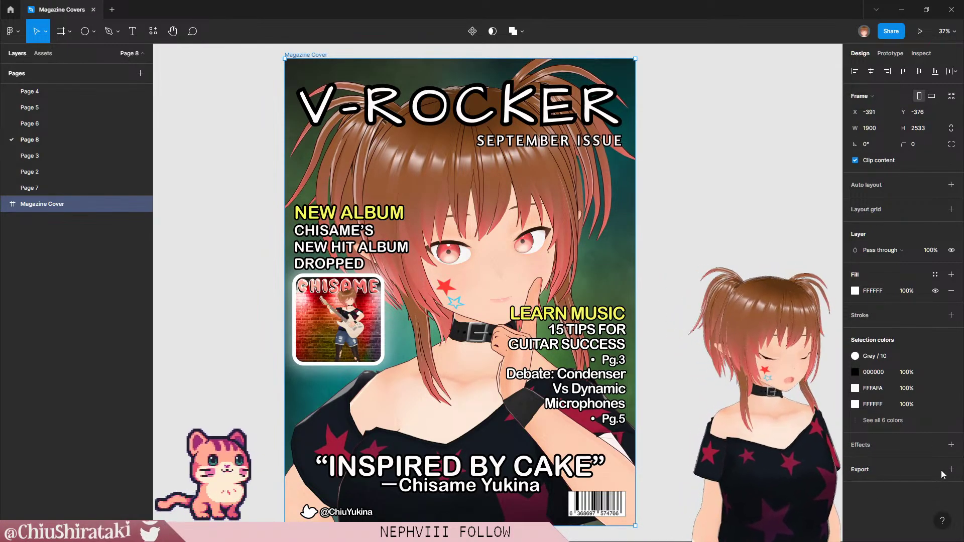
Step: Add an export setting to the Magazine Cover frame in the Design panel
click(20, 33)
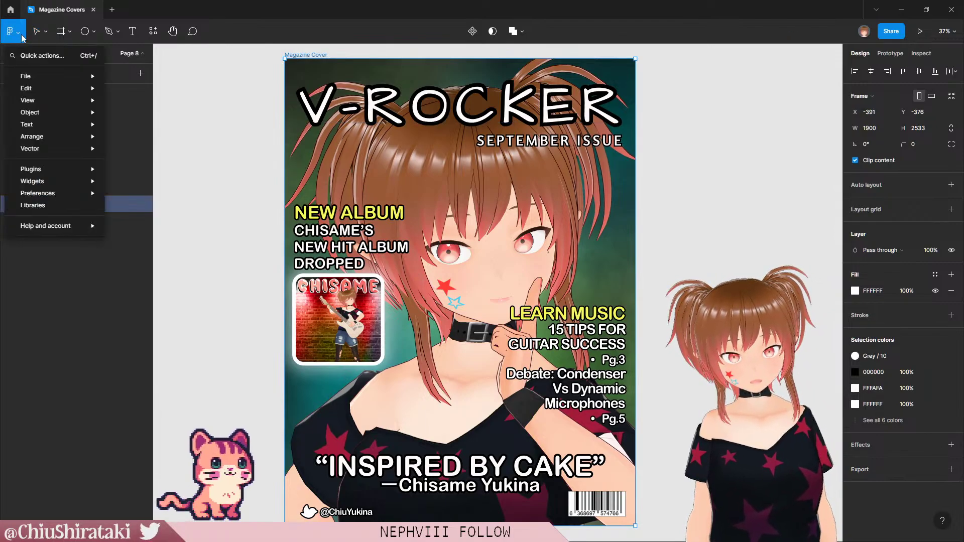
mouse_move(67, 71)
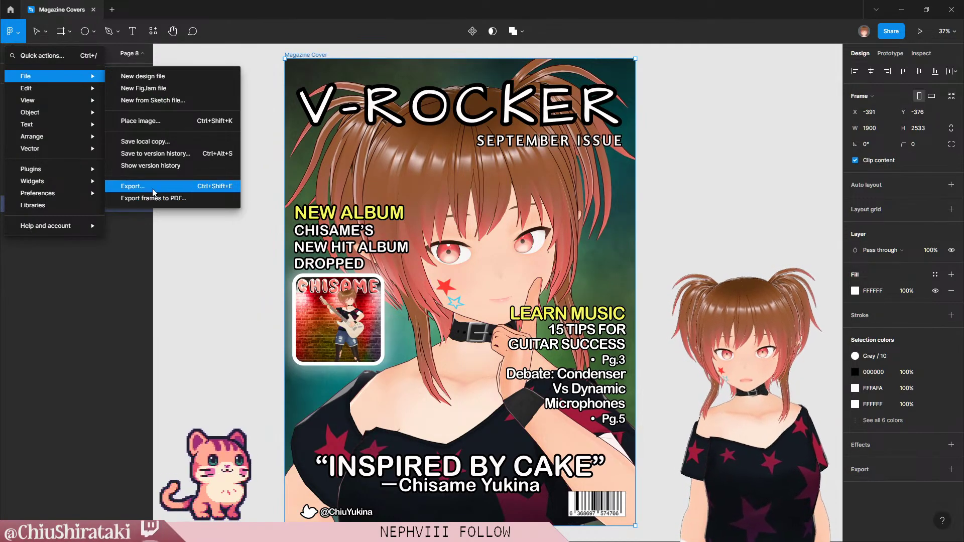
mouse_move(30, 124)
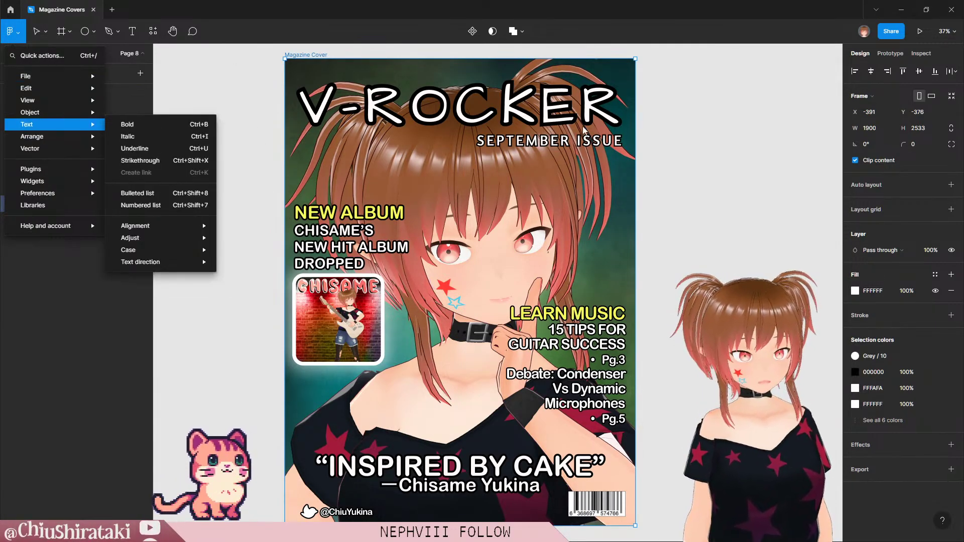
click(584, 129)
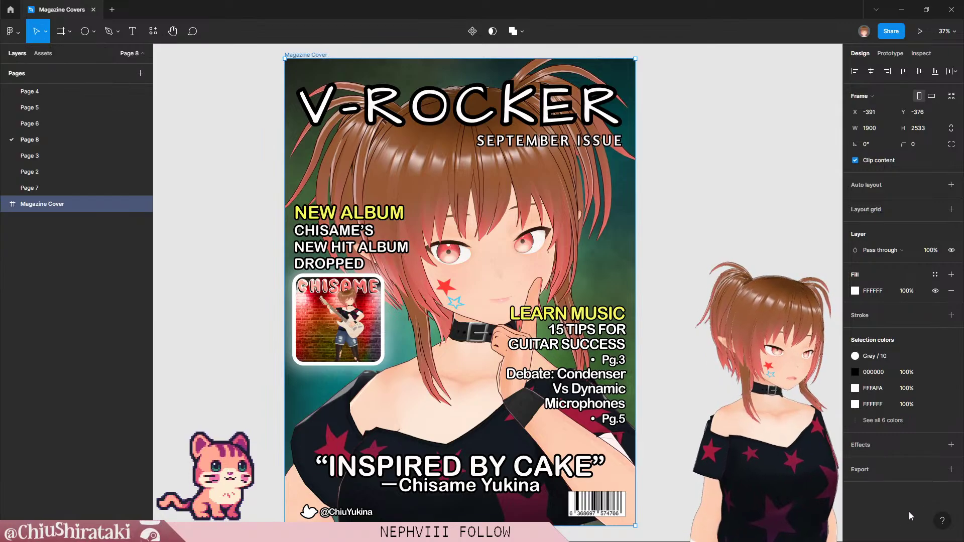
click(952, 469)
scroll(911, 472, down, 1)
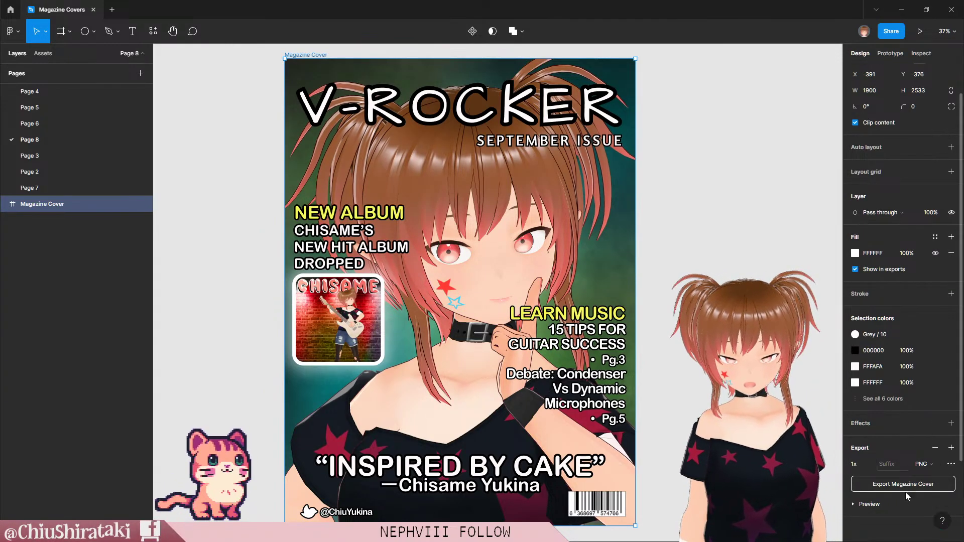
Step: Export the frame at 1x as PNG and save it as Magazine Cover.png
click(868, 465)
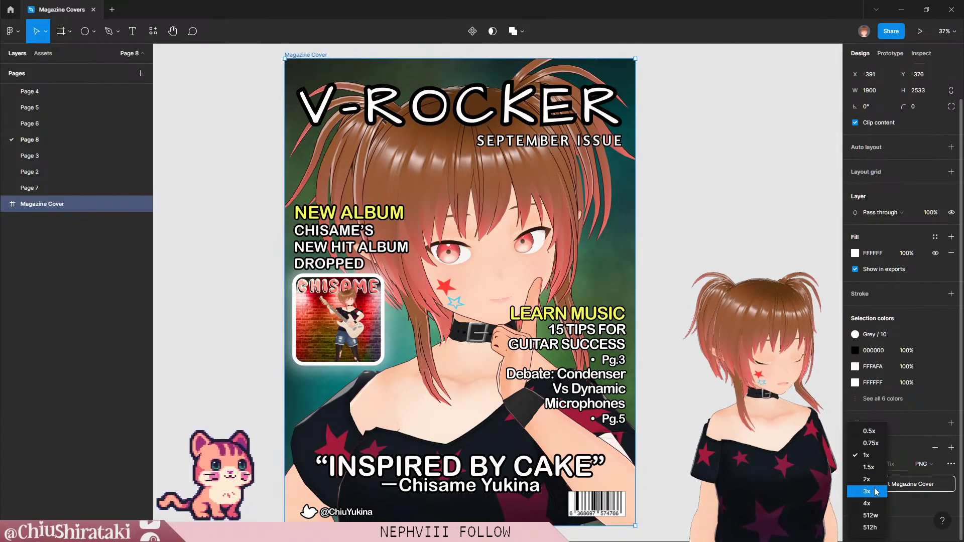
click(904, 444)
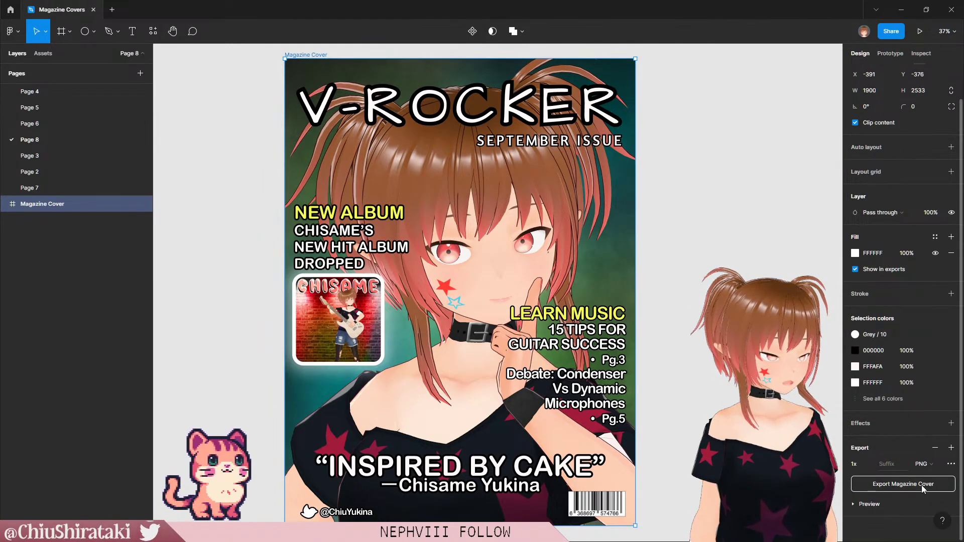
click(928, 465)
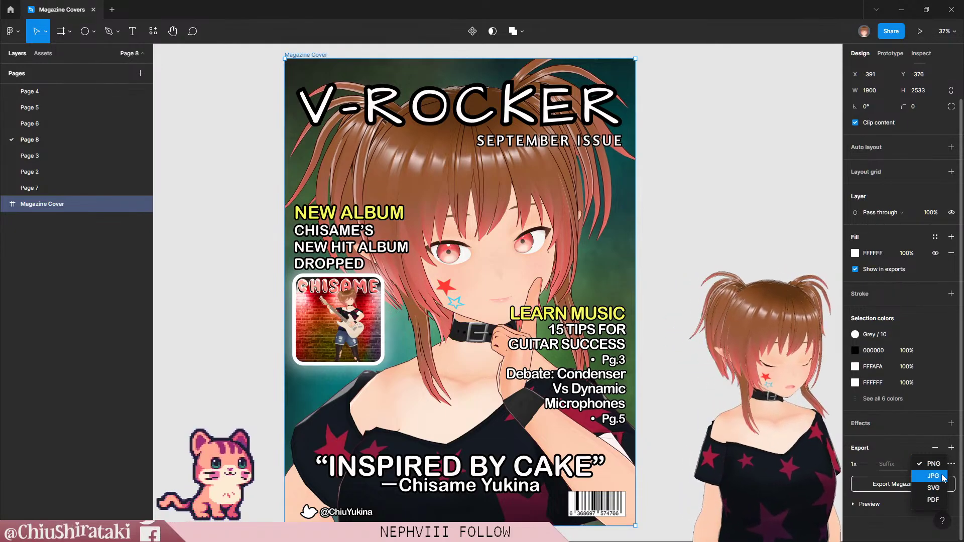
click(903, 468)
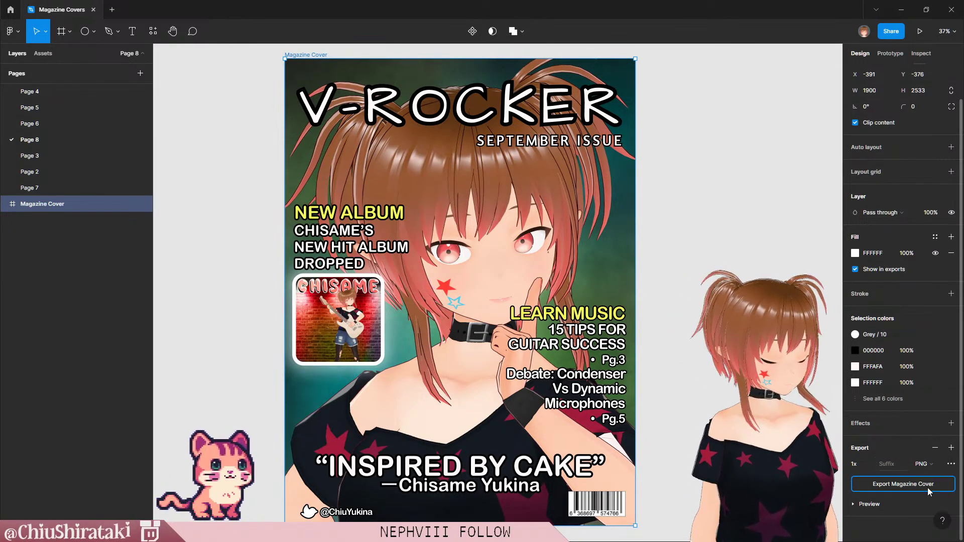
click(928, 486)
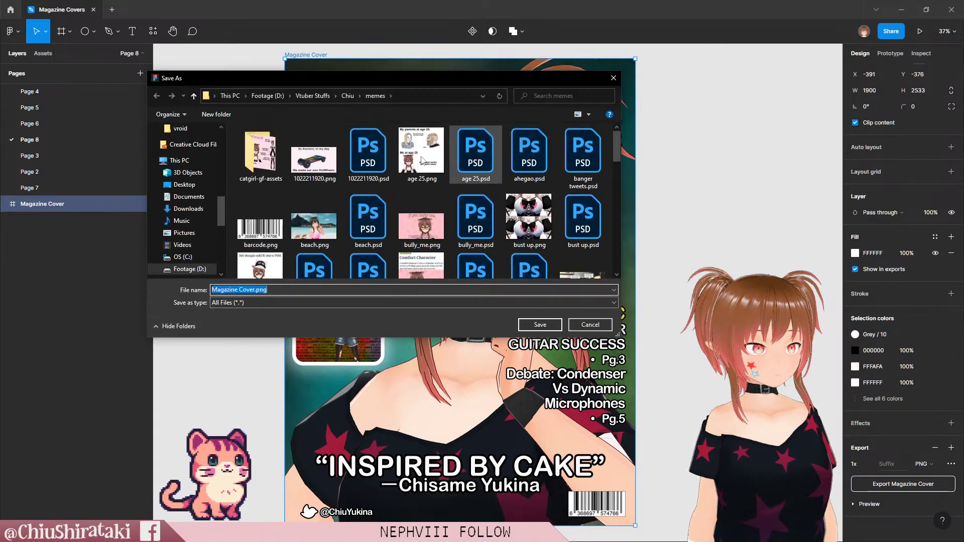
click(540, 325)
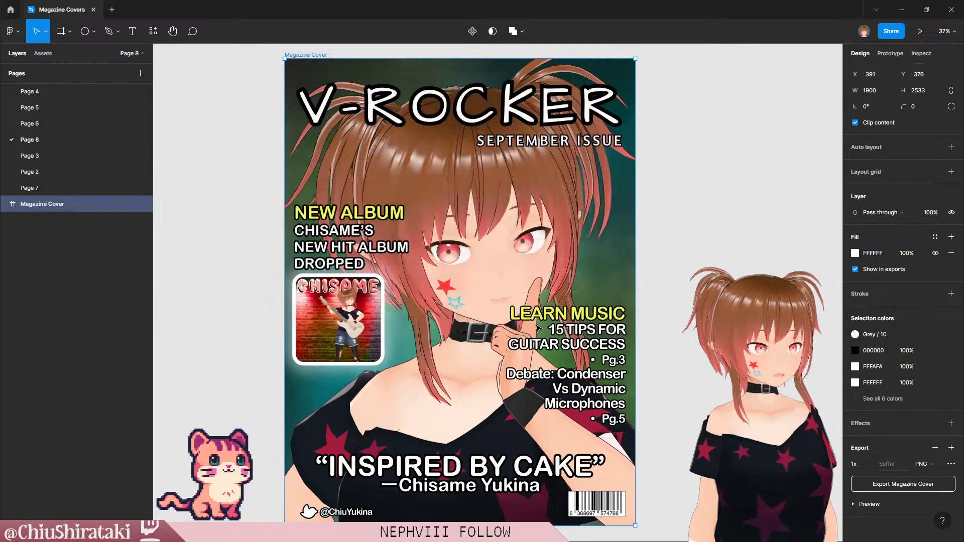
click(704, 214)
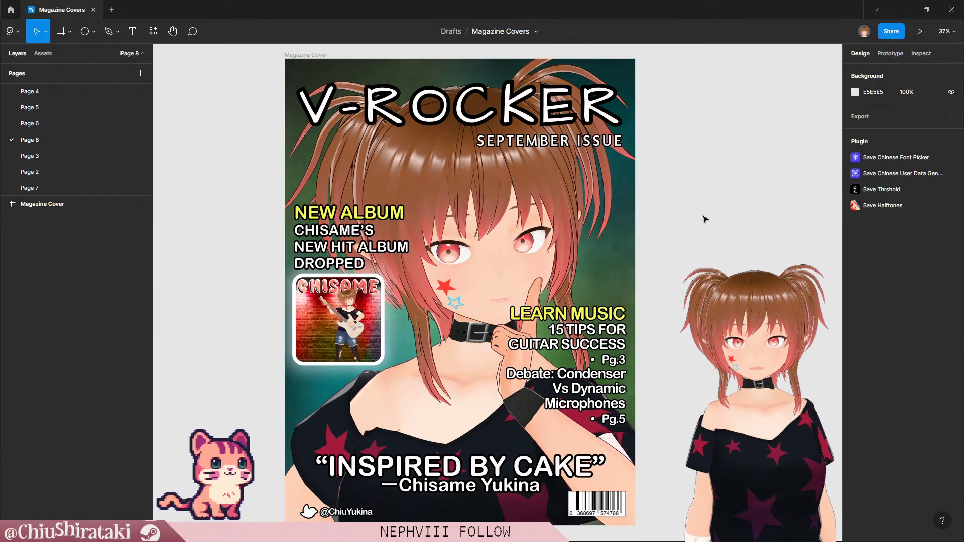